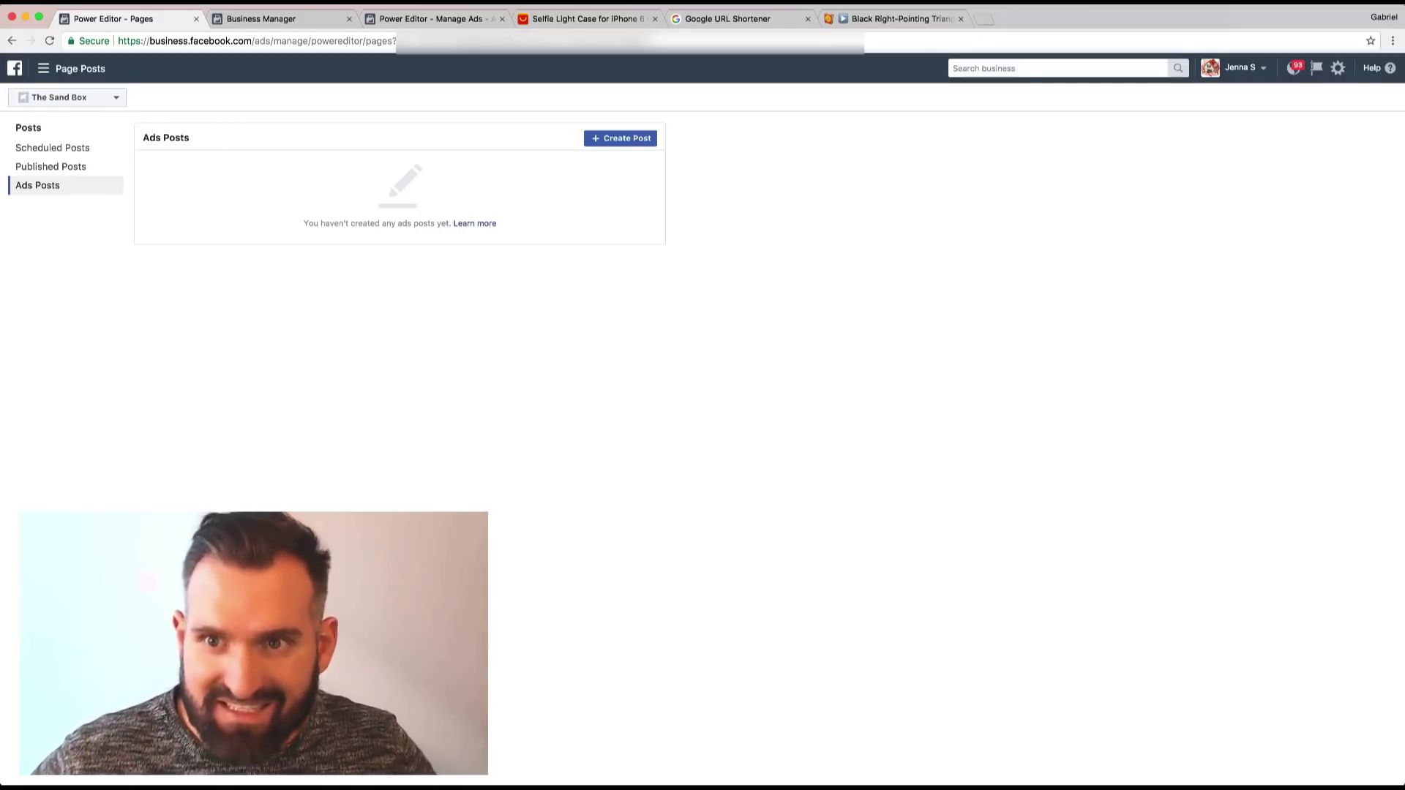
Switch to the text note to view the business.facebook.com address, and move its window out of the way.
{"action": "key", "text": "super+Tab"}
{"action": "left_click_drag", "start_coordinate": [989, 108], "coordinate": [734, 110]}
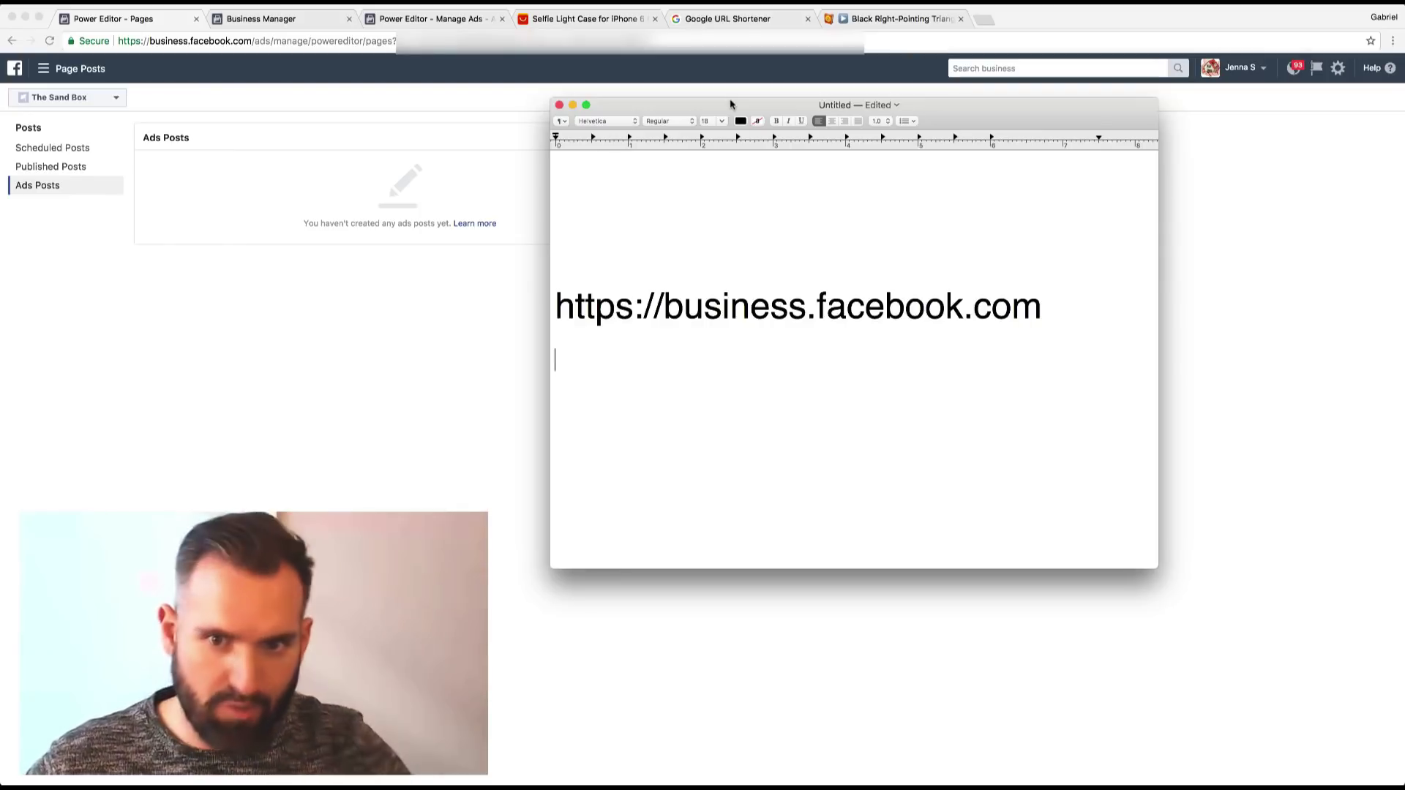
{"action": "left_click_drag", "start_coordinate": [731, 103], "coordinate": [1404, 219]}
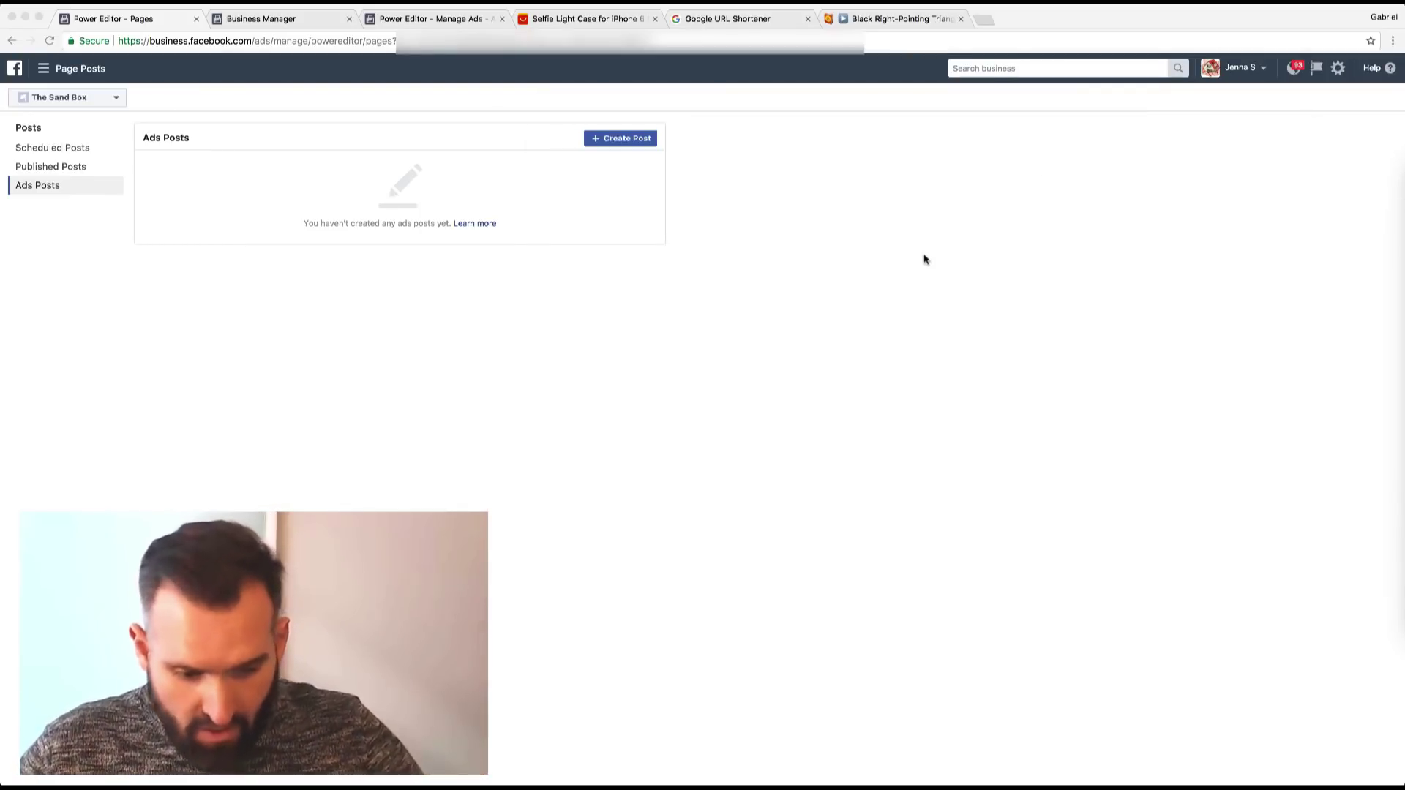
Open Page Posts from the business tools and start a new unpublished page post of the Photo type.
{"action": "left_click", "coordinate": [45, 69]}
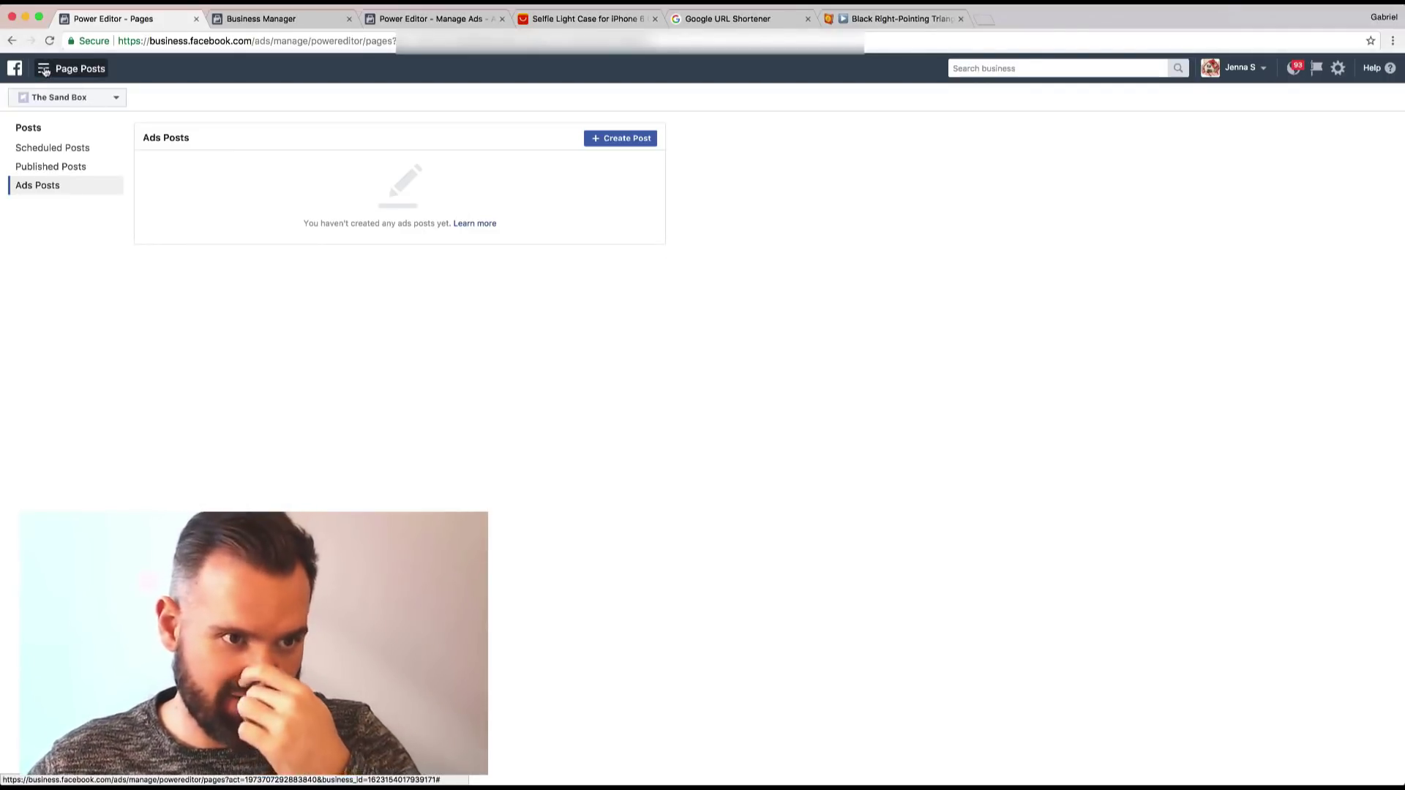
{"action": "left_click", "coordinate": [44, 69]}
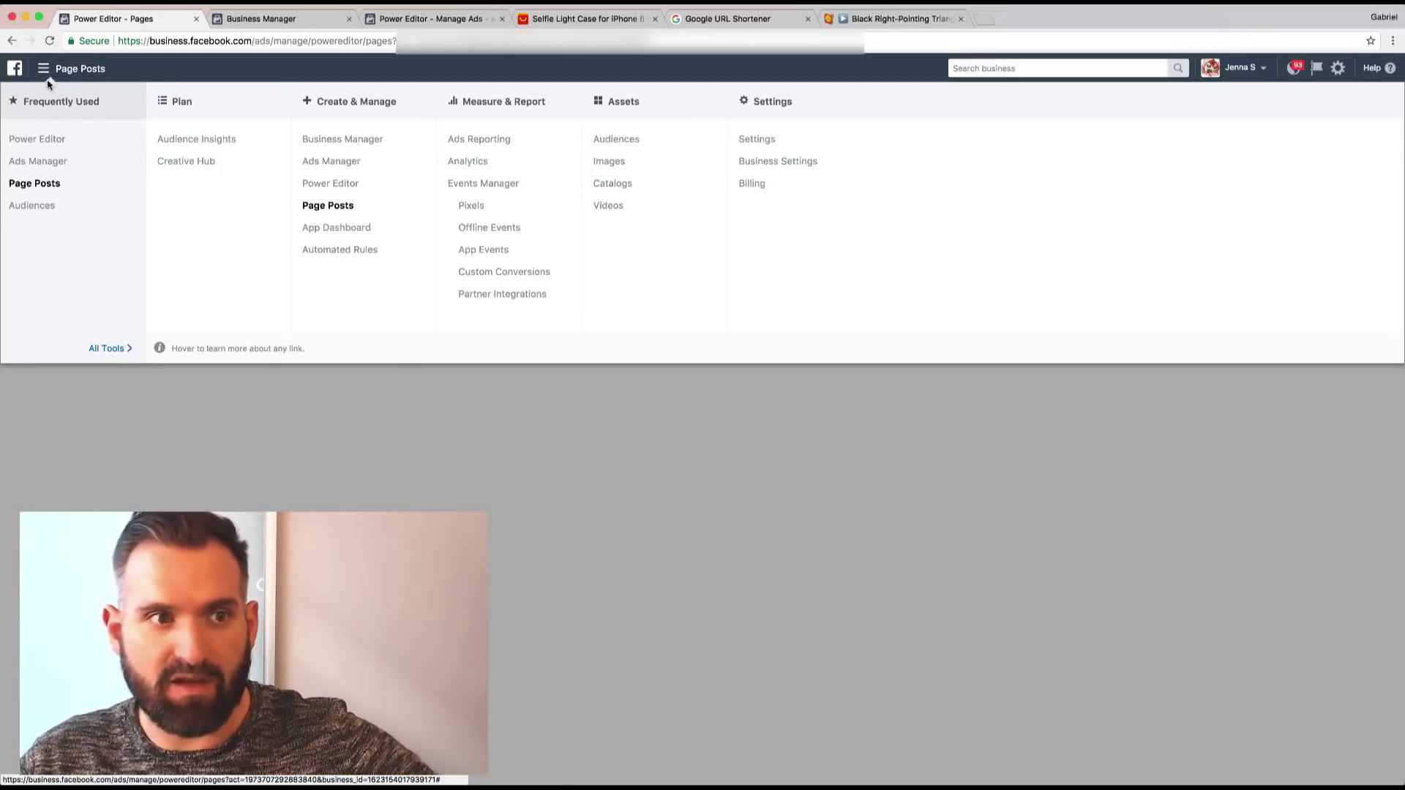
{"action": "left_click", "coordinate": [44, 70]}
{"action": "left_click", "coordinate": [44, 71]}
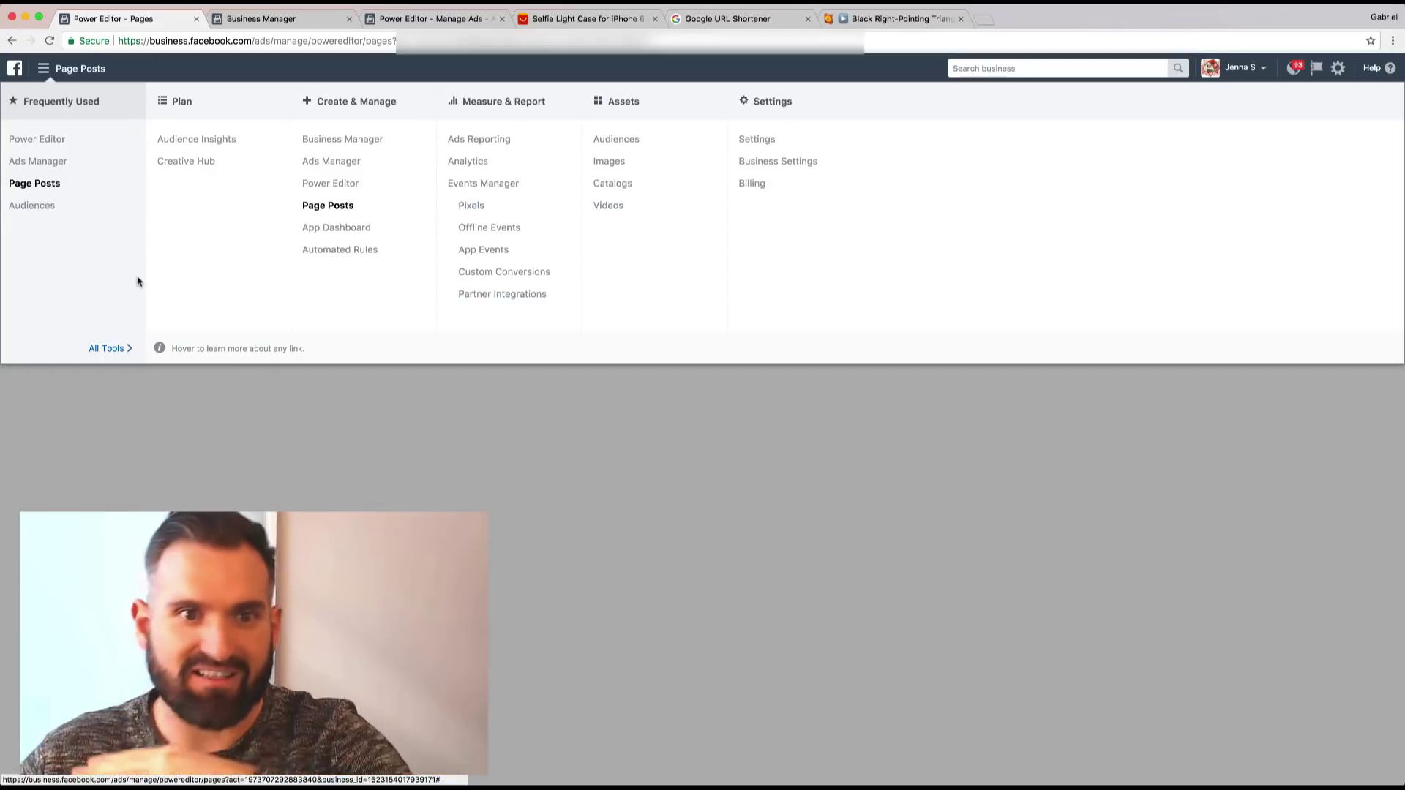
{"action": "left_click", "coordinate": [343, 208]}
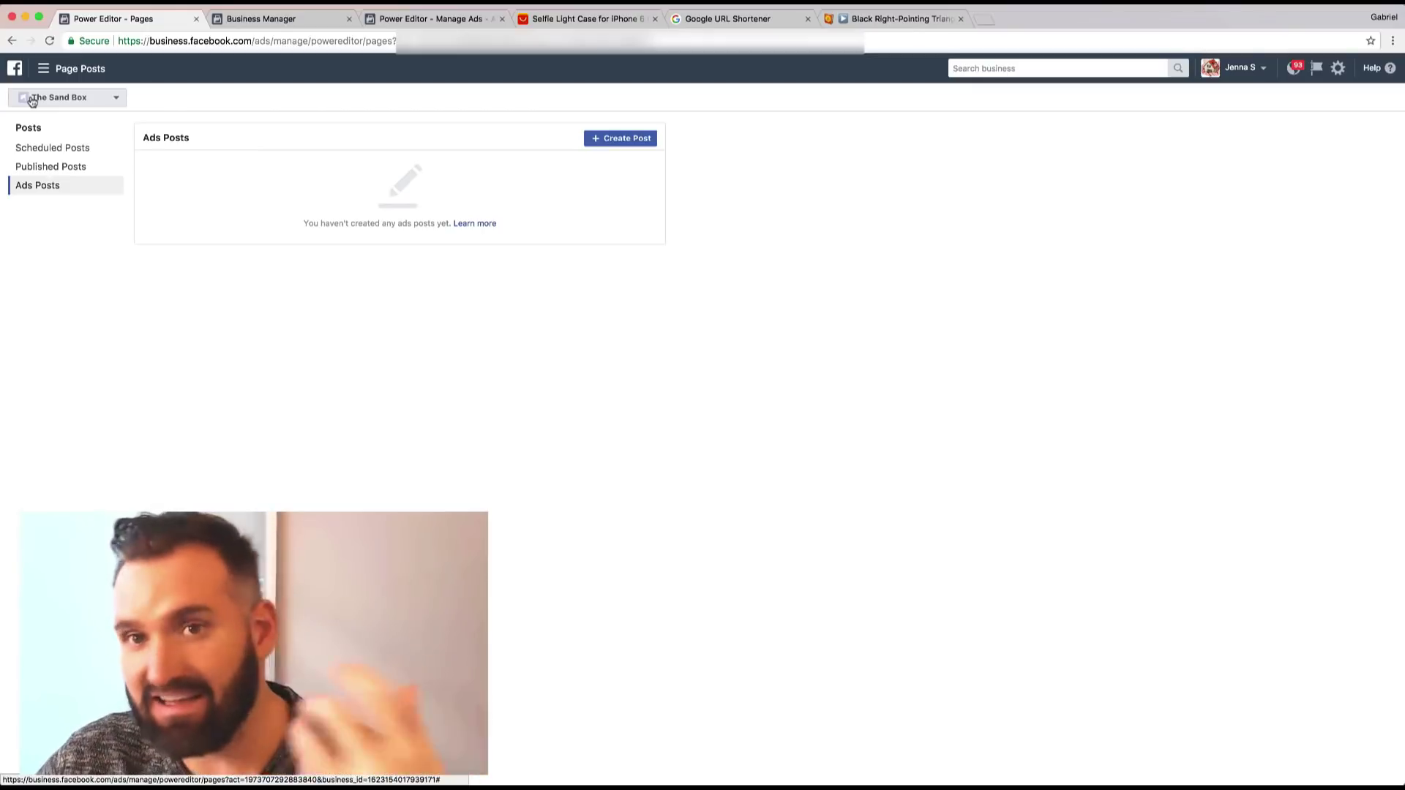
{"action": "left_click", "coordinate": [614, 139]}
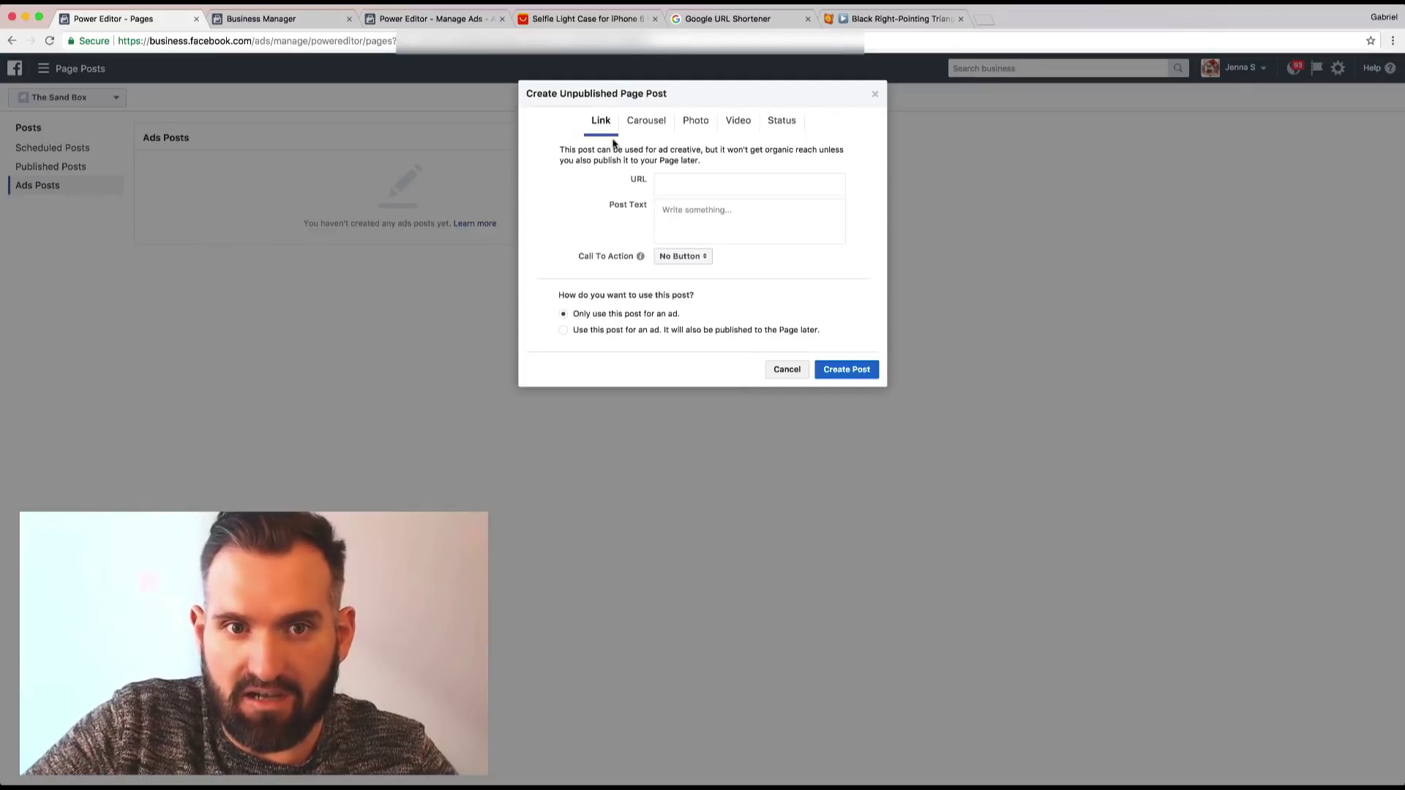
{"action": "left_click", "coordinate": [704, 129]}
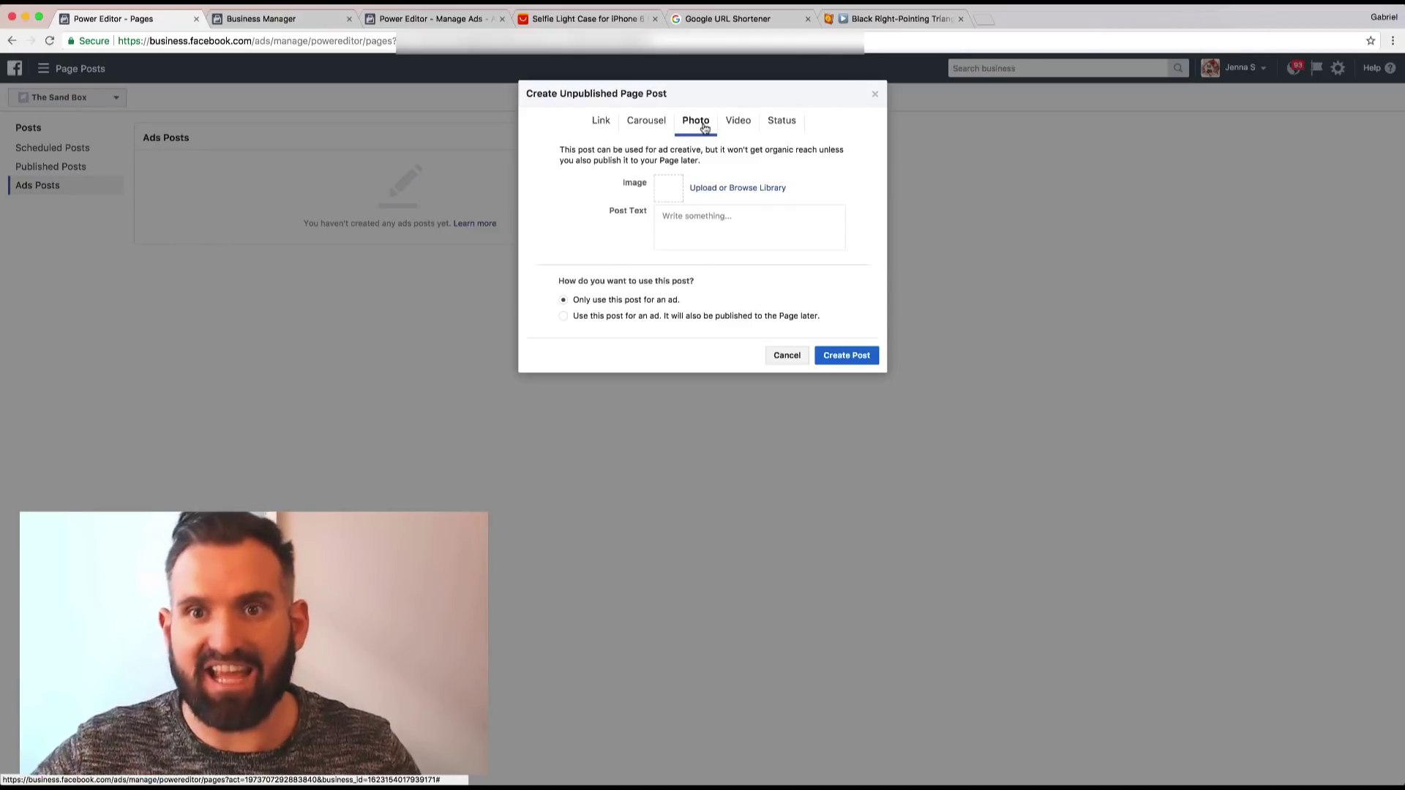
Capture a screenshot of the main product image on the AliExpress Selfie Light Case page.
{"action": "left_click", "coordinate": [611, 20]}
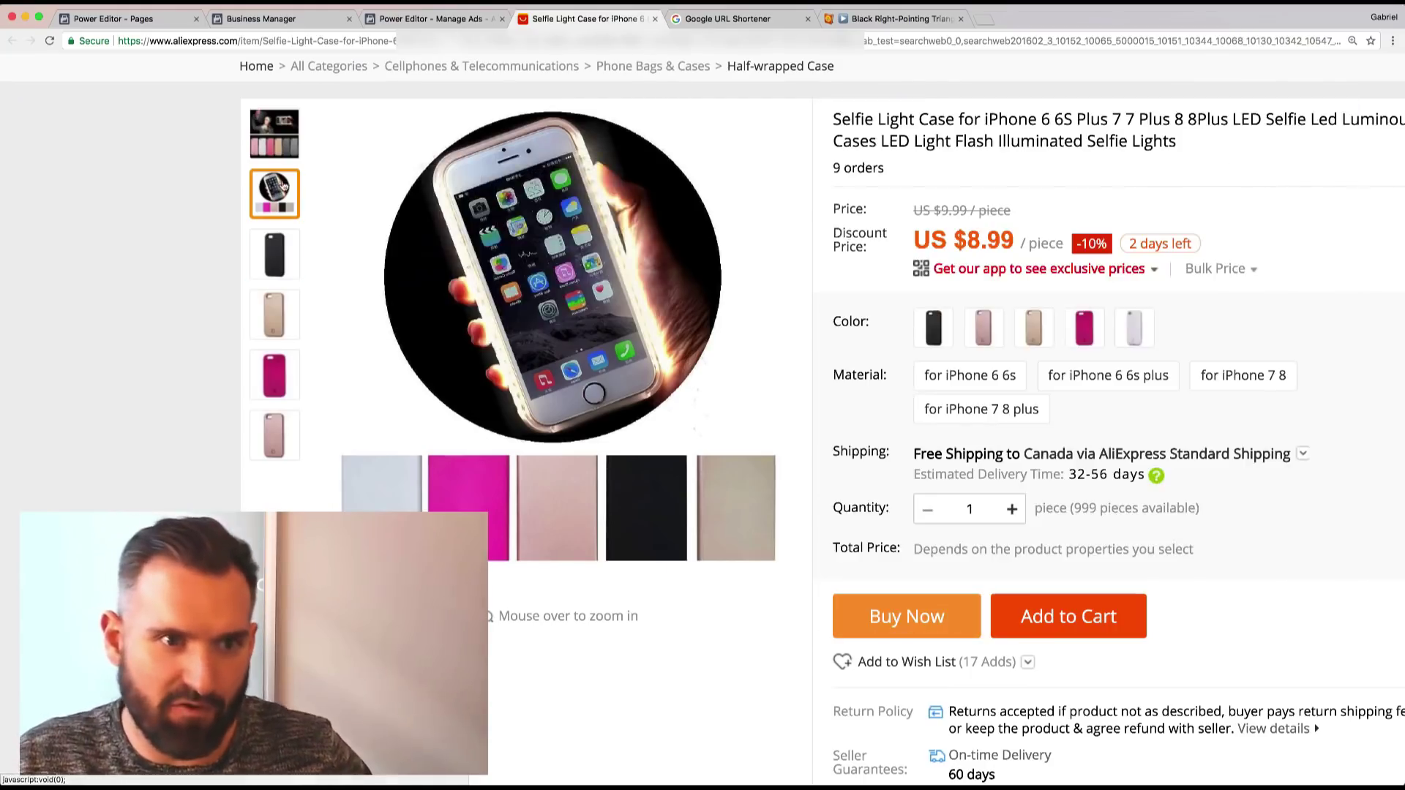
{"action": "scroll", "coordinate": [322, 183], "scroll_direction": "up", "scroll_amount": 3}
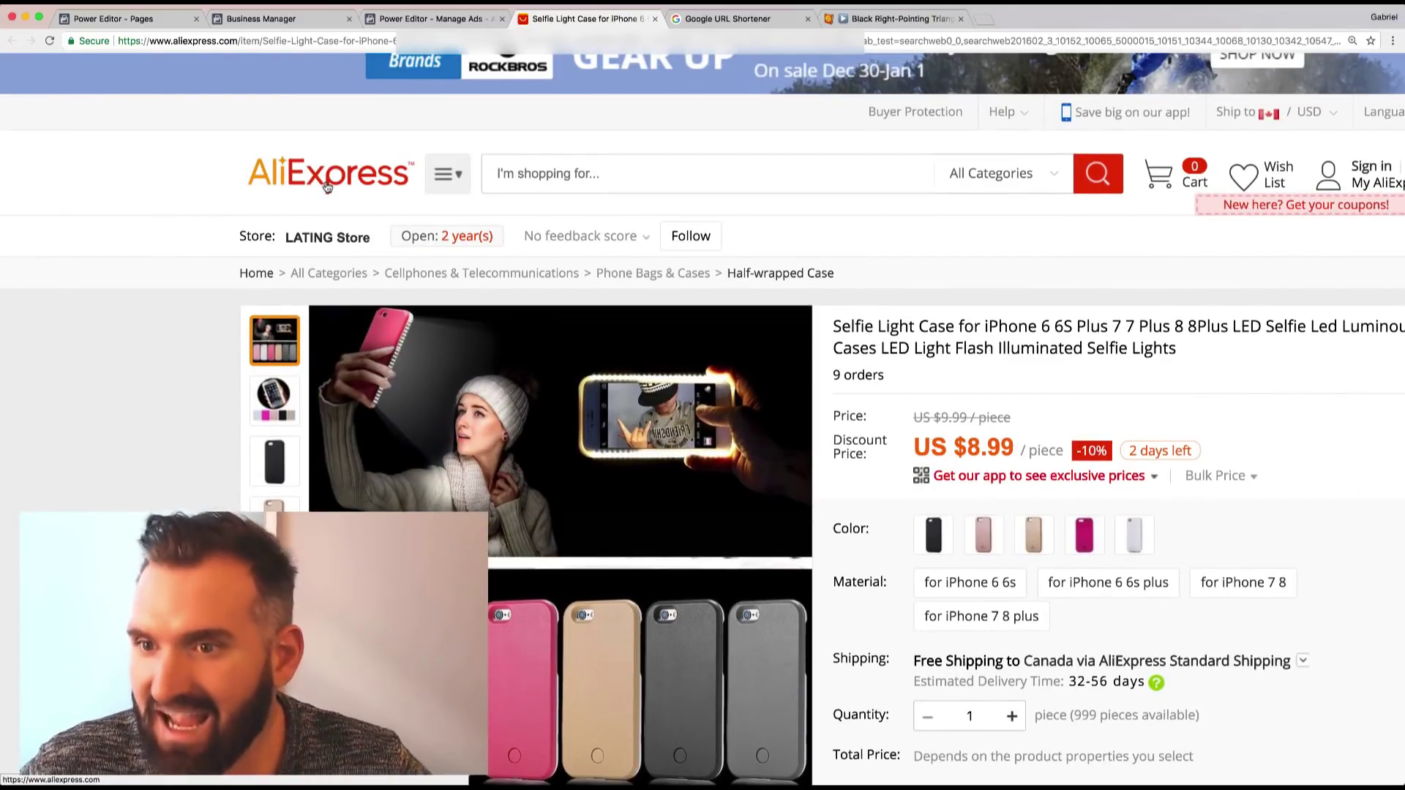
{"action": "scroll", "coordinate": [55, 276], "scroll_direction": "down", "scroll_amount": 3}
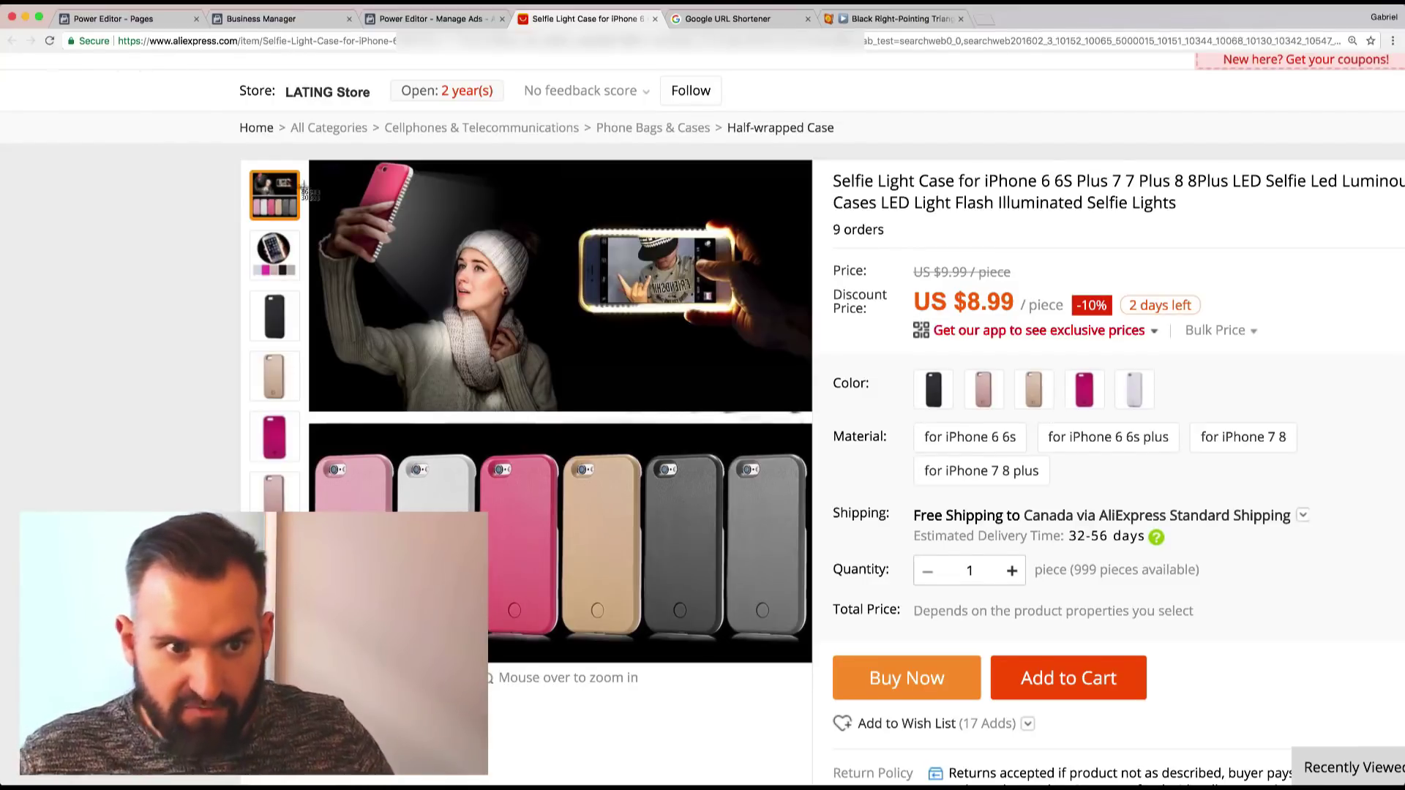
{"action": "left_click_drag", "start_coordinate": [310, 158], "coordinate": [812, 666]}
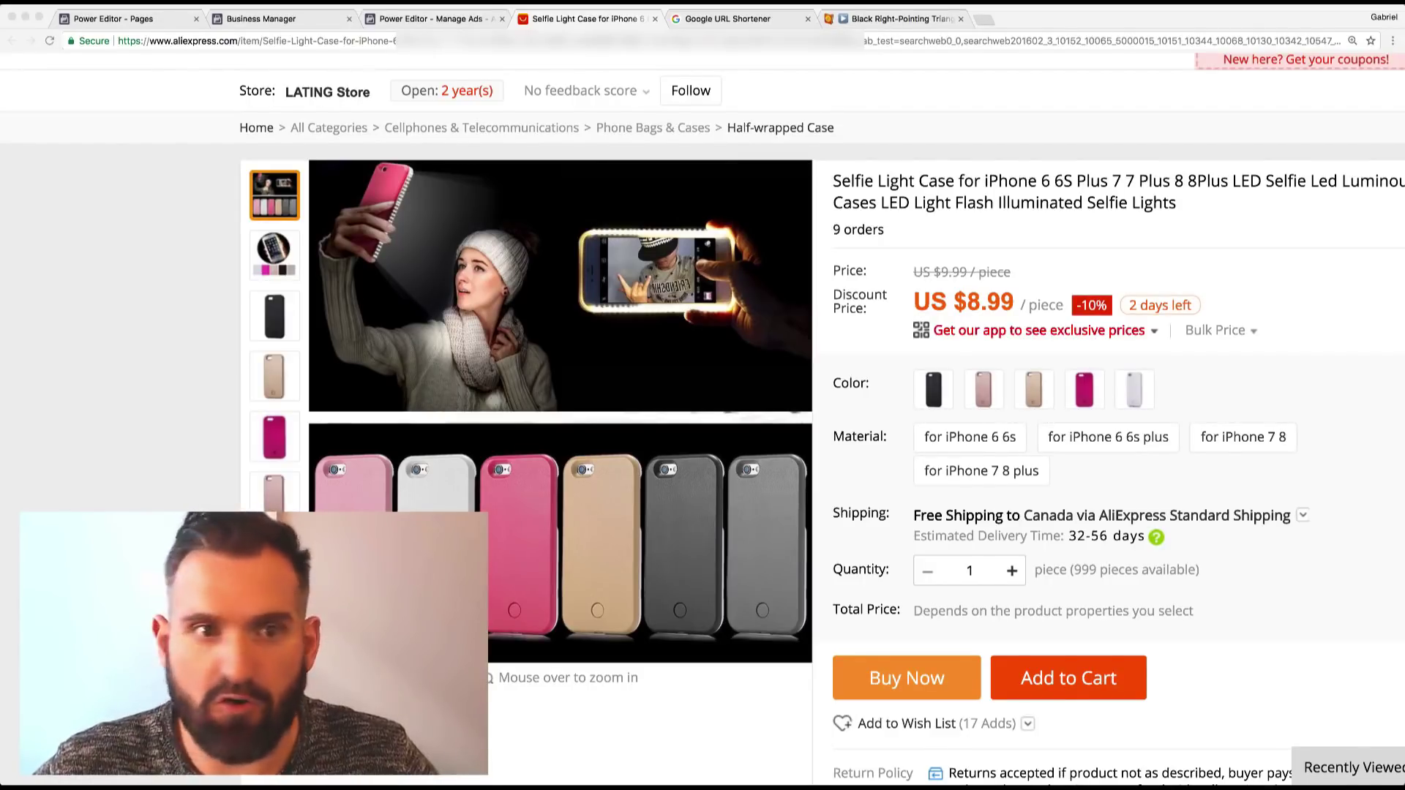
Resize the captured screenshot to 1200 × 1200 pixels at 72 pixels/inch with proportional scaling off, and save it.
{"action": "left_click_drag", "start_coordinate": [2, 15], "coordinate": [394, 87]}
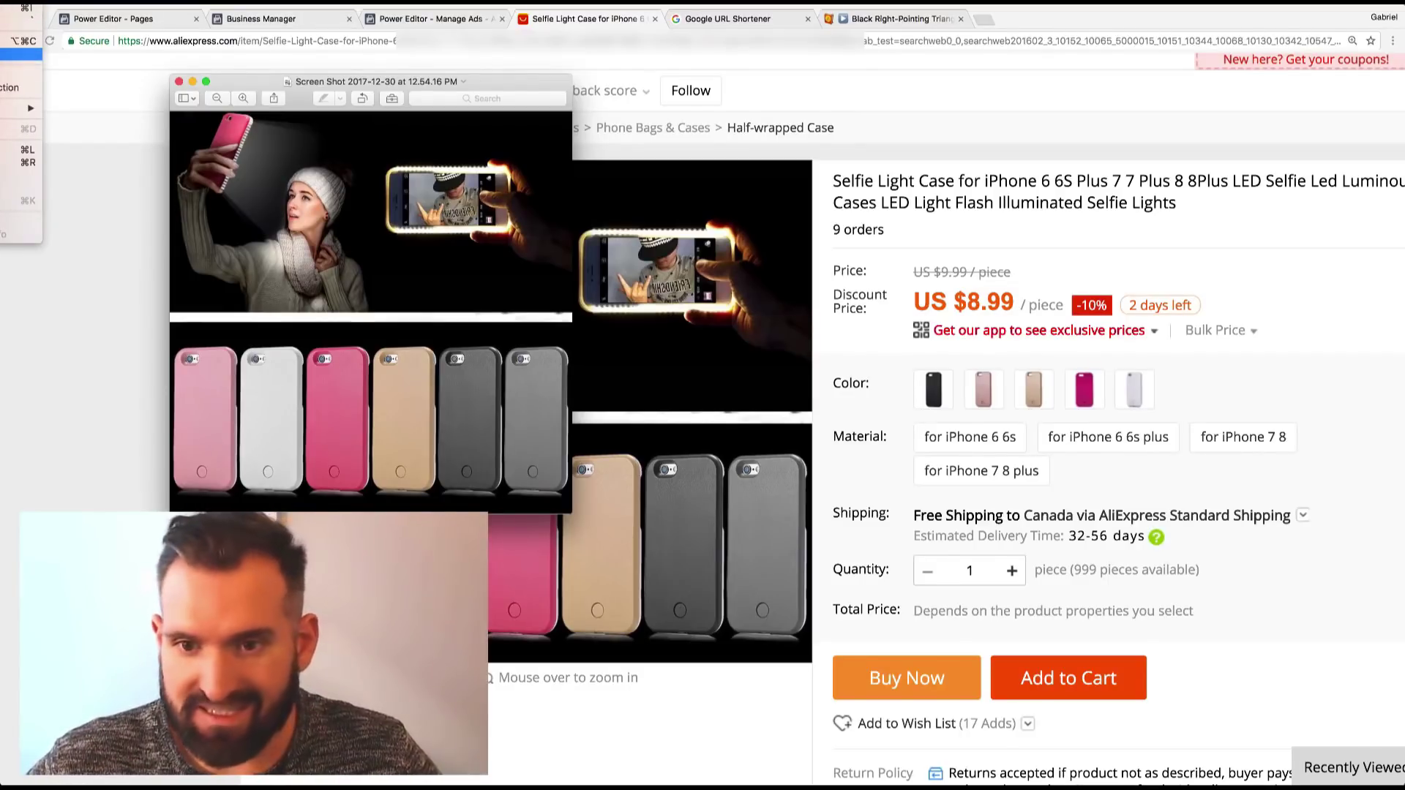
{"action": "key", "text": "Return"}
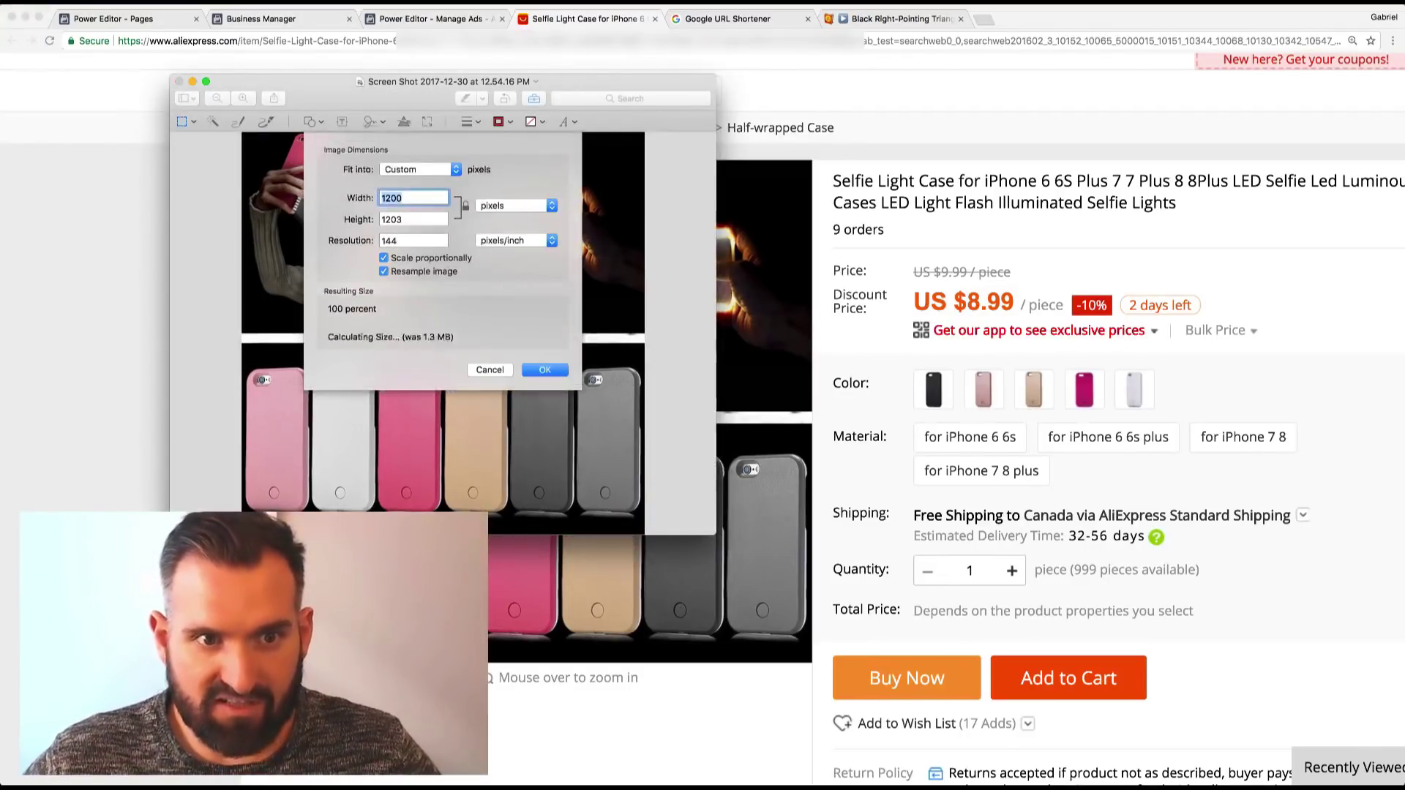
{"action": "left_click", "coordinate": [405, 220]}
{"action": "key", "text": "BackSpace"}
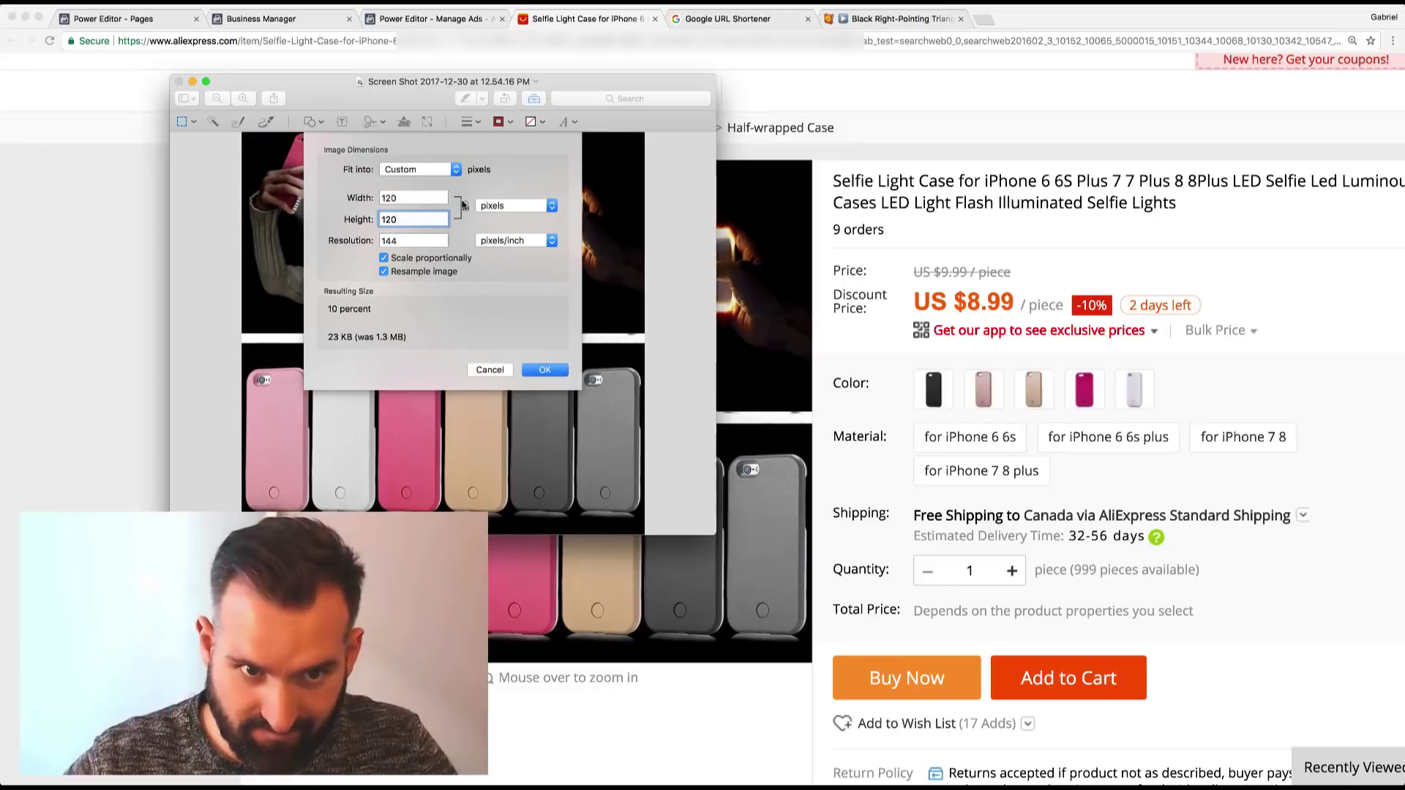
{"action": "left_click", "coordinate": [465, 207]}
{"action": "left_click", "coordinate": [433, 199]}
{"action": "type", "text": "0"}
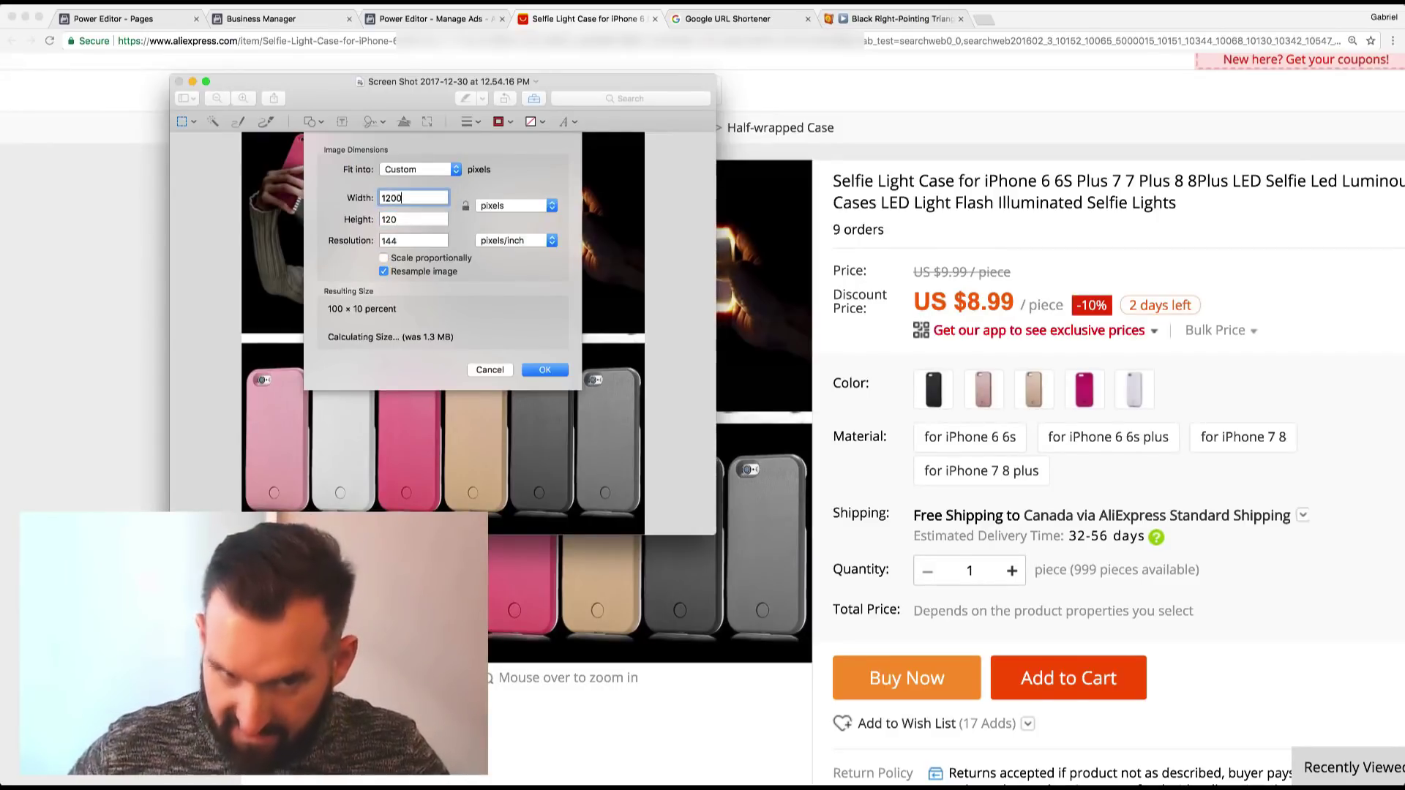
{"action": "left_click", "coordinate": [427, 218]}
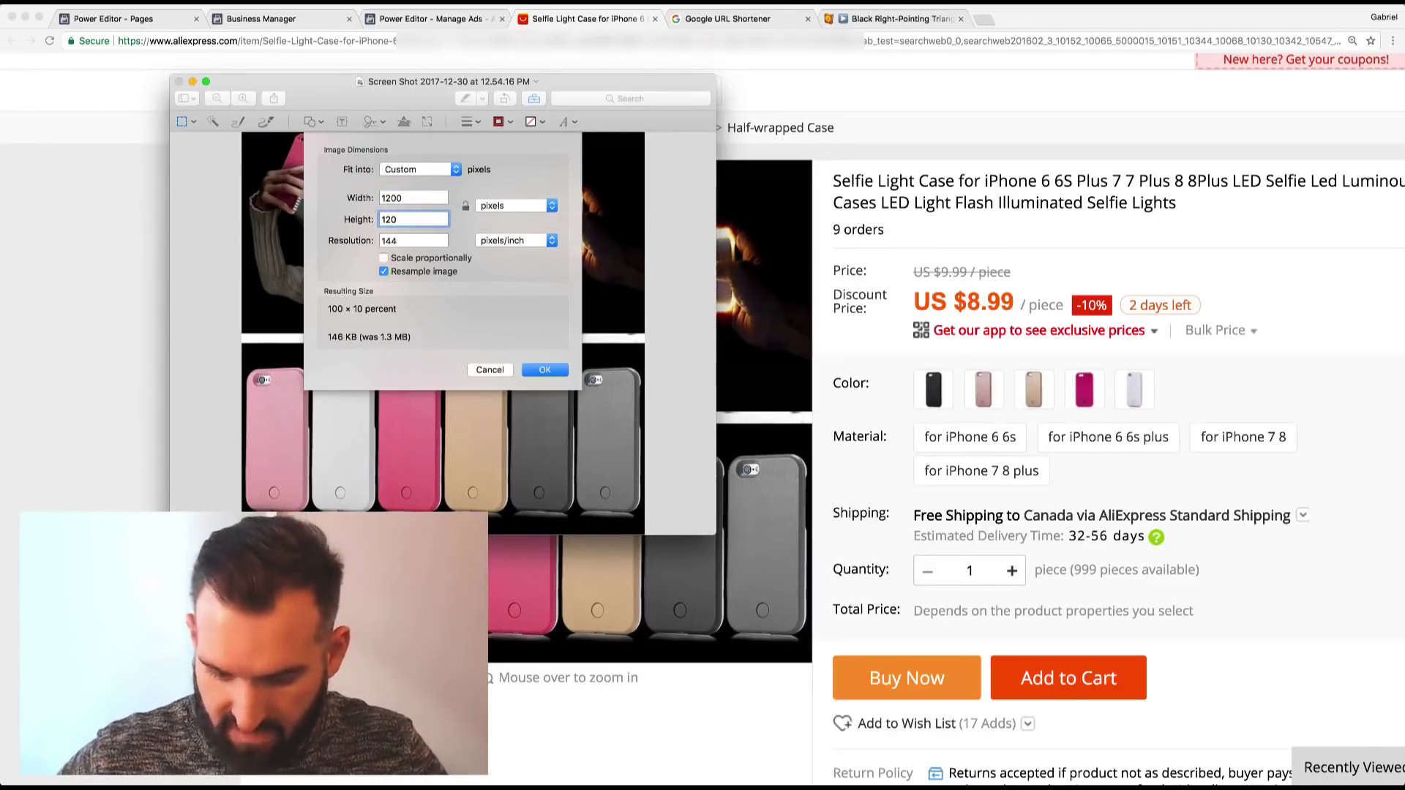
{"action": "type", "text": "0"}
{"action": "key", "text": "Tab"}
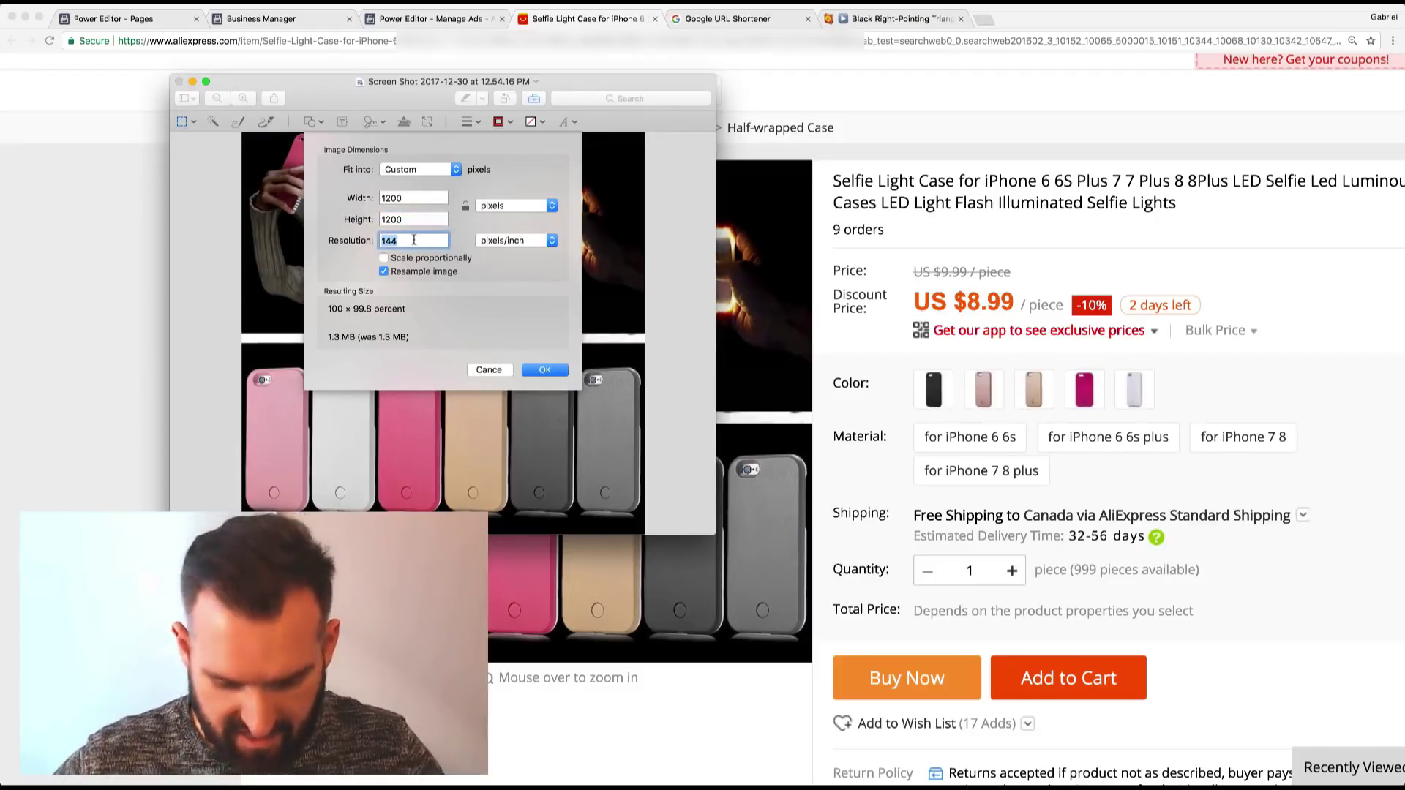
{"action": "type", "text": "72"}
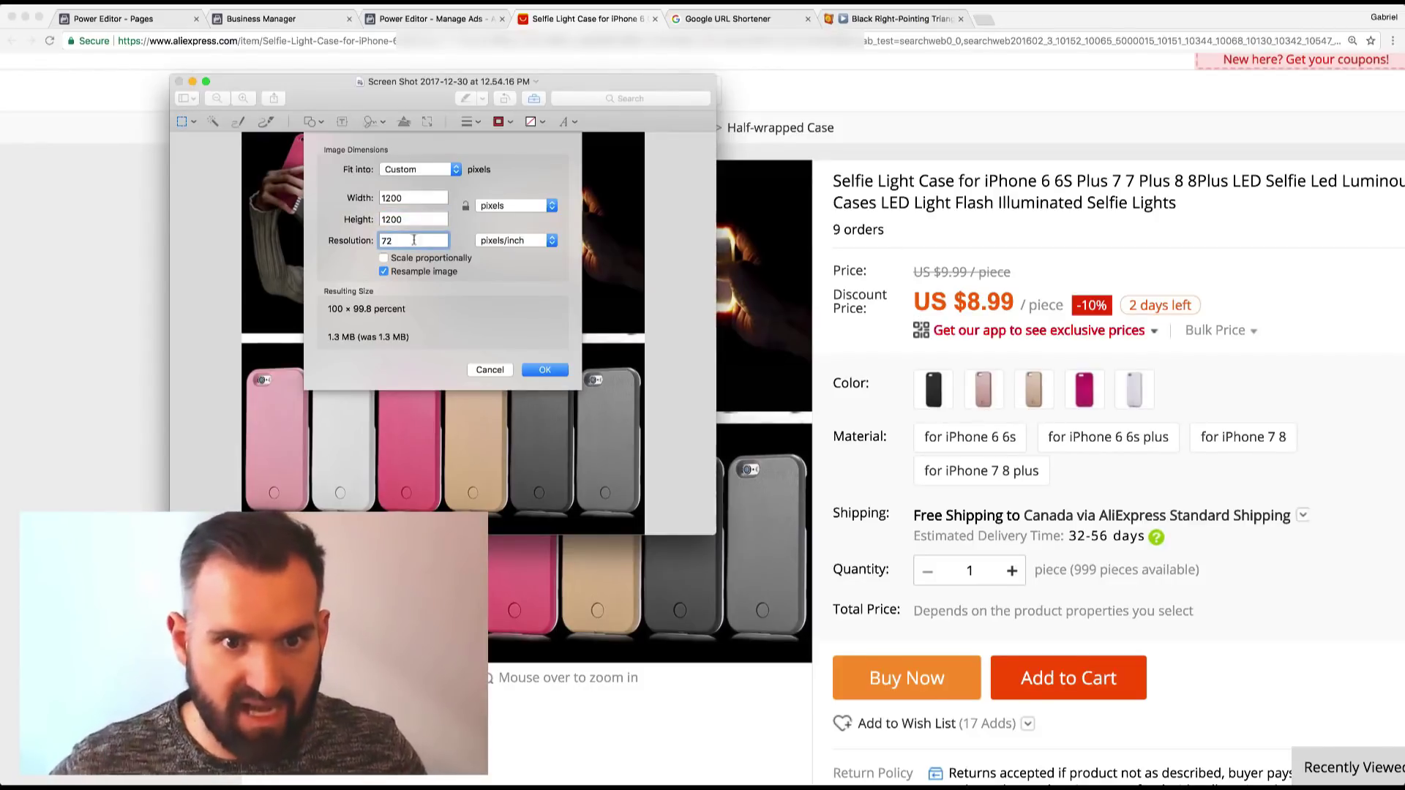
{"action": "left_click", "coordinate": [543, 371]}
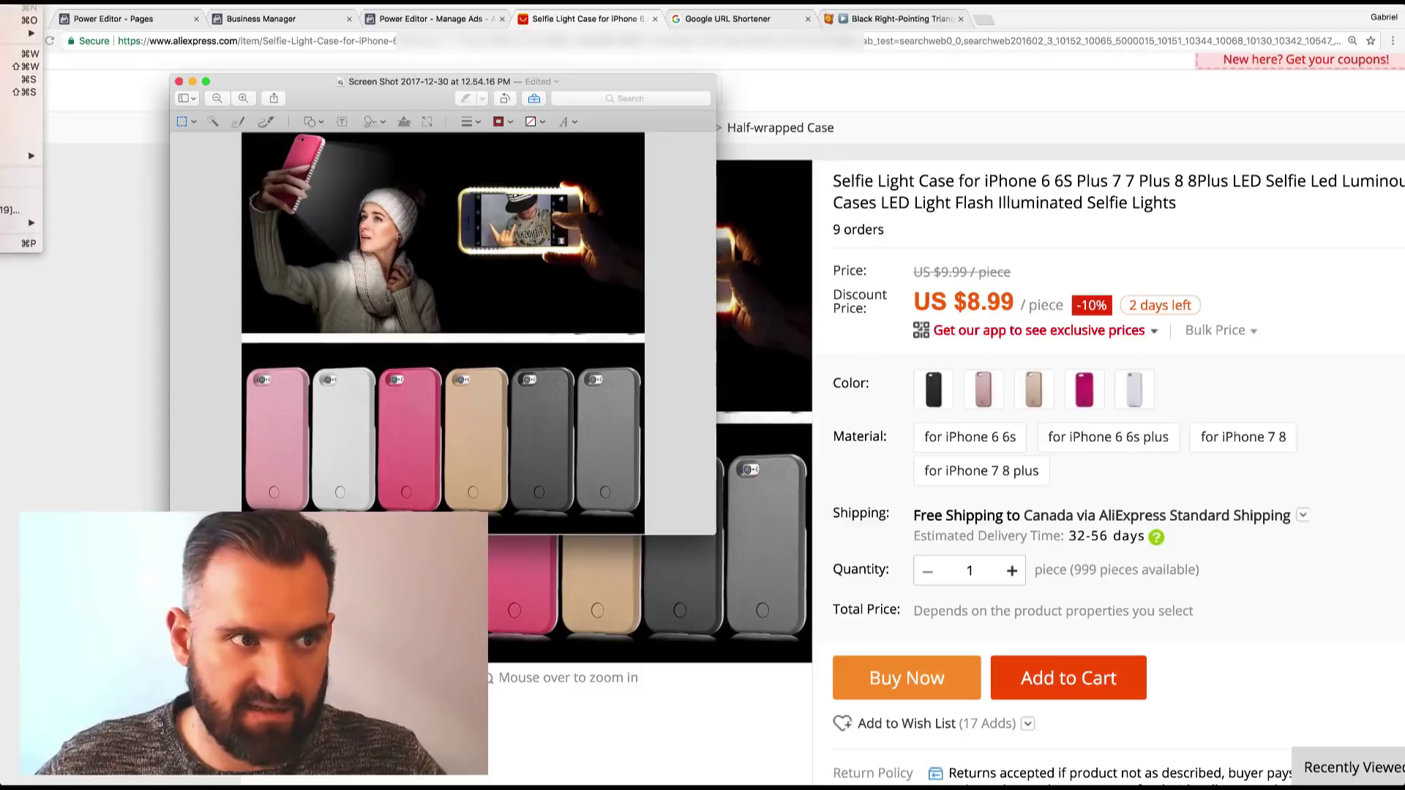
{"action": "key", "text": "super+s"}
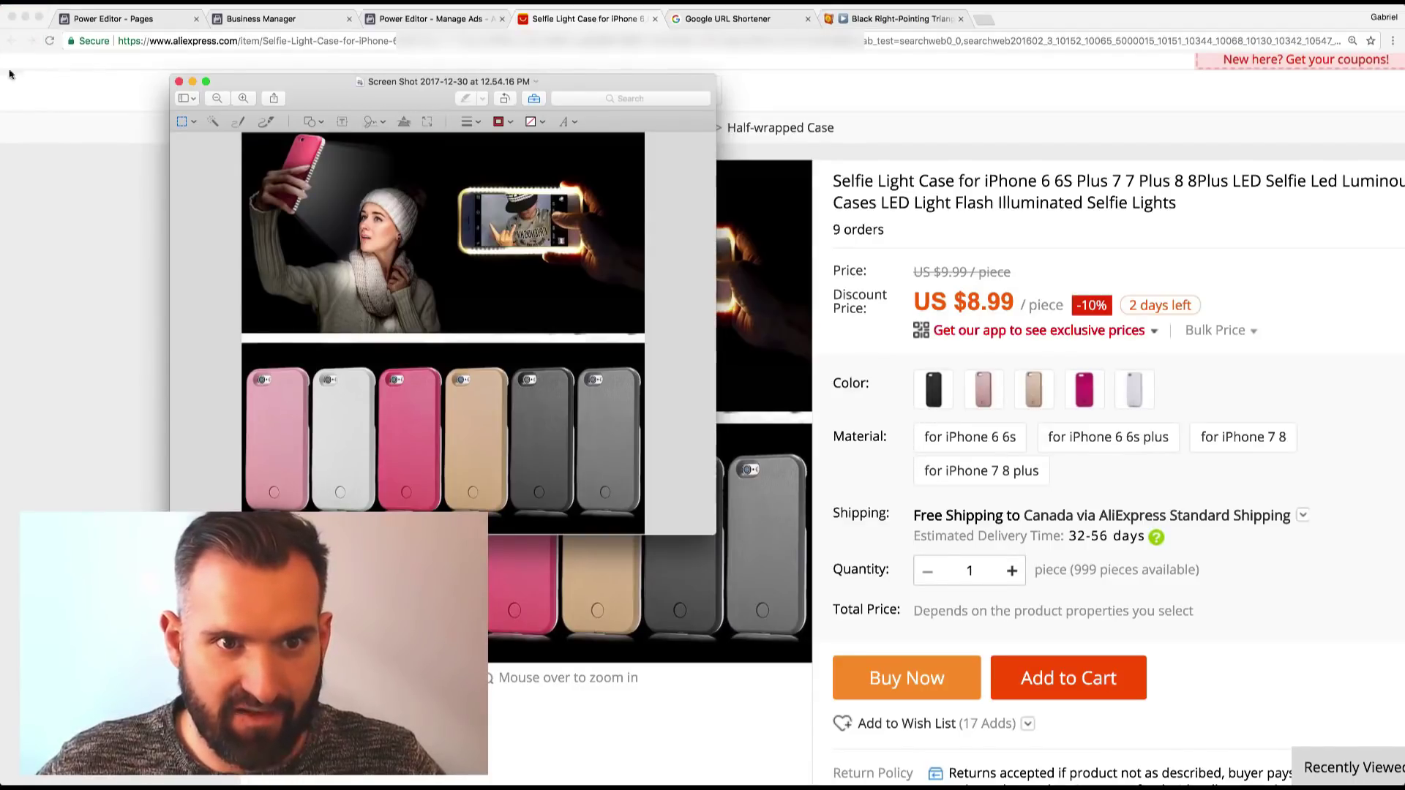
{"action": "left_click", "coordinate": [179, 82]}
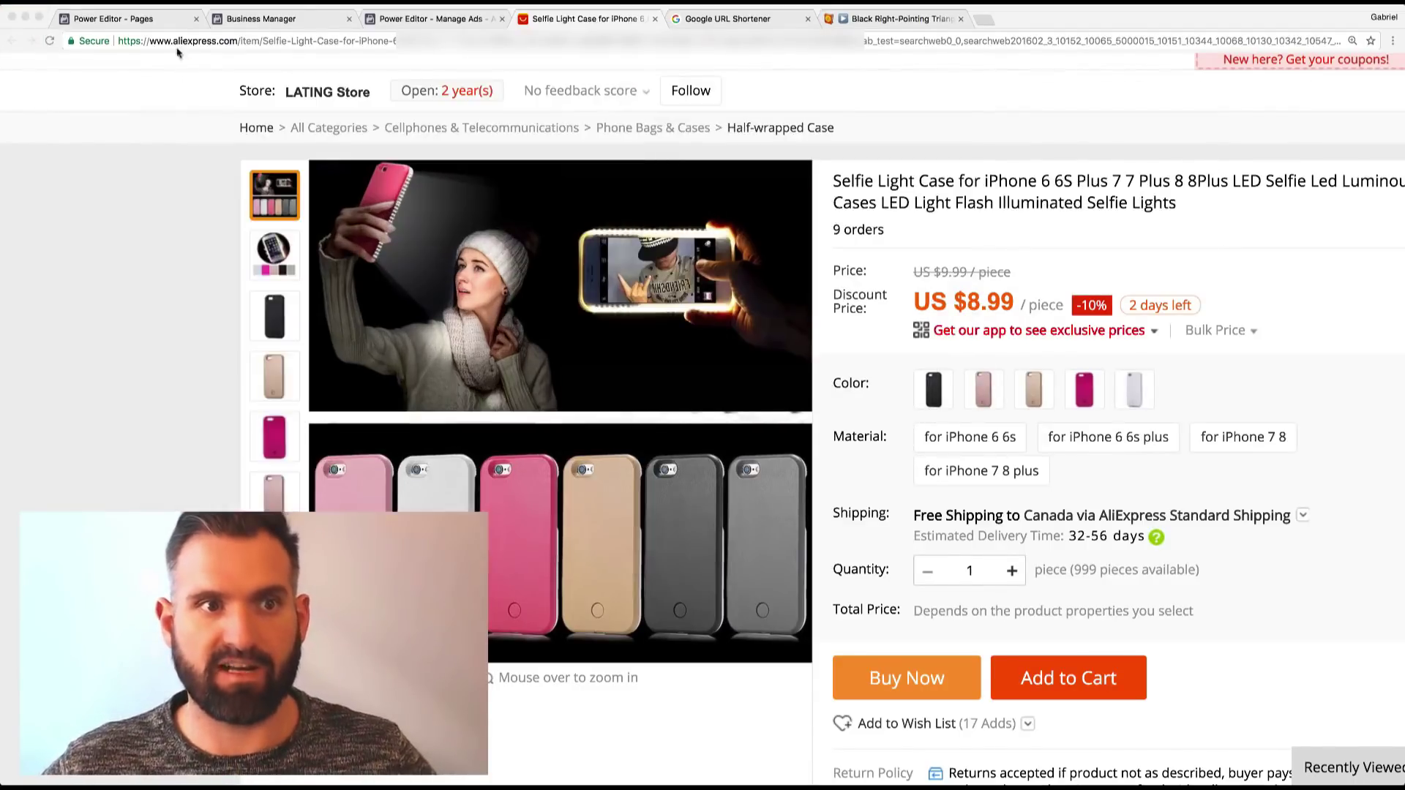
Upload the selfie1 image from the Desktop as the unpublished page post's photo.
{"action": "left_click", "coordinate": [159, 23]}
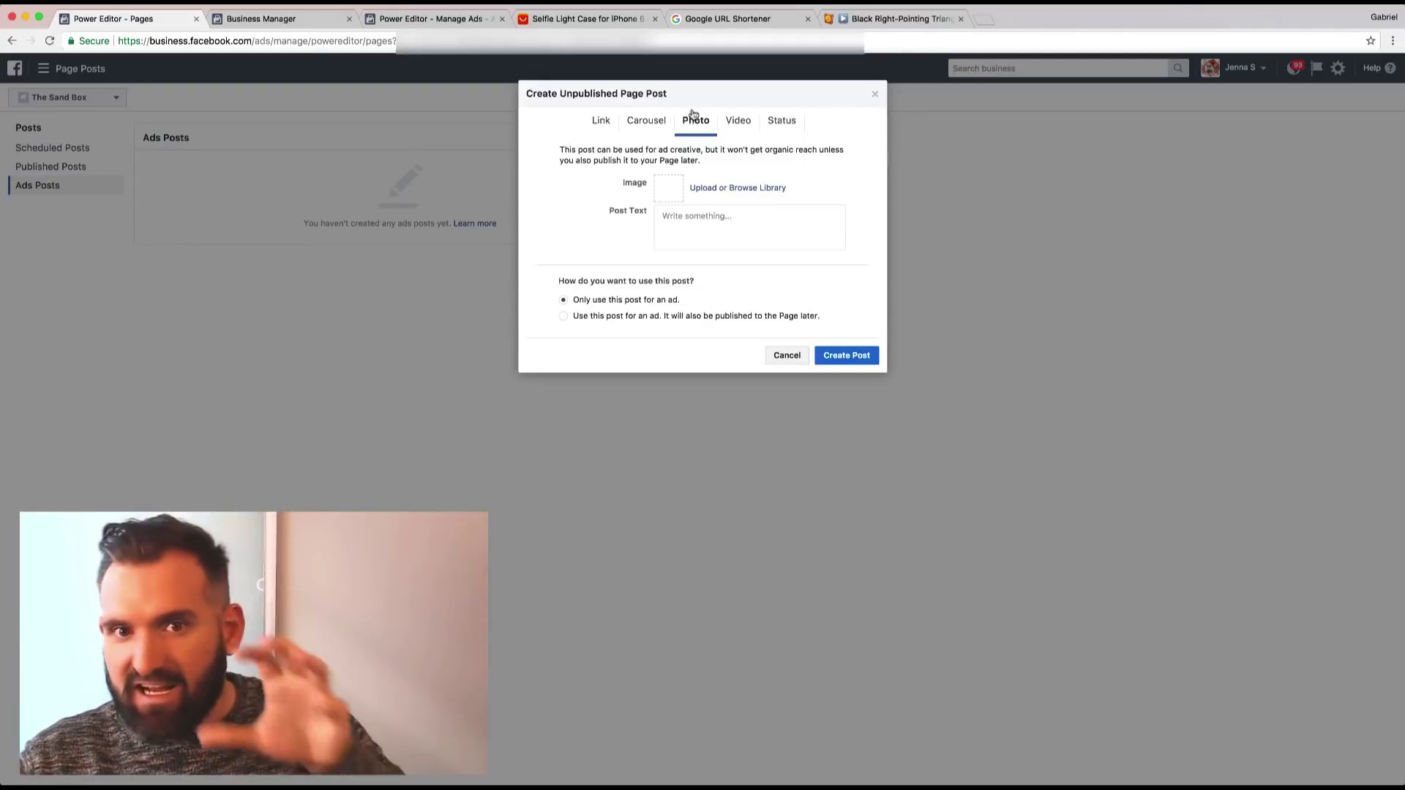
{"action": "left_click", "coordinate": [743, 189]}
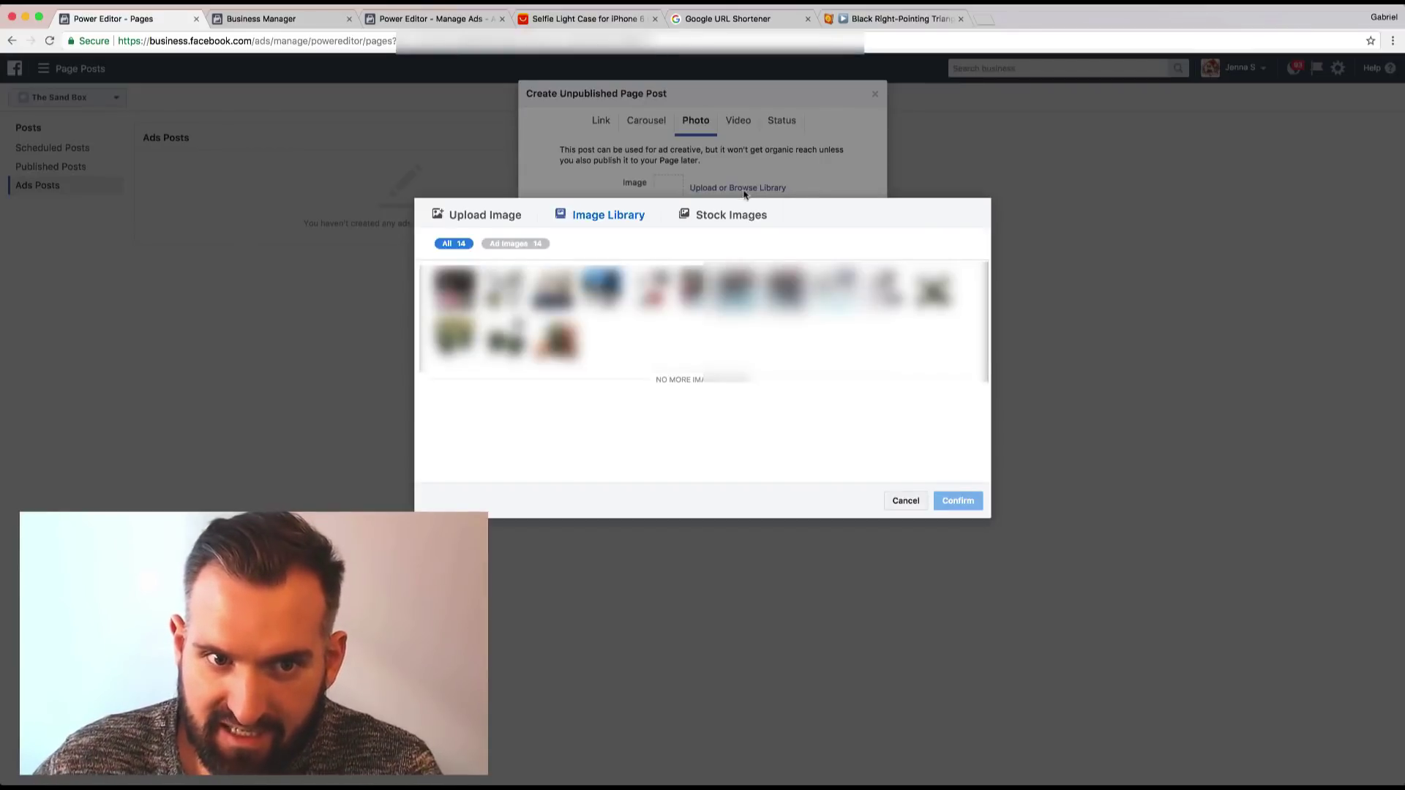
{"action": "left_click", "coordinate": [469, 217]}
{"action": "left_click", "coordinate": [703, 341]}
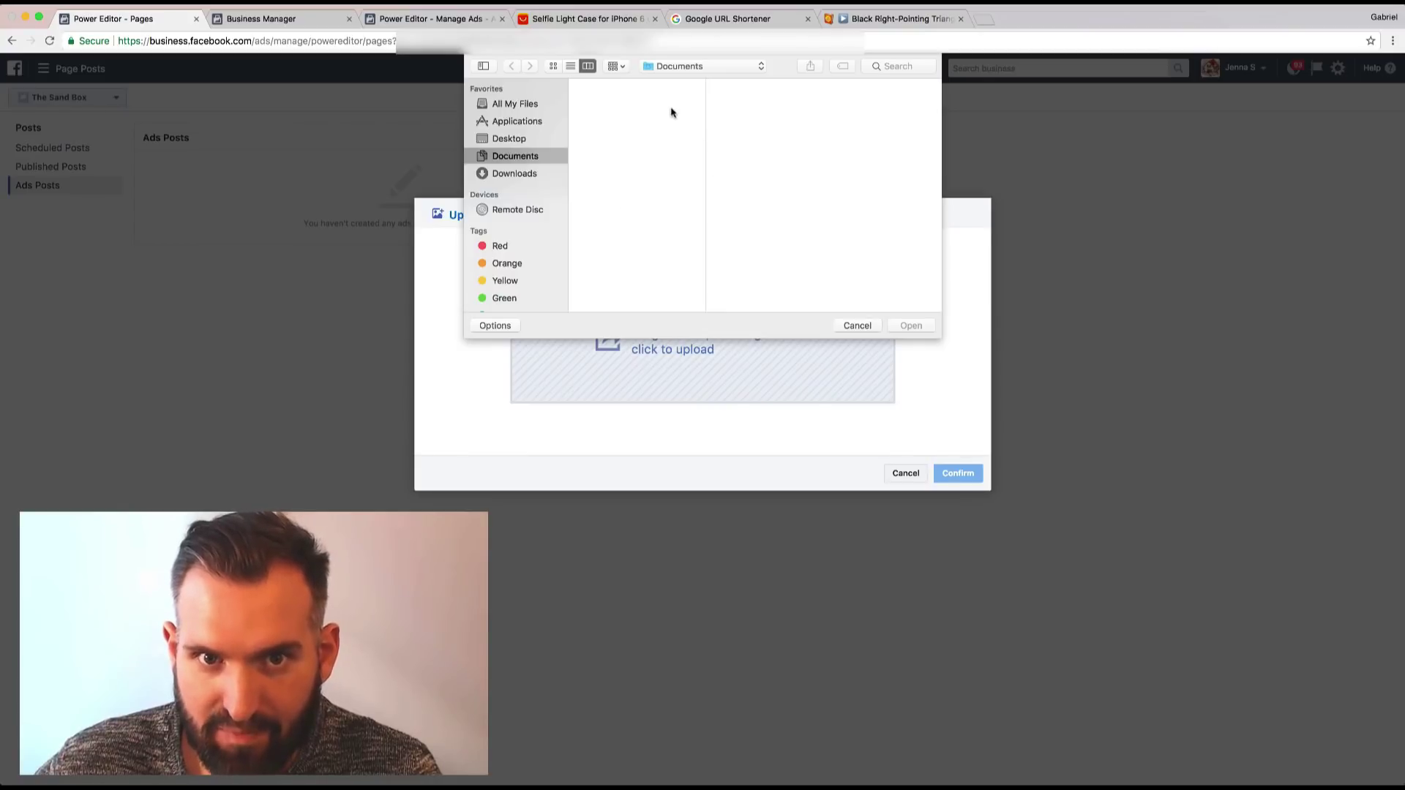
{"action": "left_click", "coordinate": [521, 141]}
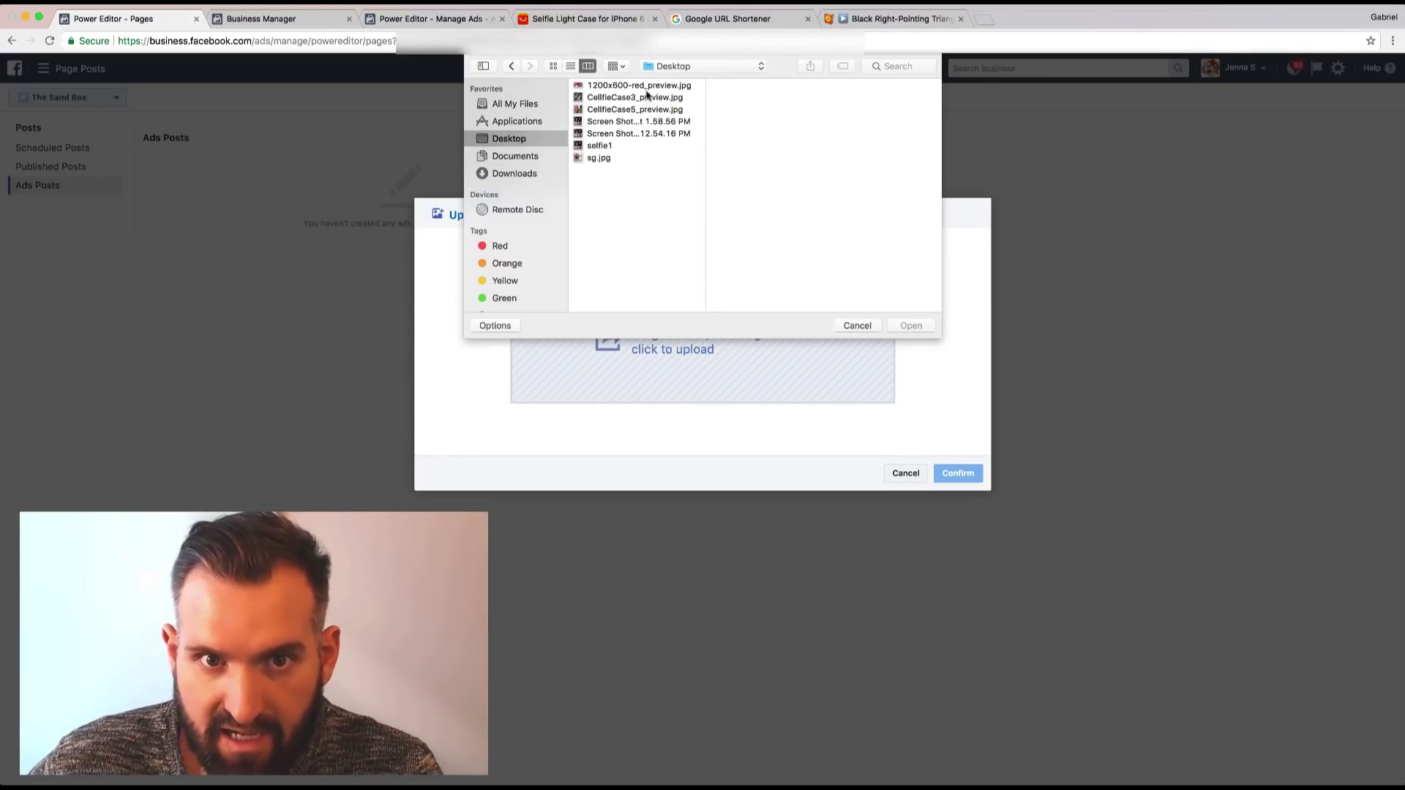
{"action": "left_click", "coordinate": [604, 146]}
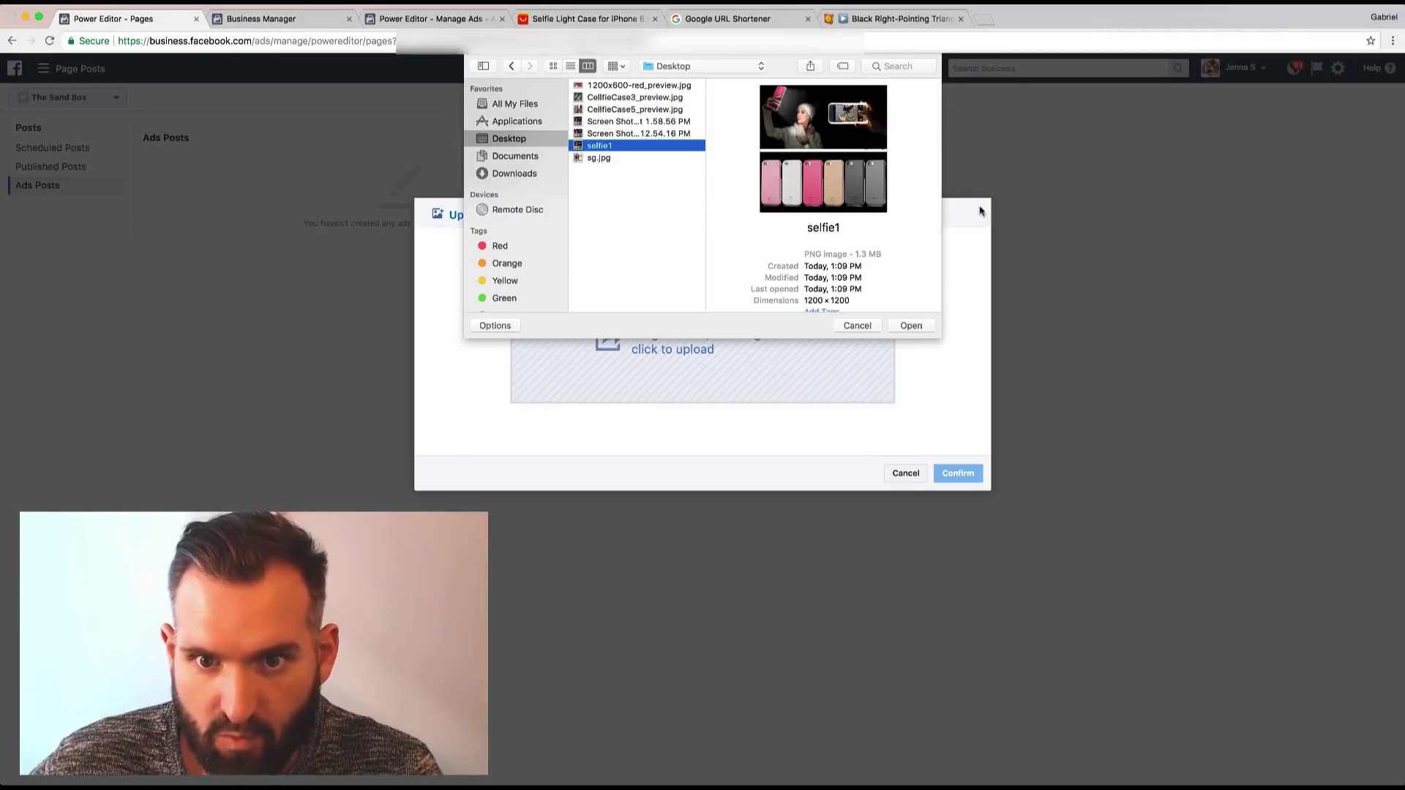
{"action": "left_click", "coordinate": [911, 327]}
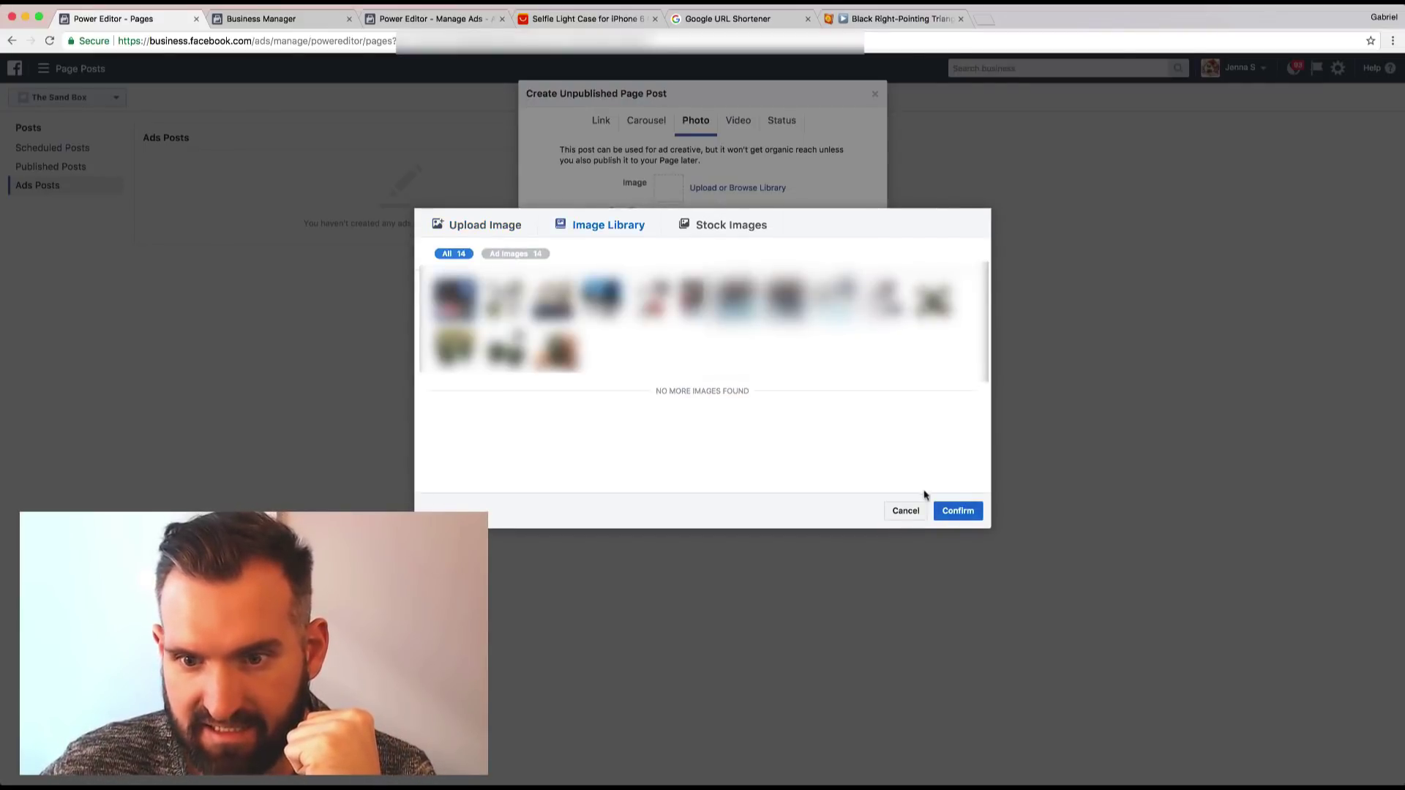
{"action": "left_click", "coordinate": [958, 513]}
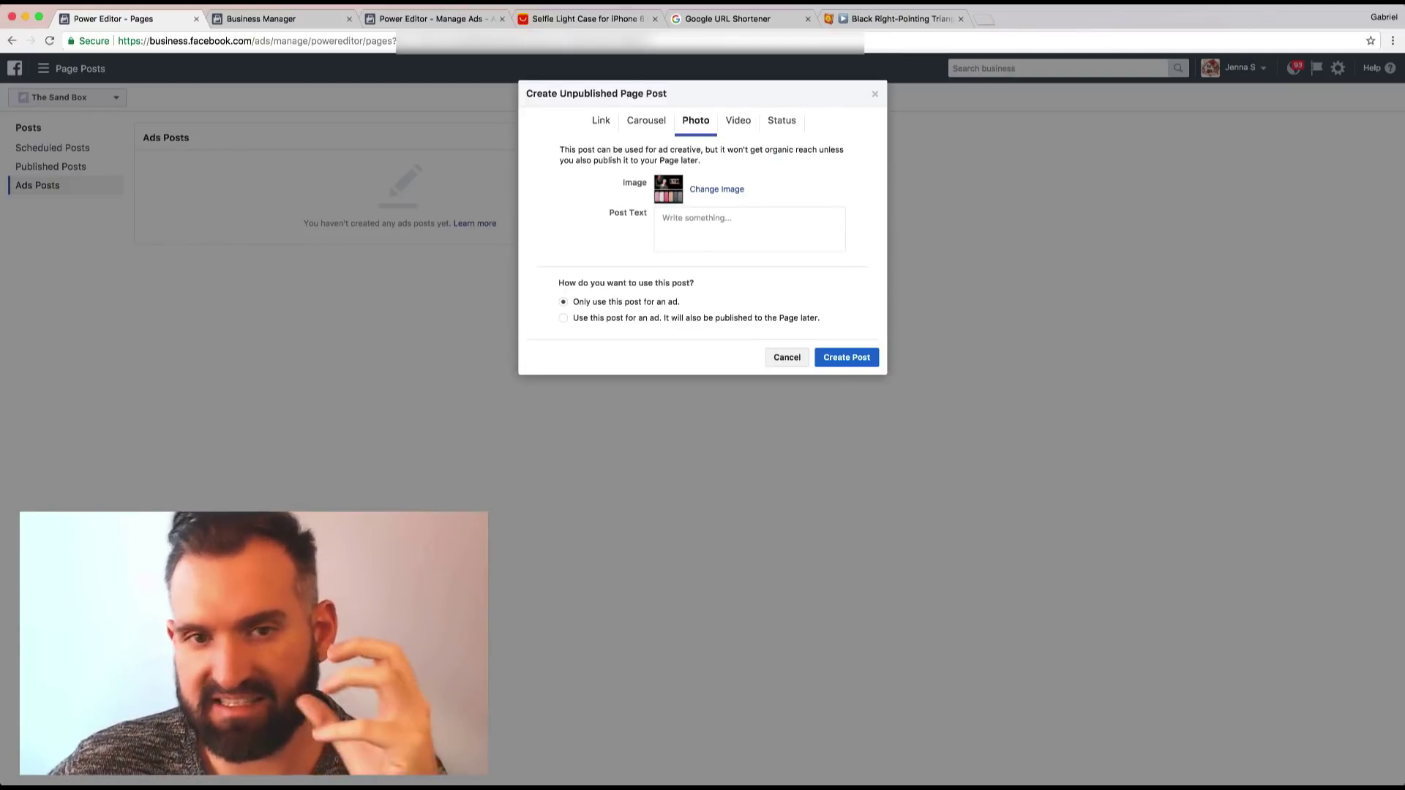
{"action": "key", "text": "super+Tab"}
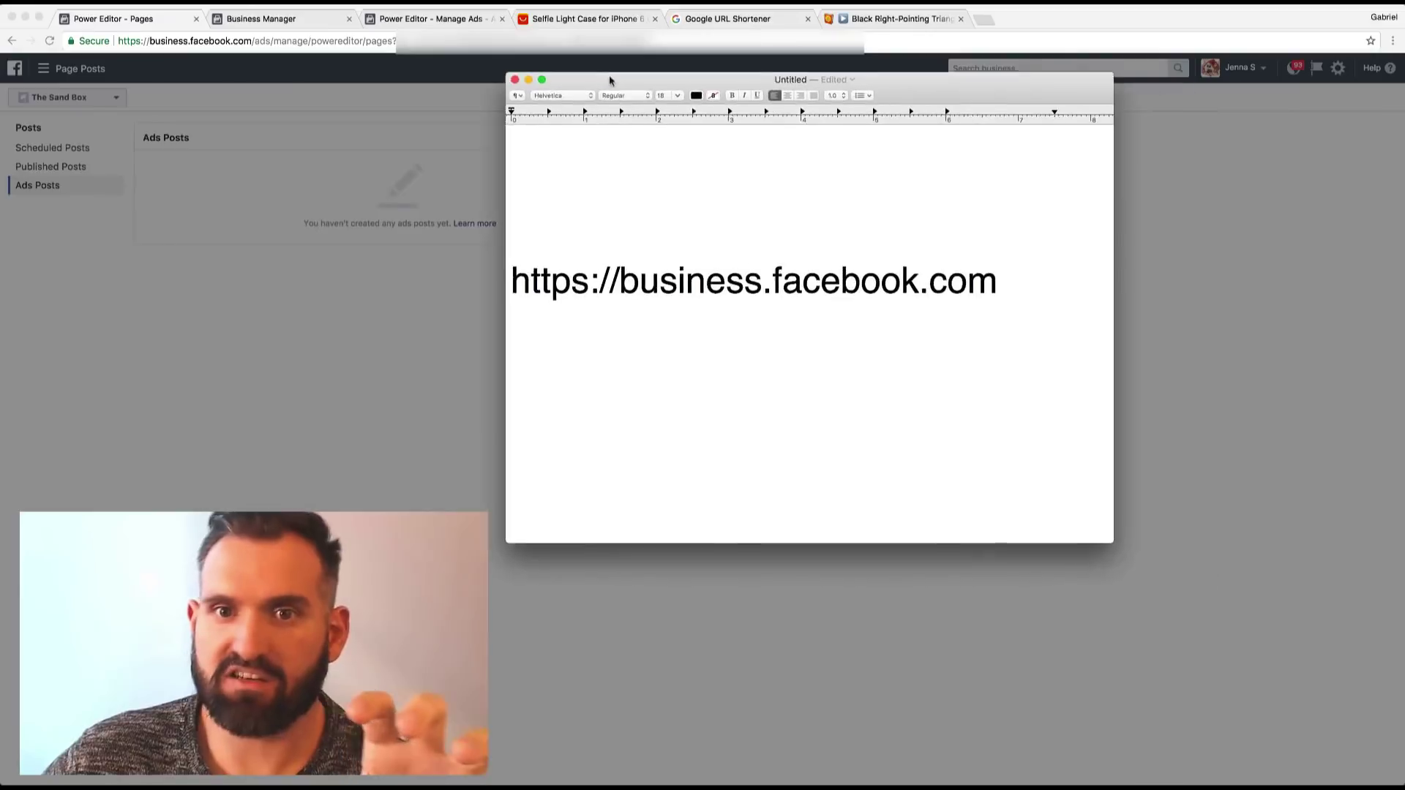
{"action": "scroll", "coordinate": [679, 212], "scroll_direction": "down", "scroll_amount": 10}
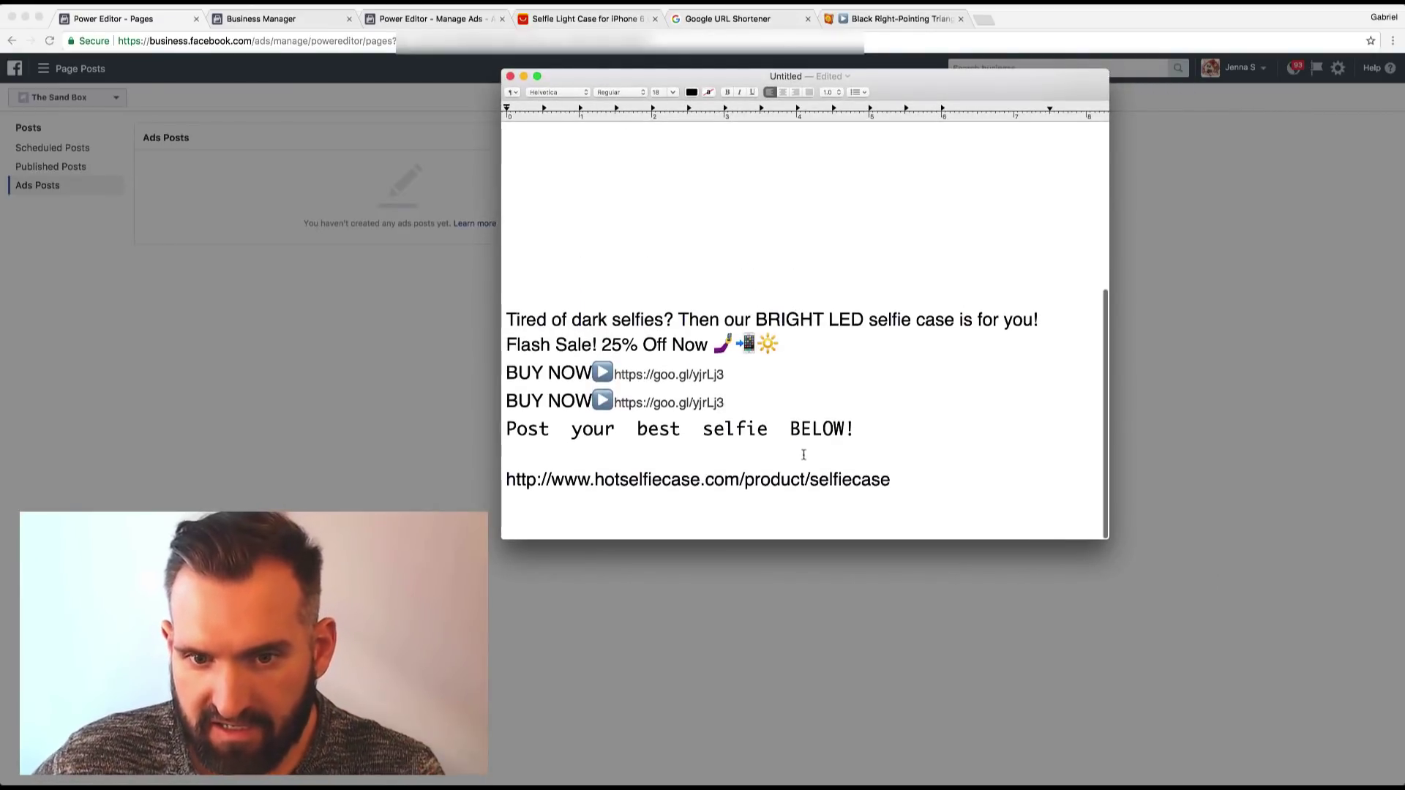
{"action": "left_click_drag", "start_coordinate": [891, 480], "coordinate": [500, 480]}
{"action": "key", "text": "super+x"}
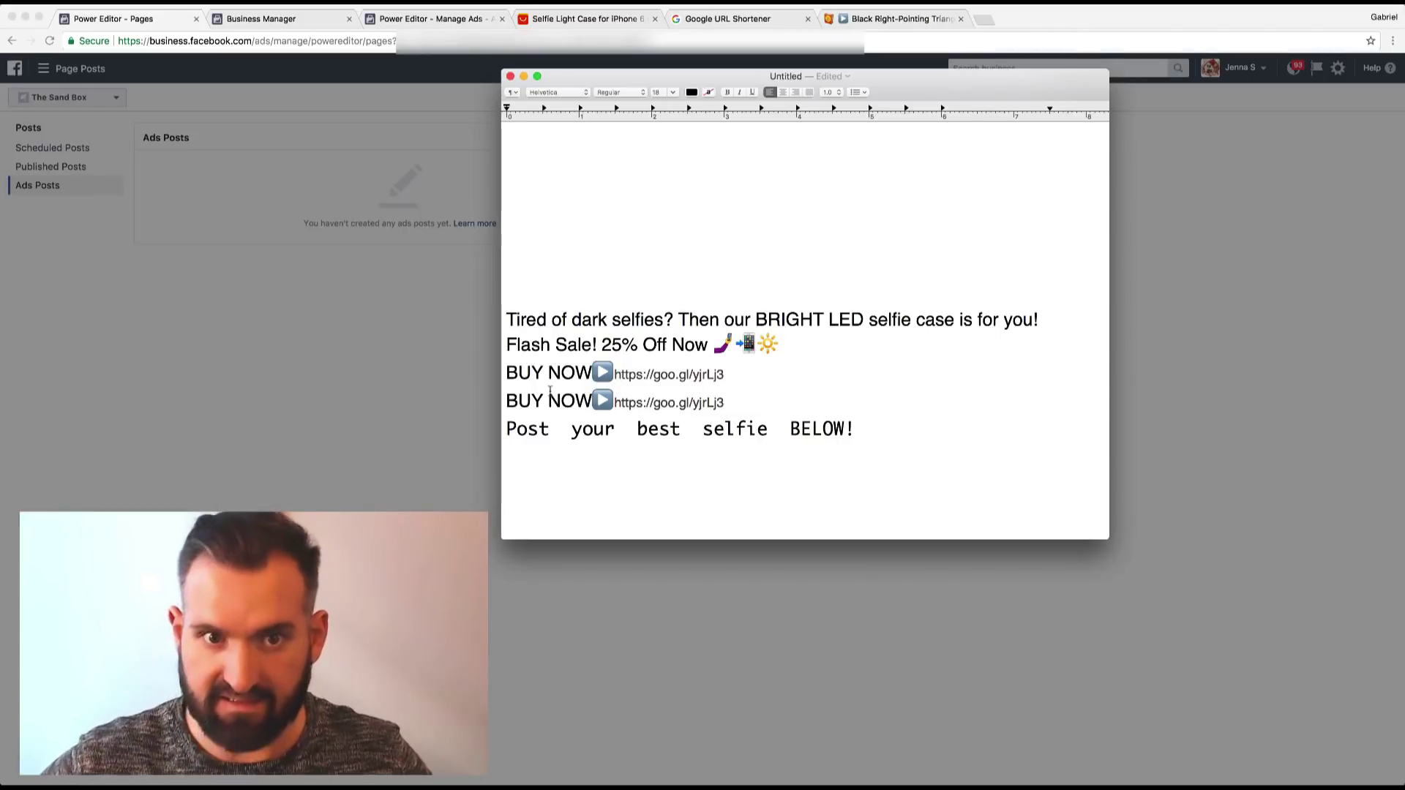
{"action": "left_click", "coordinate": [539, 137]}
{"action": "key", "text": "super+v"}
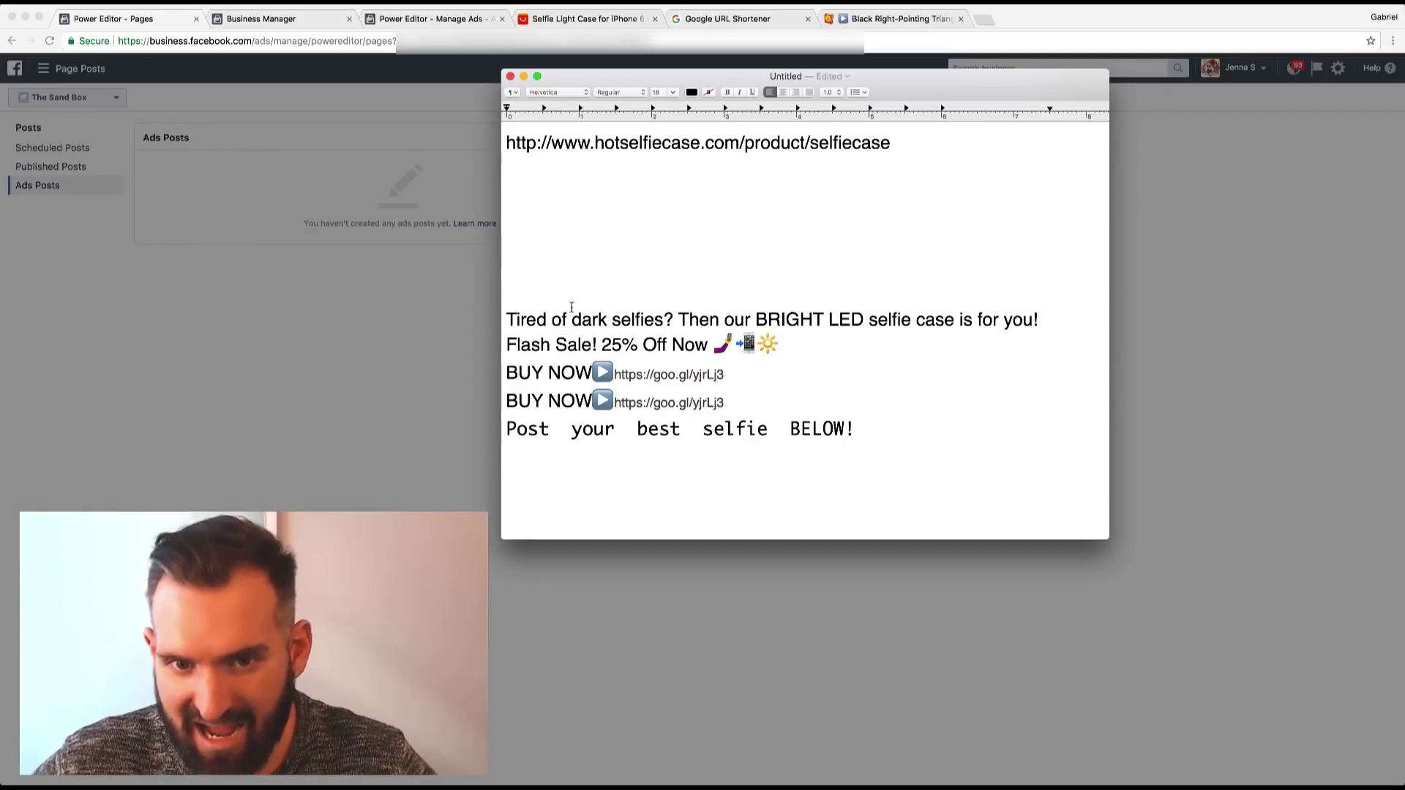
Highlight the emojis after "25% Off Now" and the closing "Post your best selfie BELOW!" line to review the ad copy.
{"action": "left_click_drag", "start_coordinate": [714, 344], "coordinate": [779, 344]}
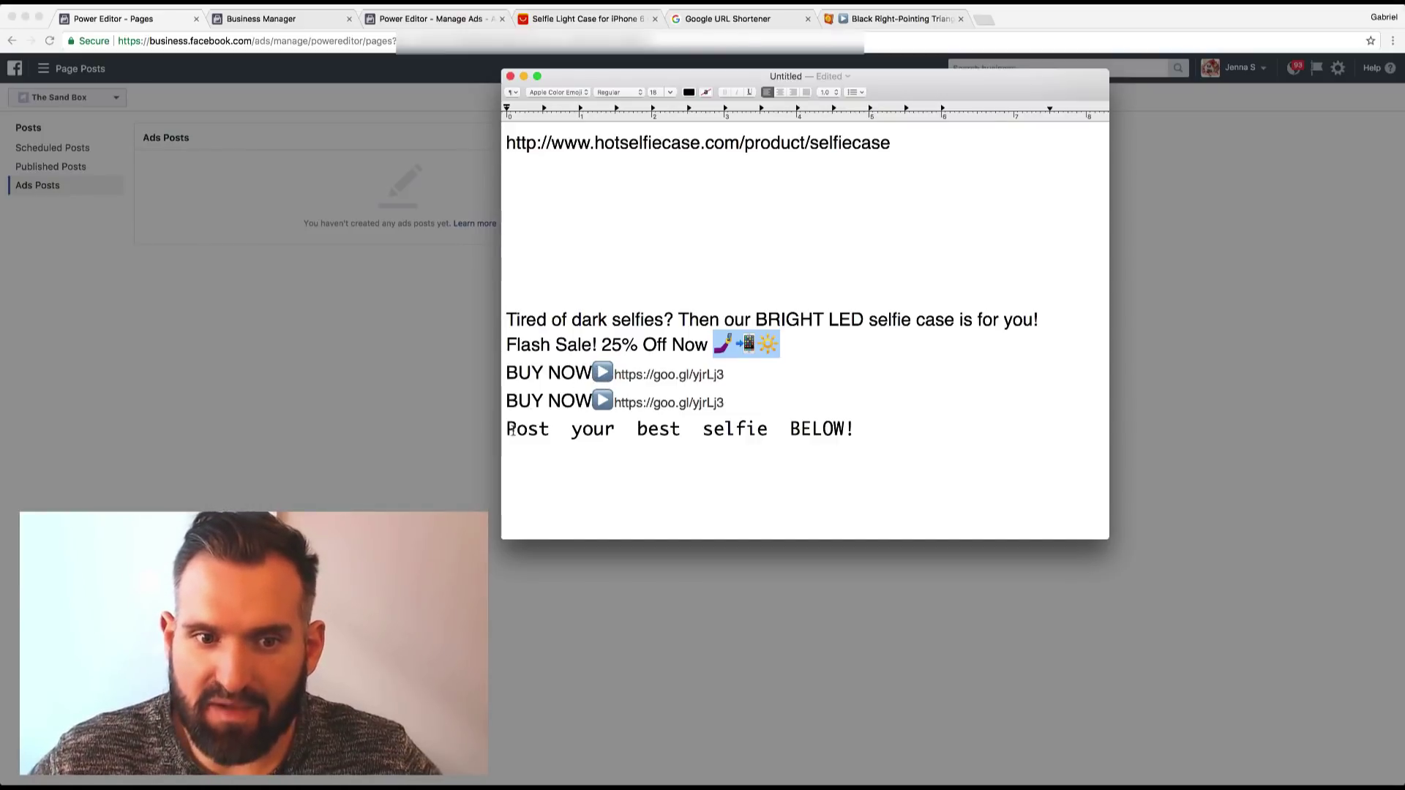
{"action": "left_click_drag", "start_coordinate": [512, 430], "coordinate": [855, 425]}
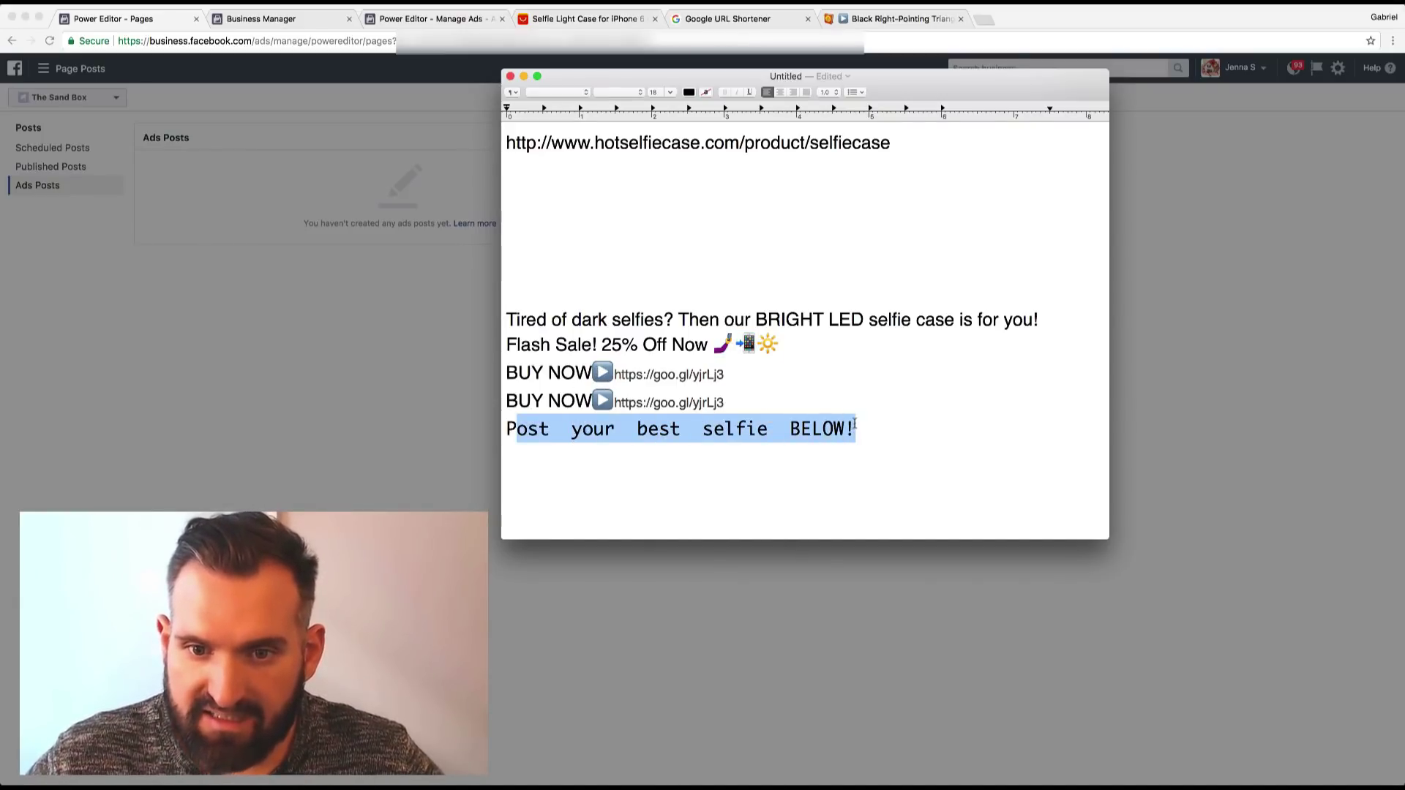
{"action": "left_click", "coordinate": [857, 423]}
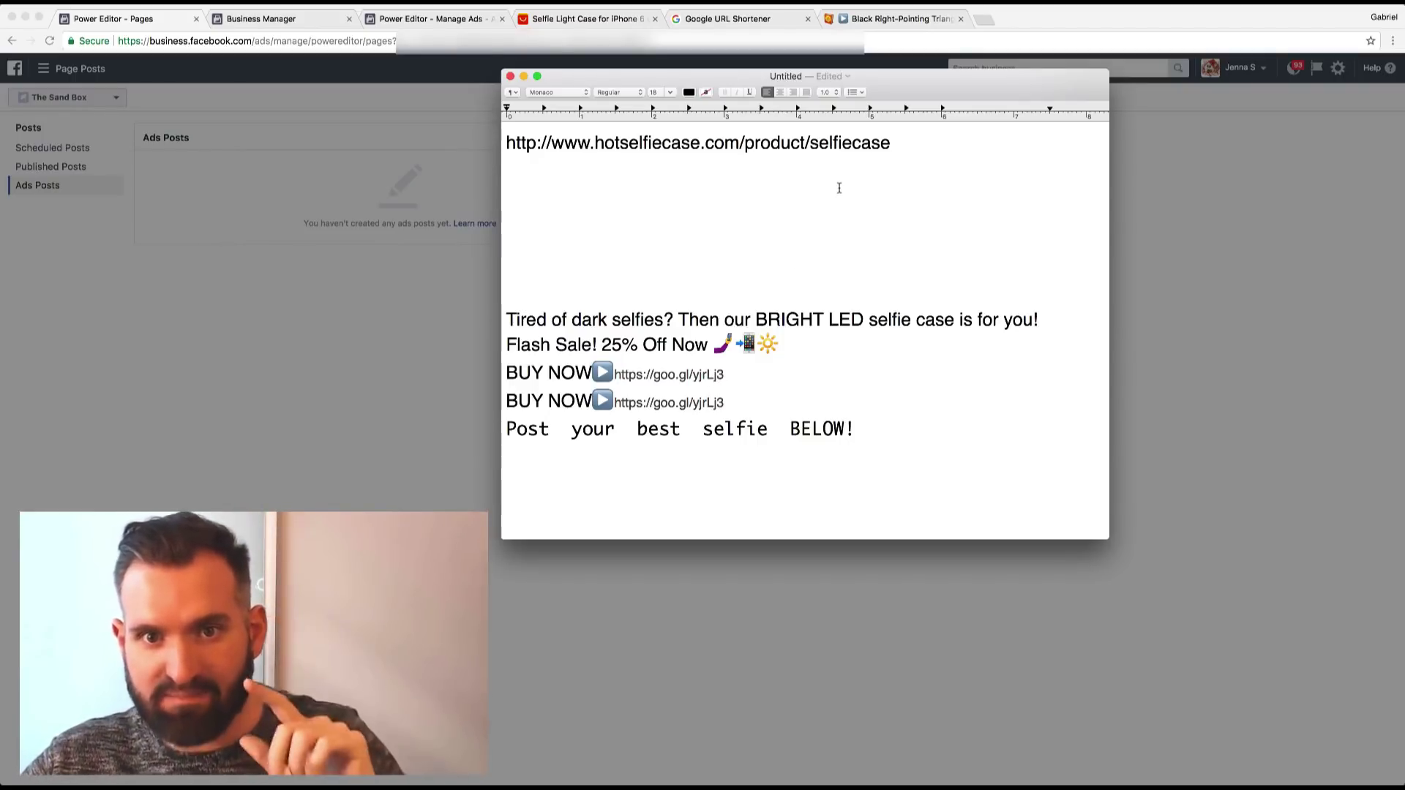
{"action": "left_click_drag", "start_coordinate": [891, 143], "coordinate": [507, 144]}
{"action": "scroll", "coordinate": [570, 176], "scroll_direction": "up", "scroll_amount": 2}
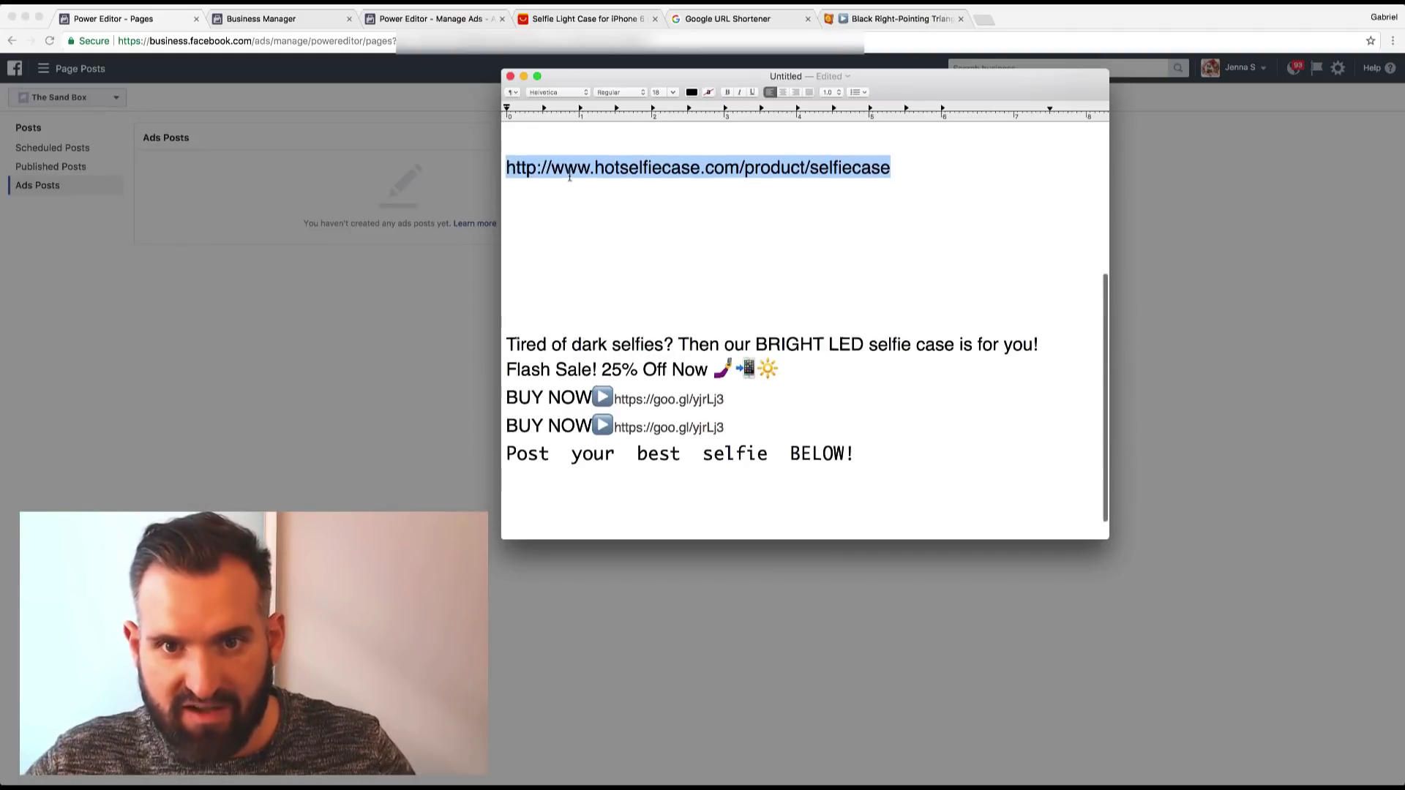
{"action": "scroll", "coordinate": [570, 175], "scroll_direction": "up", "scroll_amount": 3}
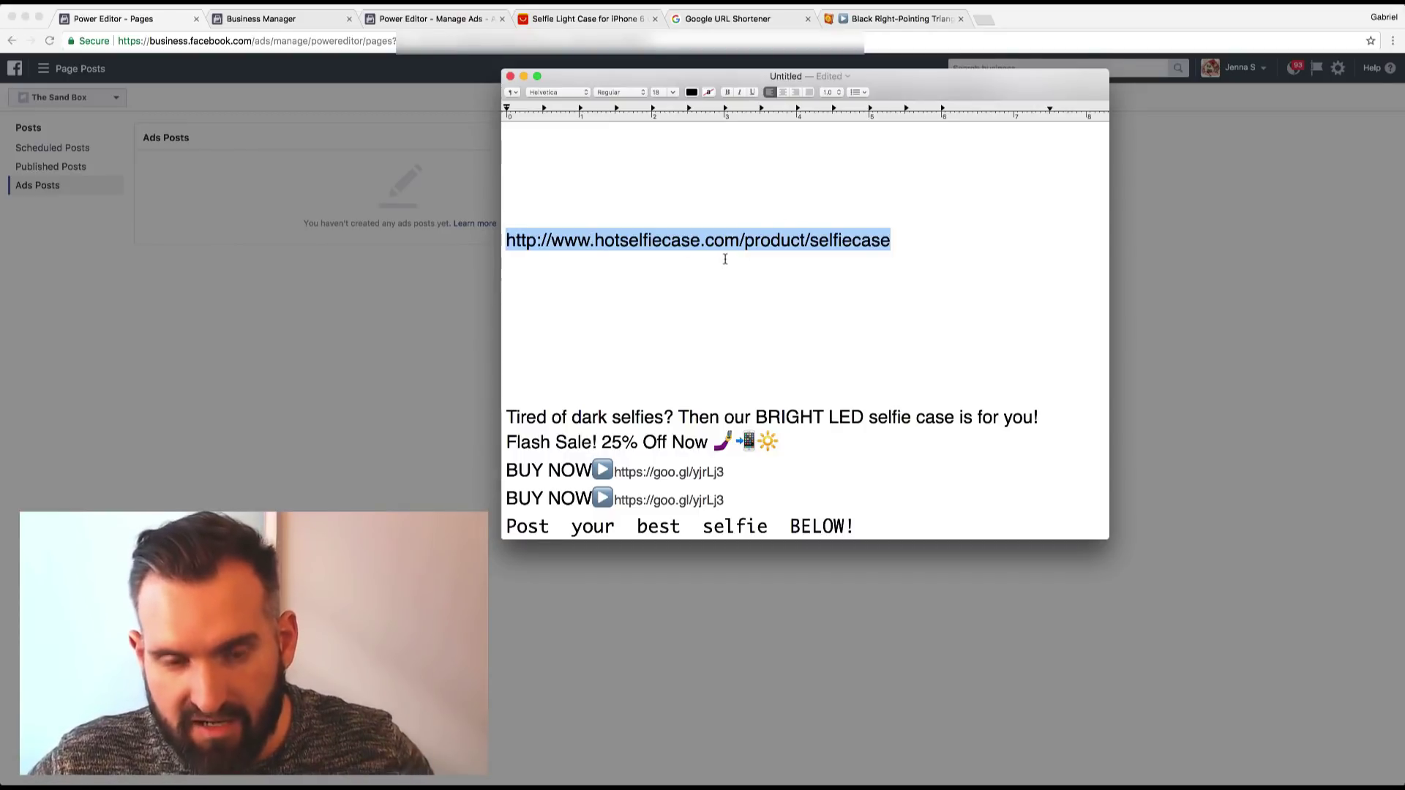
{"action": "scroll", "coordinate": [726, 259], "scroll_direction": "down", "scroll_amount": 2}
{"action": "left_click_drag", "start_coordinate": [725, 445], "coordinate": [614, 445]}
{"action": "key", "text": "super+v"}
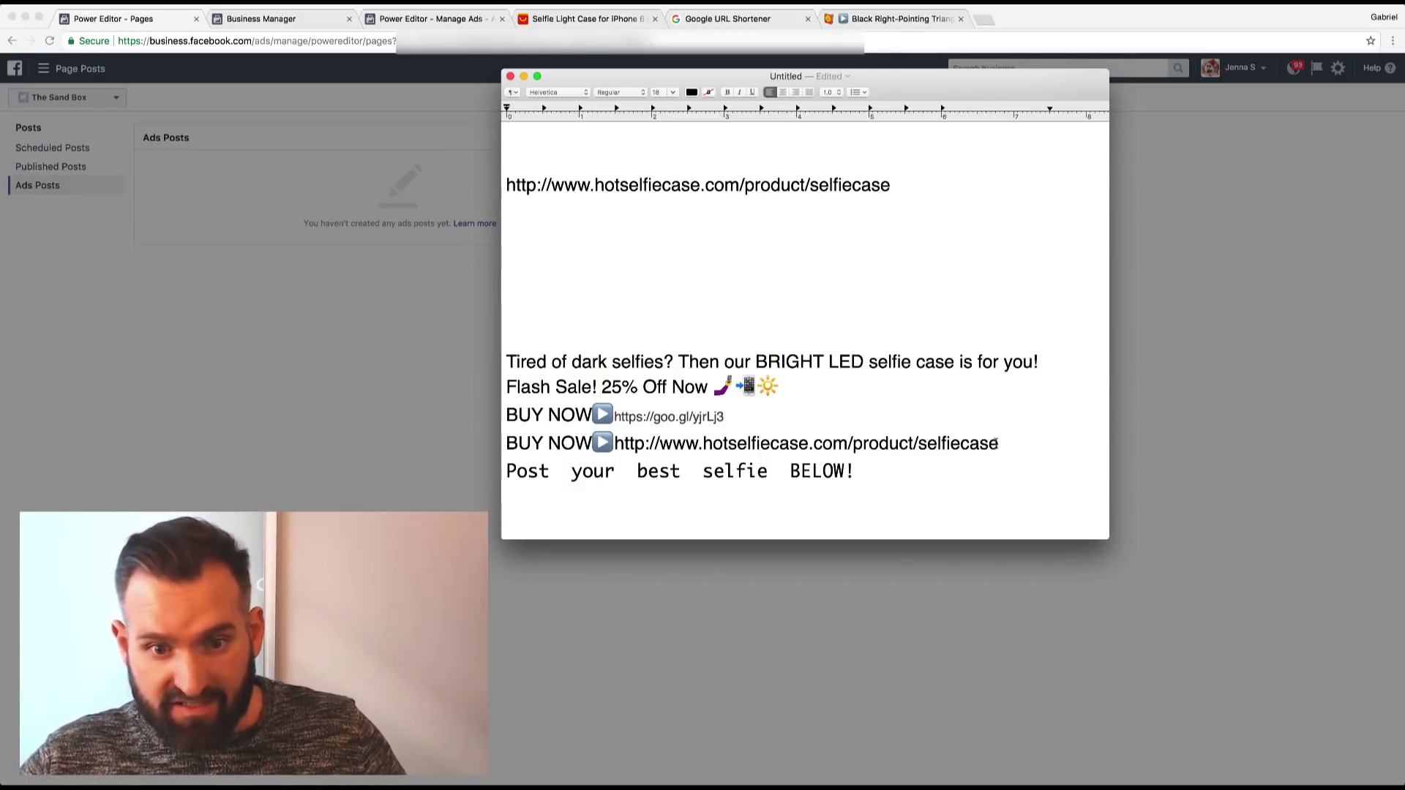
{"action": "left_click_drag", "start_coordinate": [1000, 443], "coordinate": [615, 443]}
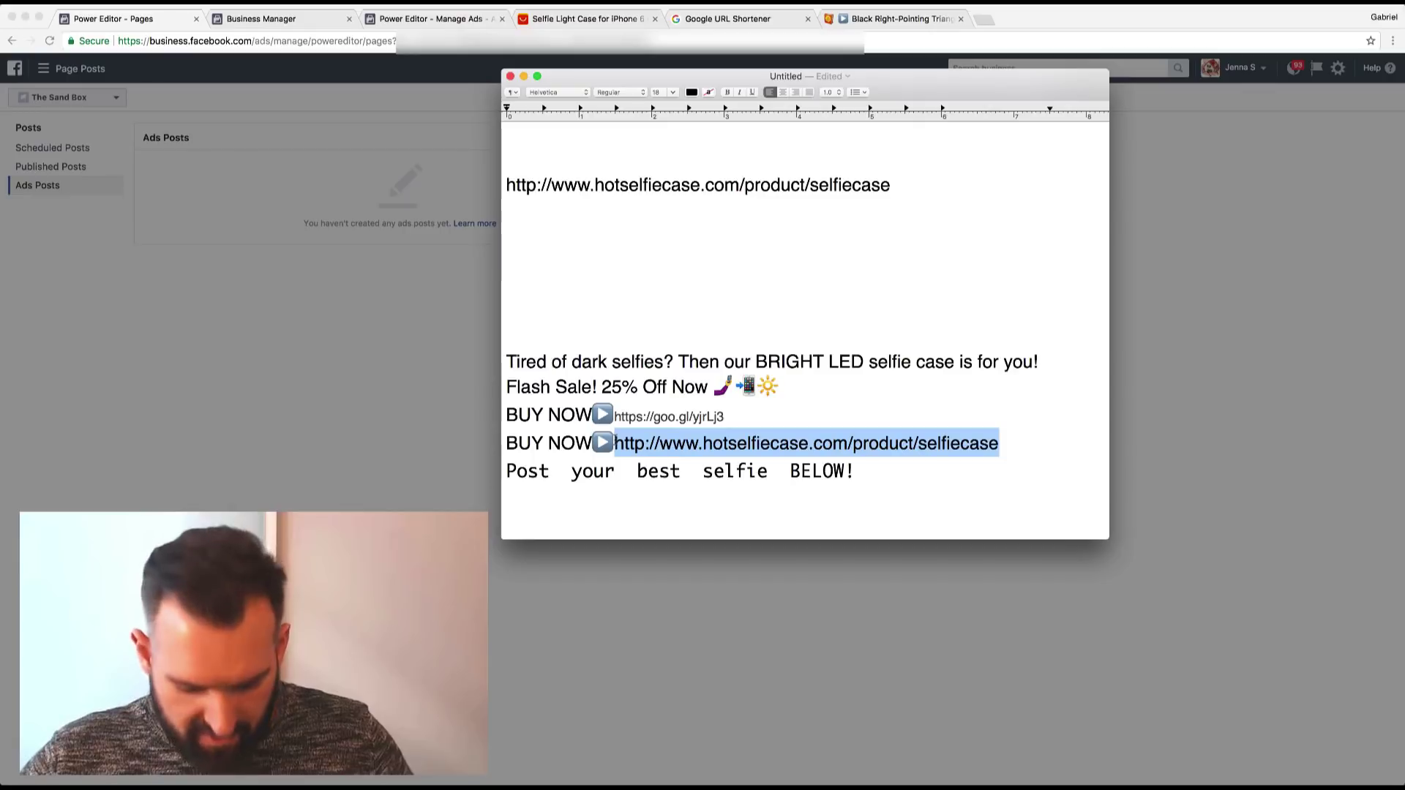
{"action": "left_click", "coordinate": [714, 21]}
{"action": "left_click", "coordinate": [832, 216]}
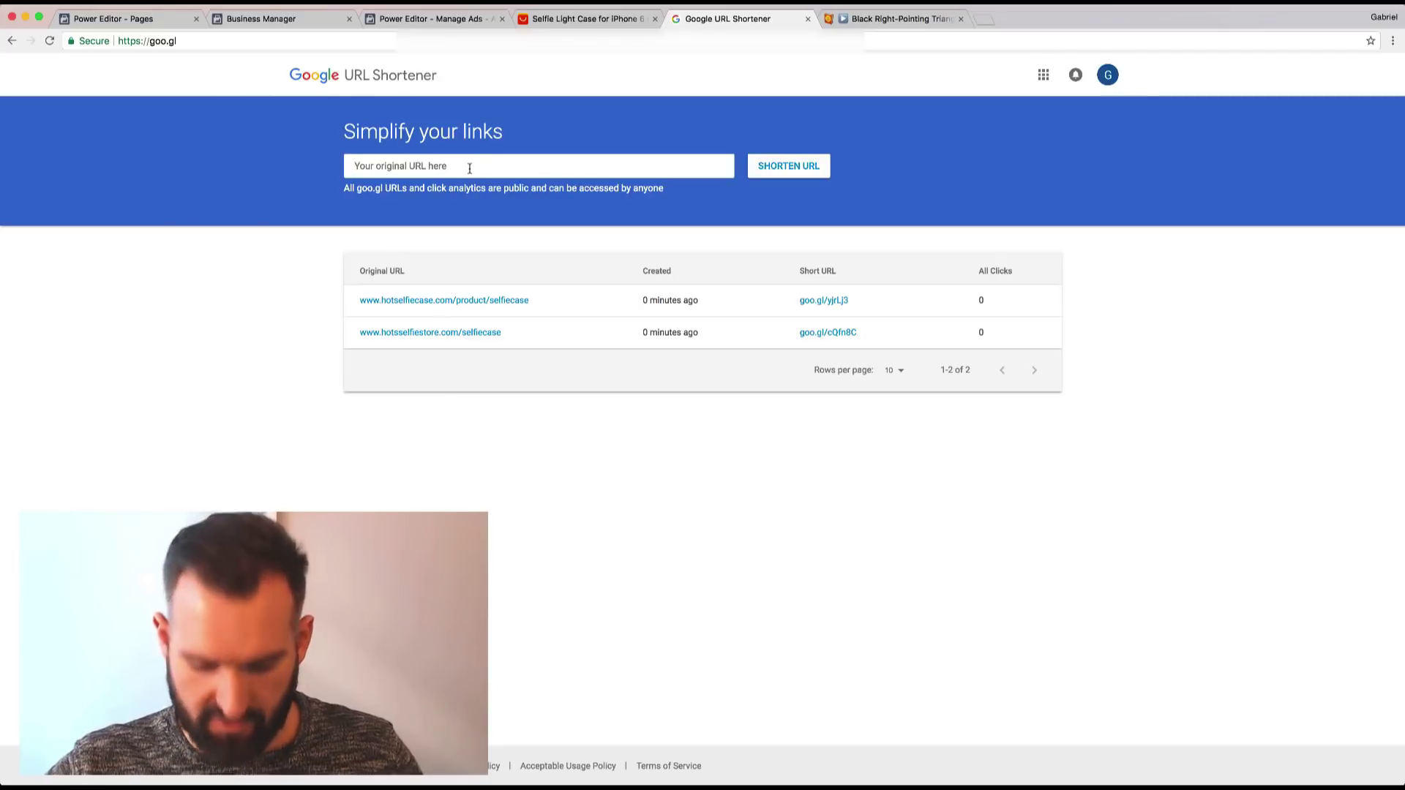
{"action": "key", "text": "super+v"}
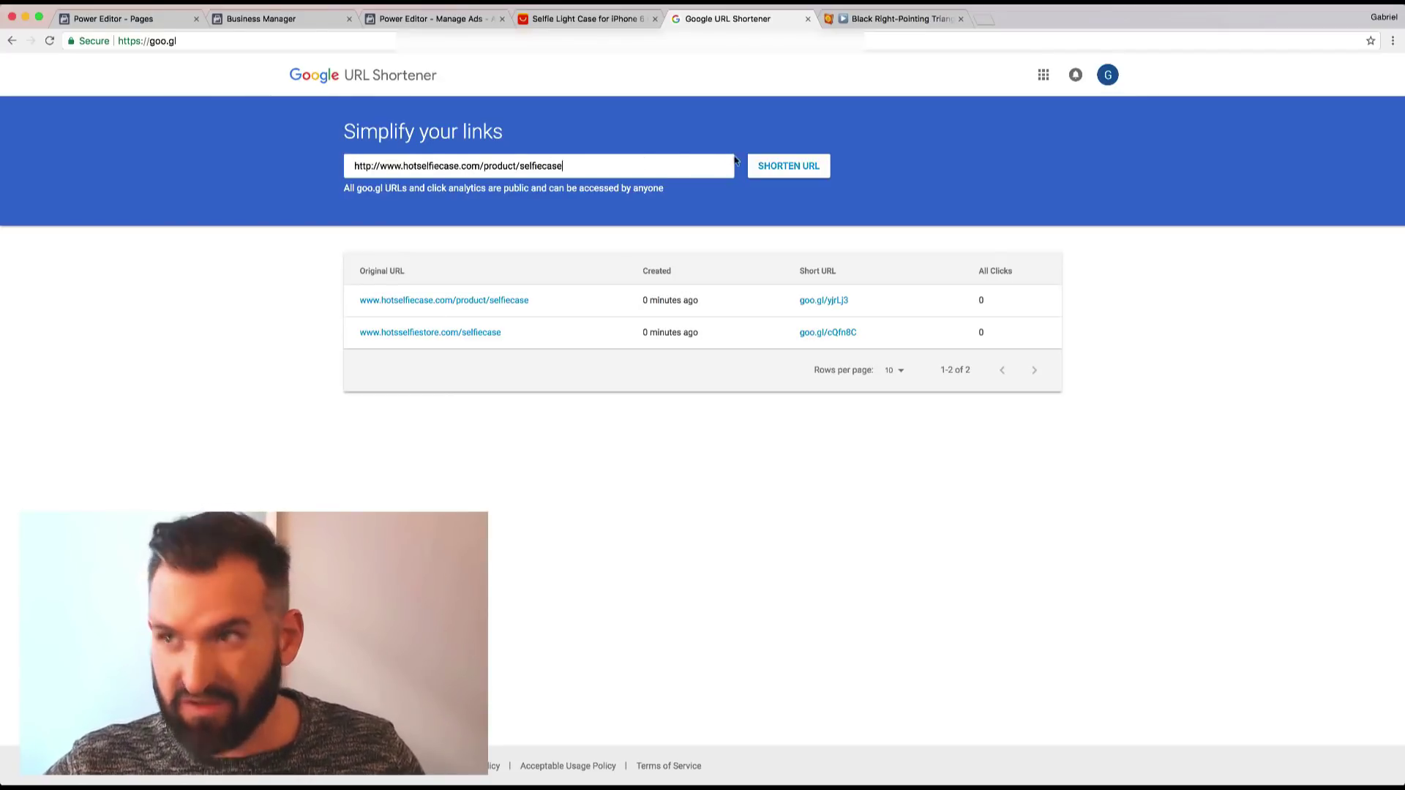
{"action": "left_click", "coordinate": [793, 170]}
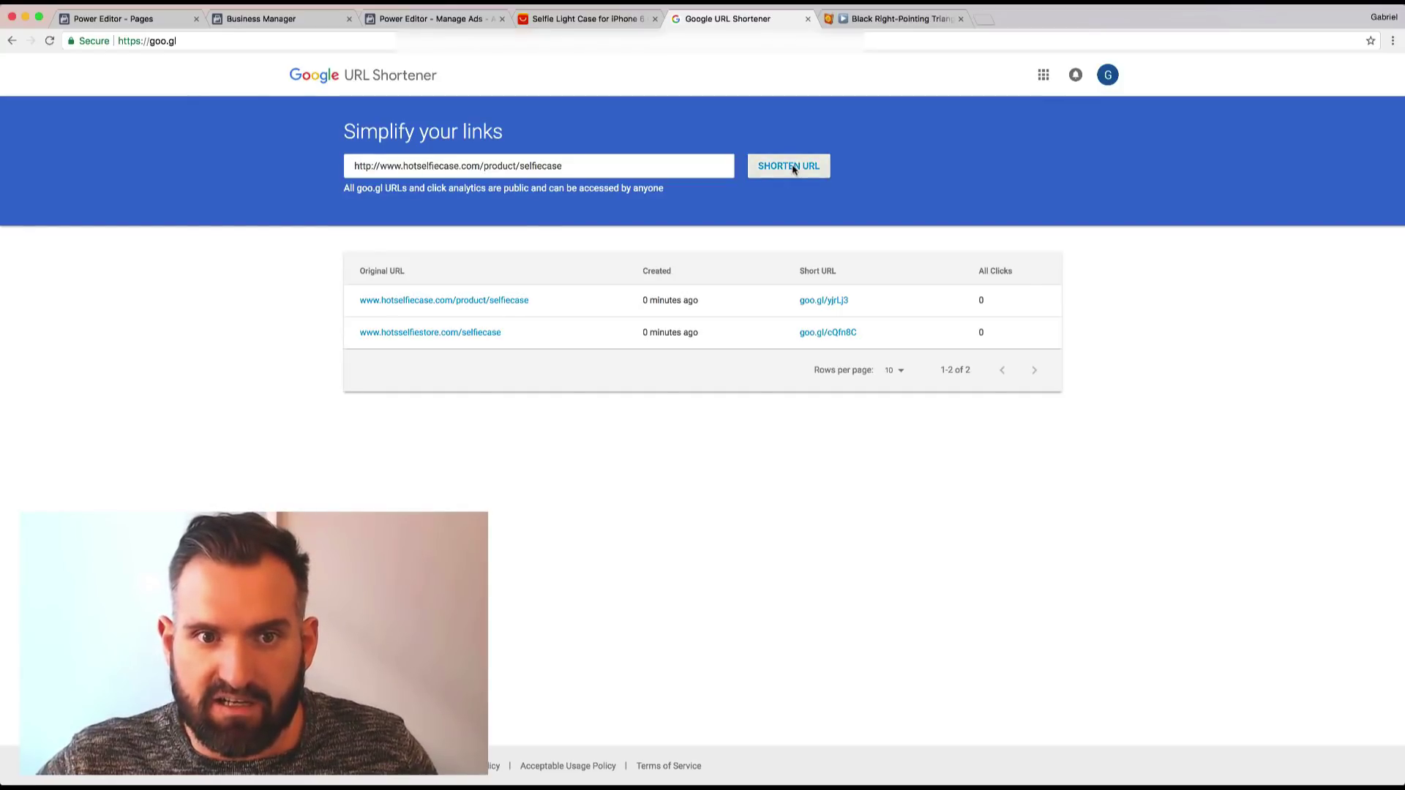
{"action": "left_click", "coordinate": [663, 251]}
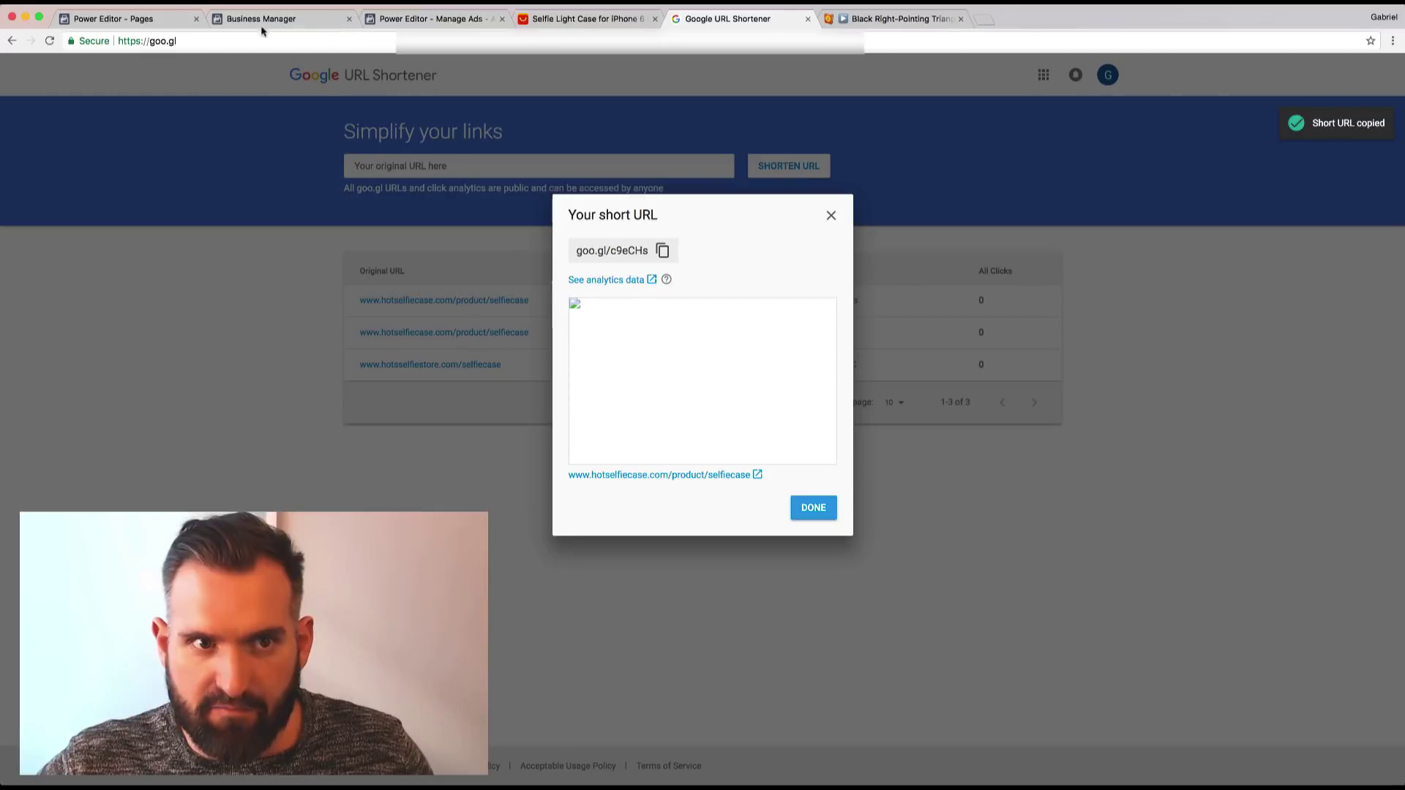
{"action": "left_click", "coordinate": [149, 22]}
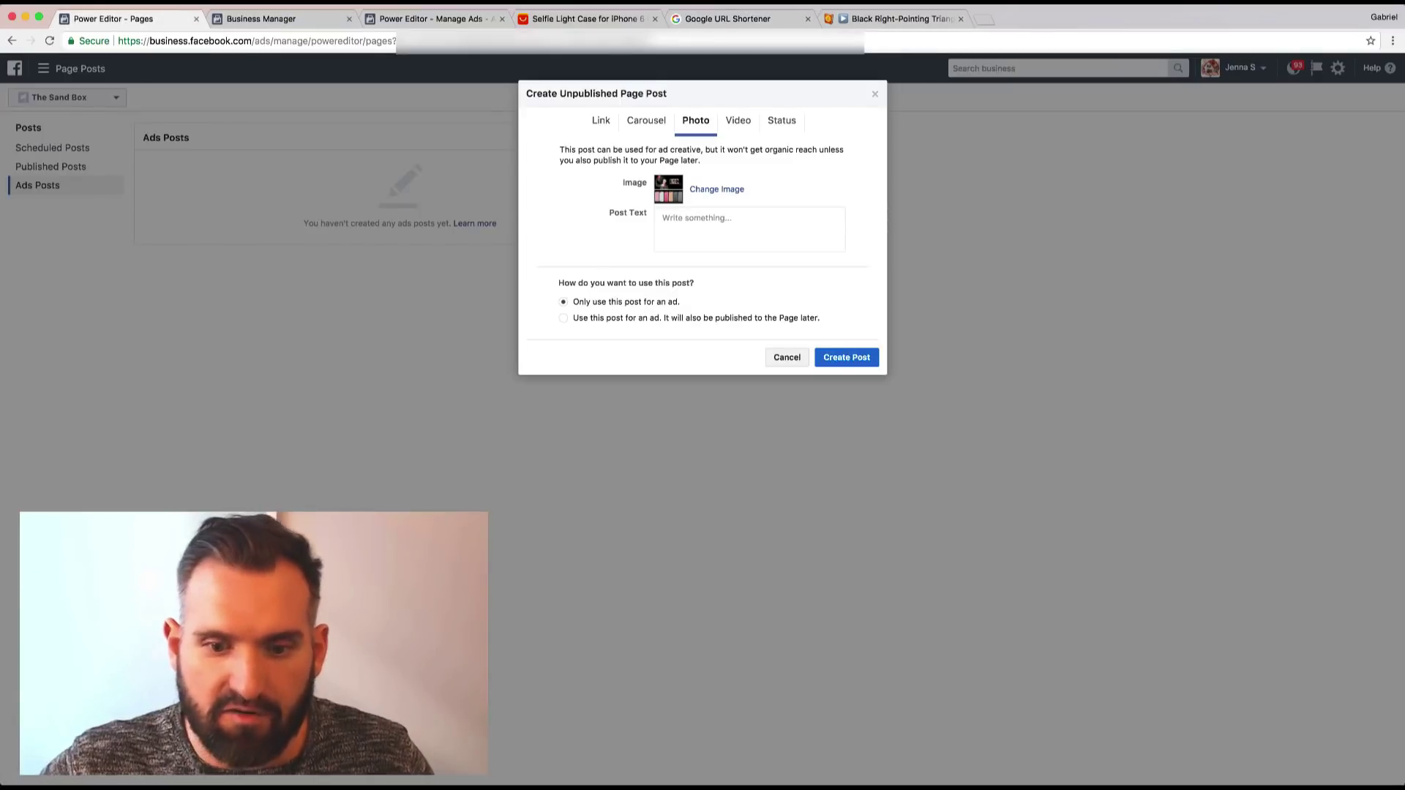
{"action": "key", "text": "super+Tab"}
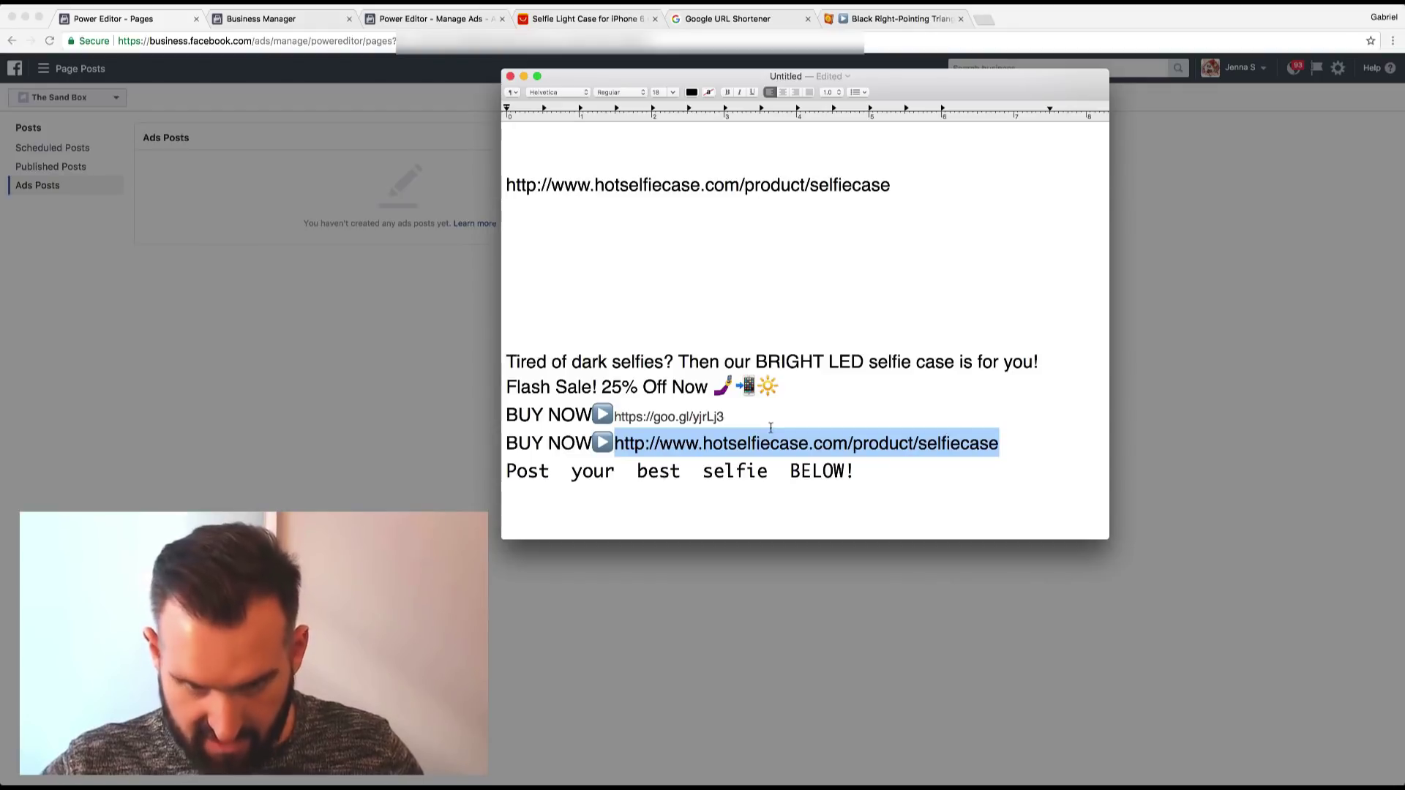
{"action": "key", "text": "super+v"}
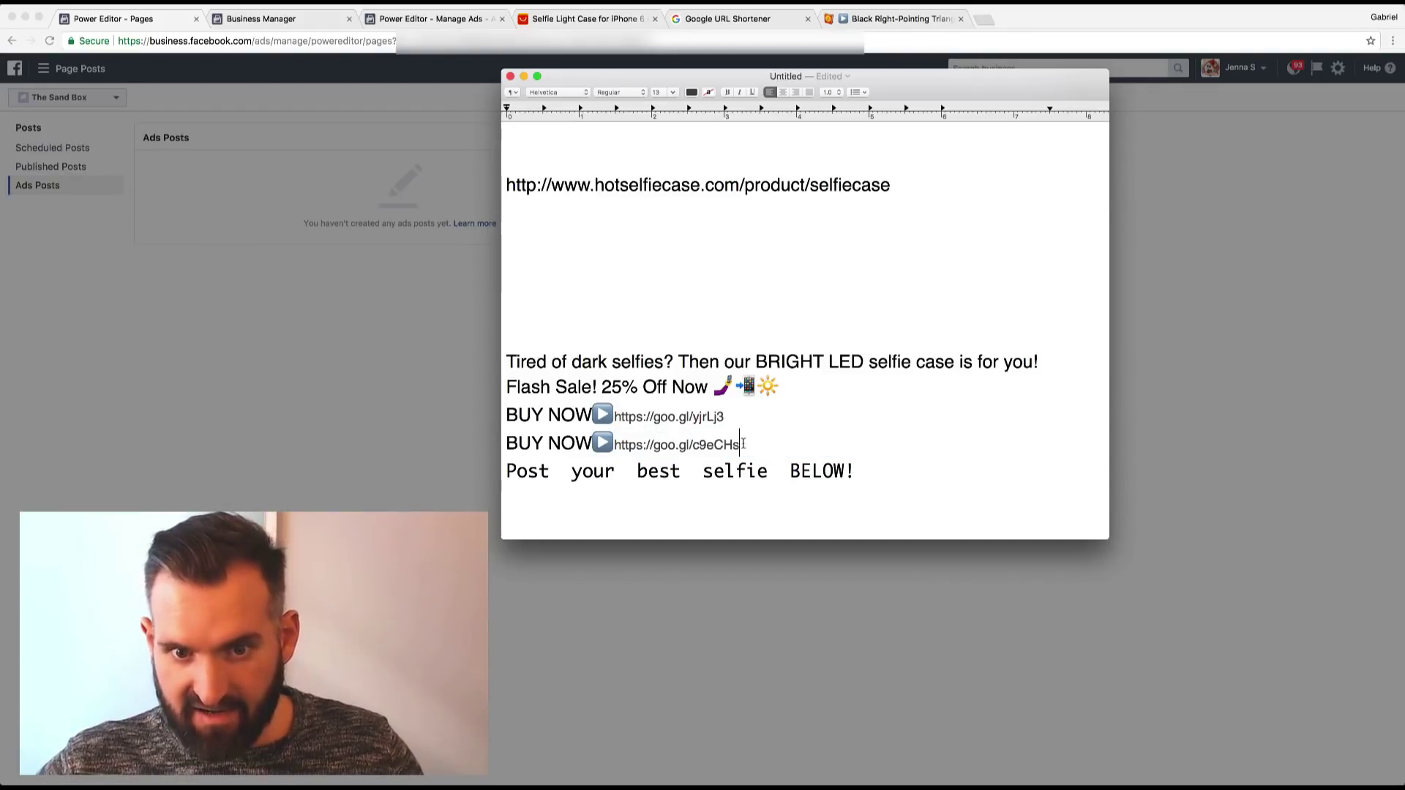
{"action": "left_click_drag", "start_coordinate": [744, 443], "coordinate": [619, 419]}
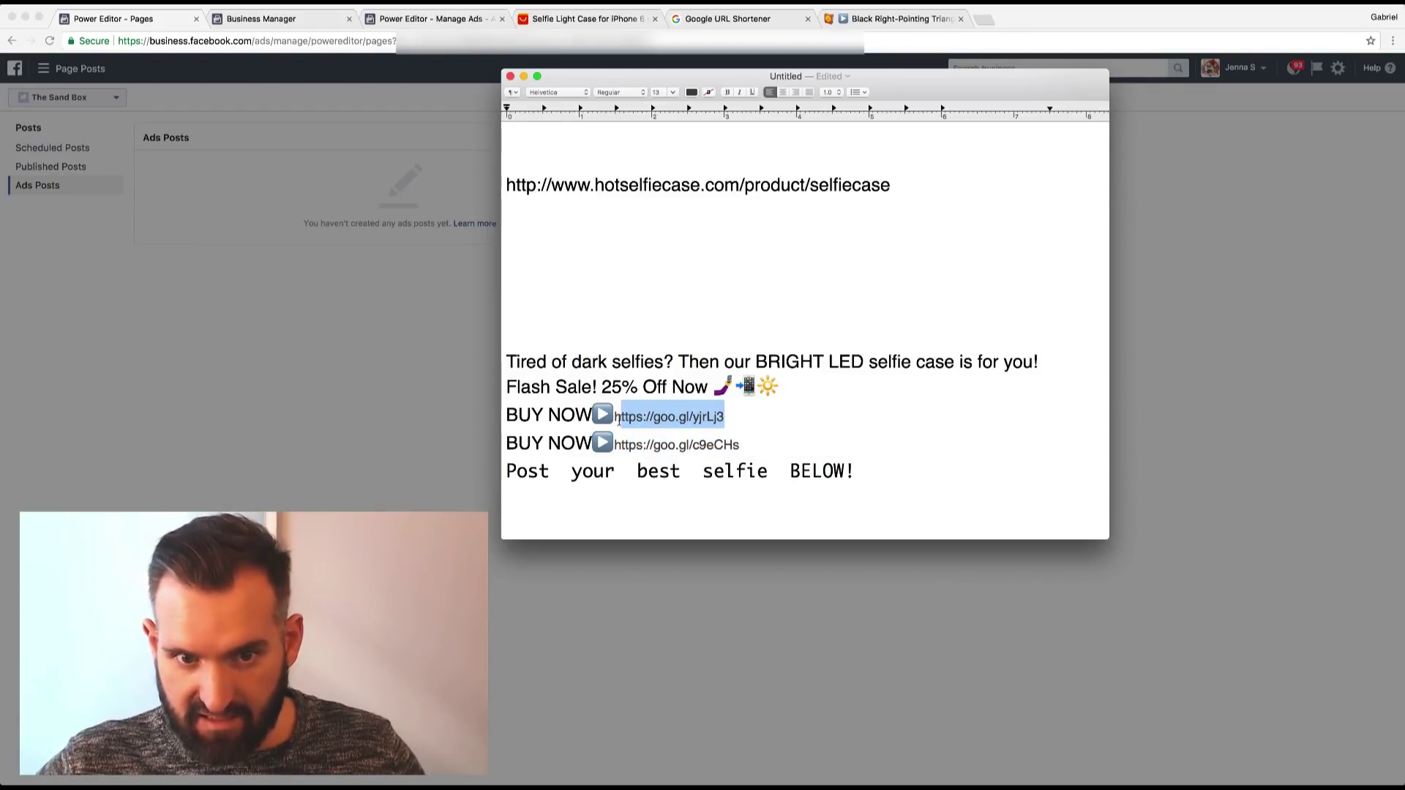
{"action": "key", "text": "super+v"}
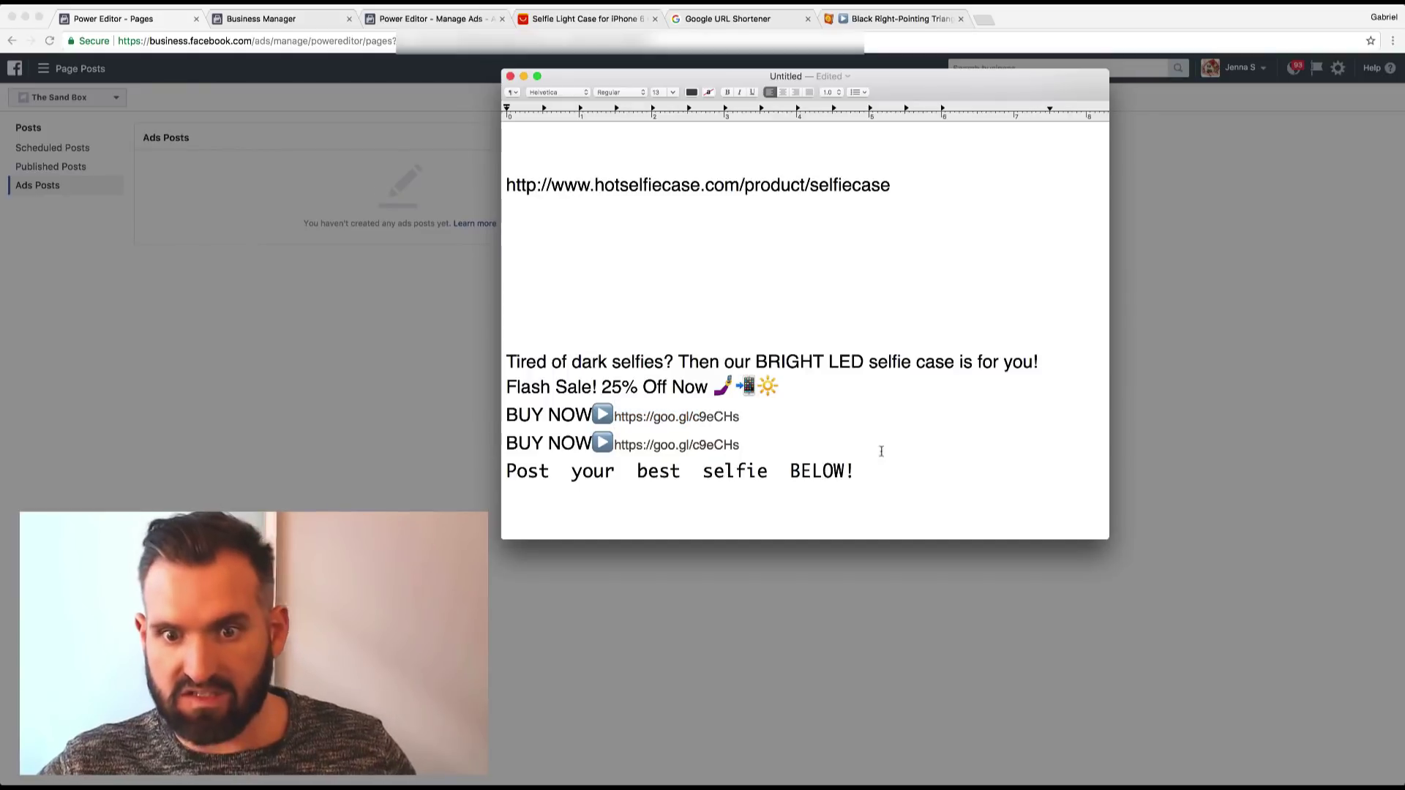
Copy the full ad copy from "Tired of dark selfies?" to "BELOW!" into the unpublished page post's text.
{"action": "left_click_drag", "start_coordinate": [859, 470], "coordinate": [504, 366]}
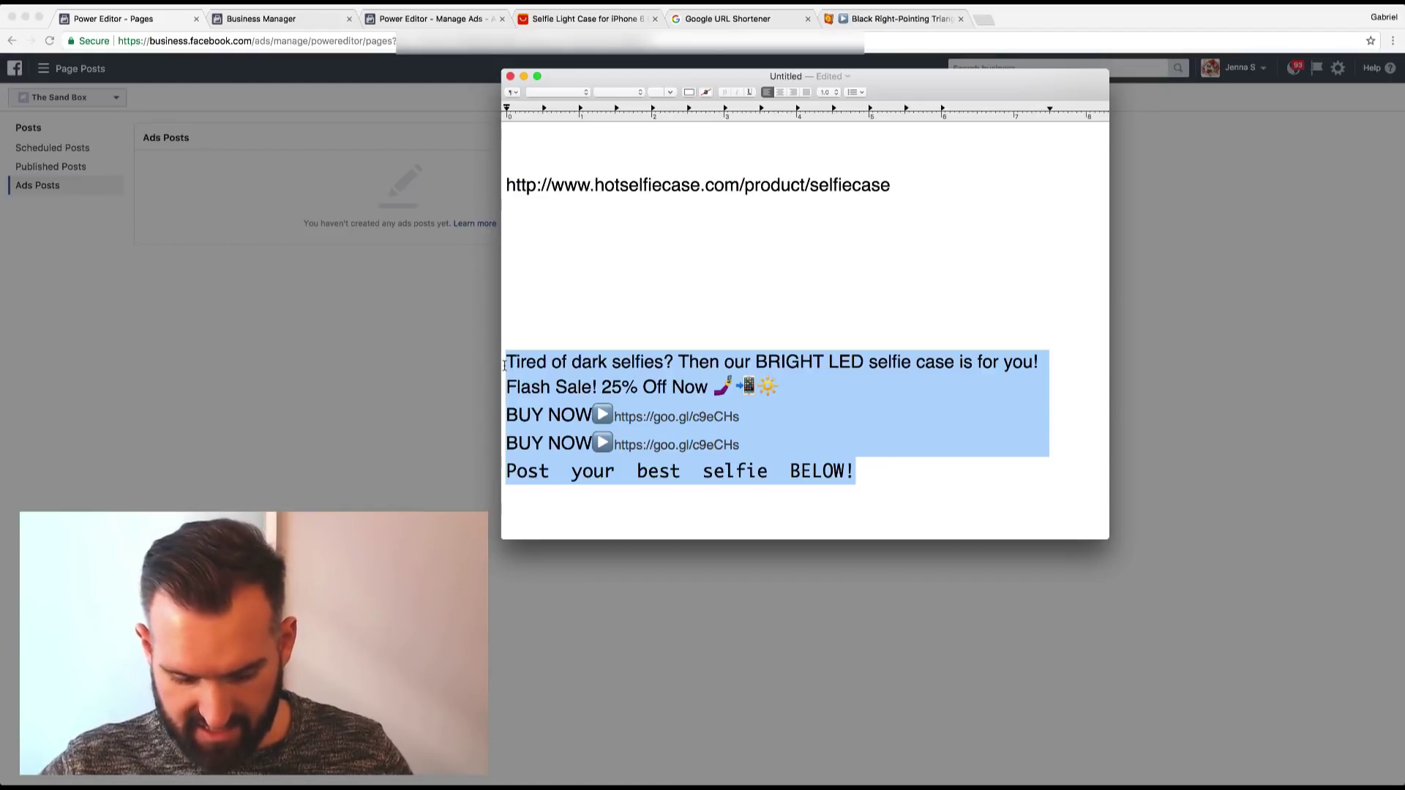
{"action": "left_click", "coordinate": [363, 320]}
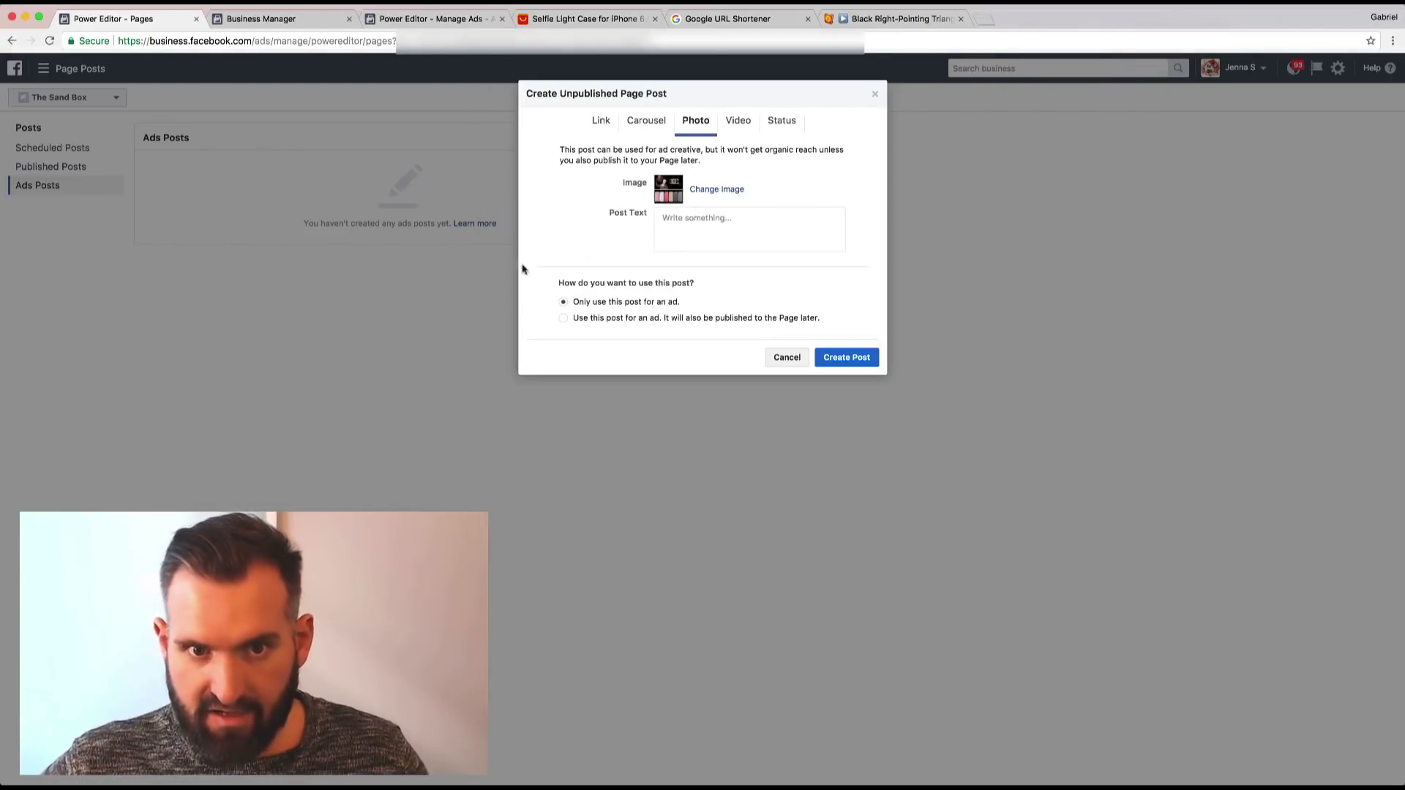
{"action": "left_click", "coordinate": [717, 217]}
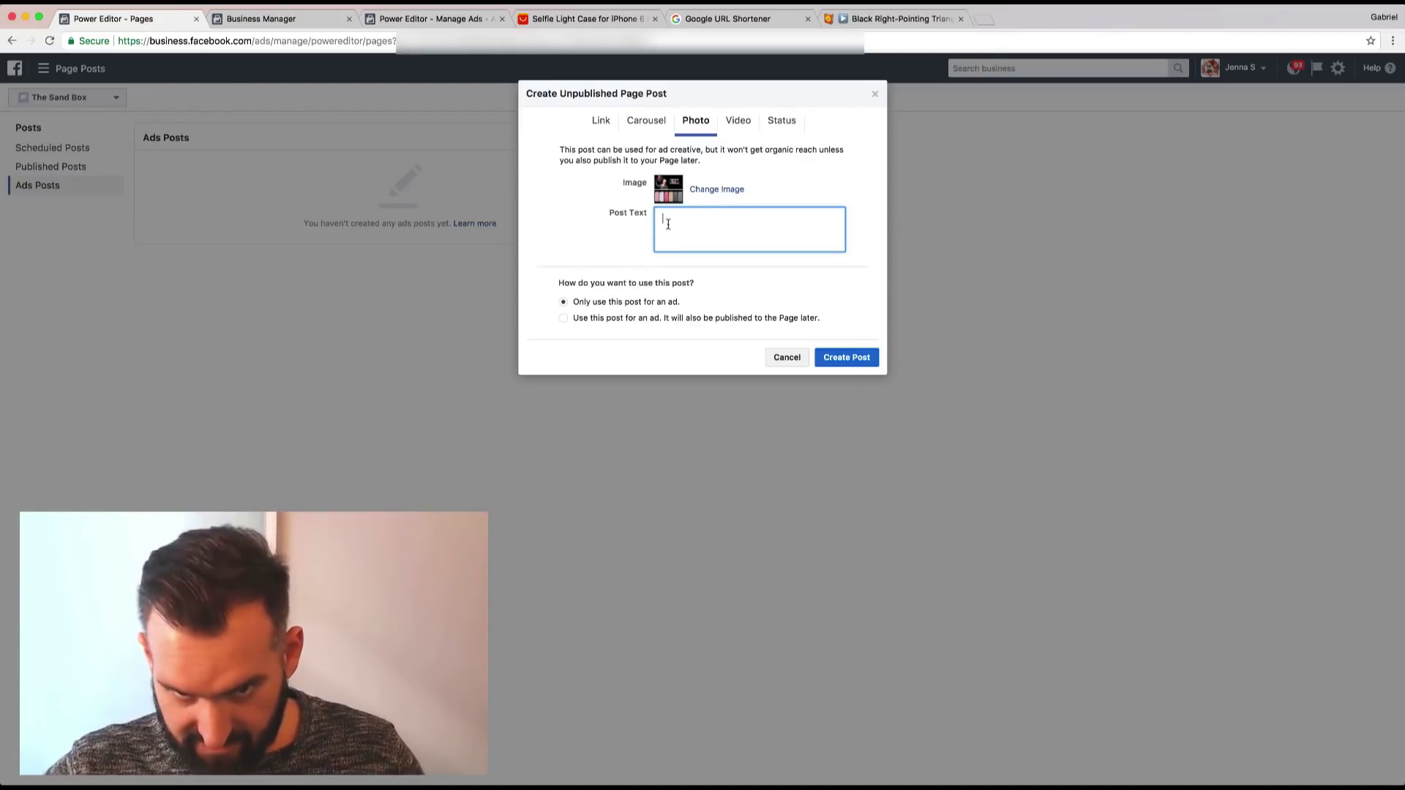
{"action": "key", "text": "super+v"}
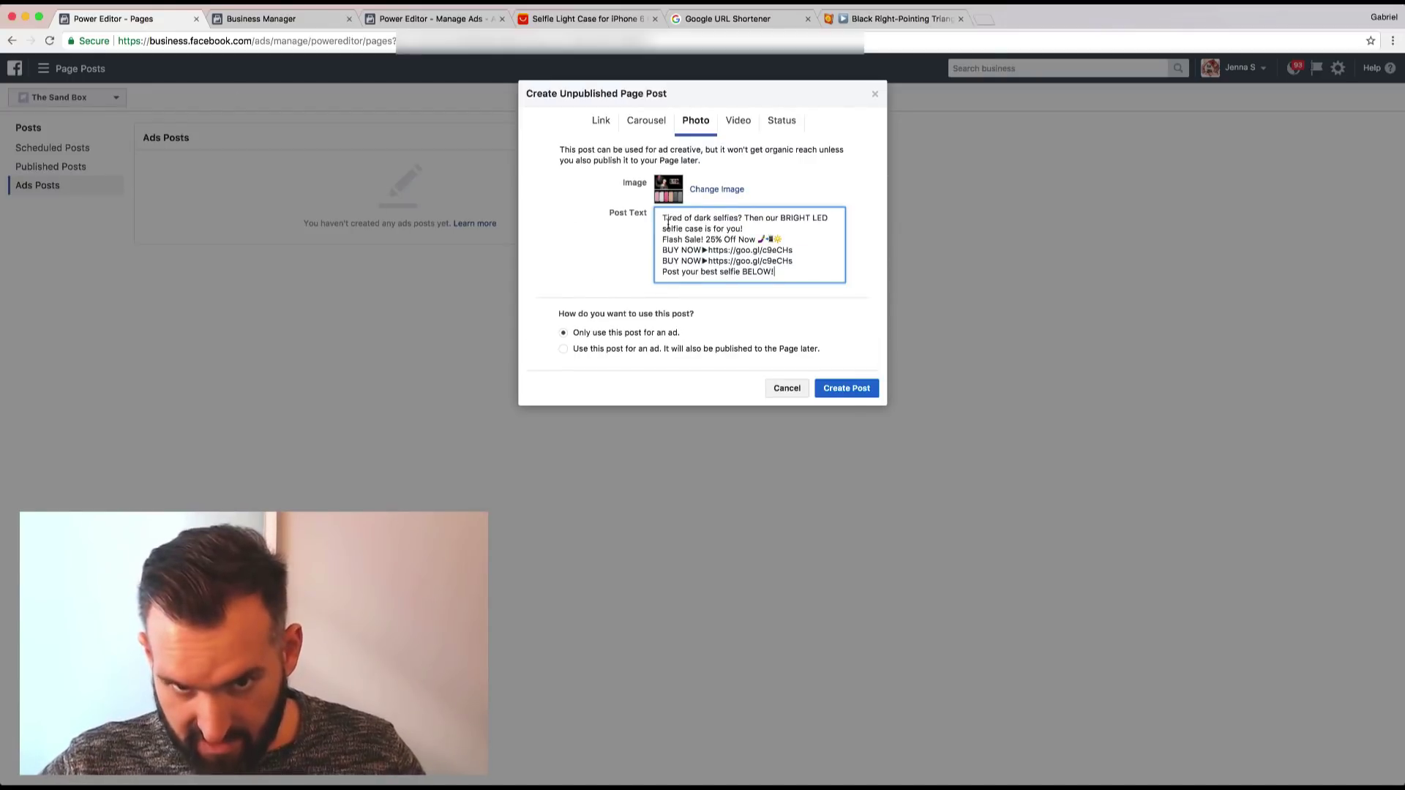
Remove the line break before "Flash Sale!" in the post text and create the post for ad use only.
{"action": "left_click", "coordinate": [662, 240]}
{"action": "key", "text": "BackSpace"}
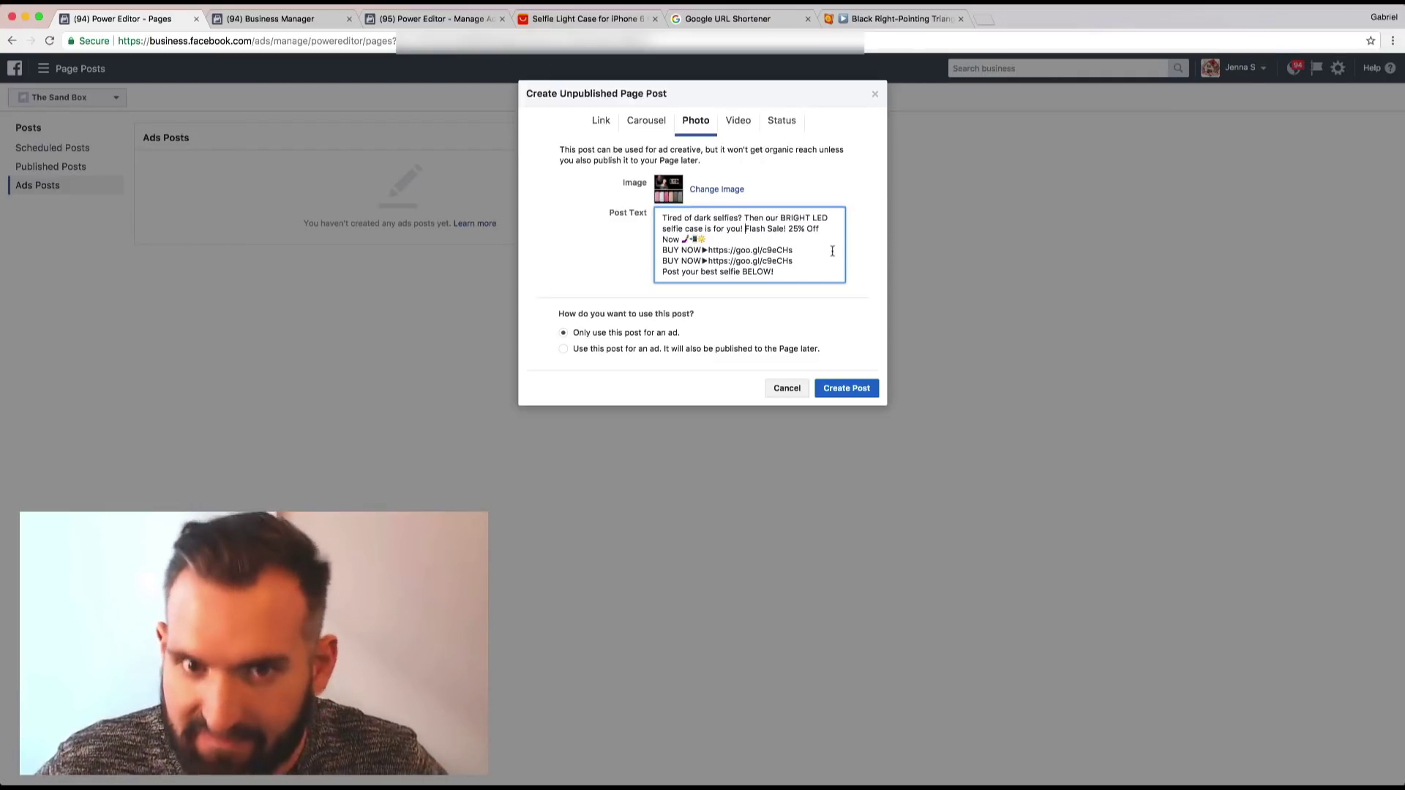
{"action": "left_click", "coordinate": [848, 388]}
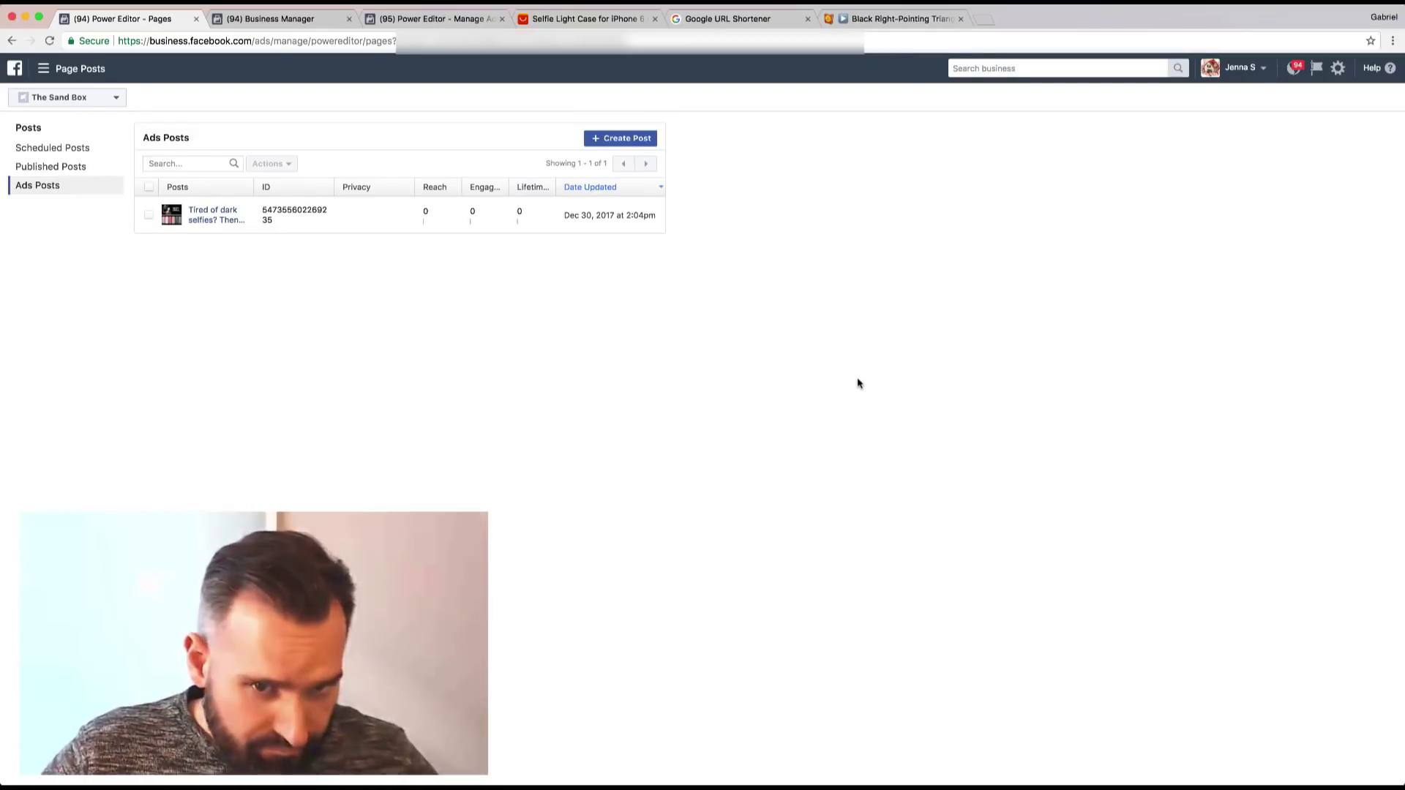
Open the new ad post's details and highlight "25% Off Now" in its preview to review the copy.
{"action": "left_click", "coordinate": [297, 217]}
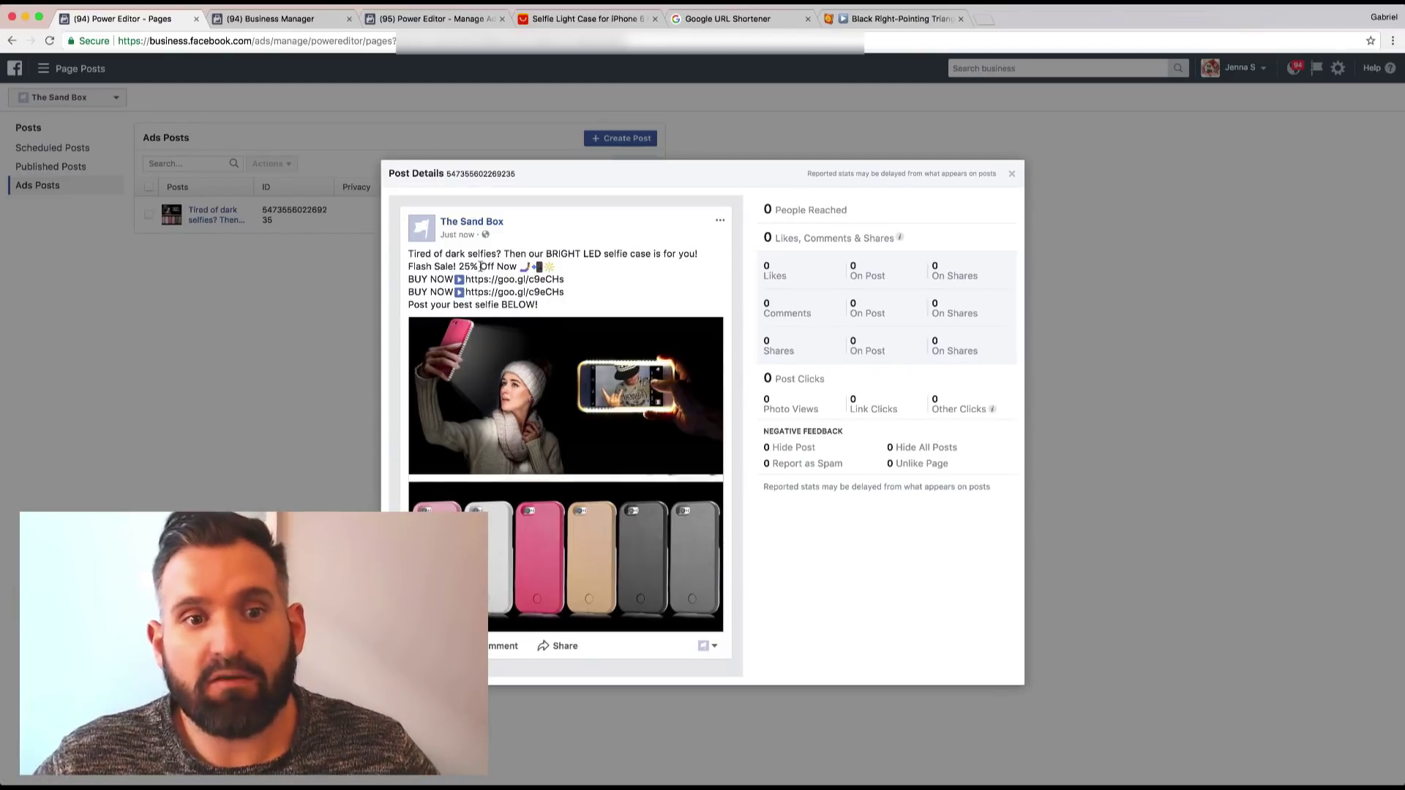
{"action": "left_click_drag", "start_coordinate": [477, 266], "coordinate": [517, 267]}
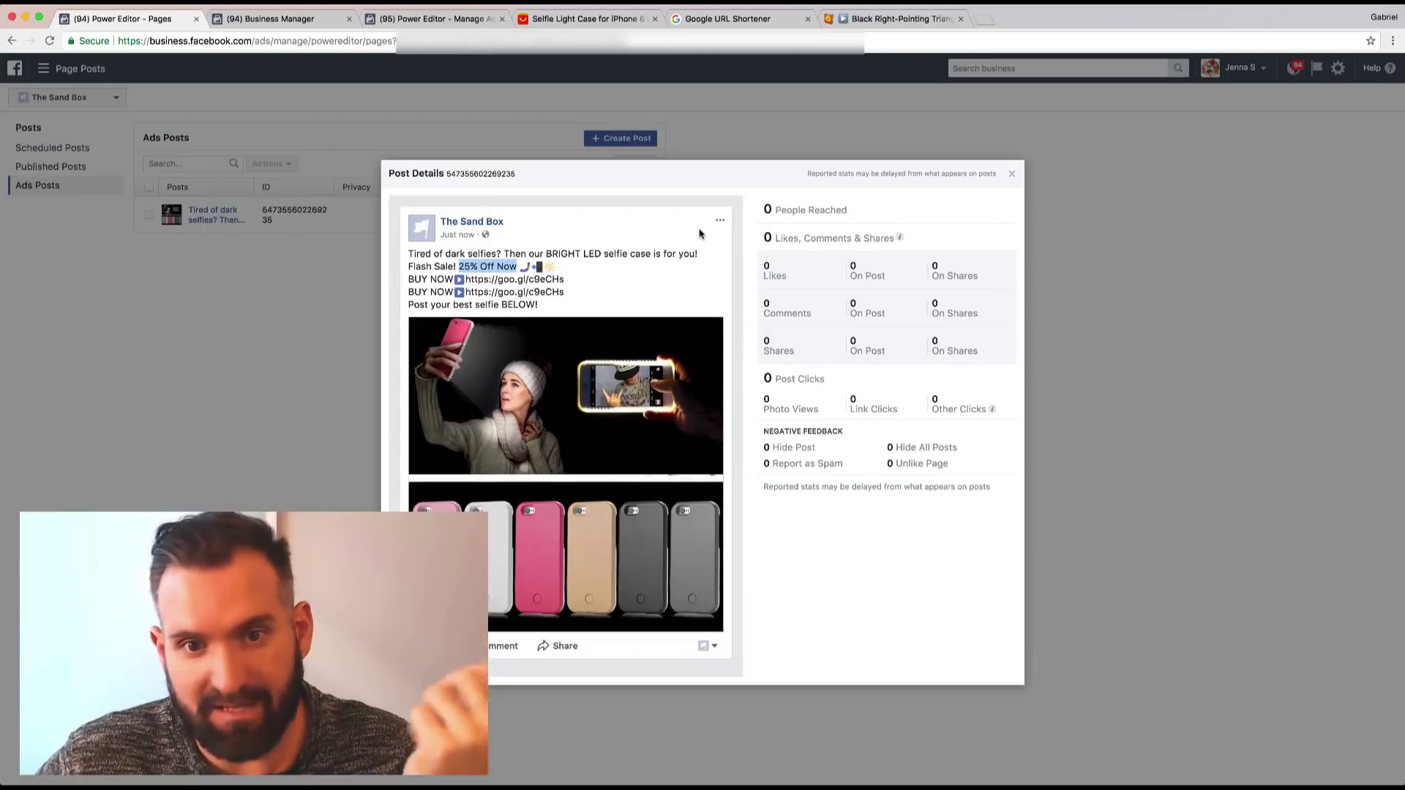
{"action": "left_click", "coordinate": [496, 281]}
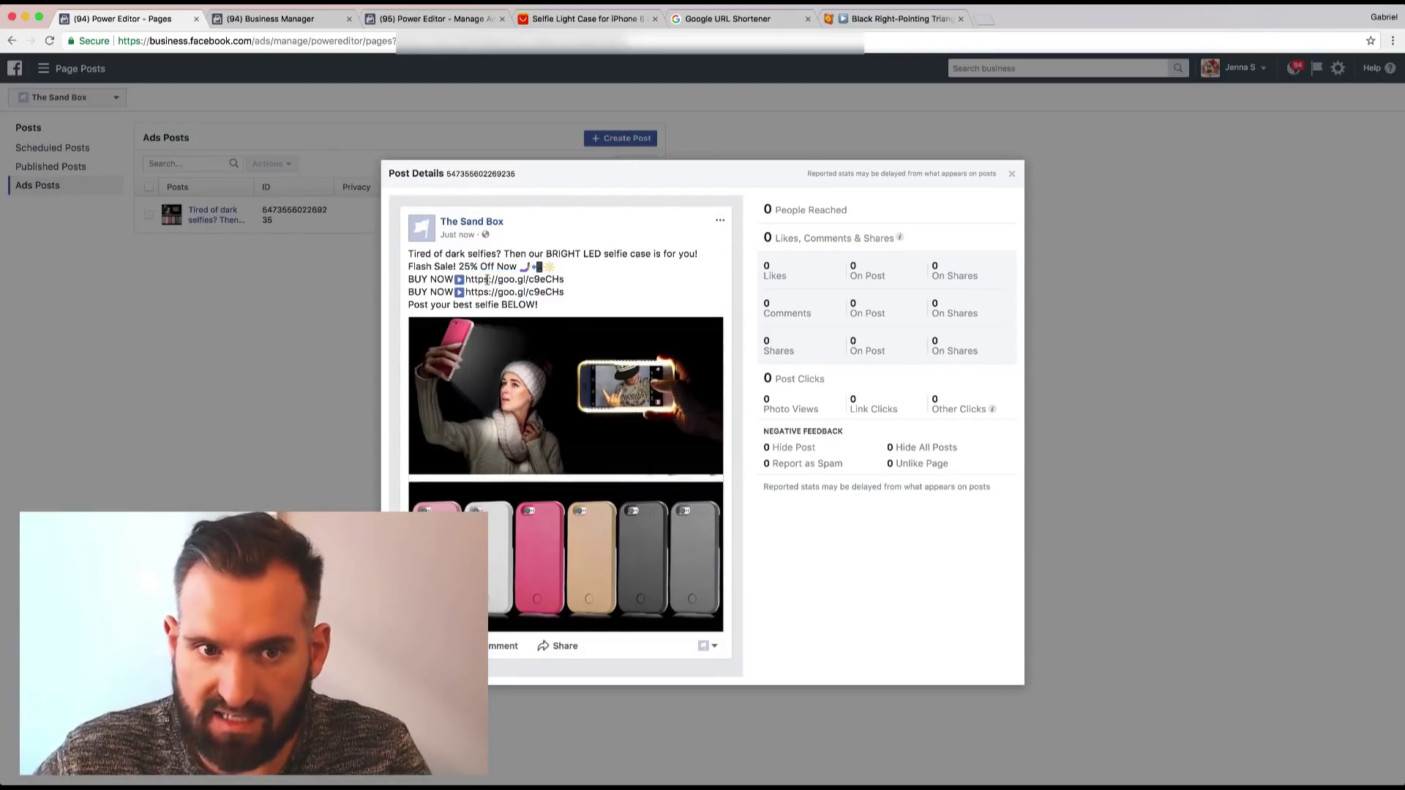
Edit the post to add a space before the goo.gl link on both BUY NOW lines, and save the edit.
{"action": "left_click", "coordinate": [720, 220]}
{"action": "left_click", "coordinate": [628, 279]}
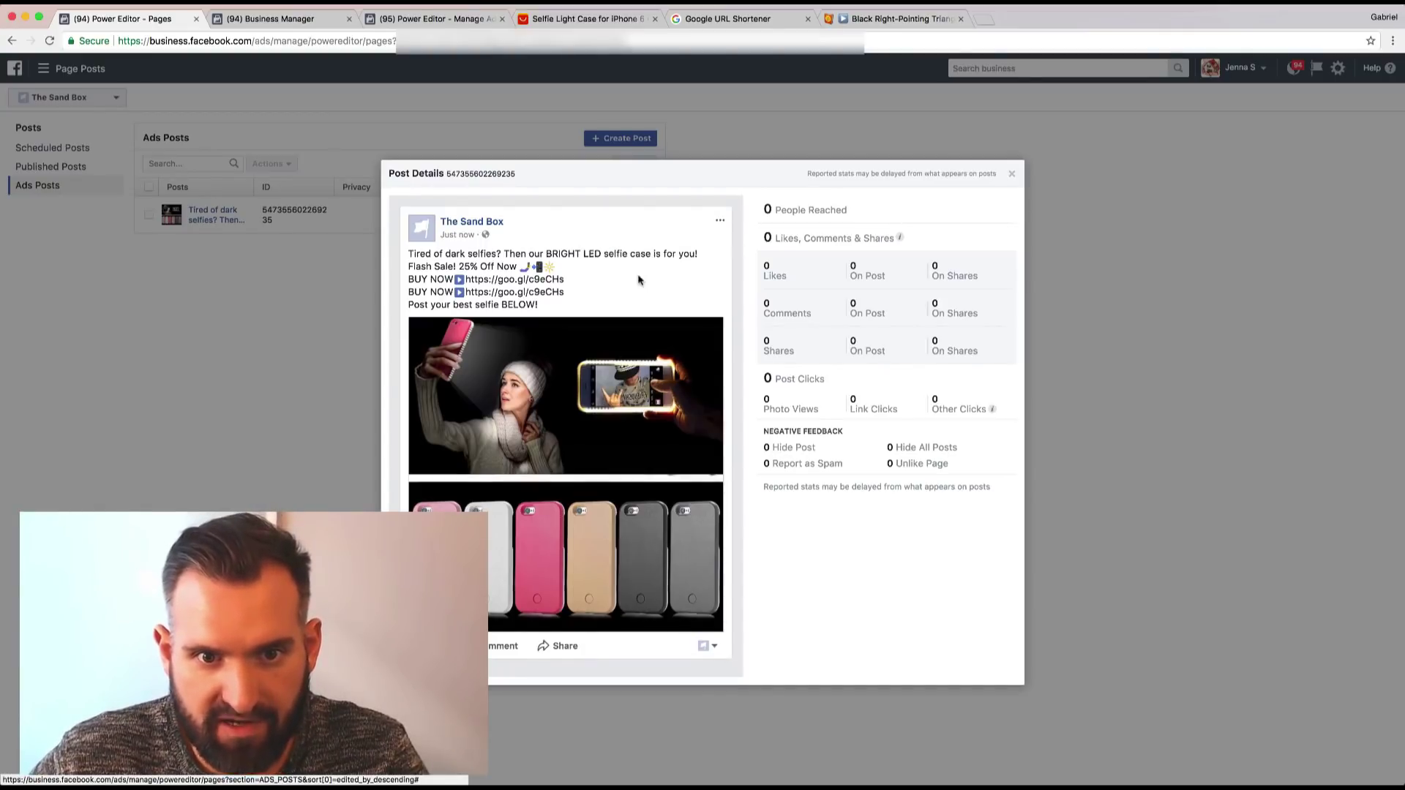
{"action": "left_click", "coordinate": [461, 283]}
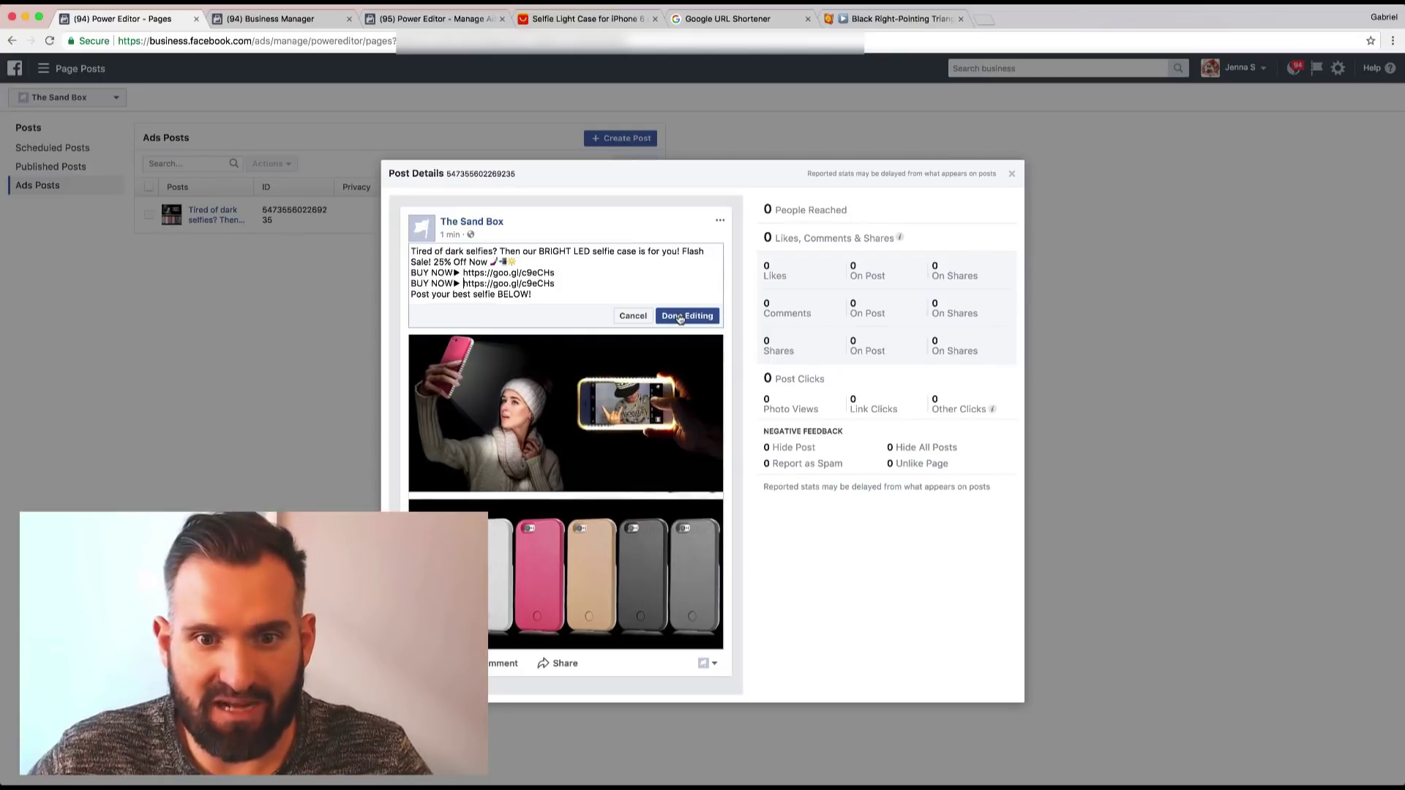
{"action": "left_click", "coordinate": [680, 317]}
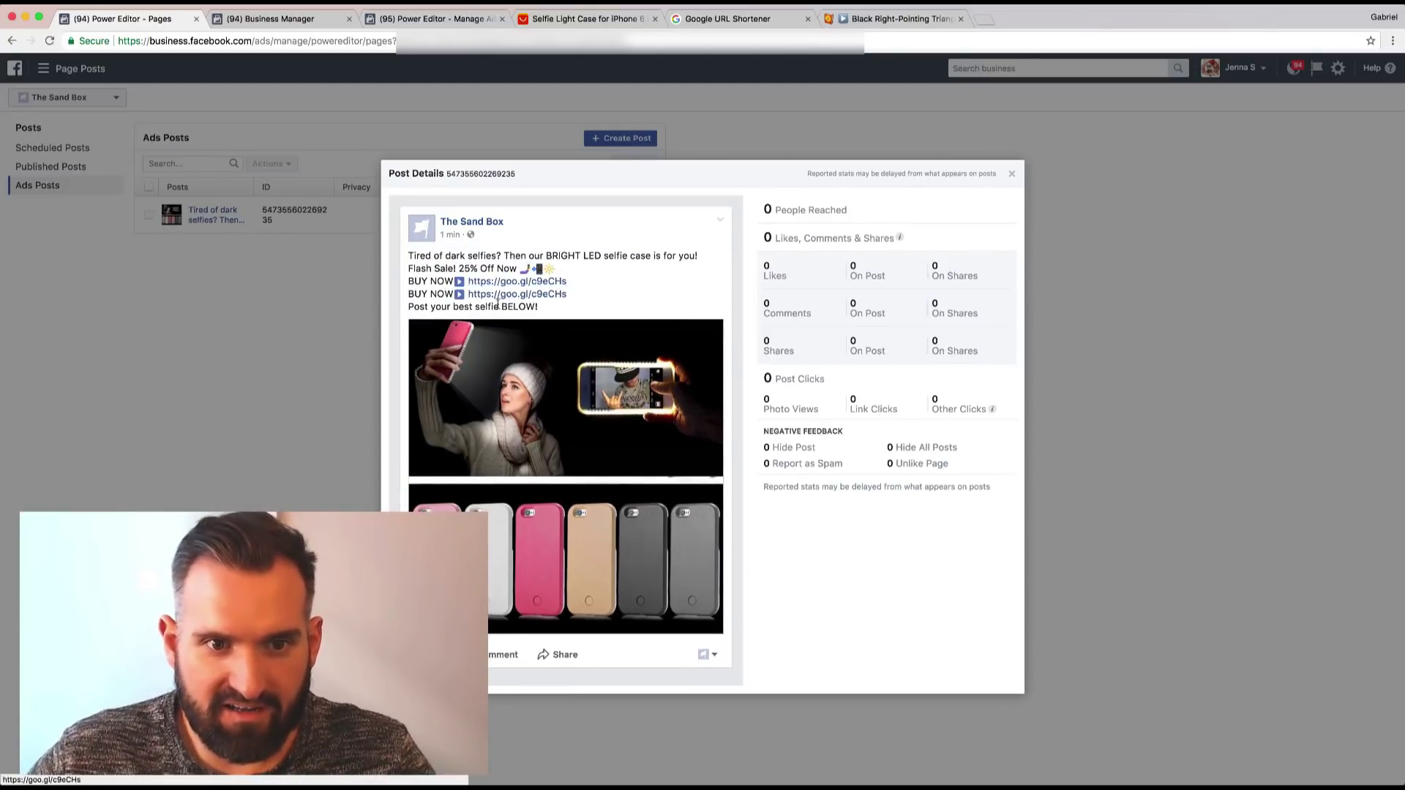
Test the post's first BUY NOW link, close the page it opens, and close the post details.
{"action": "left_click", "coordinate": [507, 283]}
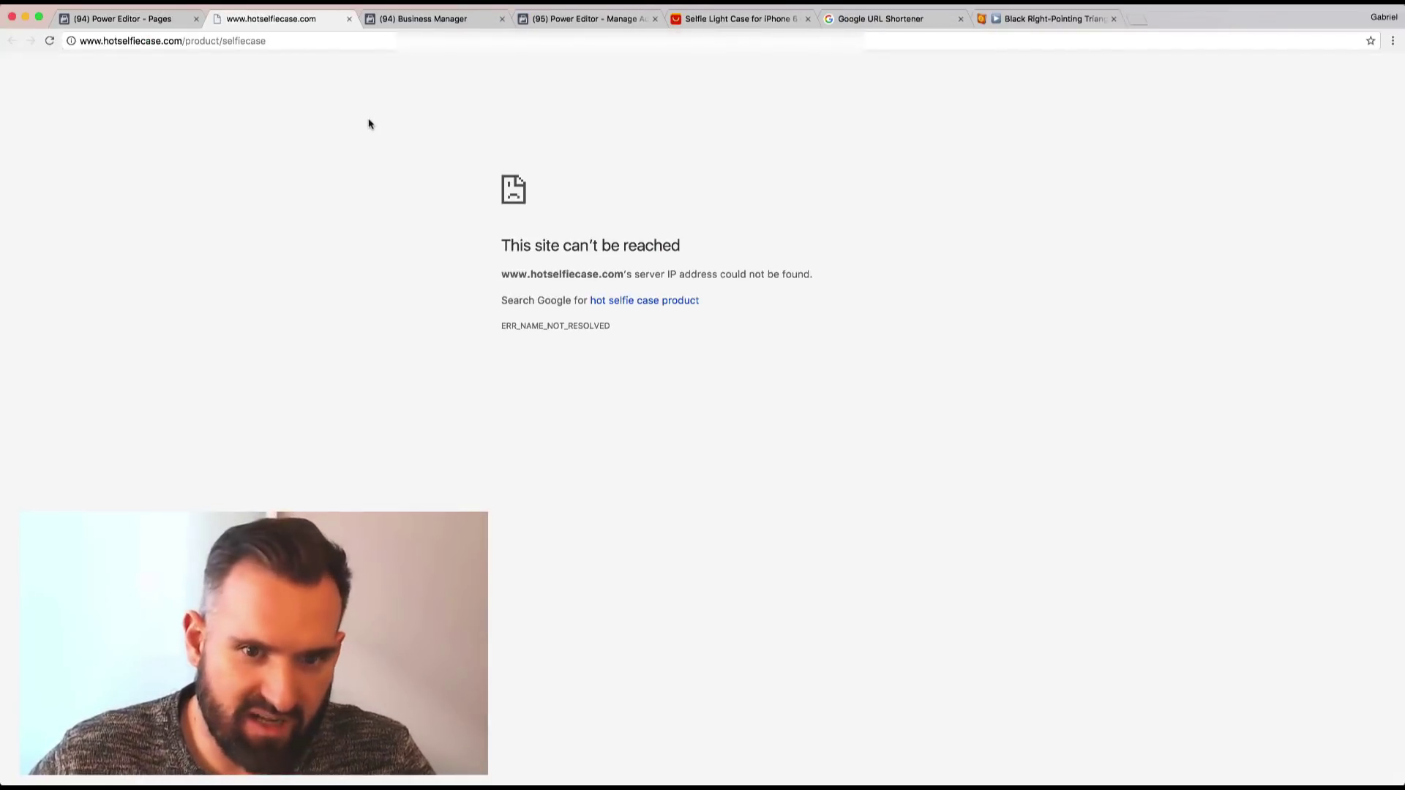
{"action": "left_click", "coordinate": [349, 19]}
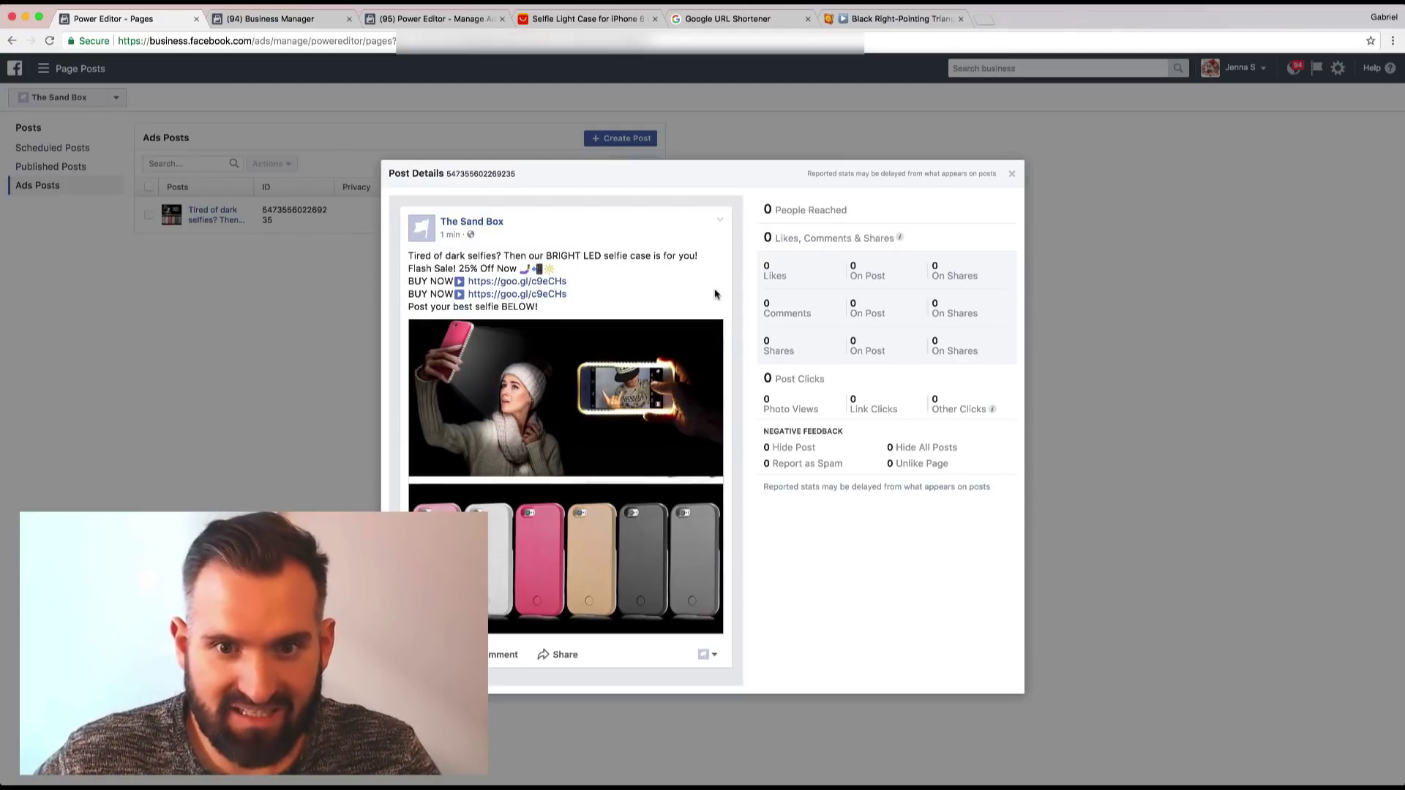
{"action": "left_click", "coordinate": [1014, 176]}
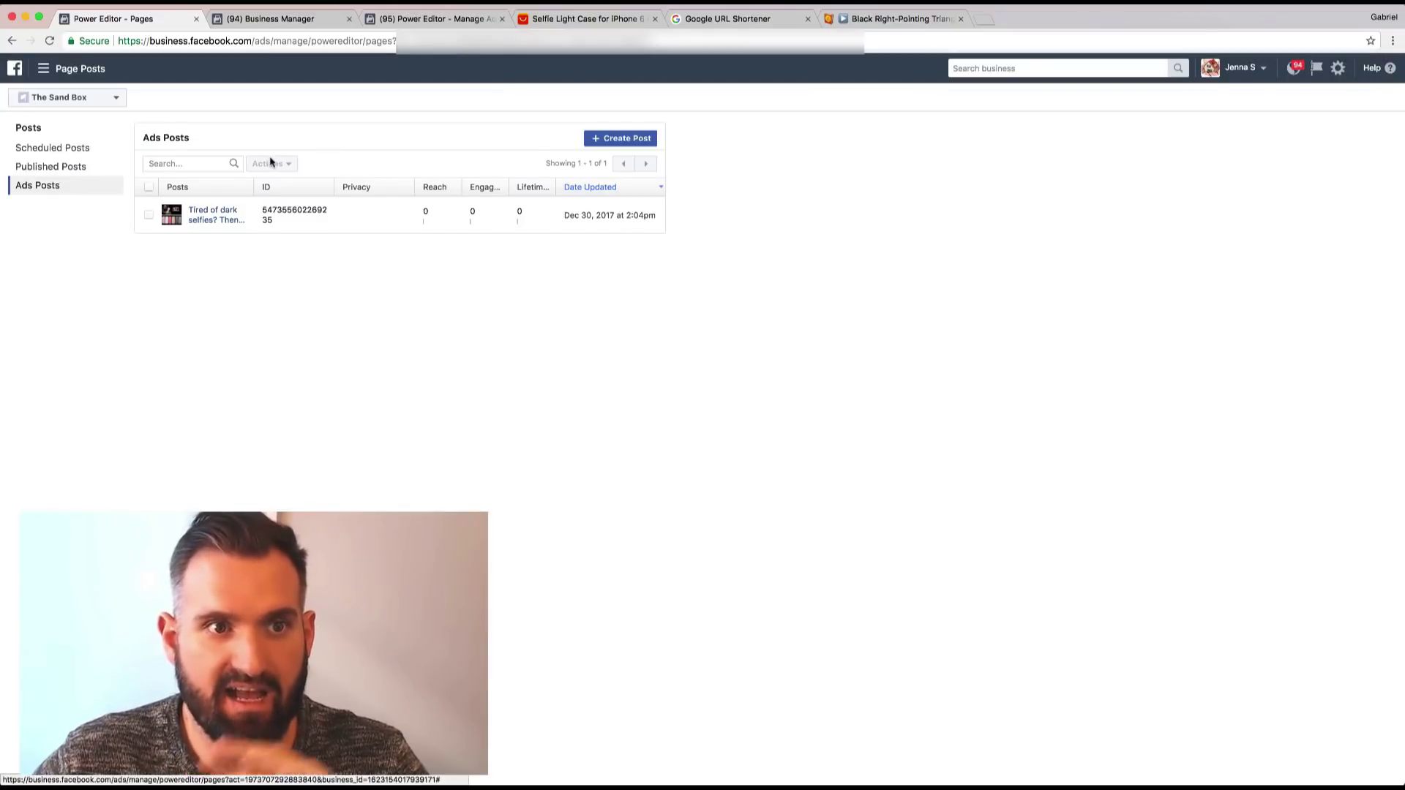
Close the Business Manager page, switch to Power Editor's ad management page, and delete the draft SelfieCase campaign.
{"action": "left_click", "coordinate": [42, 68]}
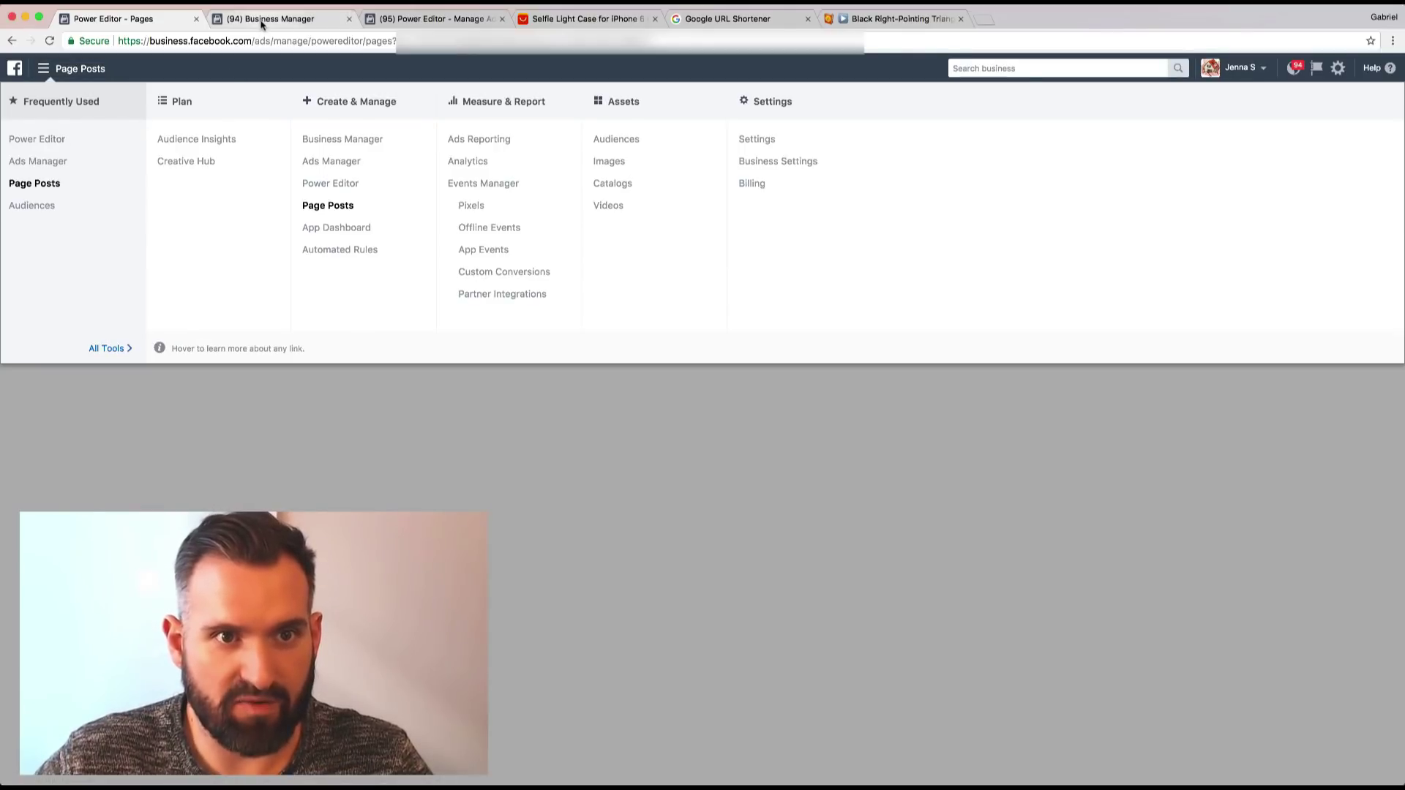
{"action": "middle_click", "coordinate": [289, 21]}
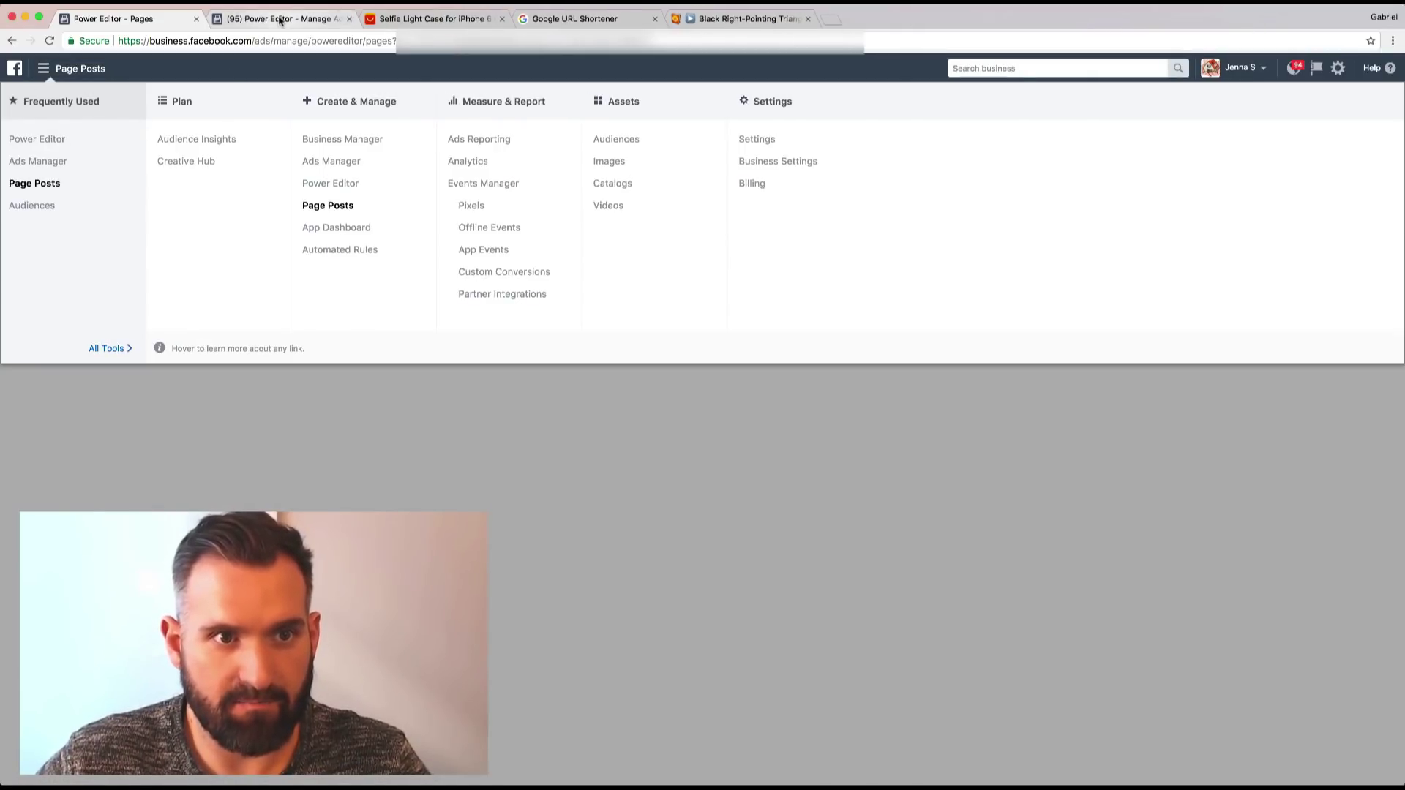
{"action": "left_click", "coordinate": [289, 20]}
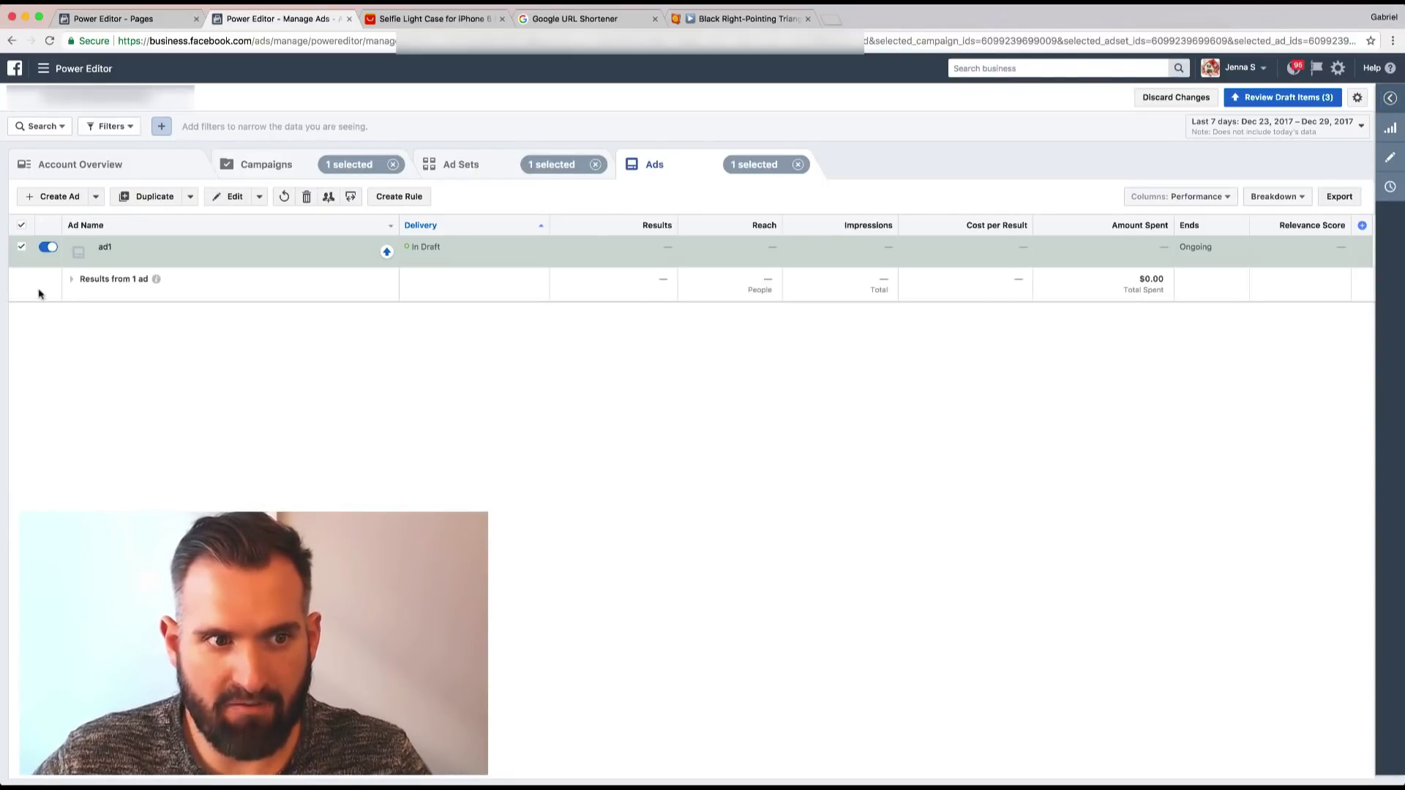
{"action": "left_click", "coordinate": [253, 164]}
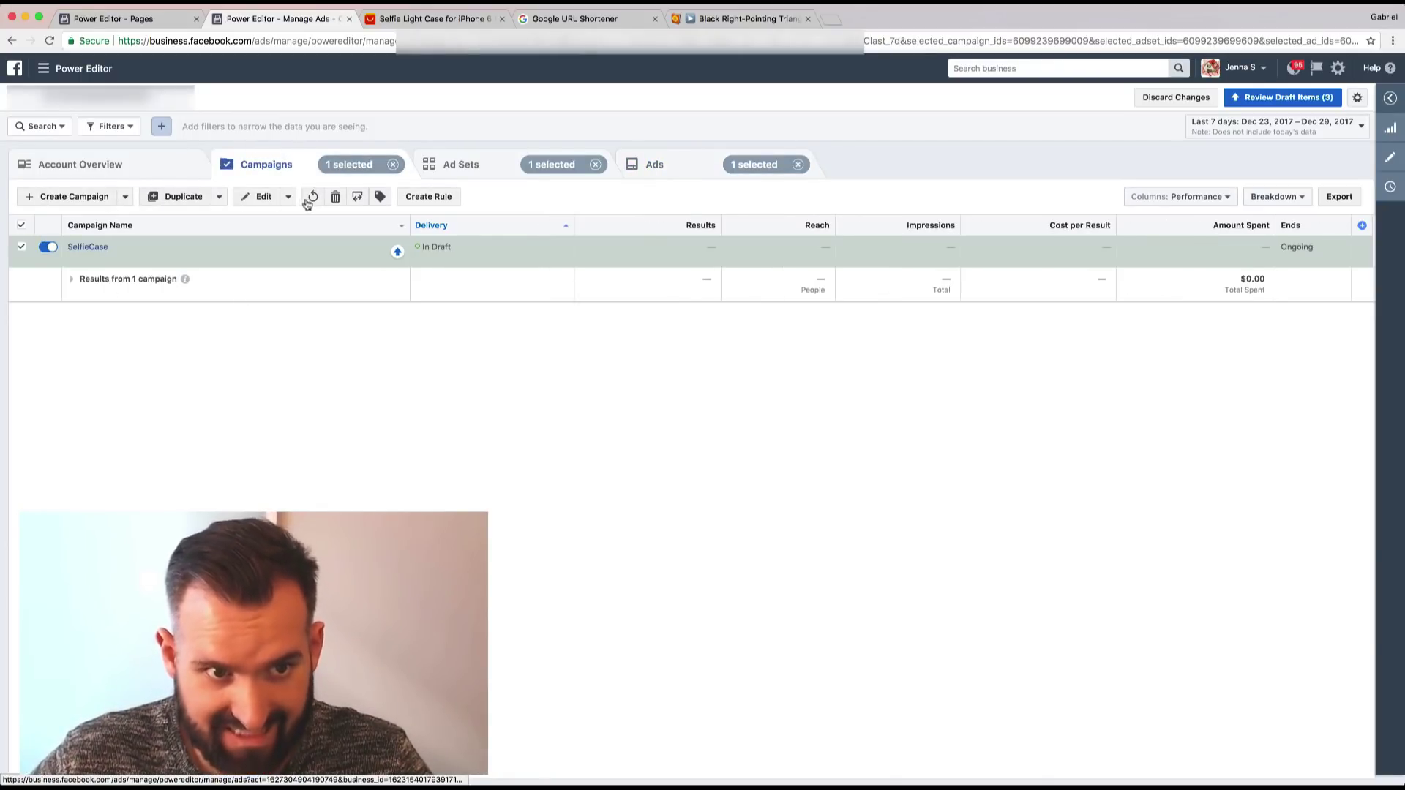
{"action": "left_click", "coordinate": [335, 196]}
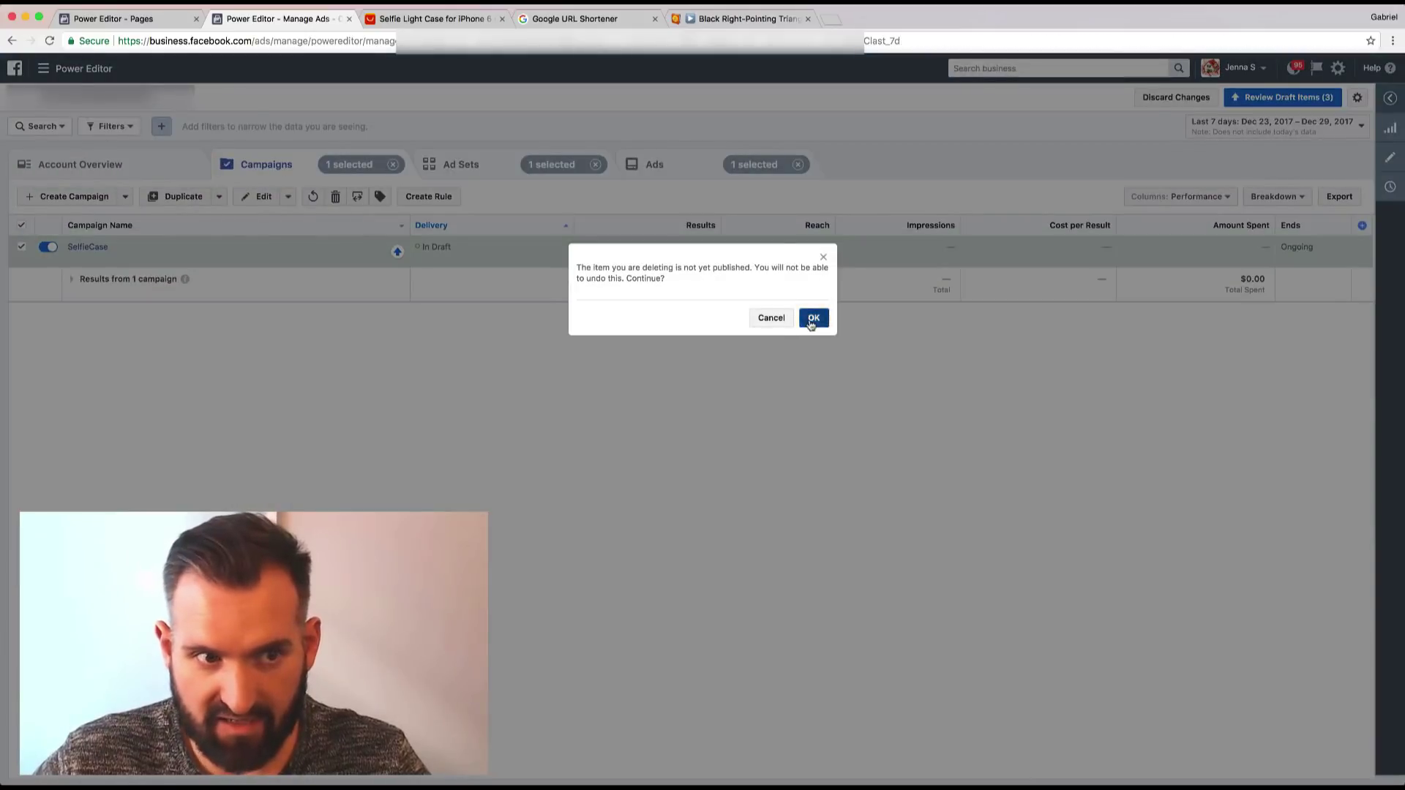
{"action": "left_click", "coordinate": [812, 319]}
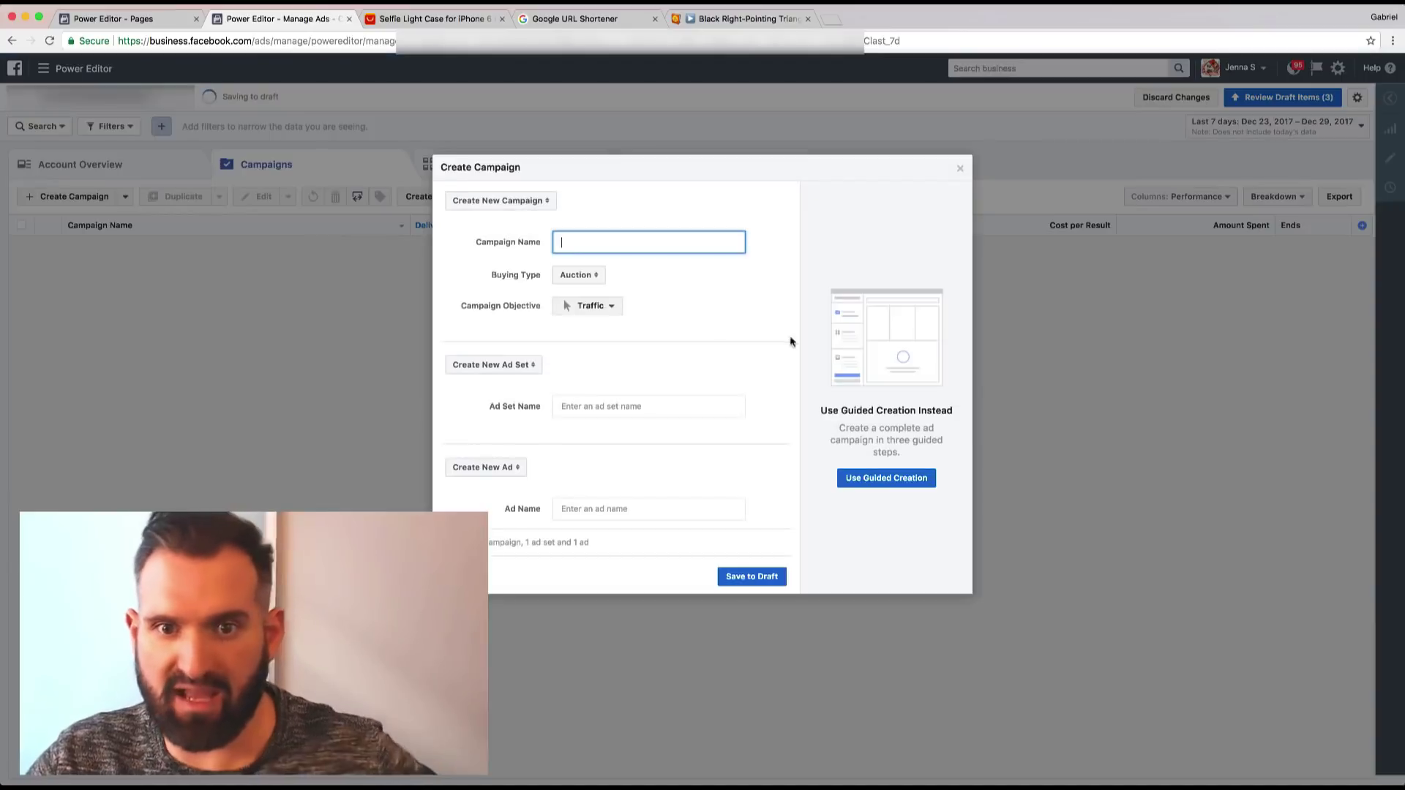
Start a new campaign named PPE-SelfieCase and set its objective to Post engagement.
{"action": "left_click", "coordinate": [80, 198]}
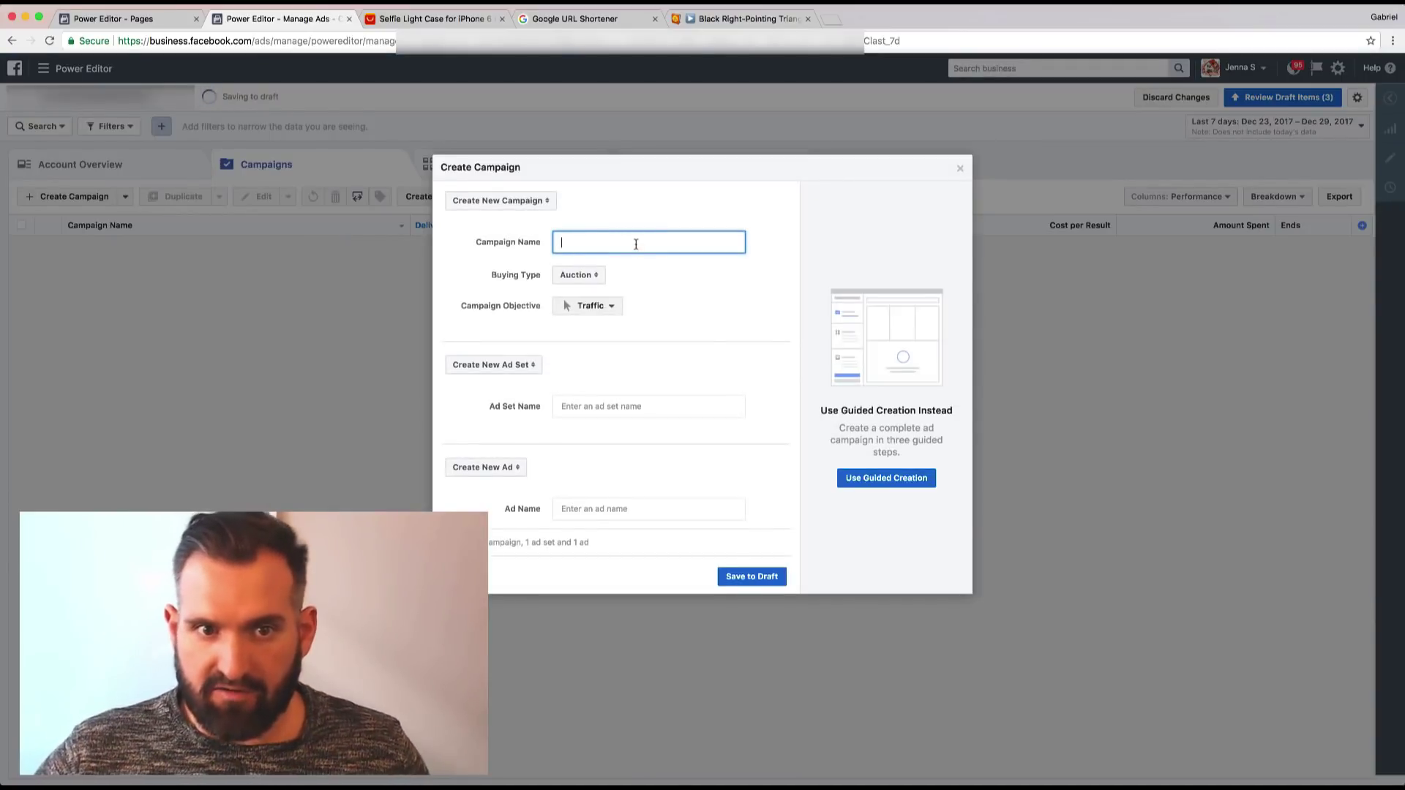
{"action": "type", "text": "SelfieCase"}
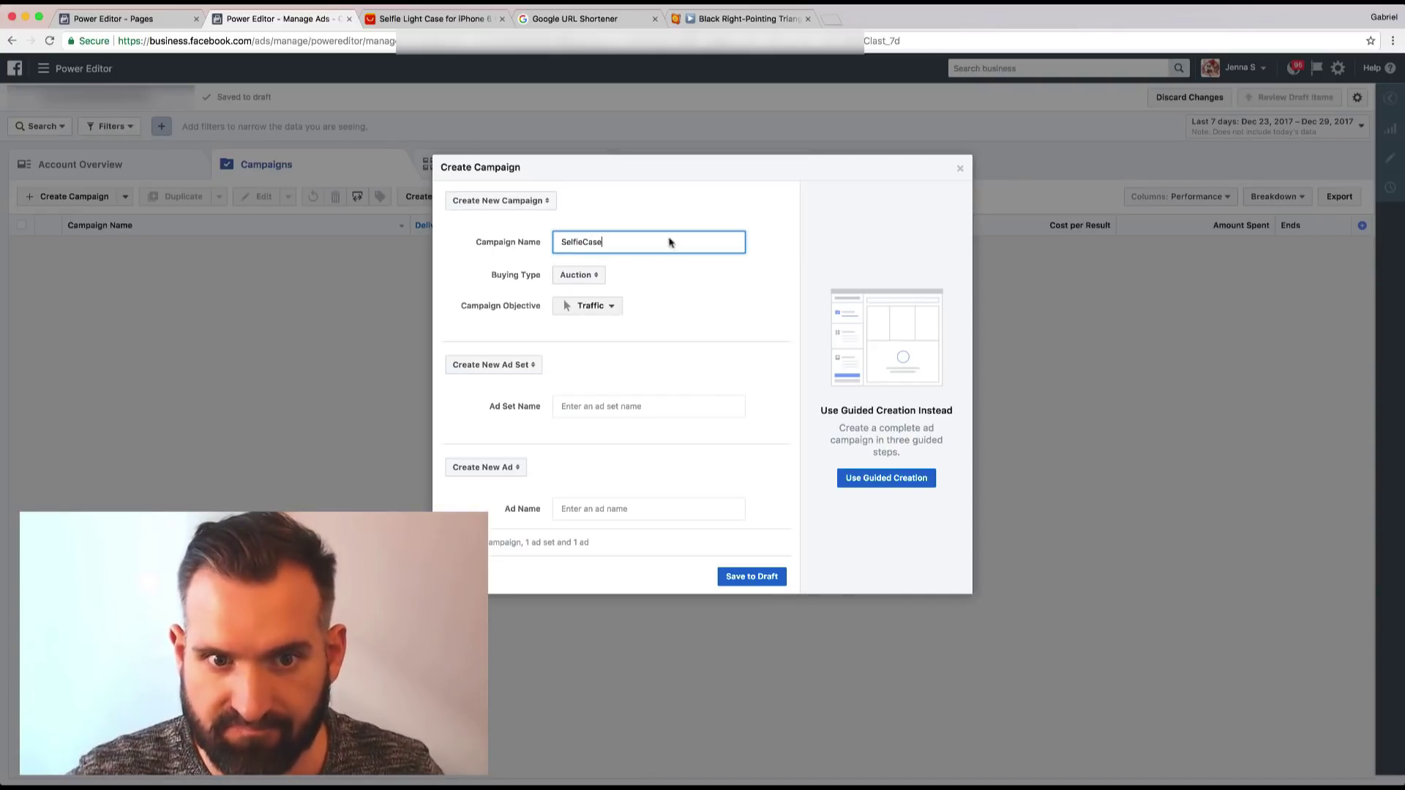
{"action": "left_click", "coordinate": [562, 241]}
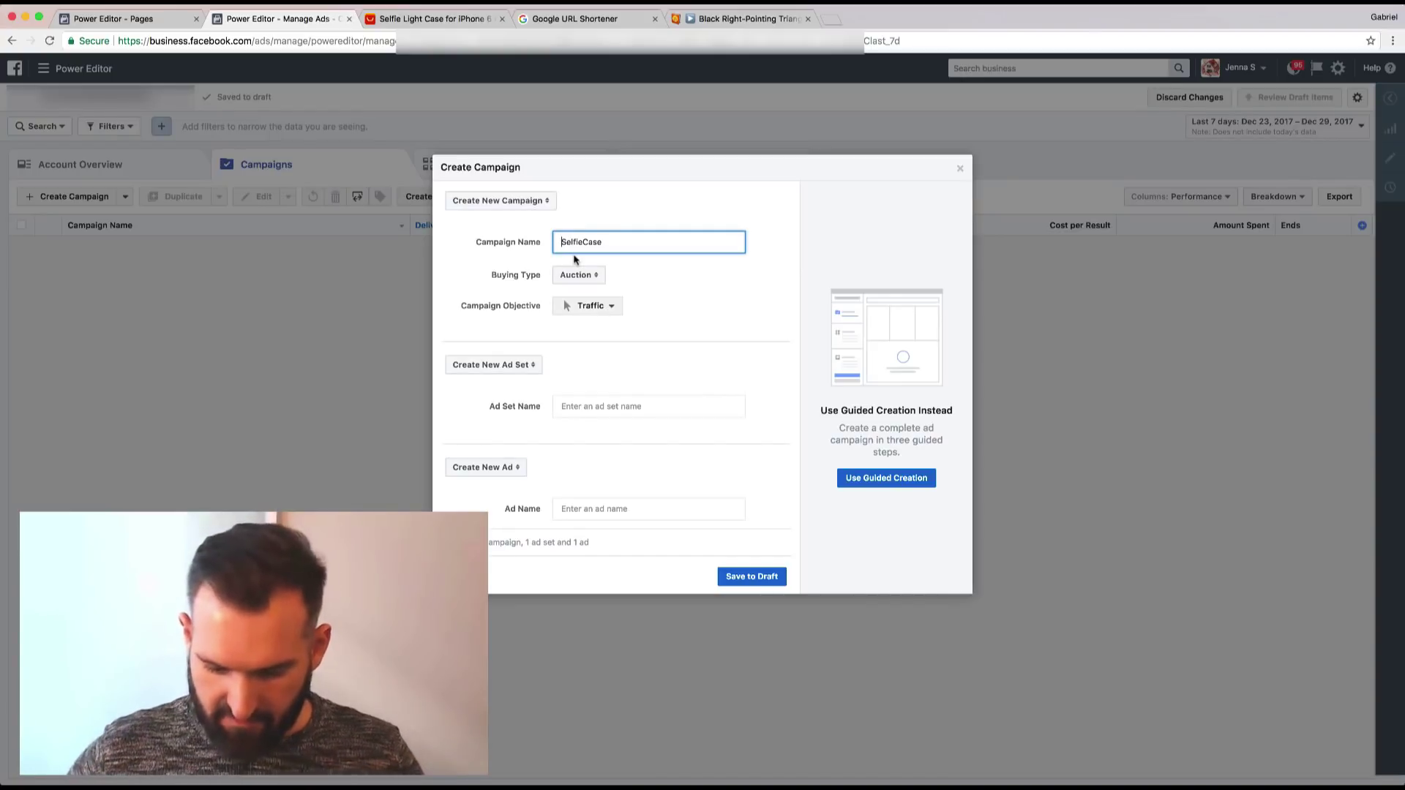
{"action": "type", "text": "PPE"}
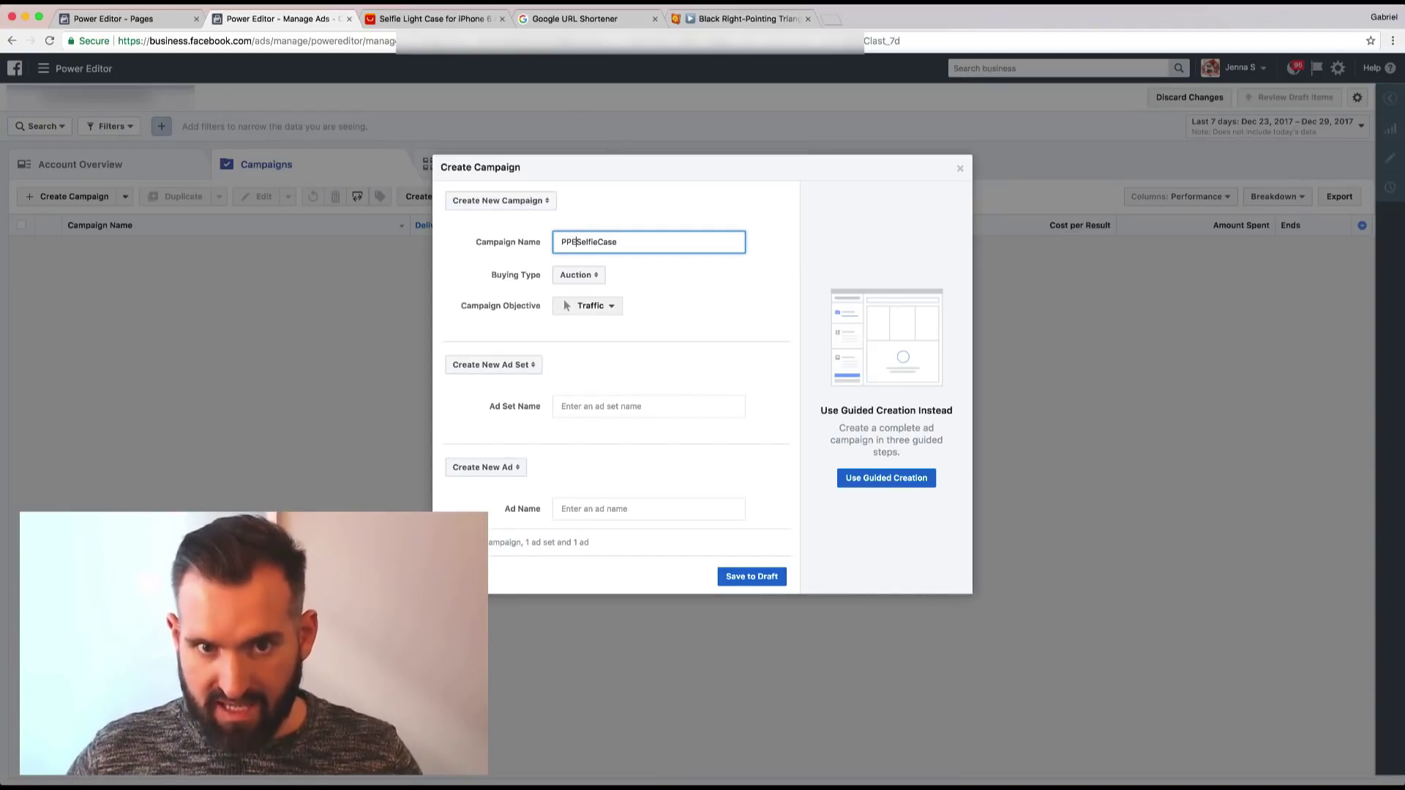
{"action": "type", "text": "-"}
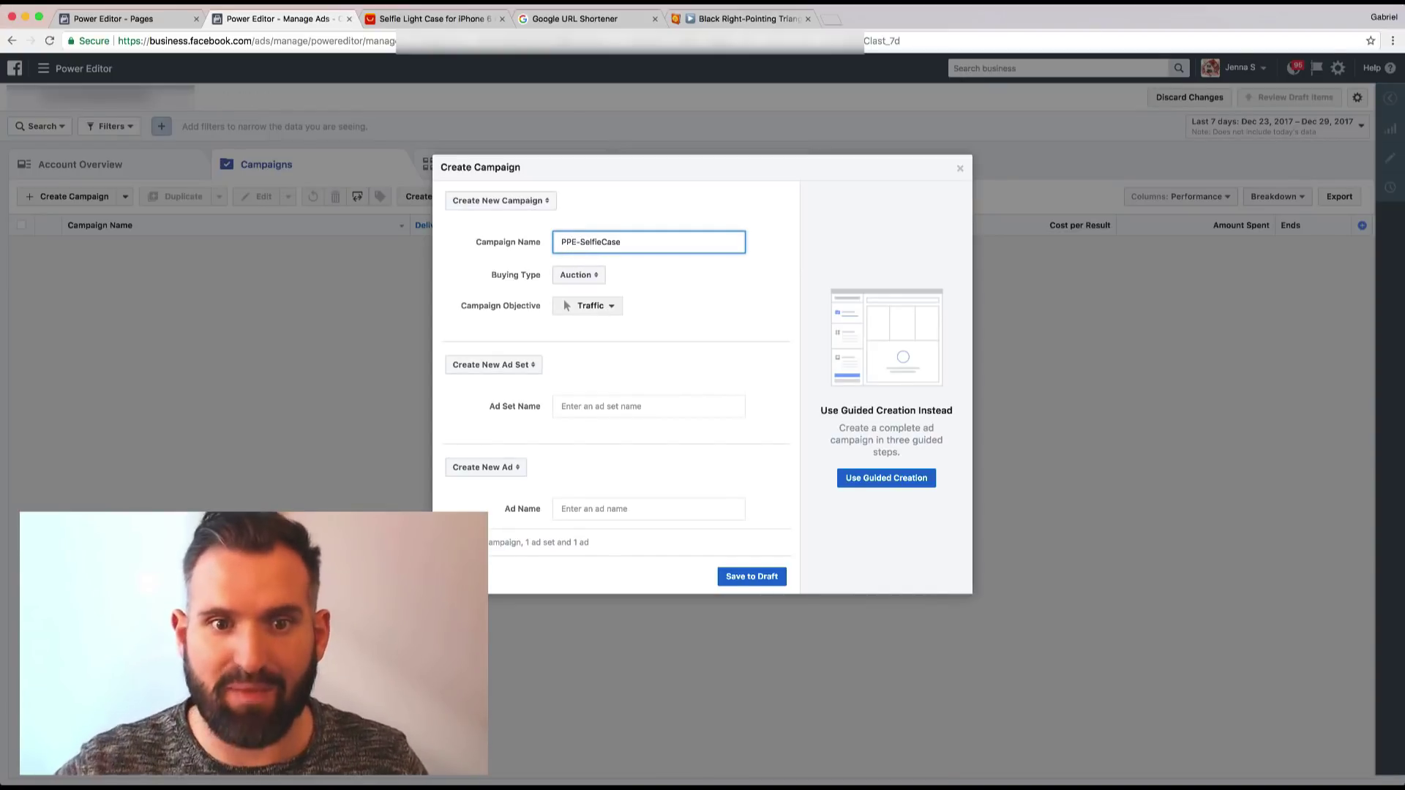
{"action": "left_click", "coordinate": [617, 306]}
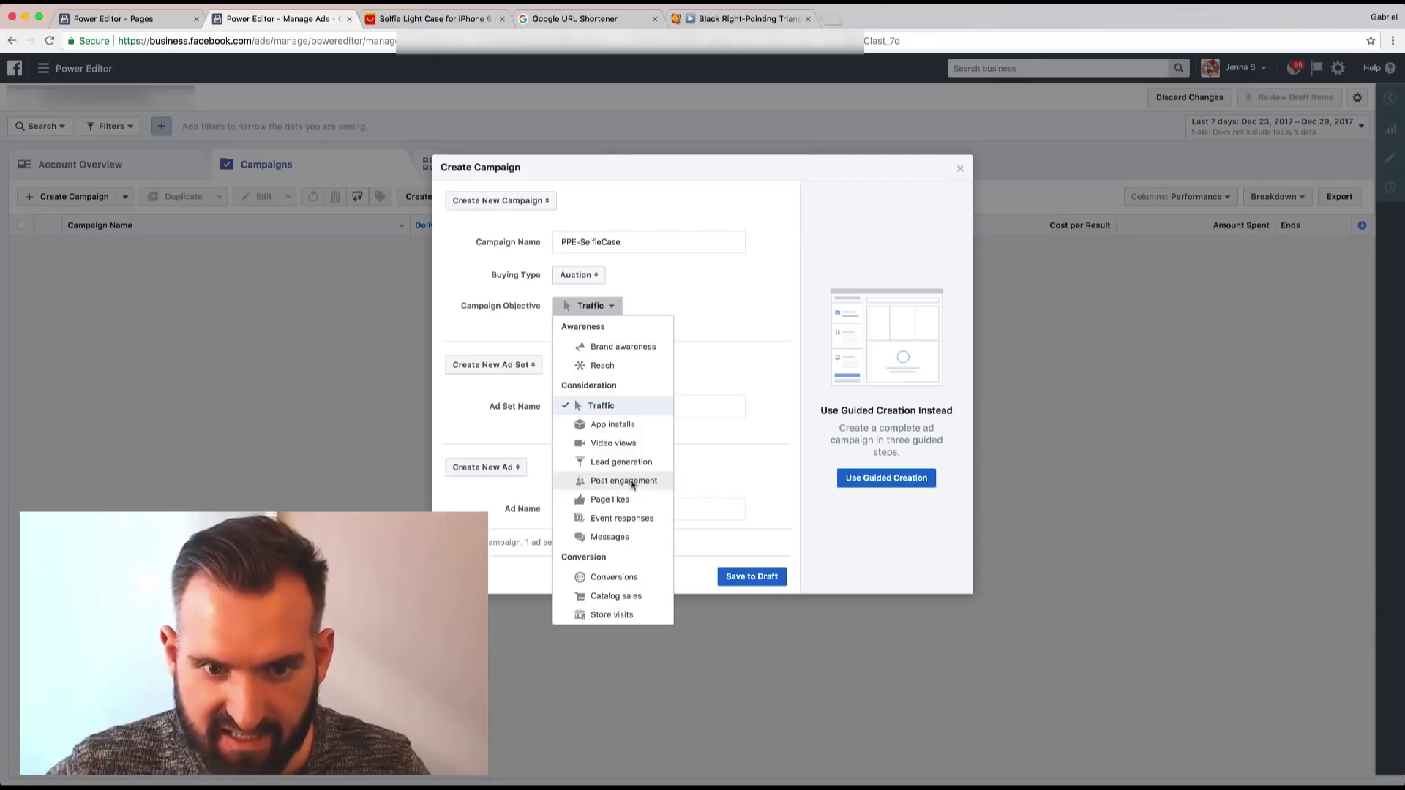
{"action": "left_click", "coordinate": [633, 484]}
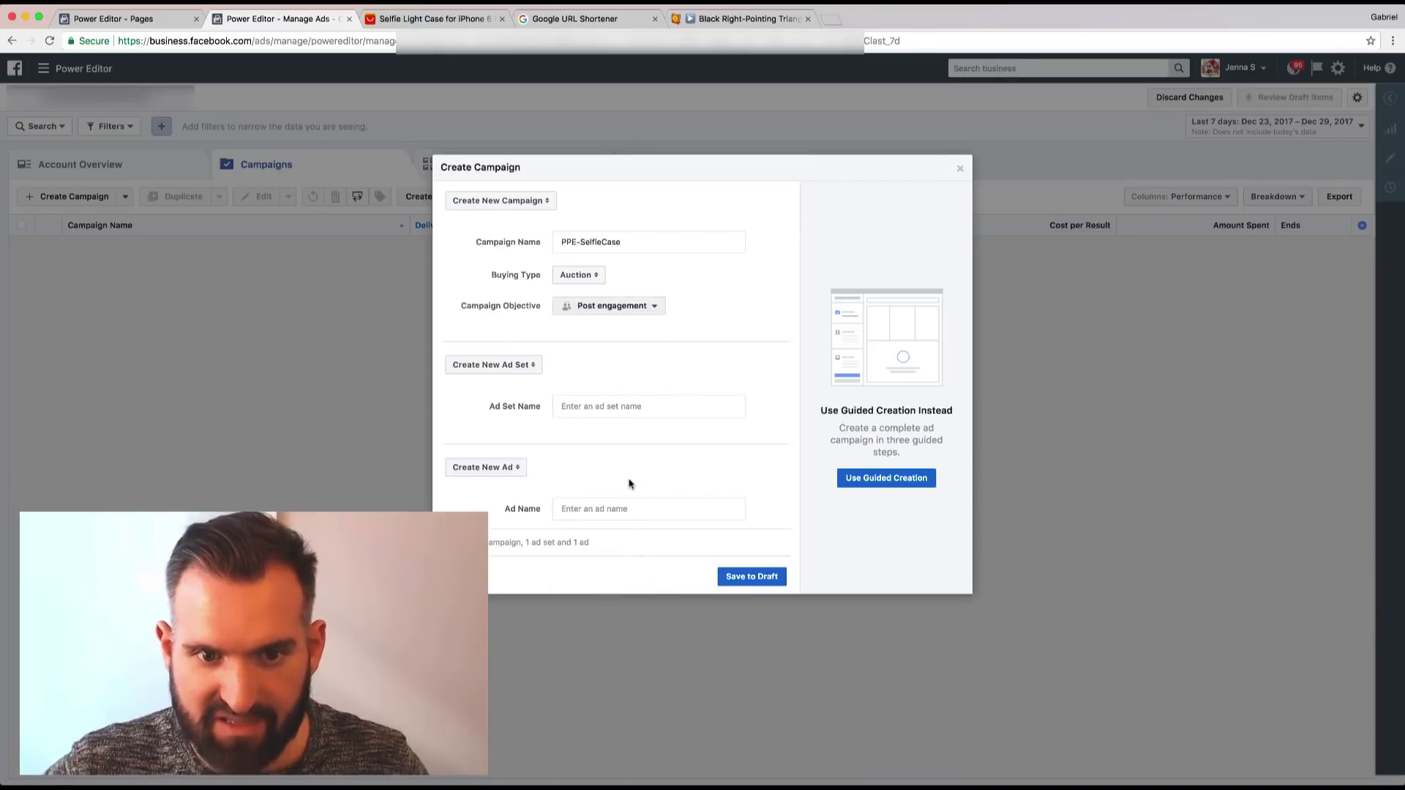
Name the new ad set US-SELFIECASE and the new ad ad1, and save the campaign to draft.
{"action": "left_click", "coordinate": [642, 409]}
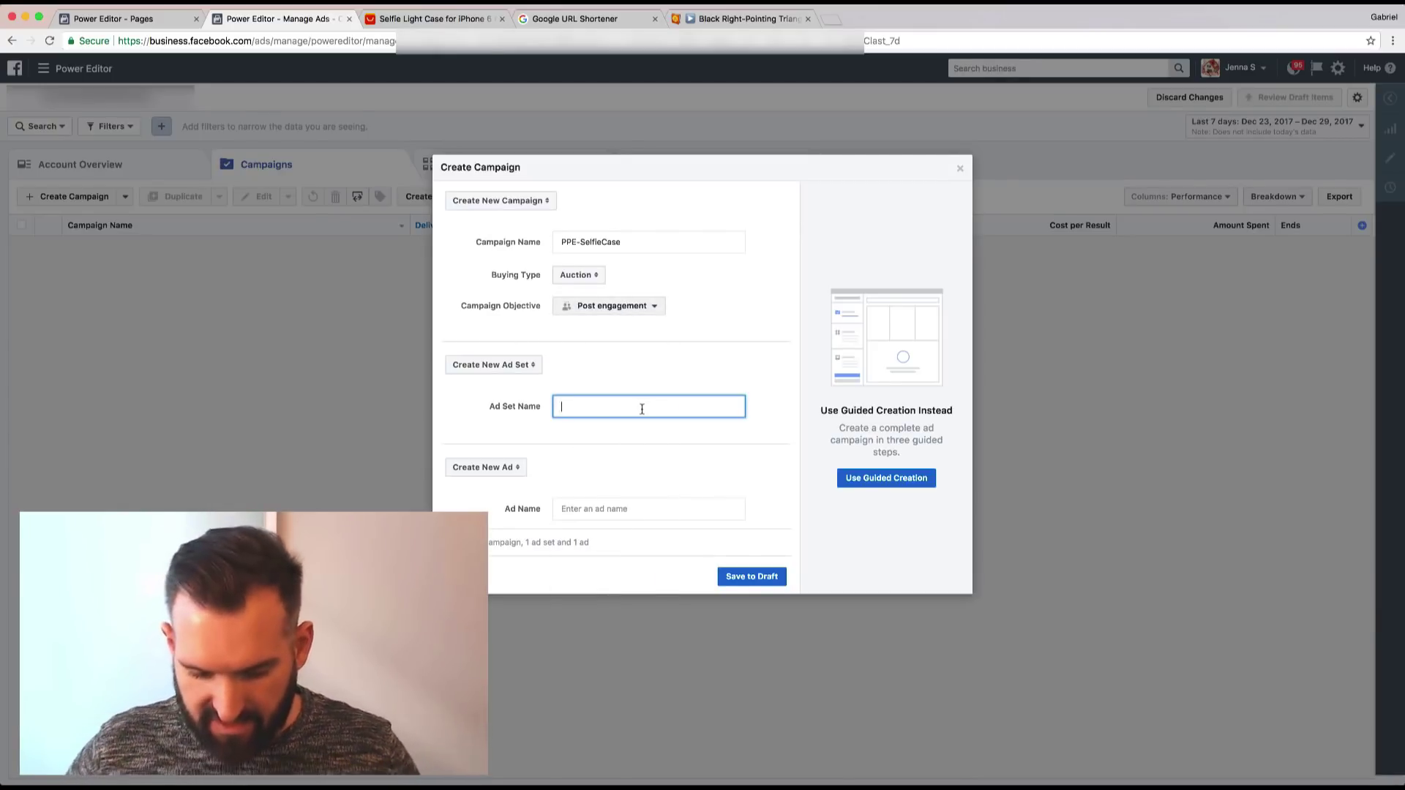
{"action": "type", "text": "SEL"}
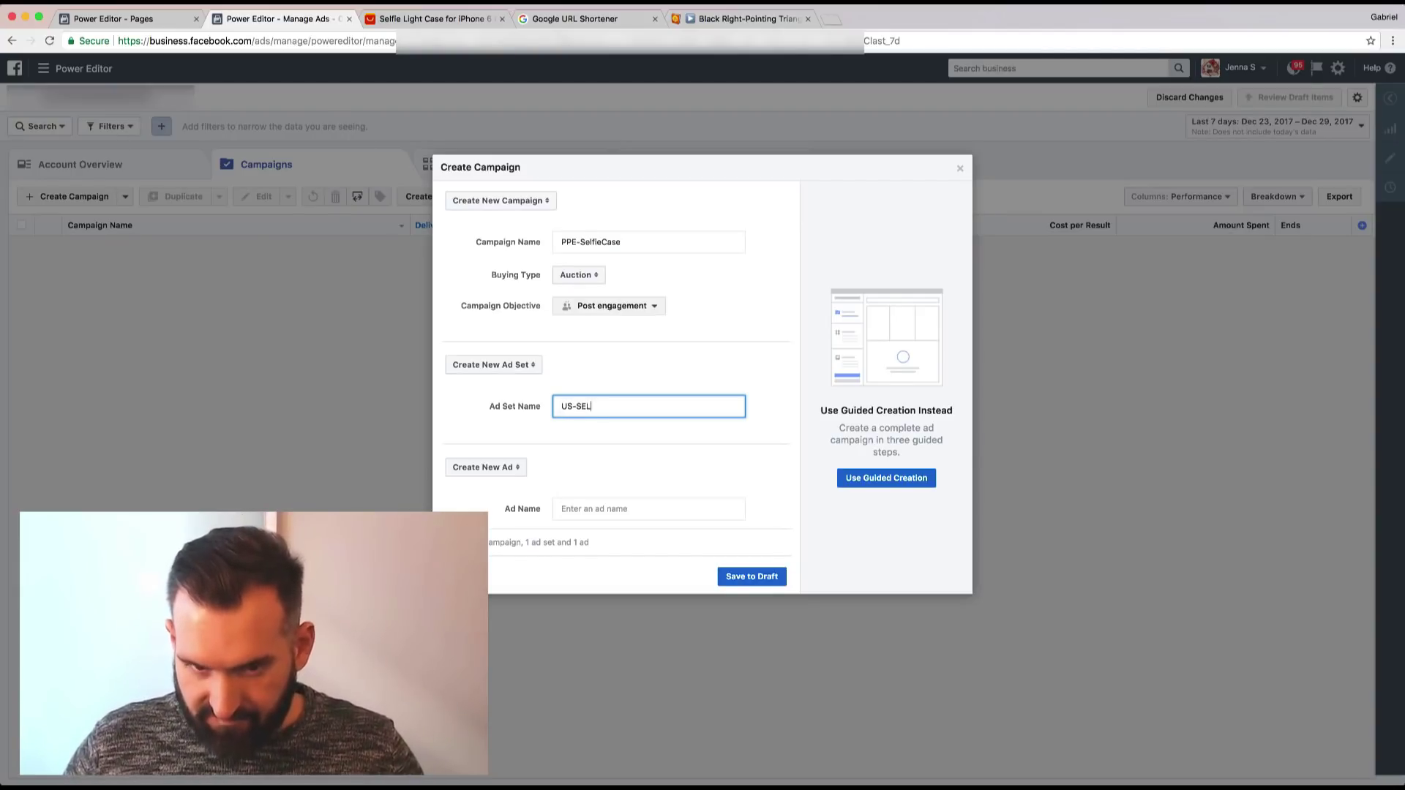
{"action": "type", "text": "FIE"}
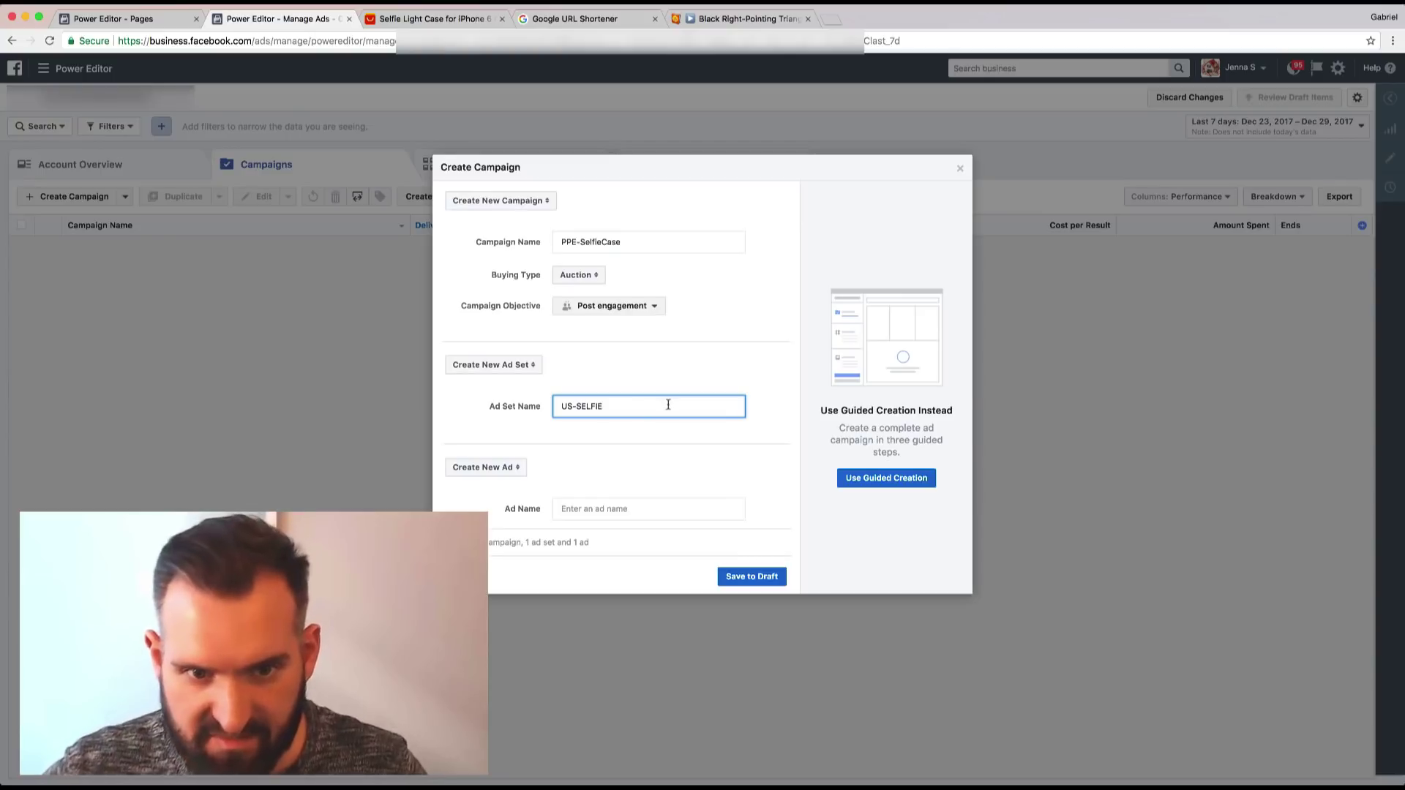
{"action": "type", "text": "CASE"}
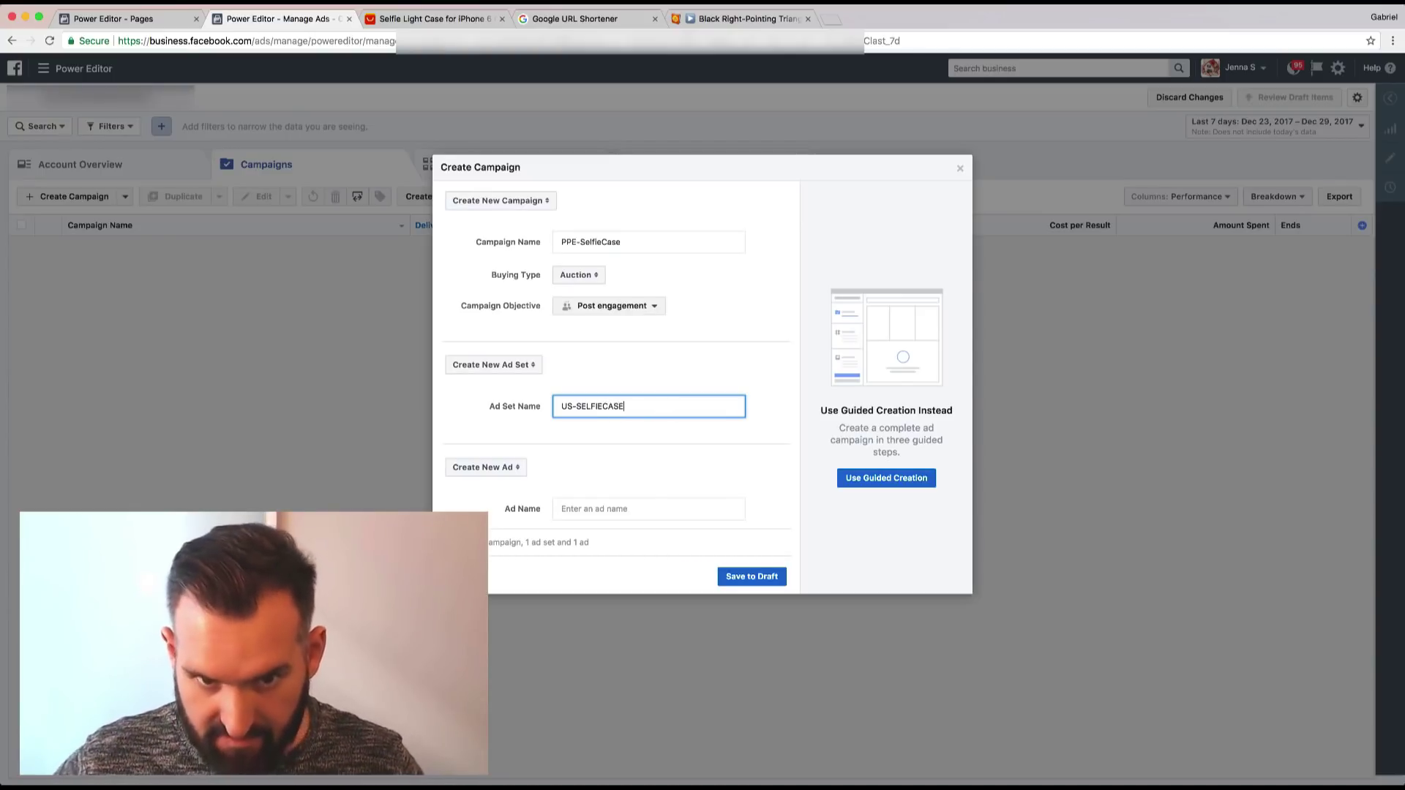
{"action": "left_click", "coordinate": [617, 510]}
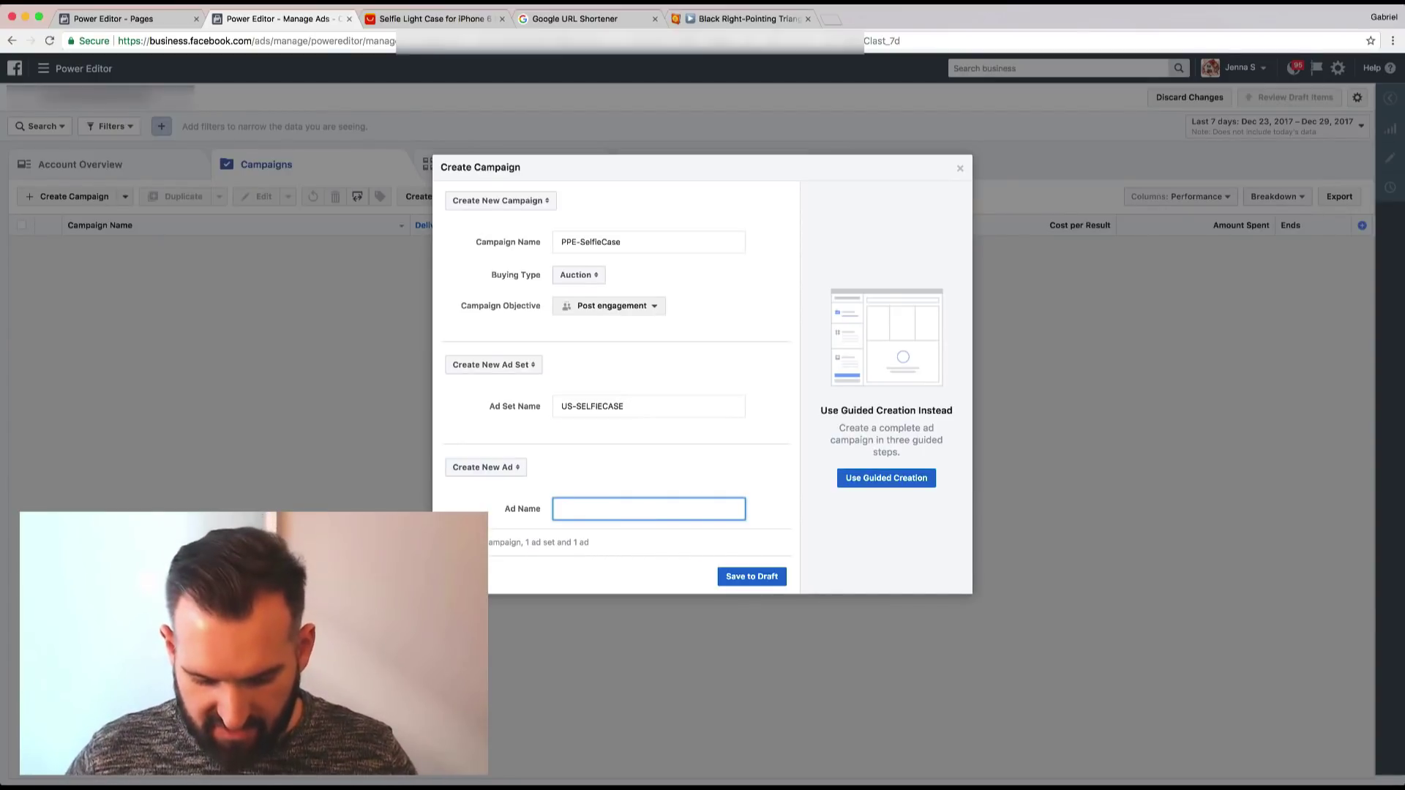
{"action": "left_click", "coordinate": [757, 578]}
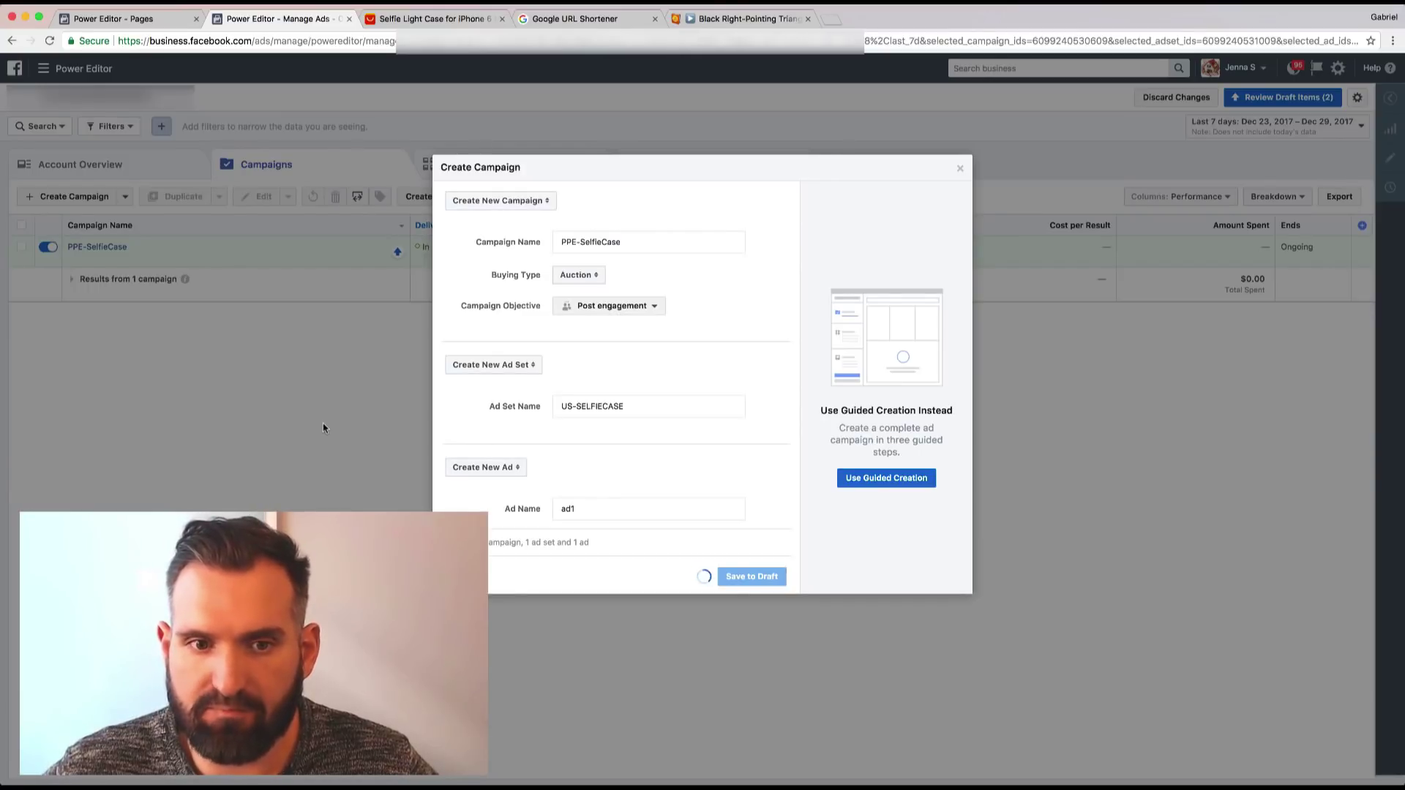
Close the campaign's editor, open the US-SELFIECASE ad set for editing, and set its daily budget to $10.00.
{"action": "key", "text": "super+plus"}
{"action": "key", "text": "super+plus"}
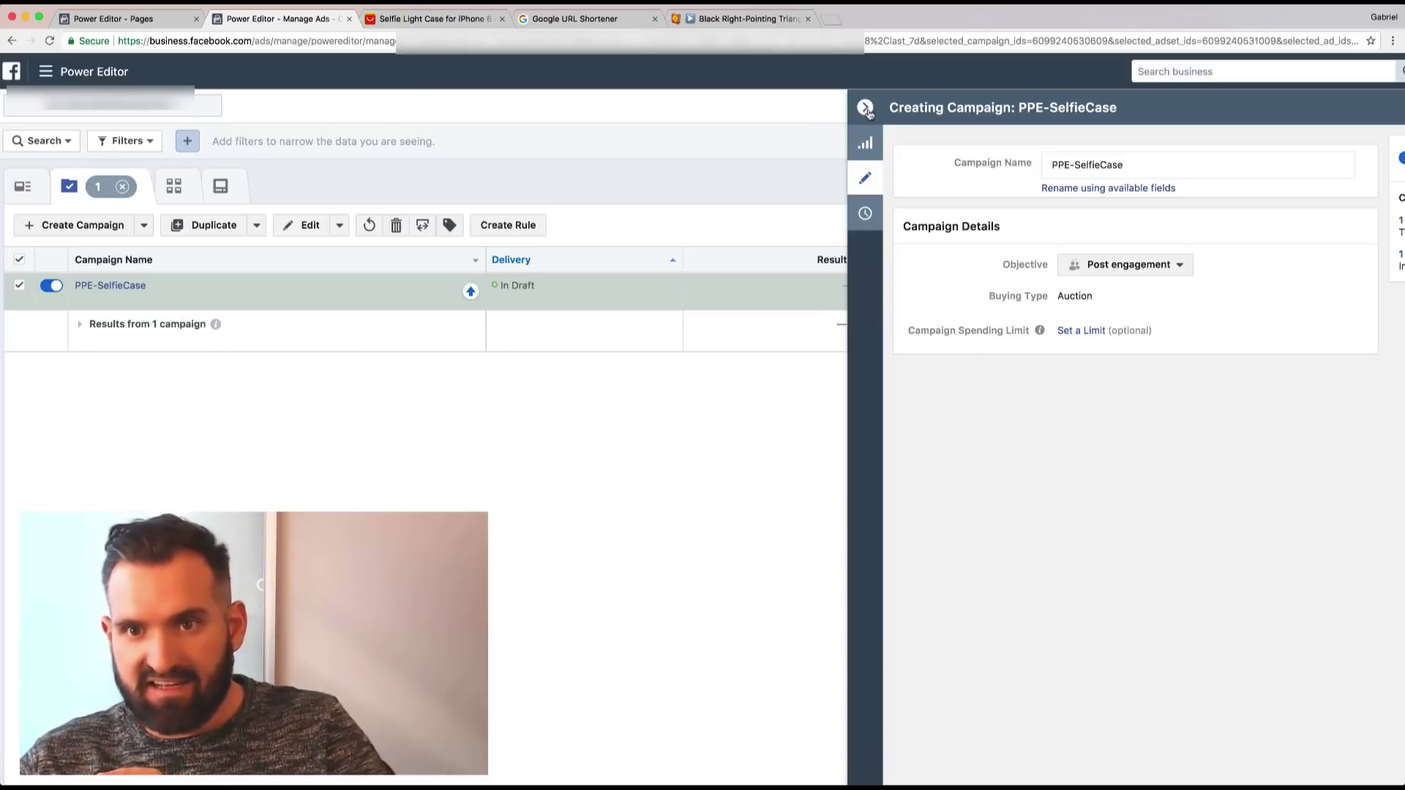
{"action": "key", "text": "ctrl+minus"}
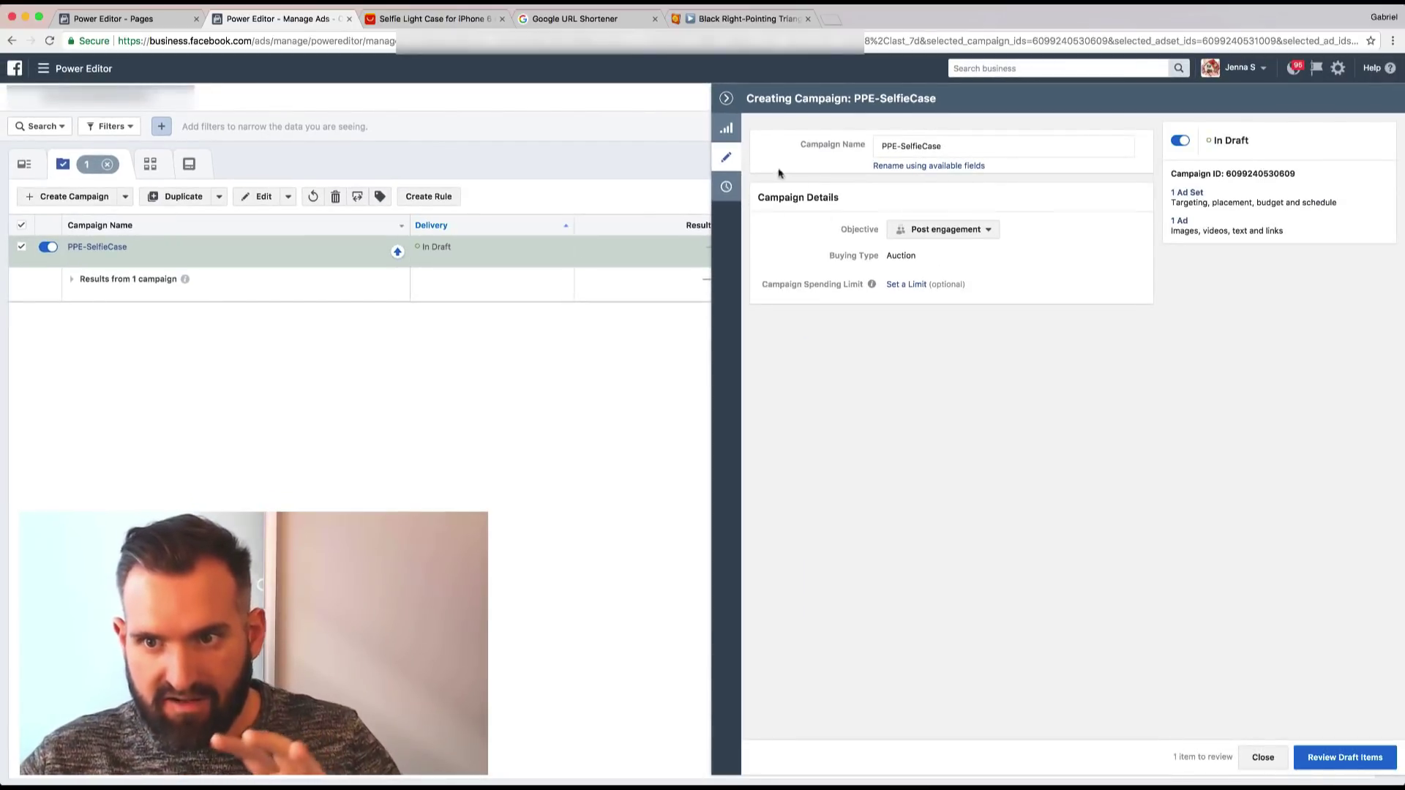
{"action": "left_click", "coordinate": [727, 100]}
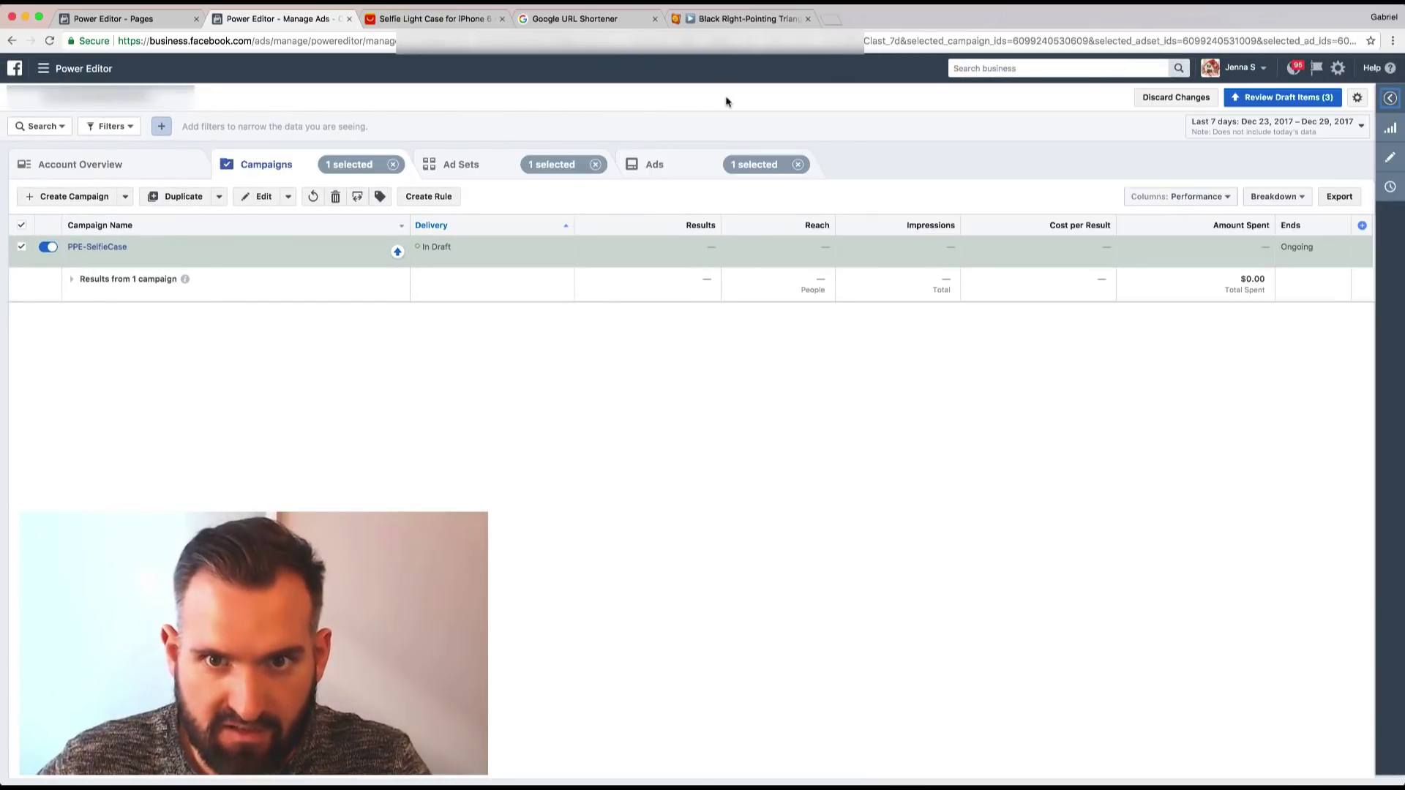
{"action": "left_click", "coordinate": [461, 166]}
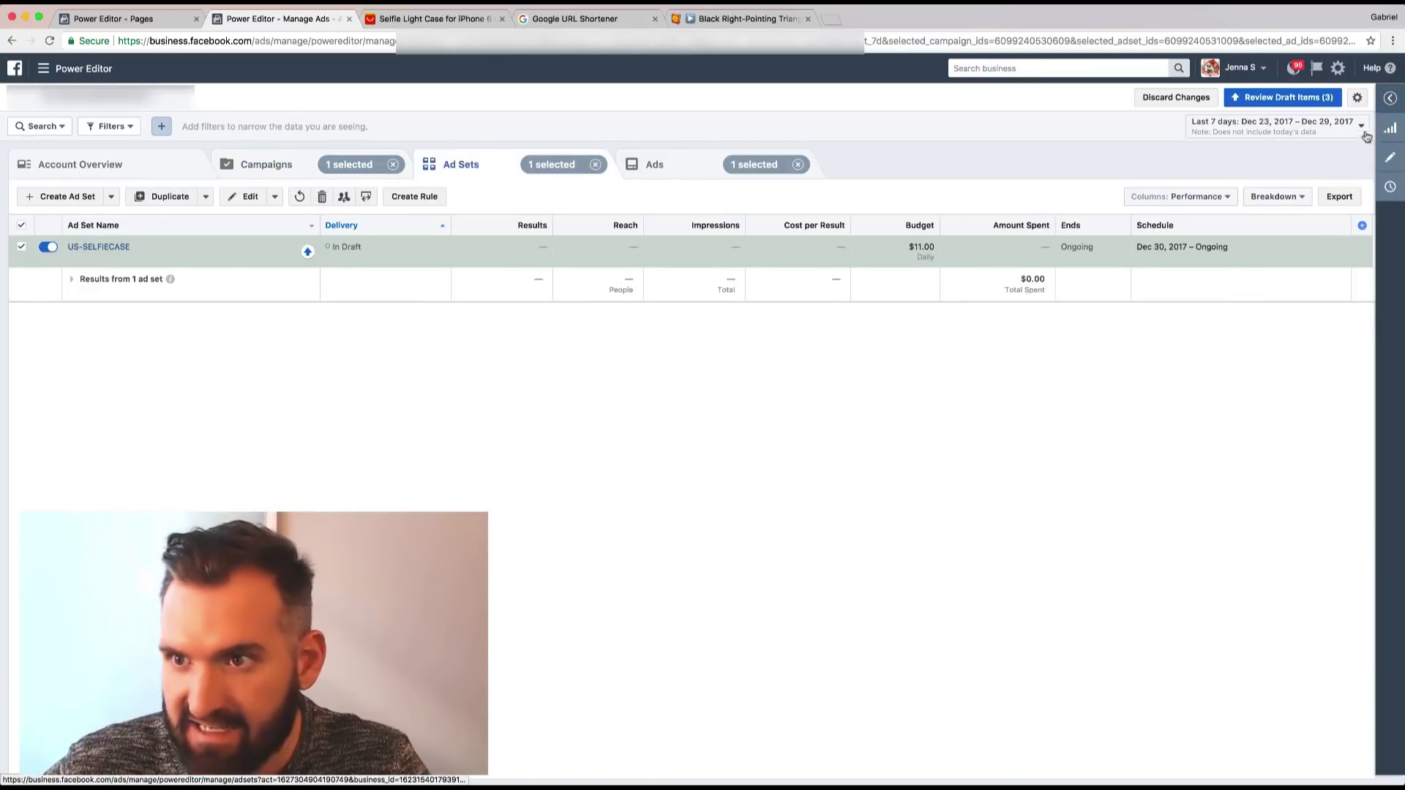
{"action": "left_click", "coordinate": [1391, 100]}
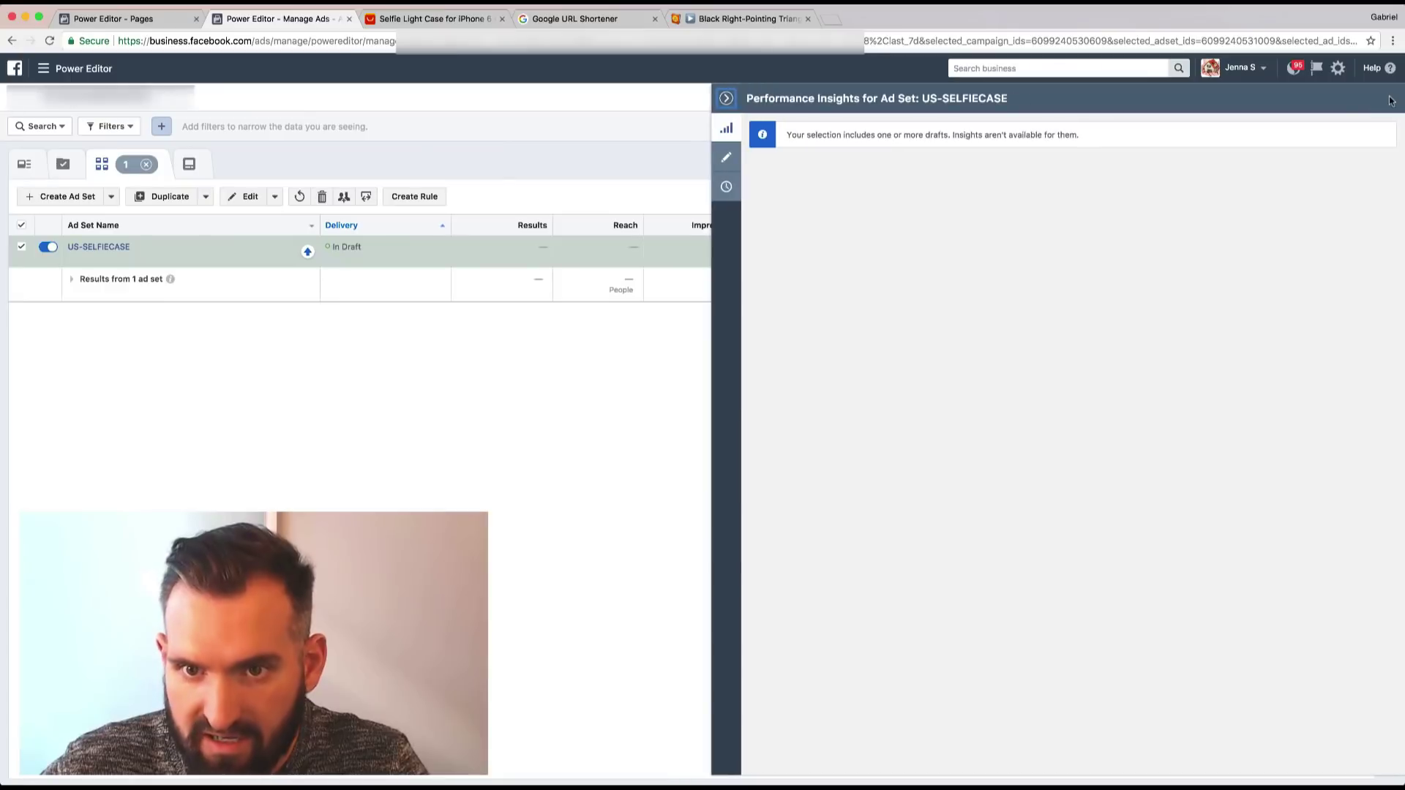
{"action": "left_click", "coordinate": [729, 159]}
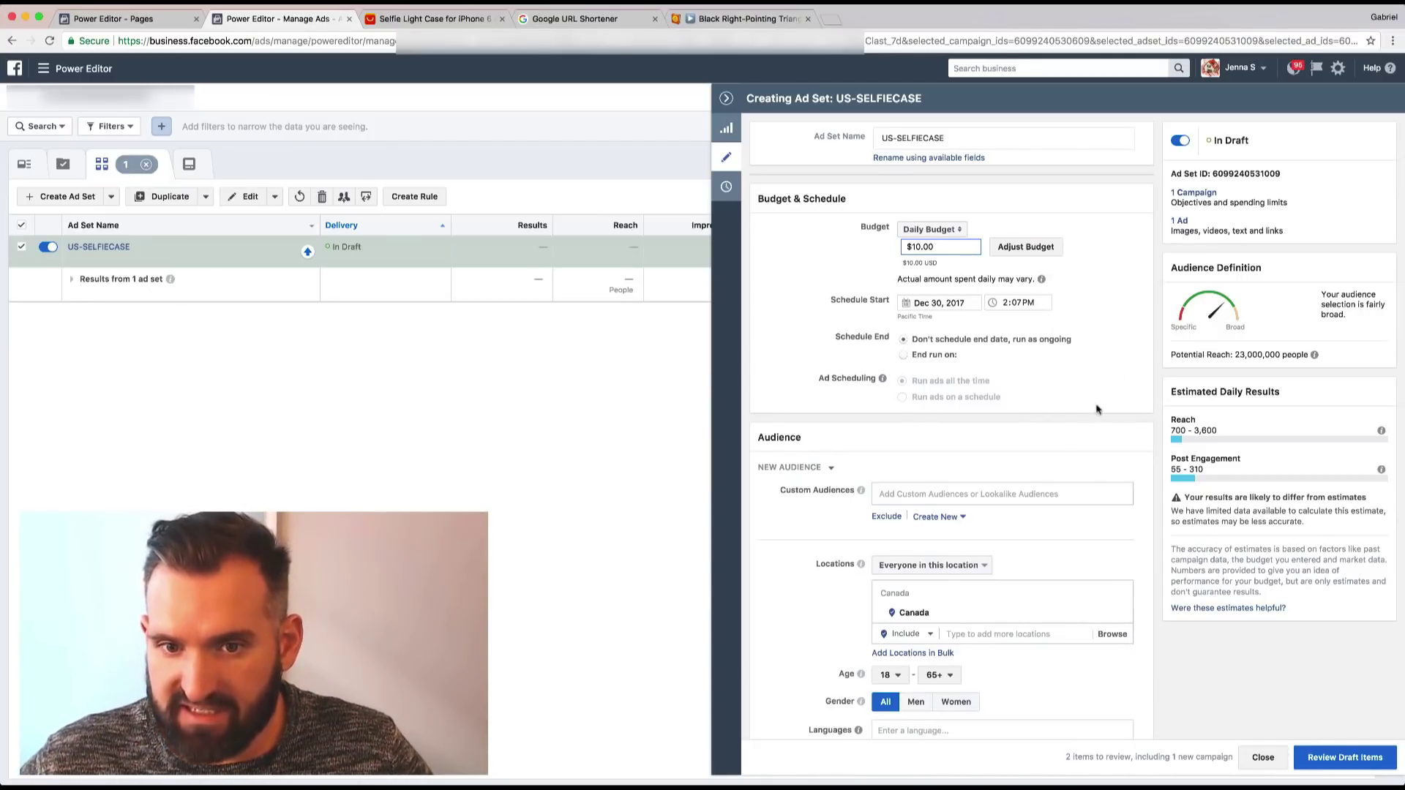
Replace Canada with United States as the ad set's audience location.
{"action": "scroll", "coordinate": [1101, 421], "scroll_direction": "down", "scroll_amount": 4}
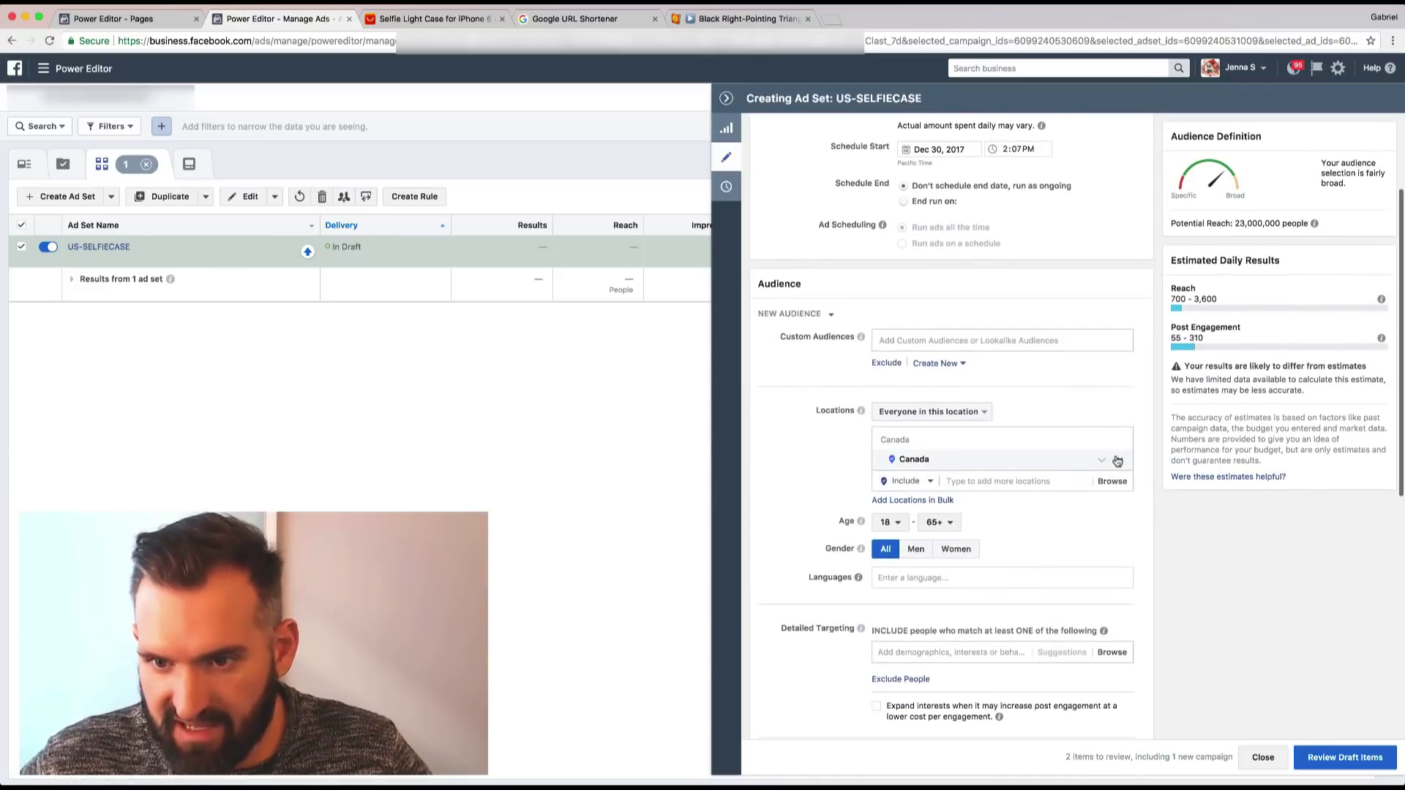
{"action": "left_click", "coordinate": [1118, 460]}
{"action": "left_click", "coordinate": [999, 439]}
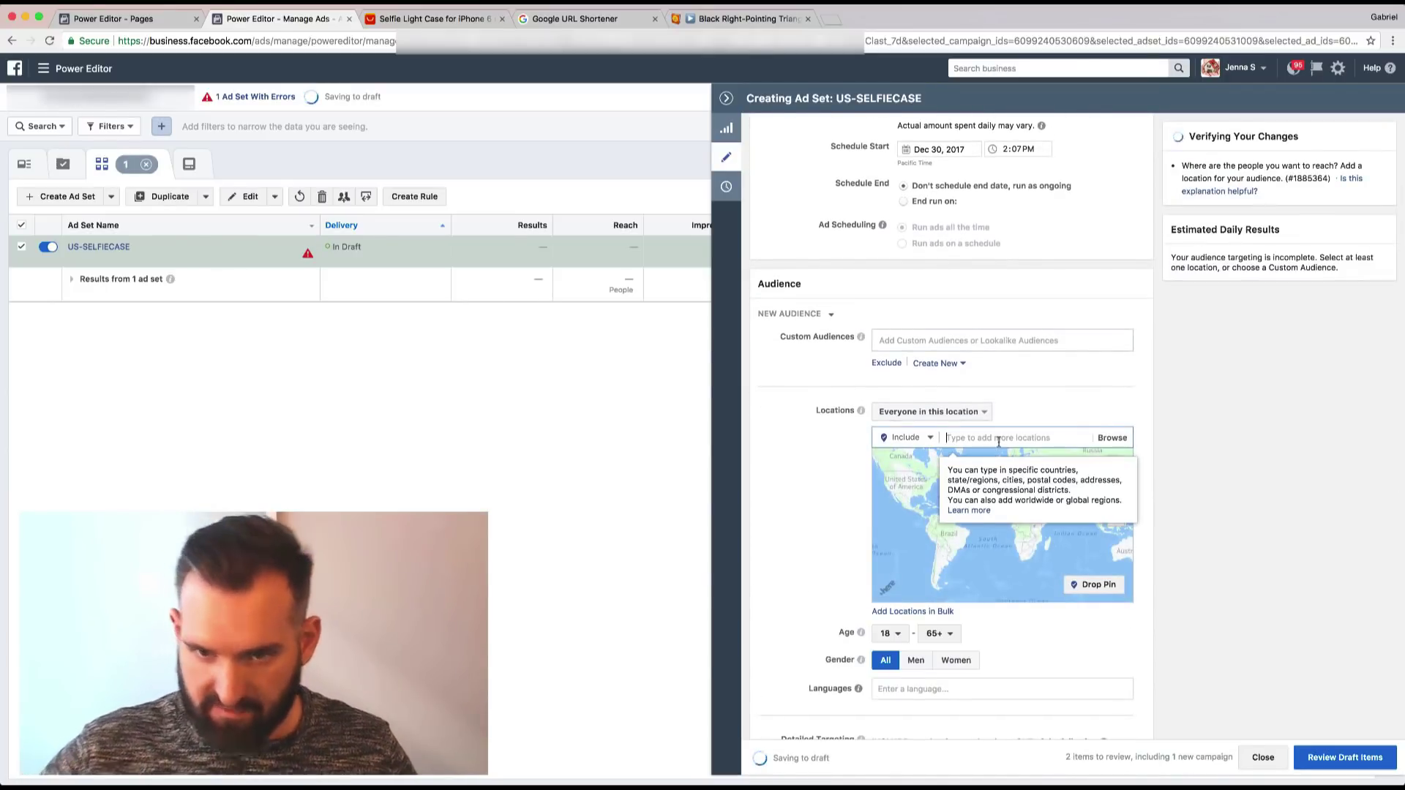
{"action": "type", "text": "united"}
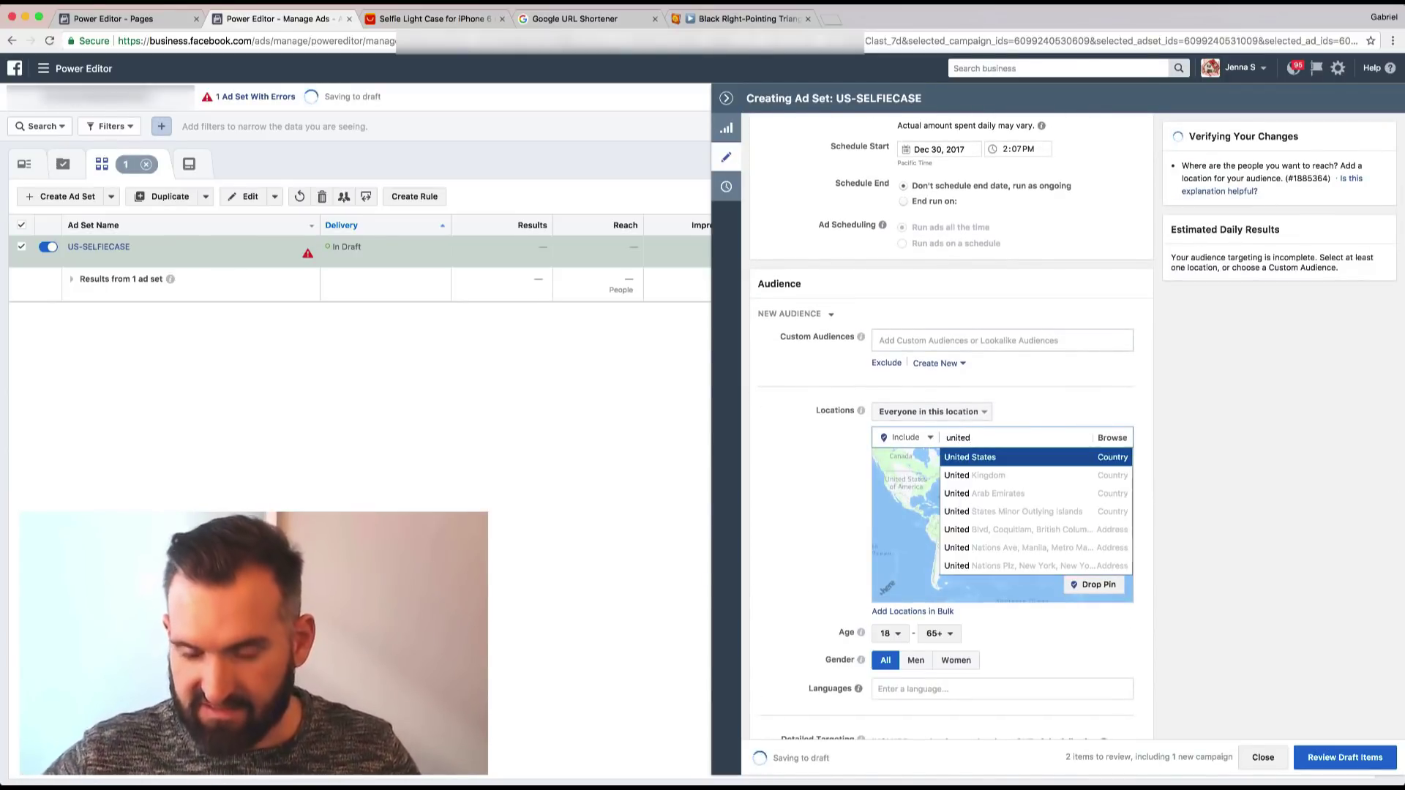
{"action": "left_click", "coordinate": [986, 459]}
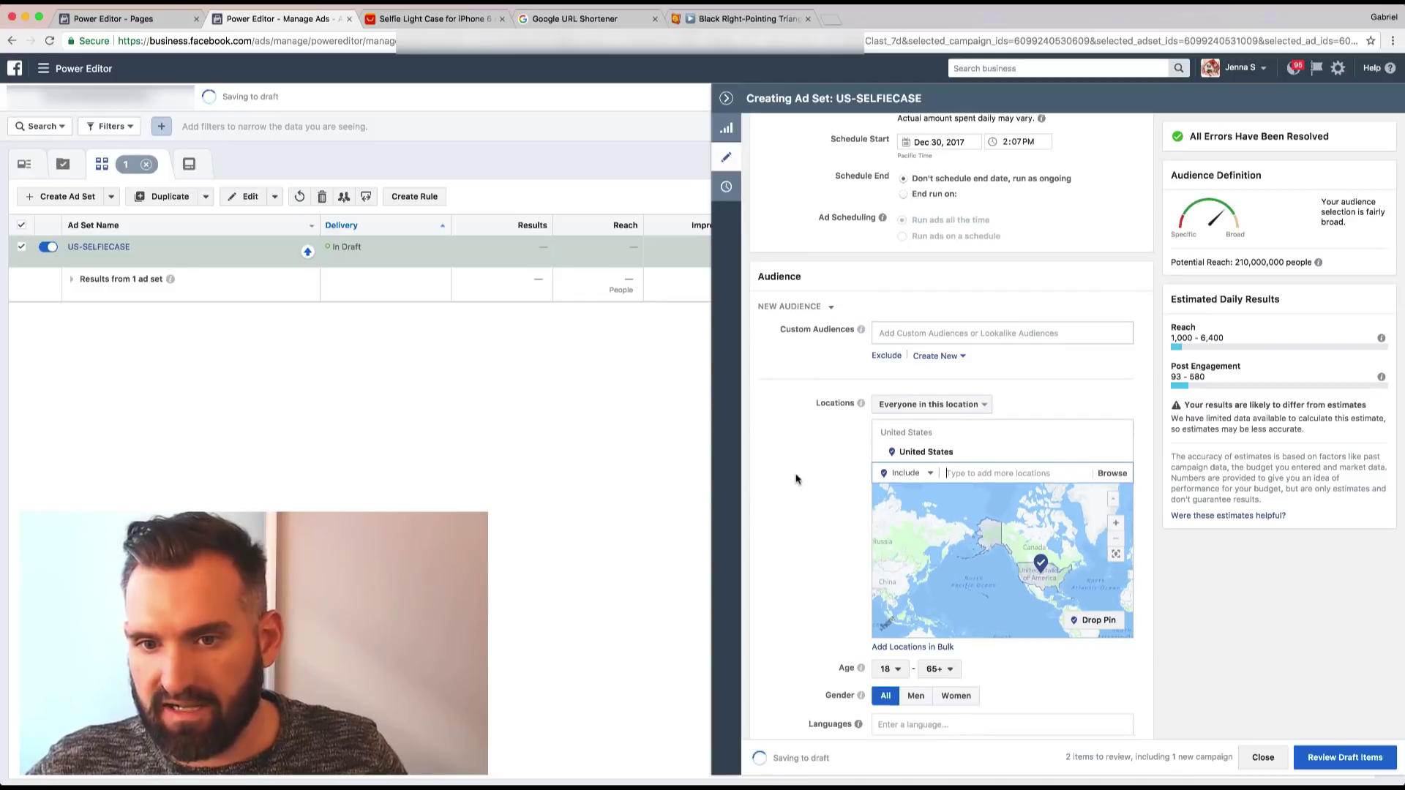
Restrict the ad set's audience to women and set the maximum age to 40.
{"action": "scroll", "coordinate": [796, 478], "scroll_direction": "down", "scroll_amount": 5}
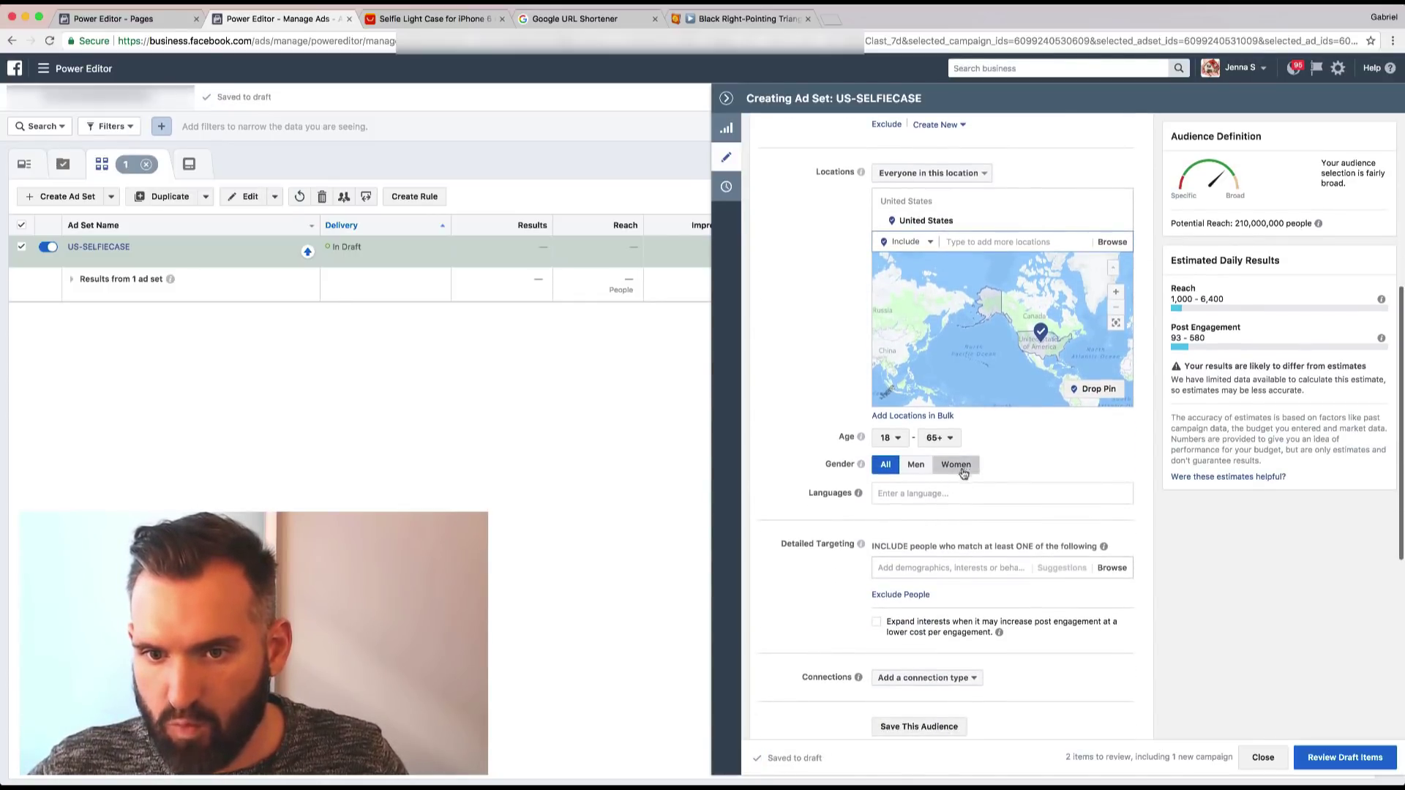
{"action": "left_click", "coordinate": [964, 474]}
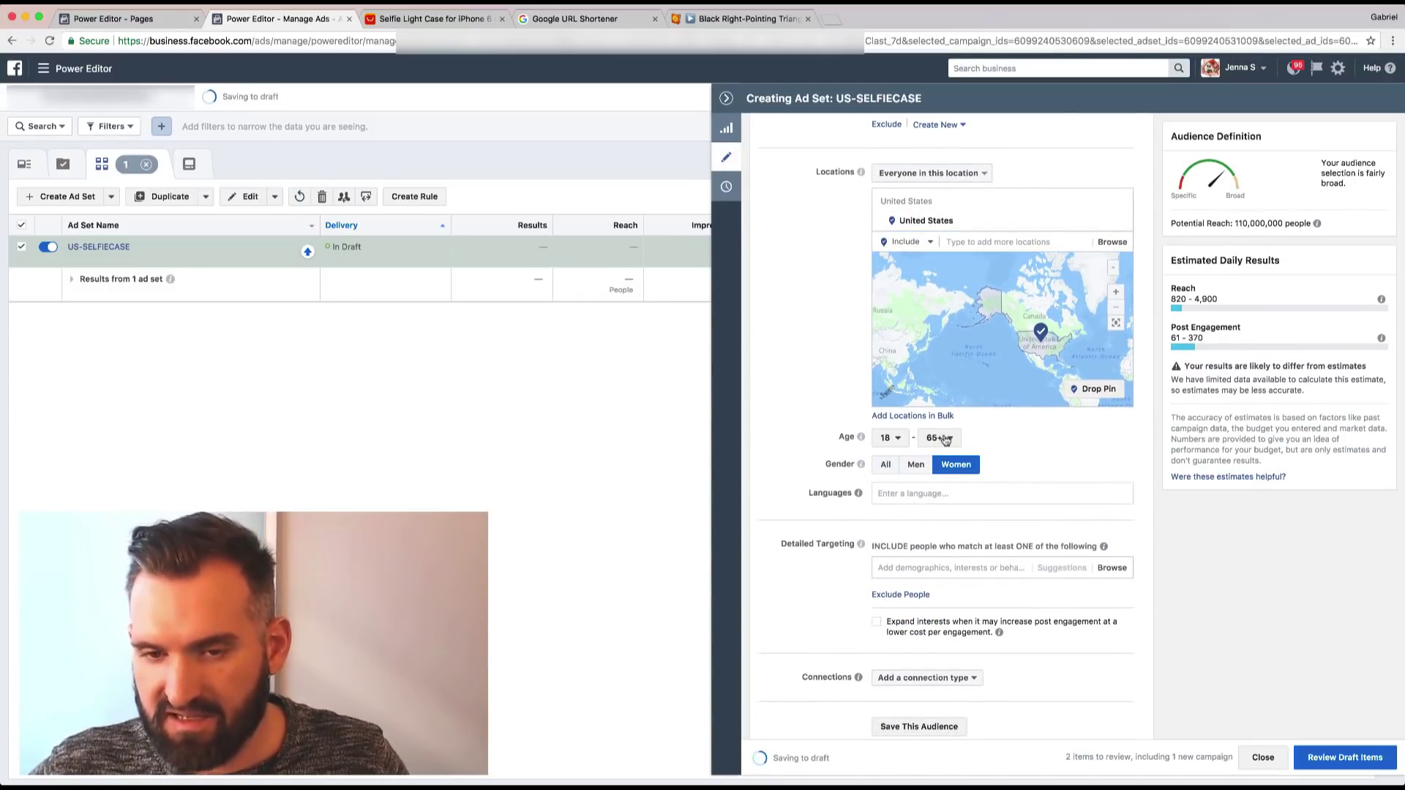
{"action": "left_click", "coordinate": [944, 439]}
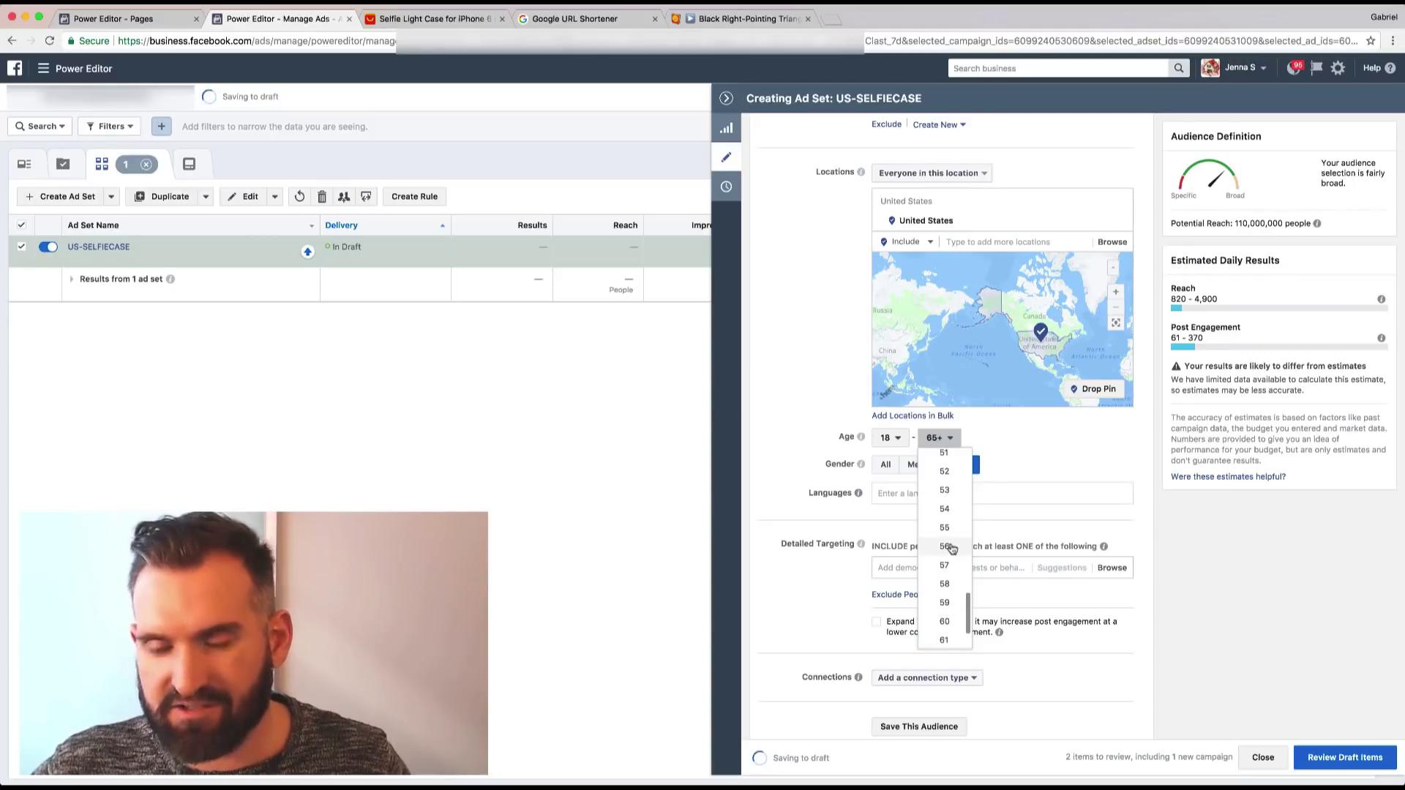
{"action": "scroll", "coordinate": [949, 548], "scroll_direction": "up", "scroll_amount": 5}
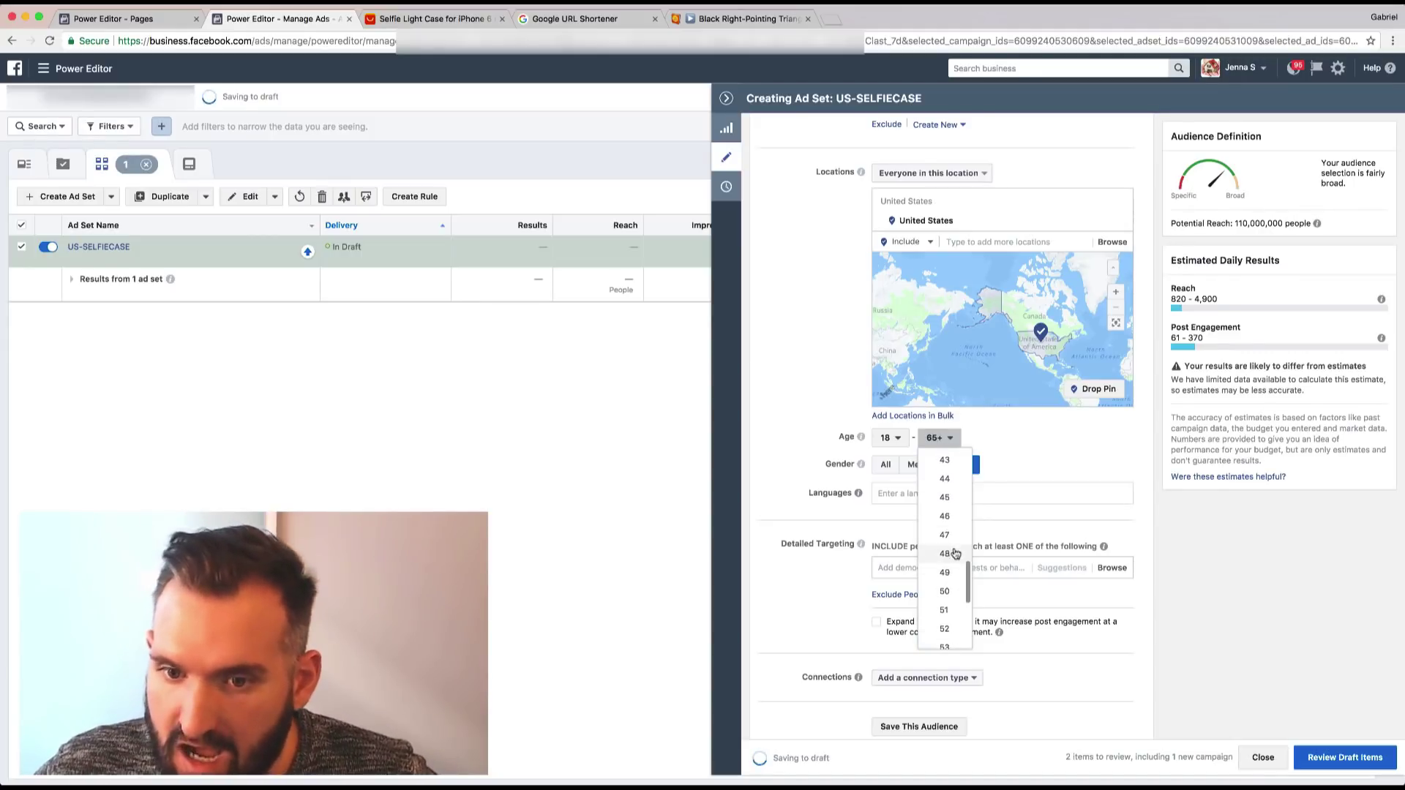
{"action": "scroll", "coordinate": [959, 555], "scroll_direction": "up", "scroll_amount": 4}
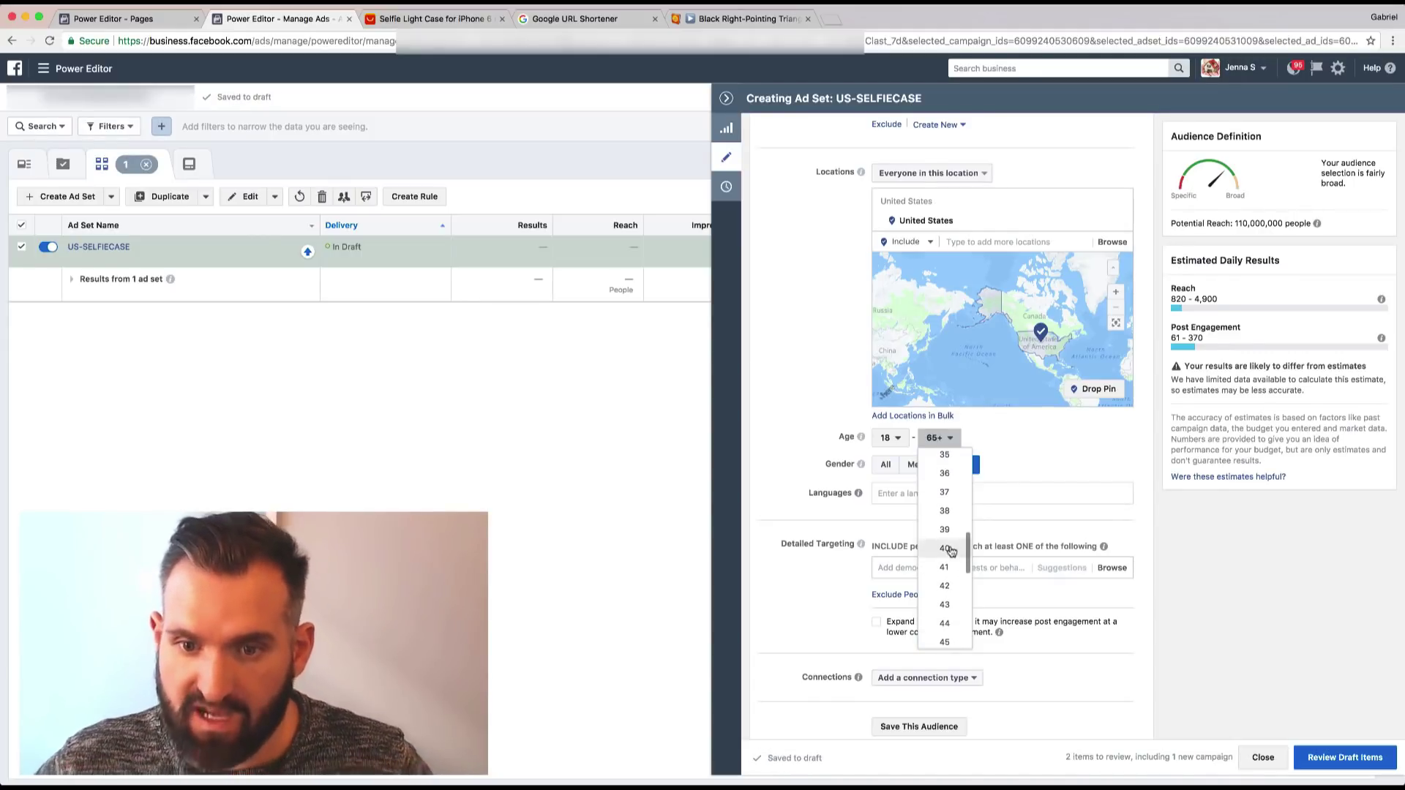
{"action": "left_click", "coordinate": [945, 549]}
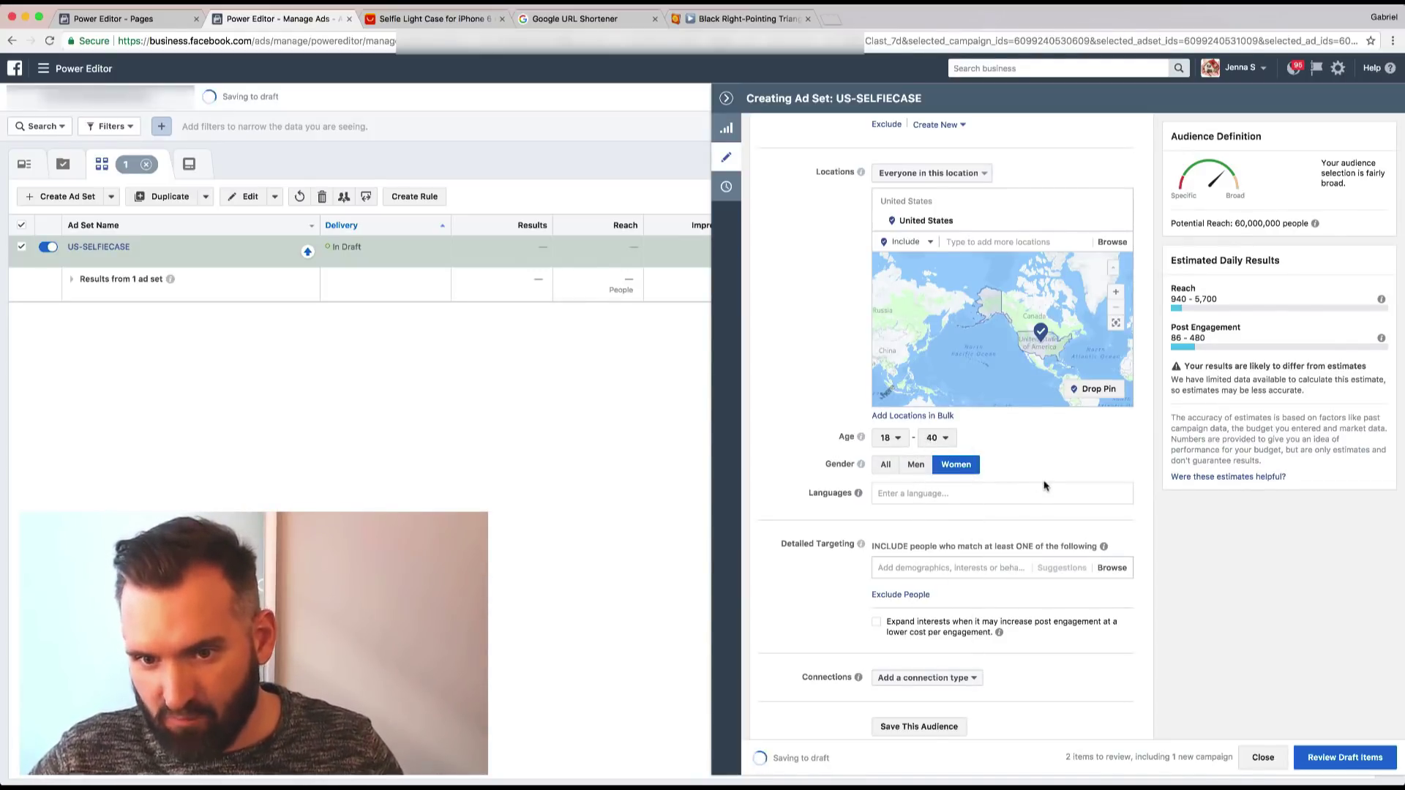
Search the detailed targeting options for "selfie" to review the suggested interests, and clear the search text.
{"action": "scroll", "coordinate": [1046, 486], "scroll_direction": "down", "scroll_amount": 2}
{"action": "left_click", "coordinate": [919, 510]}
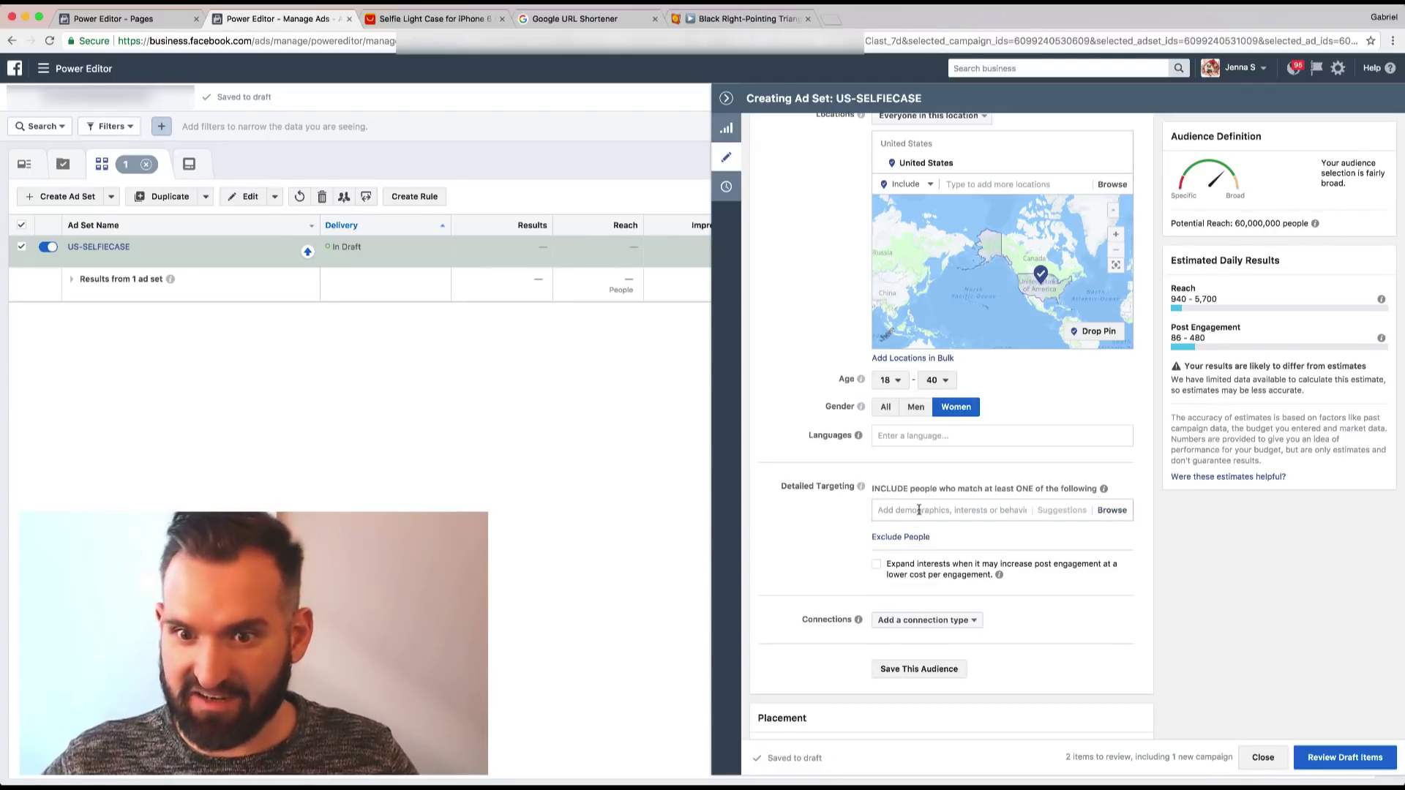
{"action": "type", "text": "se"}
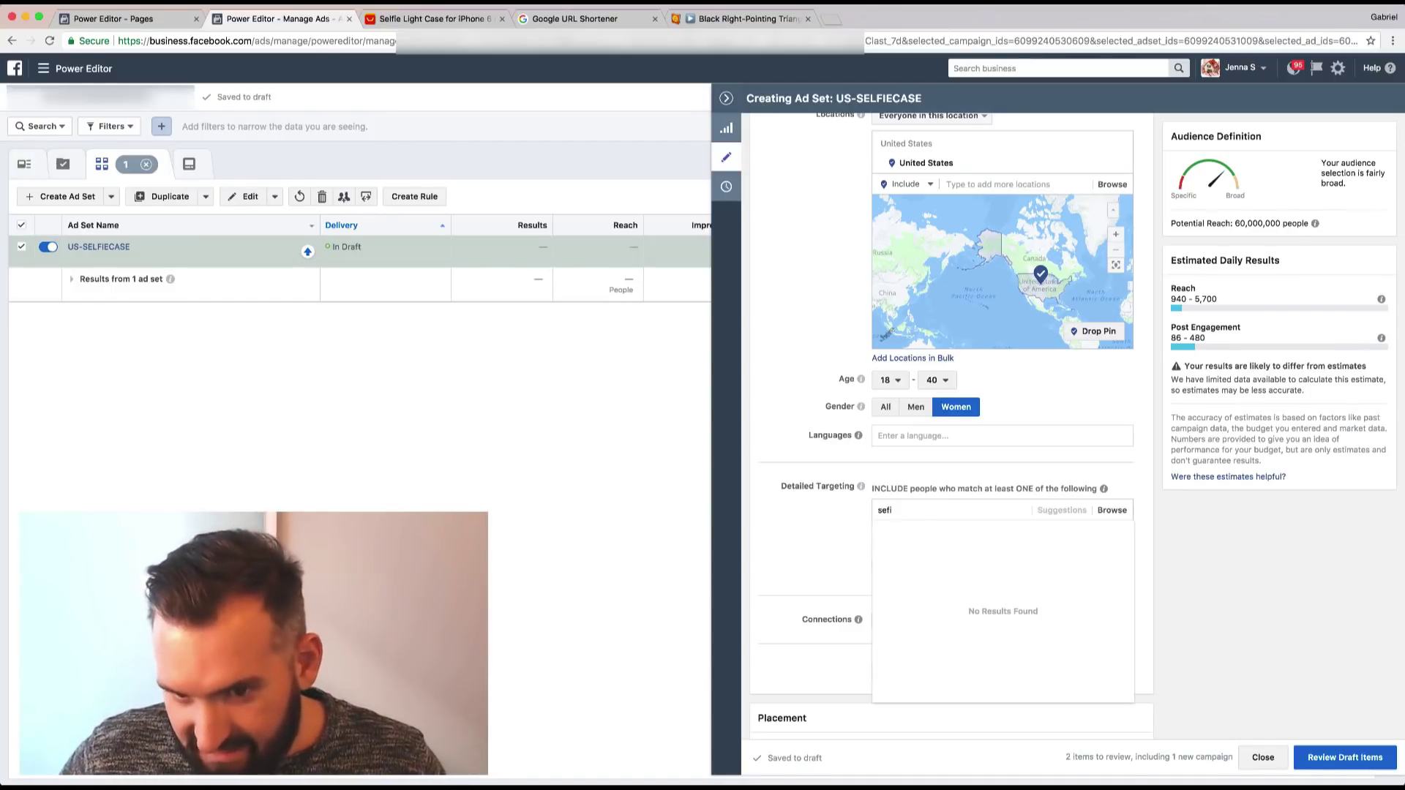
{"action": "type", "text": "fi"}
{"action": "key", "text": "BackSpace"}
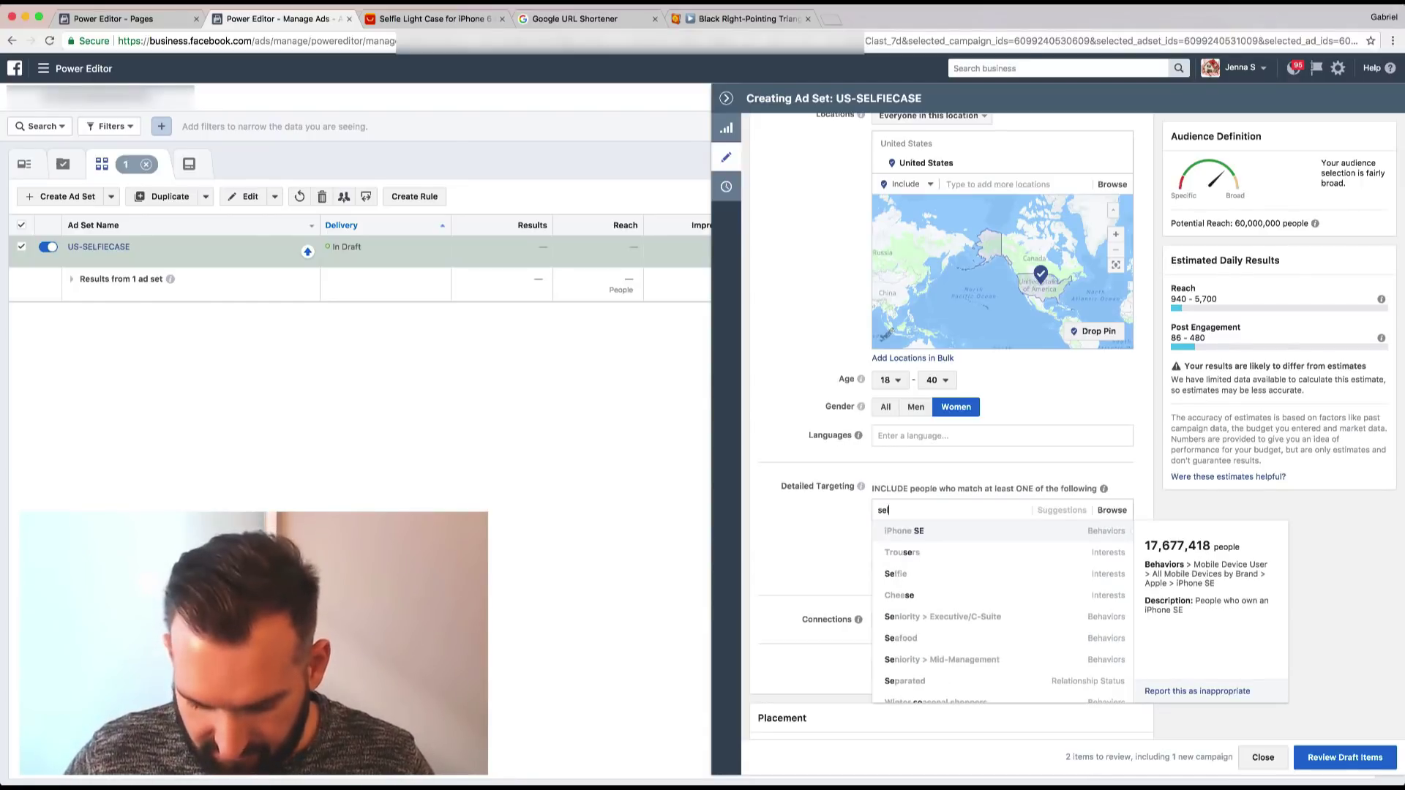
{"action": "type", "text": "lfie"}
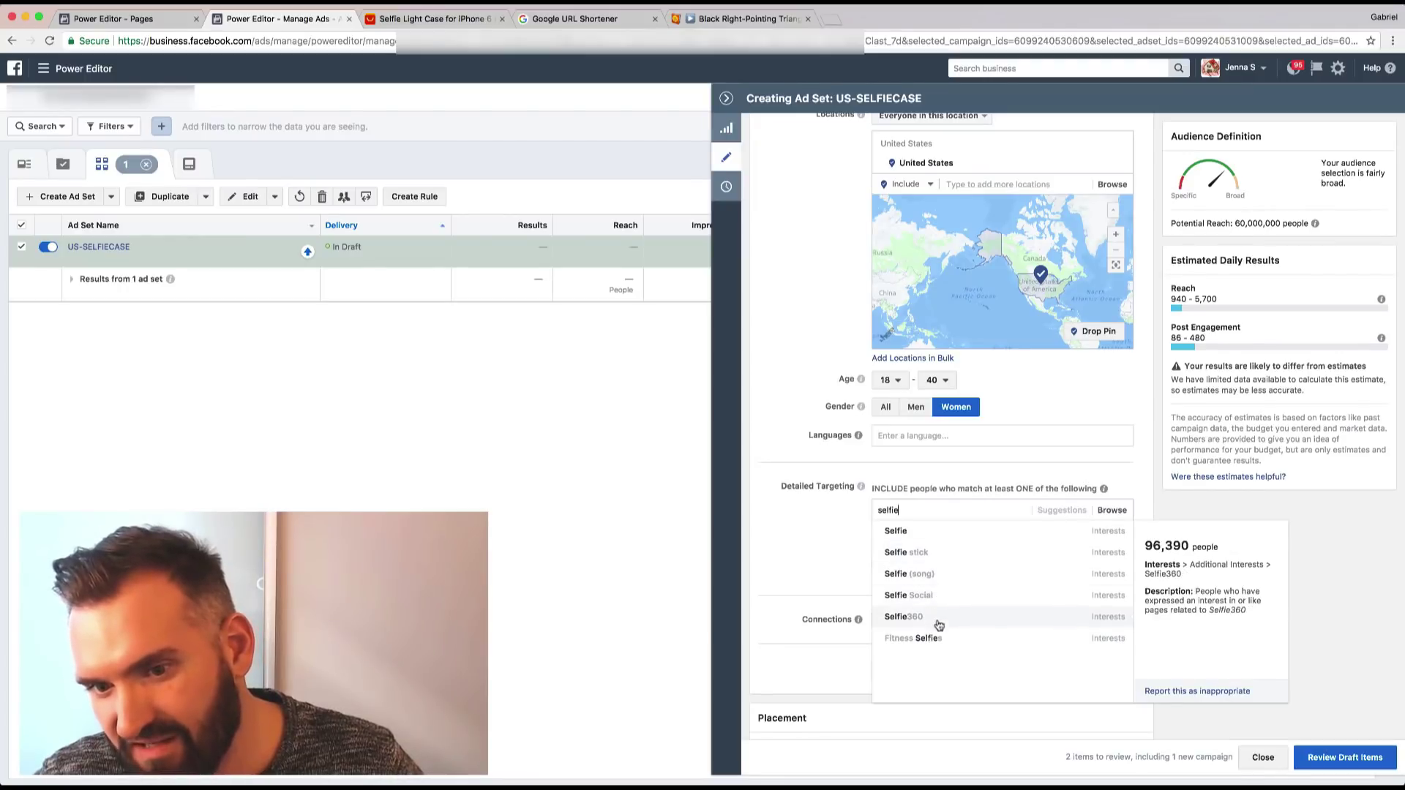
{"action": "double_click", "coordinate": [916, 510]}
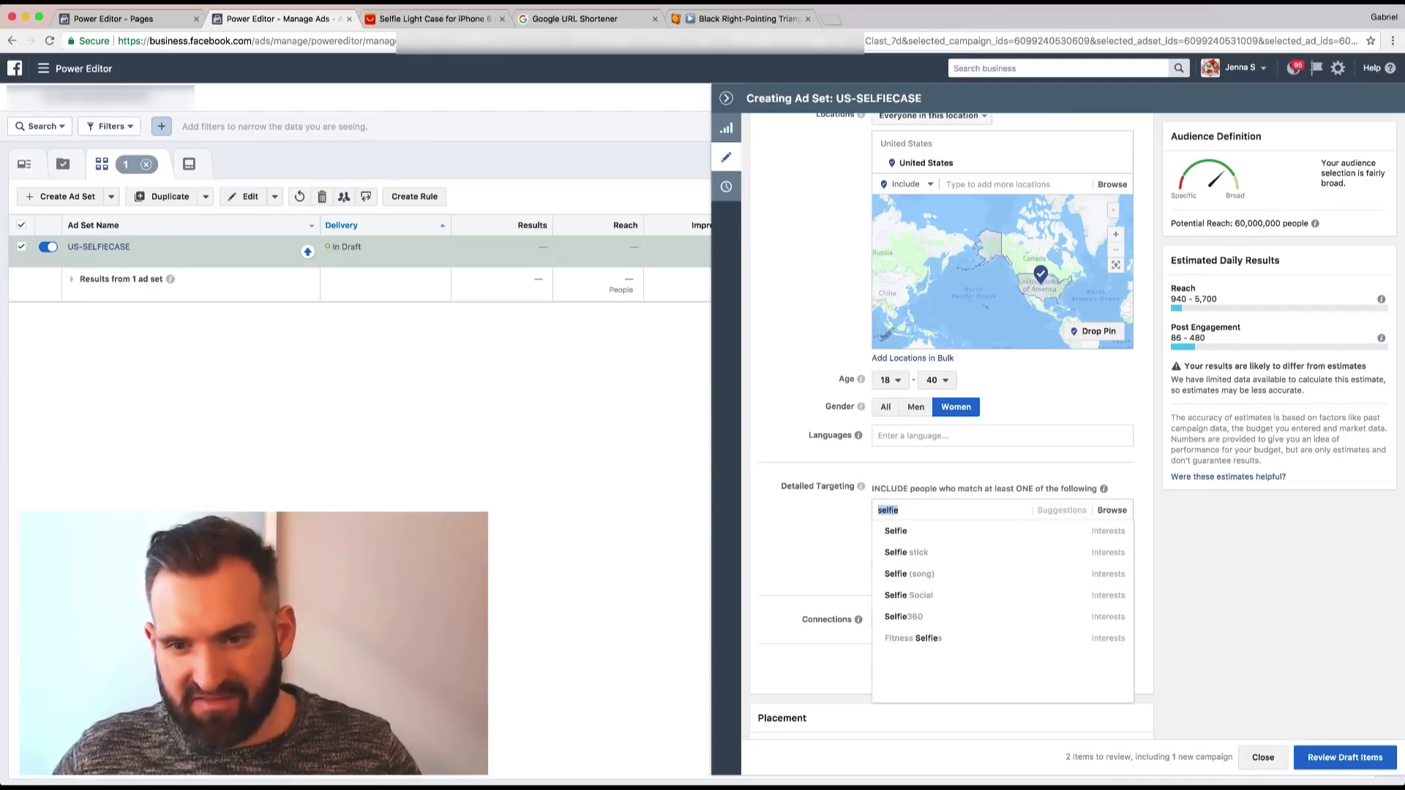
{"action": "key", "text": "BackSpace"}
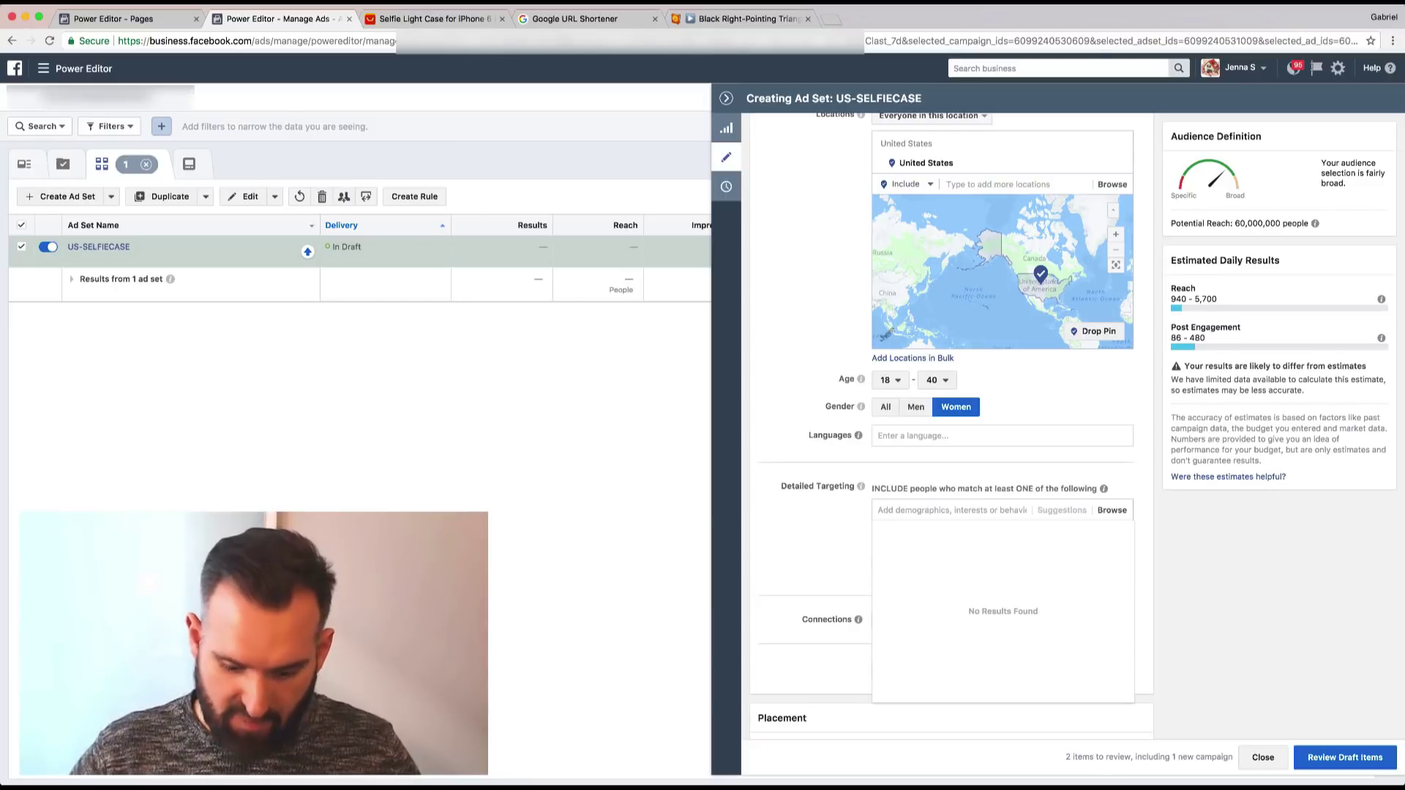
Search the detailed targeting options for "kim kar" and add the Kim Kardashian: Hollywood interest to the audience.
{"action": "type", "text": "kim kar"}
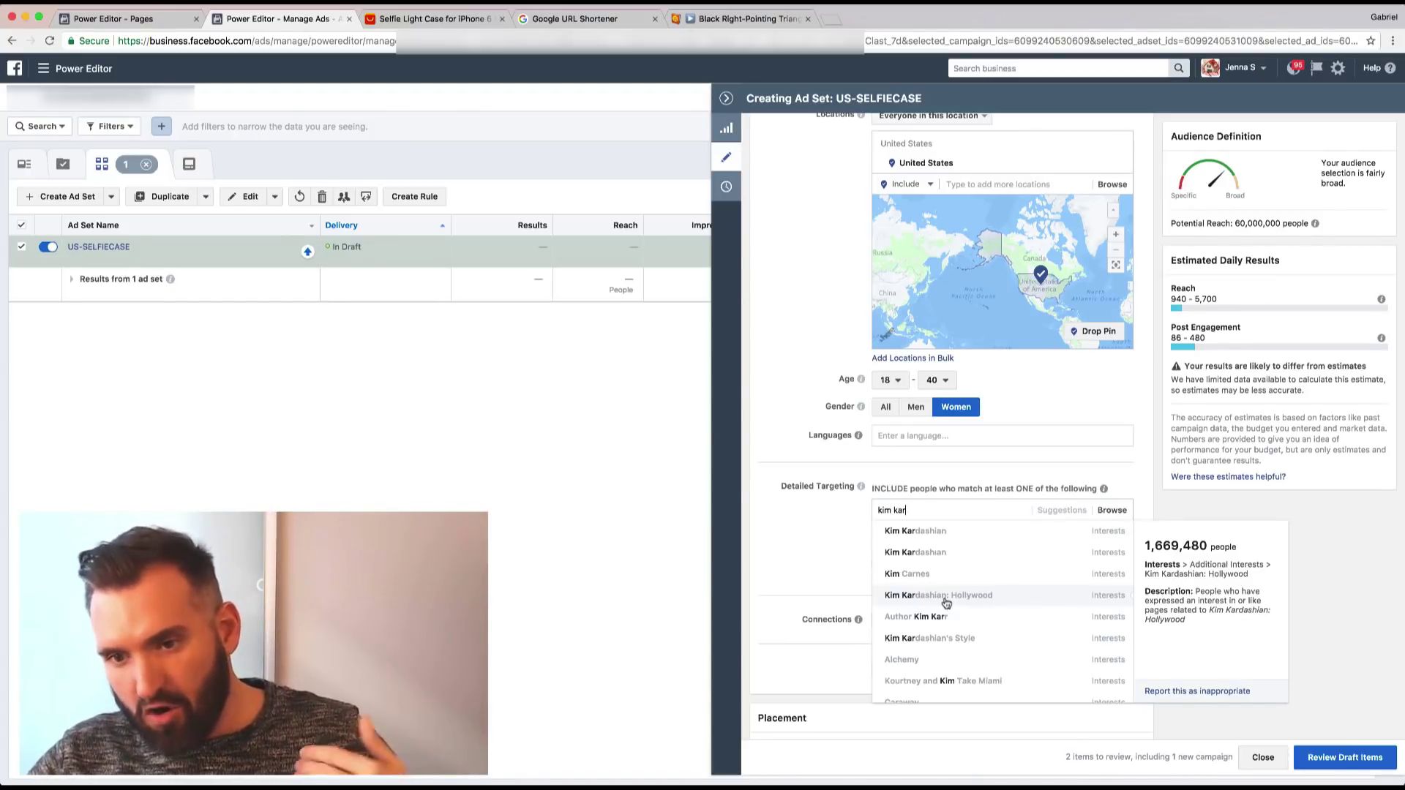
{"action": "left_click", "coordinate": [946, 599]}
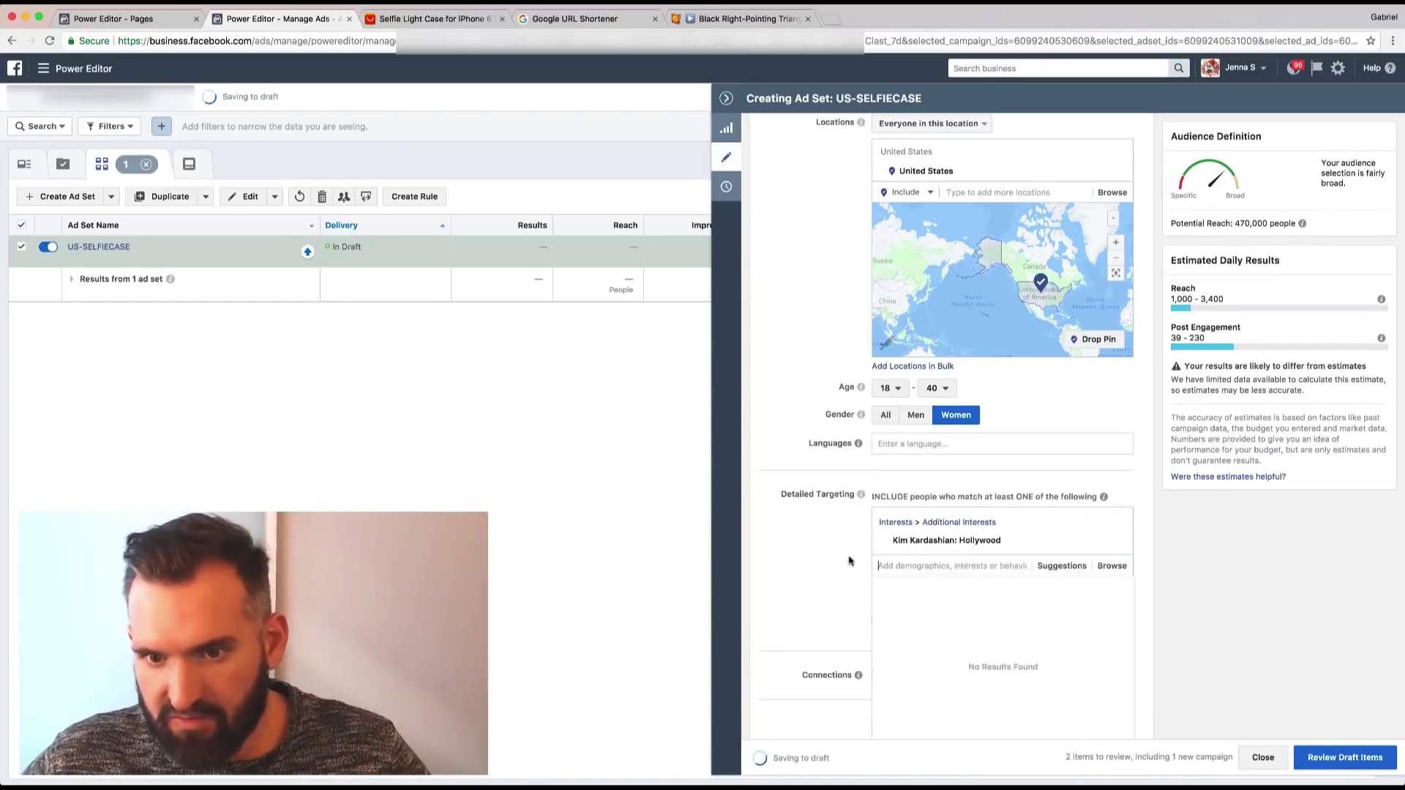
{"action": "left_click", "coordinate": [849, 561]}
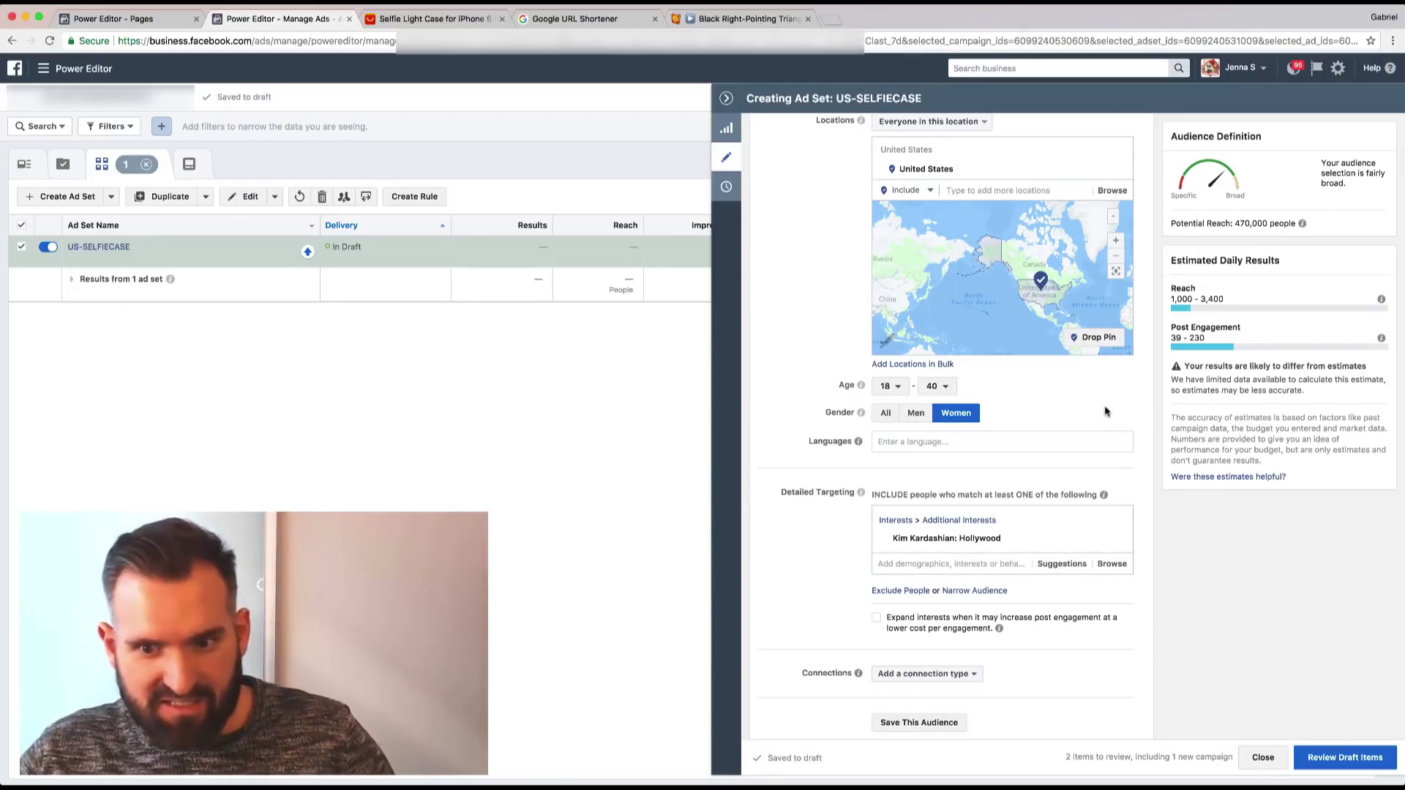
Switch the ad set's placement from automatic to Edit Placements.
{"action": "scroll", "coordinate": [1105, 412], "scroll_direction": "down", "scroll_amount": 3}
{"action": "scroll", "coordinate": [1100, 419], "scroll_direction": "down", "scroll_amount": 2}
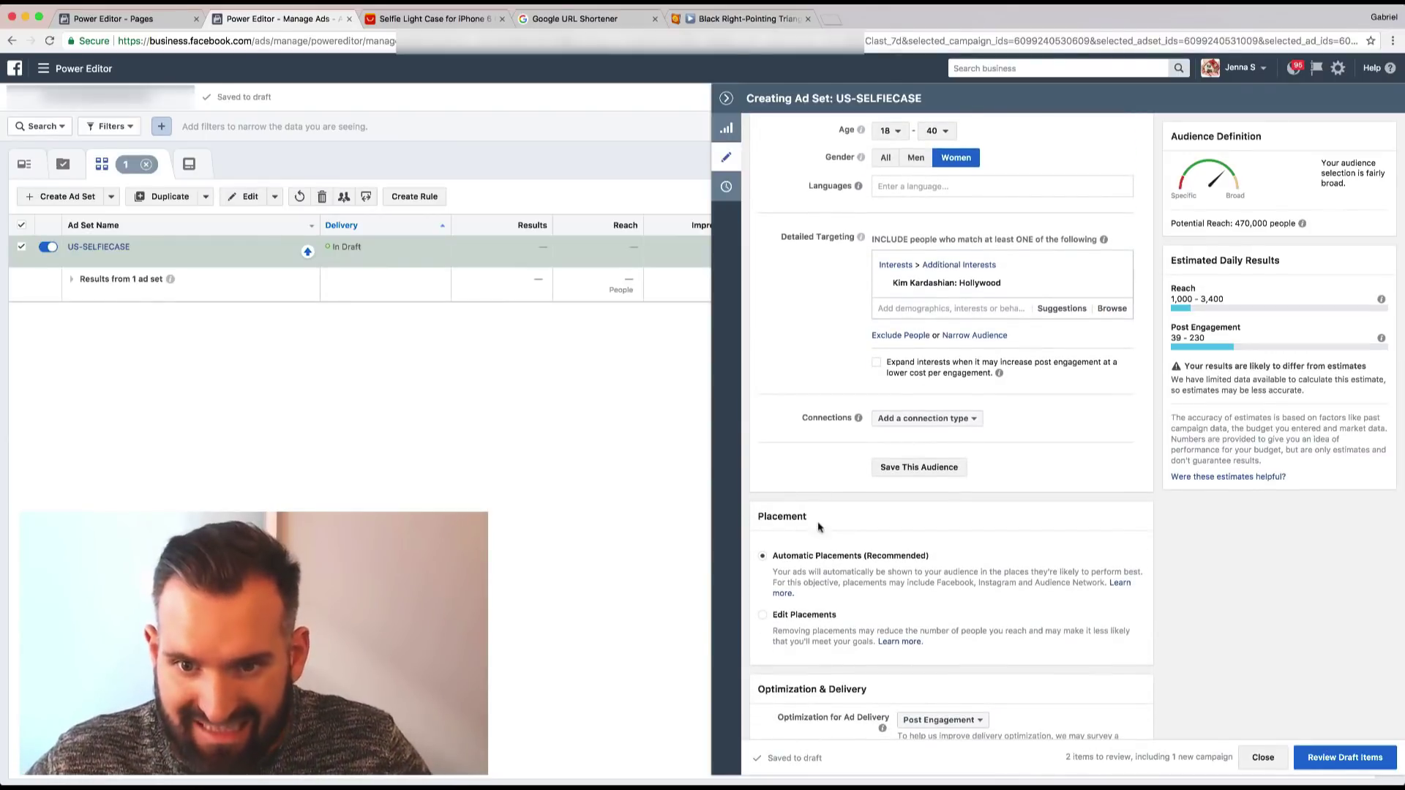
{"action": "scroll", "coordinate": [834, 516], "scroll_direction": "down", "scroll_amount": 2}
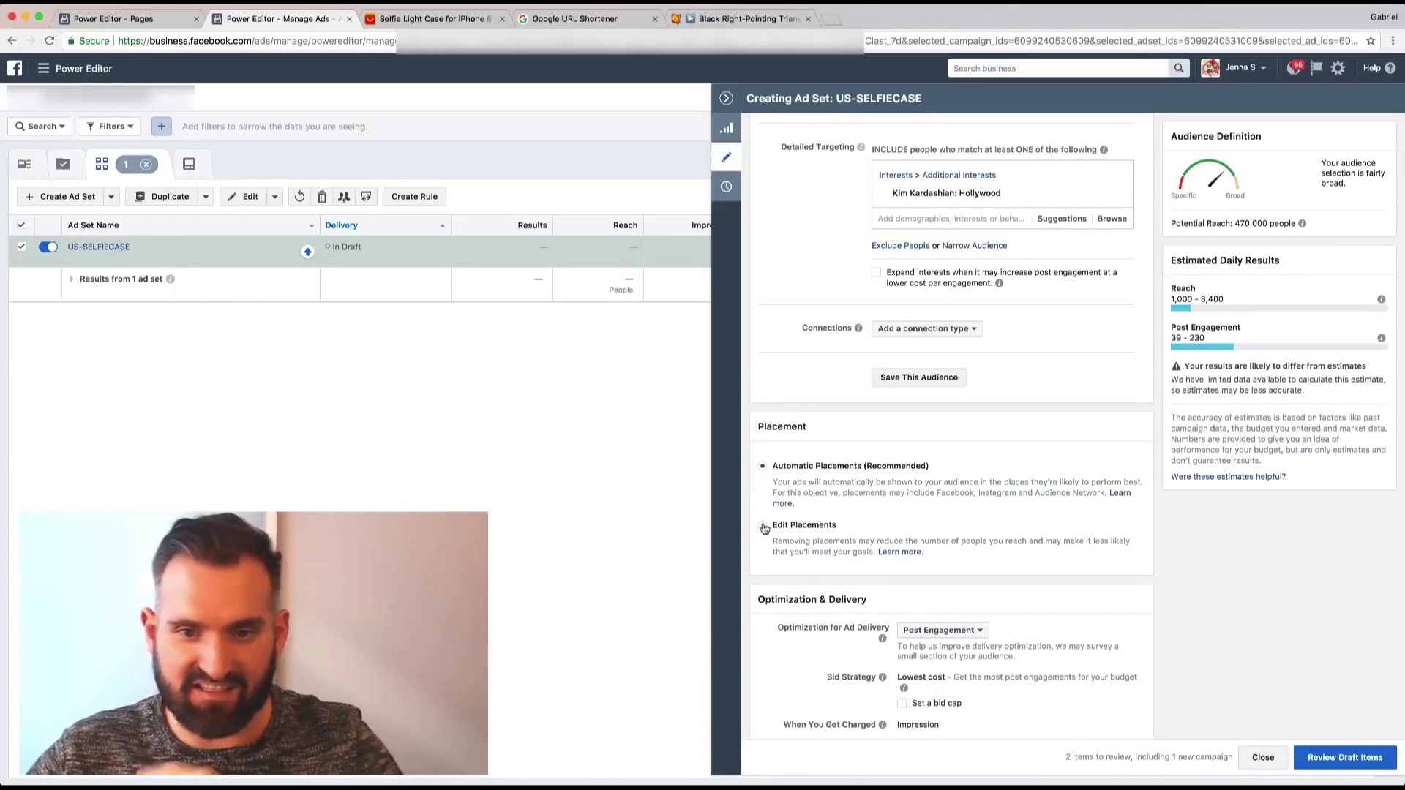
{"action": "left_click", "coordinate": [763, 527]}
{"action": "scroll", "coordinate": [878, 505], "scroll_direction": "down", "scroll_amount": 3}
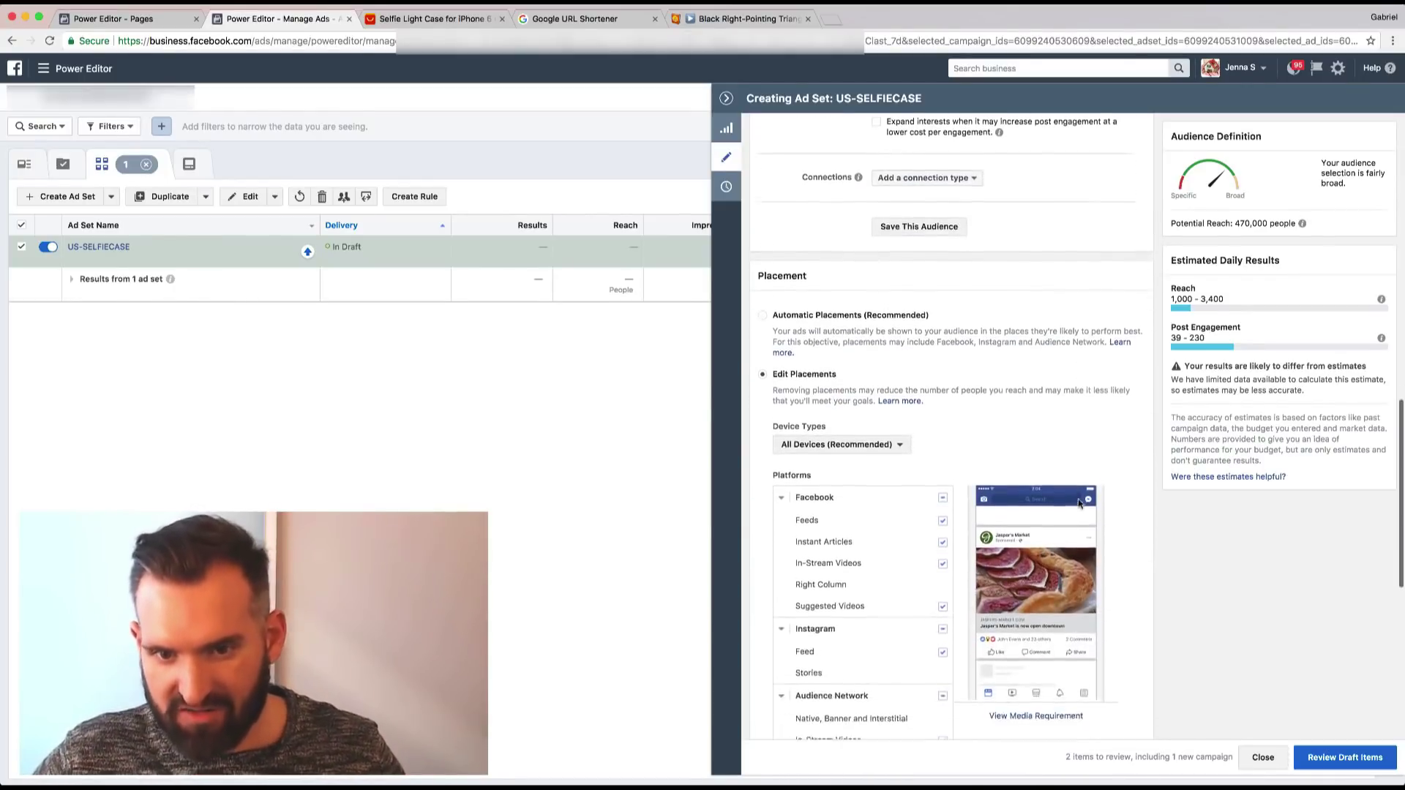
{"action": "scroll", "coordinate": [940, 488], "scroll_direction": "down", "scroll_amount": 3}
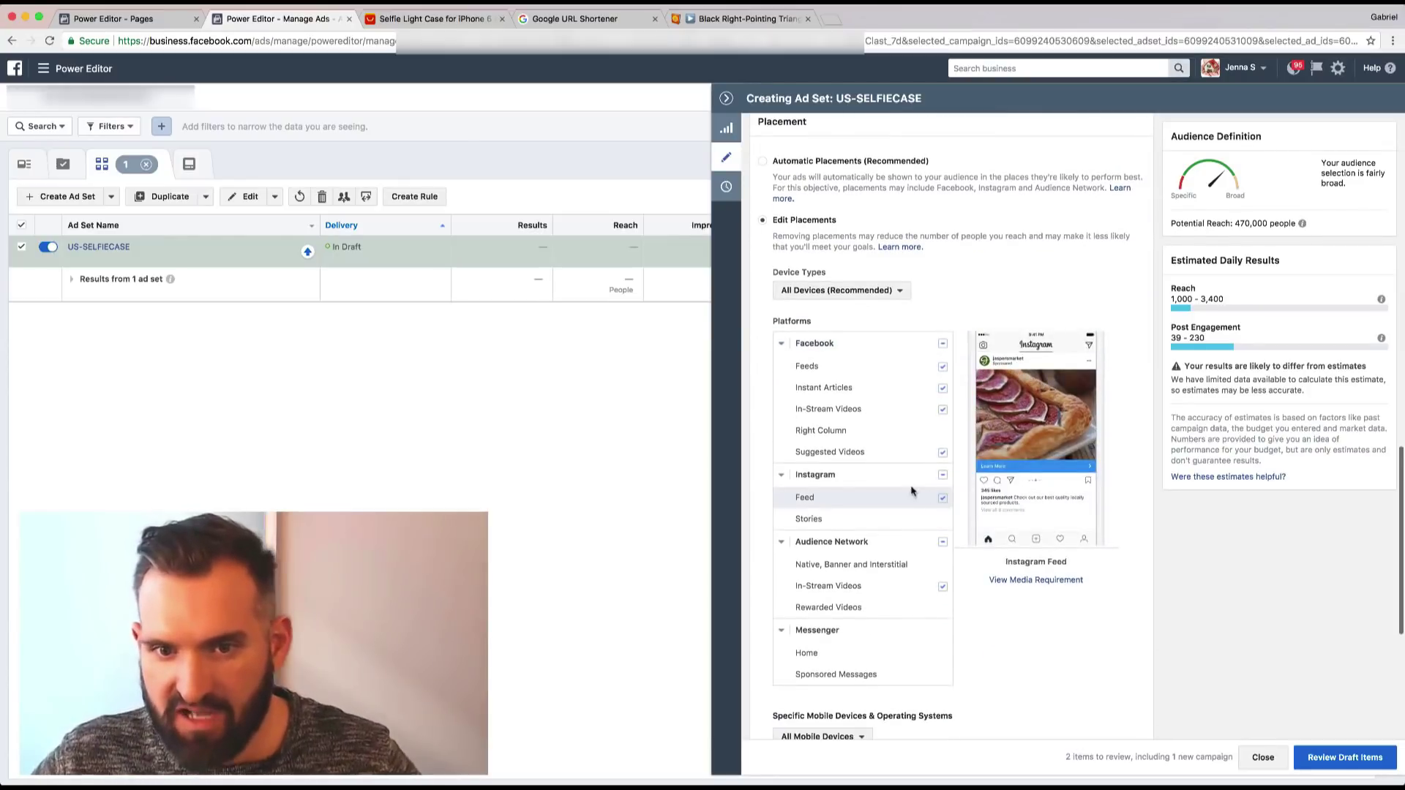
Deselect Instagram and Audience Network, along with Facebook's Instant Articles, In-Stream Videos and Suggested Videos, with all devices still targeted.
{"action": "left_click", "coordinate": [942, 475]}
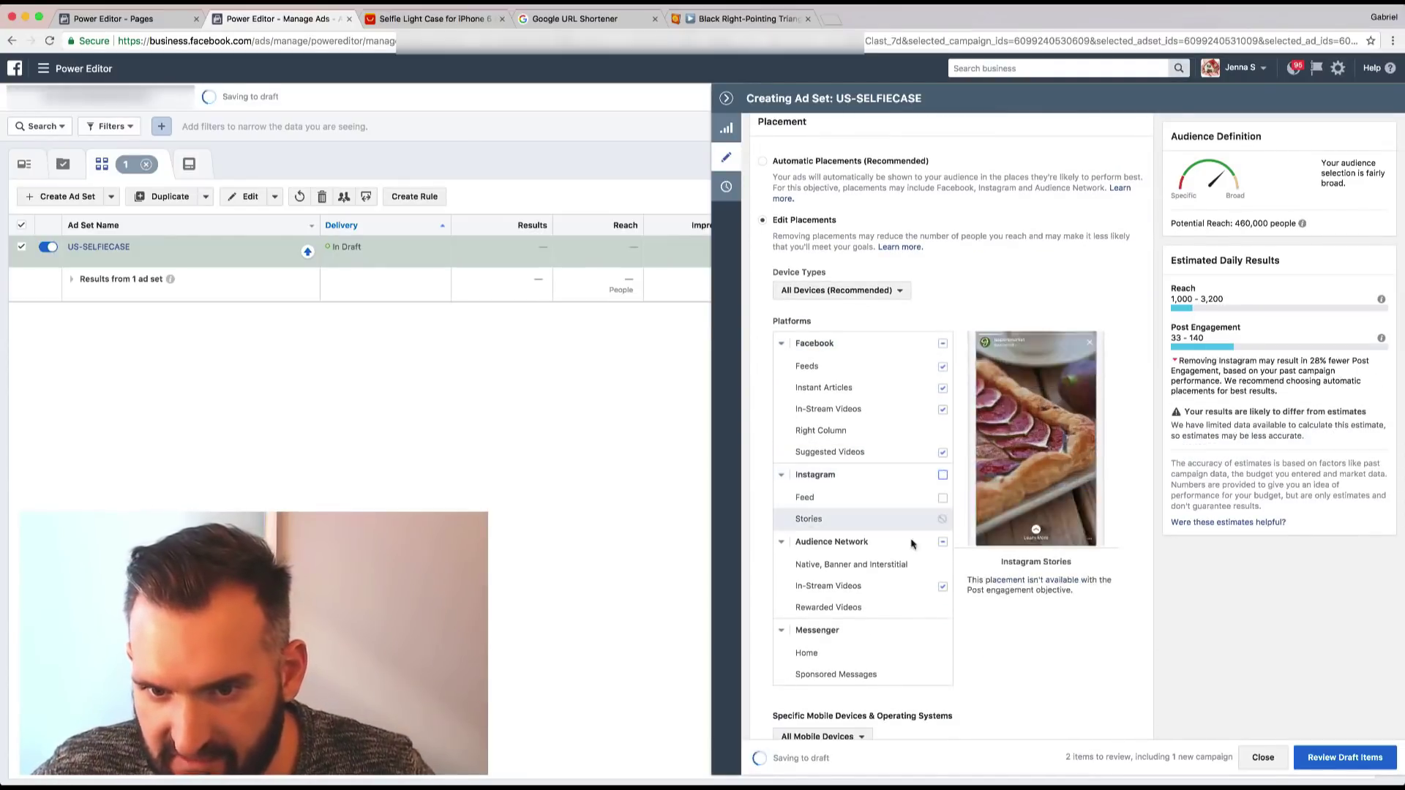
{"action": "left_click", "coordinate": [943, 543]}
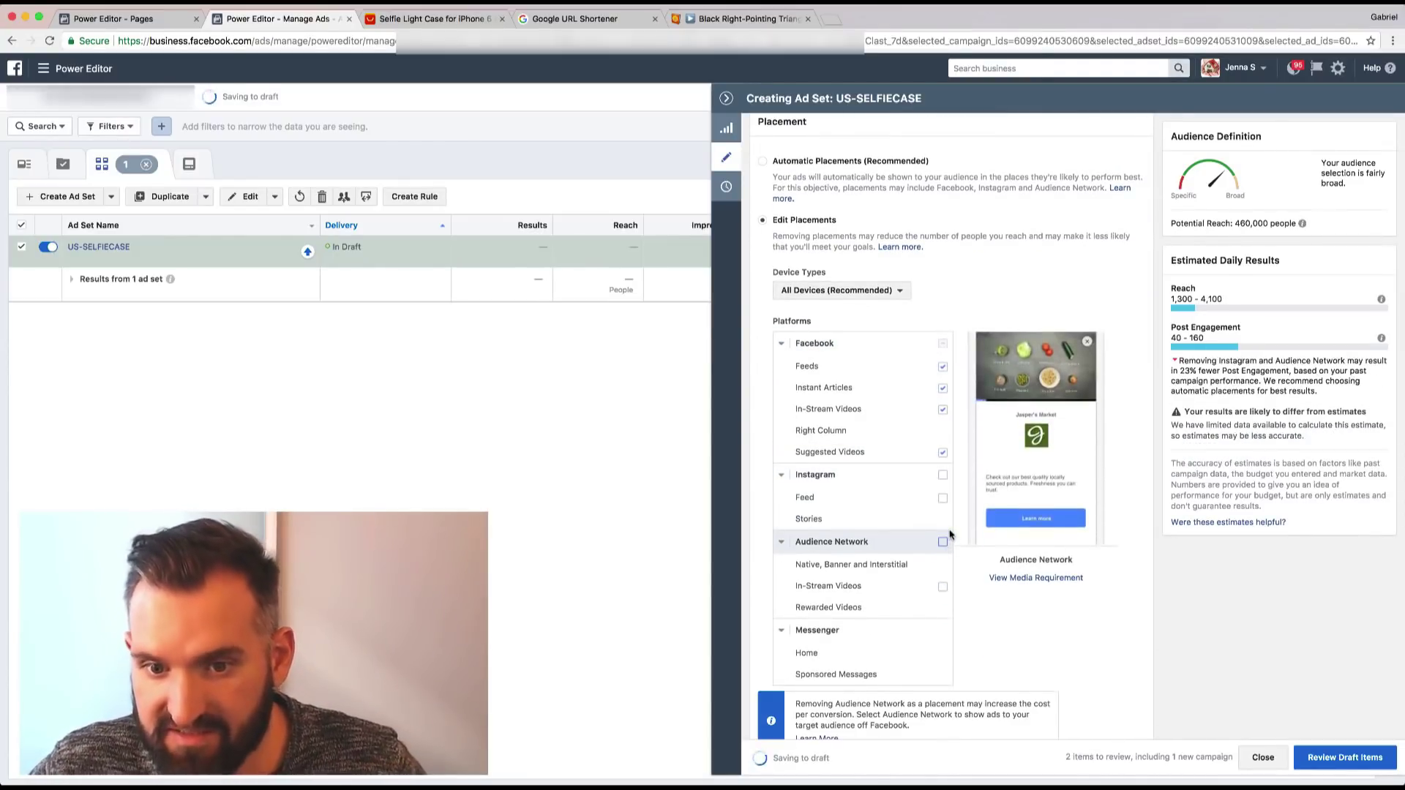
{"action": "left_click", "coordinate": [943, 388]}
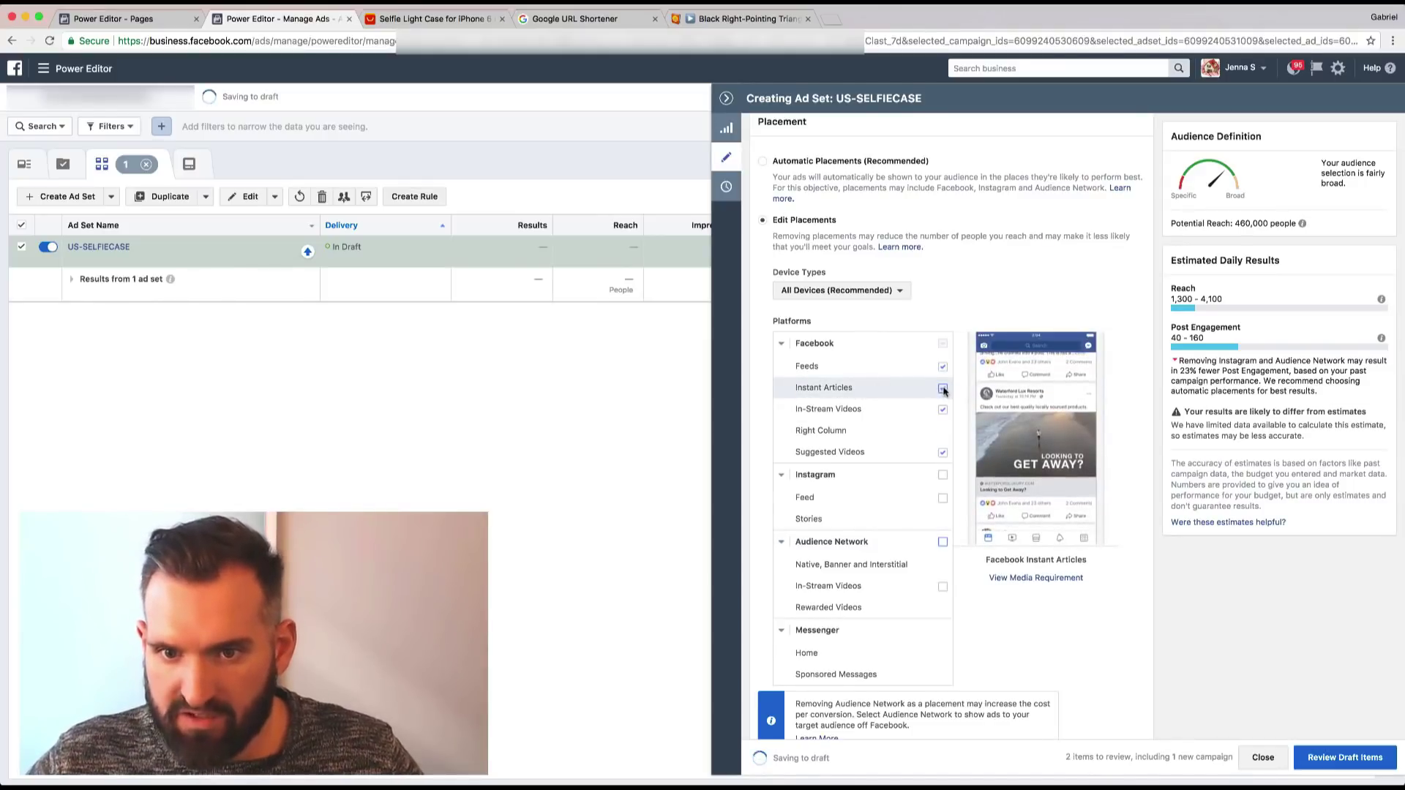
{"action": "left_click", "coordinate": [942, 410]}
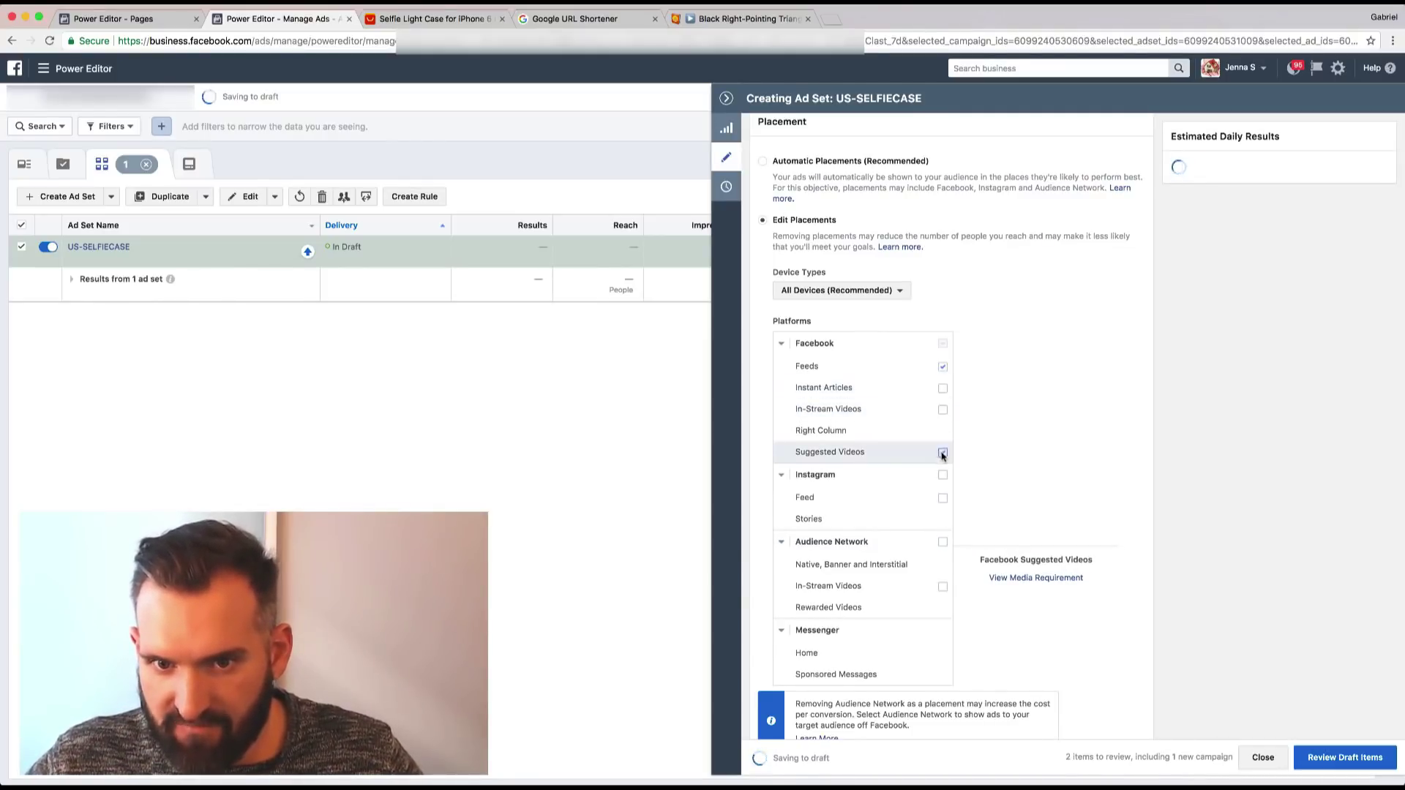
{"action": "left_click", "coordinate": [942, 453]}
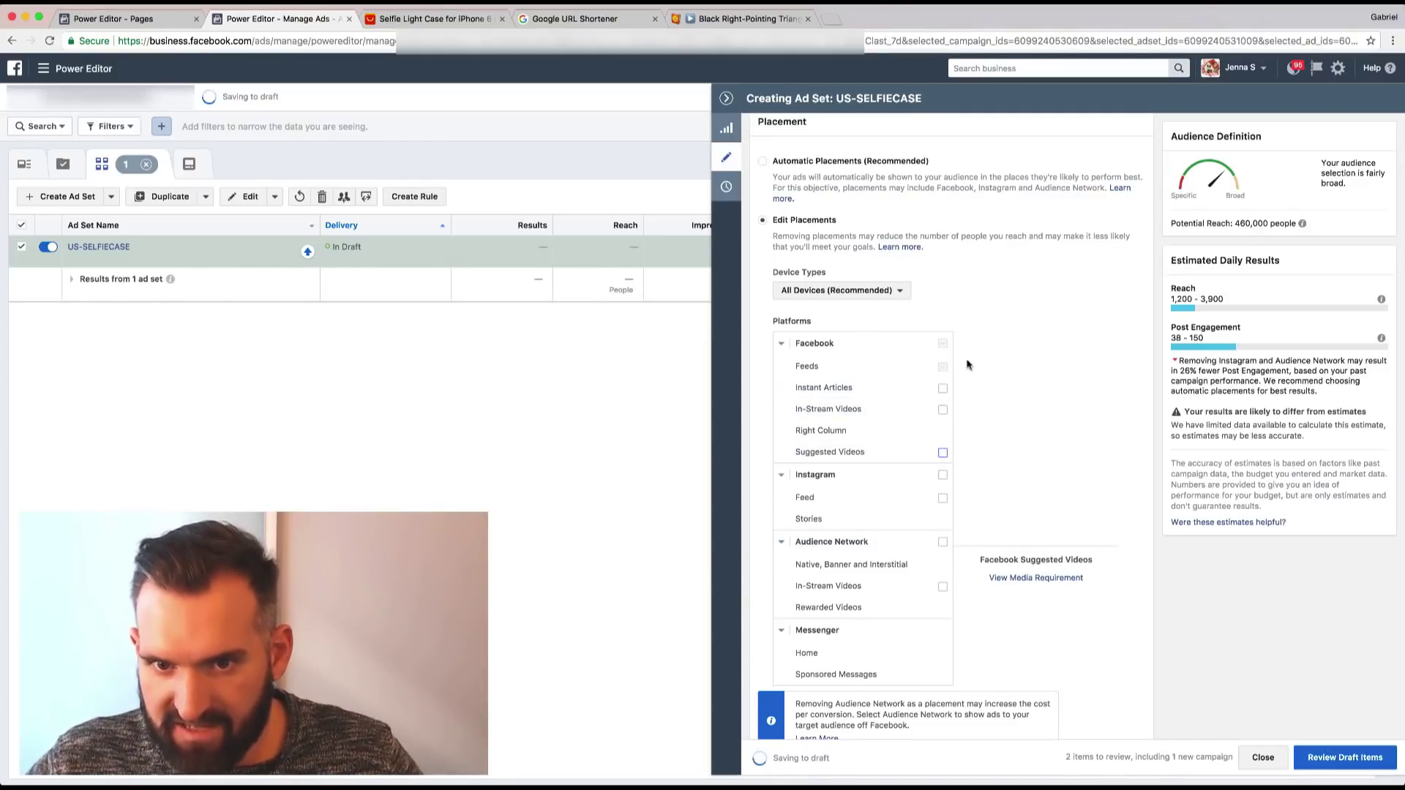
Set the device types to Mobile Only and exclude every available placement except Facebook Feeds.
{"action": "left_click", "coordinate": [871, 291]}
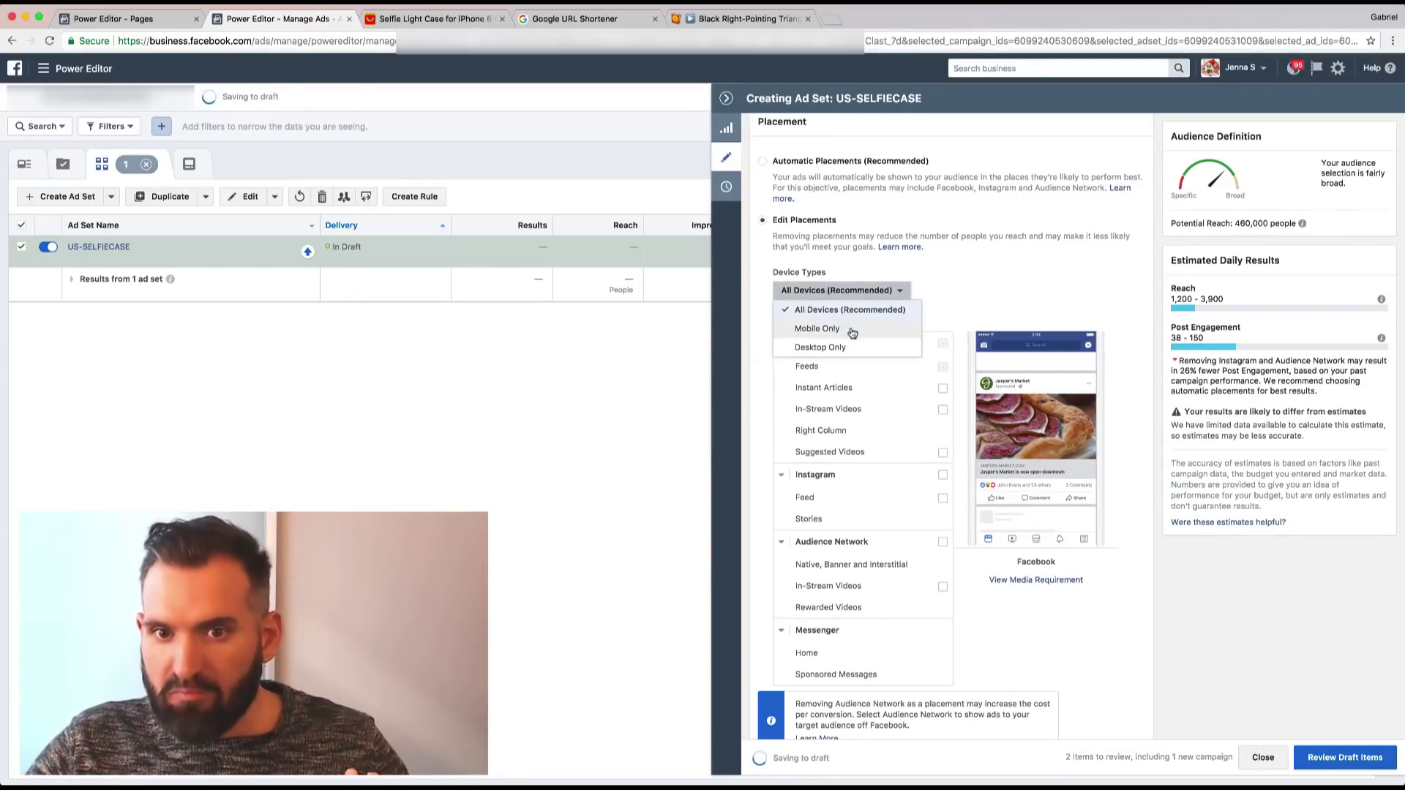
{"action": "left_click", "coordinate": [818, 329]}
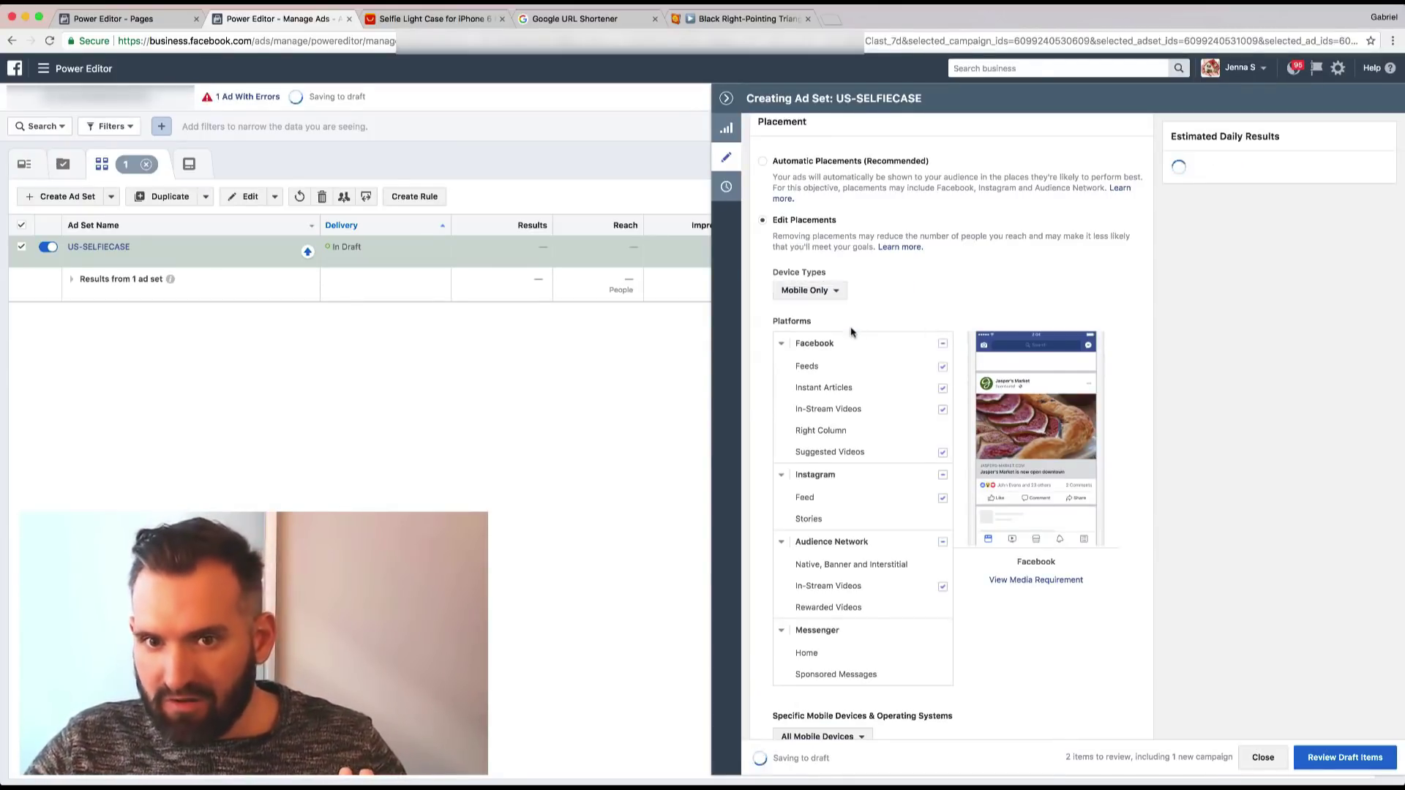
{"action": "left_click", "coordinate": [943, 388]}
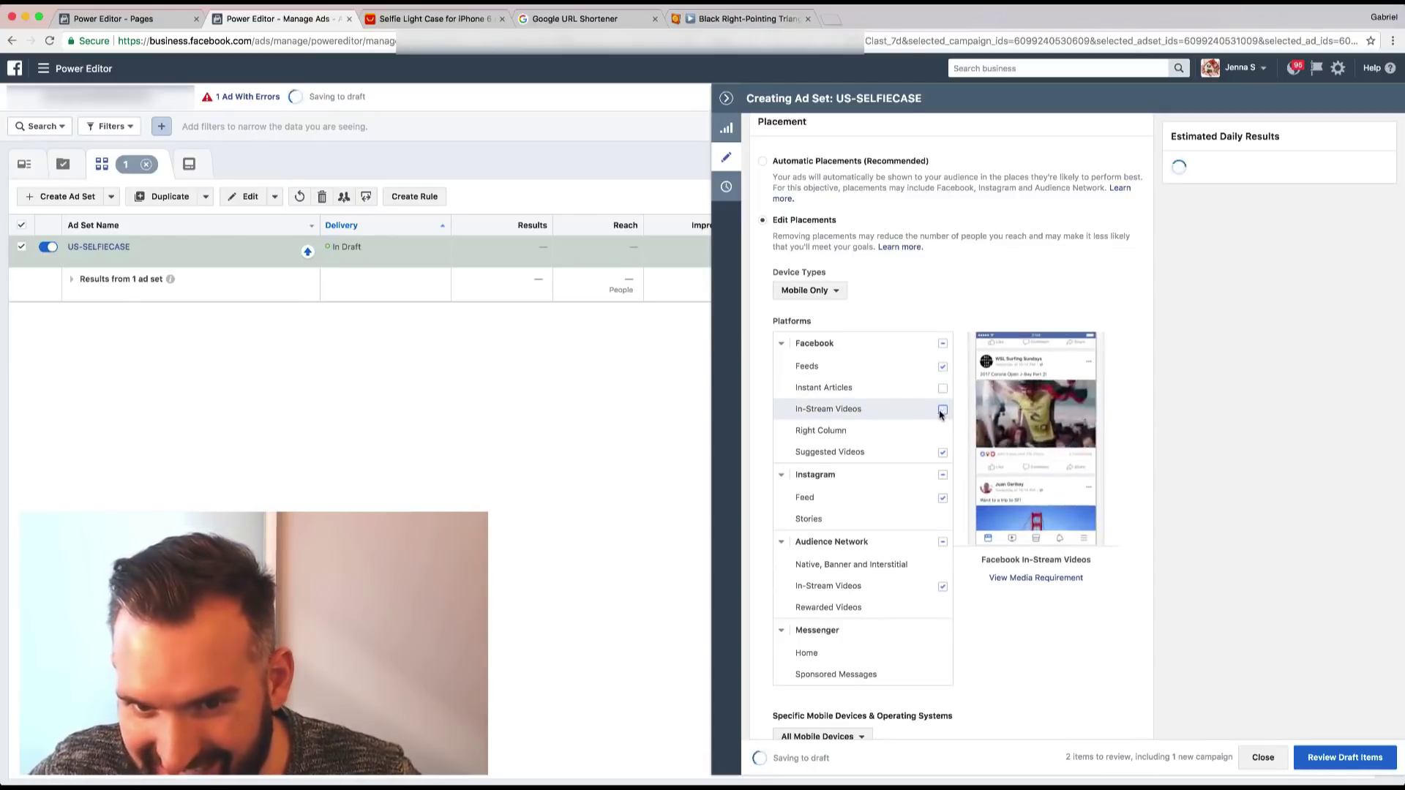
{"action": "left_click", "coordinate": [943, 409]}
{"action": "left_click", "coordinate": [942, 453]}
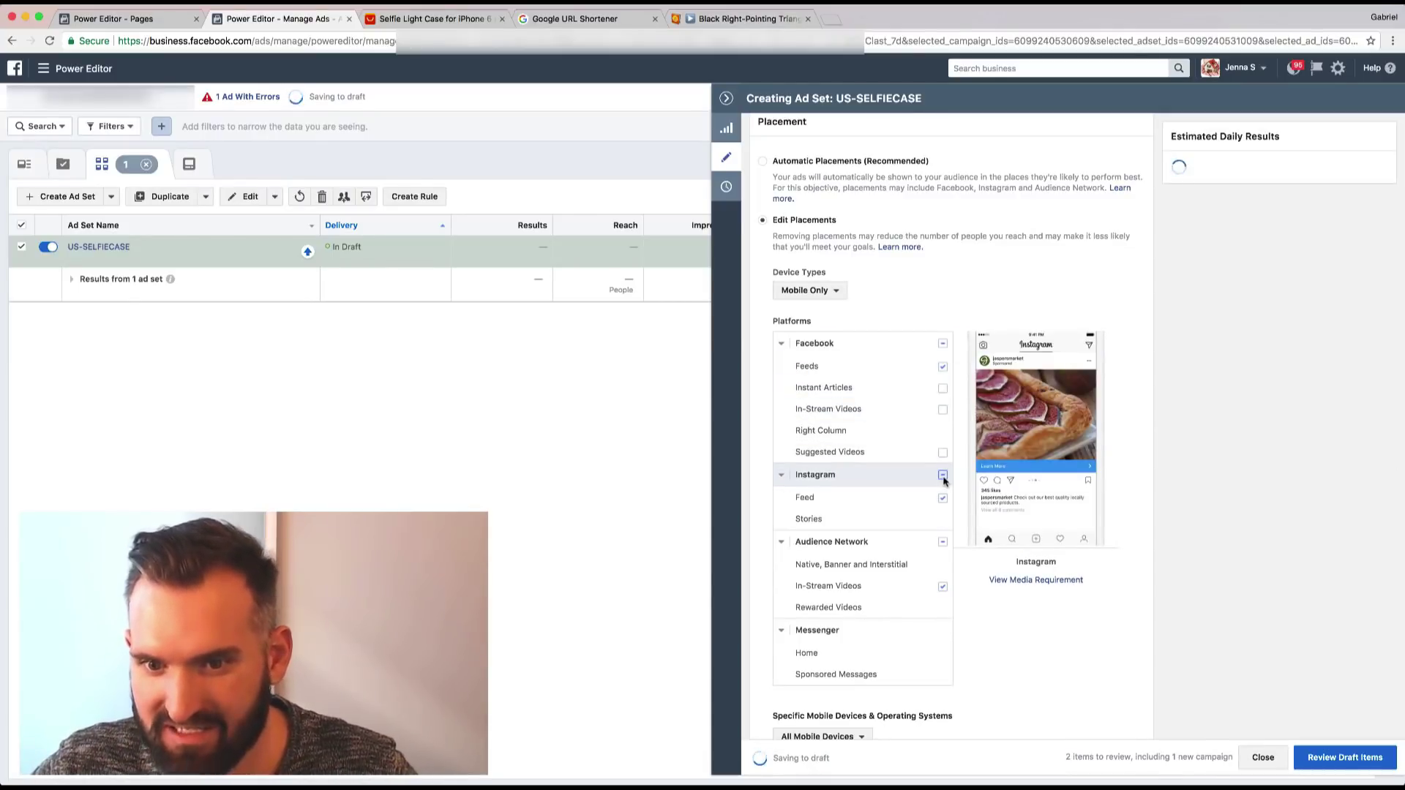
{"action": "left_click", "coordinate": [943, 475]}
{"action": "left_click", "coordinate": [943, 543]}
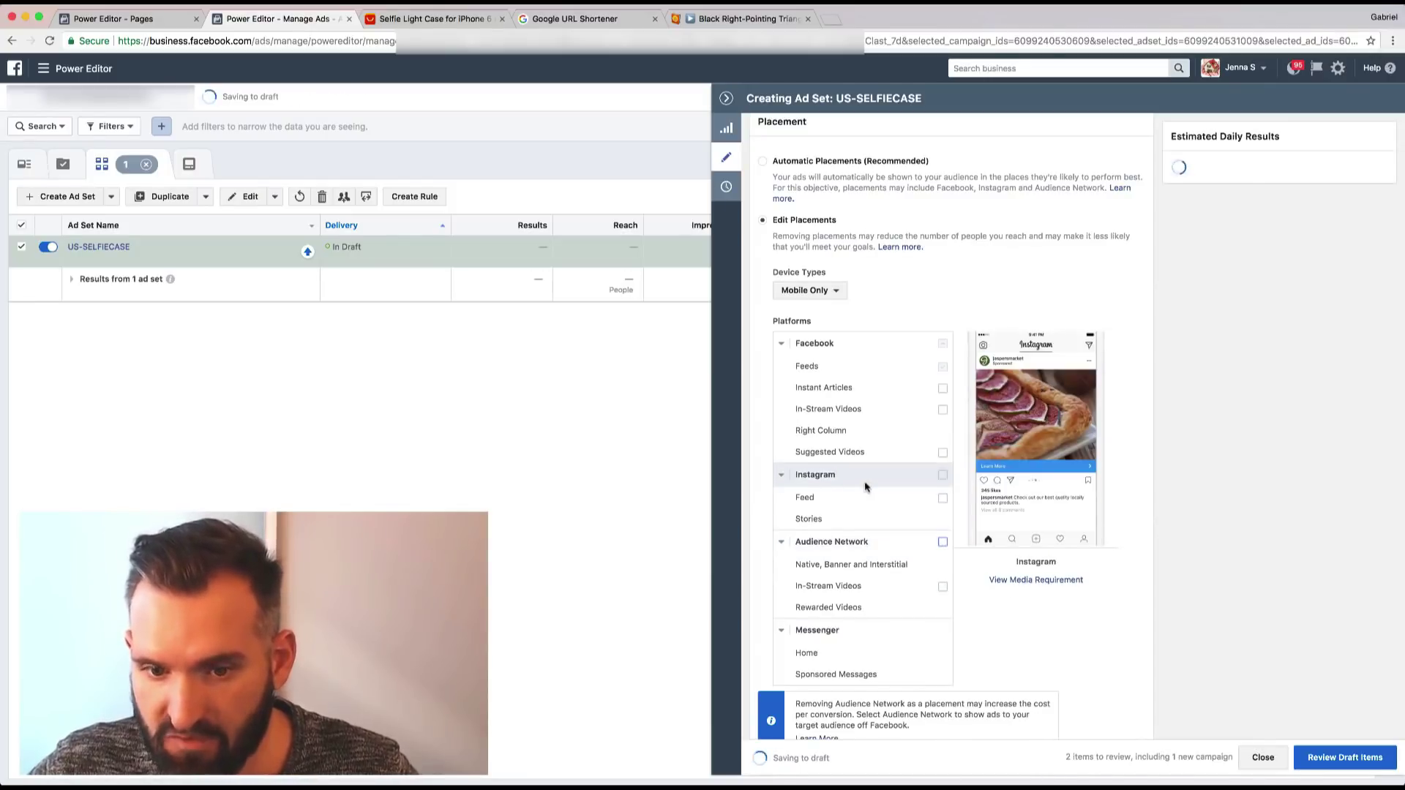
Restrict the mobile devices to iOS Devices Only and remove iPads and iPods from the included devices.
{"action": "scroll", "coordinate": [866, 484], "scroll_direction": "down", "scroll_amount": 2}
{"action": "scroll", "coordinate": [865, 487], "scroll_direction": "down", "scroll_amount": 4}
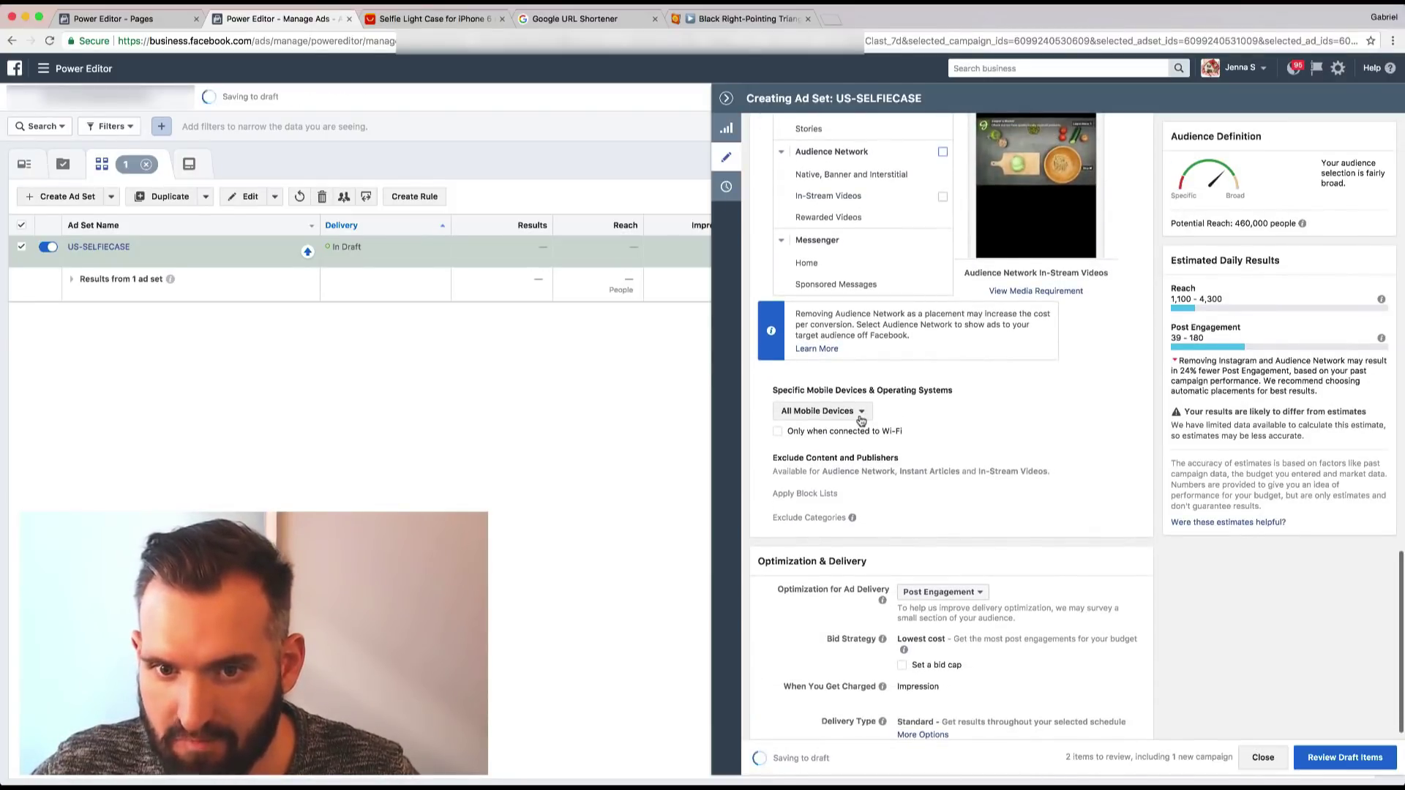
{"action": "left_click", "coordinate": [818, 414]}
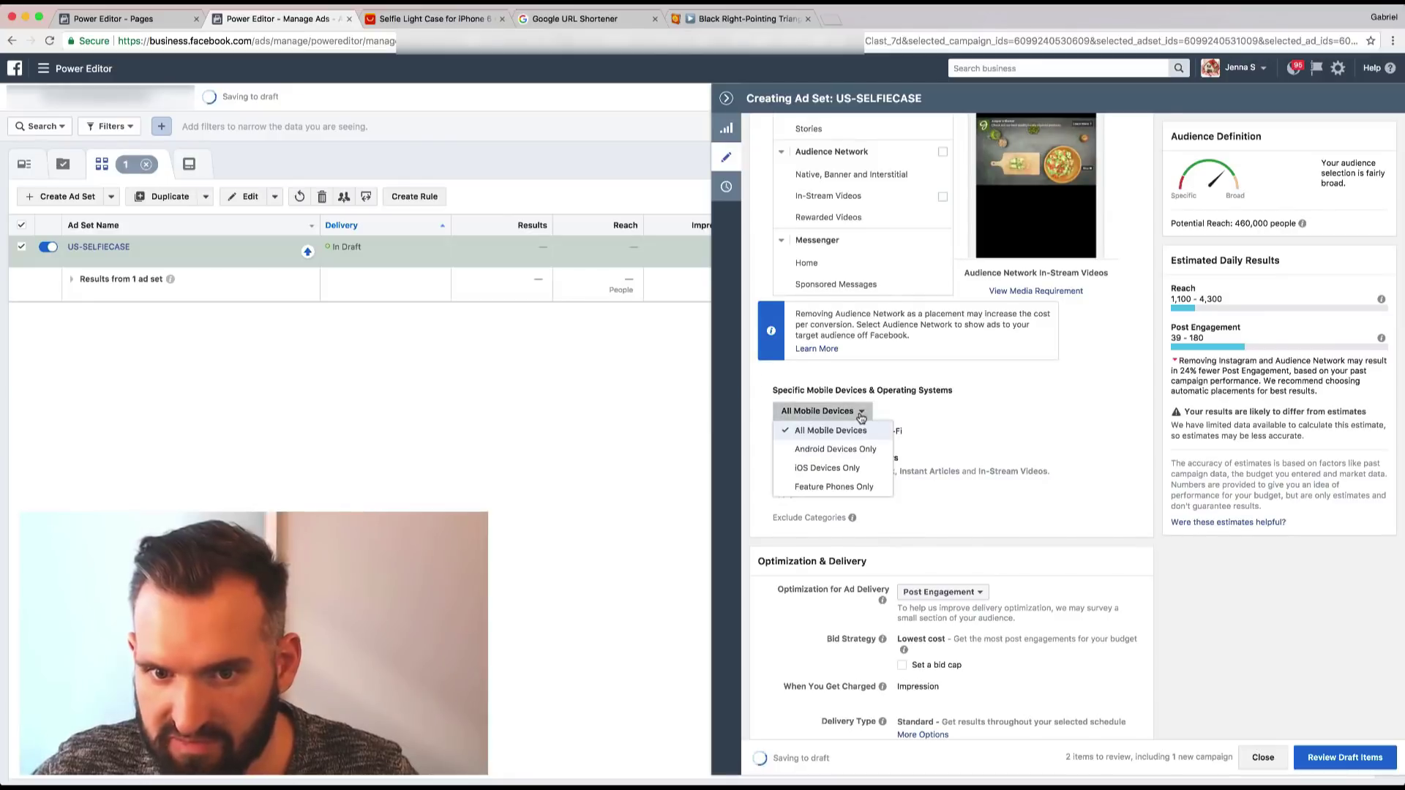
{"action": "left_click", "coordinate": [851, 469]}
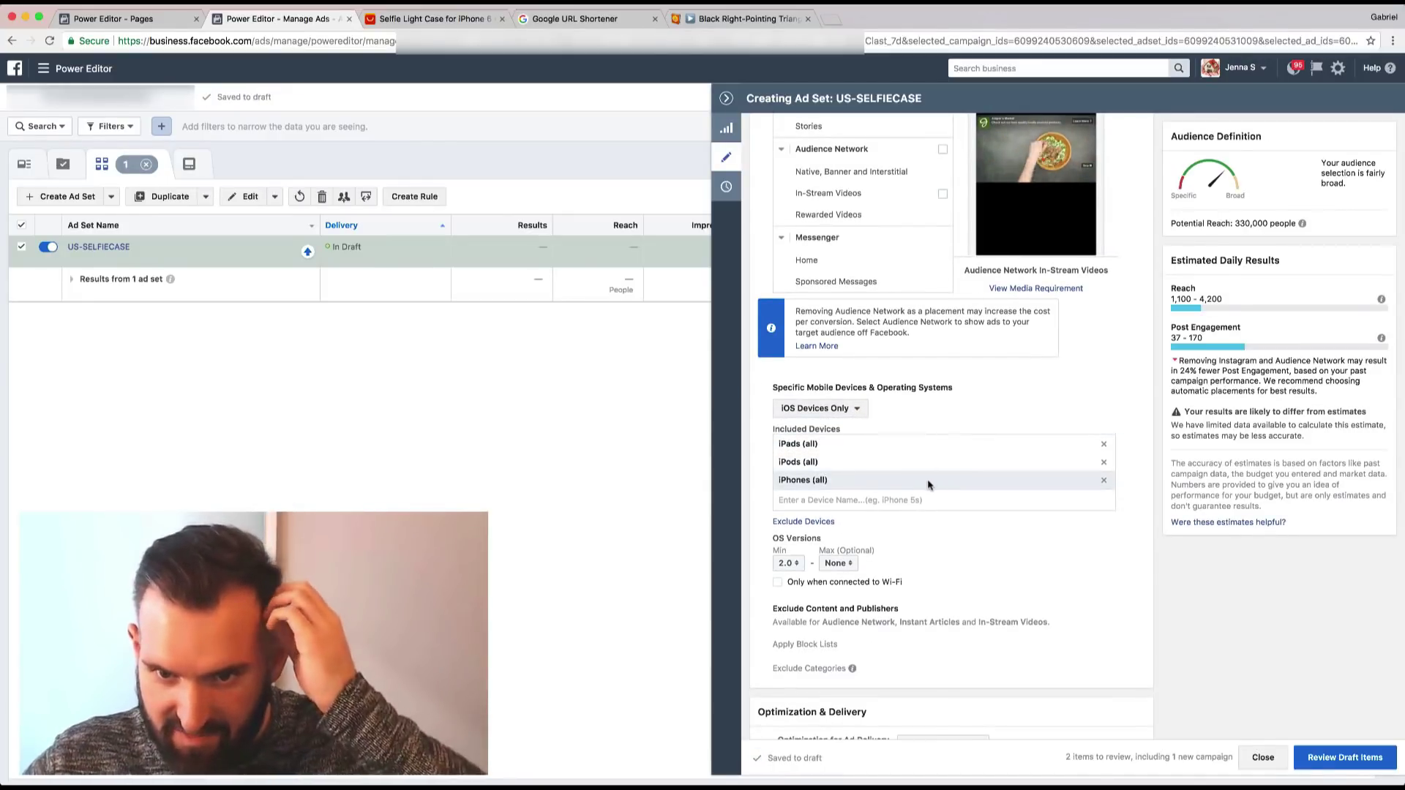
{"action": "left_click", "coordinate": [1105, 445]}
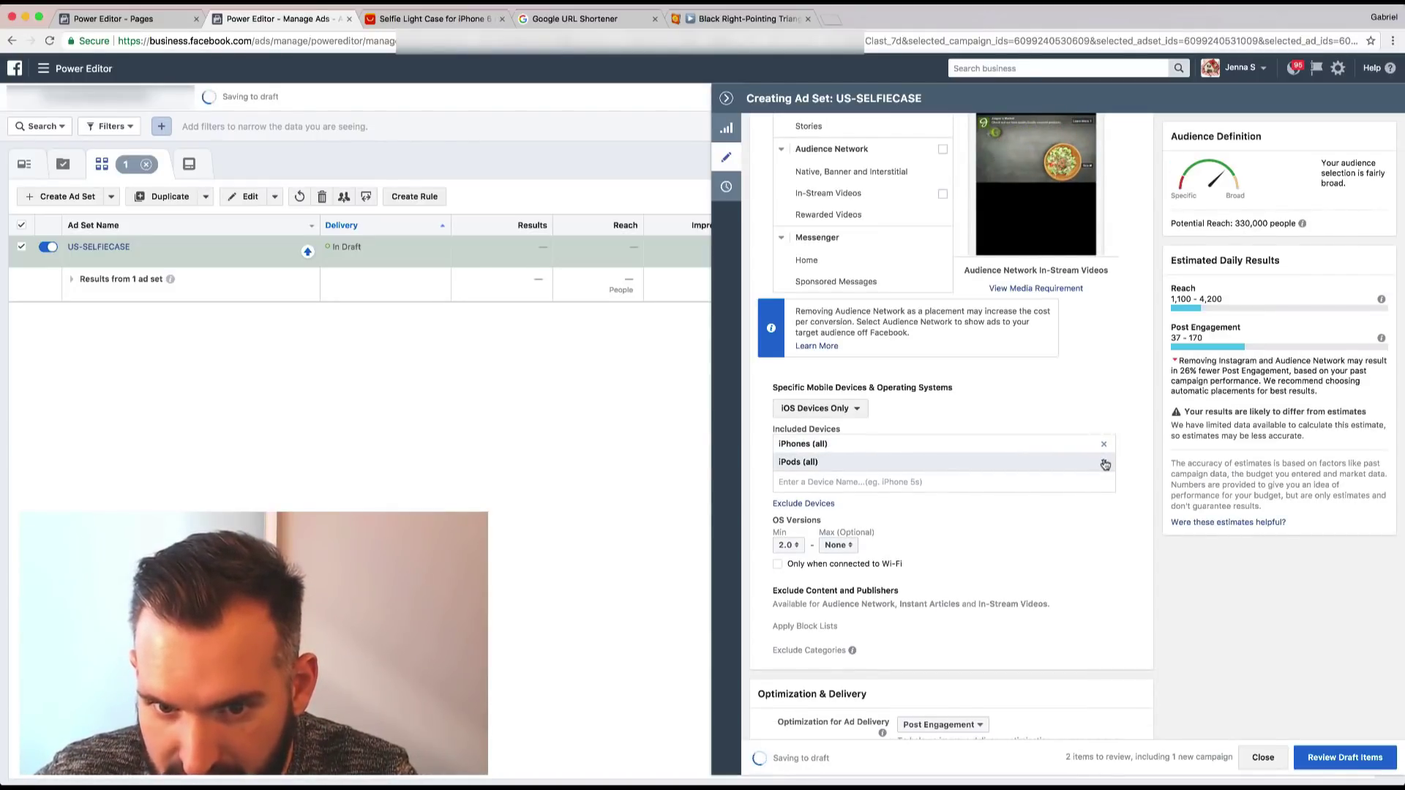
{"action": "left_click", "coordinate": [1104, 463]}
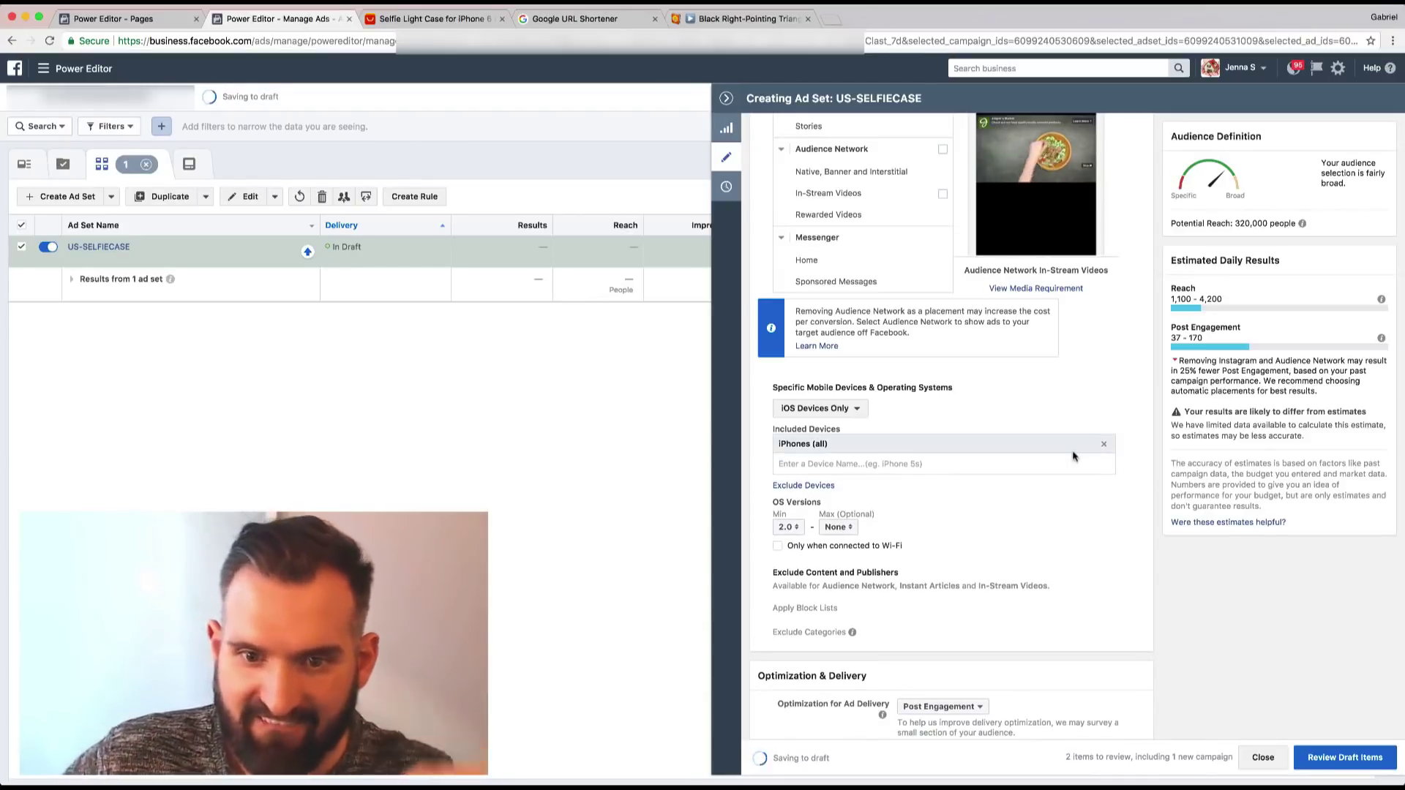
Set the minimum iOS version to 5.0 and review the Optimization & Delivery settings.
{"action": "left_click", "coordinate": [790, 527]}
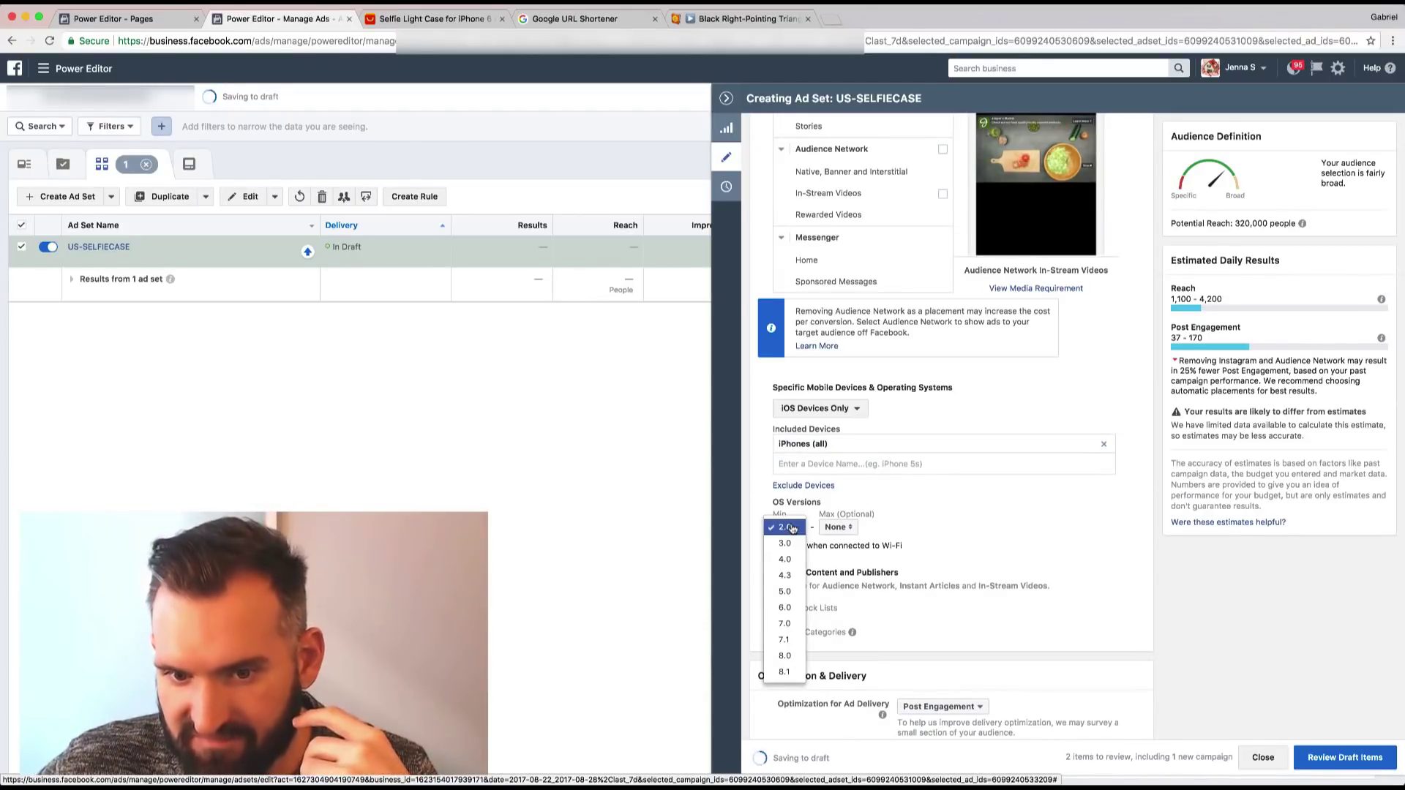
{"action": "left_click", "coordinate": [786, 591]}
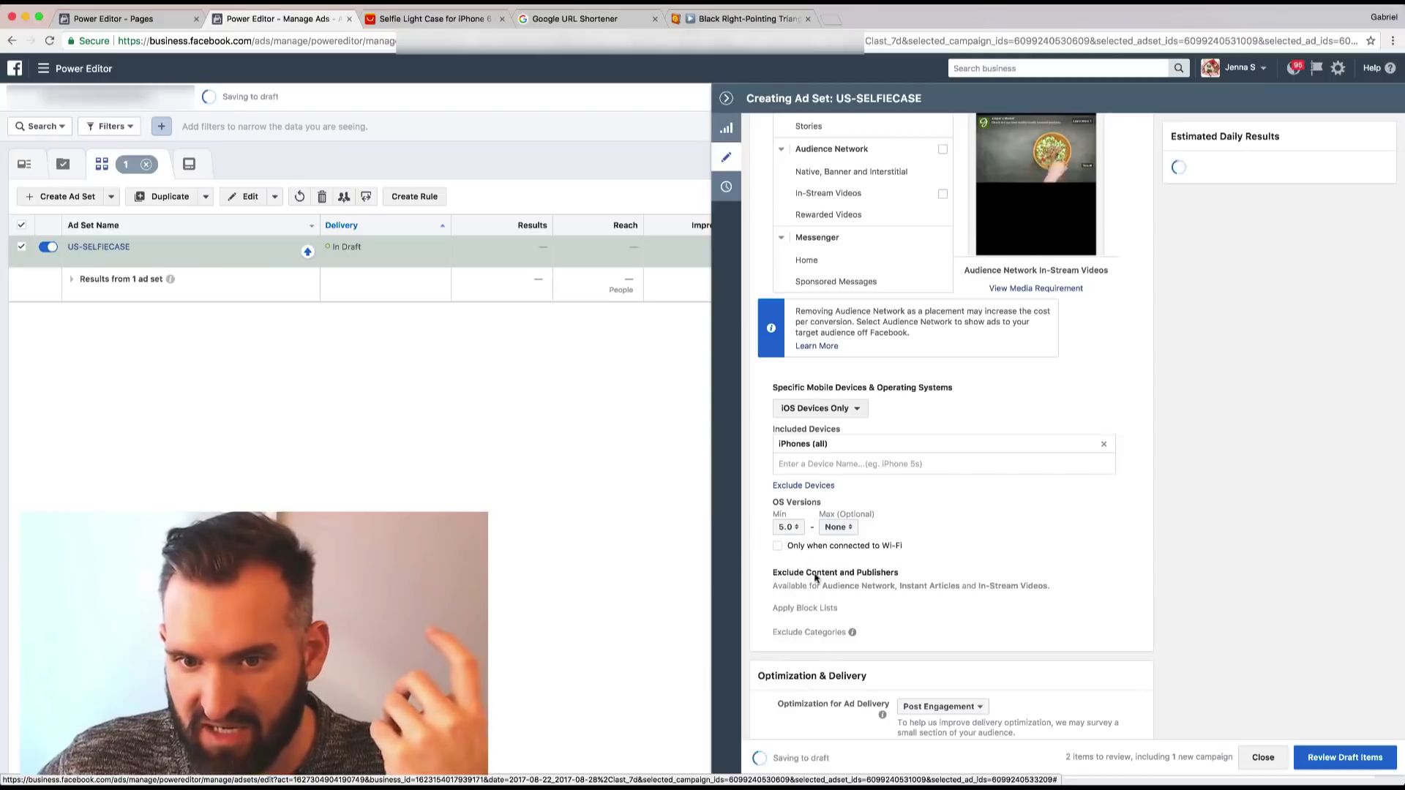
{"action": "scroll", "coordinate": [925, 518], "scroll_direction": "down", "scroll_amount": 3}
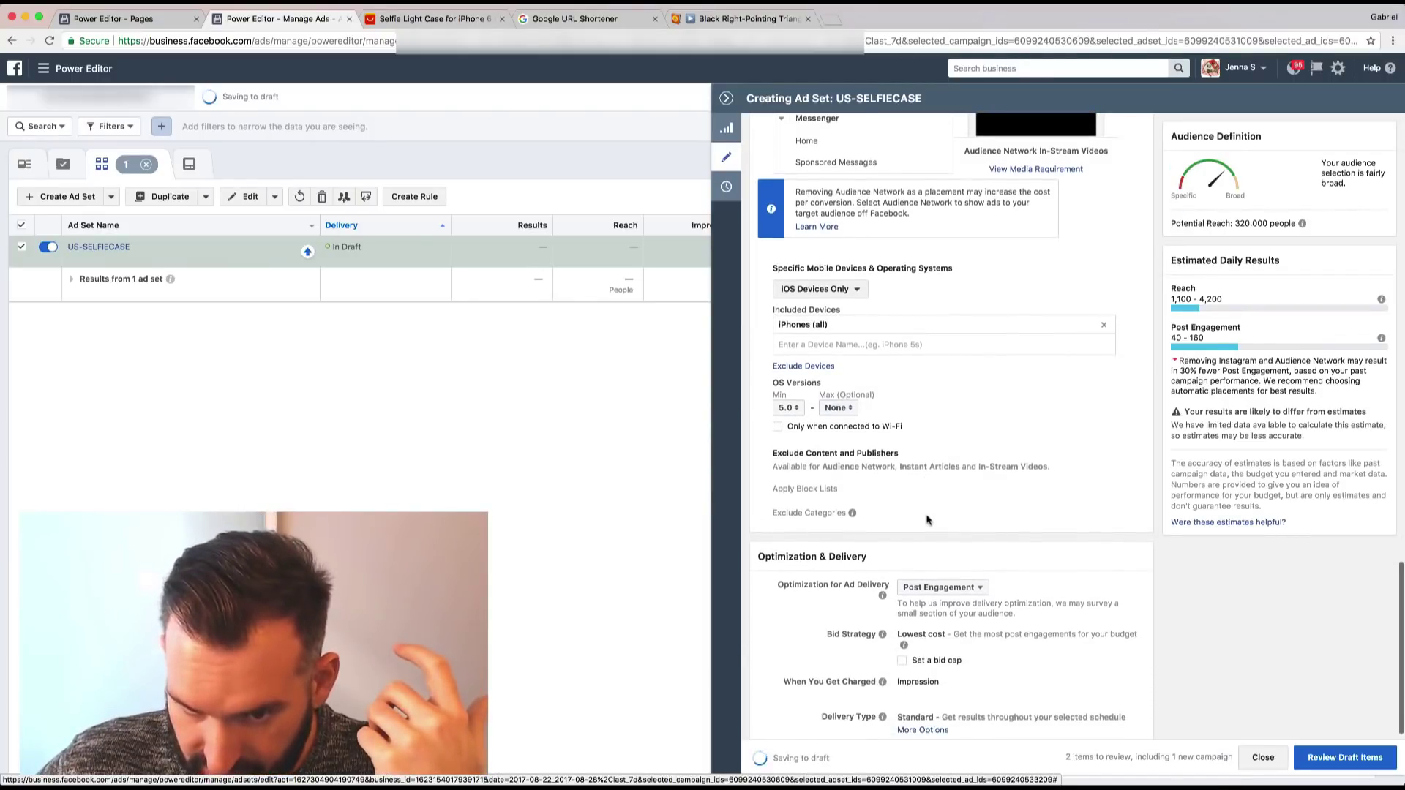
{"action": "scroll", "coordinate": [926, 520], "scroll_direction": "down", "scroll_amount": 1}
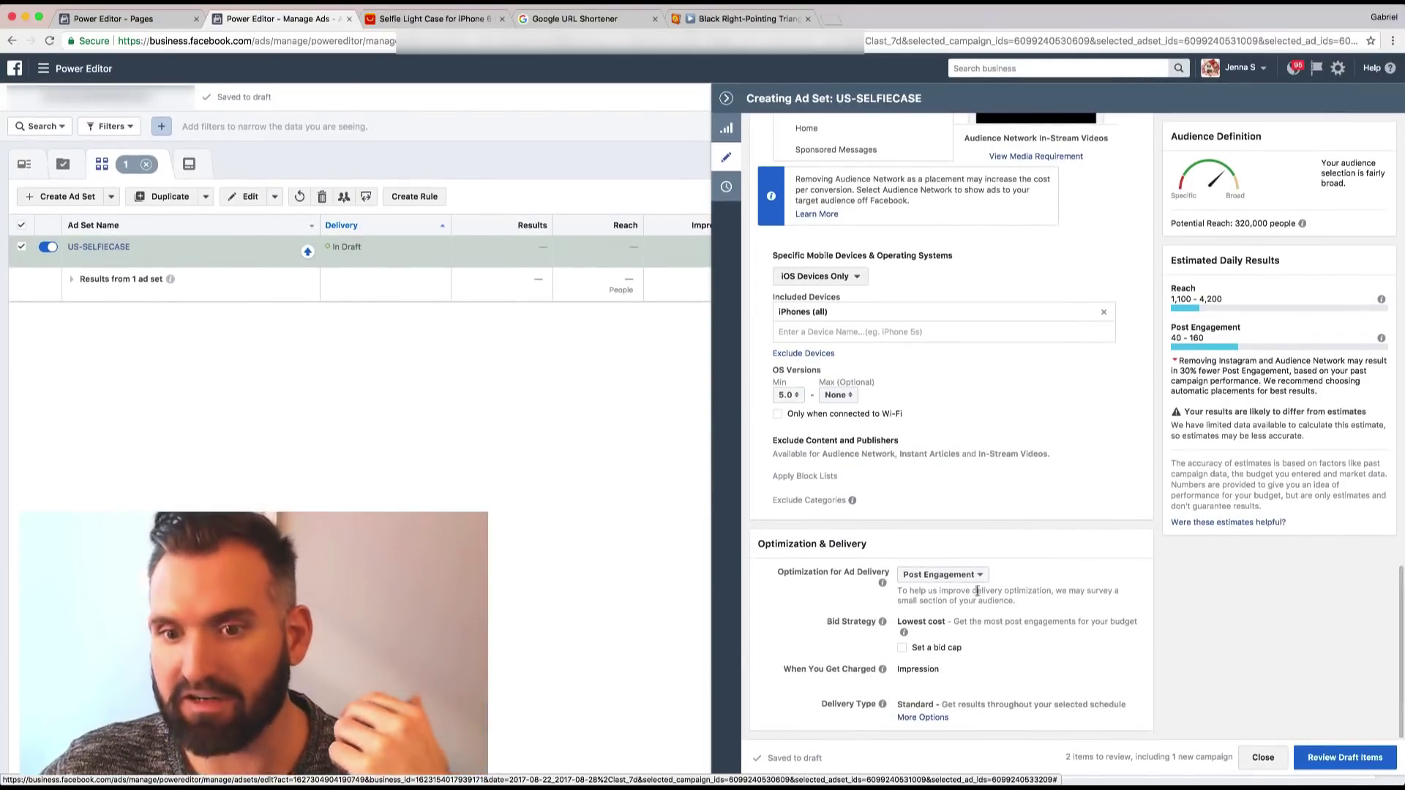
{"action": "mouse_move", "coordinate": [865, 634]}
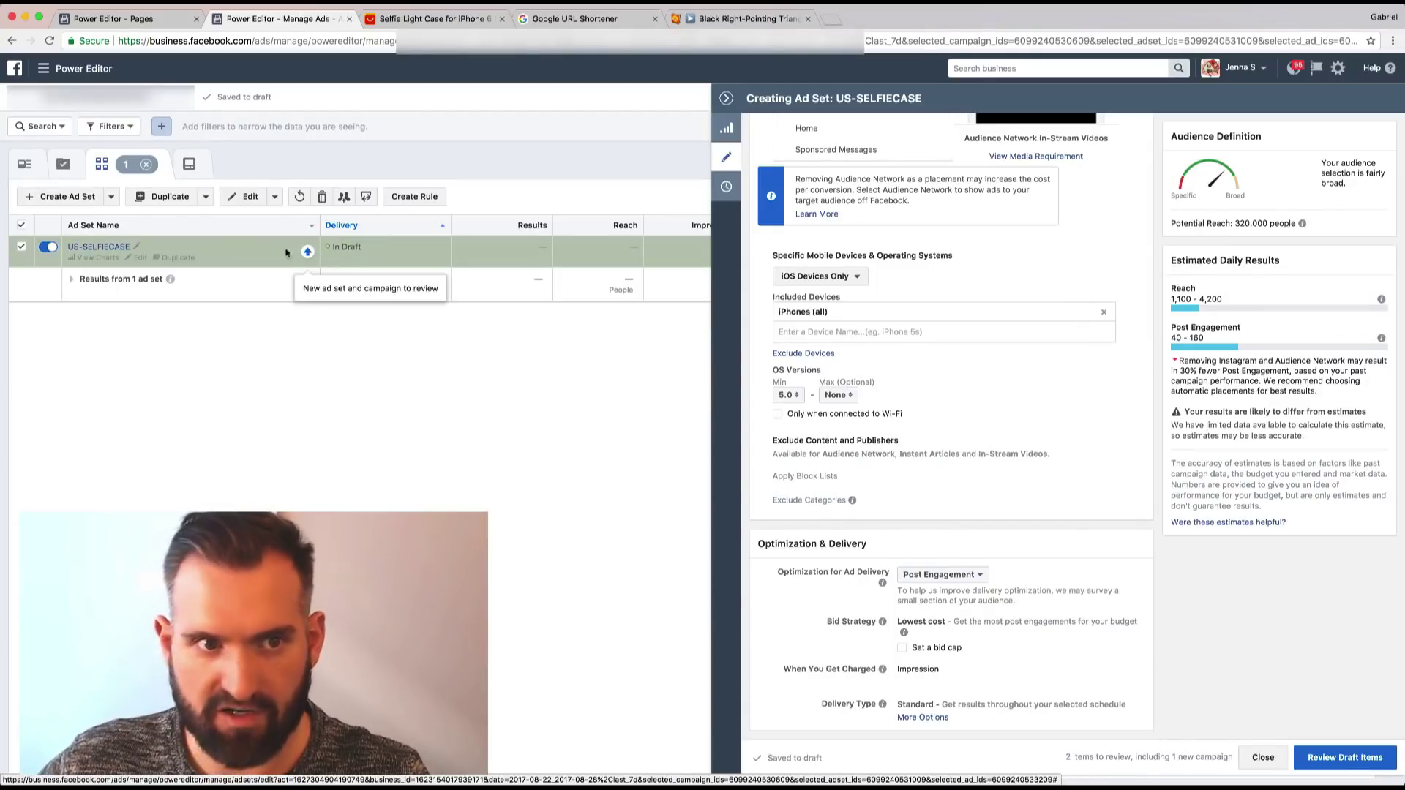
Copy the targeted interest's name, rename the ad set as US-SELFIECASE-Kim Kardashian: Hollywood, and close its editor.
{"action": "scroll", "coordinate": [1116, 409], "scroll_direction": "up", "scroll_amount": 7}
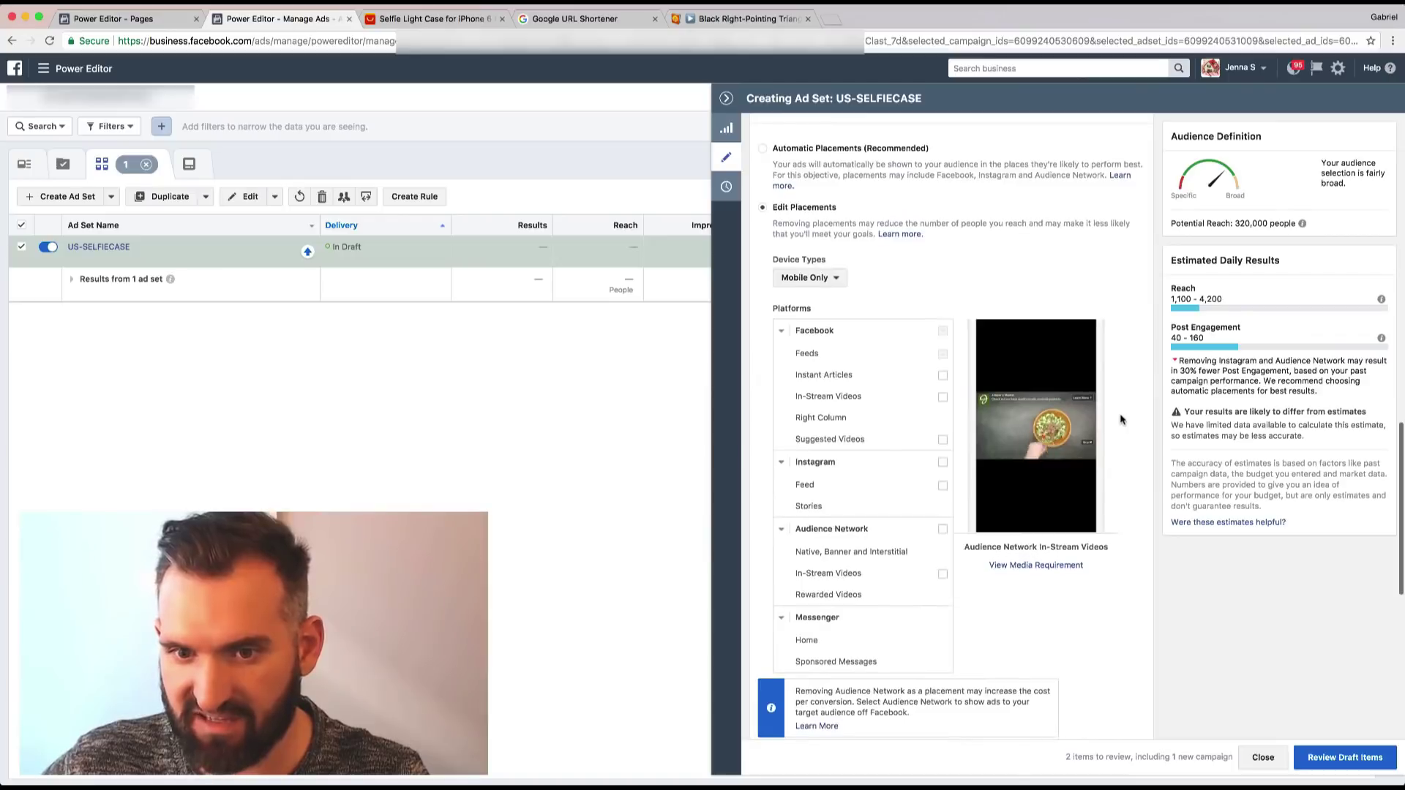
{"action": "scroll", "coordinate": [1121, 418], "scroll_direction": "up", "scroll_amount": 6}
{"action": "scroll", "coordinate": [1124, 419], "scroll_direction": "up", "scroll_amount": 2}
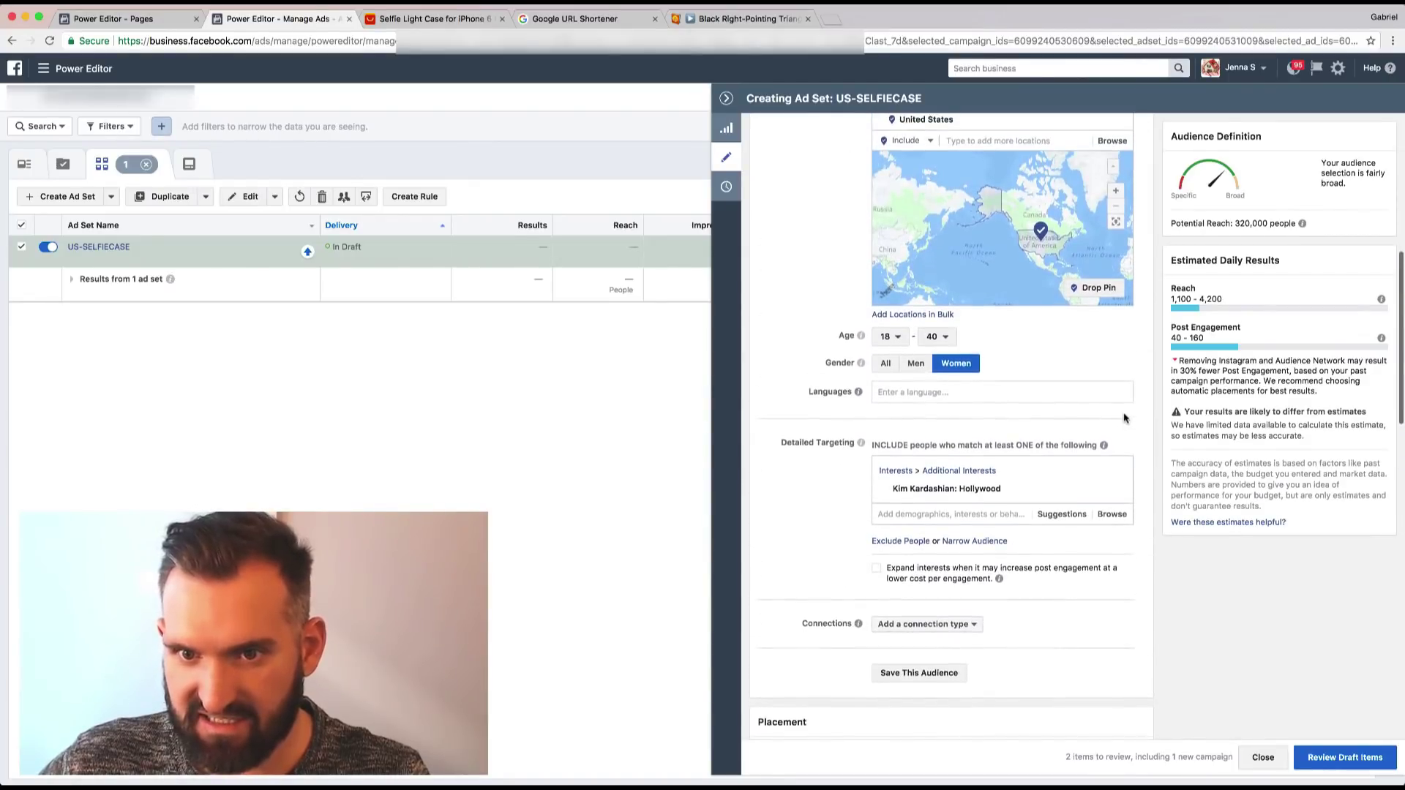
{"action": "mouse_move", "coordinate": [956, 492]}
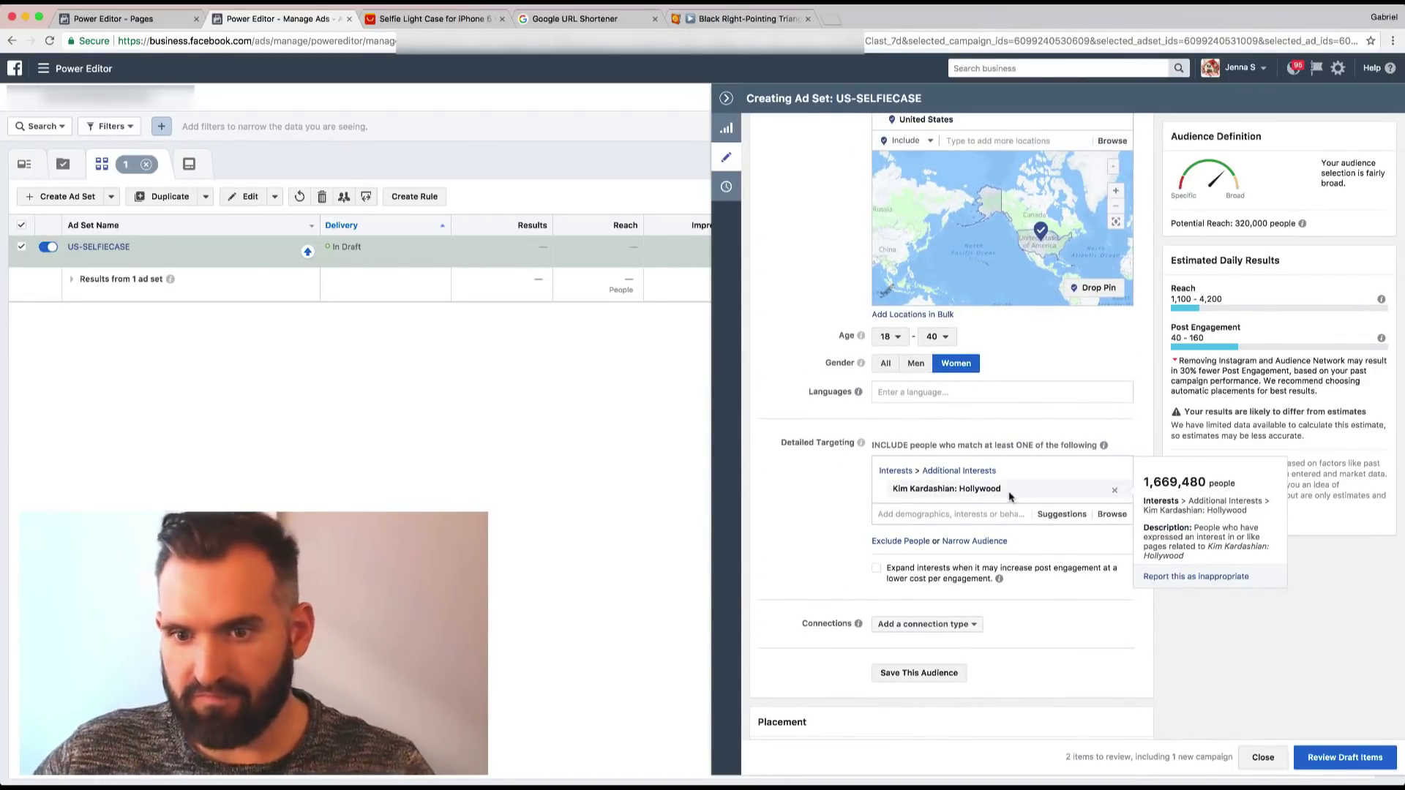
{"action": "left_click_drag", "start_coordinate": [991, 490], "coordinate": [898, 493]}
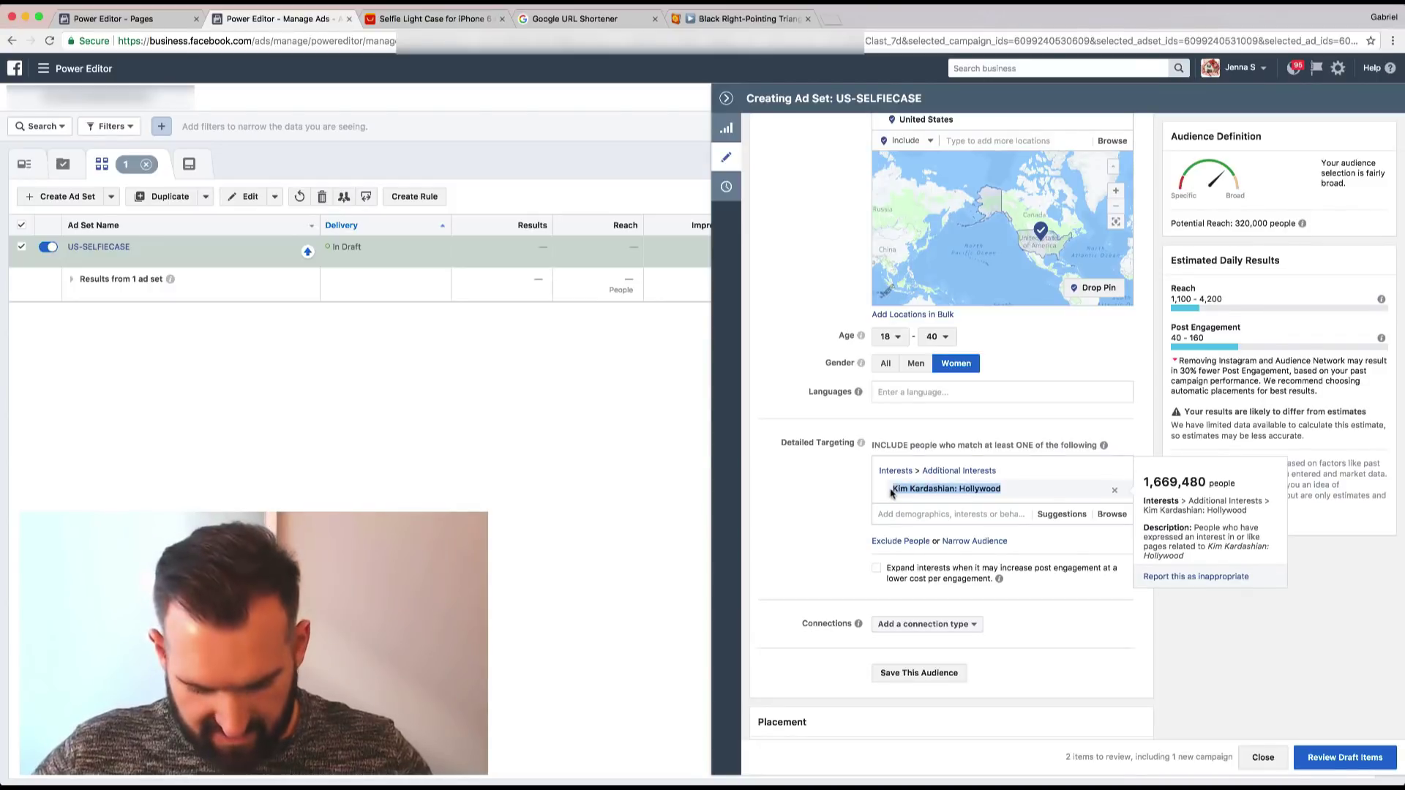
{"action": "scroll", "coordinate": [891, 493], "scroll_direction": "up", "scroll_amount": 10}
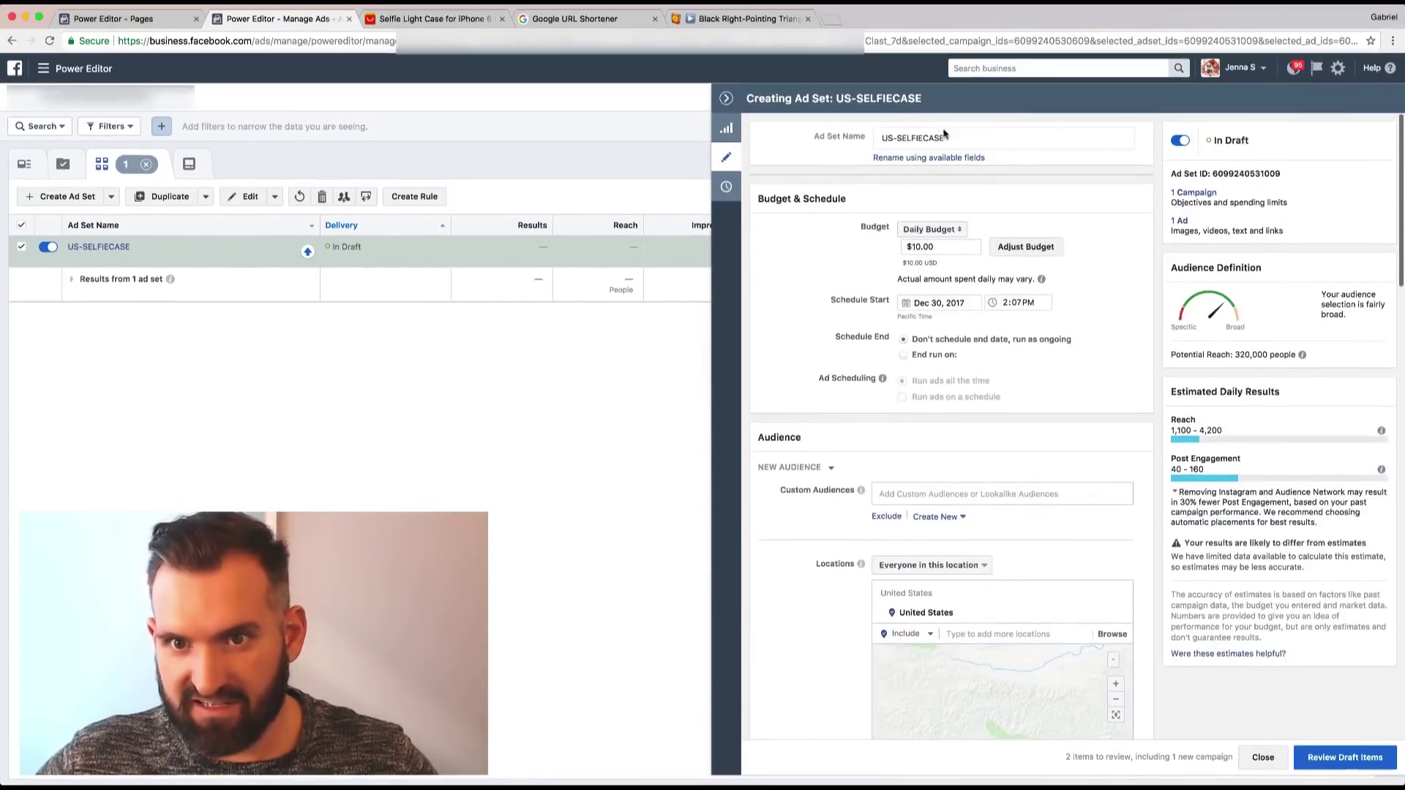
{"action": "left_click", "coordinate": [948, 137]}
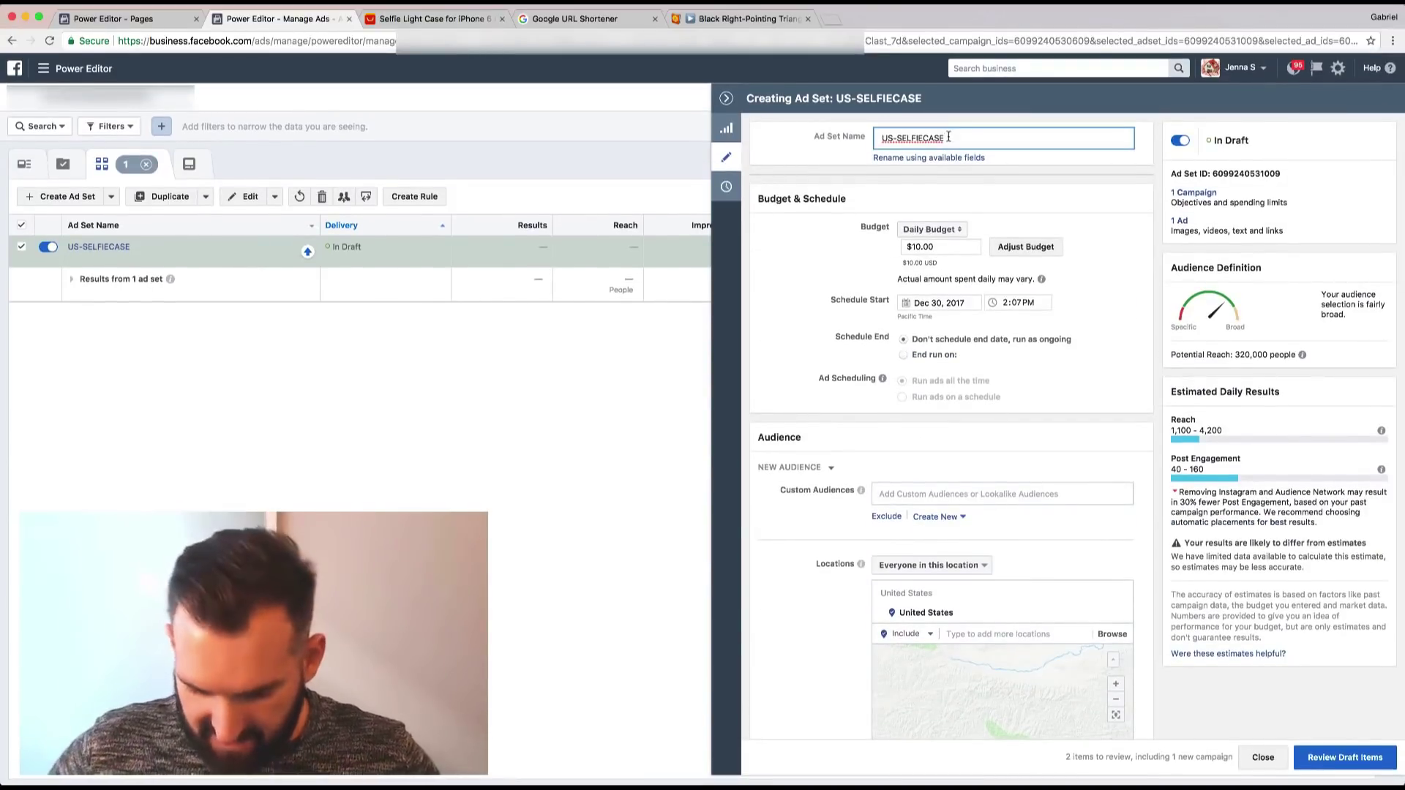
{"action": "type", "text": "-"}
{"action": "type", "text": "Kim Kardashian: Hollywood"}
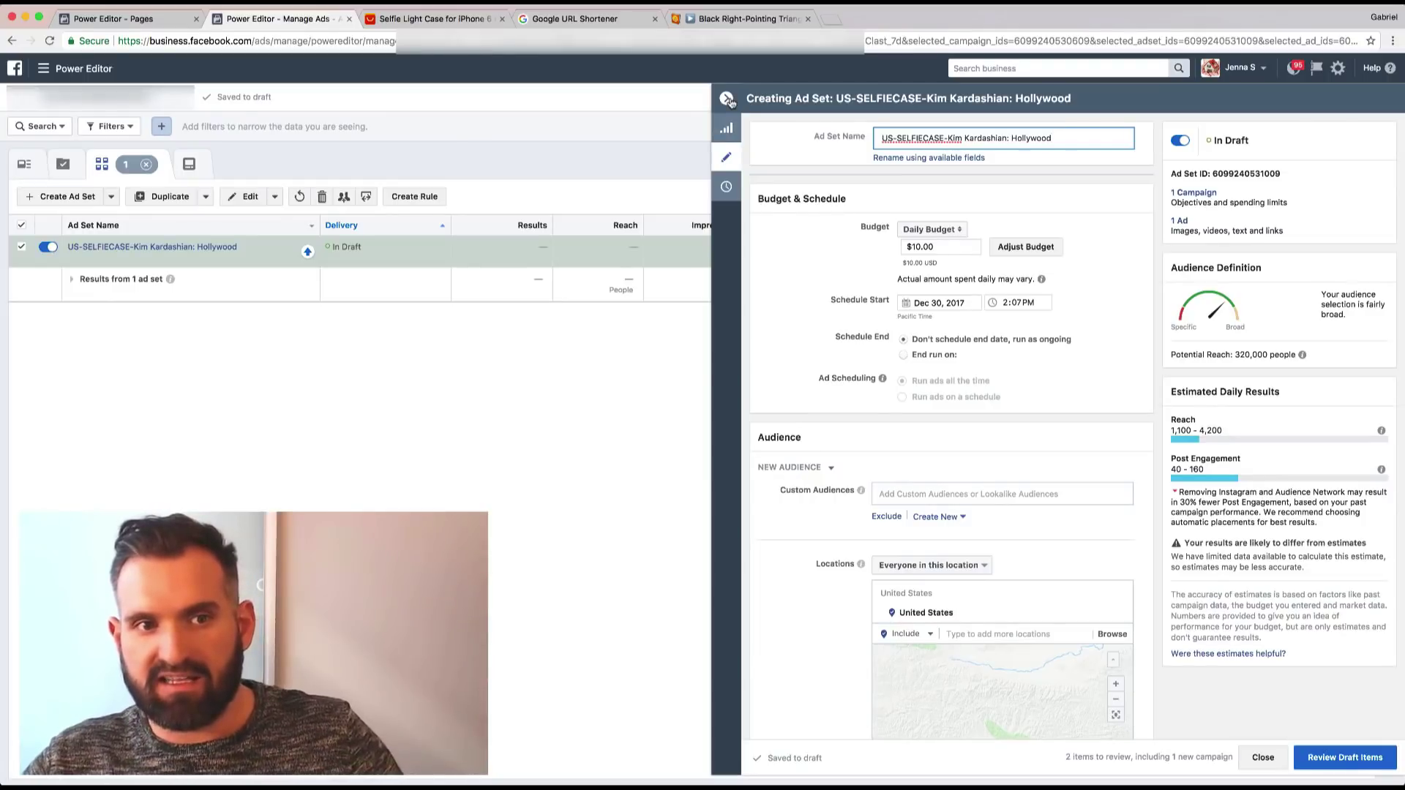
{"action": "left_click", "coordinate": [728, 99]}
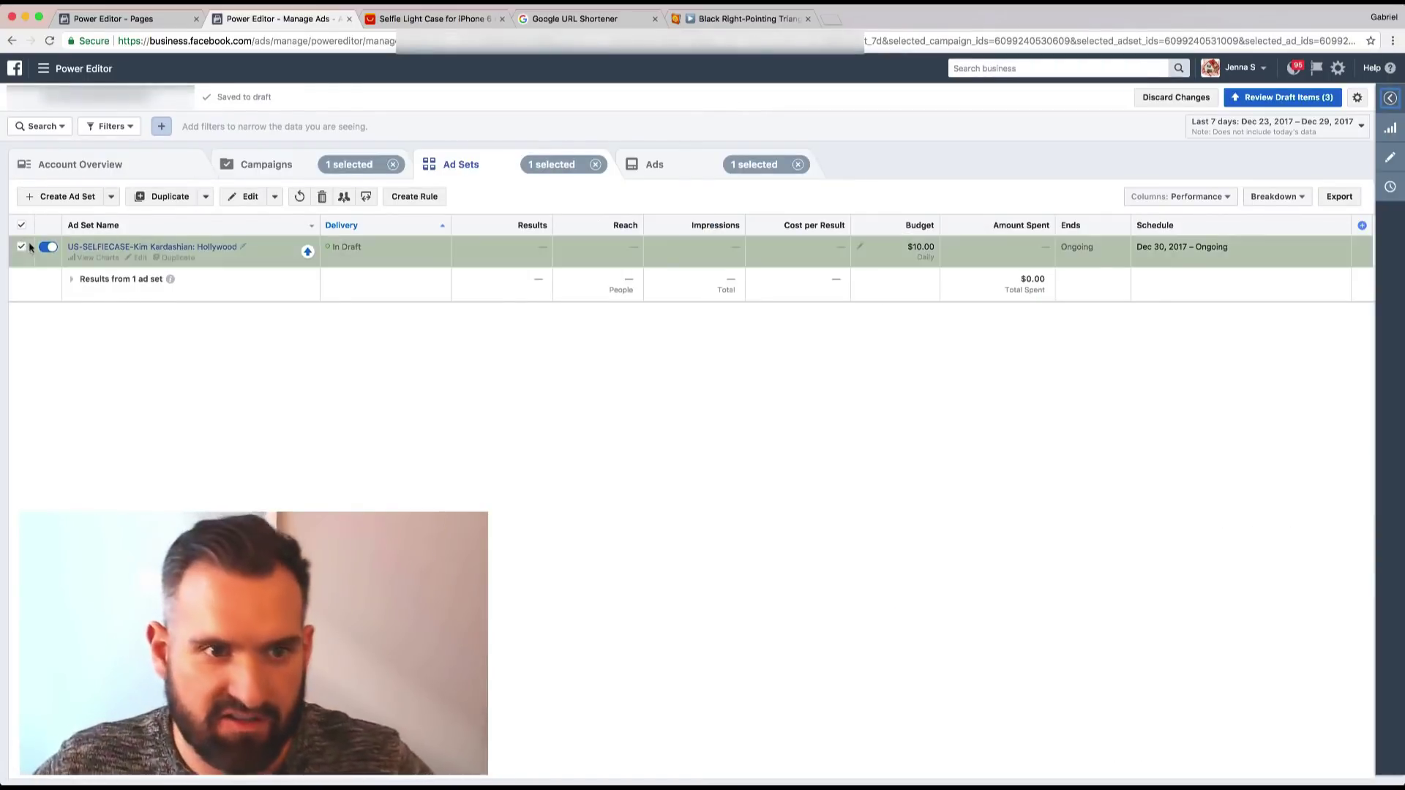
Duplicate the ad set once within its original campaign and remove the Kim Kardashian: Hollywood interest from the copy.
{"action": "left_click", "coordinate": [155, 201]}
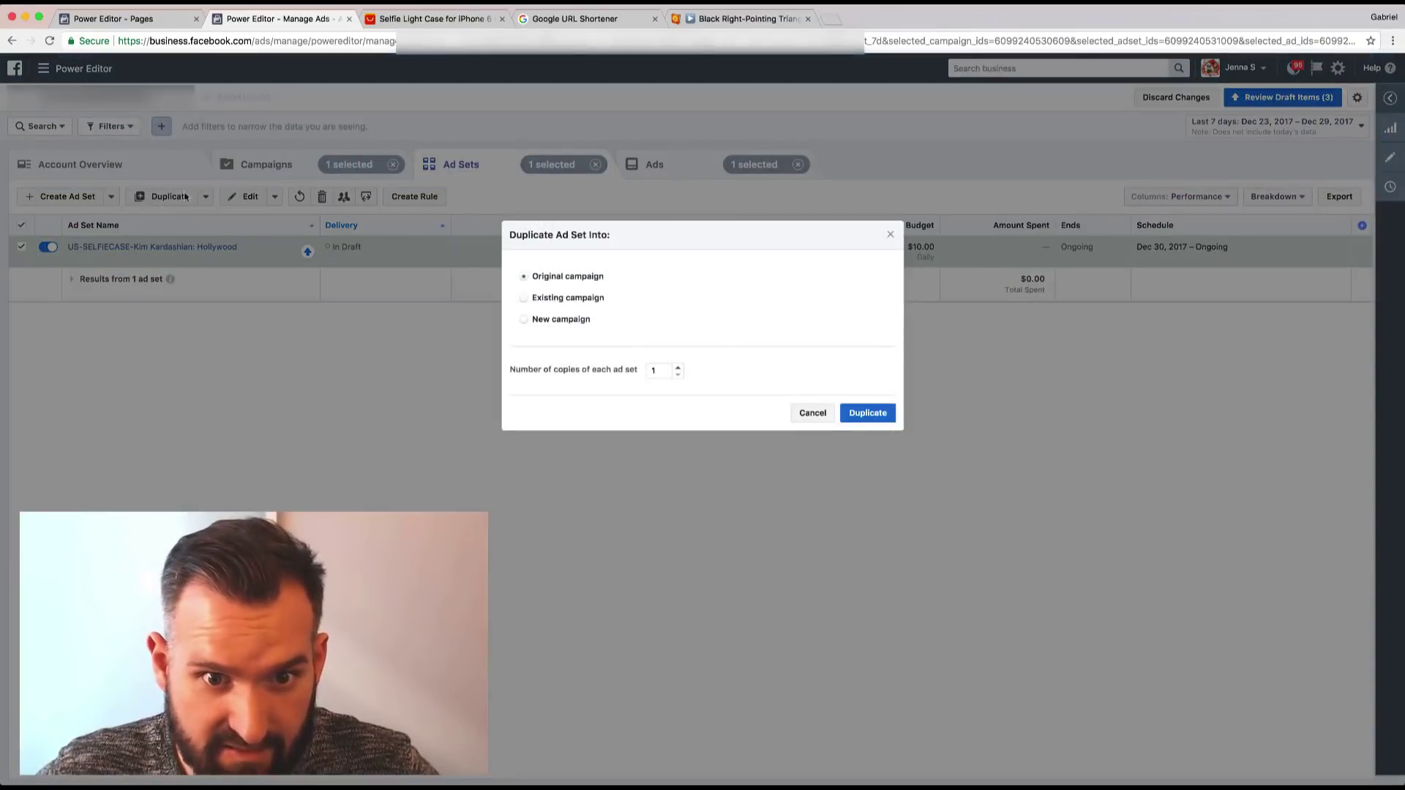
{"action": "left_click", "coordinate": [884, 415]}
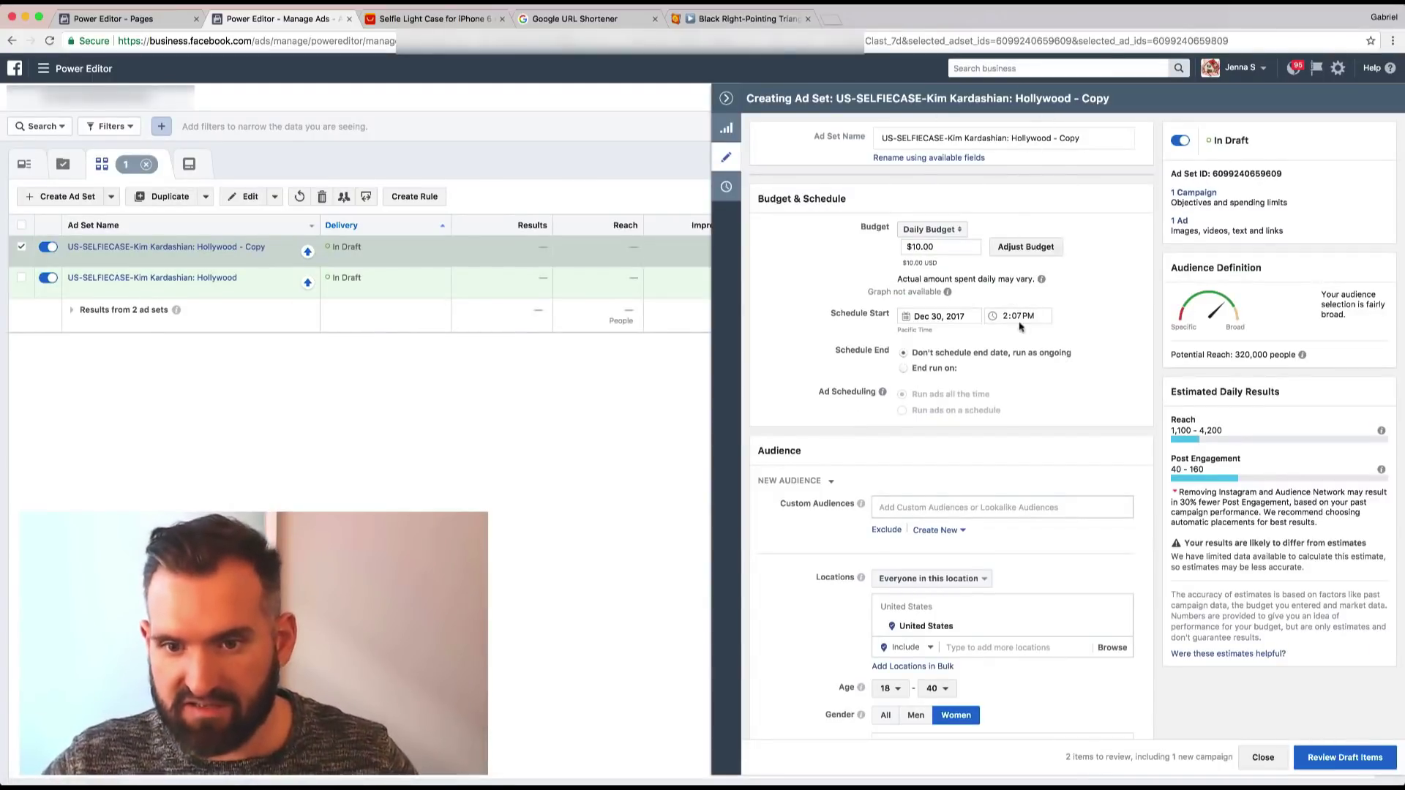
{"action": "scroll", "coordinate": [1025, 325], "scroll_direction": "down", "scroll_amount": 6}
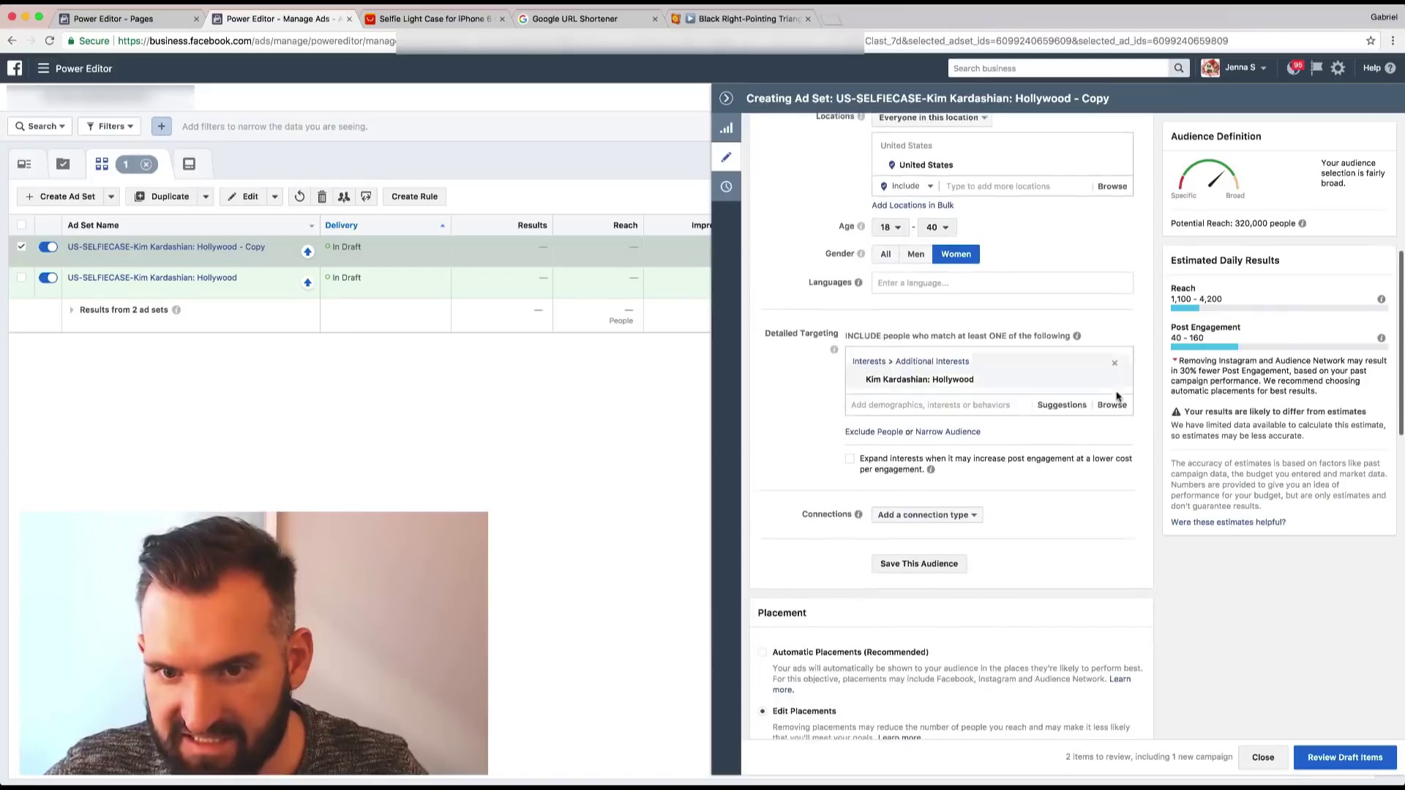
{"action": "left_click", "coordinate": [1115, 363]}
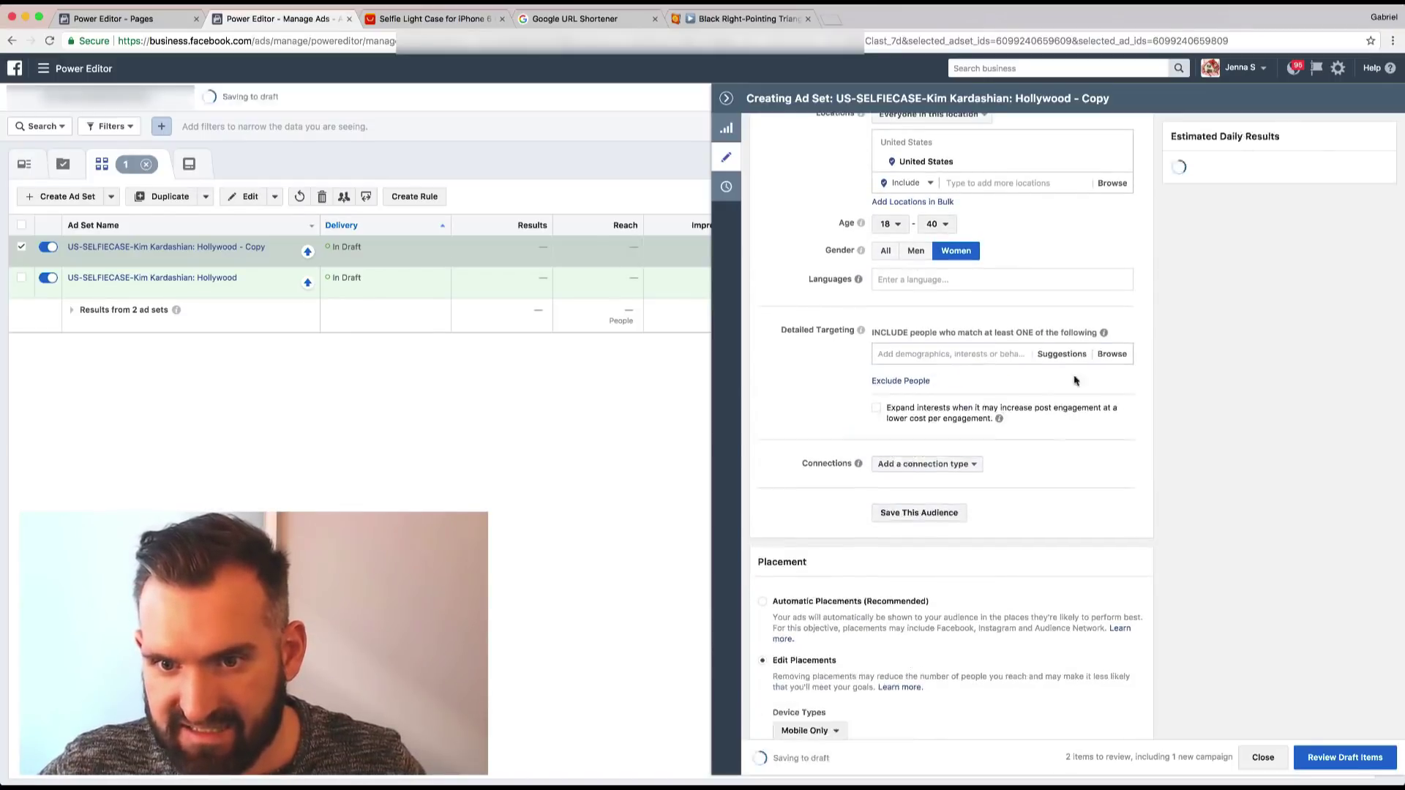
Search the detailed targeting for kylie, add the Kylie Cosmetics interest, and check the audience's potential reach.
{"action": "left_click", "coordinate": [940, 353]}
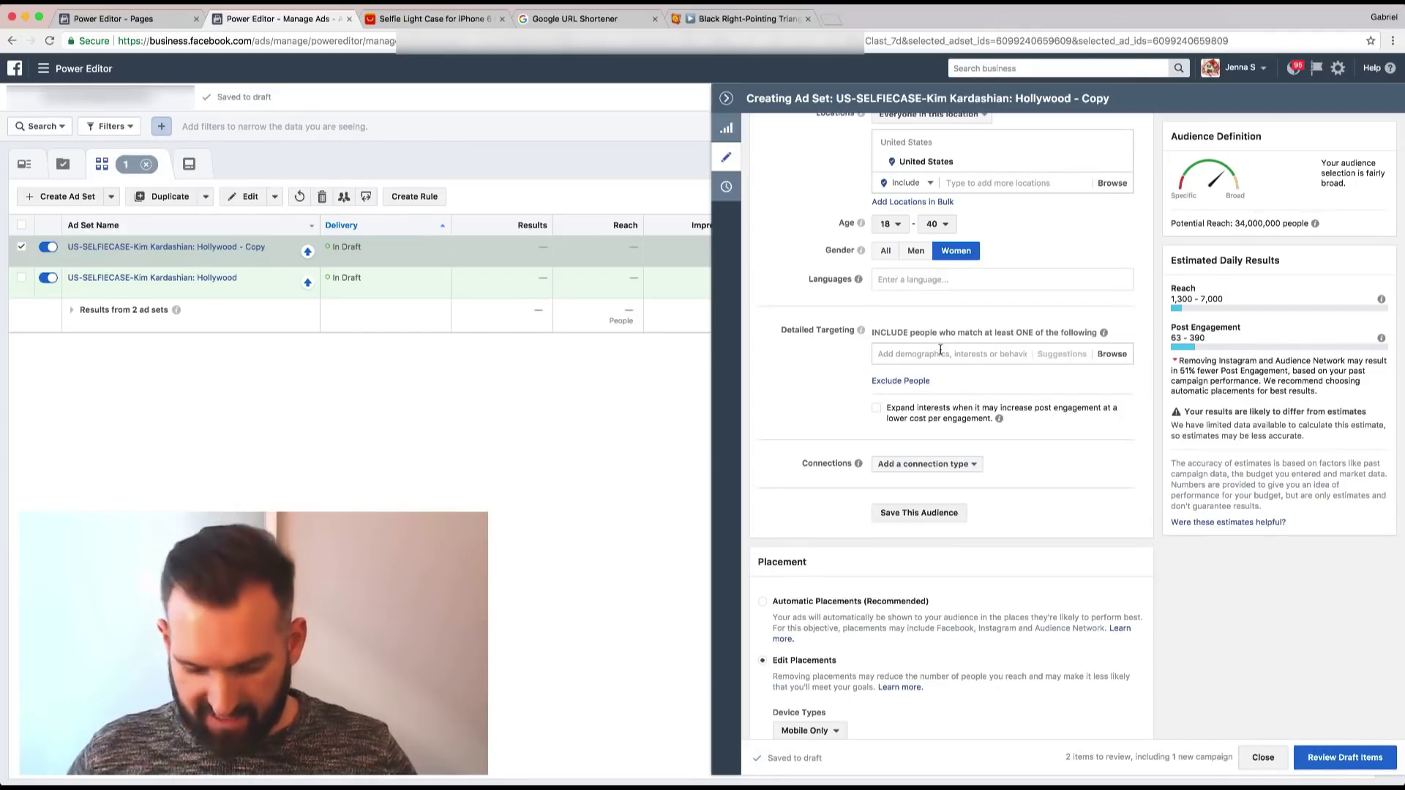
{"action": "type", "text": "kylie"}
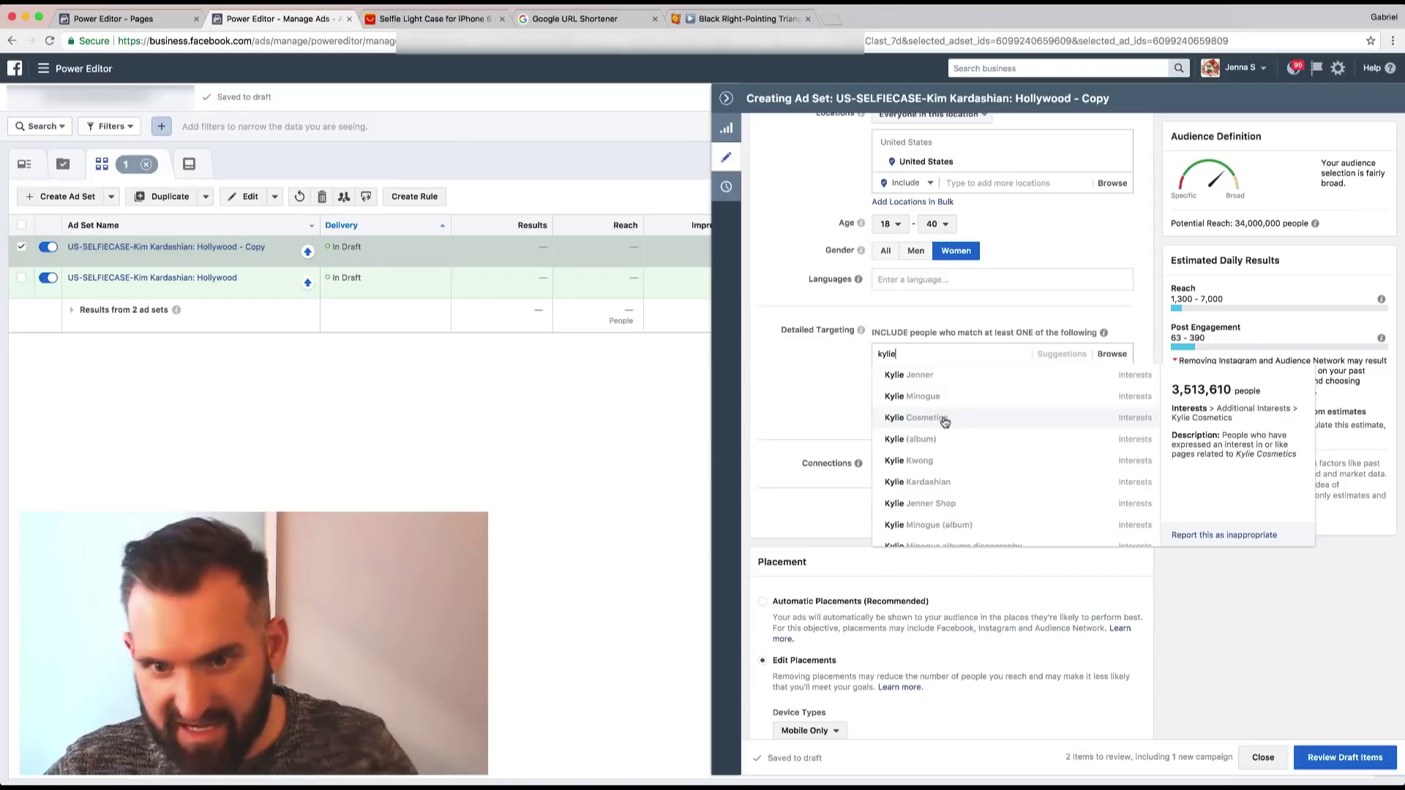
{"action": "scroll", "coordinate": [951, 439], "scroll_direction": "down", "scroll_amount": 3}
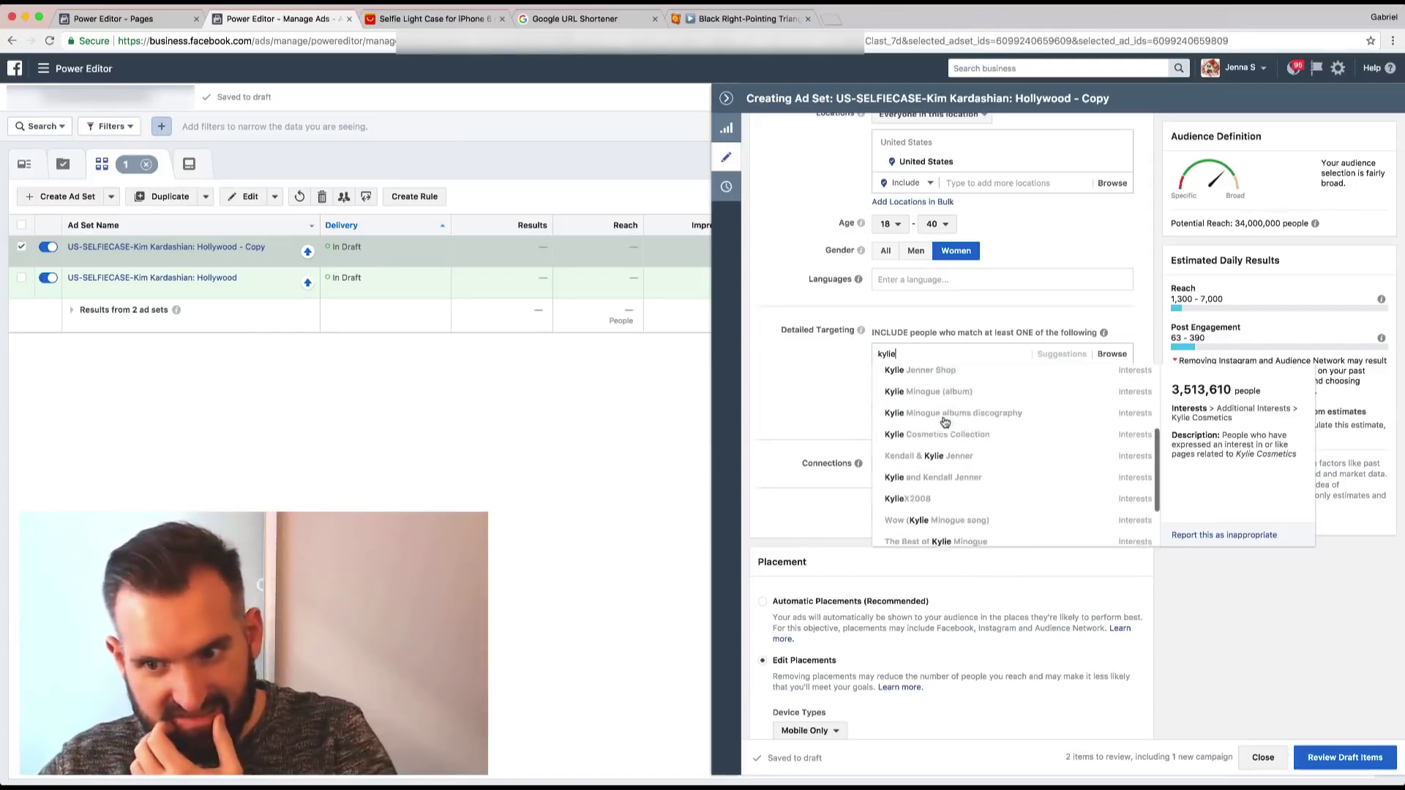
{"action": "left_click", "coordinate": [959, 472]}
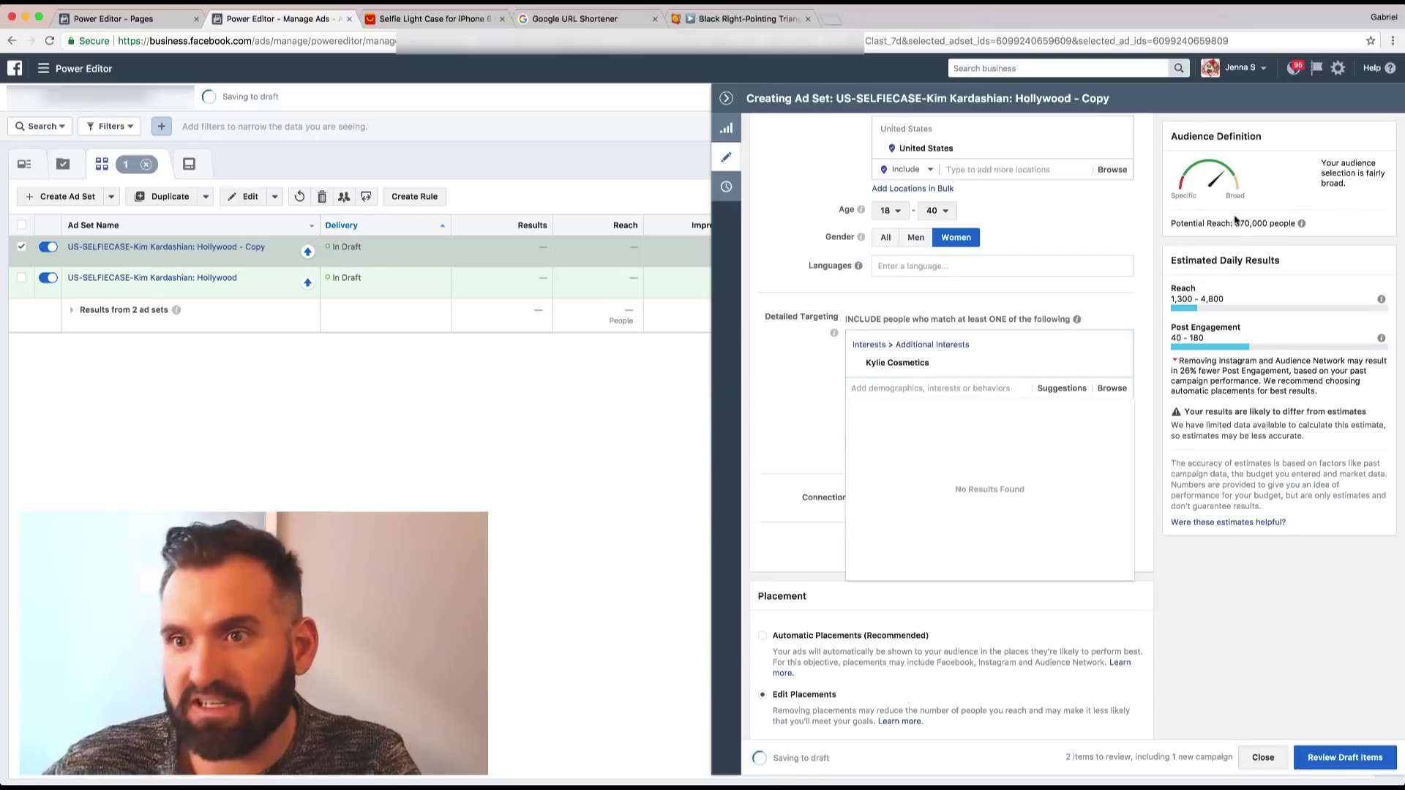
{"action": "left_click_drag", "start_coordinate": [1235, 223], "coordinate": [1294, 223]}
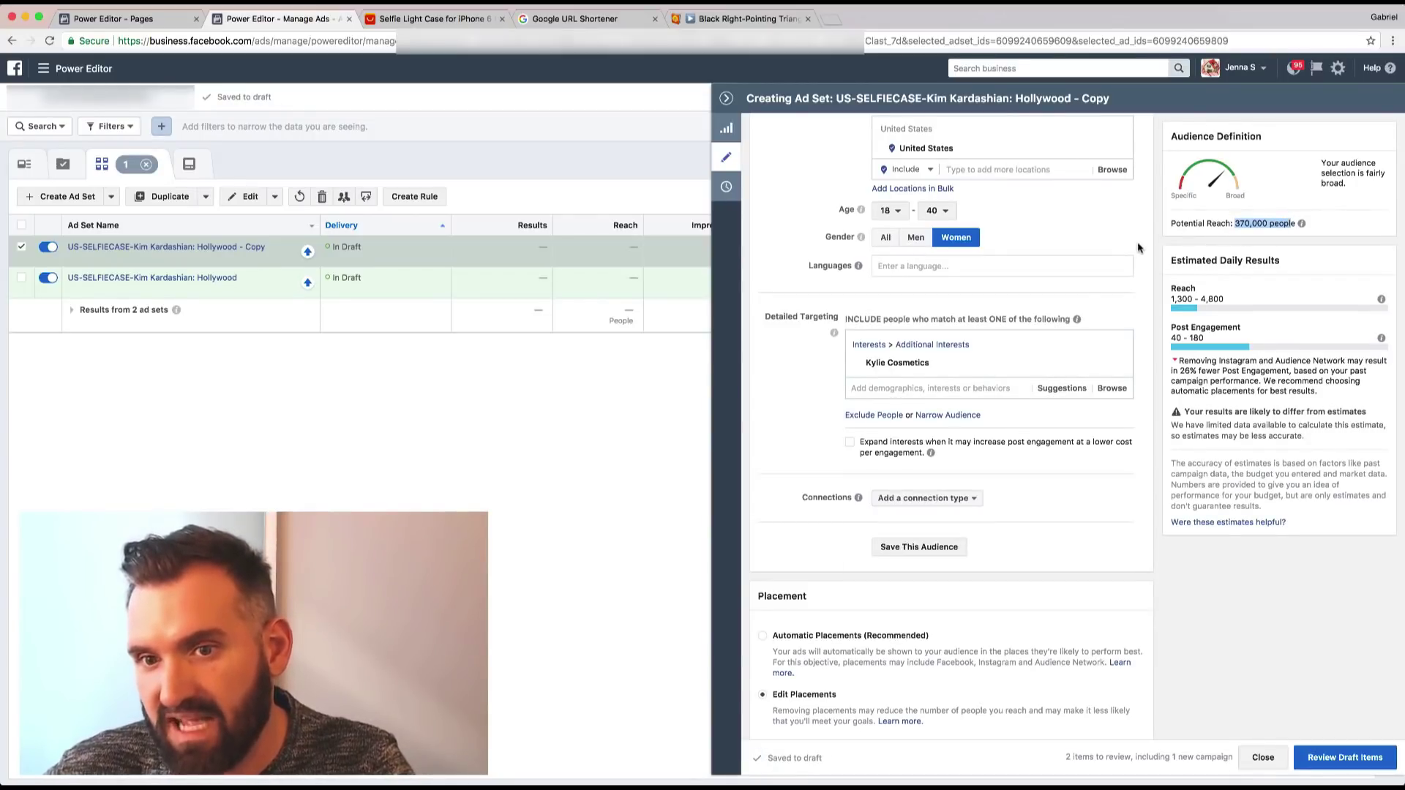
Copy the new interest's name and rename the duplicated ad set as US-SELFIECASE-Kylie Cosmetics.
{"action": "scroll", "coordinate": [1138, 253], "scroll_direction": "down", "scroll_amount": 10}
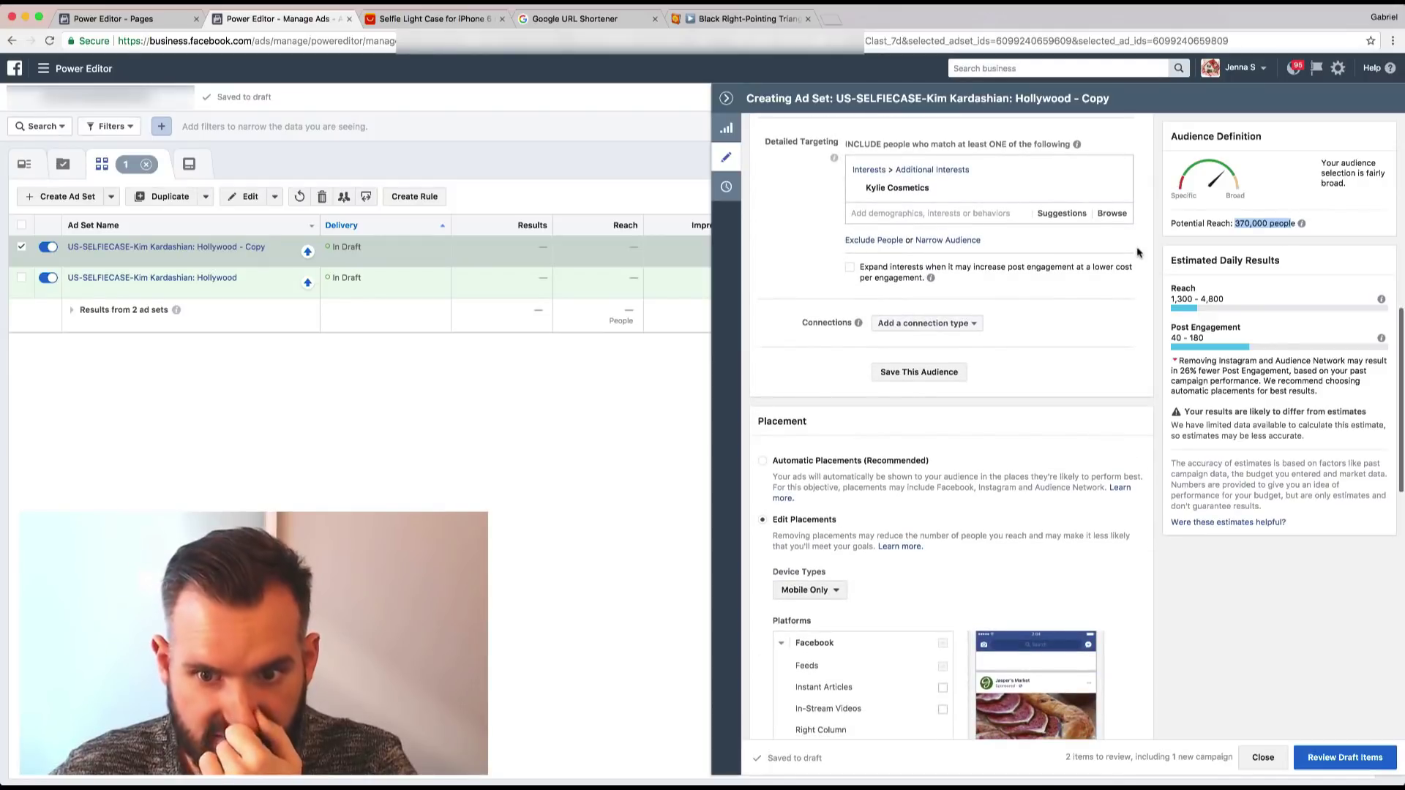
{"action": "scroll", "coordinate": [1134, 264], "scroll_direction": "up", "scroll_amount": 15}
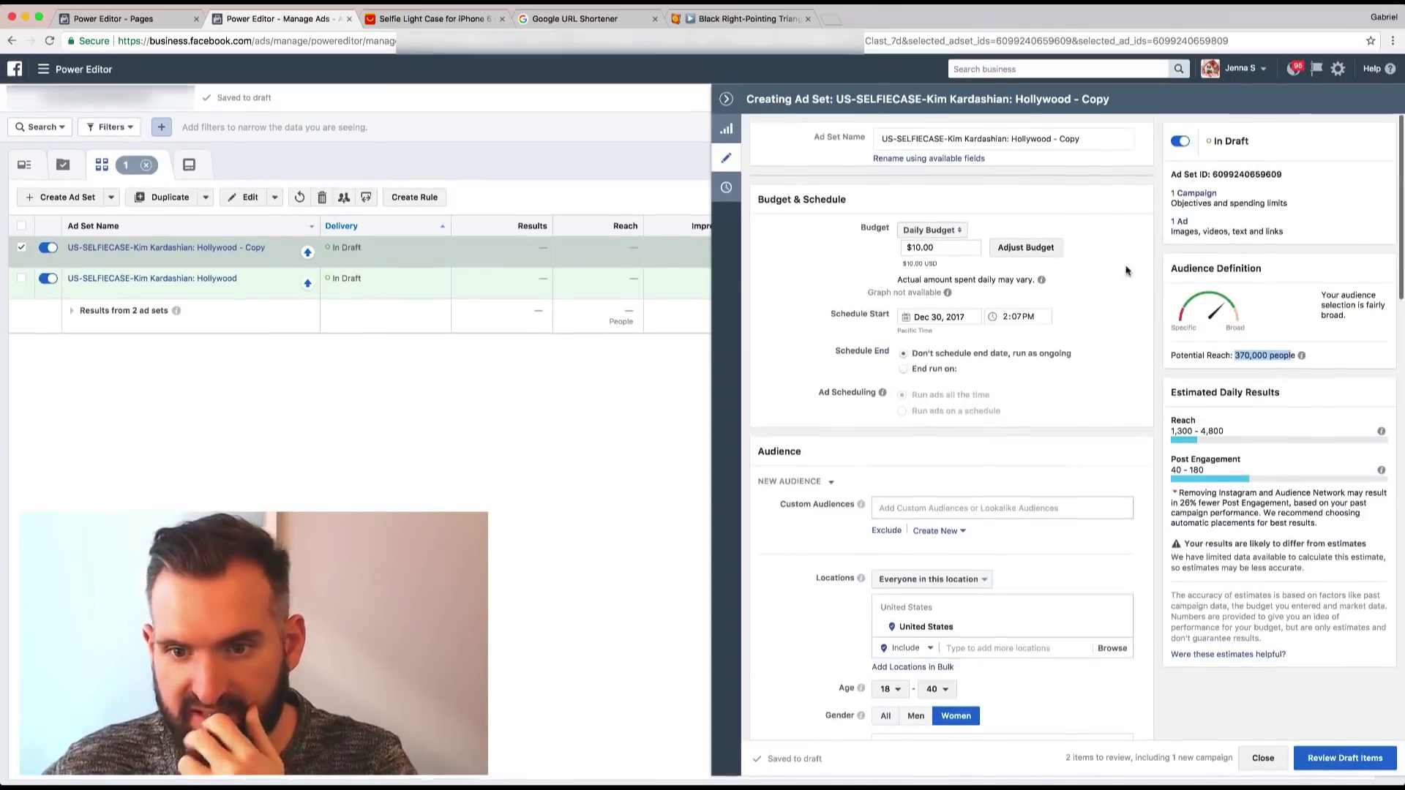
{"action": "scroll", "coordinate": [1043, 544], "scroll_direction": "down", "scroll_amount": 5}
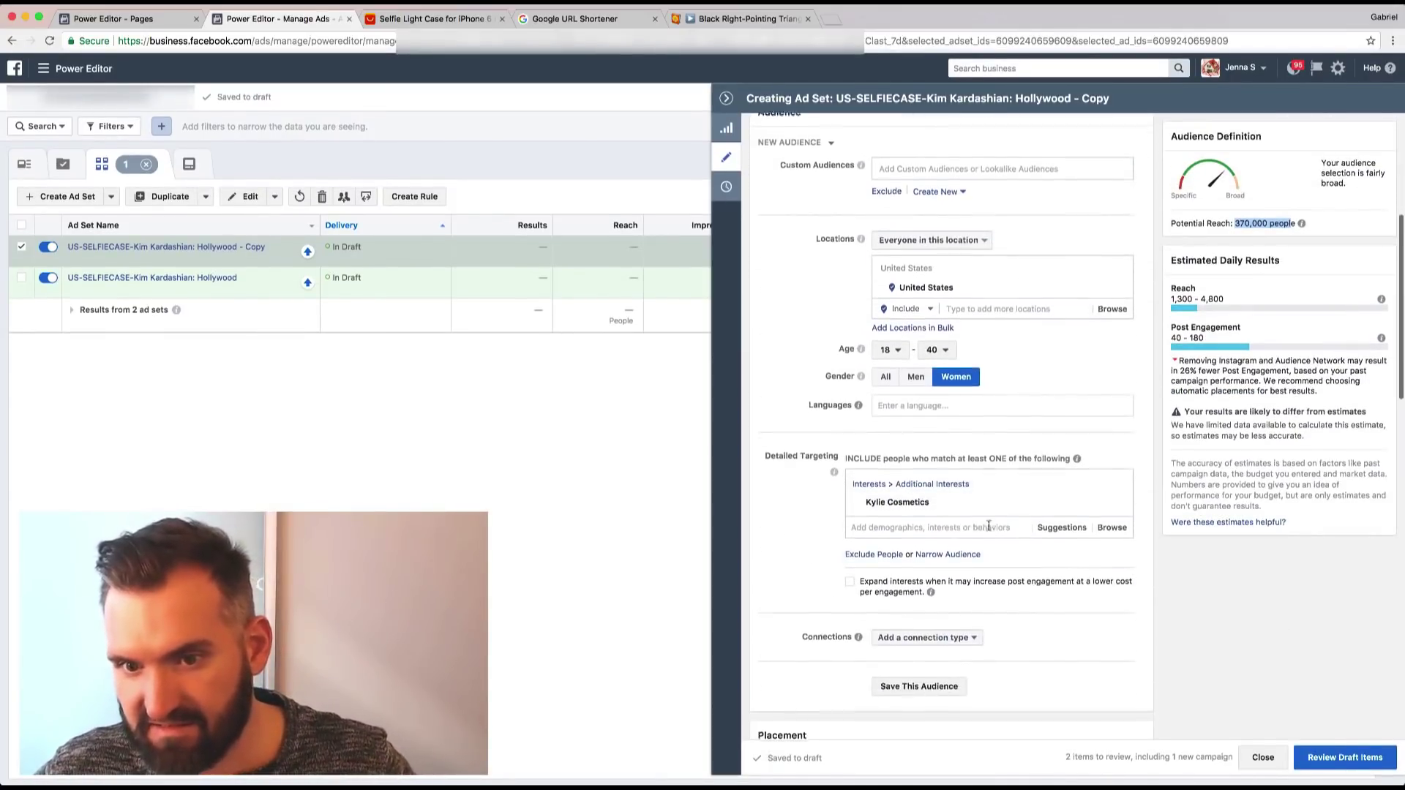
{"action": "mouse_move", "coordinate": [926, 502]}
{"action": "left_click_drag", "start_coordinate": [930, 502], "coordinate": [871, 504]}
{"action": "key", "text": "super+c"}
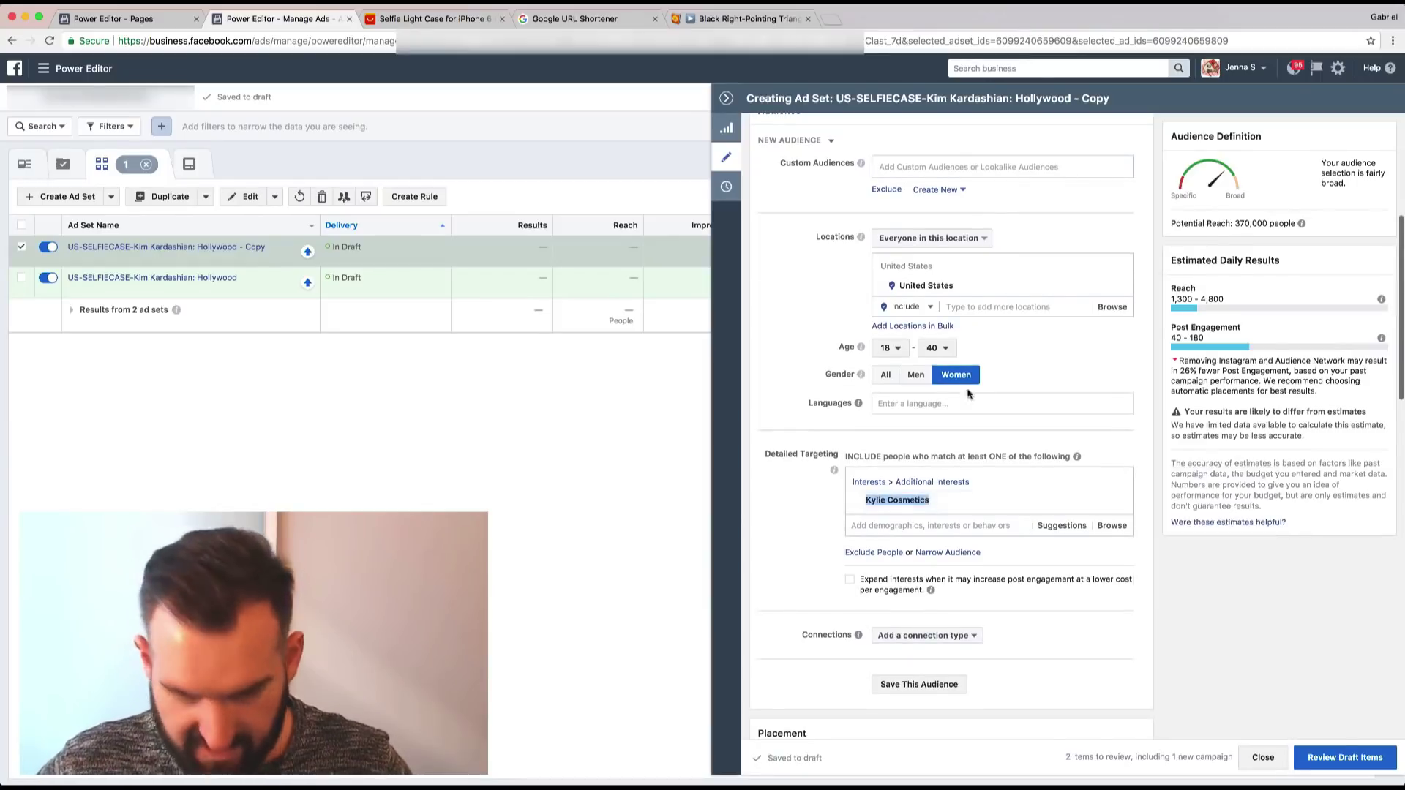
{"action": "scroll", "coordinate": [937, 219], "scroll_direction": "up", "scroll_amount": 5}
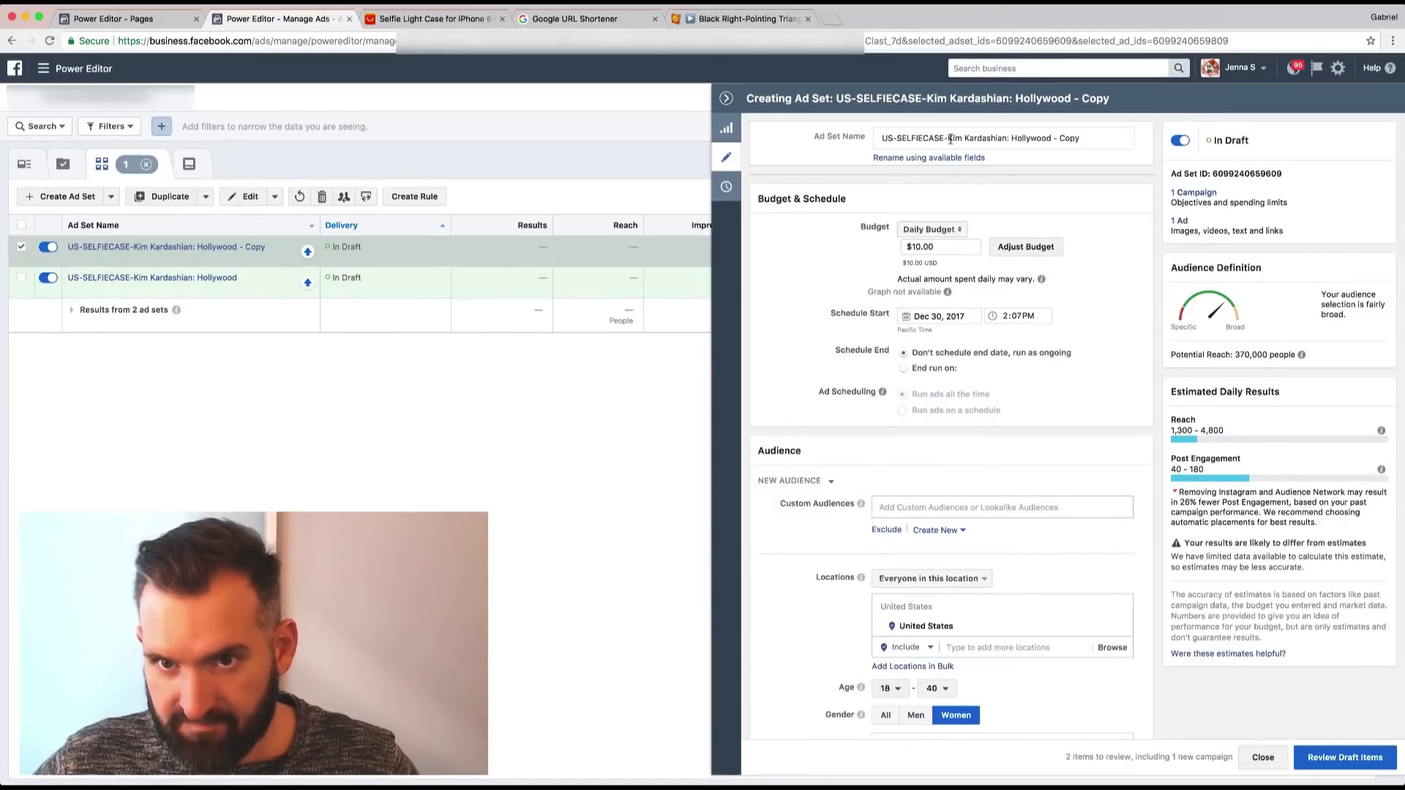
{"action": "left_click_drag", "start_coordinate": [950, 139], "coordinate": [1117, 140]}
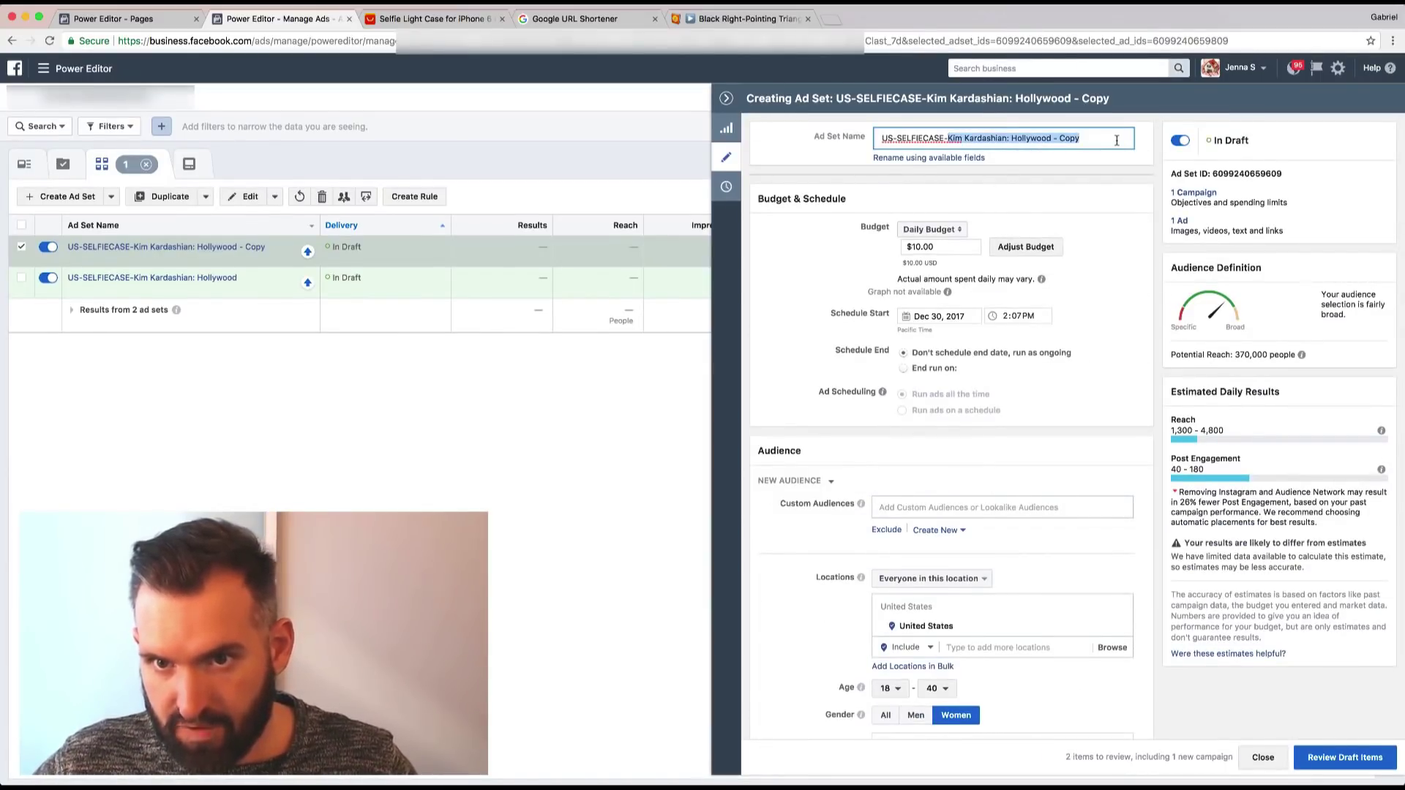
{"action": "key", "text": "super+v"}
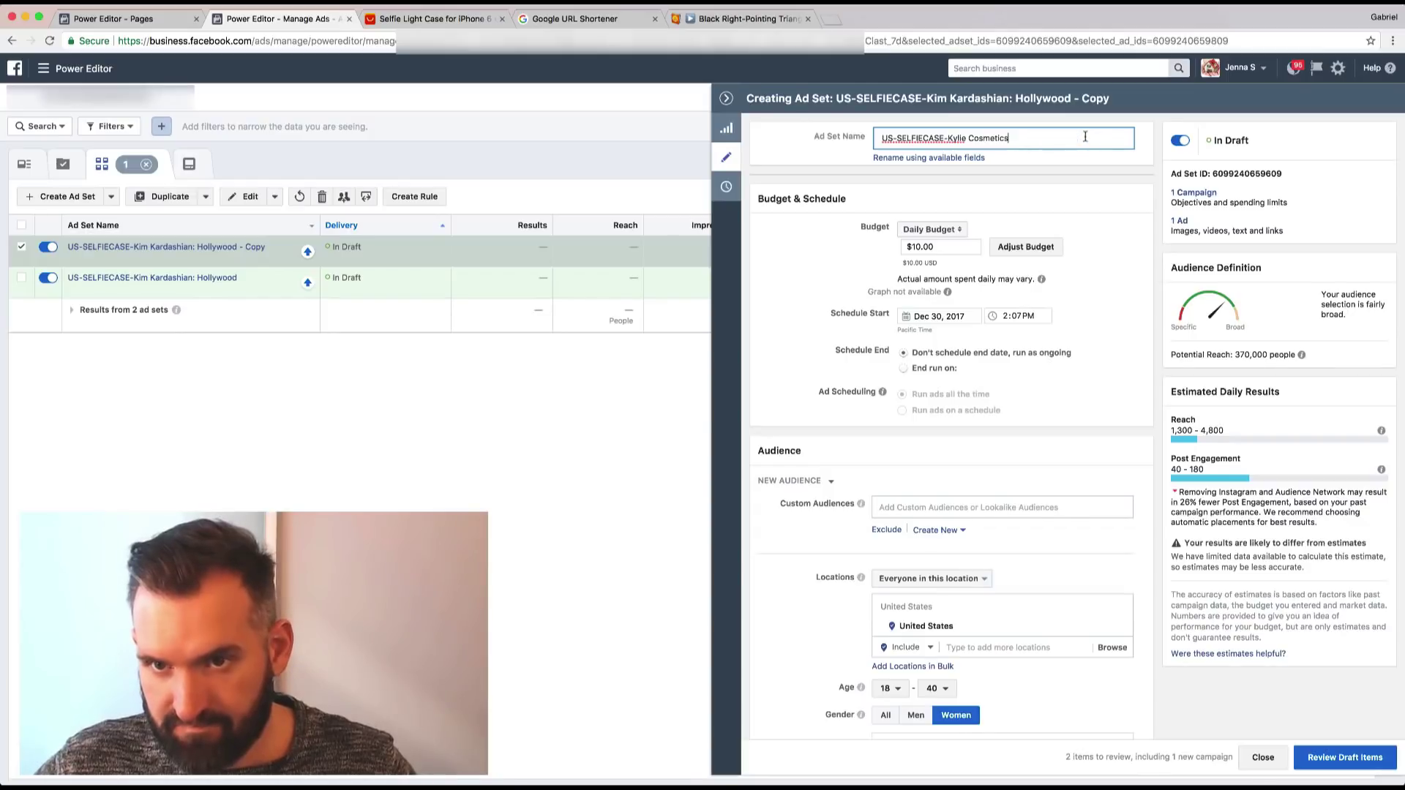
{"action": "left_click", "coordinate": [1113, 215]}
Review the new ad set's placement, device and delivery settings, add the original ad set to the selection, and open their ads.
{"action": "scroll", "coordinate": [1114, 214], "scroll_direction": "down", "scroll_amount": 10}
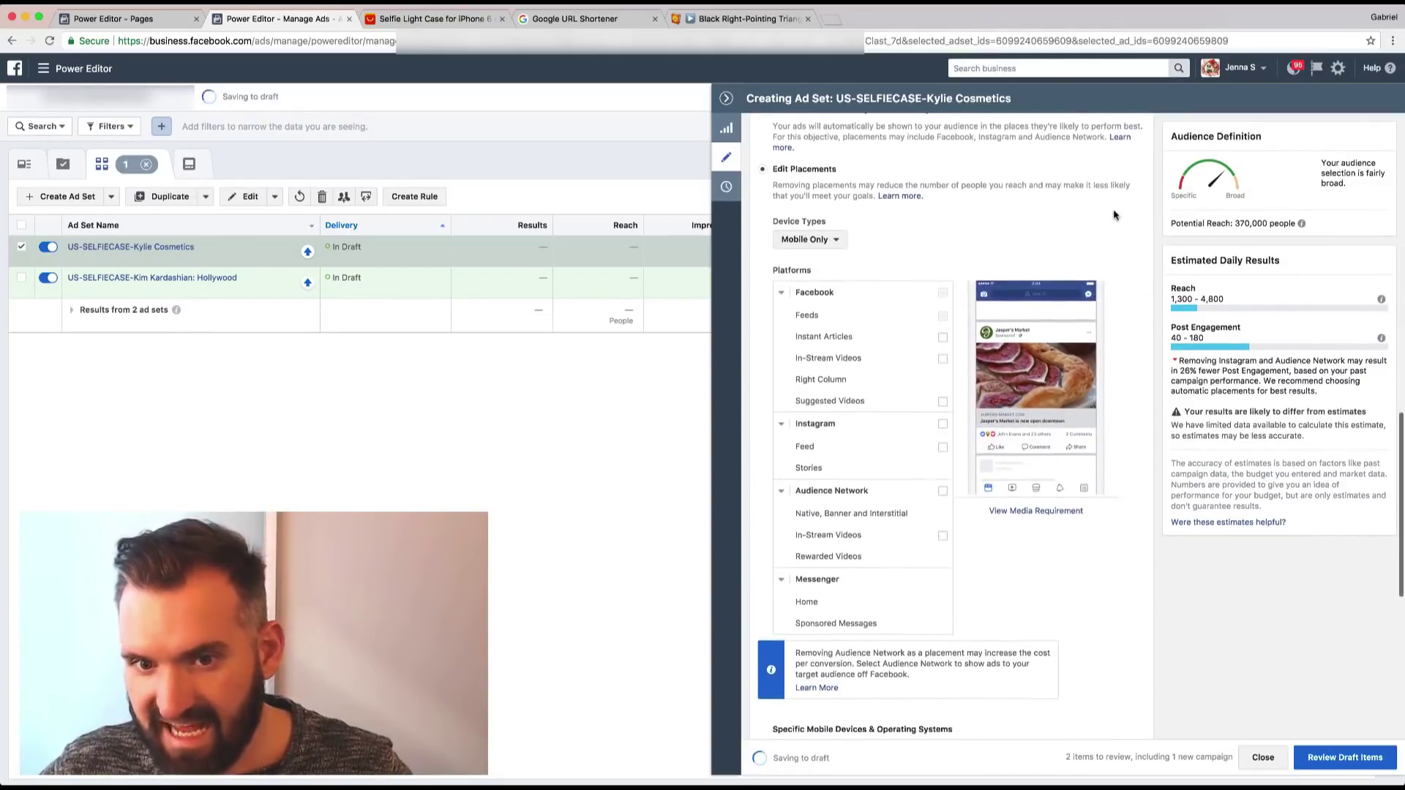
{"action": "scroll", "coordinate": [894, 408], "scroll_direction": "down", "scroll_amount": 4}
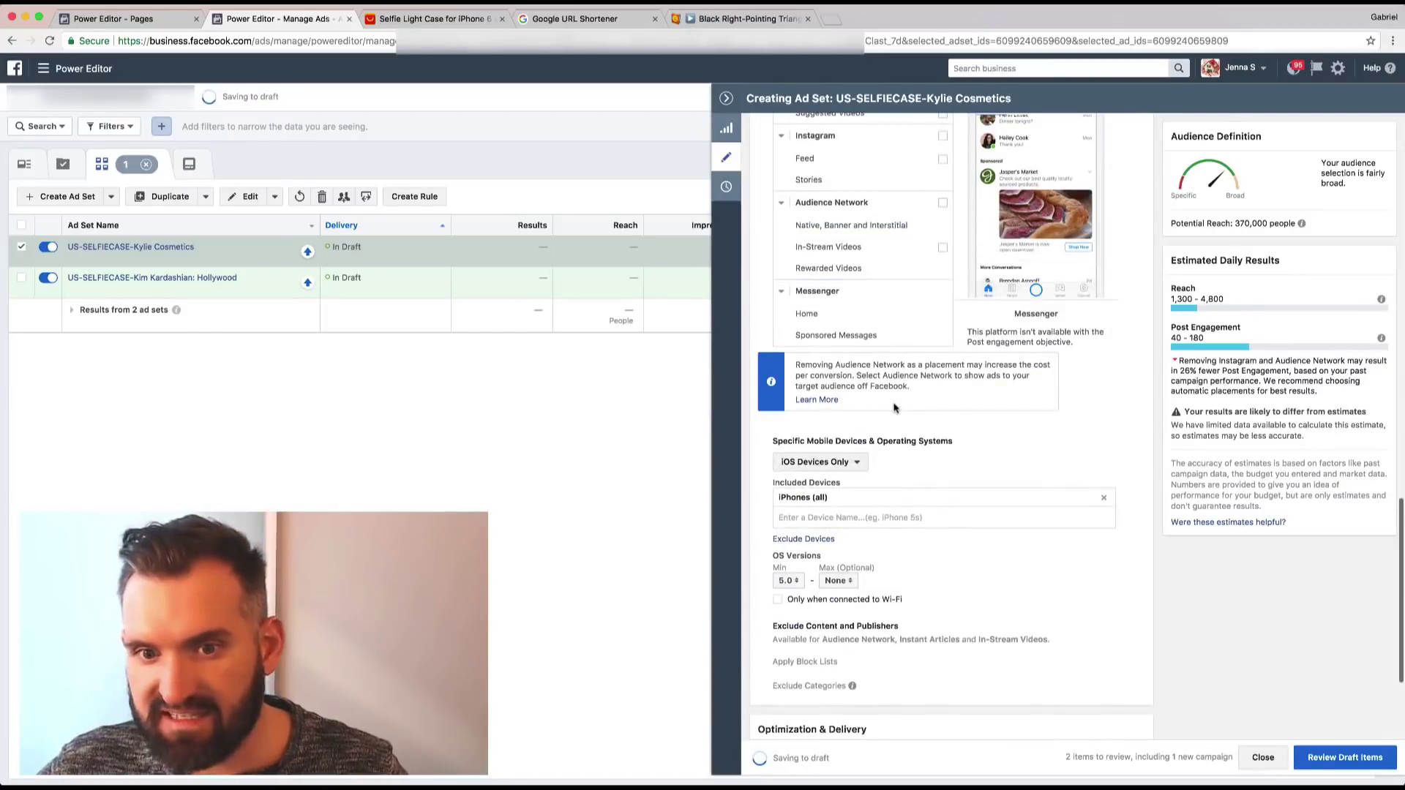
{"action": "scroll", "coordinate": [895, 407], "scroll_direction": "down", "scroll_amount": 3}
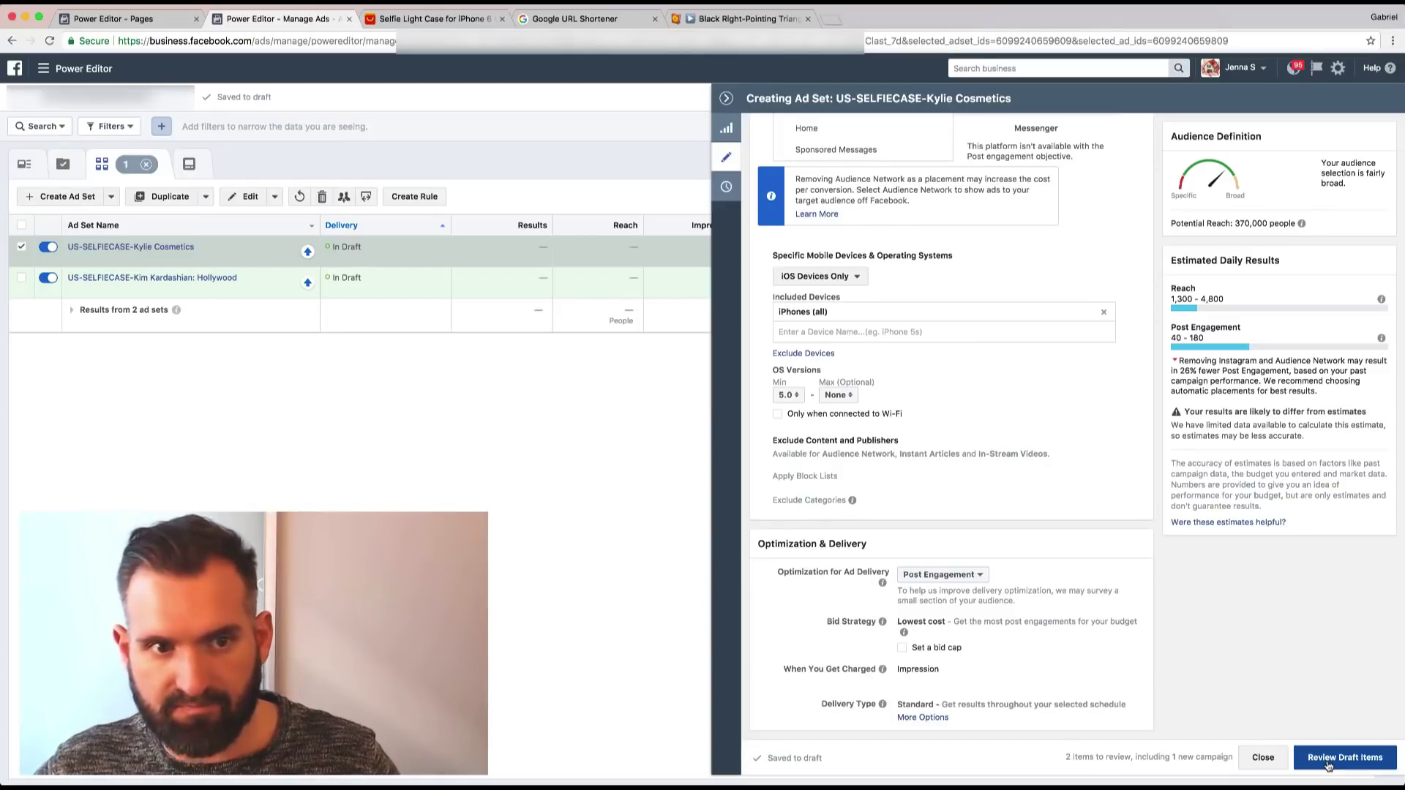
{"action": "left_click", "coordinate": [22, 281]}
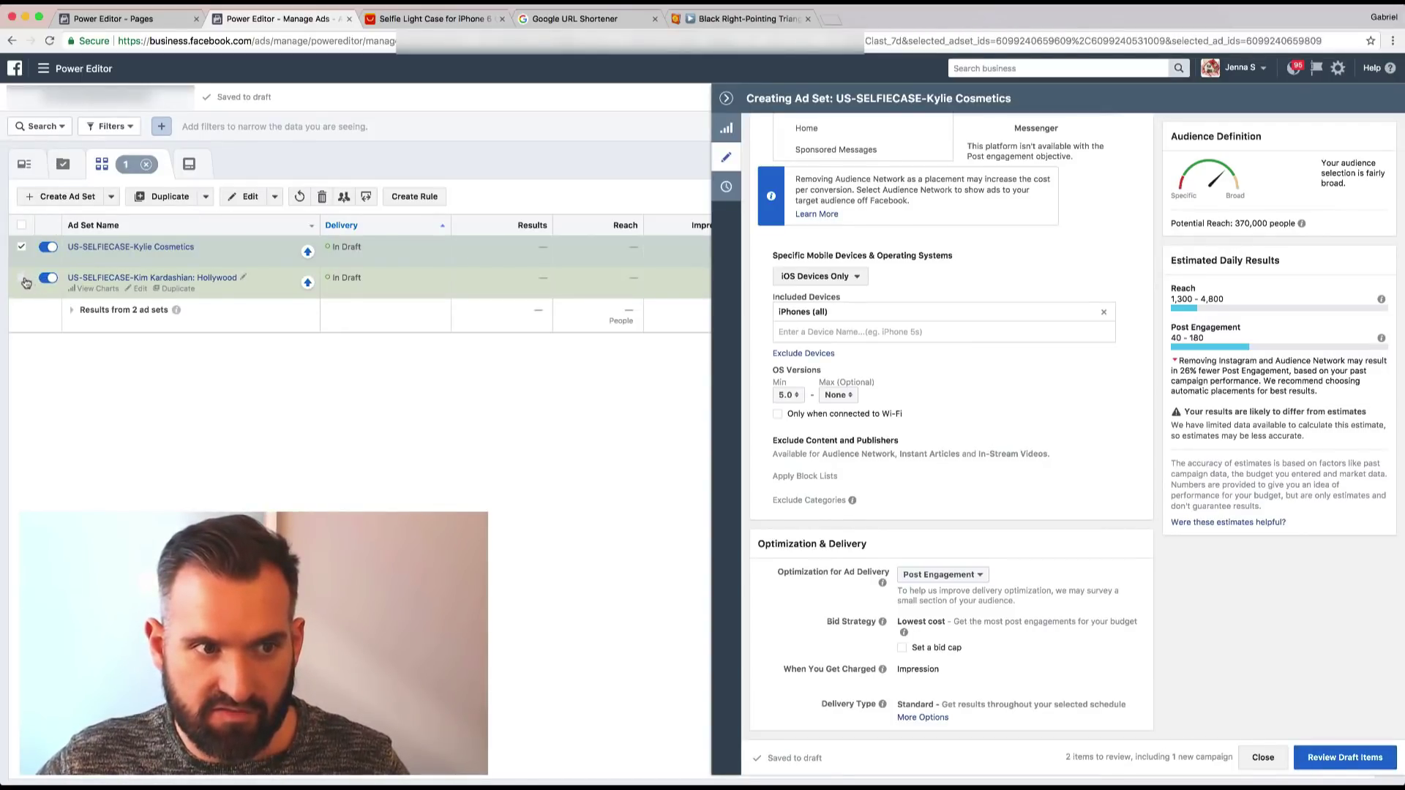
{"action": "left_click", "coordinate": [192, 166]}
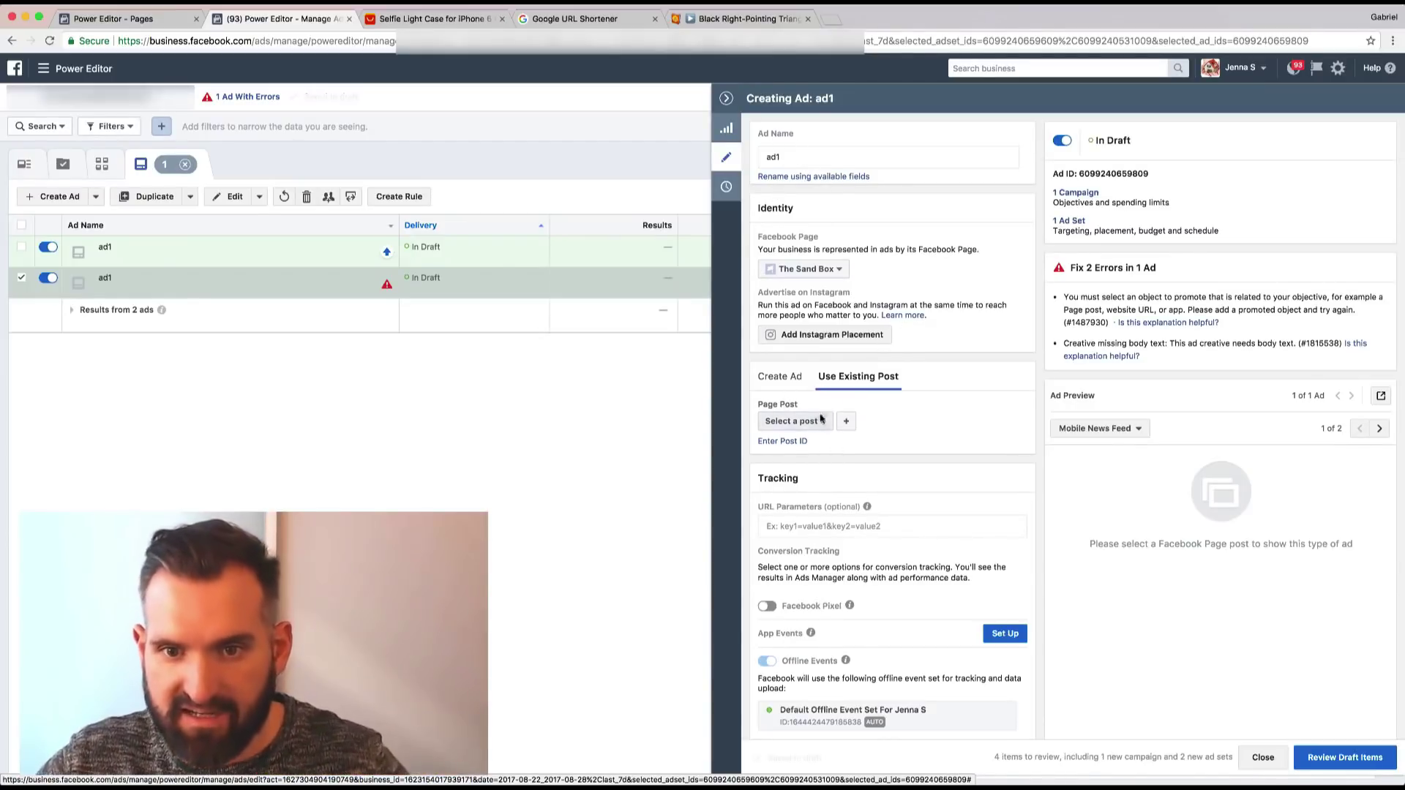
{"action": "left_click", "coordinate": [776, 378]}
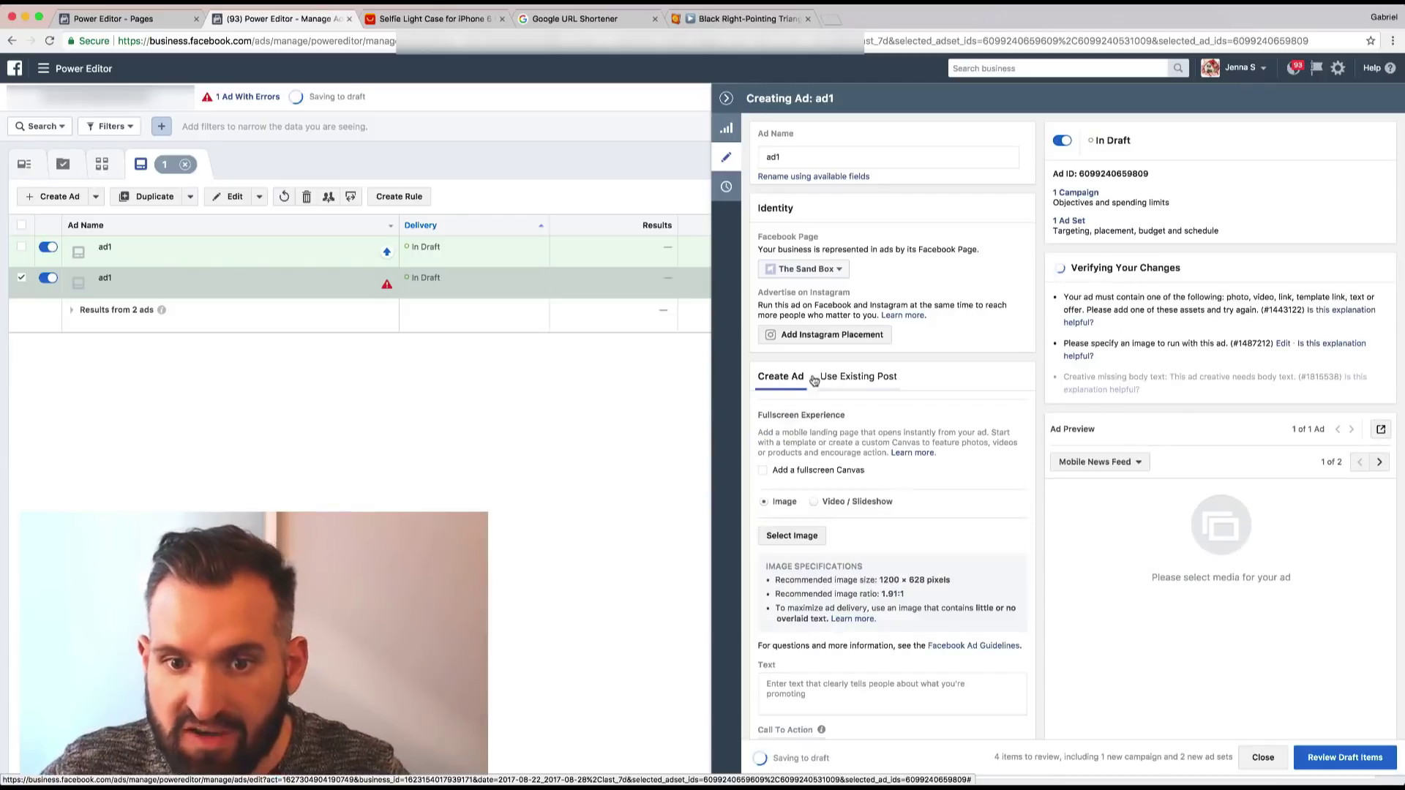
{"action": "scroll", "coordinate": [911, 619], "scroll_direction": "down", "scroll_amount": 5}
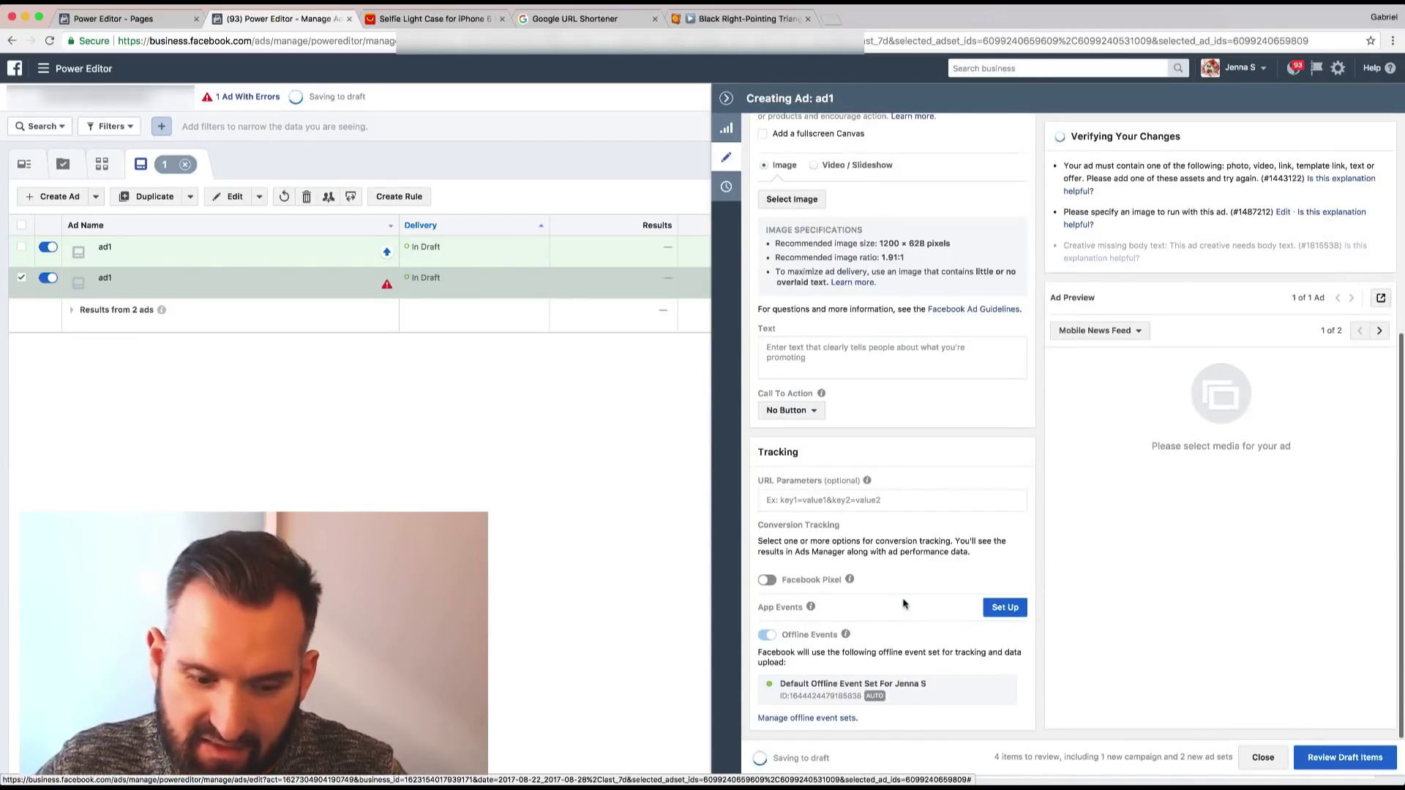
{"action": "scroll", "coordinate": [904, 596], "scroll_direction": "up", "scroll_amount": 5}
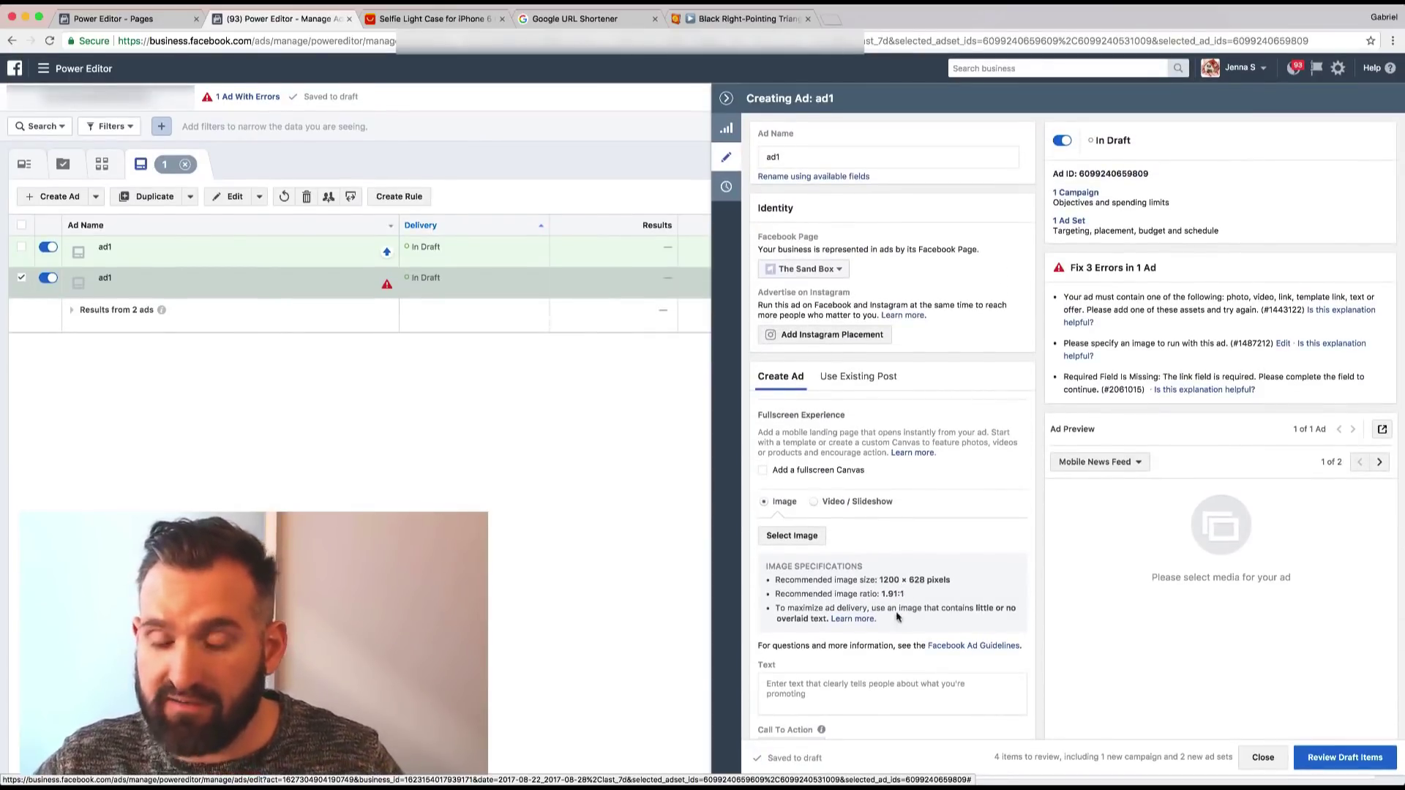
{"action": "left_click", "coordinate": [870, 379]}
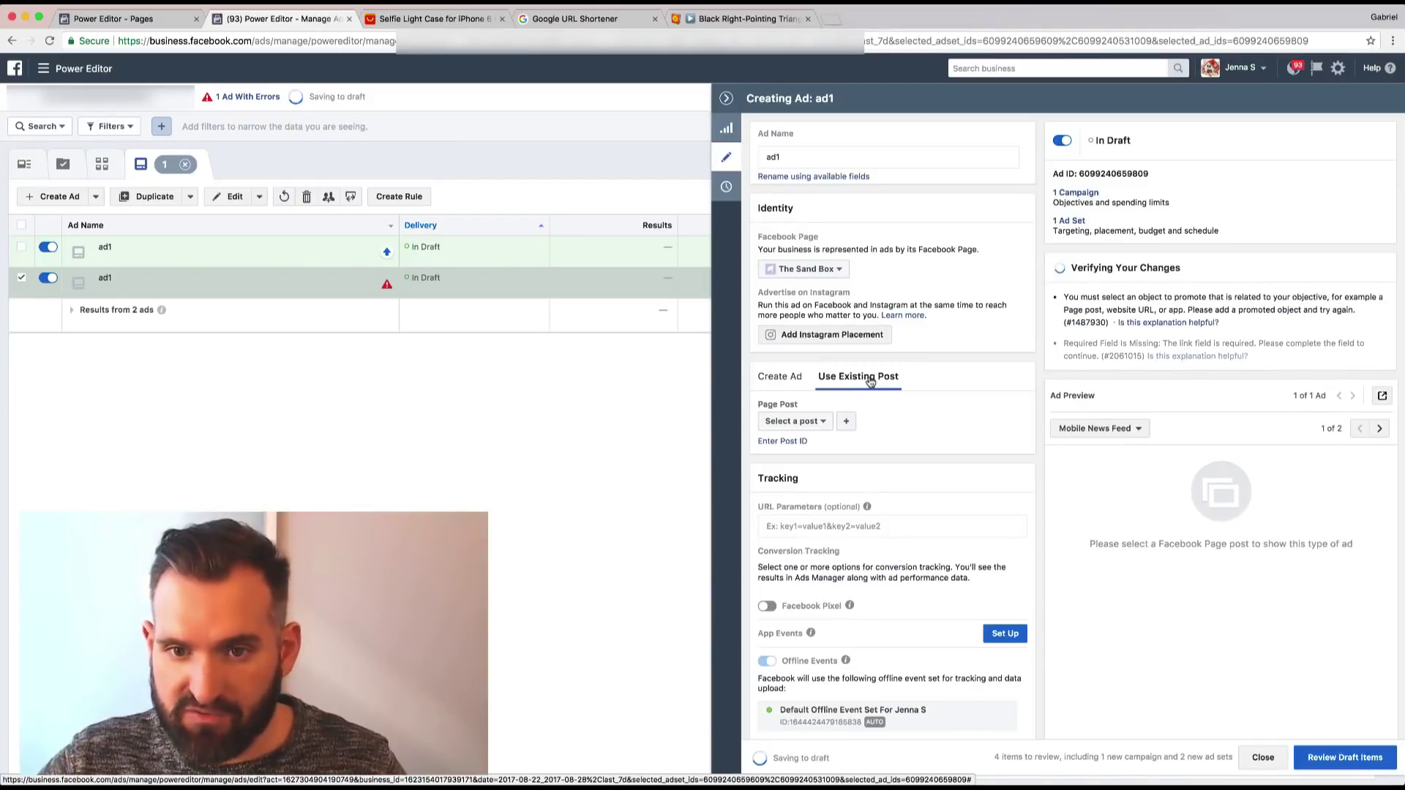
Choose the existing bright LED selfie case page post for the ad and check its Mobile News Feed and Feature Phone previews.
{"action": "left_click", "coordinate": [825, 423]}
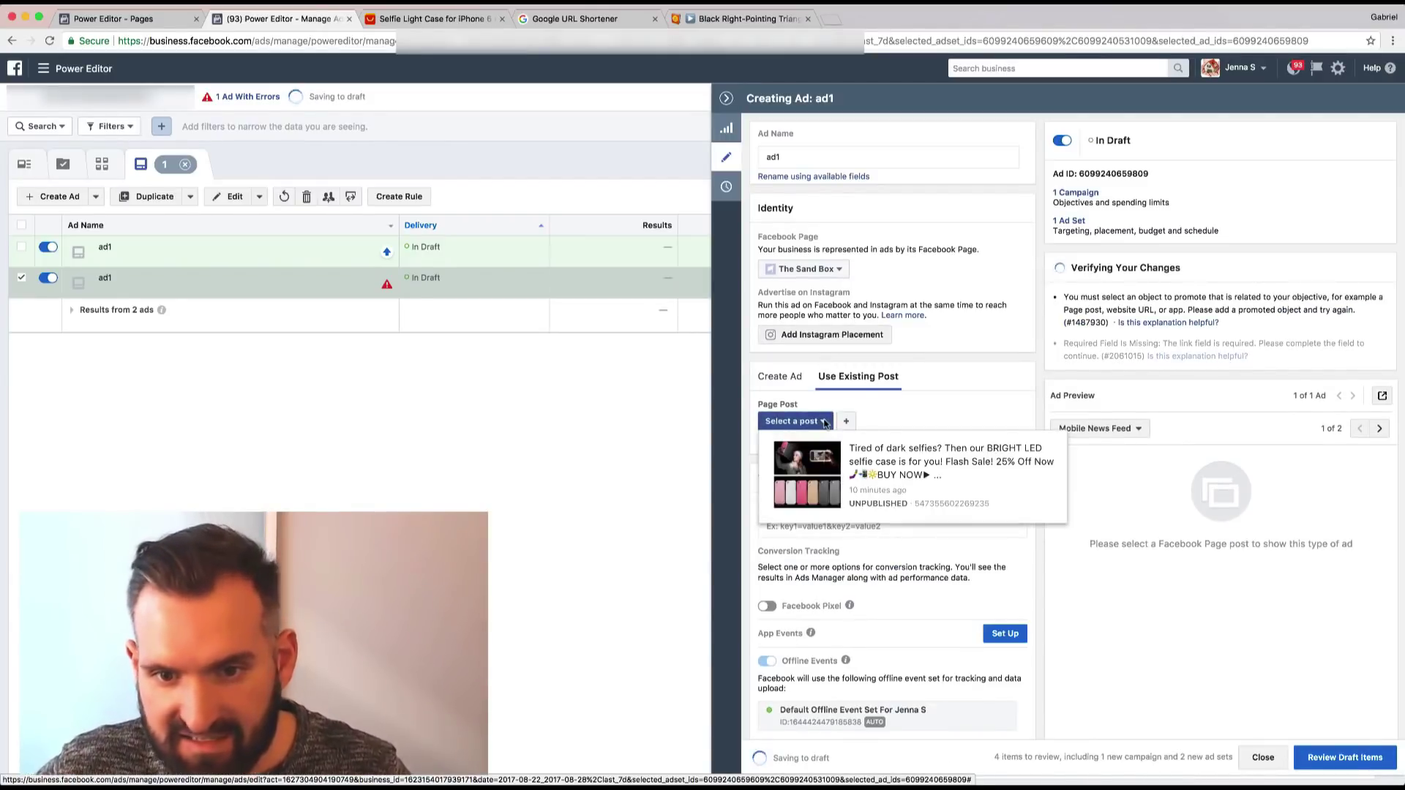
{"action": "left_click", "coordinate": [830, 493]}
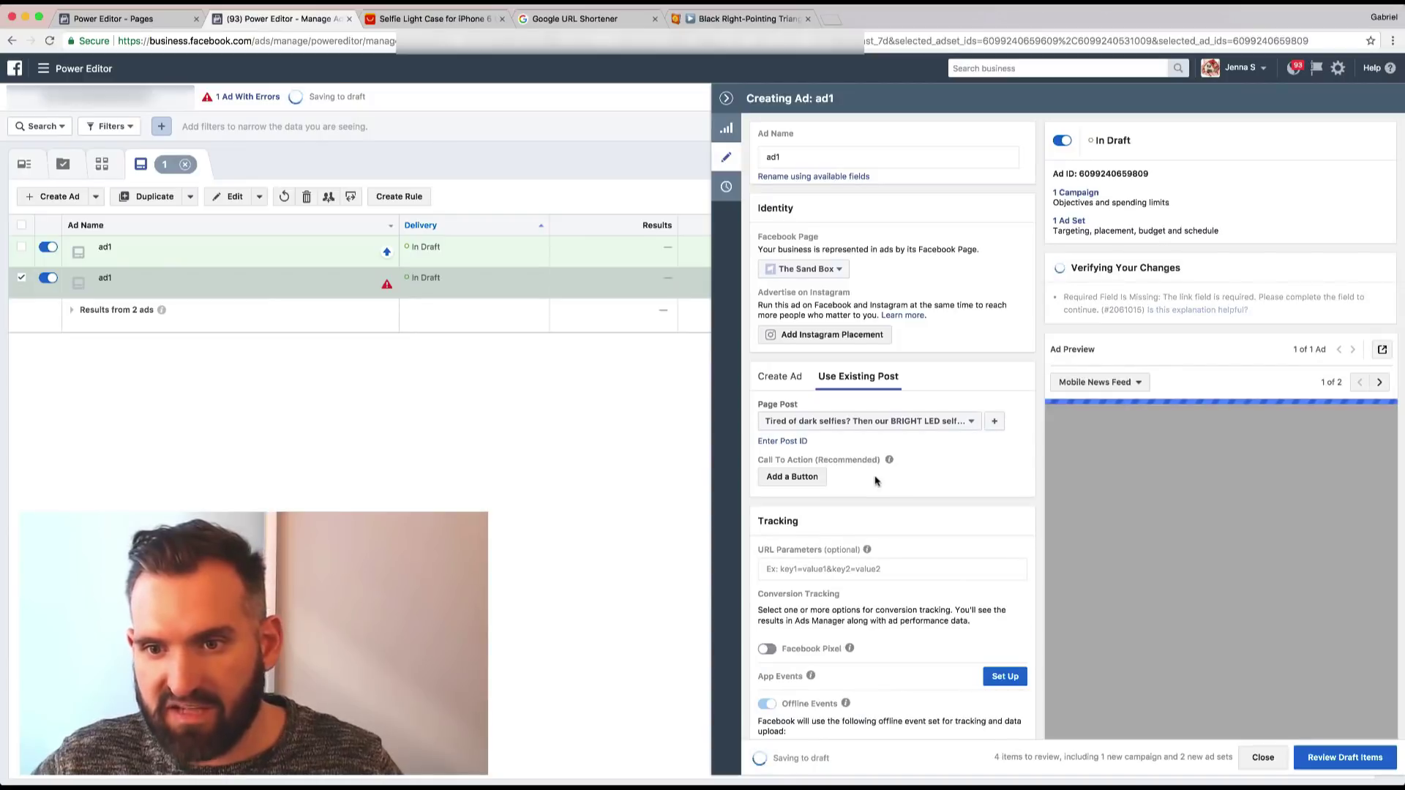
{"action": "scroll", "coordinate": [1277, 496], "scroll_direction": "down", "scroll_amount": 2}
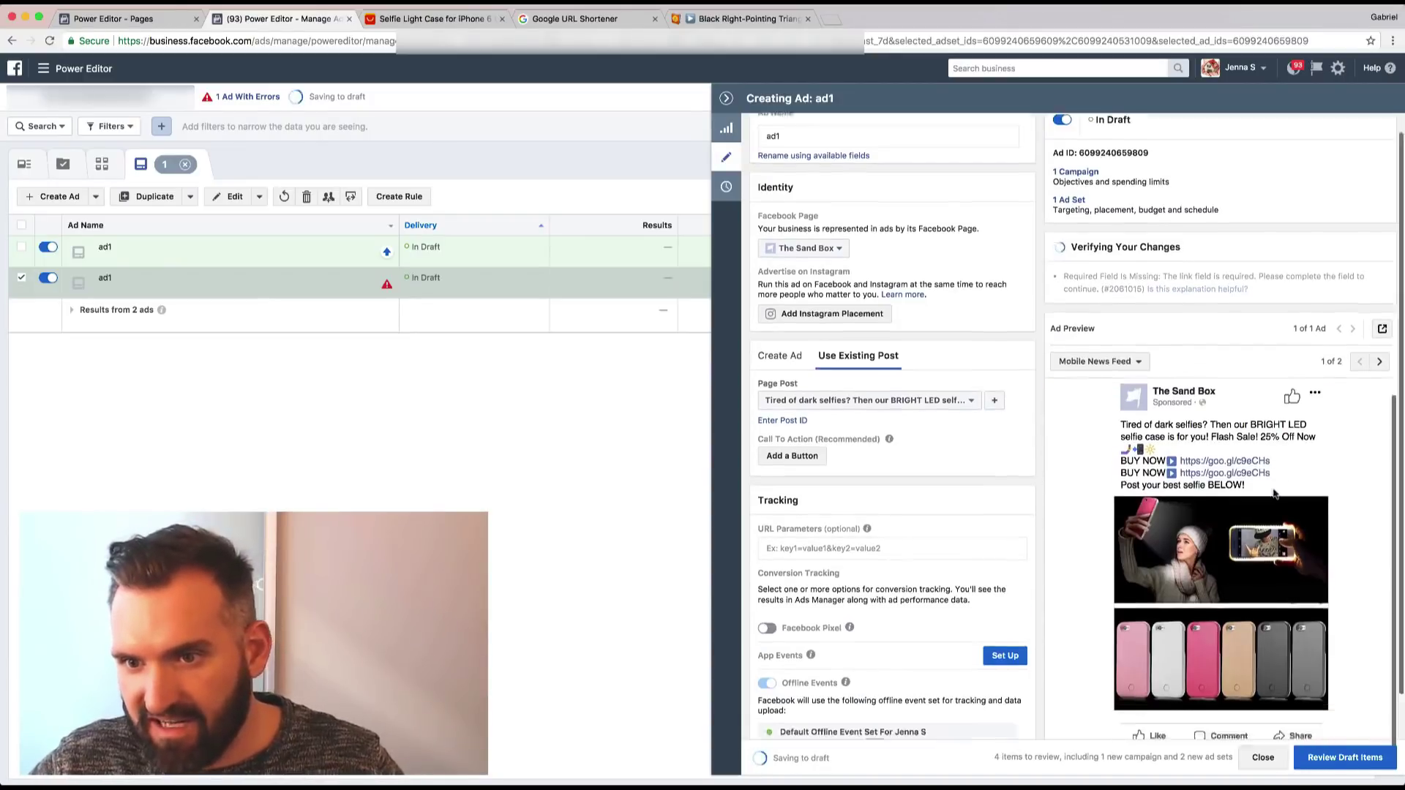
{"action": "scroll", "coordinate": [1275, 494], "scroll_direction": "up", "scroll_amount": 1}
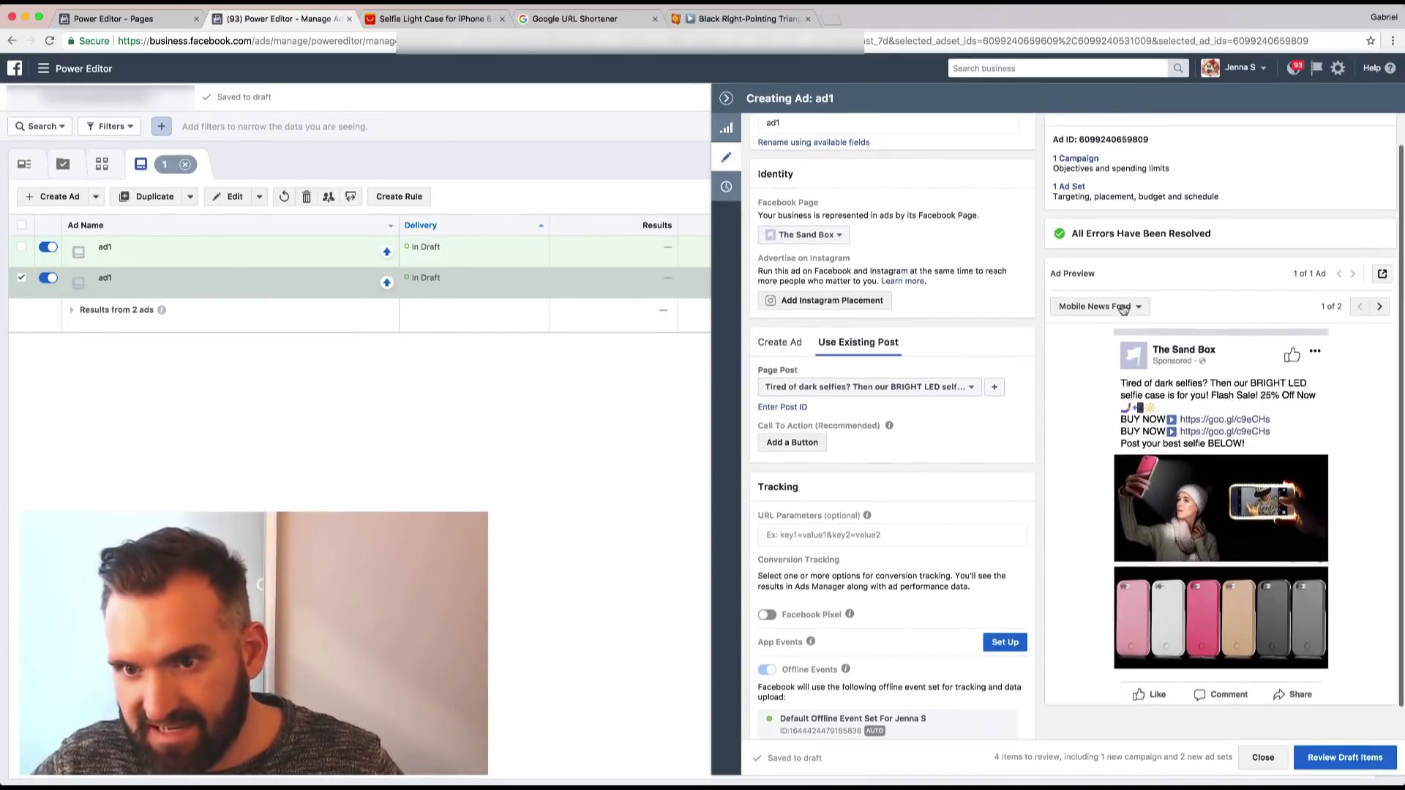
{"action": "scroll", "coordinate": [1322, 304], "scroll_direction": "down", "scroll_amount": 1}
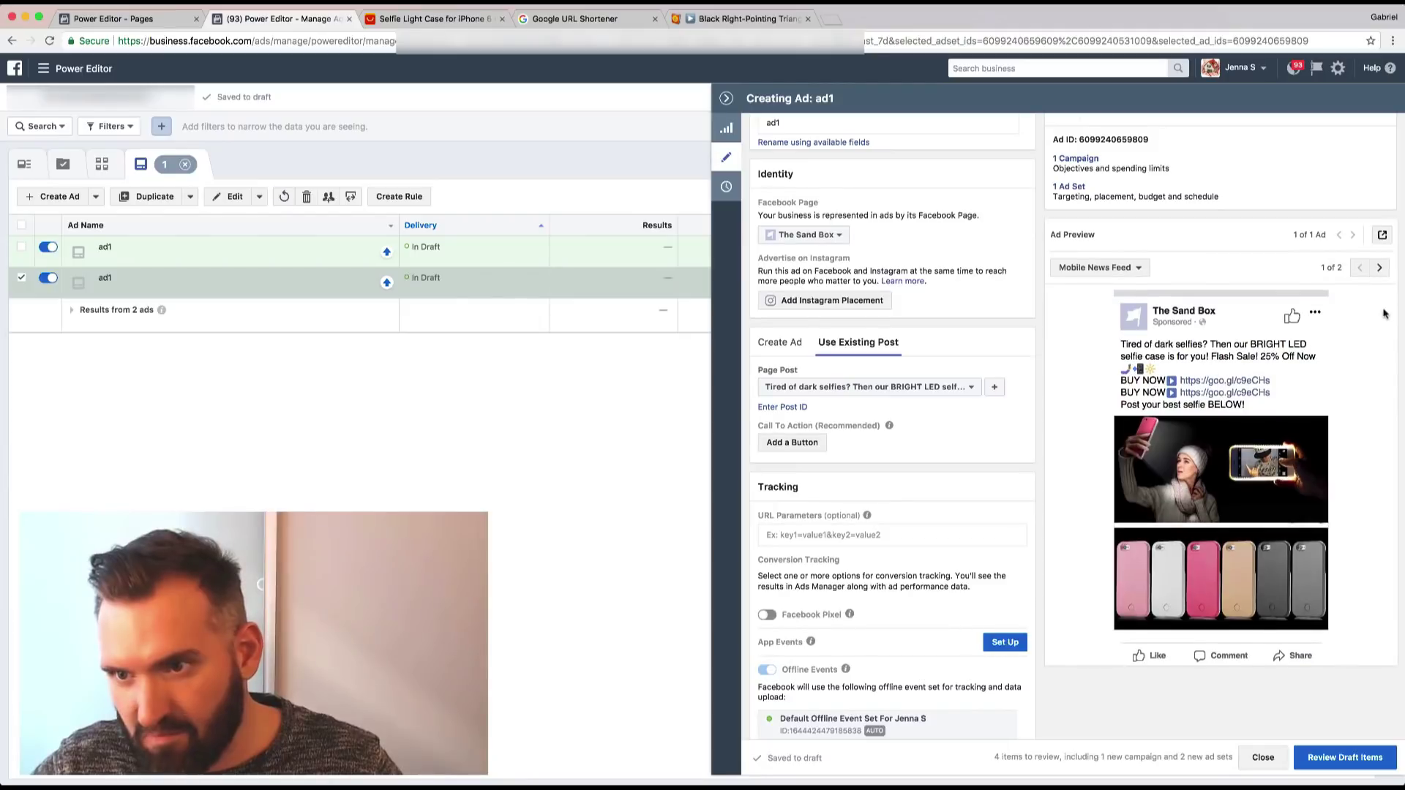
{"action": "left_click", "coordinate": [1379, 270]}
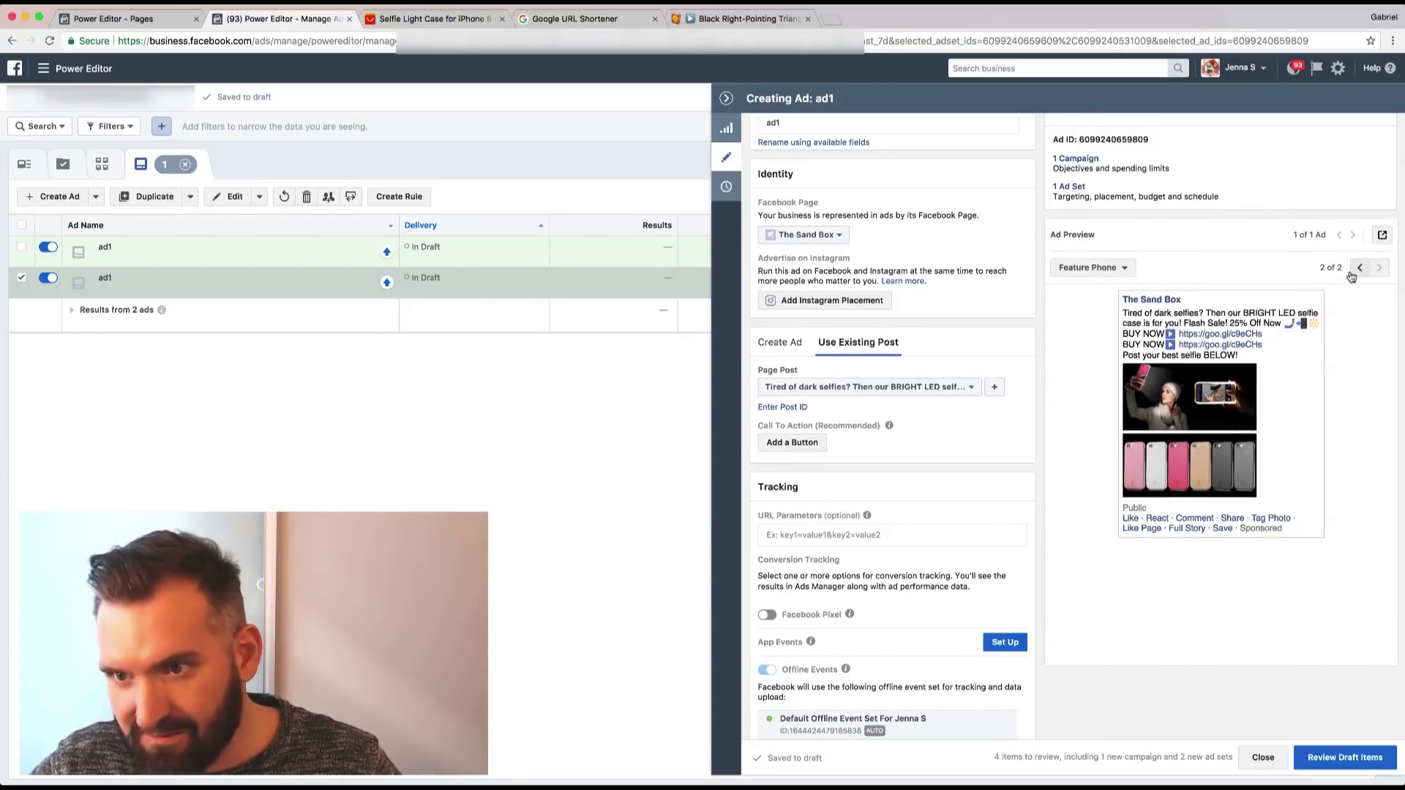
{"action": "left_click", "coordinate": [1361, 270]}
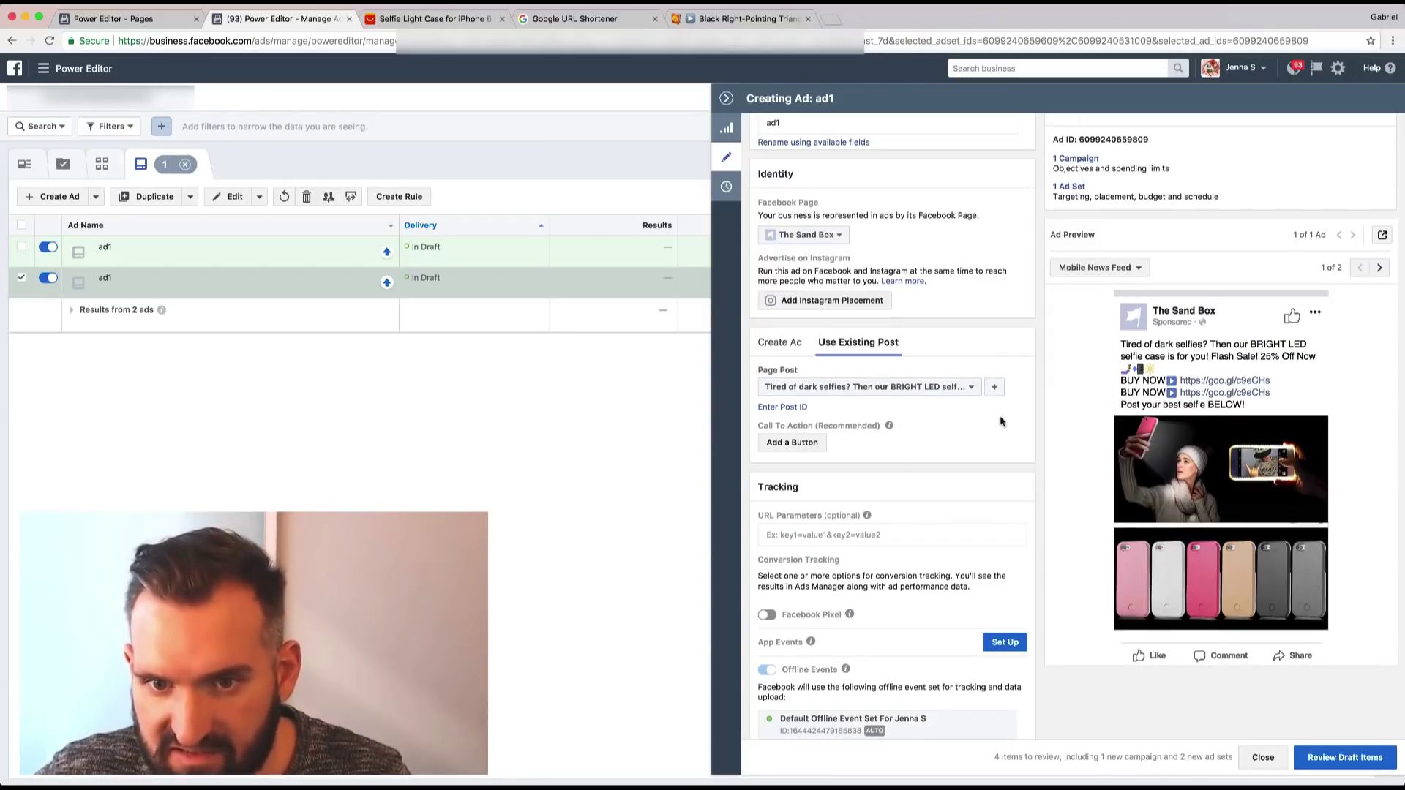
Turn on Facebook Pixel conversion tracking for the duplicated ad.
{"action": "scroll", "coordinate": [1001, 424], "scroll_direction": "down", "scroll_amount": 1}
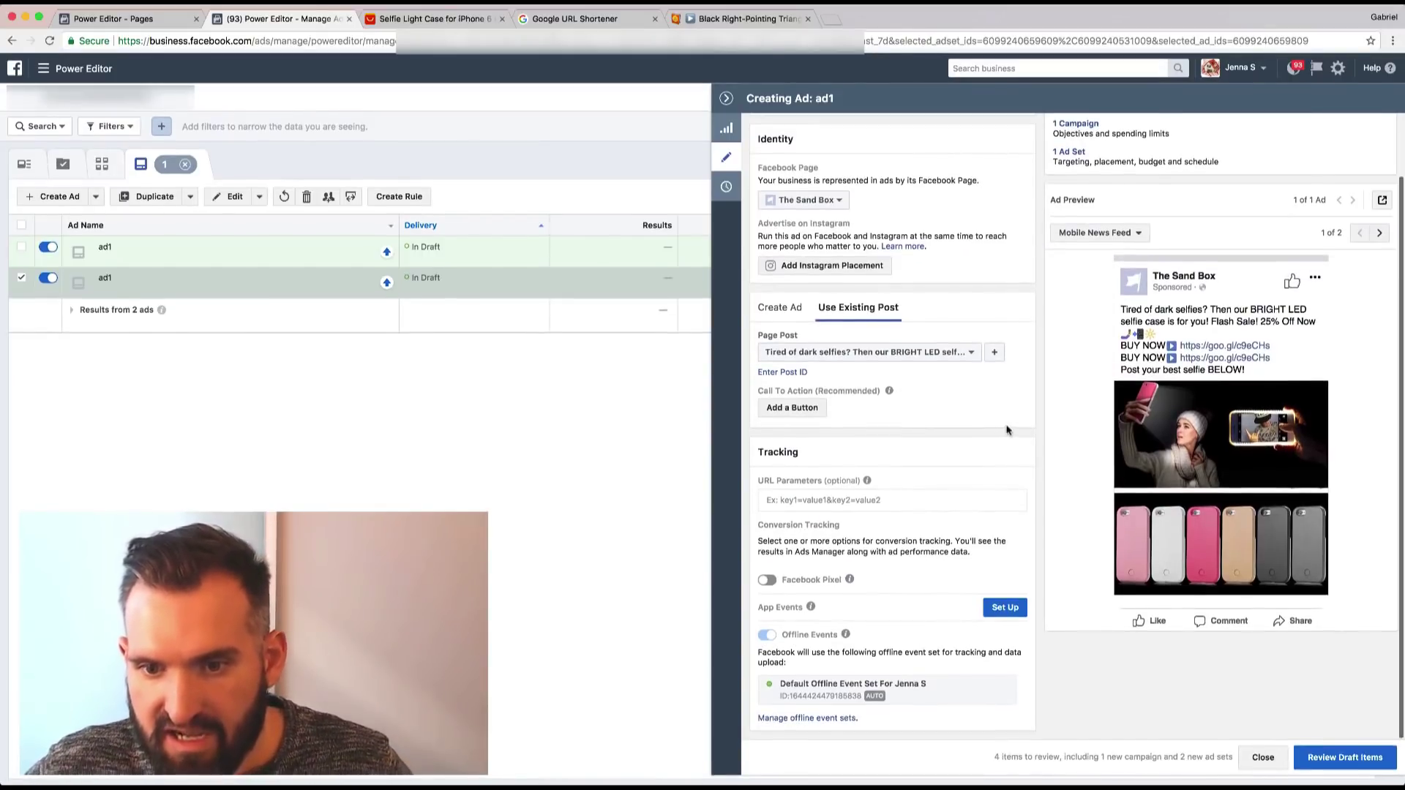
{"action": "left_click", "coordinate": [767, 580]}
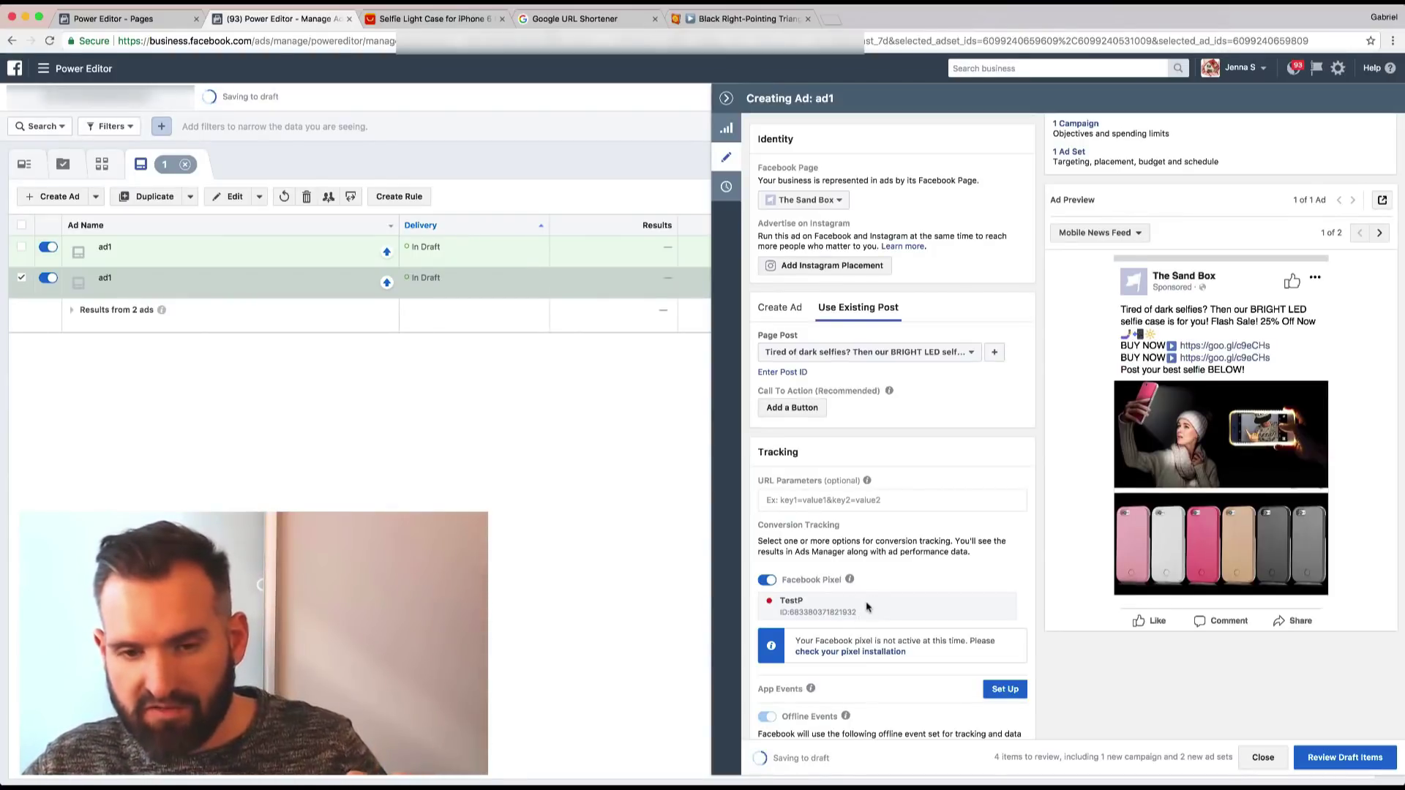
{"action": "mouse_move", "coordinate": [834, 592]}
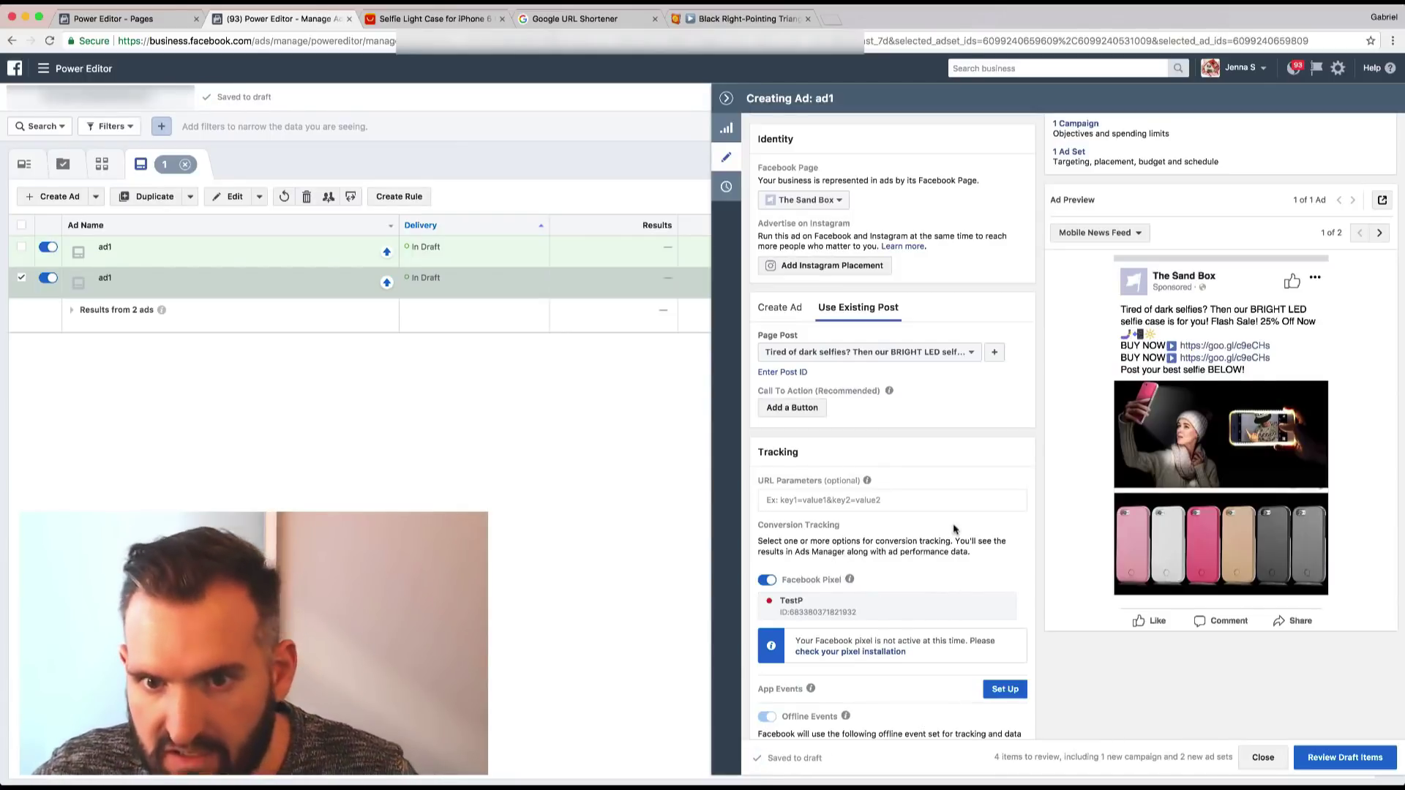
Start adding a call-to-action button to the selected page post and set its type to Shop Now.
{"action": "left_click", "coordinate": [794, 432]}
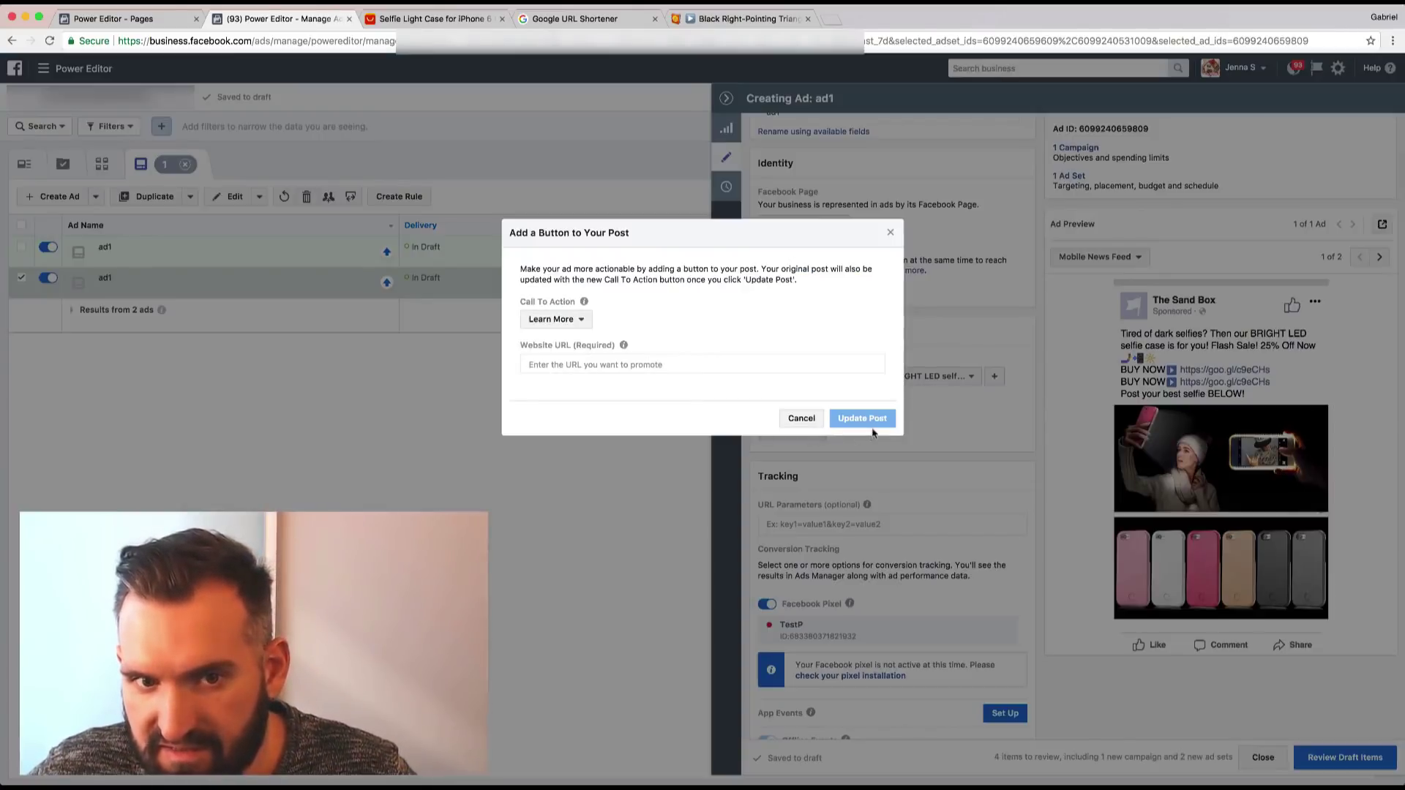
{"action": "left_click", "coordinate": [584, 322]}
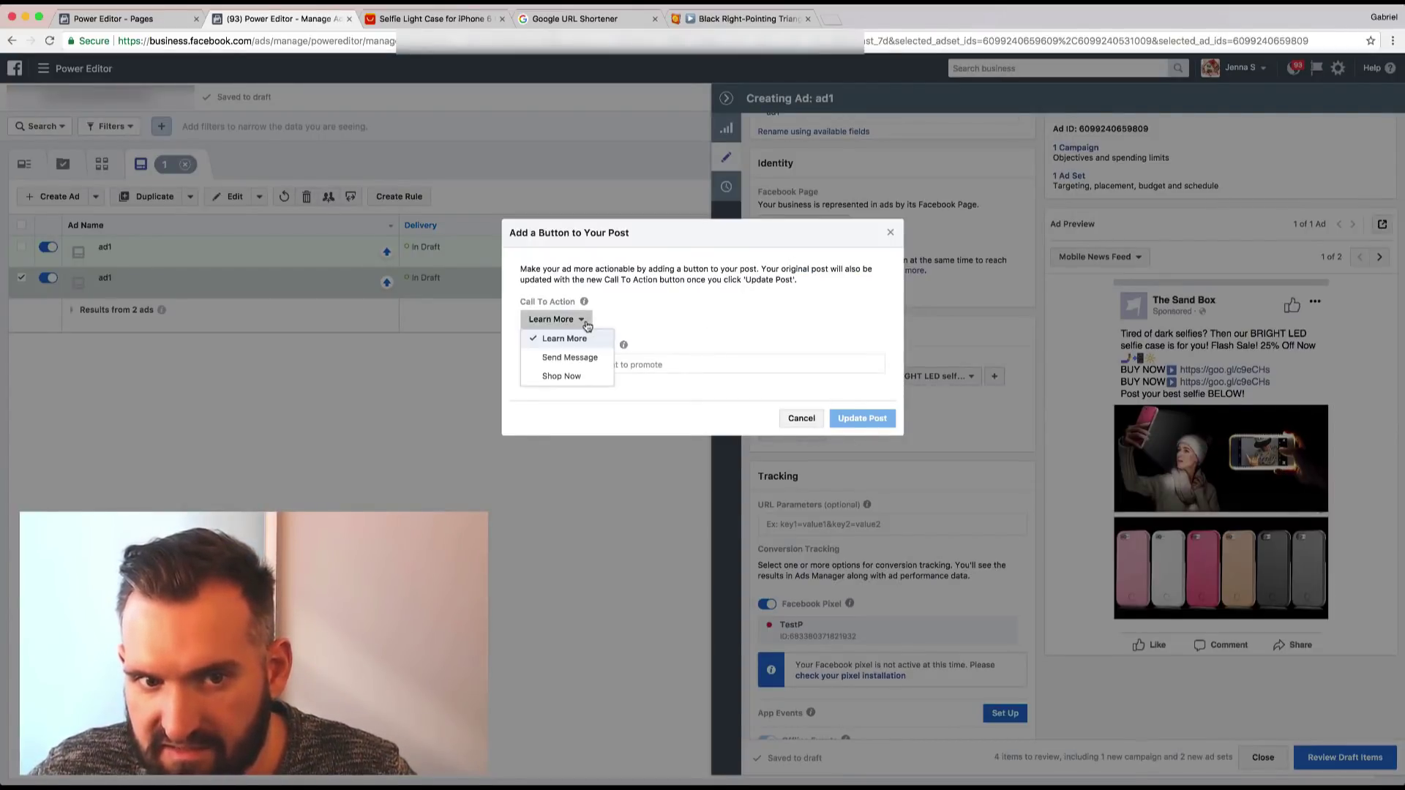
{"action": "left_click", "coordinate": [578, 377]}
{"action": "left_click", "coordinate": [580, 366]}
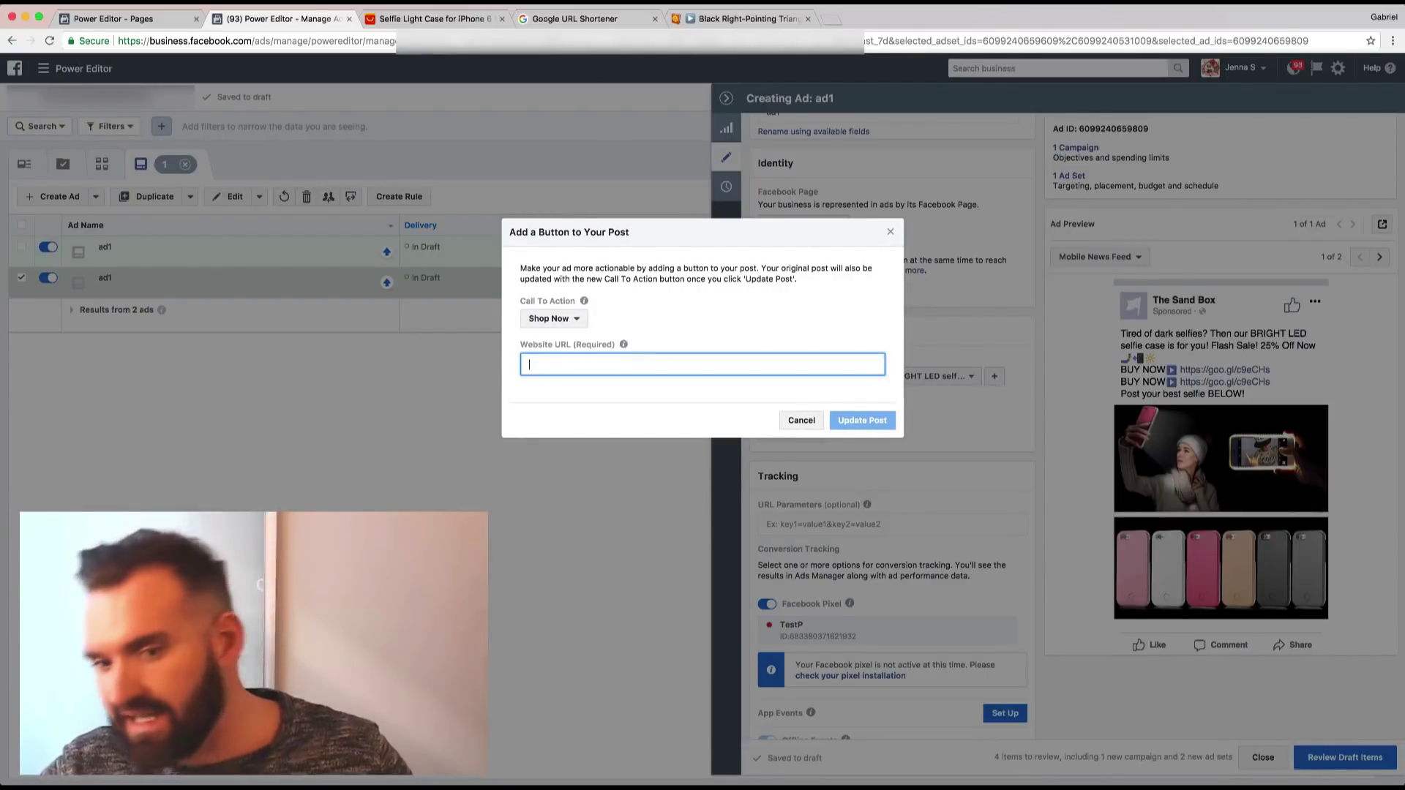
{"action": "key", "text": "super+Tab"}
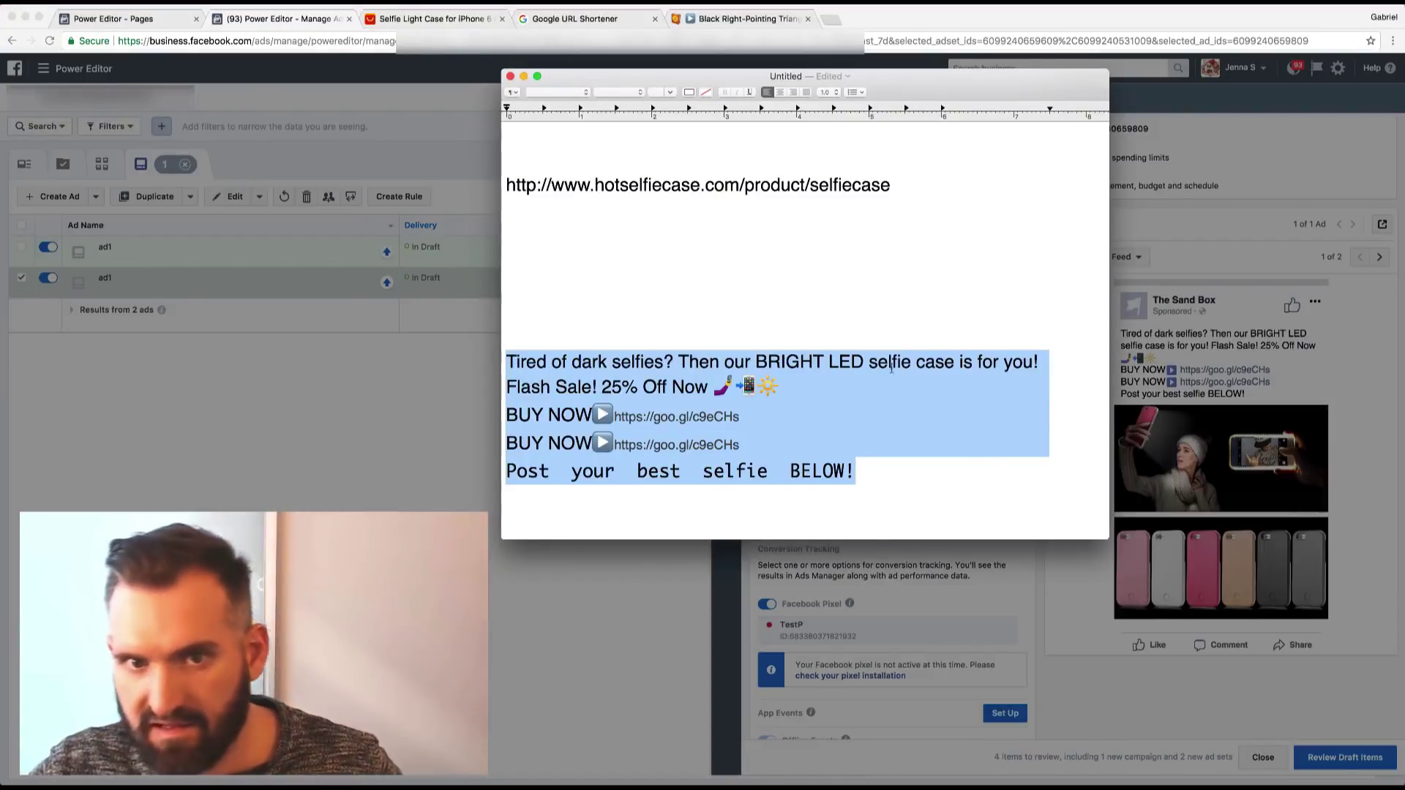
{"action": "left_click", "coordinate": [919, 310]}
{"action": "left_click_drag", "start_coordinate": [894, 189], "coordinate": [511, 188]}
{"action": "key", "text": "super+c"}
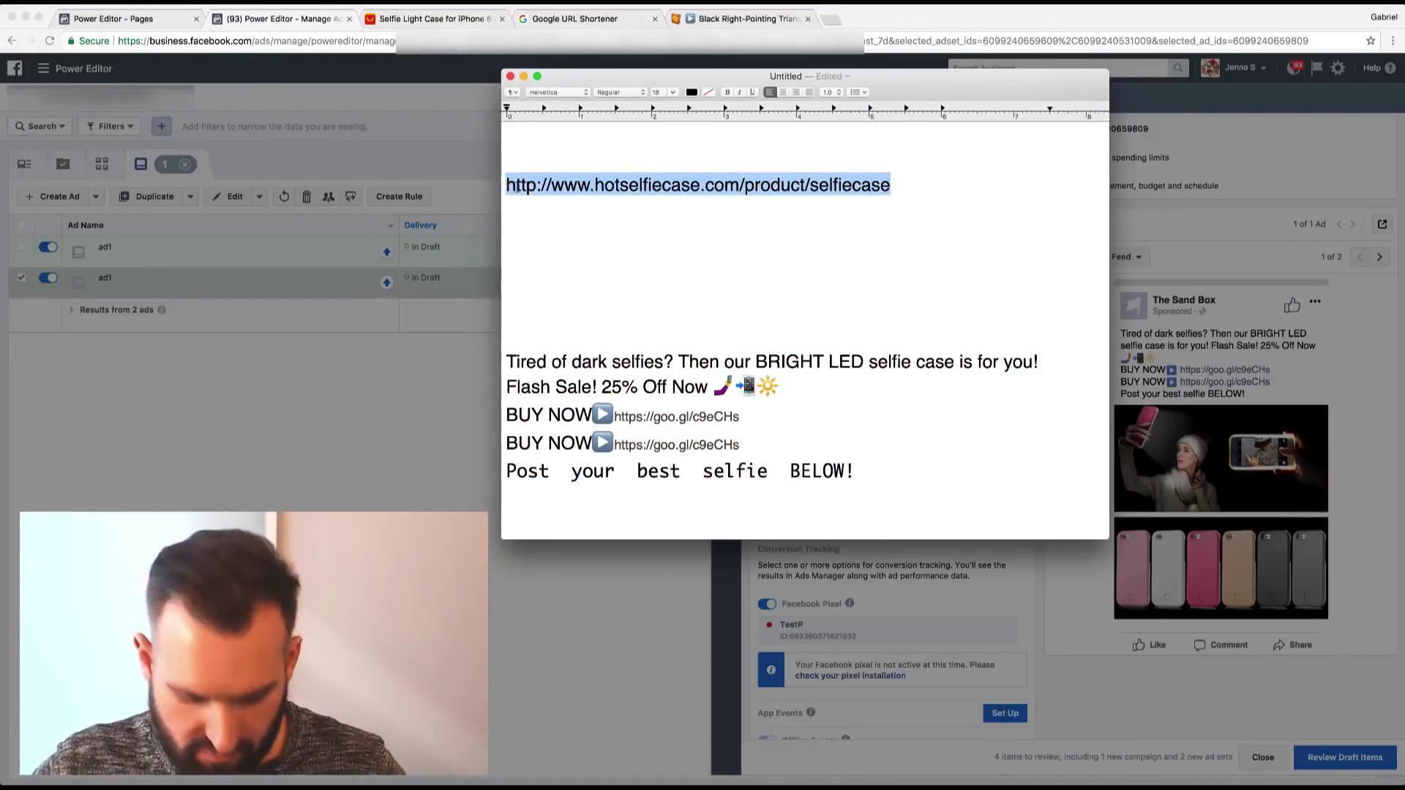
{"action": "left_click", "coordinate": [523, 76]}
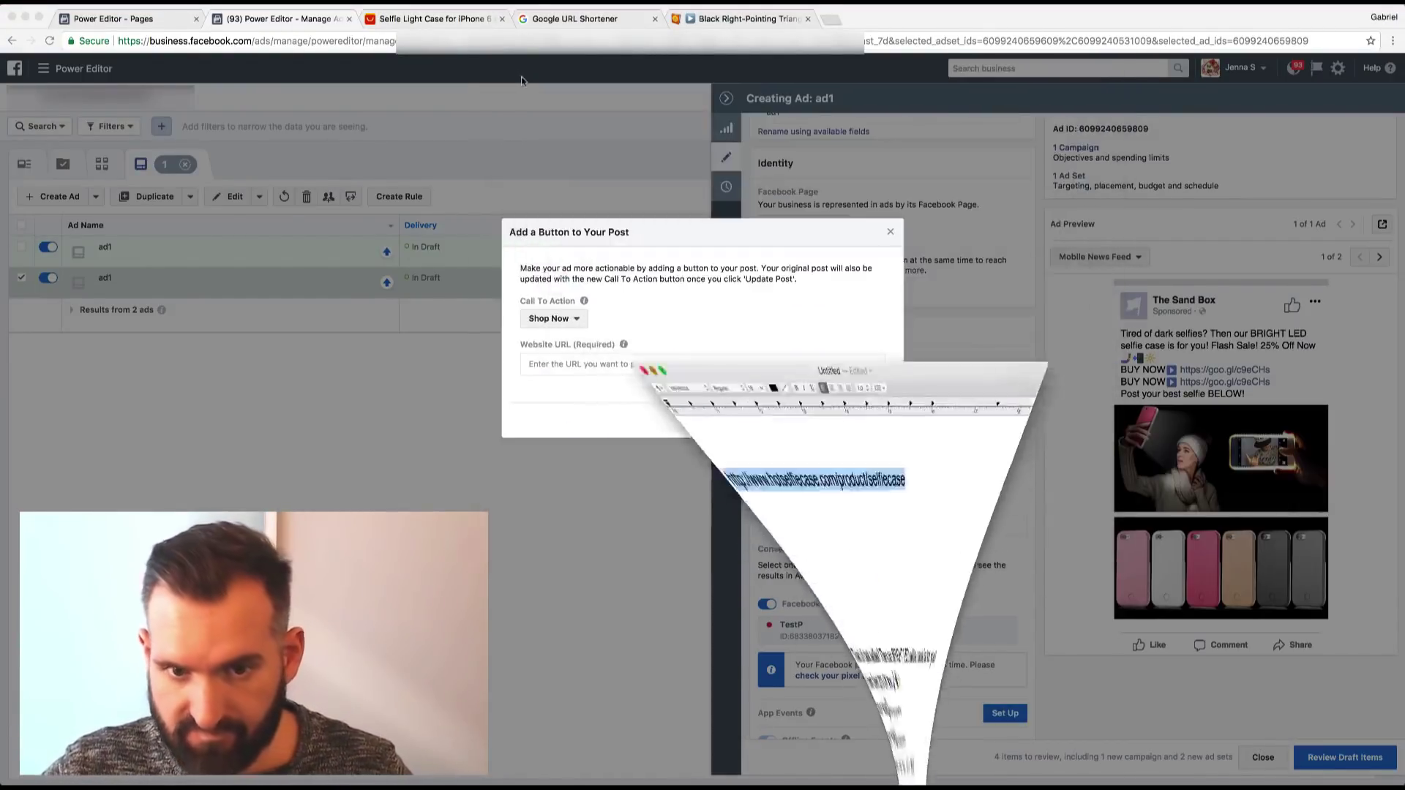
{"action": "left_click", "coordinate": [673, 364]}
{"action": "key", "text": "super+v"}
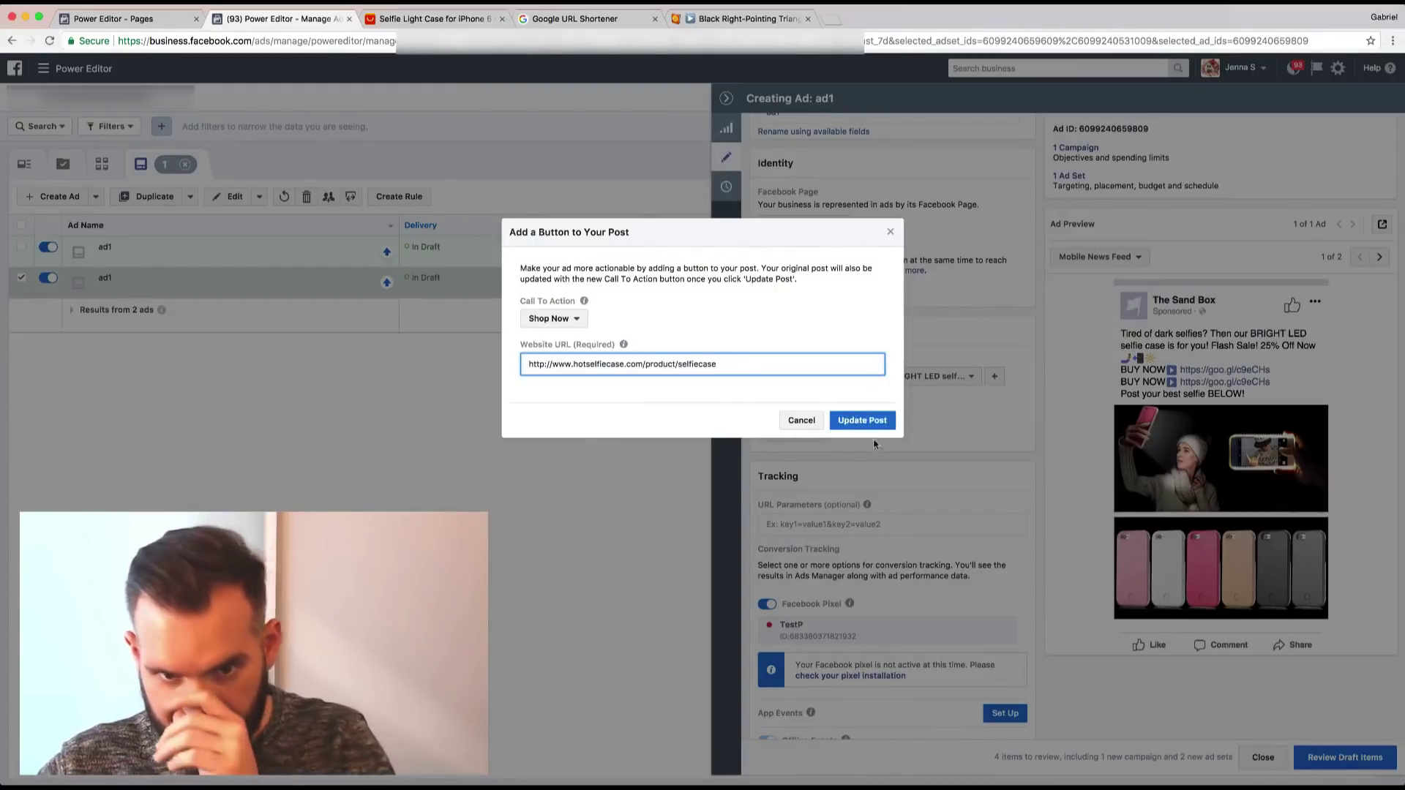
{"action": "left_click", "coordinate": [876, 424]}
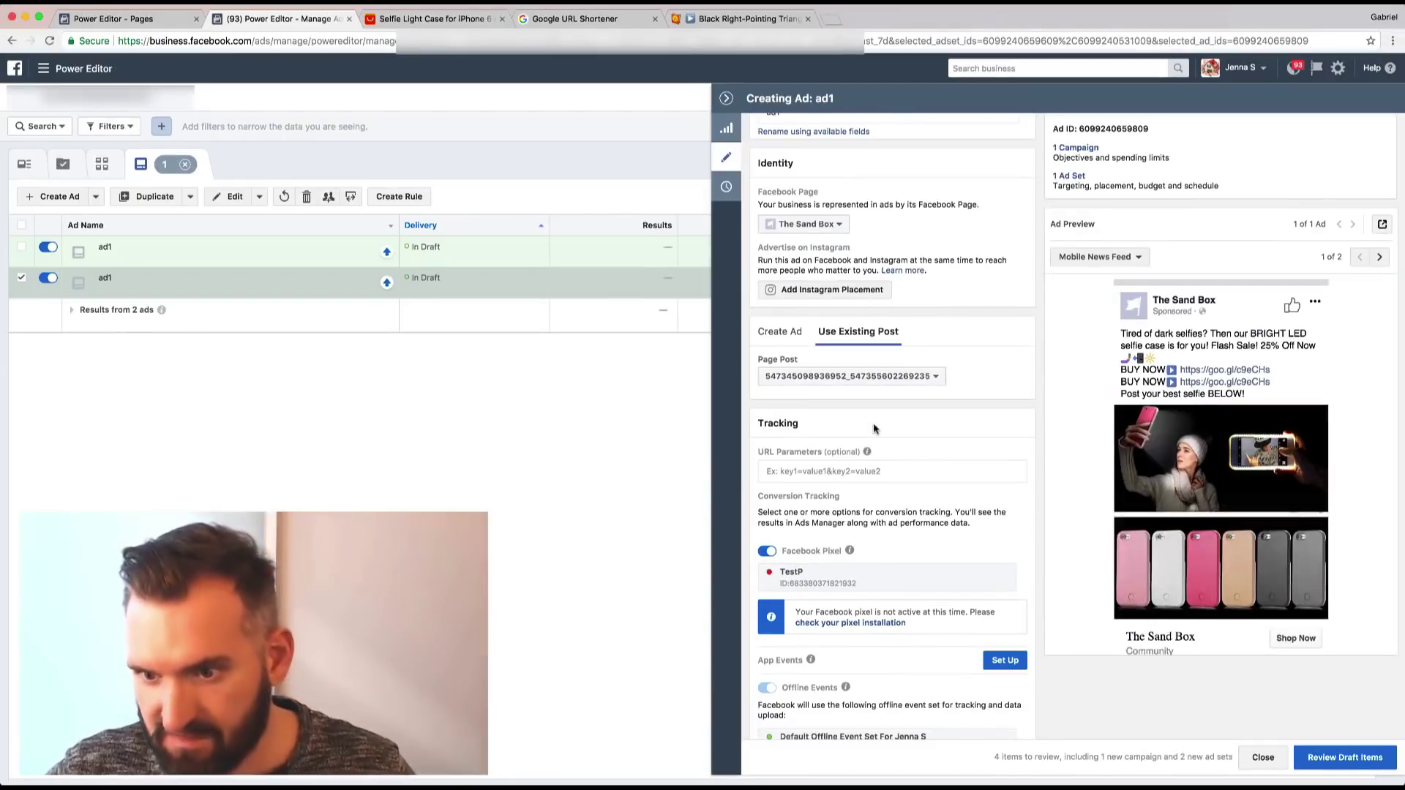
Check the Shop Now button in the ad preview and review its link and the ad's tracking settings.
{"action": "scroll", "coordinate": [1244, 556], "scroll_direction": "down", "scroll_amount": 2}
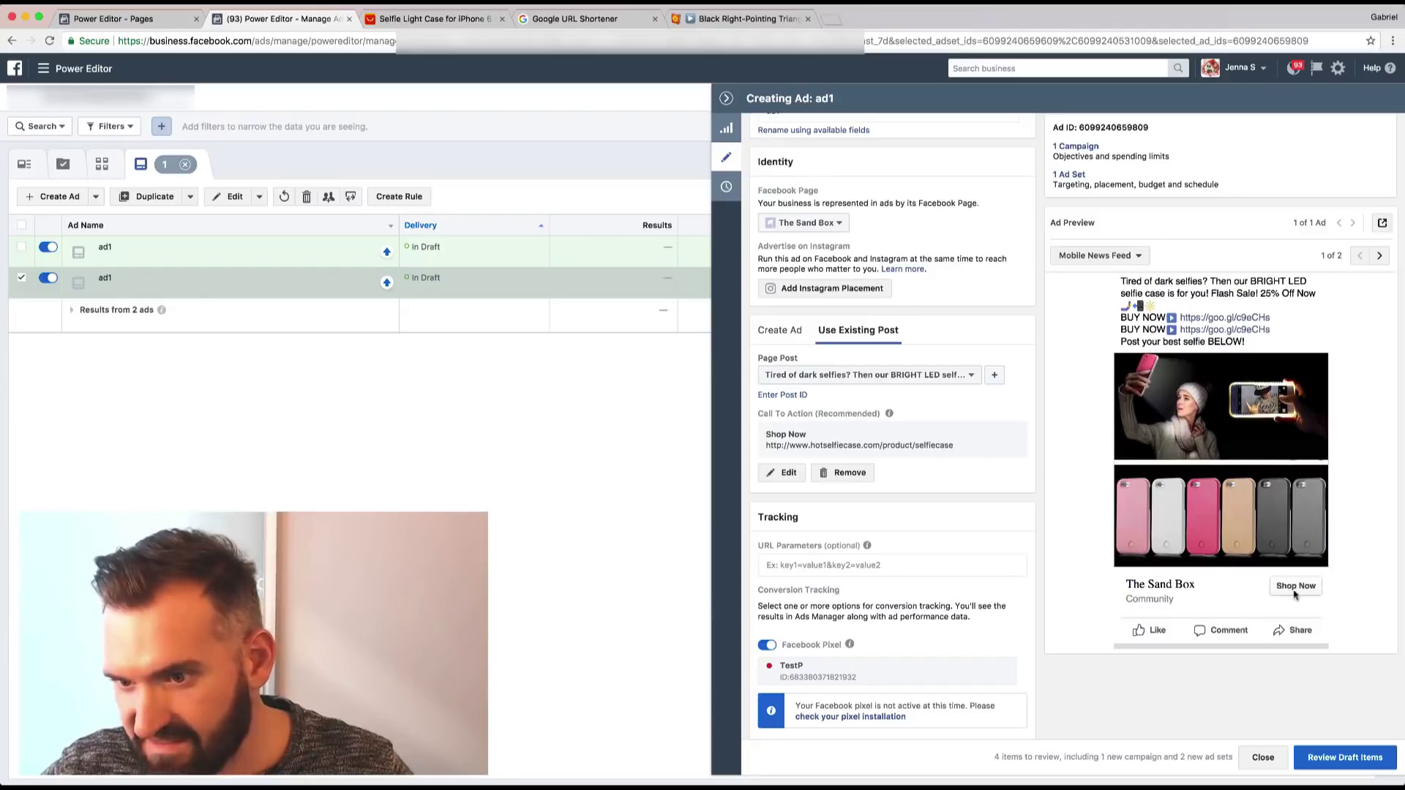
{"action": "scroll", "coordinate": [1039, 526], "scroll_direction": "up", "scroll_amount": 1}
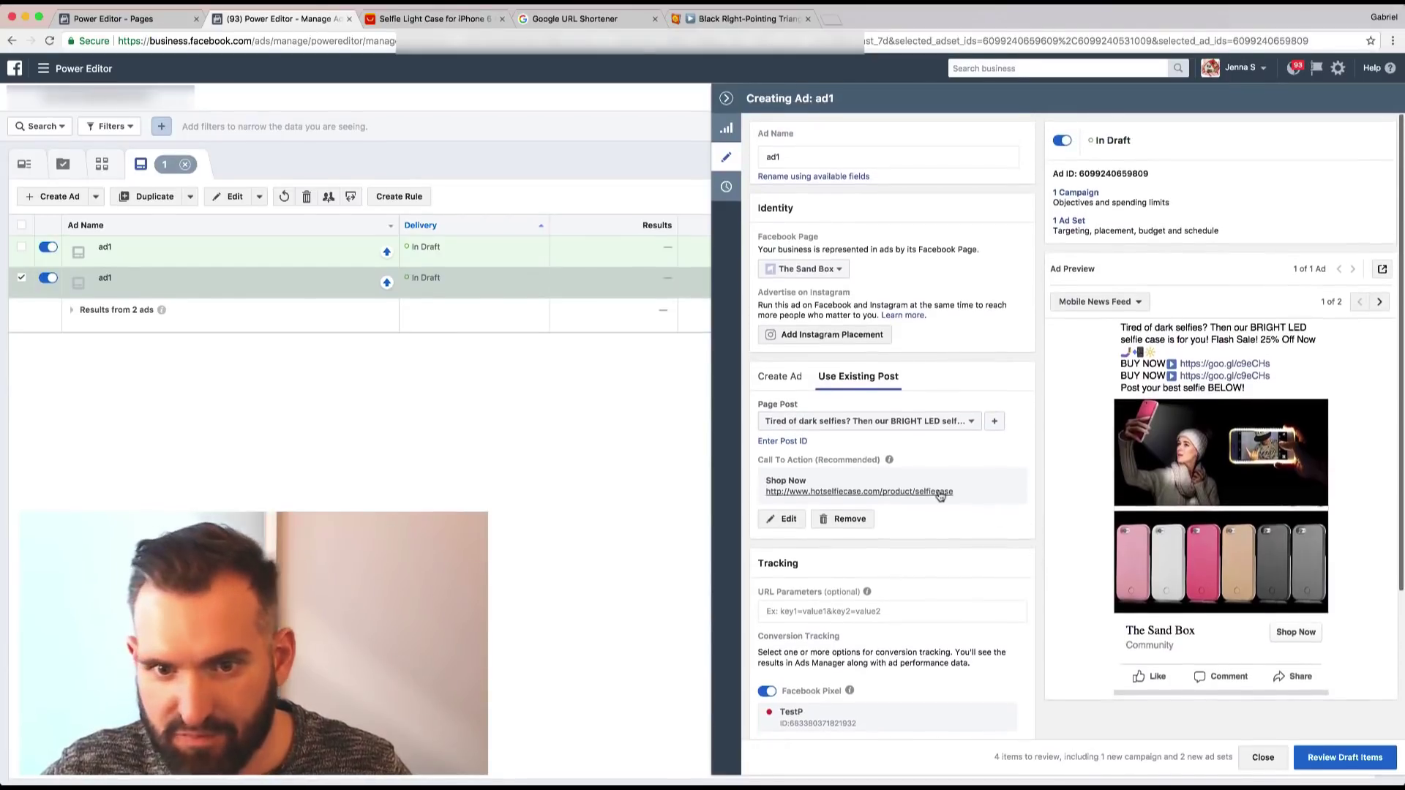
{"action": "scroll", "coordinate": [1008, 490], "scroll_direction": "down", "scroll_amount": 4}
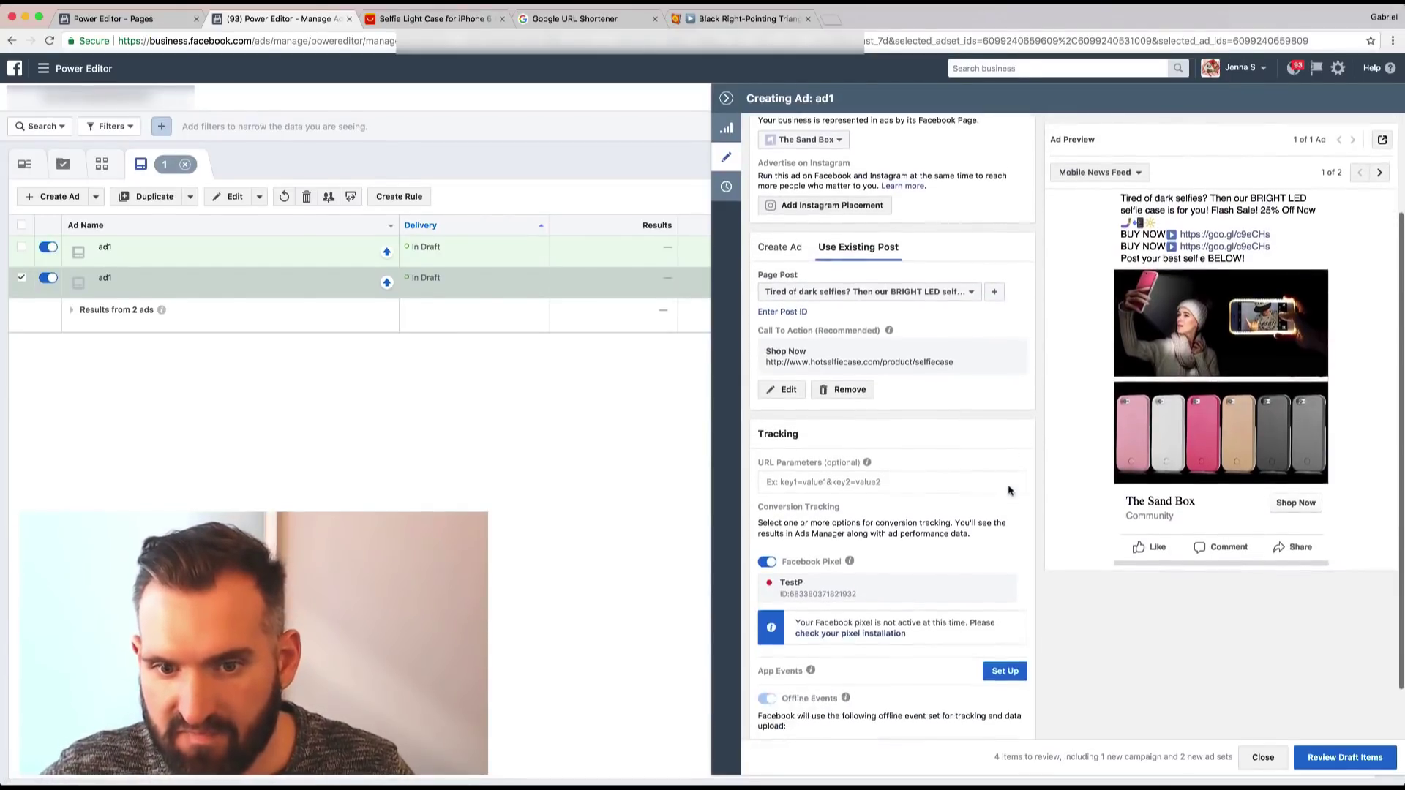
{"action": "scroll", "coordinate": [1009, 489], "scroll_direction": "up", "scroll_amount": 4}
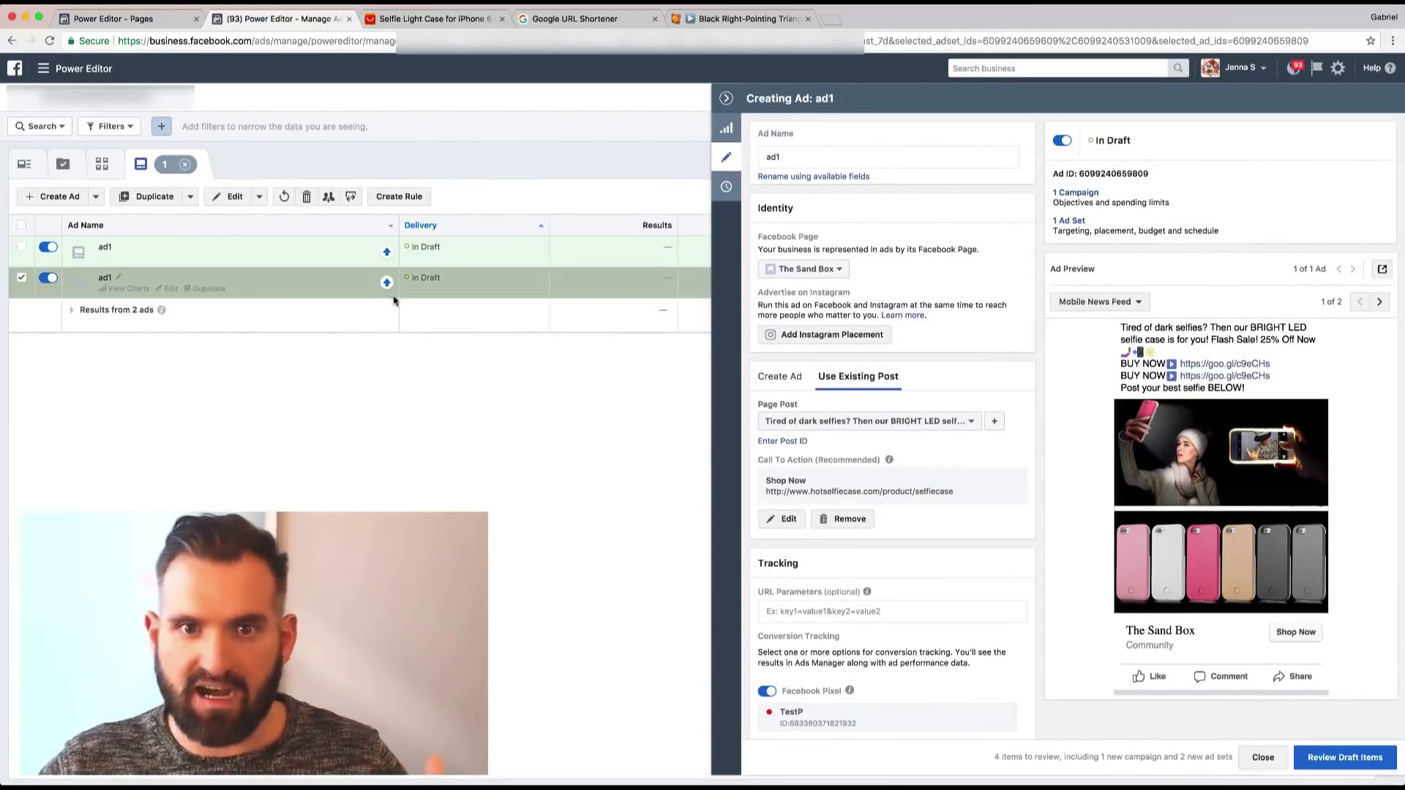
Open only the other ad for editing, review its call to action and tracking settings, and collapse the editor.
{"action": "left_click", "coordinate": [22, 248]}
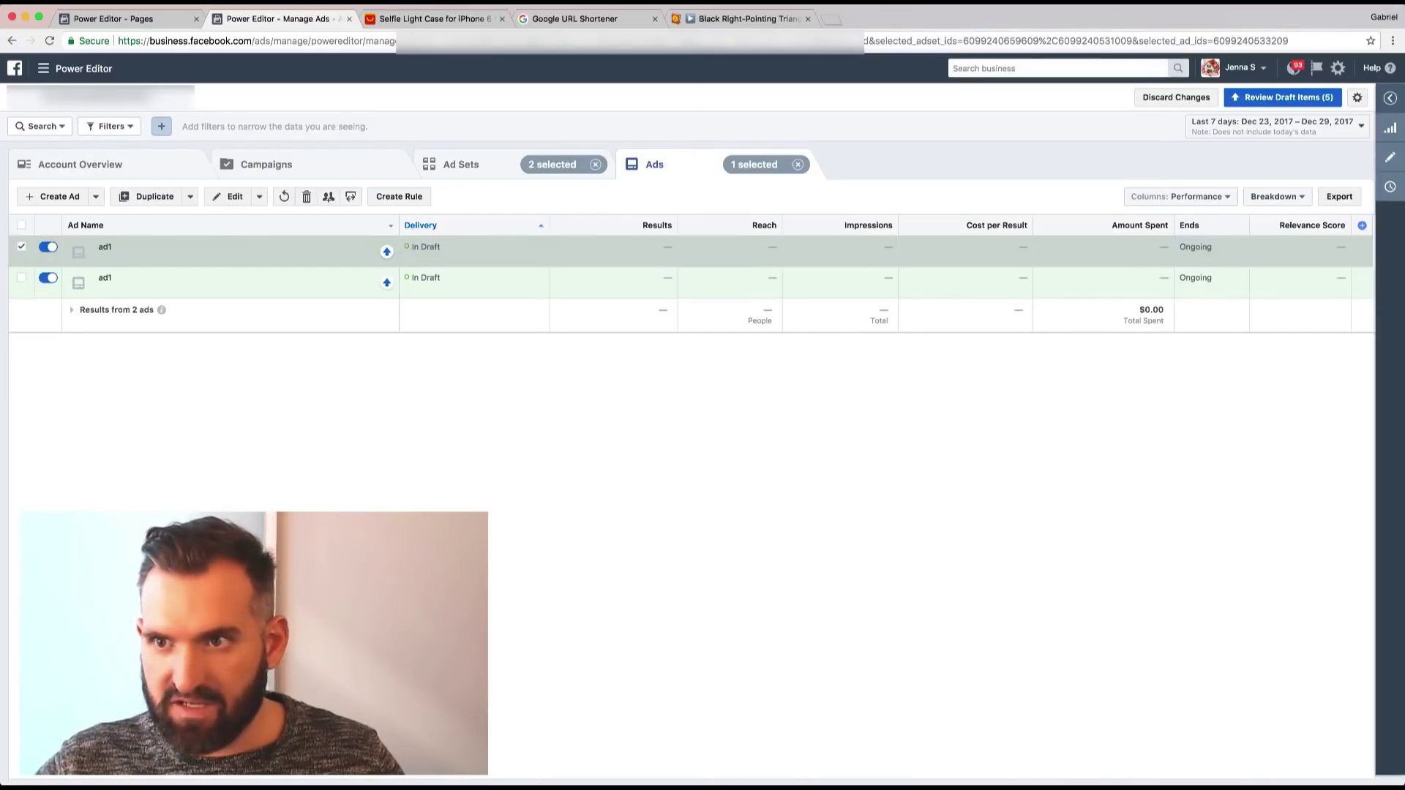
{"action": "left_click", "coordinate": [1390, 97]}
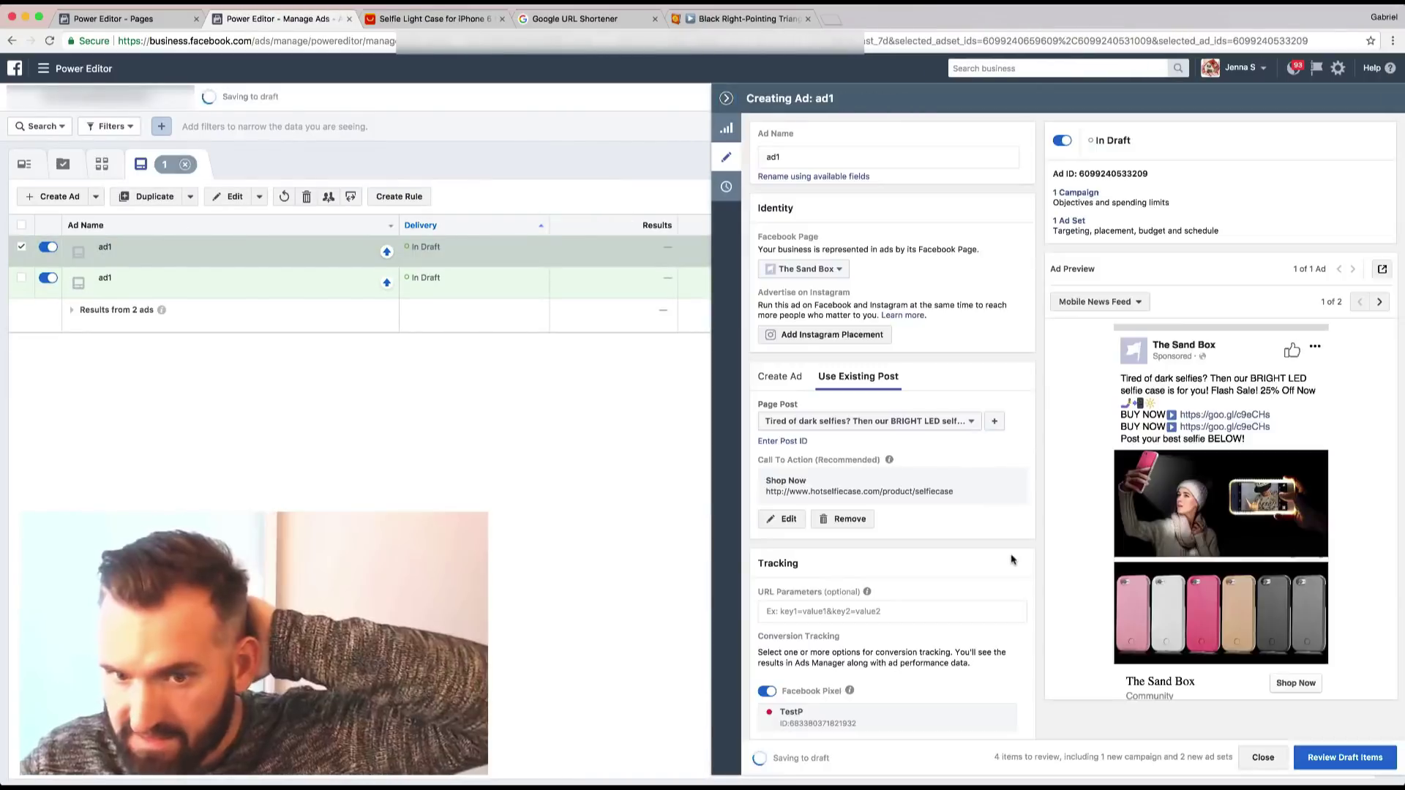
{"action": "scroll", "coordinate": [1012, 560], "scroll_direction": "down", "scroll_amount": 3}
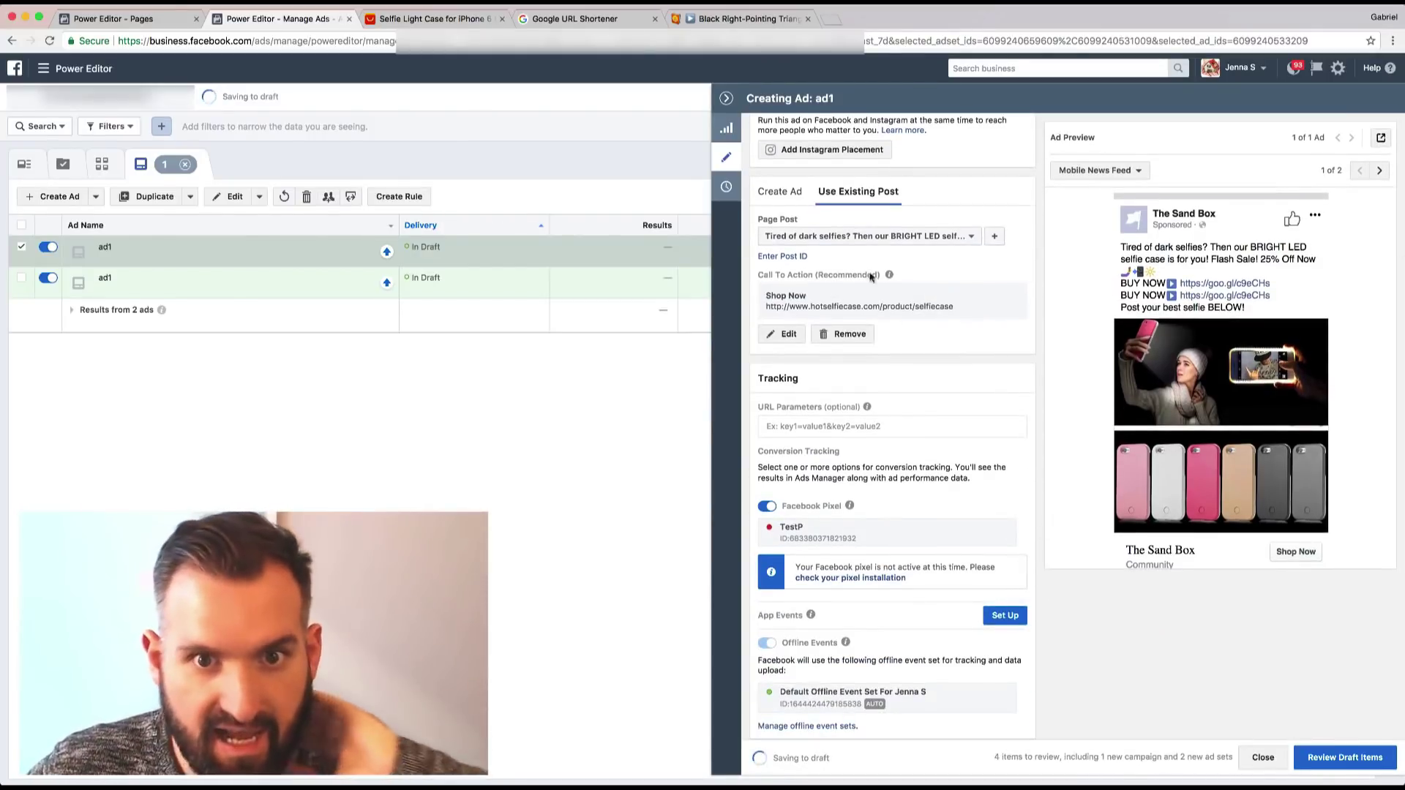
{"action": "left_click", "coordinate": [729, 100]}
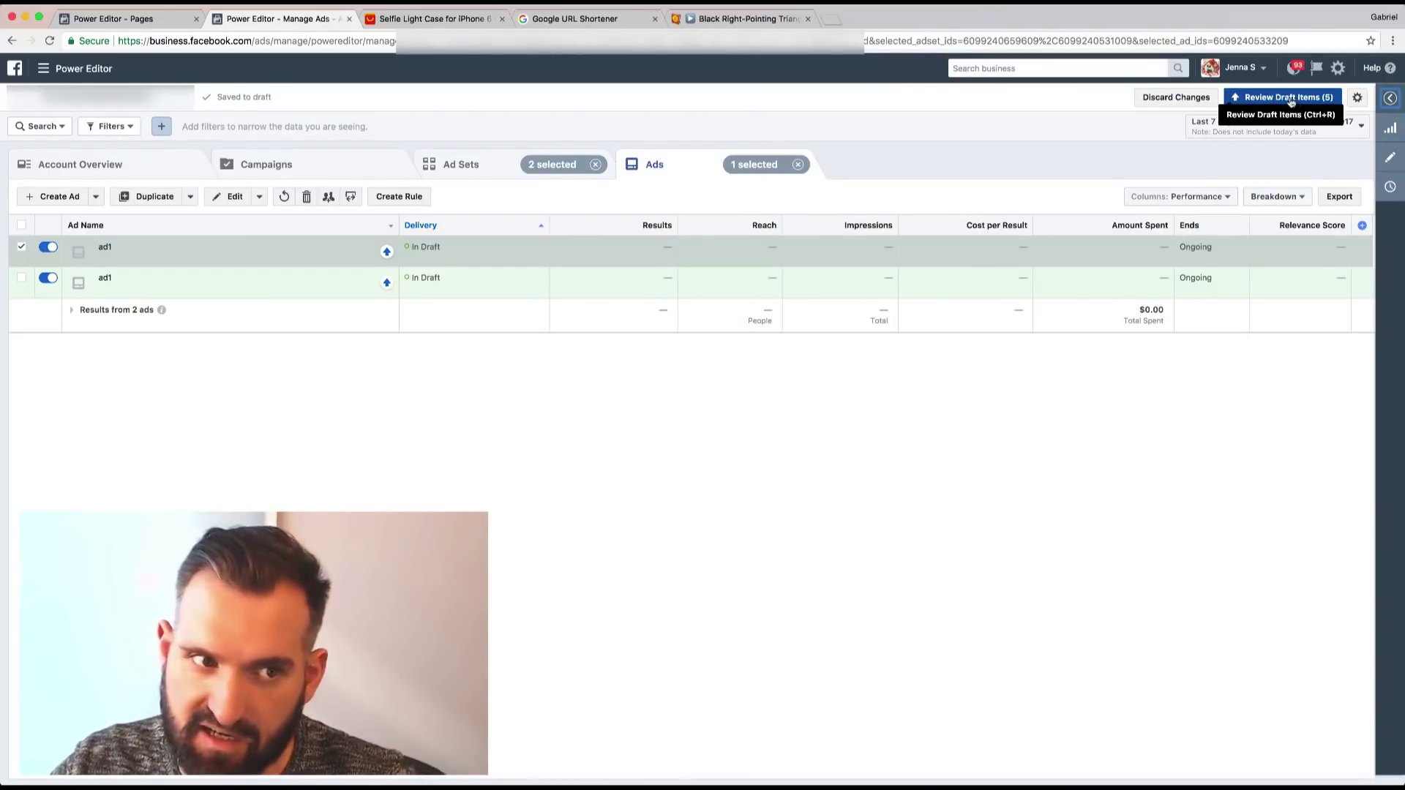
Start a new campaign at the campaign level and name it WC-SelfieCase.
{"action": "left_click", "coordinate": [359, 166]}
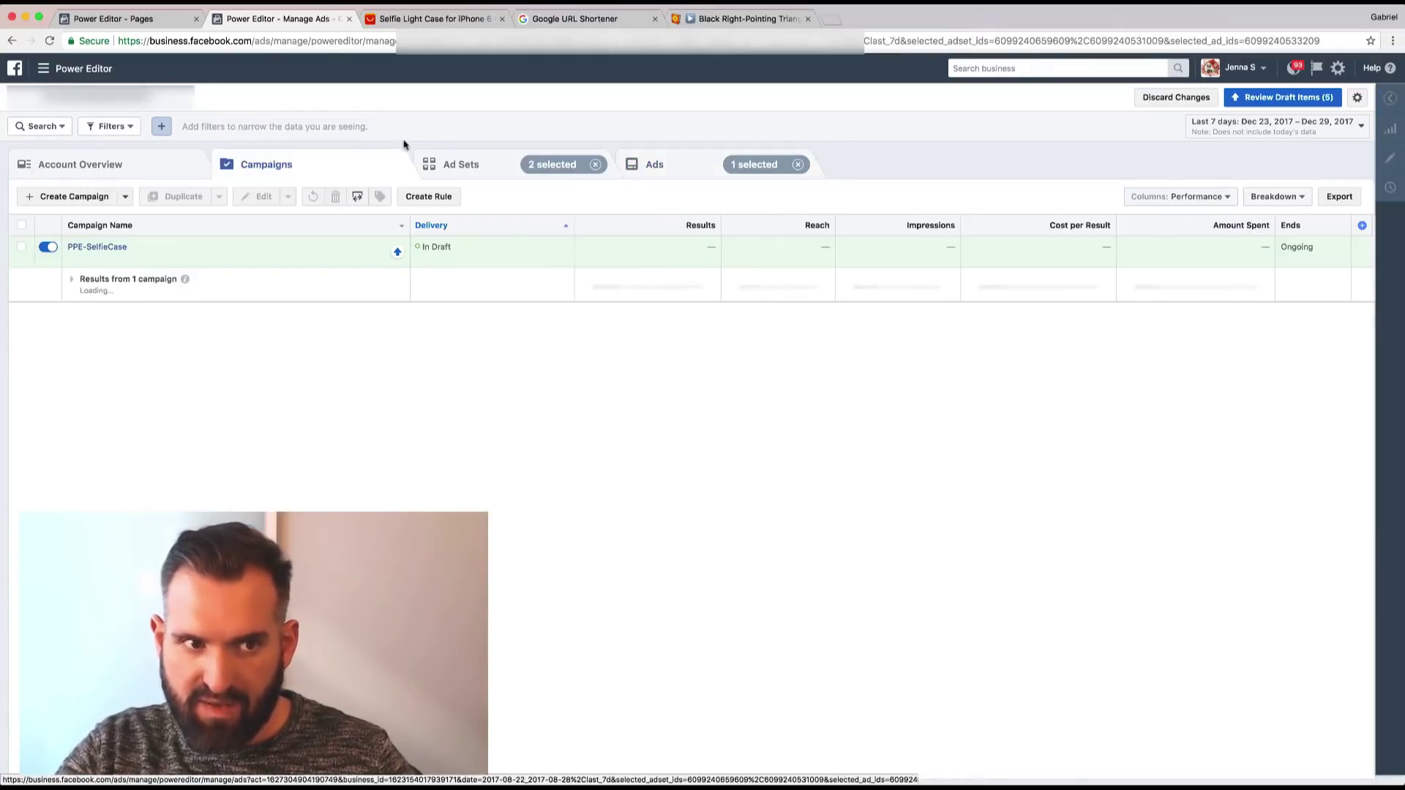
{"action": "left_click", "coordinate": [86, 203]}
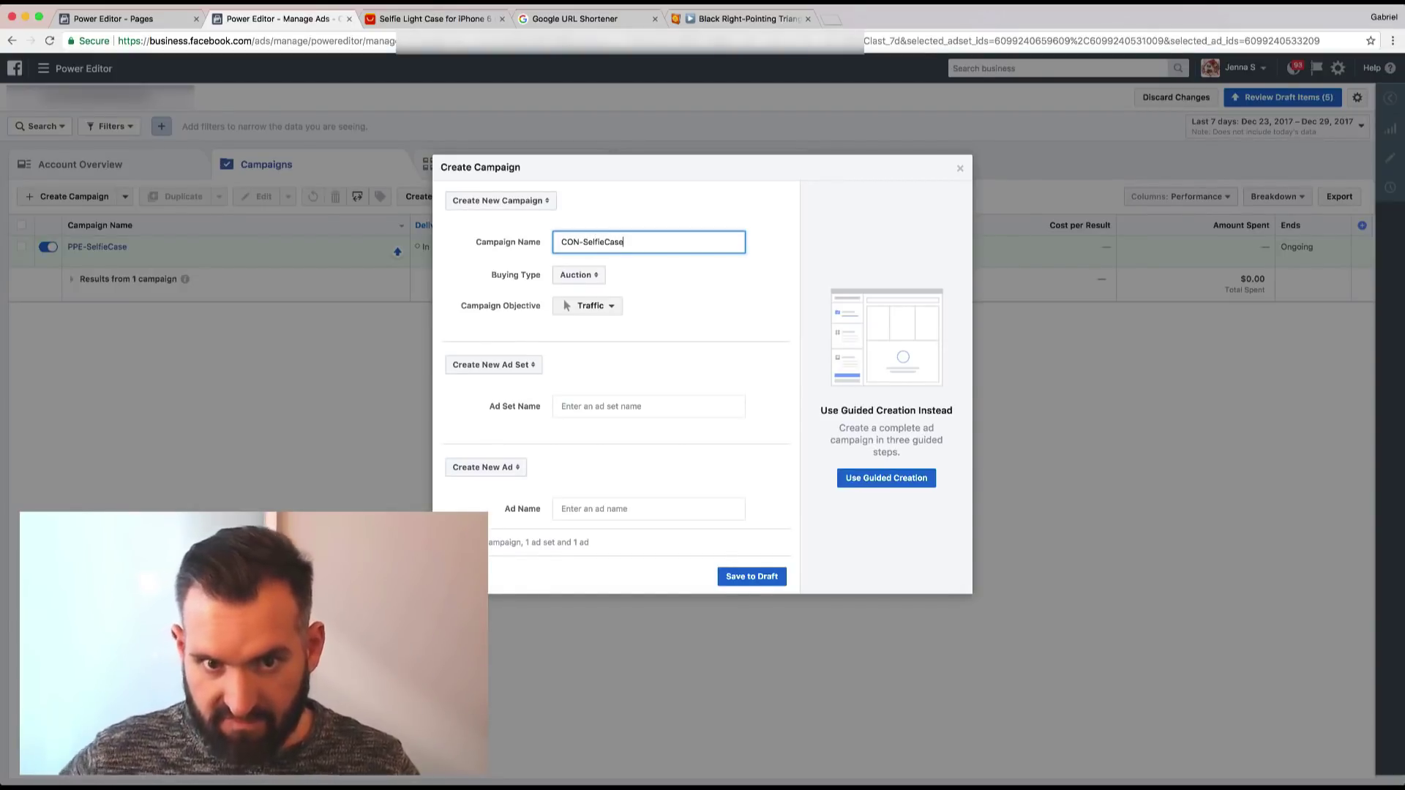
{"action": "left_click_drag", "start_coordinate": [580, 241], "coordinate": [557, 246]}
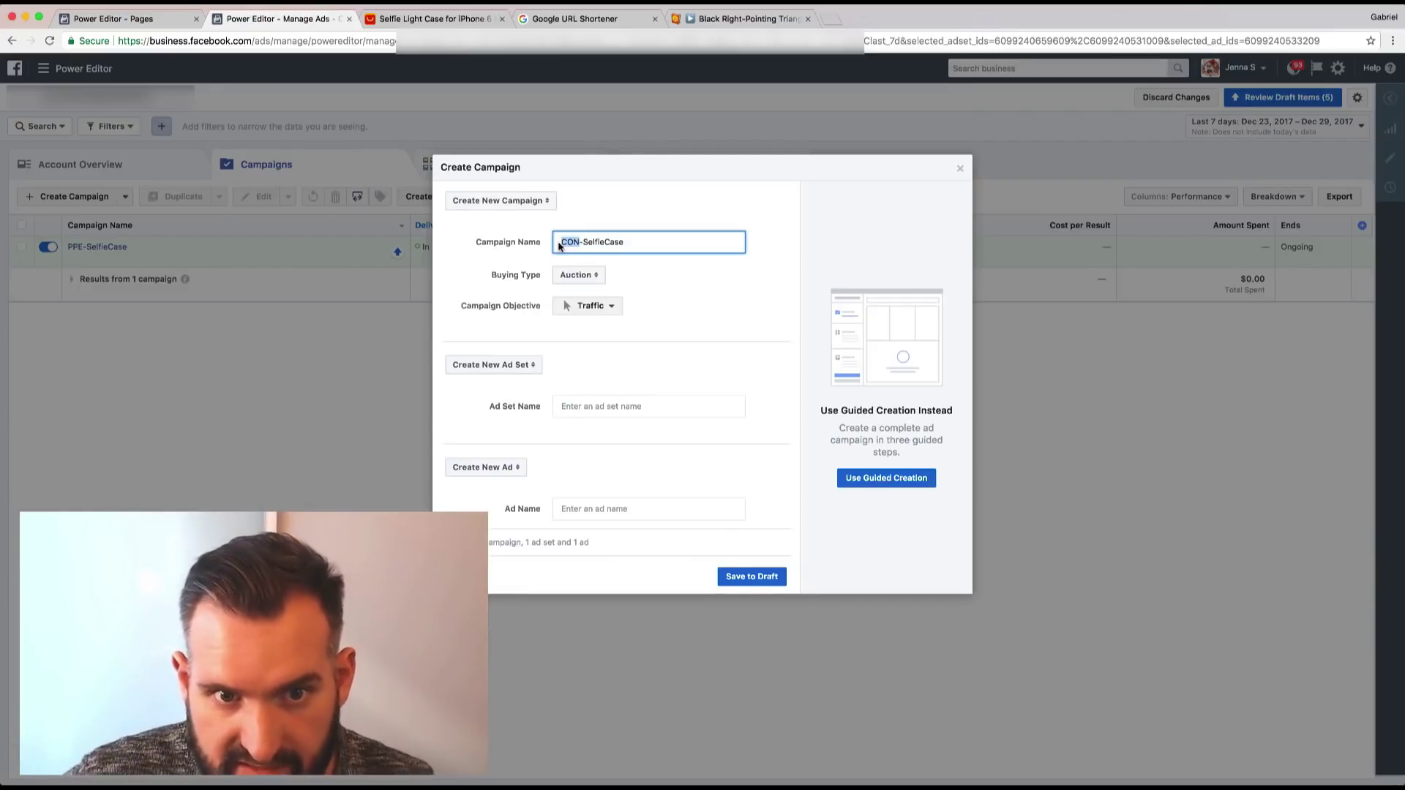
{"action": "type", "text": "WC"}
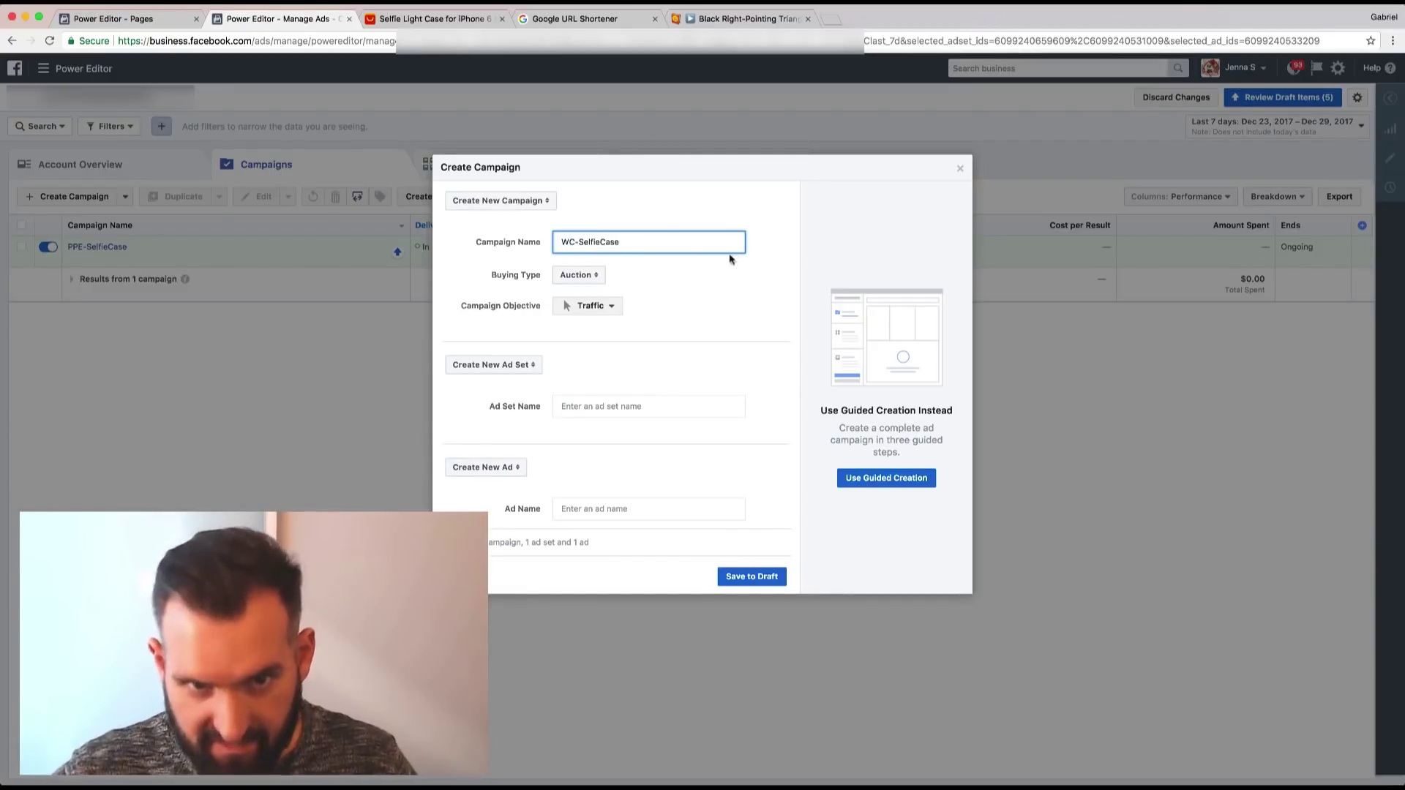
Set the campaign objective to Conversions and keep Purchases as the key result after checking the alternatives.
{"action": "left_click", "coordinate": [612, 308]}
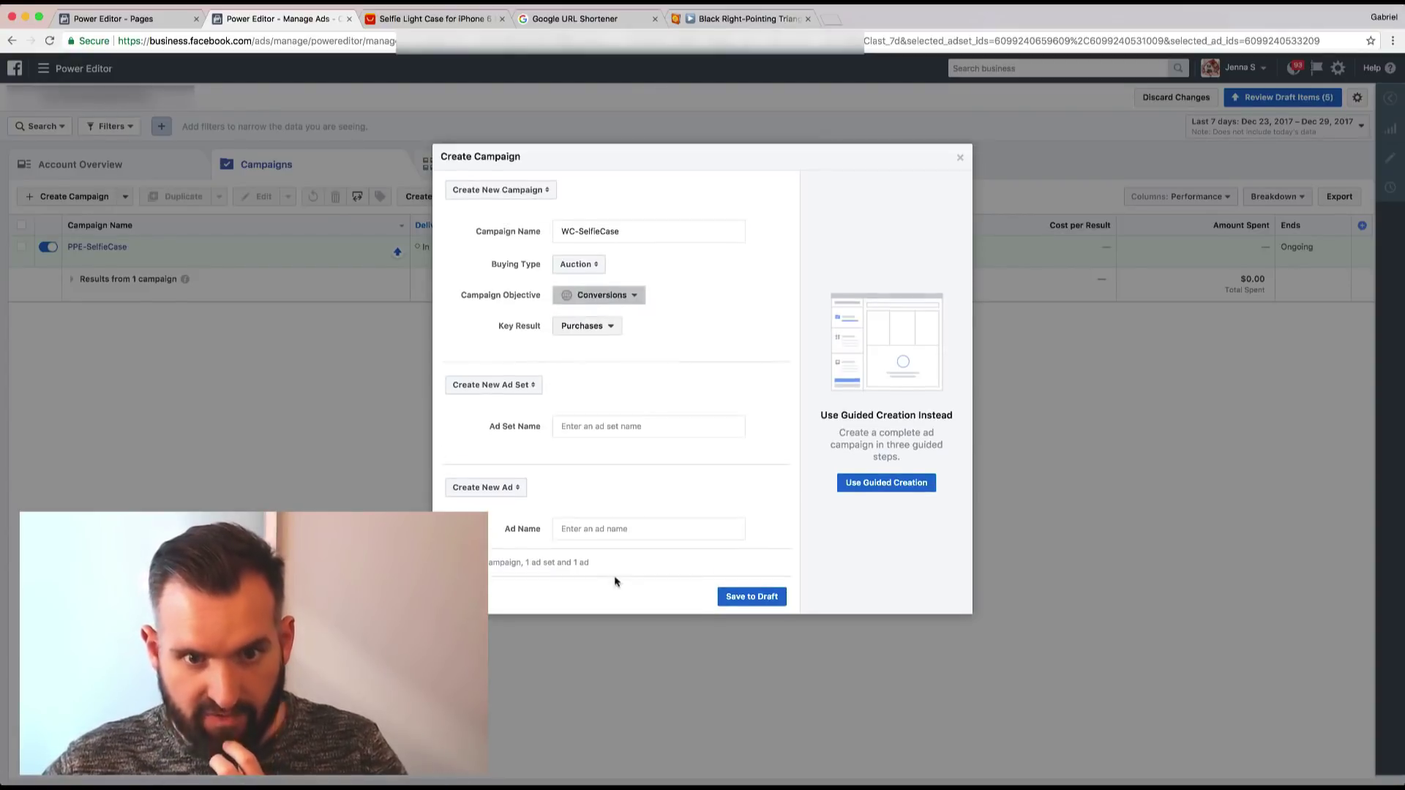
{"action": "left_click", "coordinate": [615, 578]}
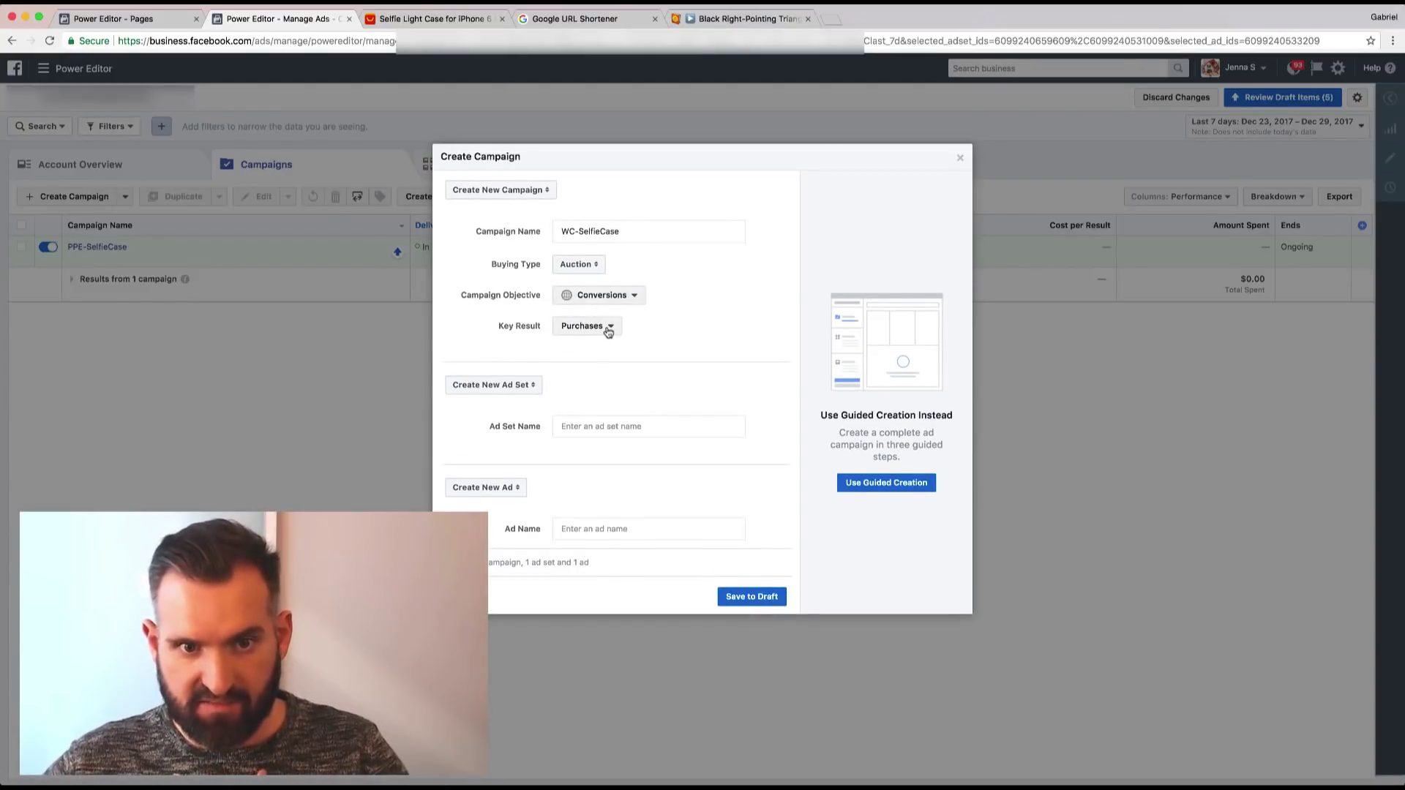
{"action": "left_click", "coordinate": [612, 328]}
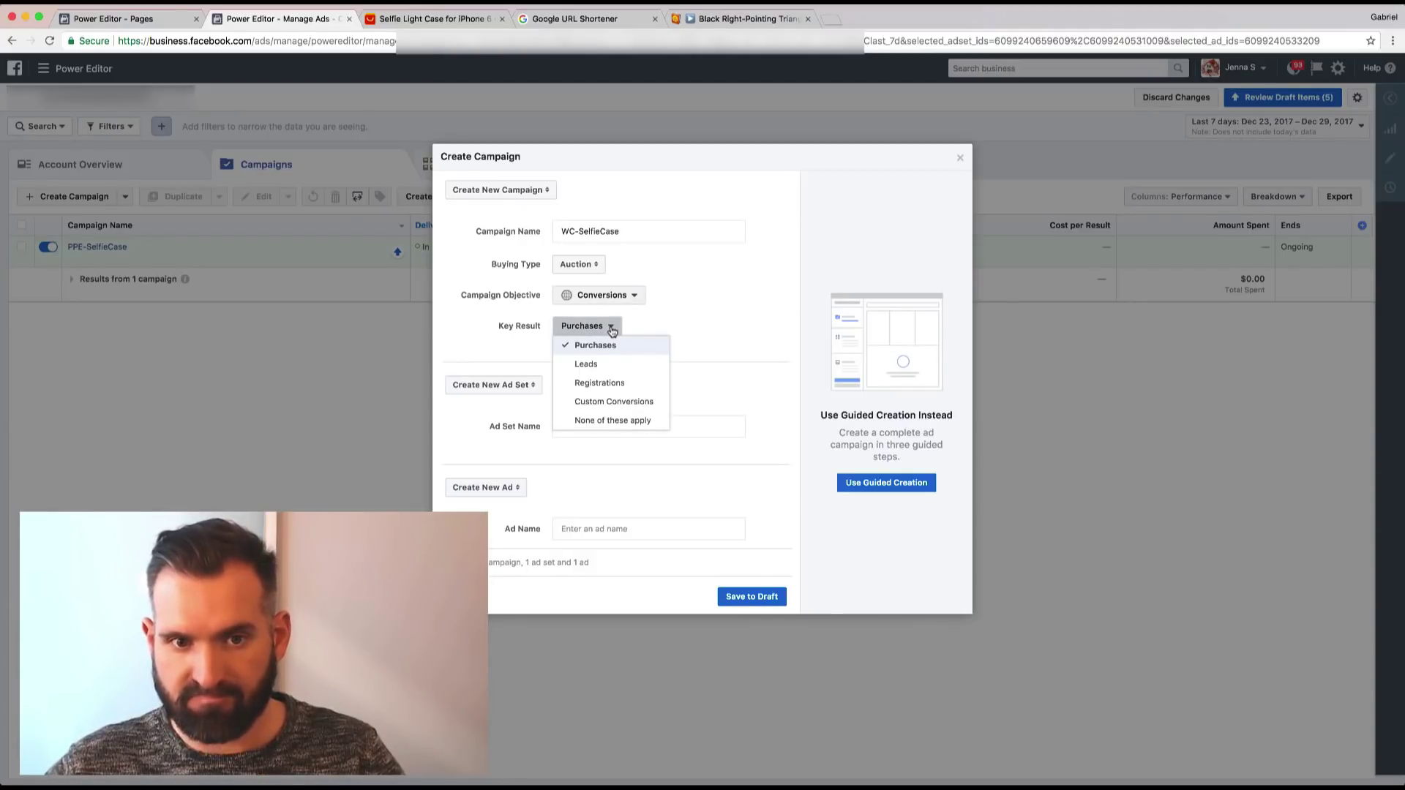
{"action": "left_click", "coordinate": [692, 331]}
Name the new ad set US-SELFIE- and the new ad ad1, and save the campaign to draft.
{"action": "left_click", "coordinate": [578, 426]}
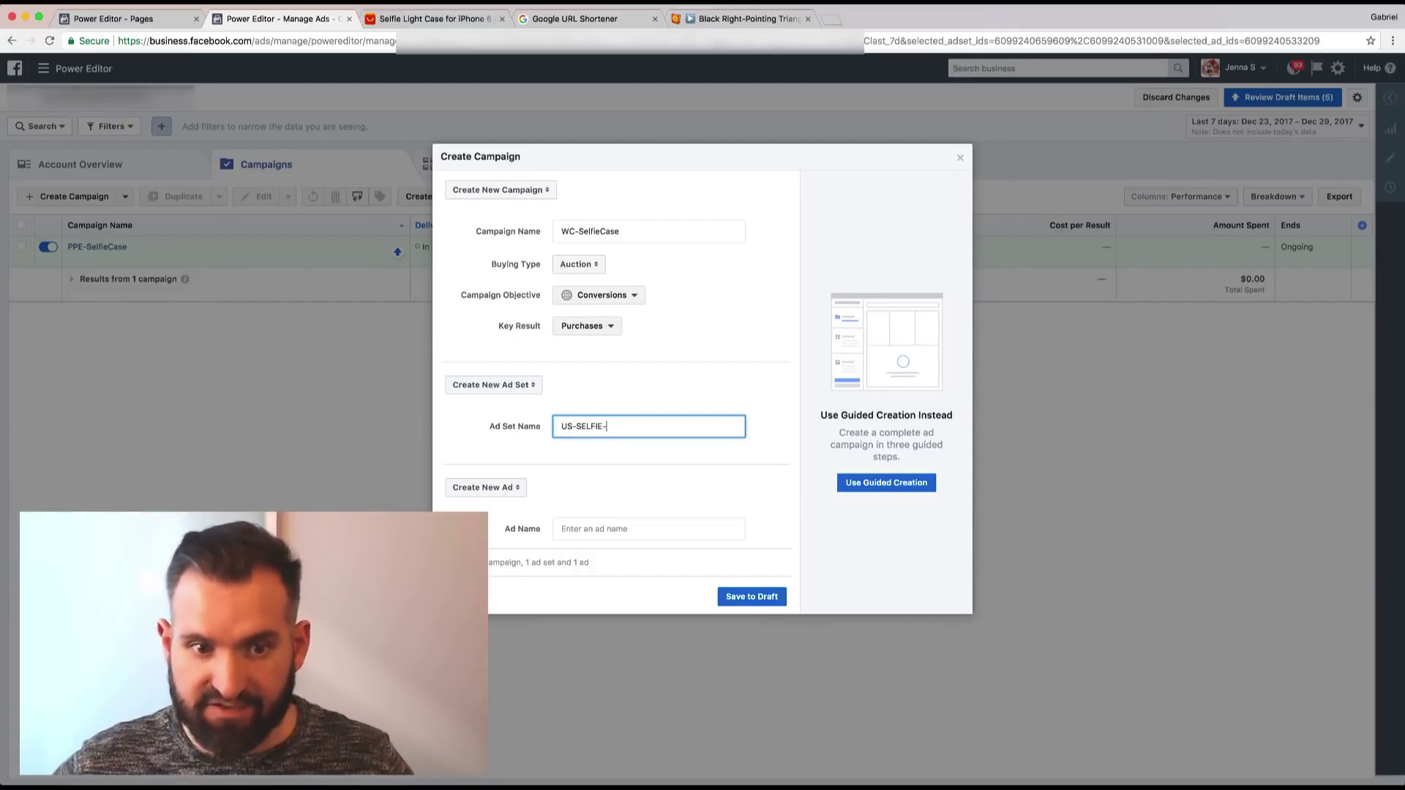
{"action": "left_click", "coordinate": [625, 530]}
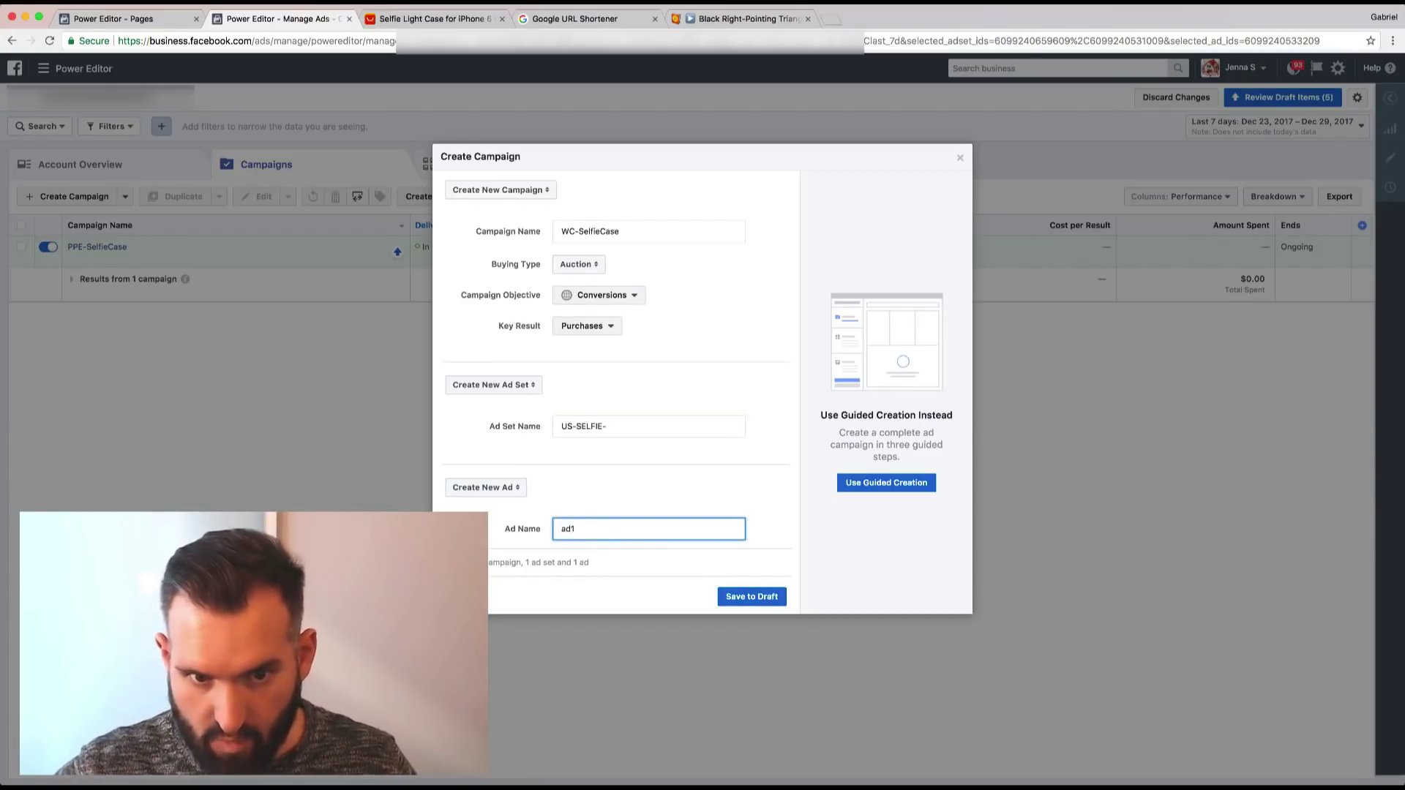
{"action": "left_click", "coordinate": [753, 599]}
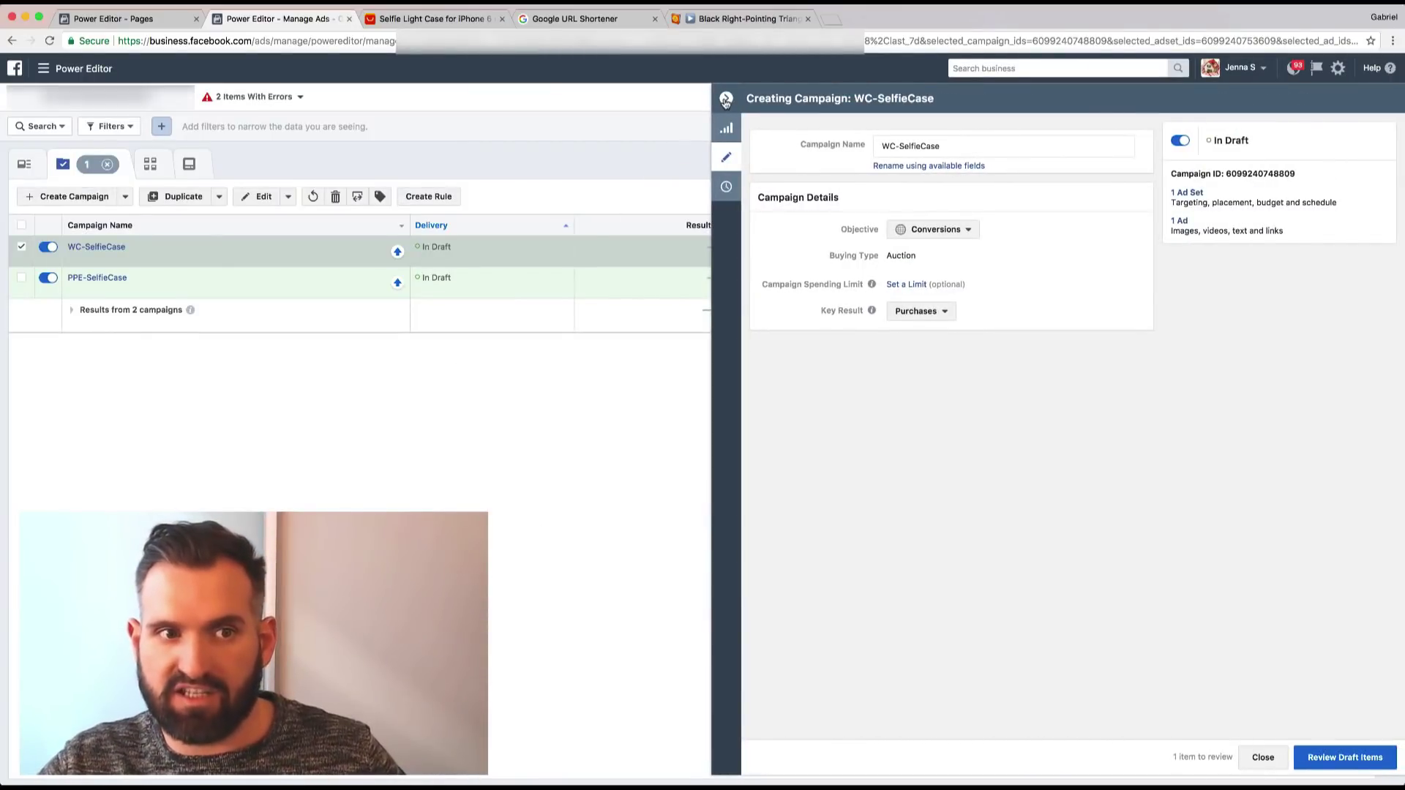
Open the WC-SelfieCase campaign's ad set and choose Purchase as its website conversion event.
{"action": "left_click", "coordinate": [150, 166]}
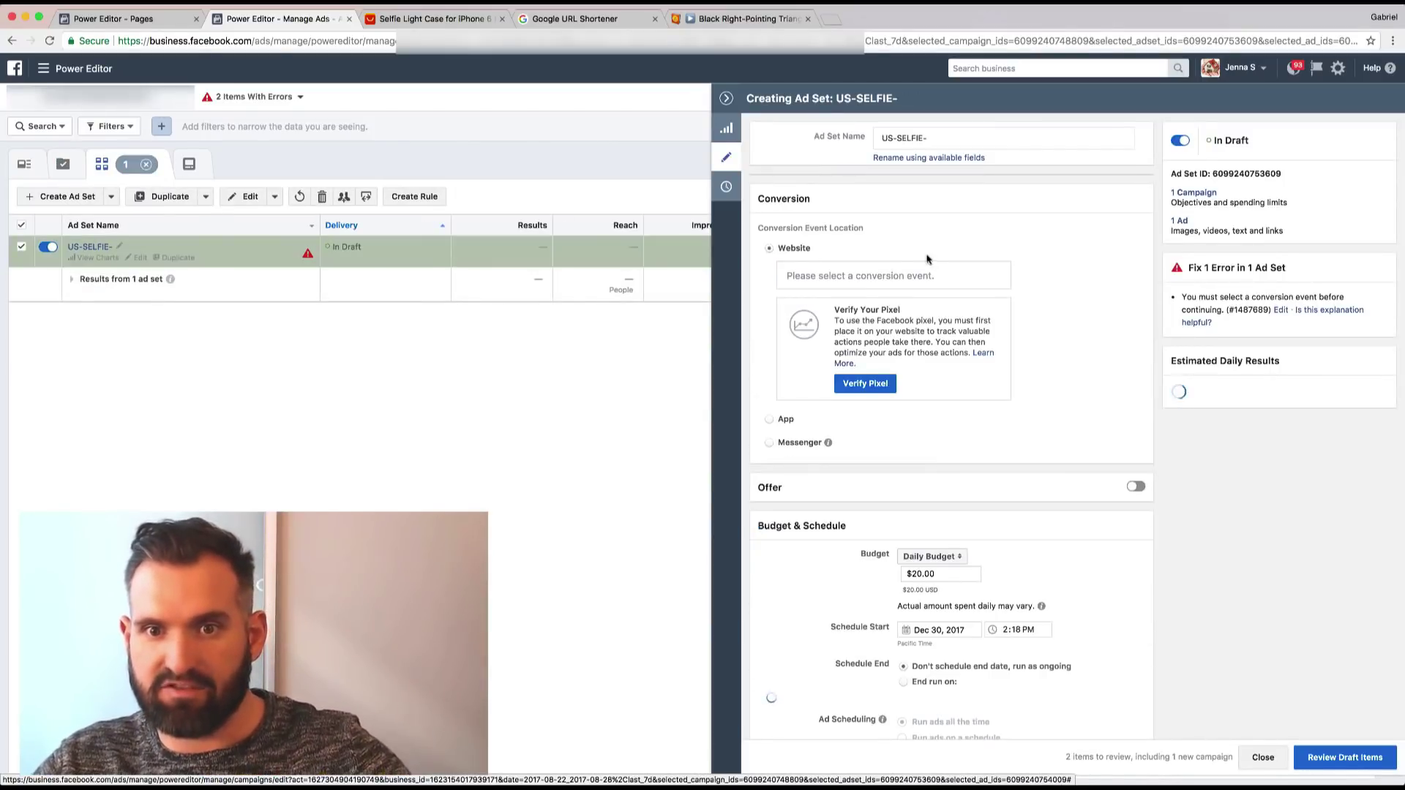
{"action": "left_click", "coordinate": [881, 274]}
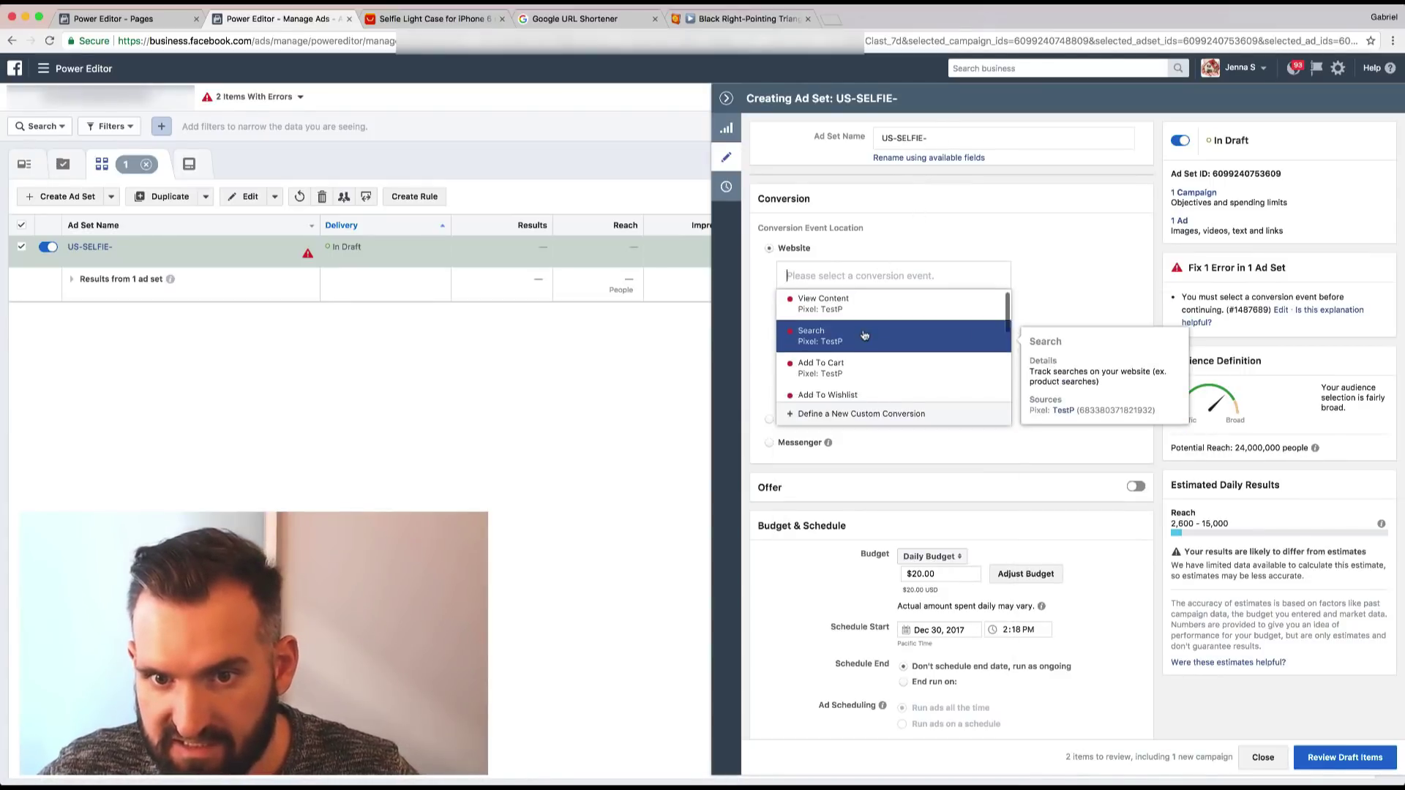
{"action": "scroll", "coordinate": [851, 370], "scroll_direction": "down", "scroll_amount": 1}
{"action": "scroll", "coordinate": [852, 380], "scroll_direction": "down", "scroll_amount": 4}
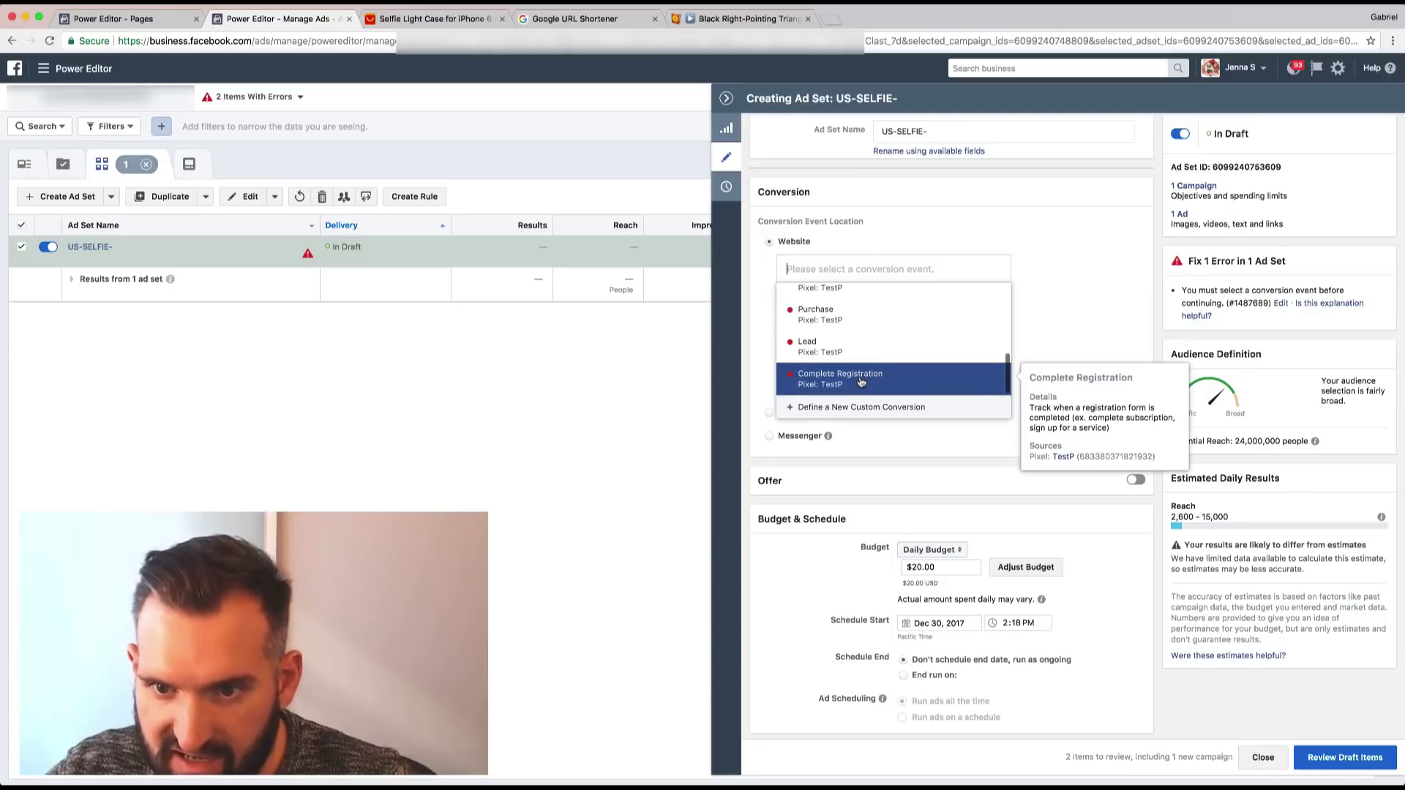
{"action": "scroll", "coordinate": [860, 382], "scroll_direction": "up", "scroll_amount": 2}
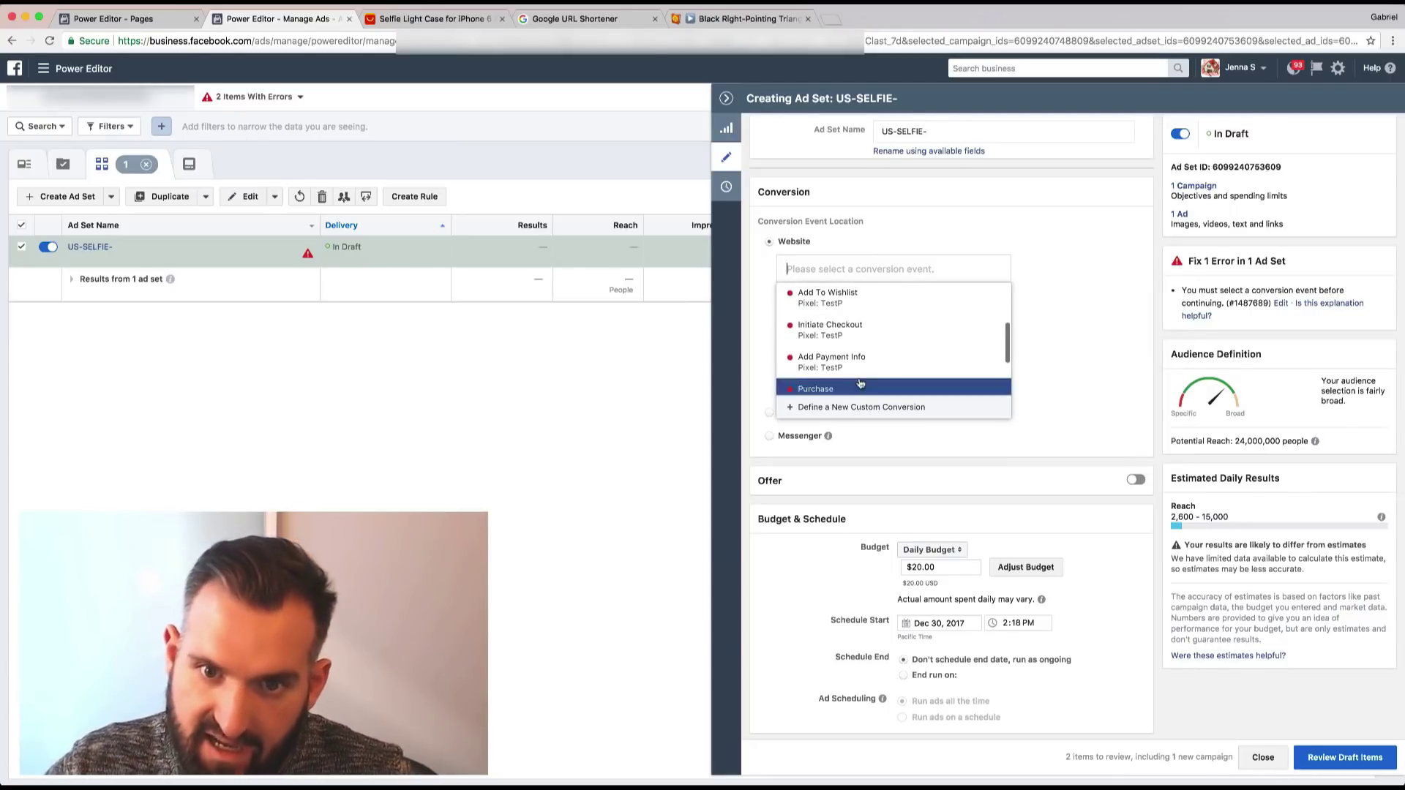
{"action": "scroll", "coordinate": [878, 344], "scroll_direction": "up", "scroll_amount": 5}
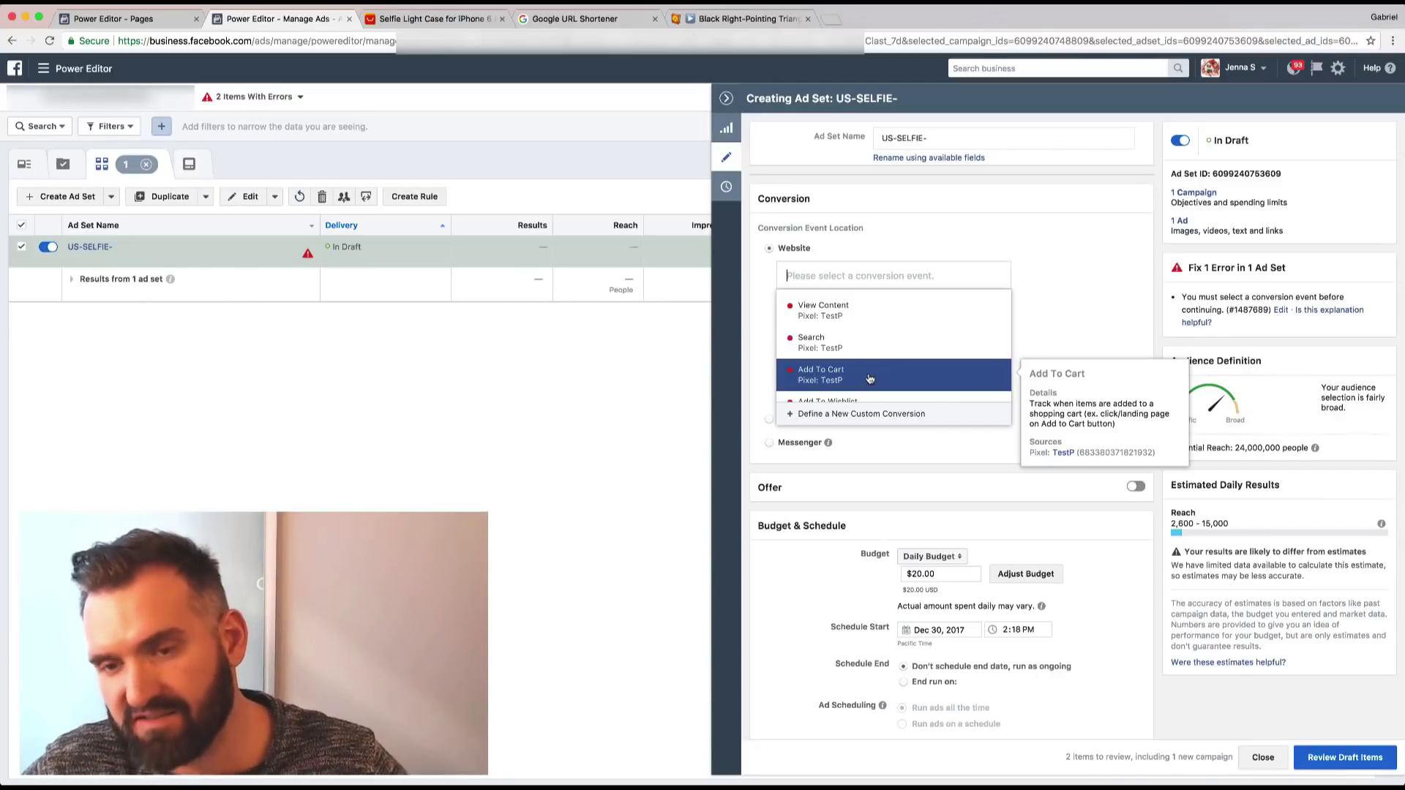
{"action": "scroll", "coordinate": [870, 378], "scroll_direction": "down", "scroll_amount": 3}
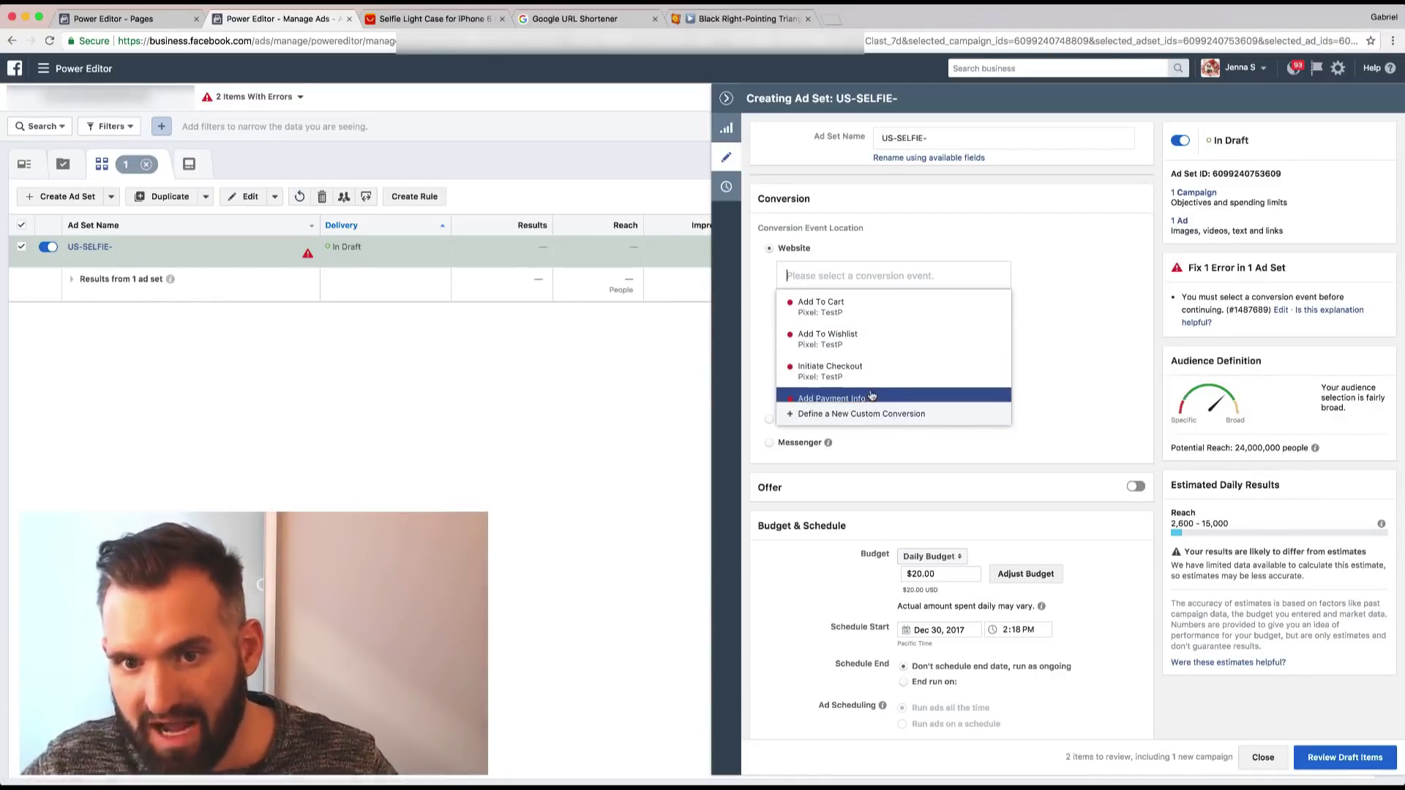
{"action": "scroll", "coordinate": [872, 399], "scroll_direction": "down", "scroll_amount": 3}
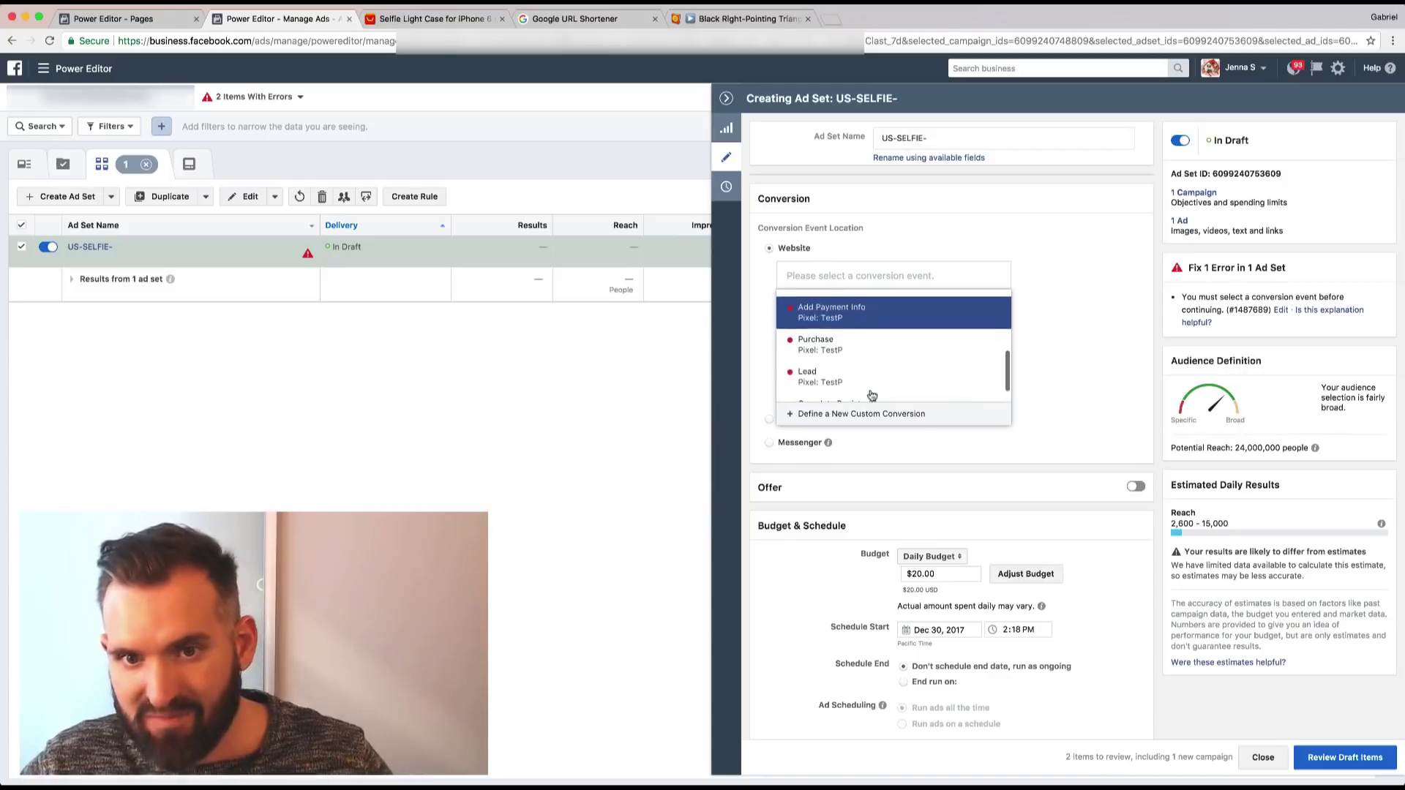
{"action": "left_click", "coordinate": [884, 345]}
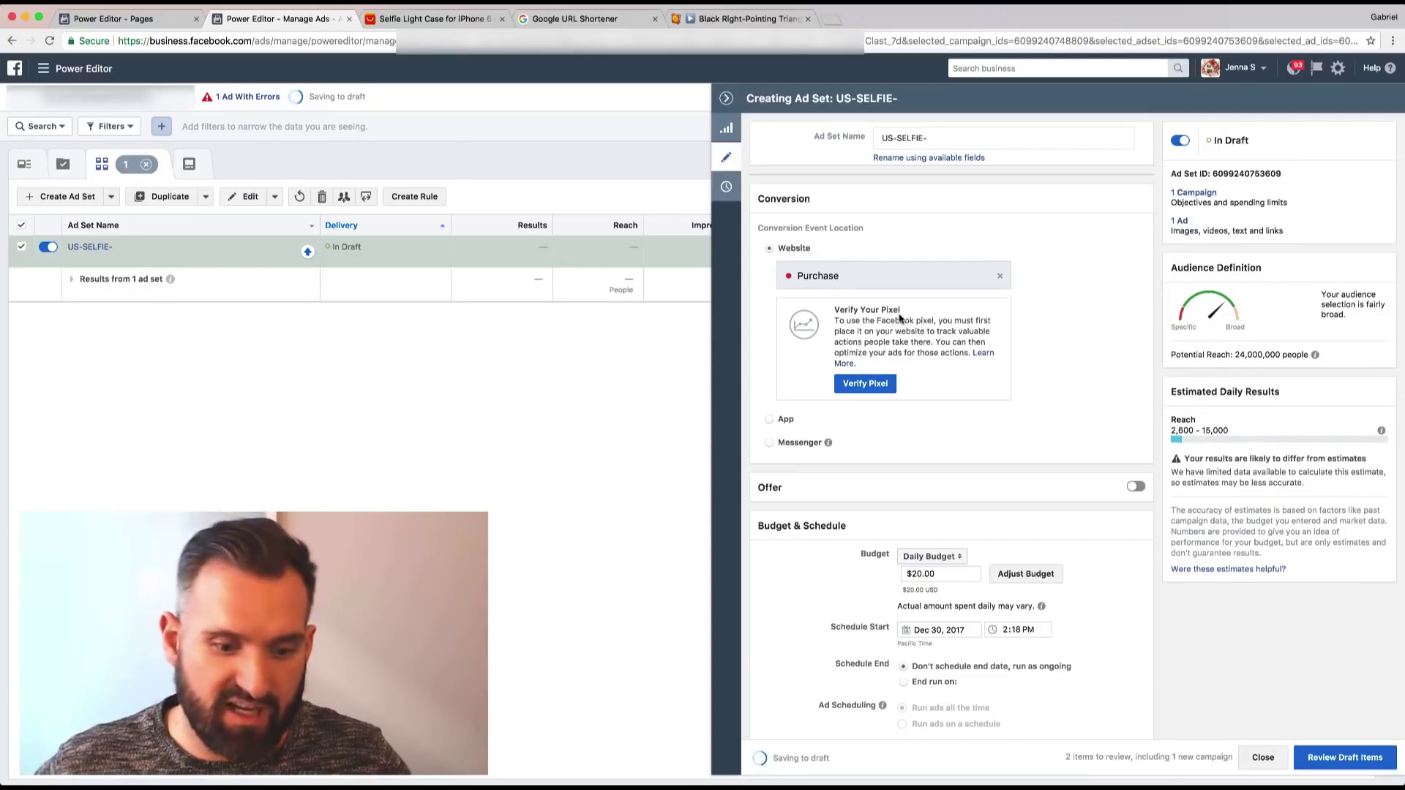
Clear the ad set's conversion event and choose Purchase again.
{"action": "left_click", "coordinate": [1000, 278]}
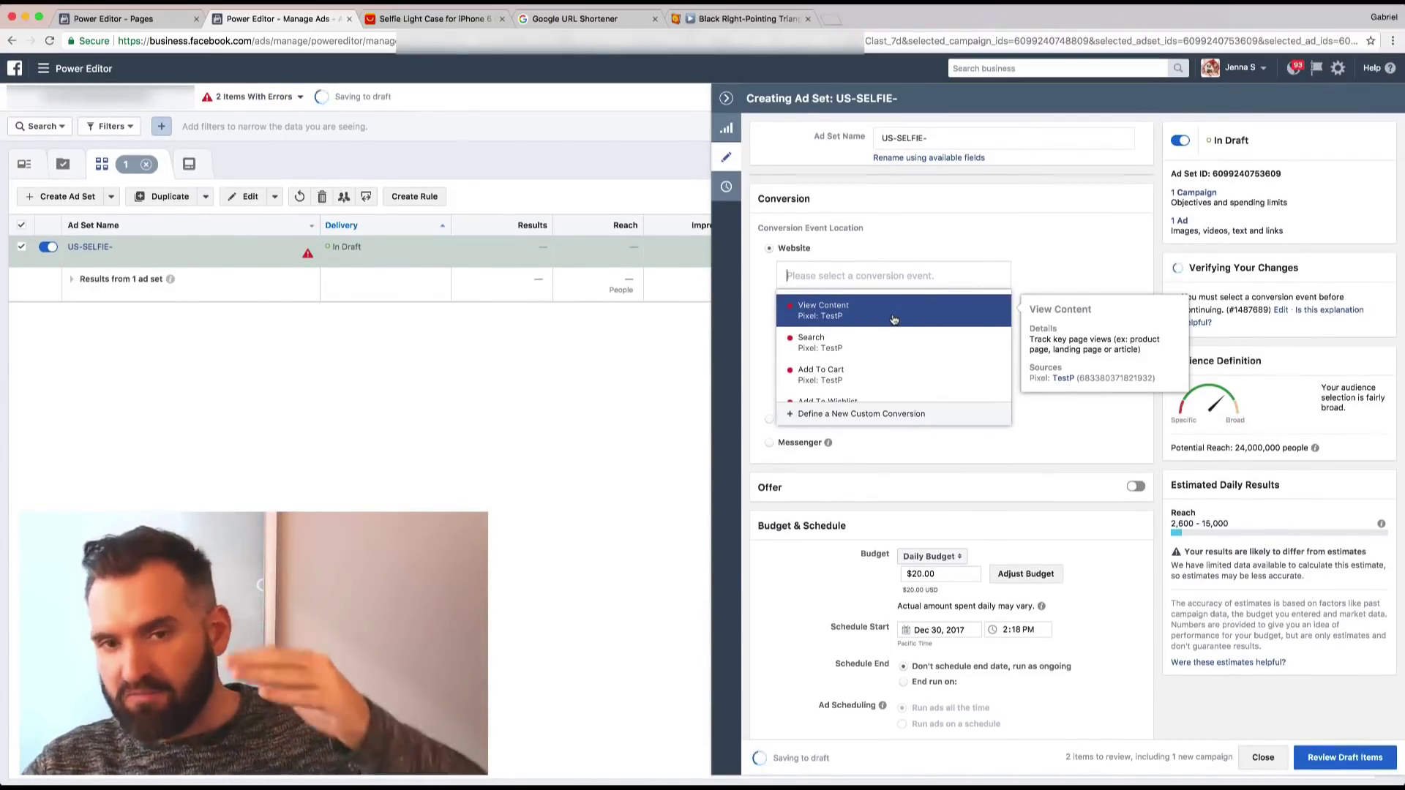
{"action": "scroll", "coordinate": [887, 351], "scroll_direction": "down", "scroll_amount": 1}
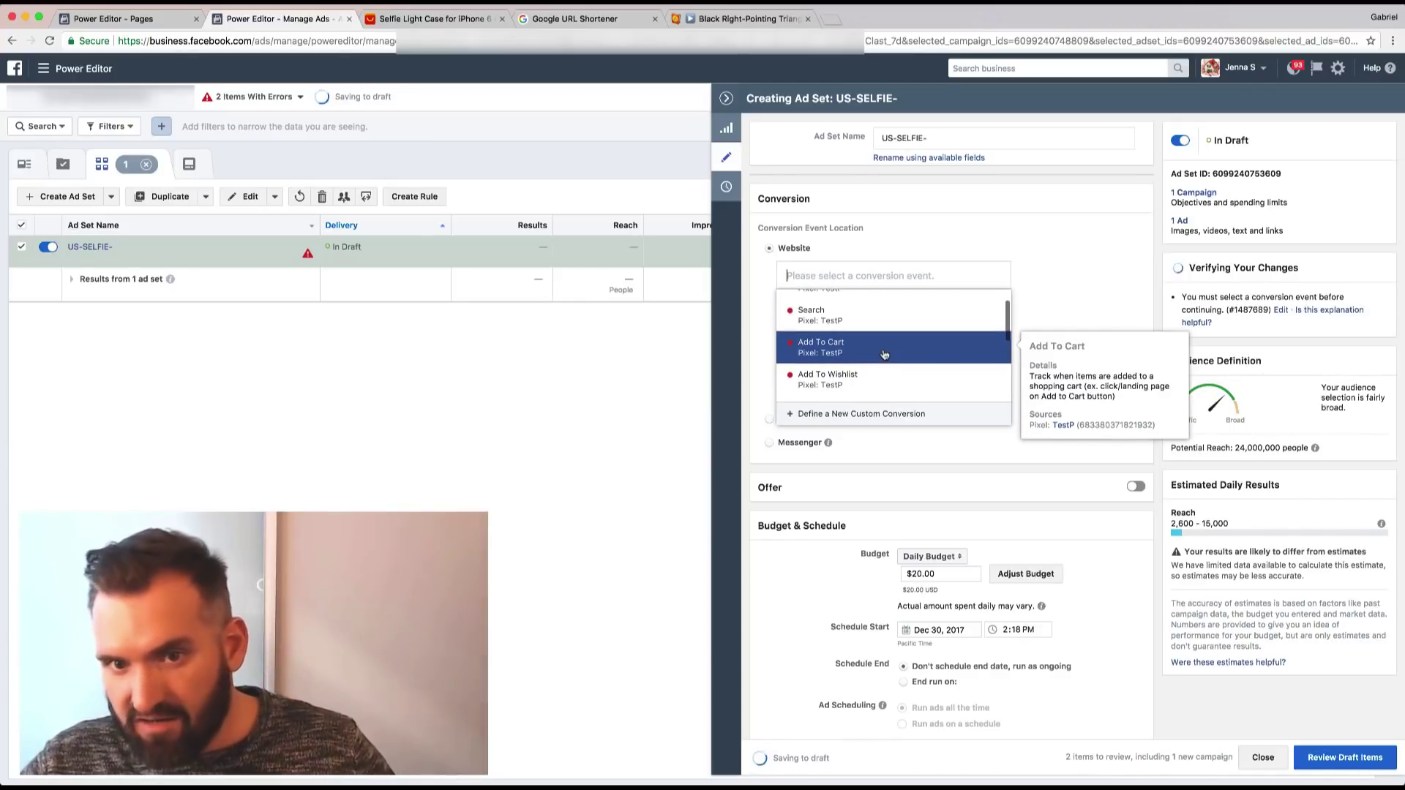
{"action": "scroll", "coordinate": [884, 355], "scroll_direction": "down", "scroll_amount": 3}
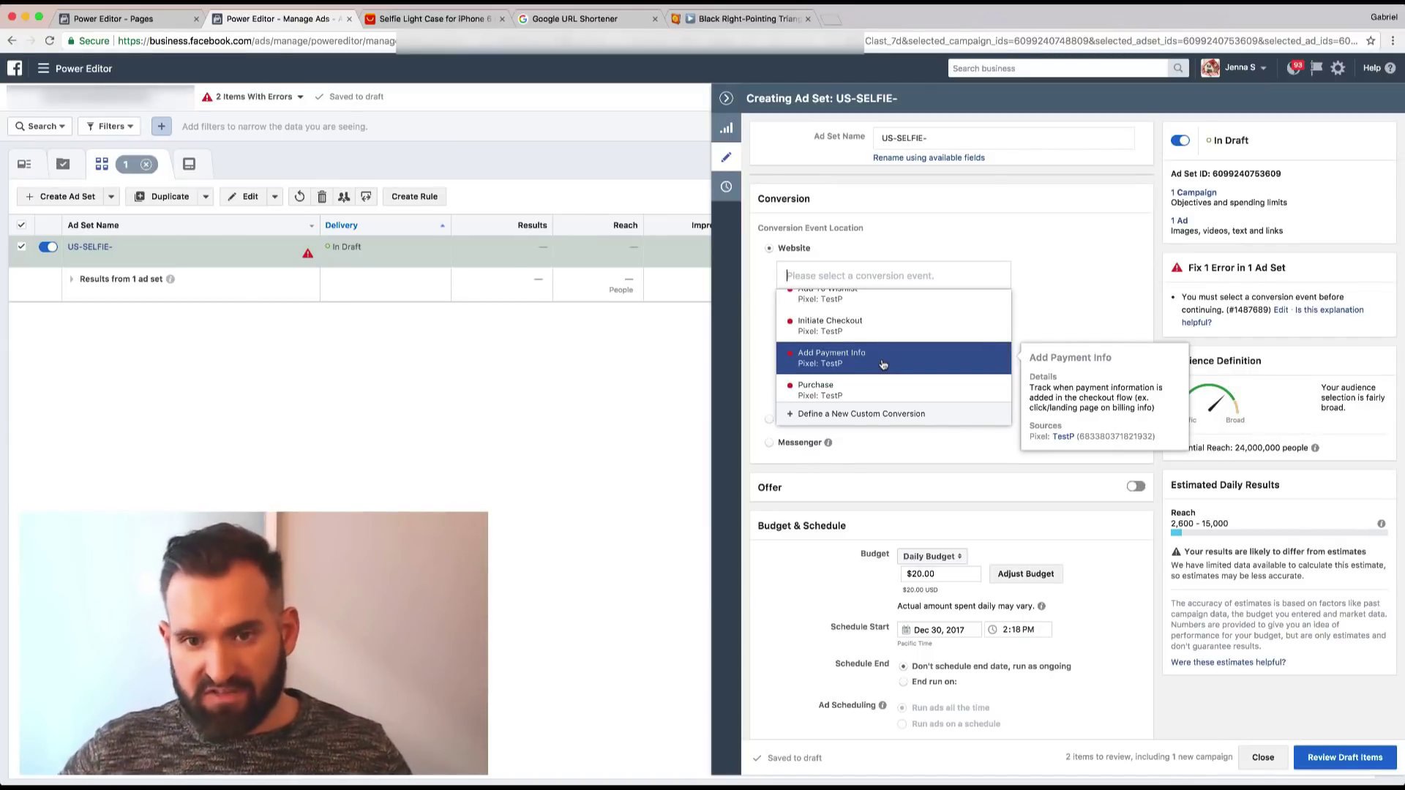
{"action": "left_click", "coordinate": [866, 394]}
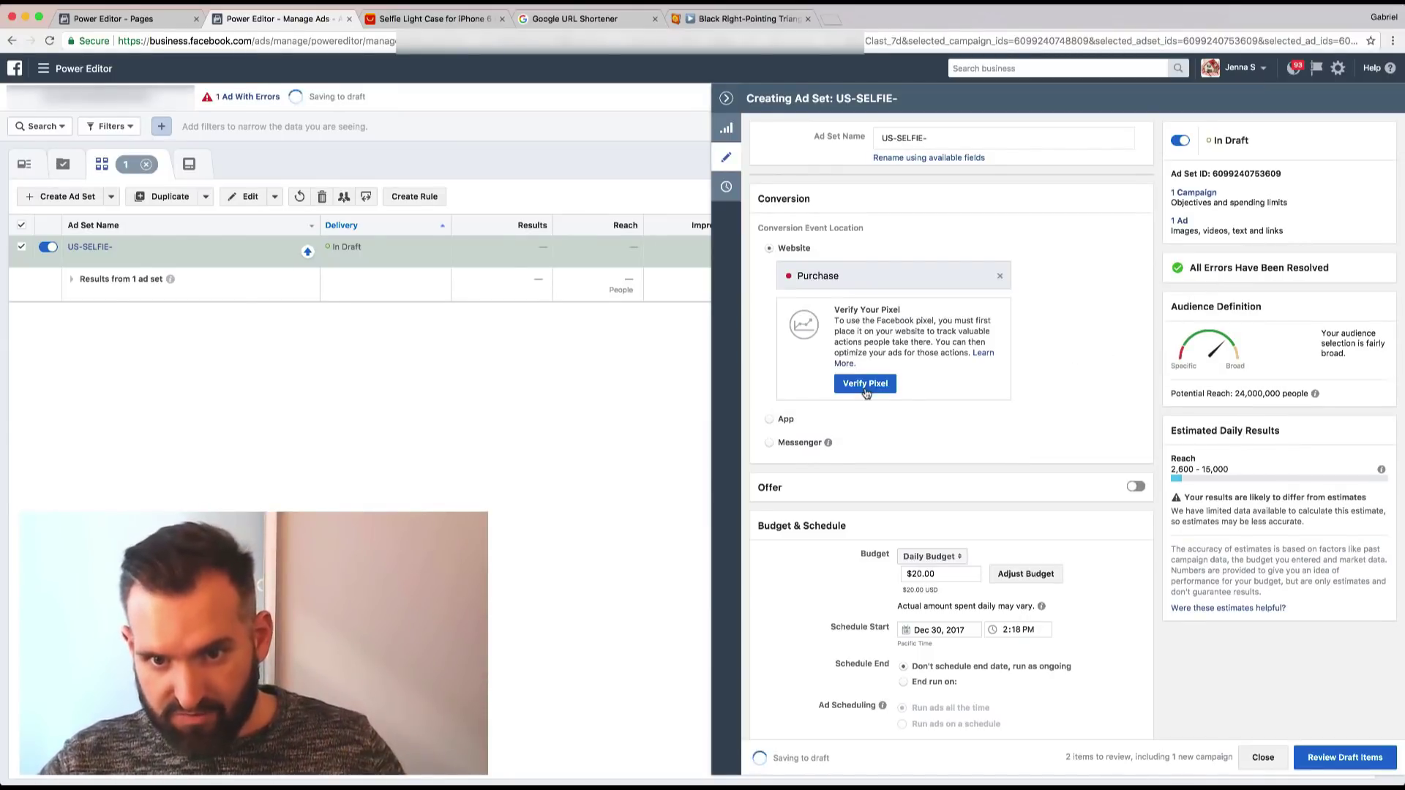
Set the ad set's daily budget to $10.
{"action": "scroll", "coordinate": [933, 443], "scroll_direction": "down", "scroll_amount": 5}
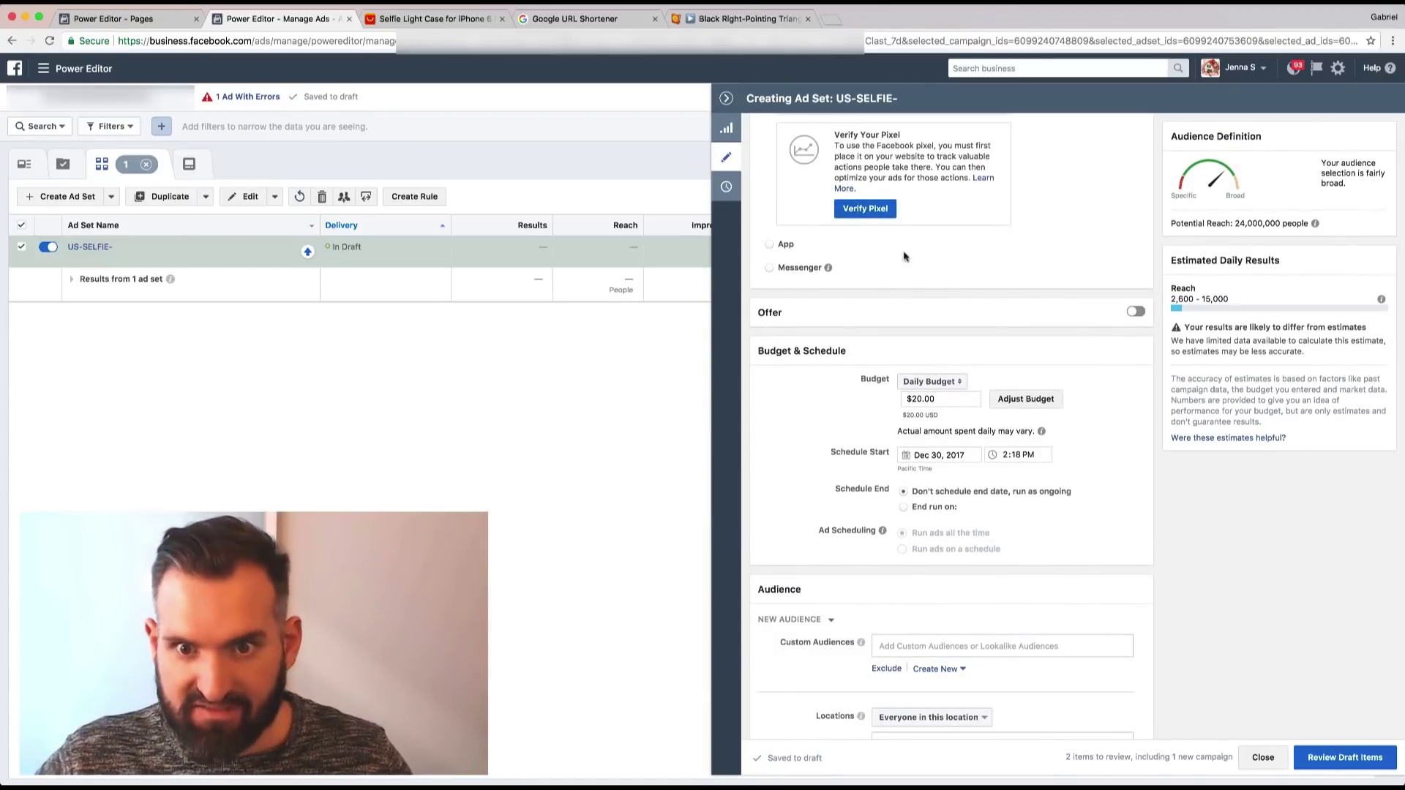
{"action": "left_click", "coordinate": [914, 399]}
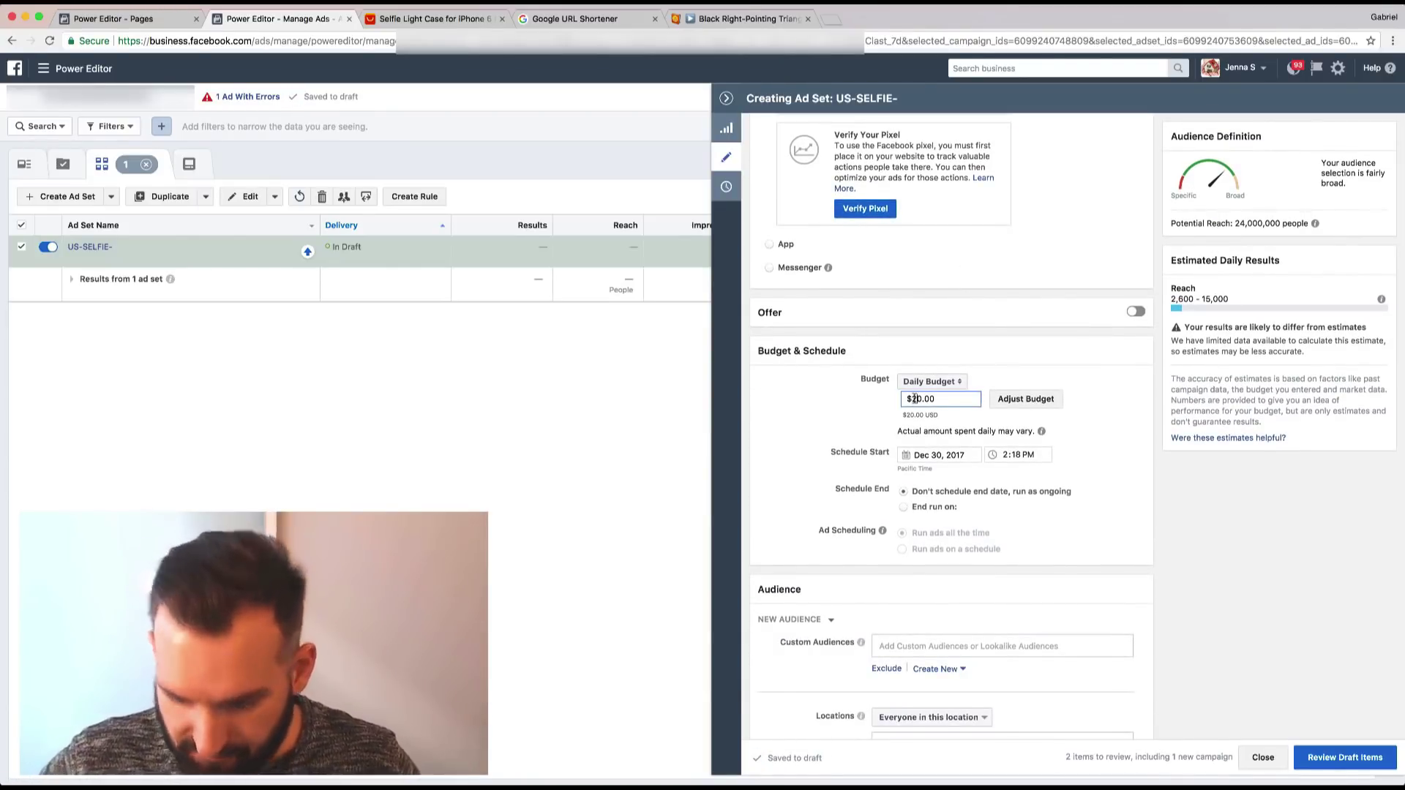
{"action": "type", "text": "10"}
Replace Canada with United States as the audience's targeted location.
{"action": "scroll", "coordinate": [911, 359], "scroll_direction": "down", "scroll_amount": 2}
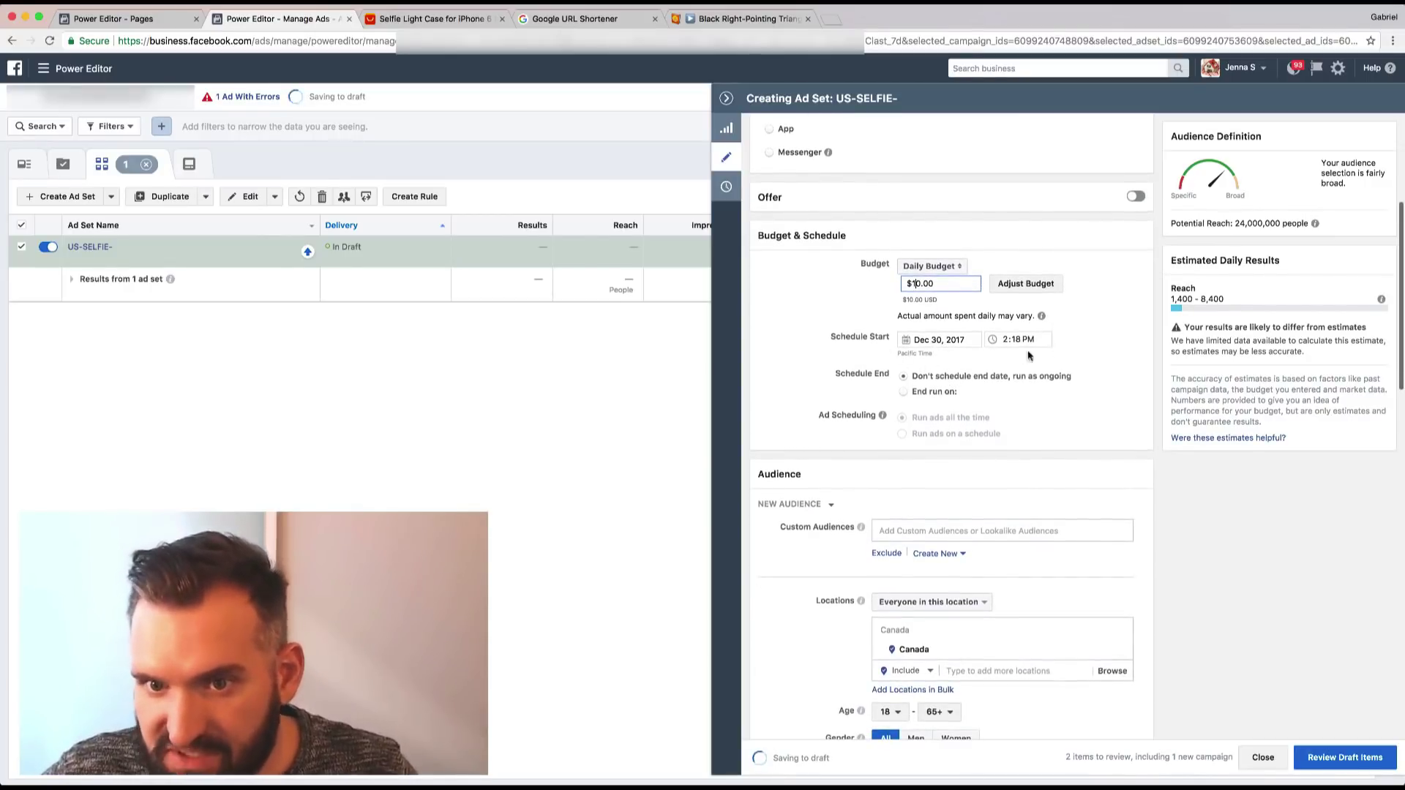
{"action": "scroll", "coordinate": [1082, 389], "scroll_direction": "down", "scroll_amount": 3}
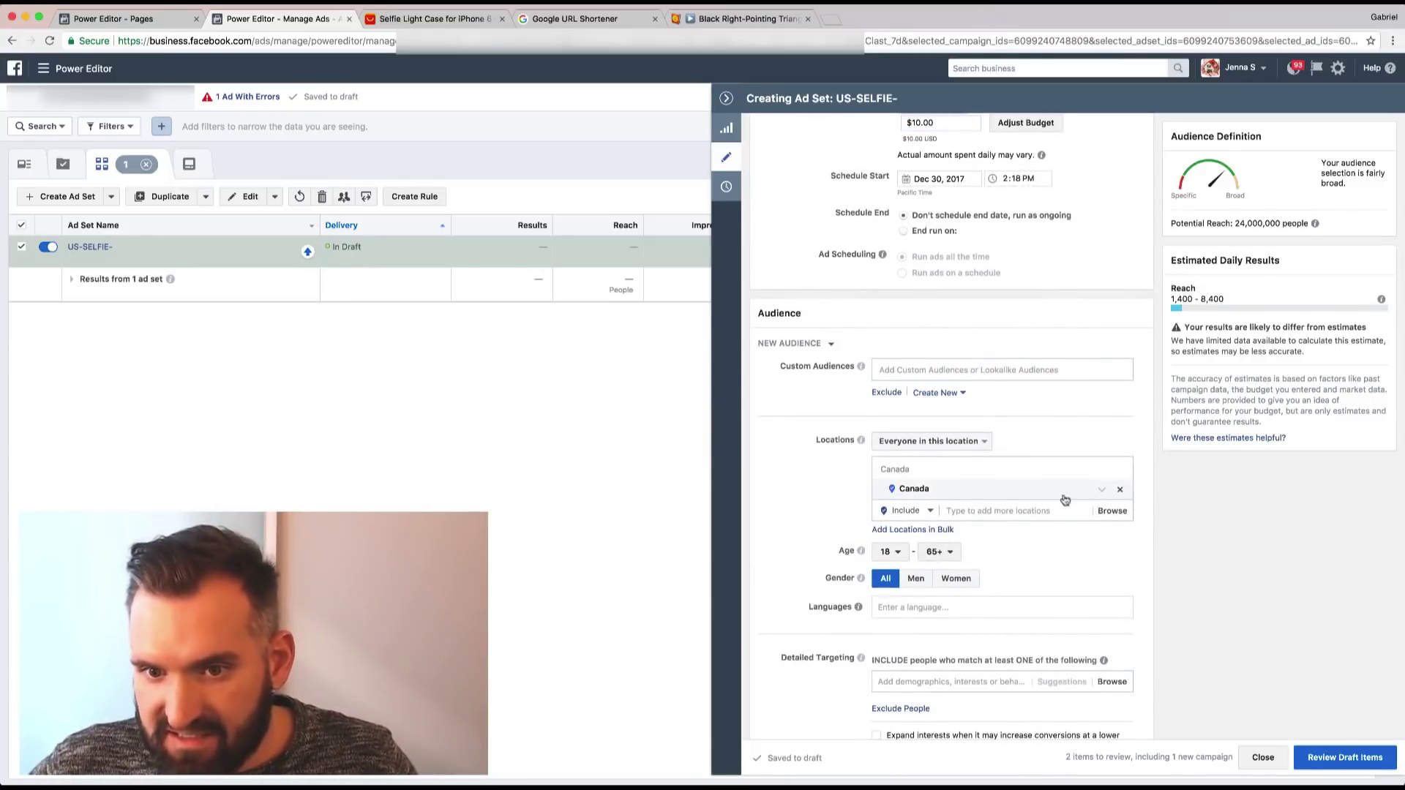
{"action": "left_click", "coordinate": [1124, 488]}
{"action": "left_click", "coordinate": [987, 471]}
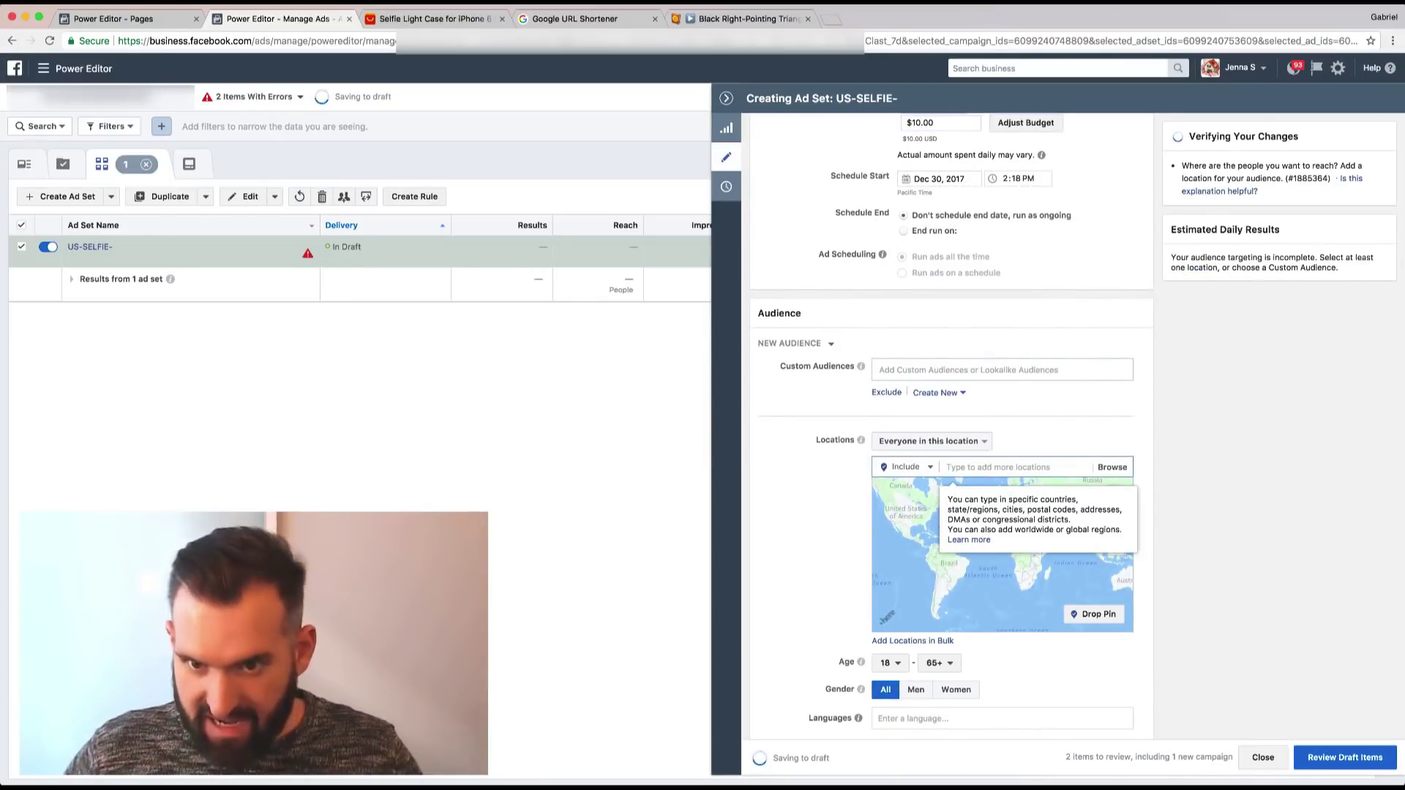
{"action": "type", "text": "united"}
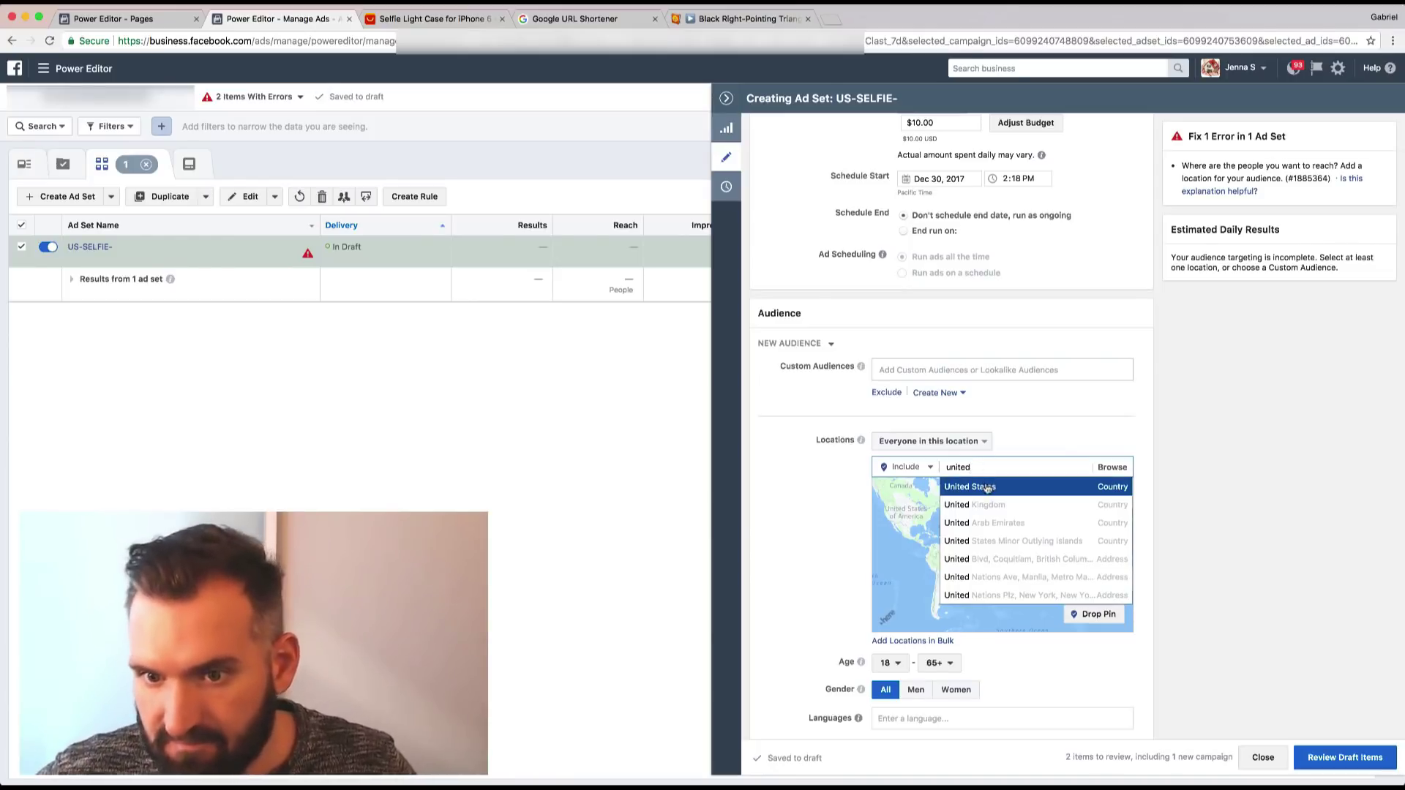
{"action": "left_click", "coordinate": [989, 489]}
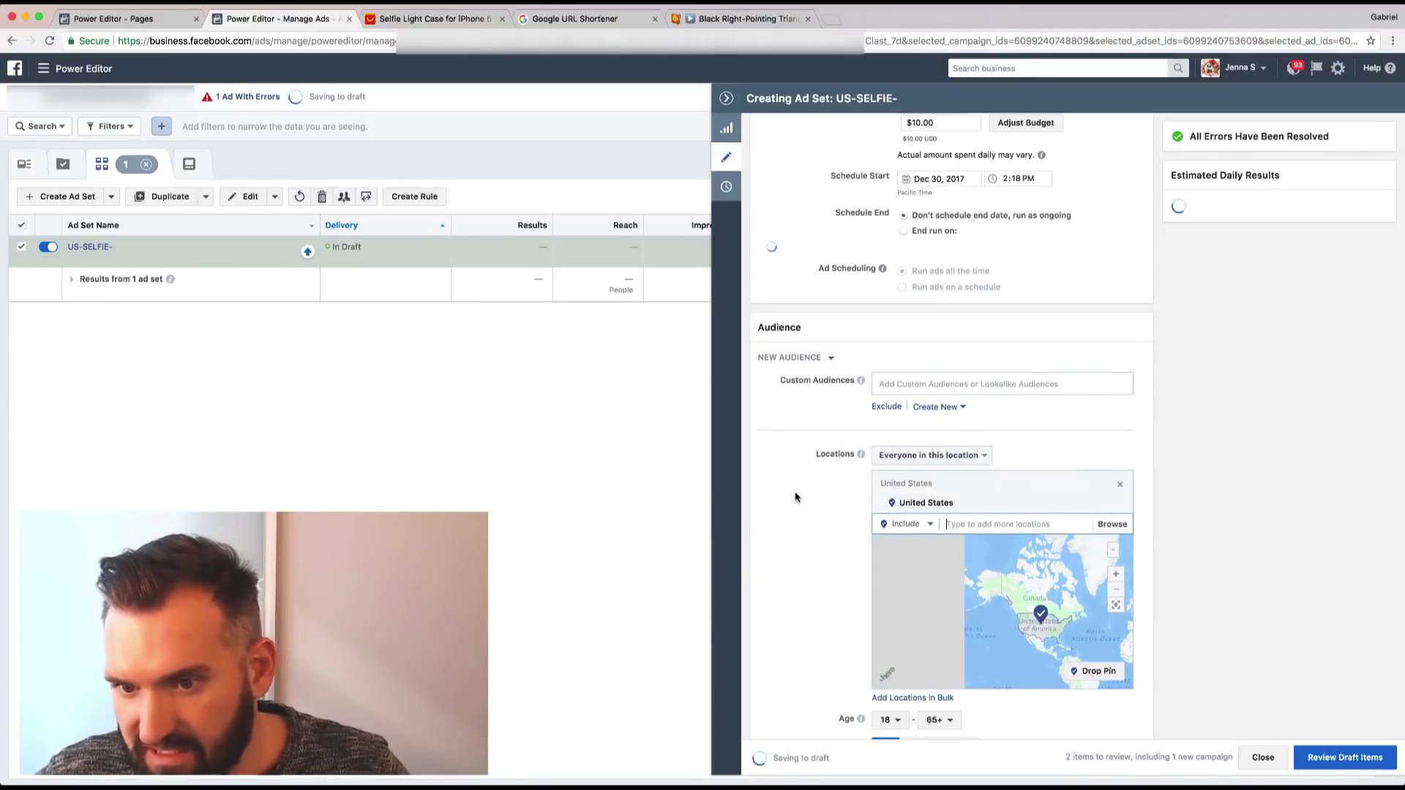
Set the audience's maximum age to 40 and restrict the gender to Women.
{"action": "scroll", "coordinate": [983, 432], "scroll_direction": "down", "scroll_amount": 8}
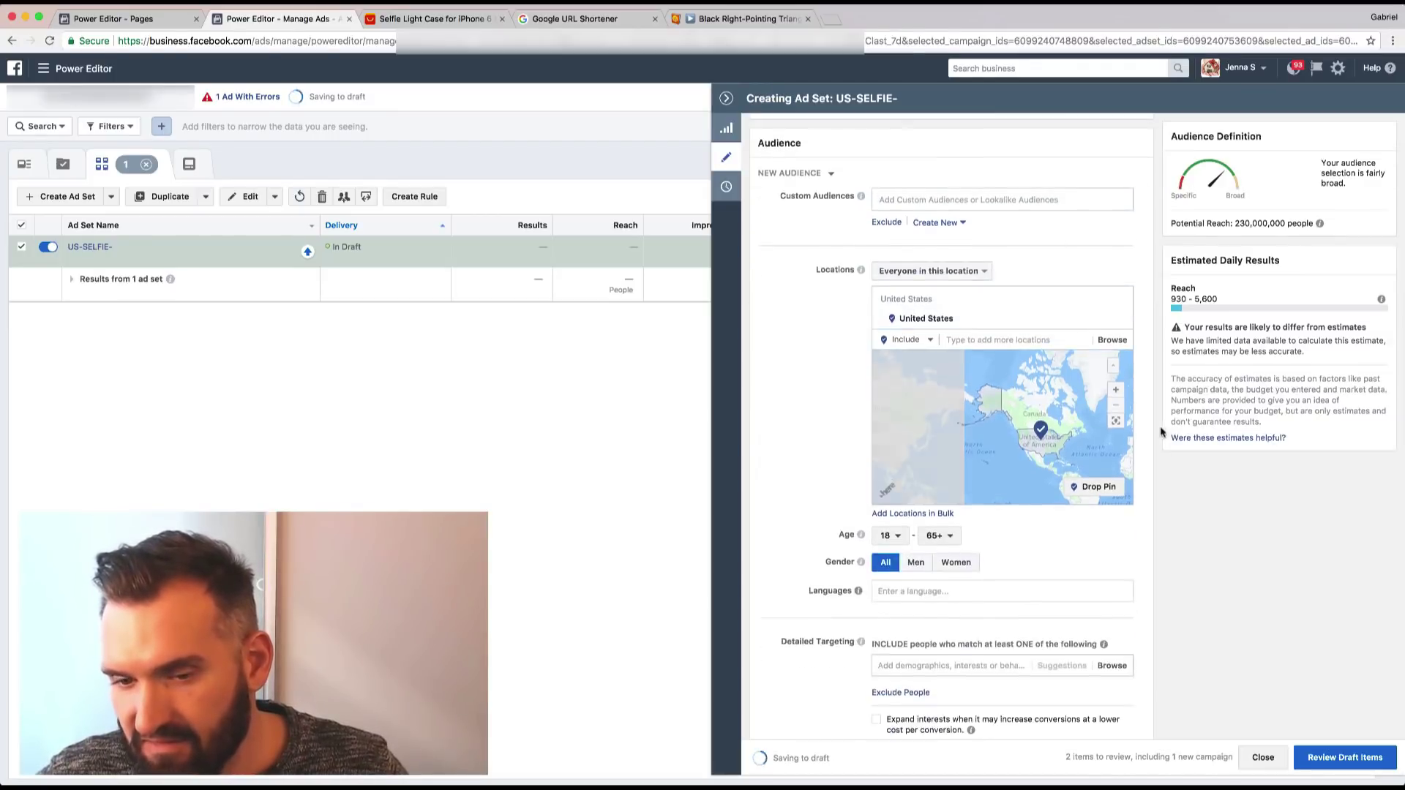
{"action": "scroll", "coordinate": [887, 242], "scroll_direction": "up", "scroll_amount": 3}
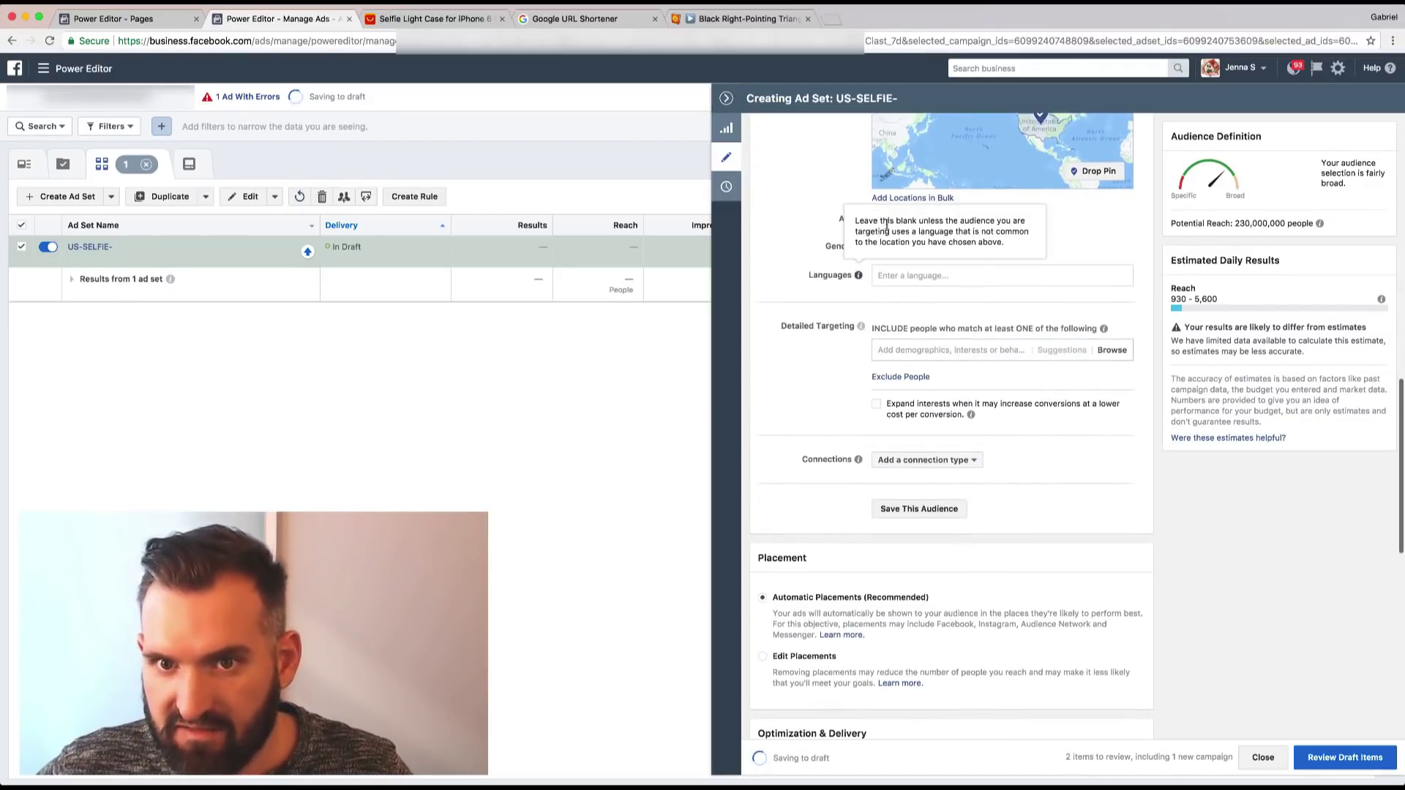
{"action": "left_click", "coordinate": [940, 221]}
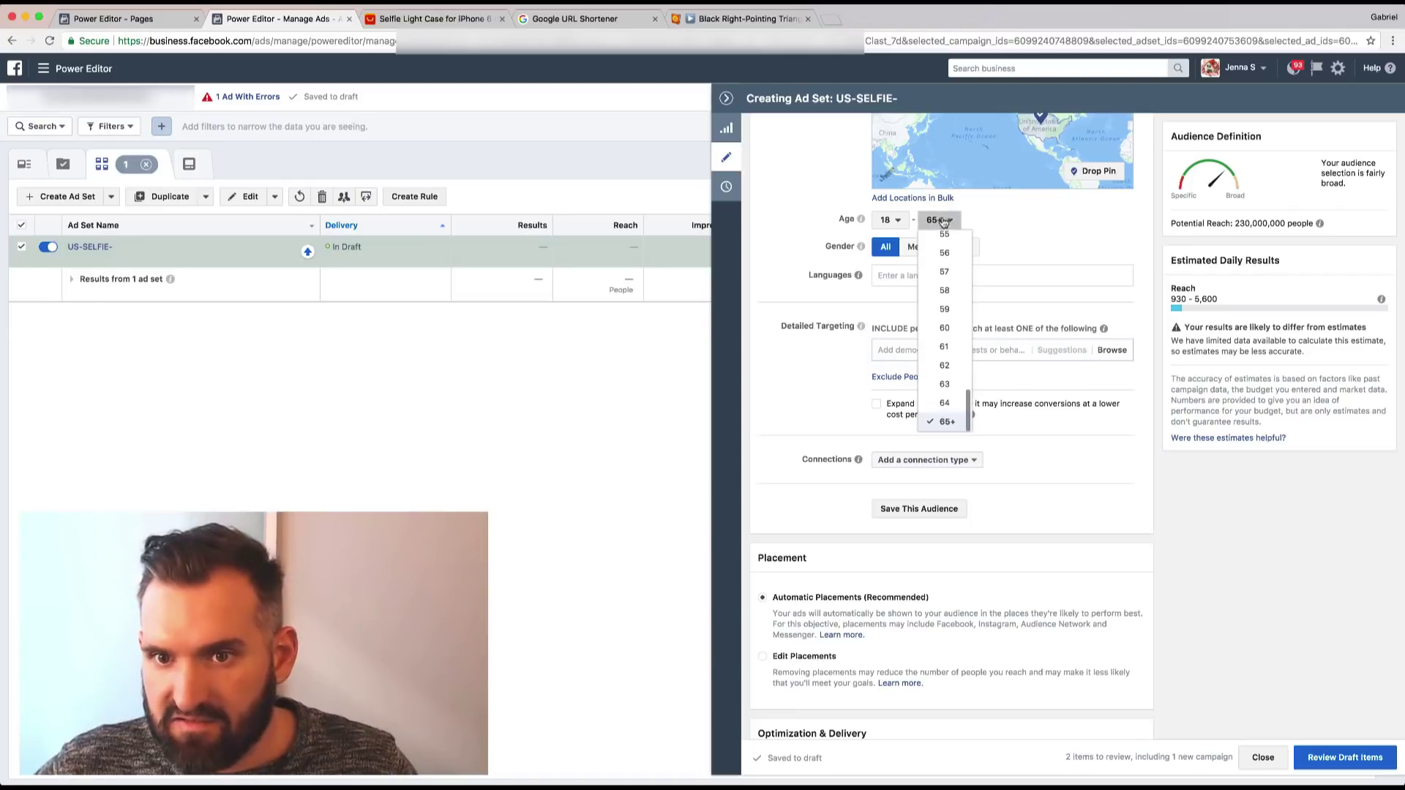
{"action": "scroll", "coordinate": [945, 300], "scroll_direction": "up", "scroll_amount": 4}
{"action": "scroll", "coordinate": [947, 301], "scroll_direction": "up", "scroll_amount": 3}
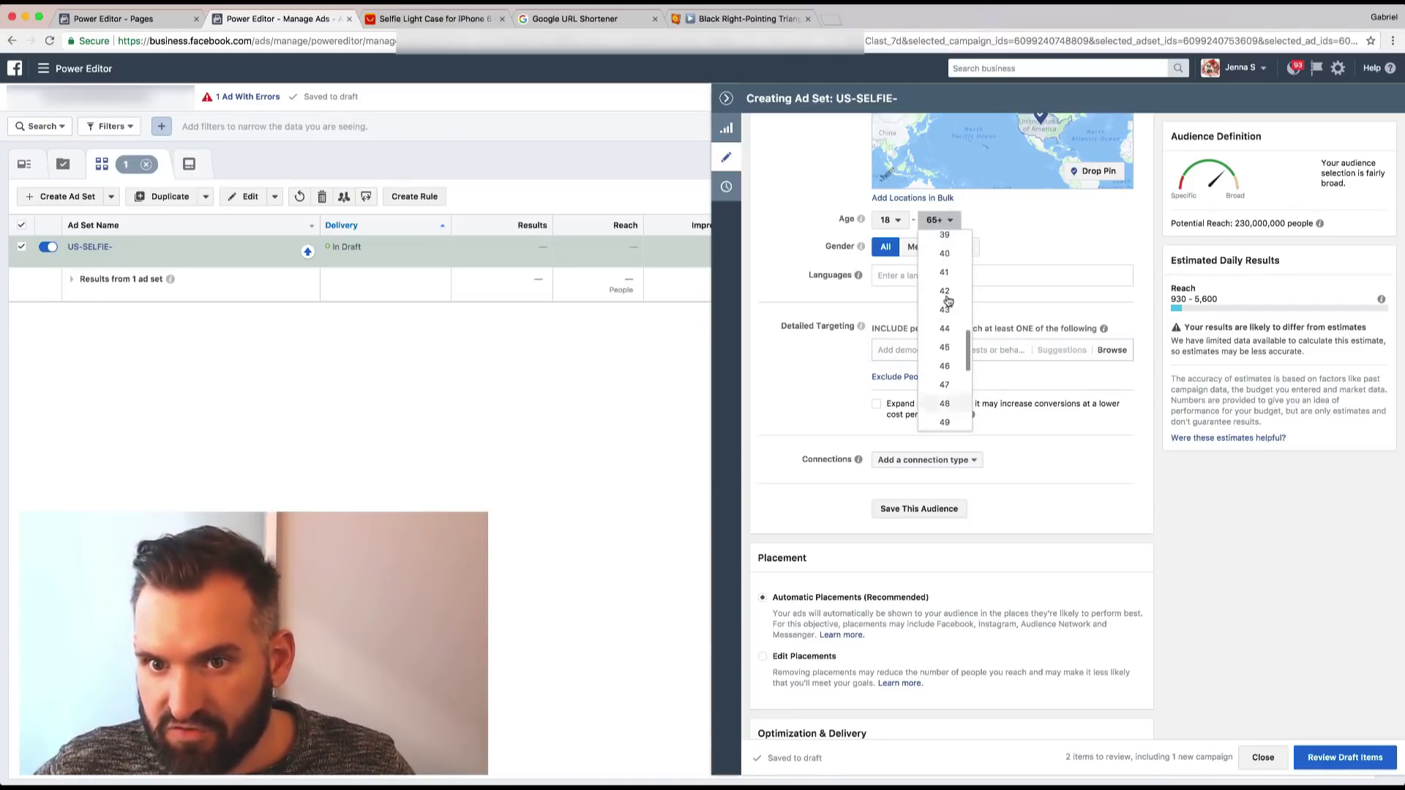
{"action": "left_click", "coordinate": [945, 270]}
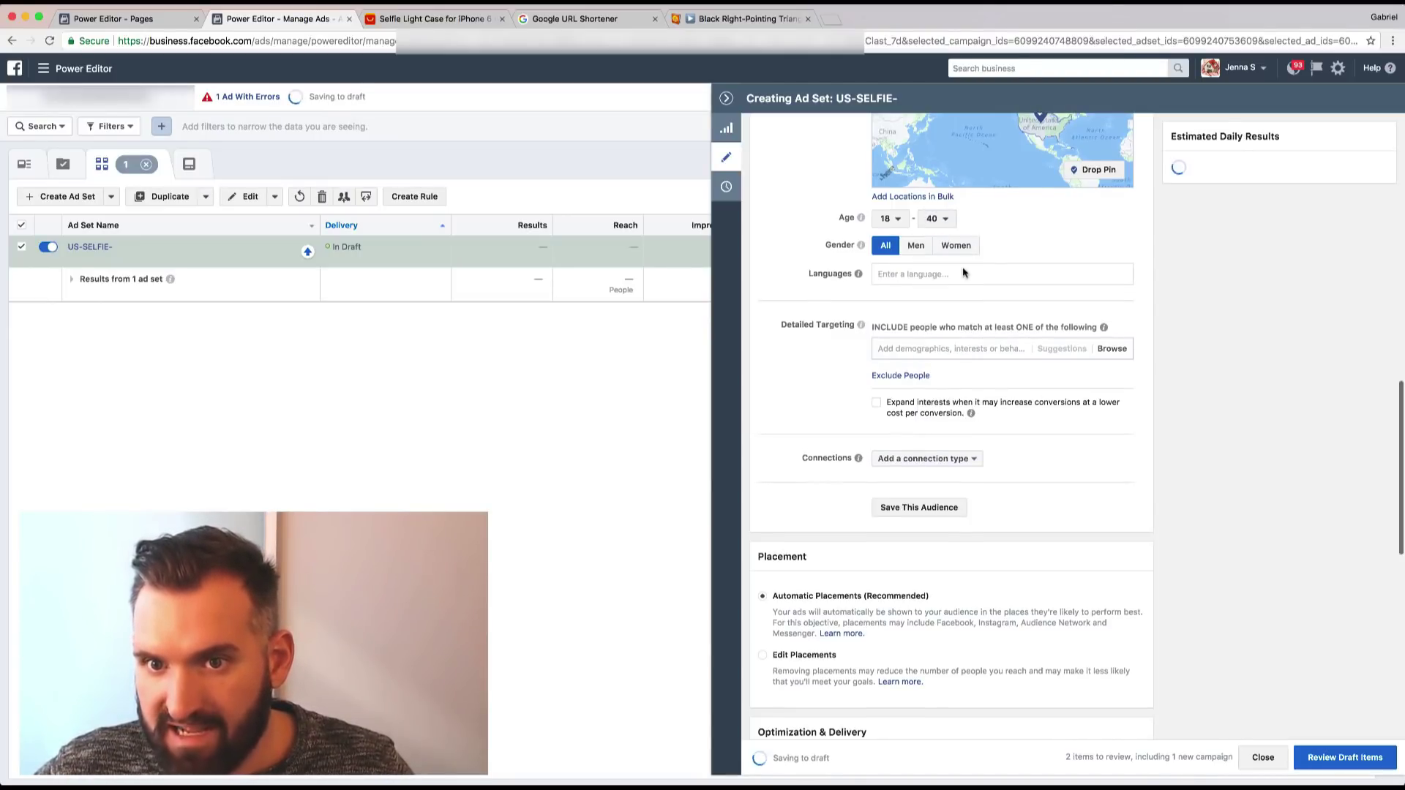
{"action": "left_click", "coordinate": [956, 246]}
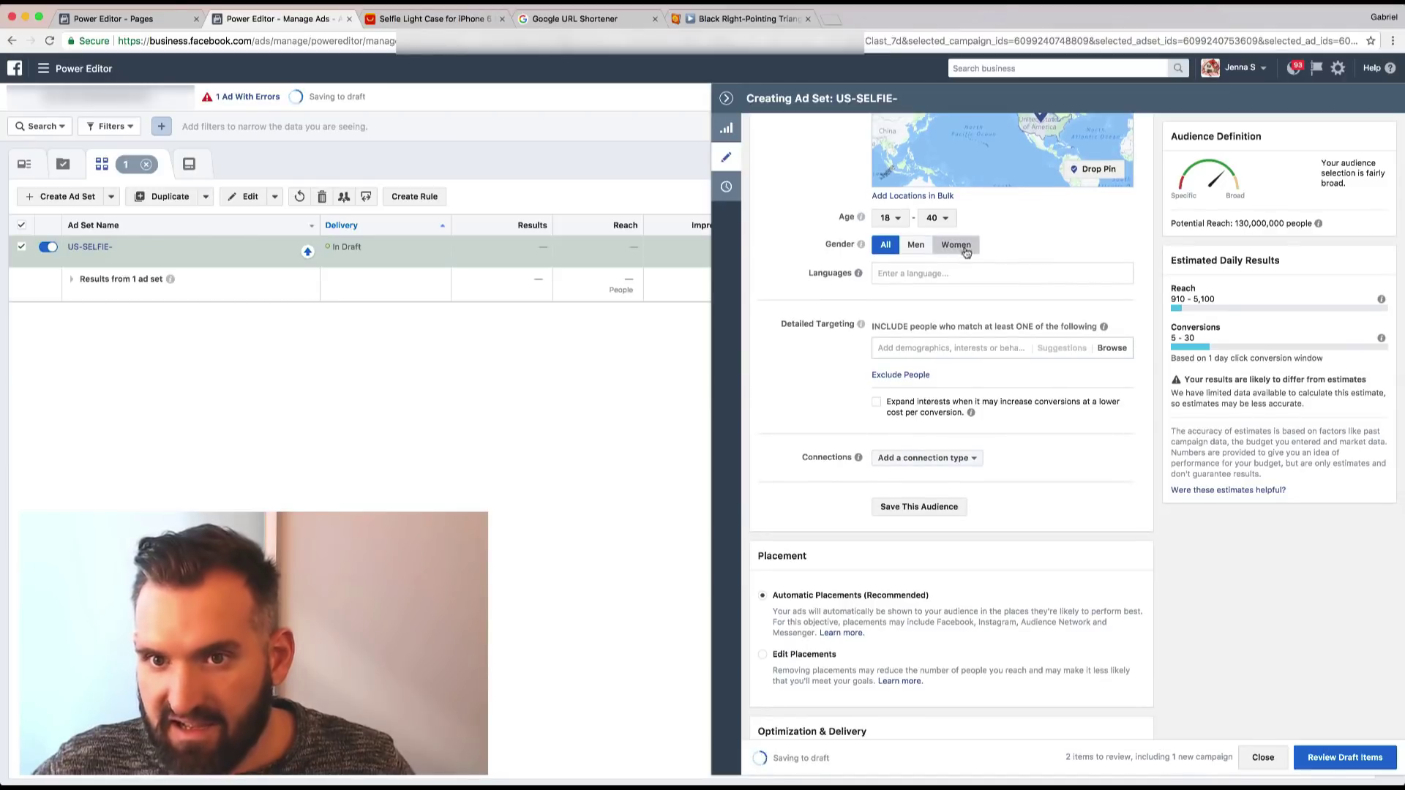
{"action": "left_click", "coordinate": [904, 361]}
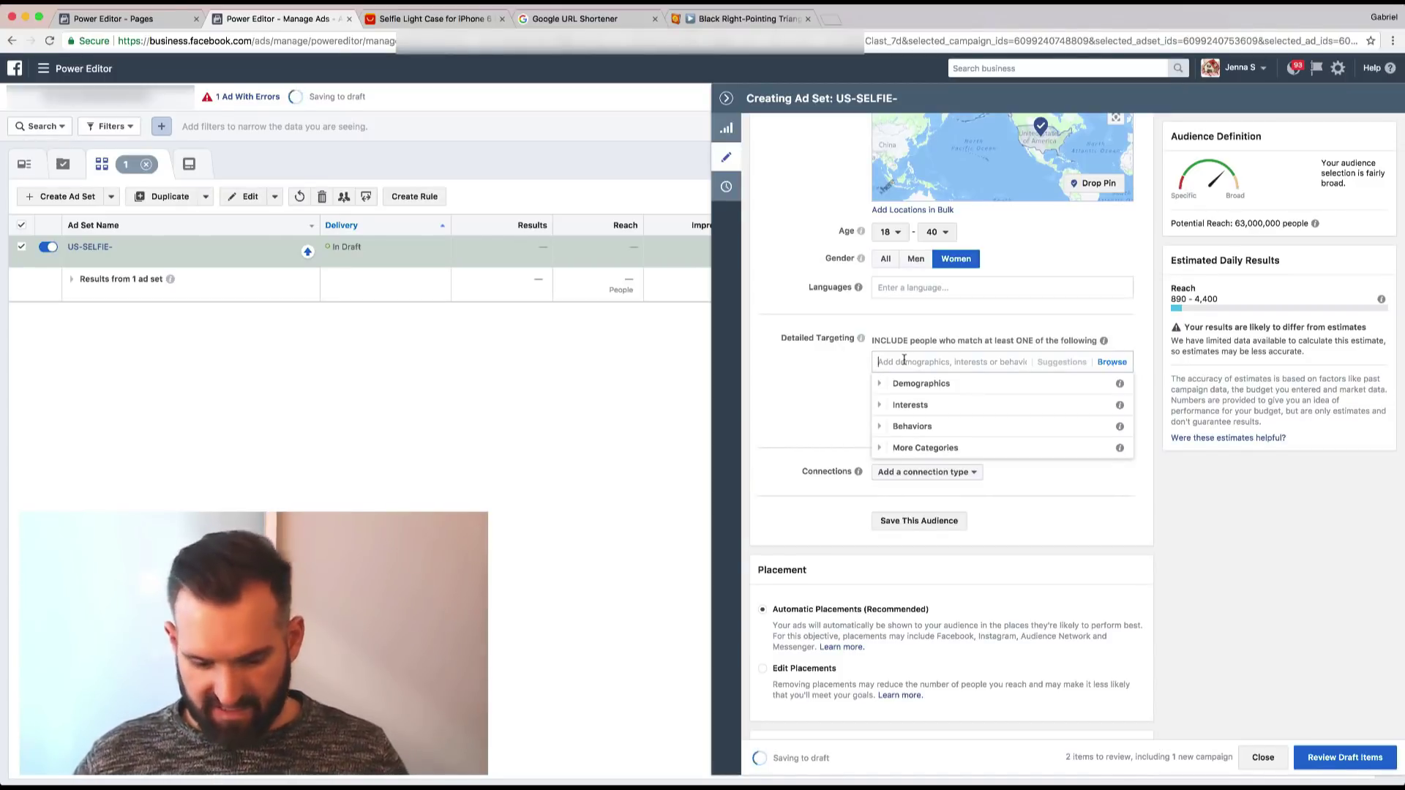
{"action": "type", "text": "cel"}
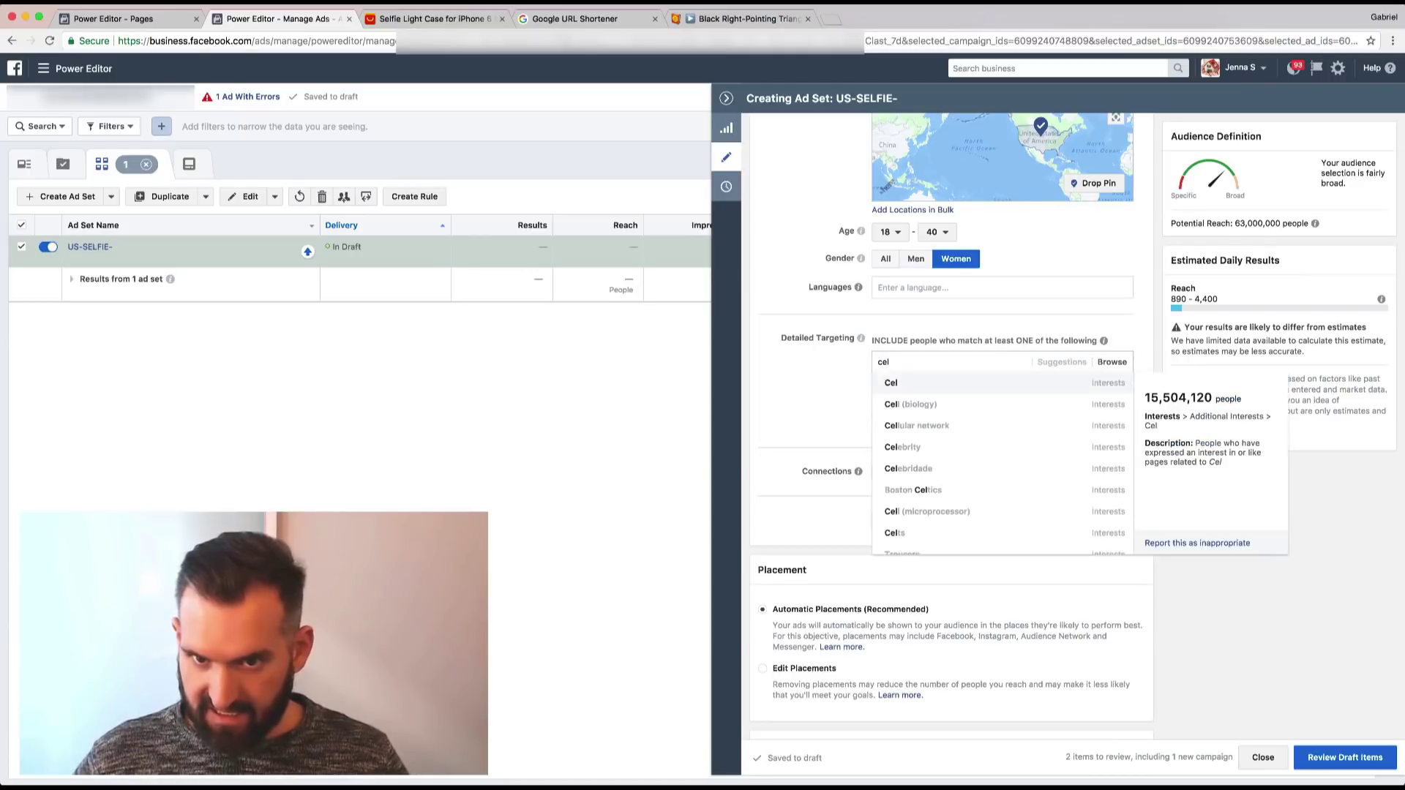
{"action": "key", "text": "BackSpace"}
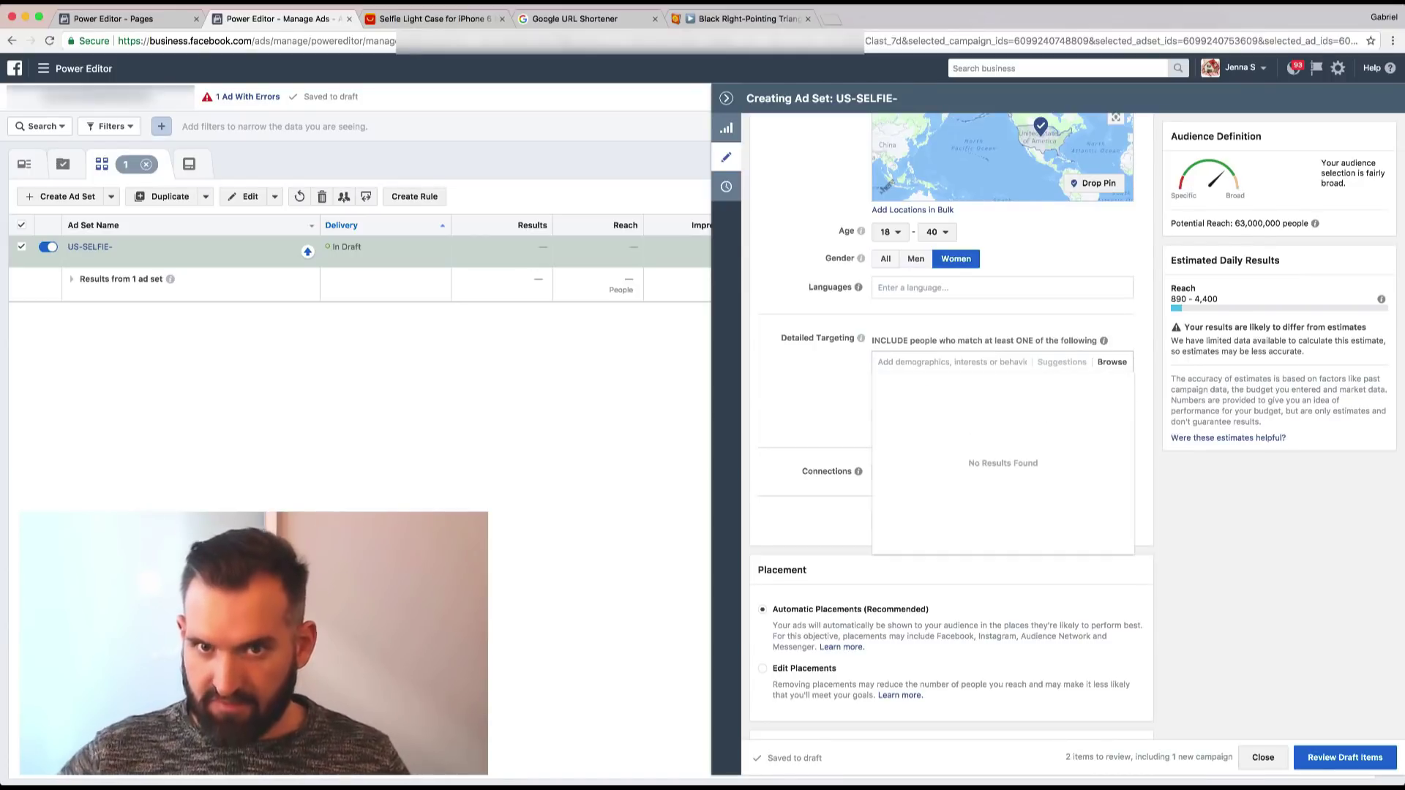
Search Google for "selfie case" in a new tab, examine the top result's brand, and return to the Power Editor ad set.
{"action": "left_click", "coordinate": [829, 21]}
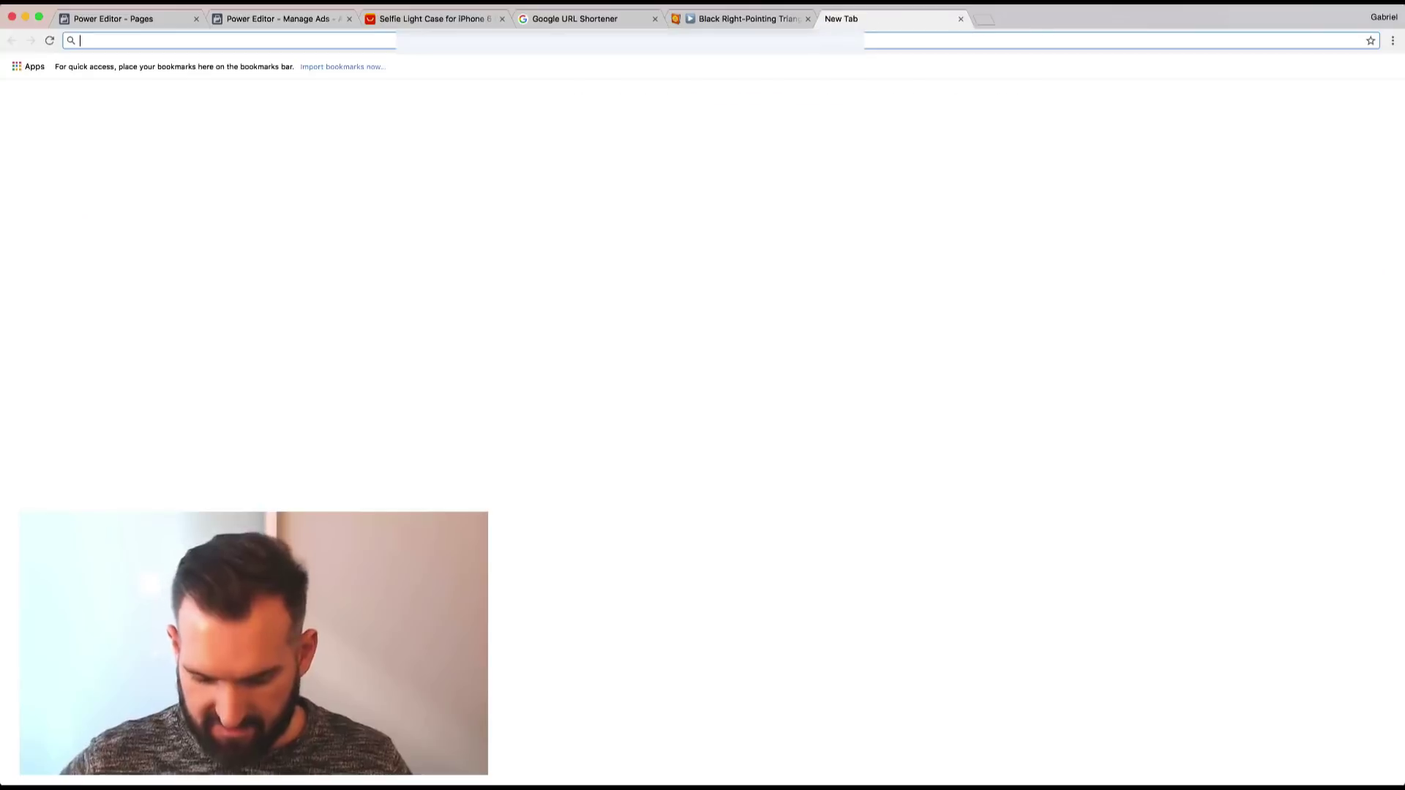
{"action": "type", "text": "selfie case"}
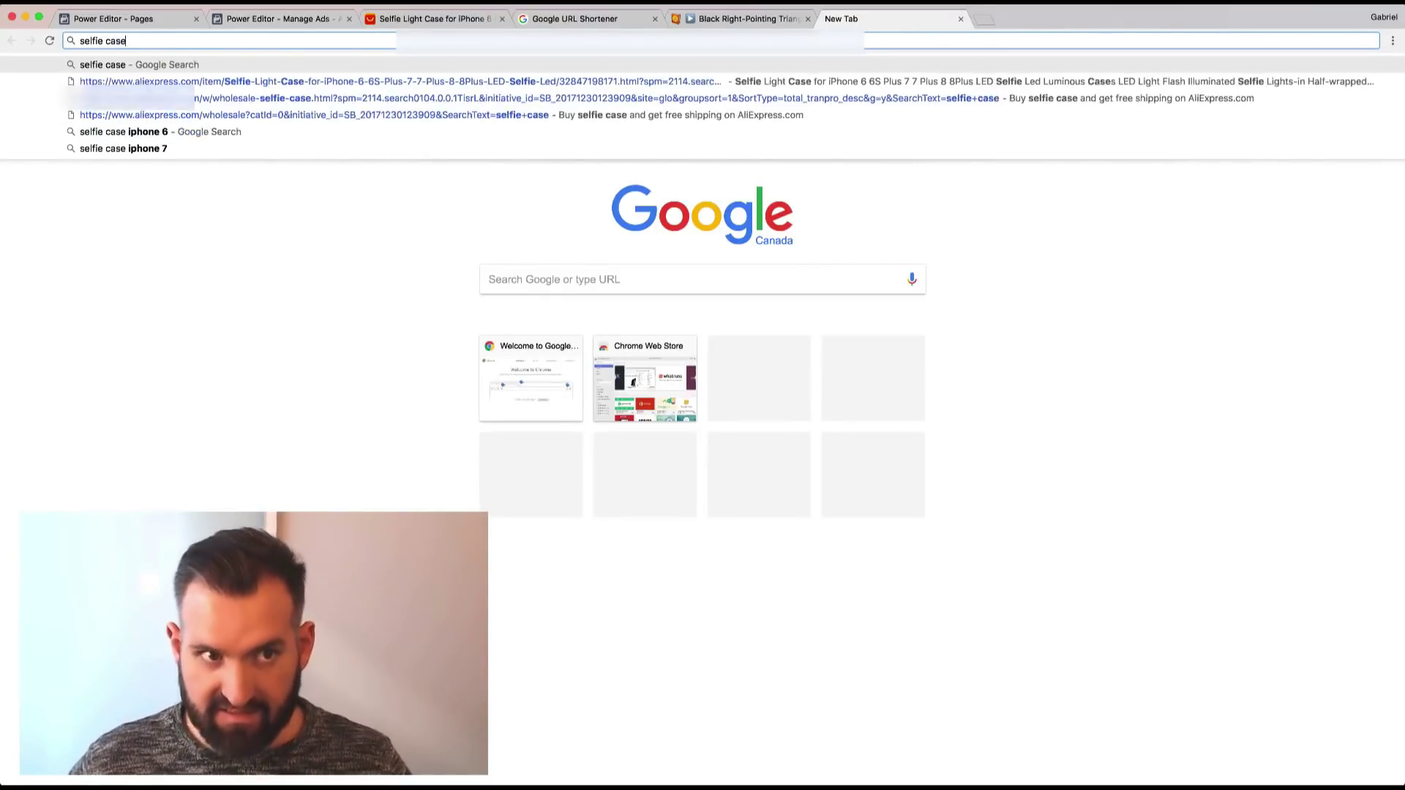
{"action": "key", "text": "Return"}
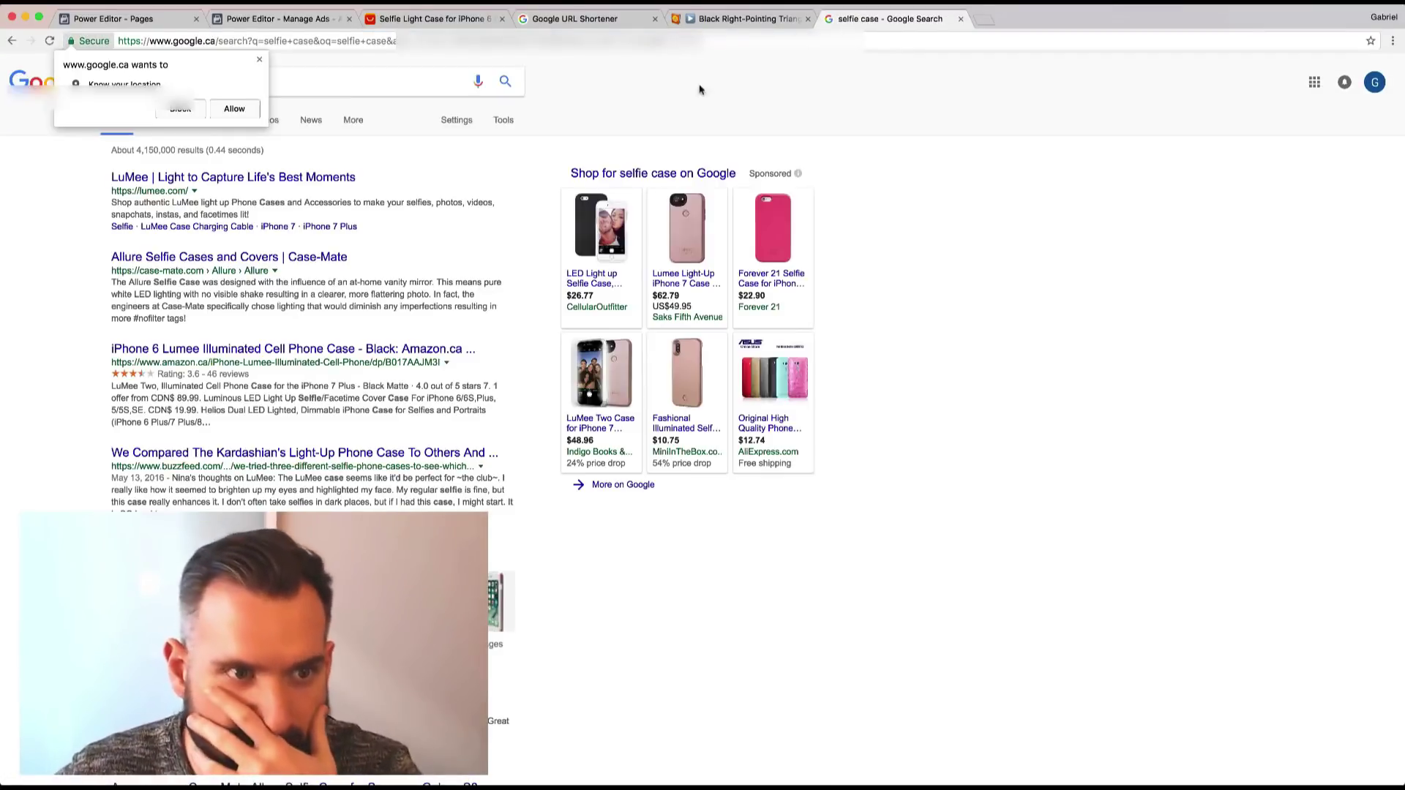
{"action": "triple_click", "coordinate": [95, 177]}
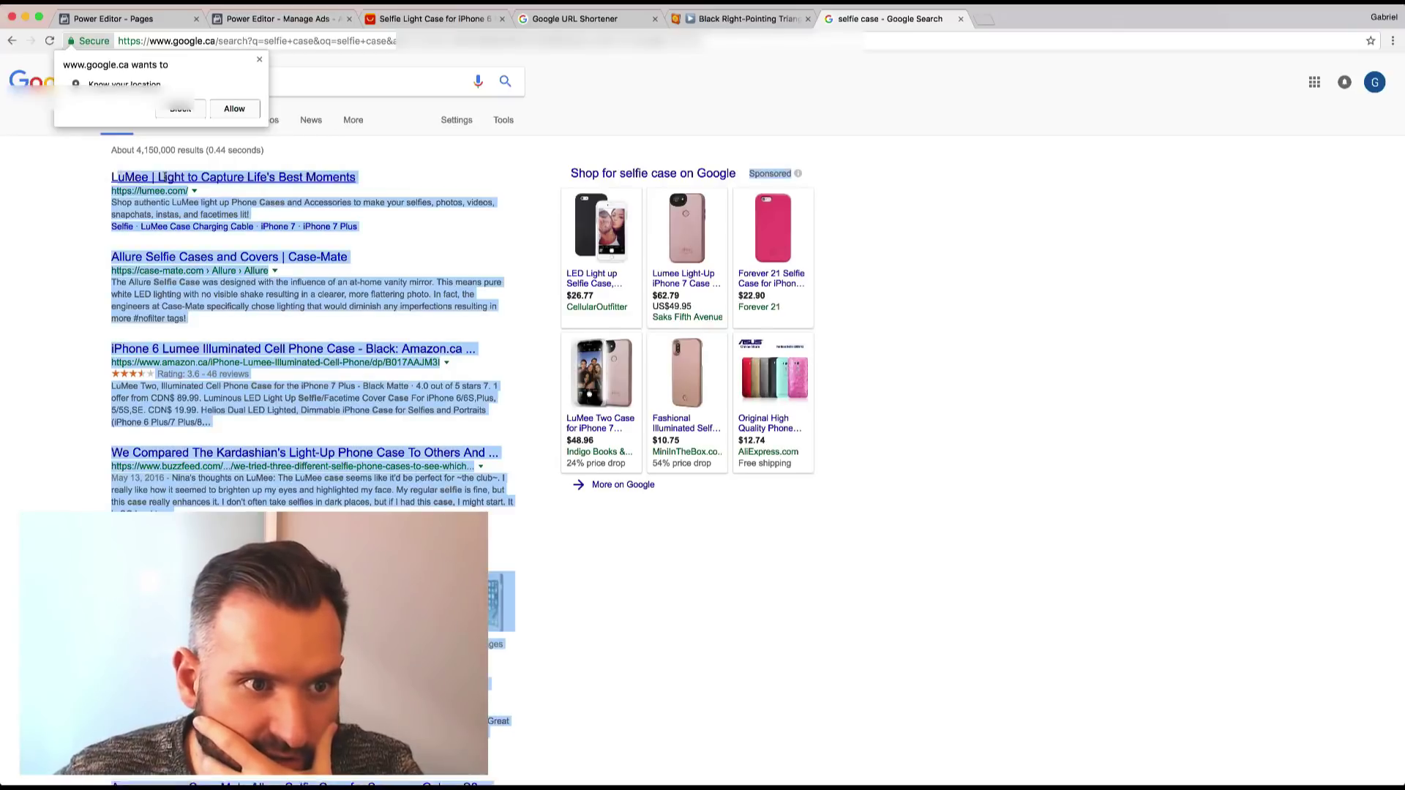
{"action": "left_click", "coordinate": [78, 175]}
{"action": "triple_click", "coordinate": [94, 175]}
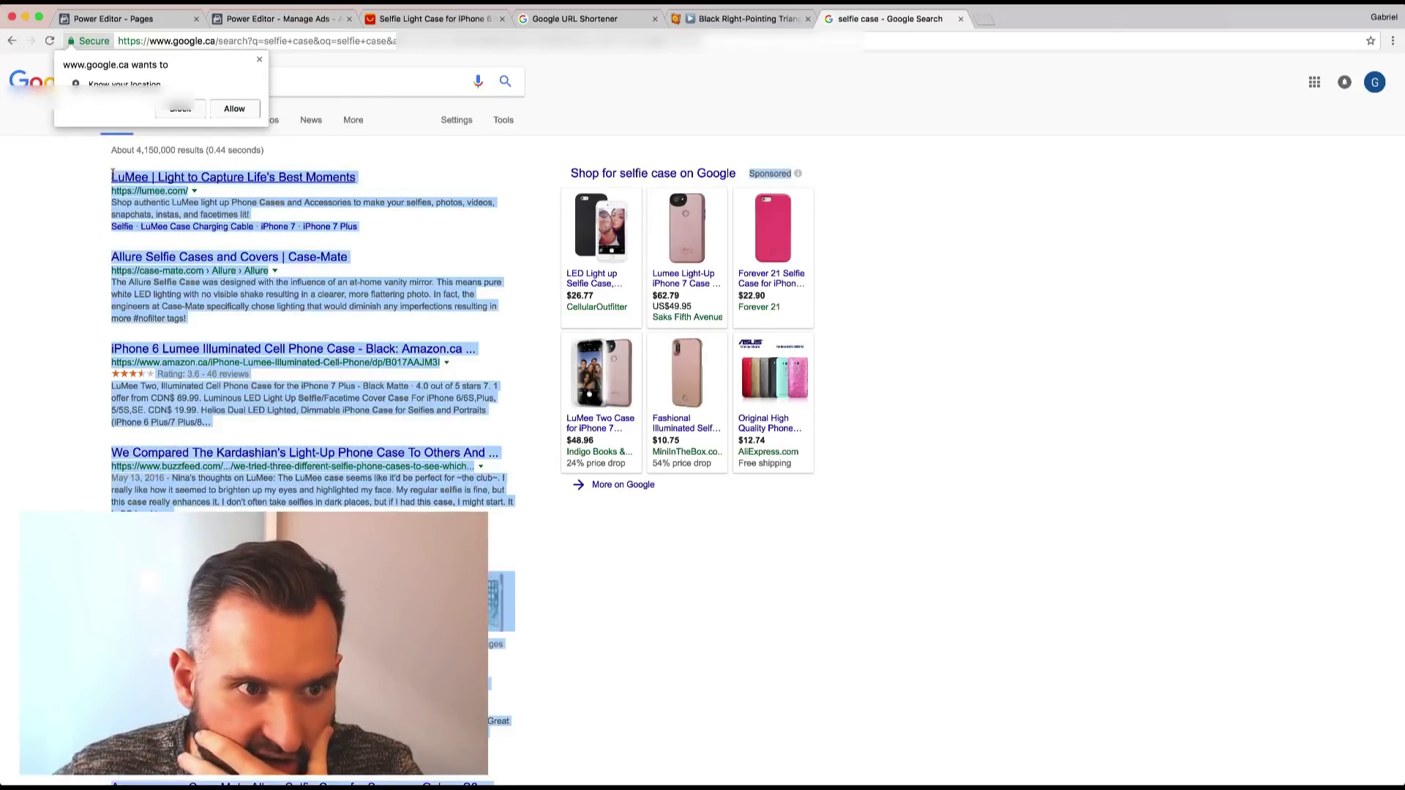
{"action": "left_click", "coordinate": [152, 175]}
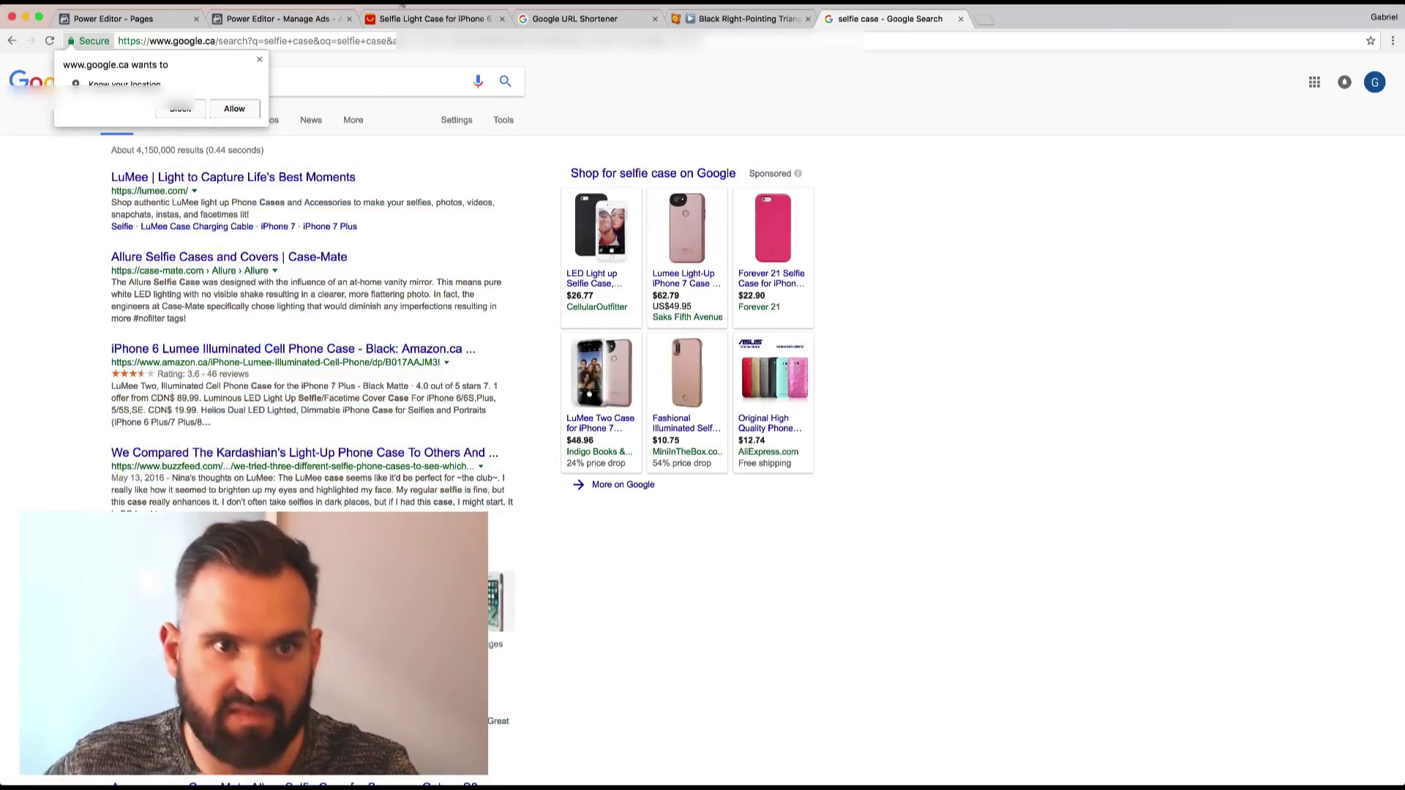
{"action": "left_click", "coordinate": [233, 20]}
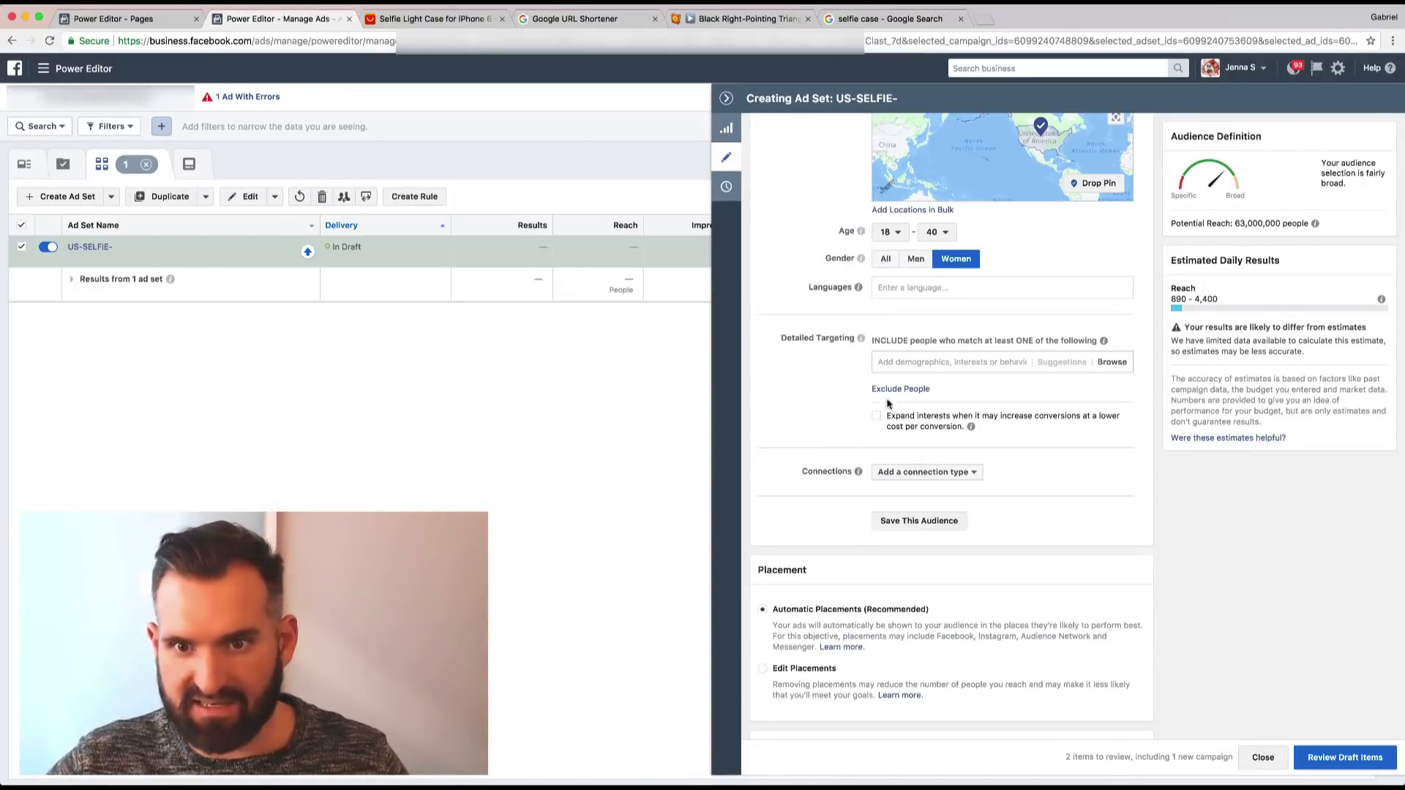
Search the ad set's detailed targeting for "lumee", and shorten the query to "lume".
{"action": "left_click", "coordinate": [894, 363]}
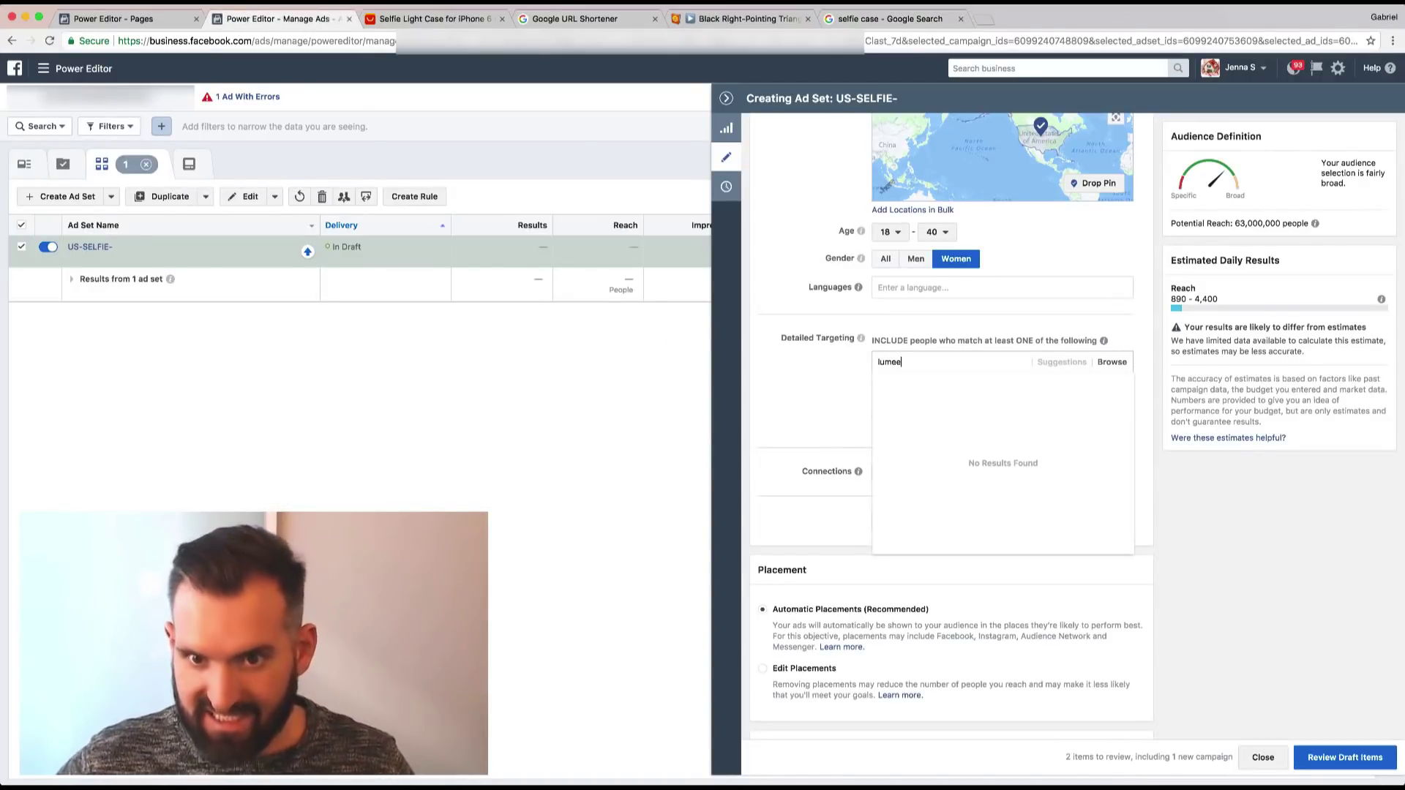
{"action": "type", "text": "lumee"}
{"action": "key", "text": "BackSpace"}
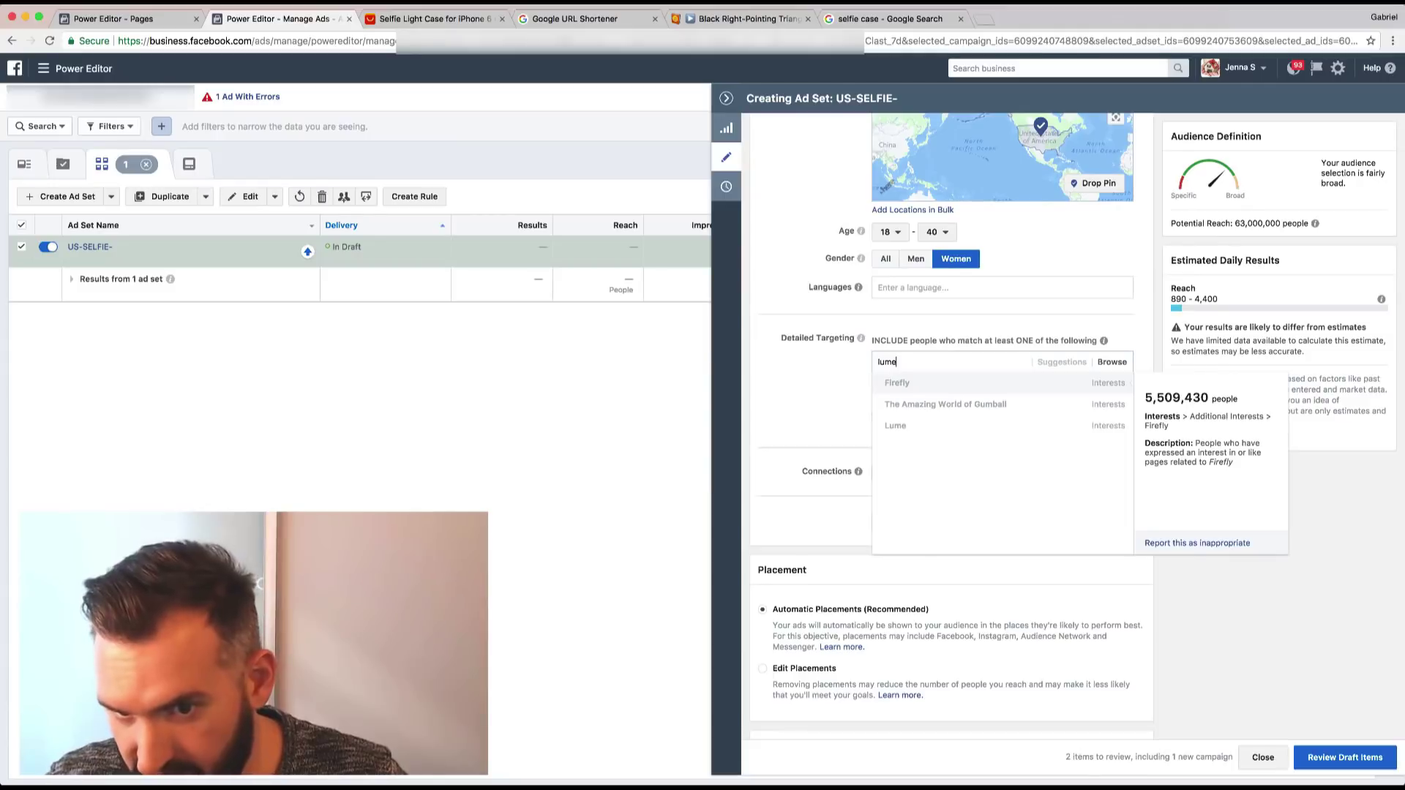
Review the Google results for "selfie case" for other brands and return to the Power Editor ad set.
{"action": "left_click", "coordinate": [867, 22]}
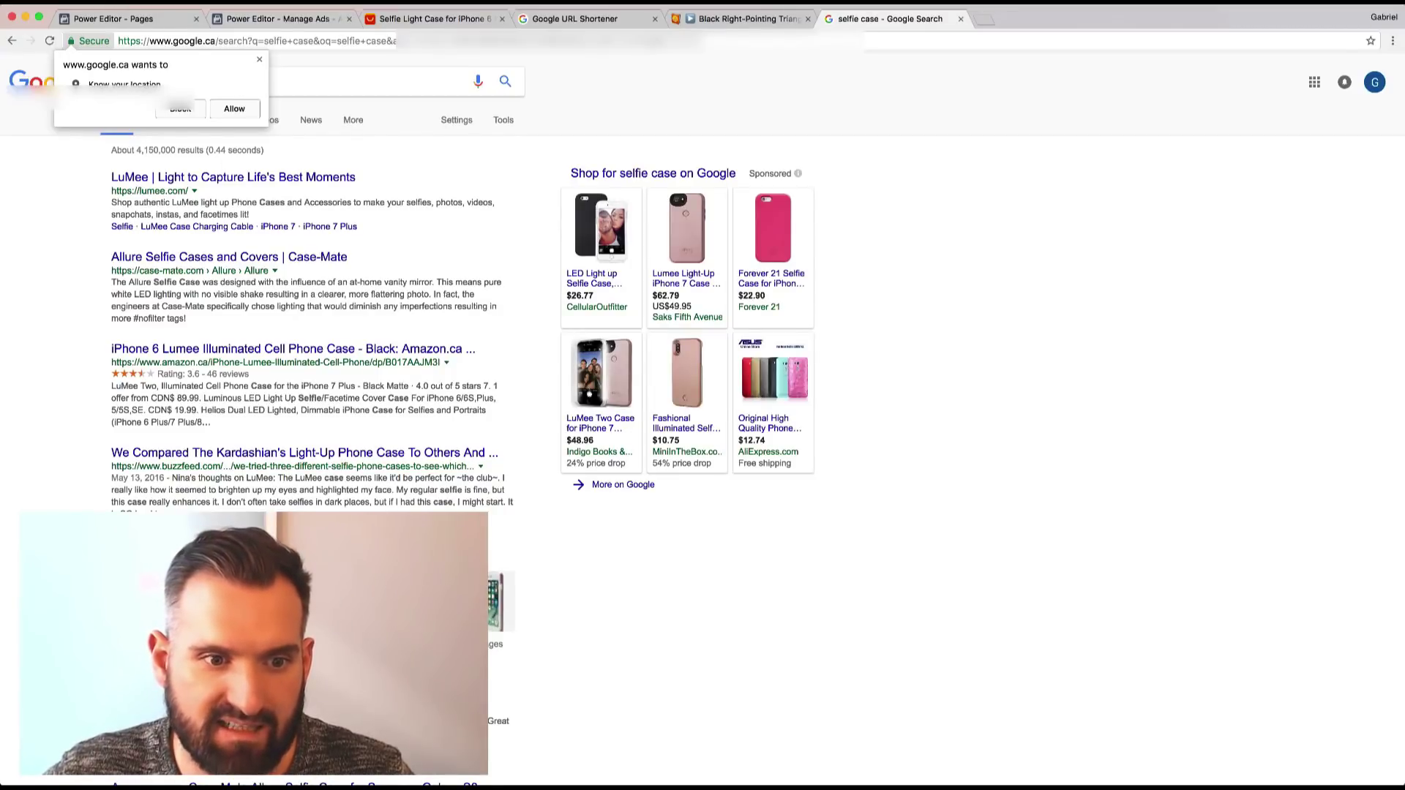
{"action": "scroll", "coordinate": [348, 457], "scroll_direction": "down", "scroll_amount": 3}
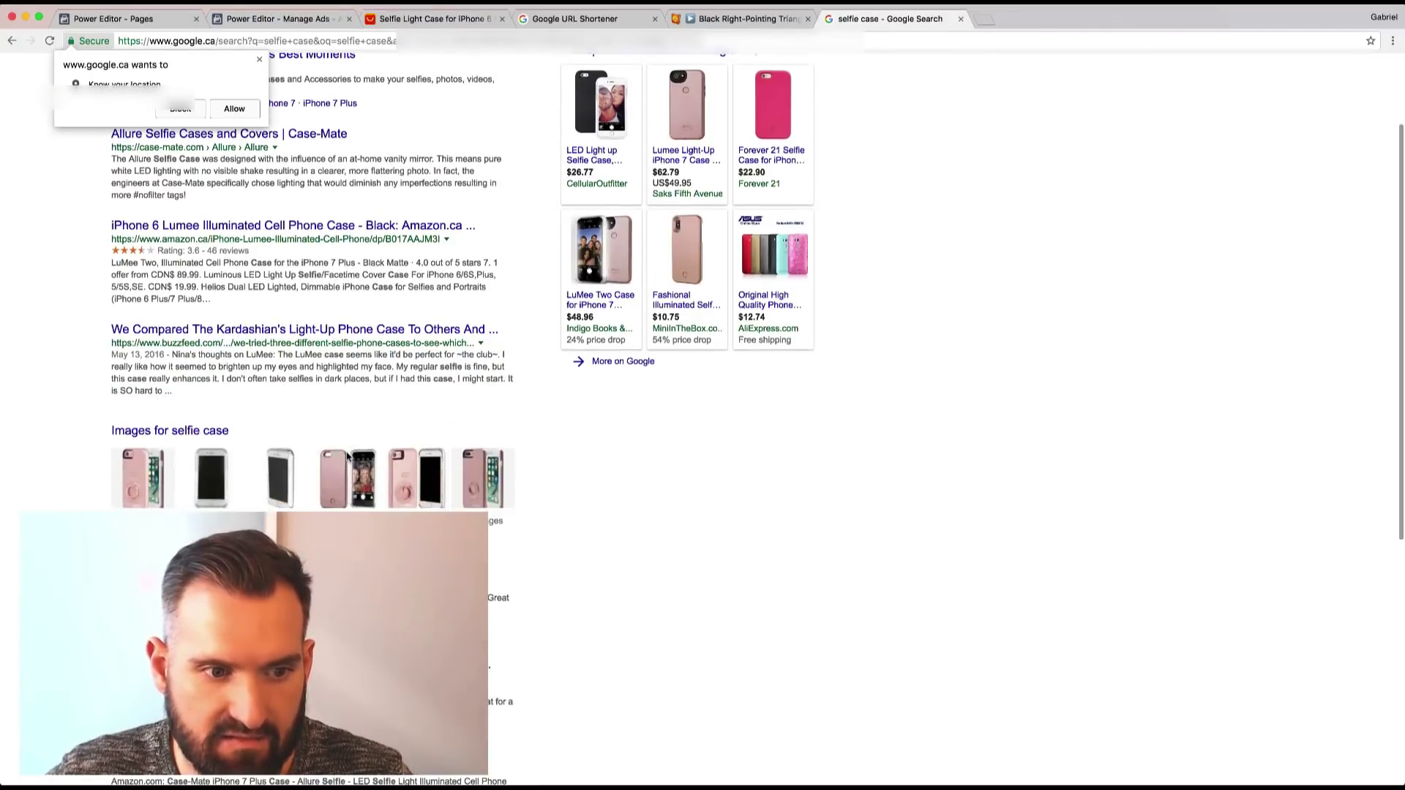
{"action": "scroll", "coordinate": [348, 456], "scroll_direction": "down", "scroll_amount": 10}
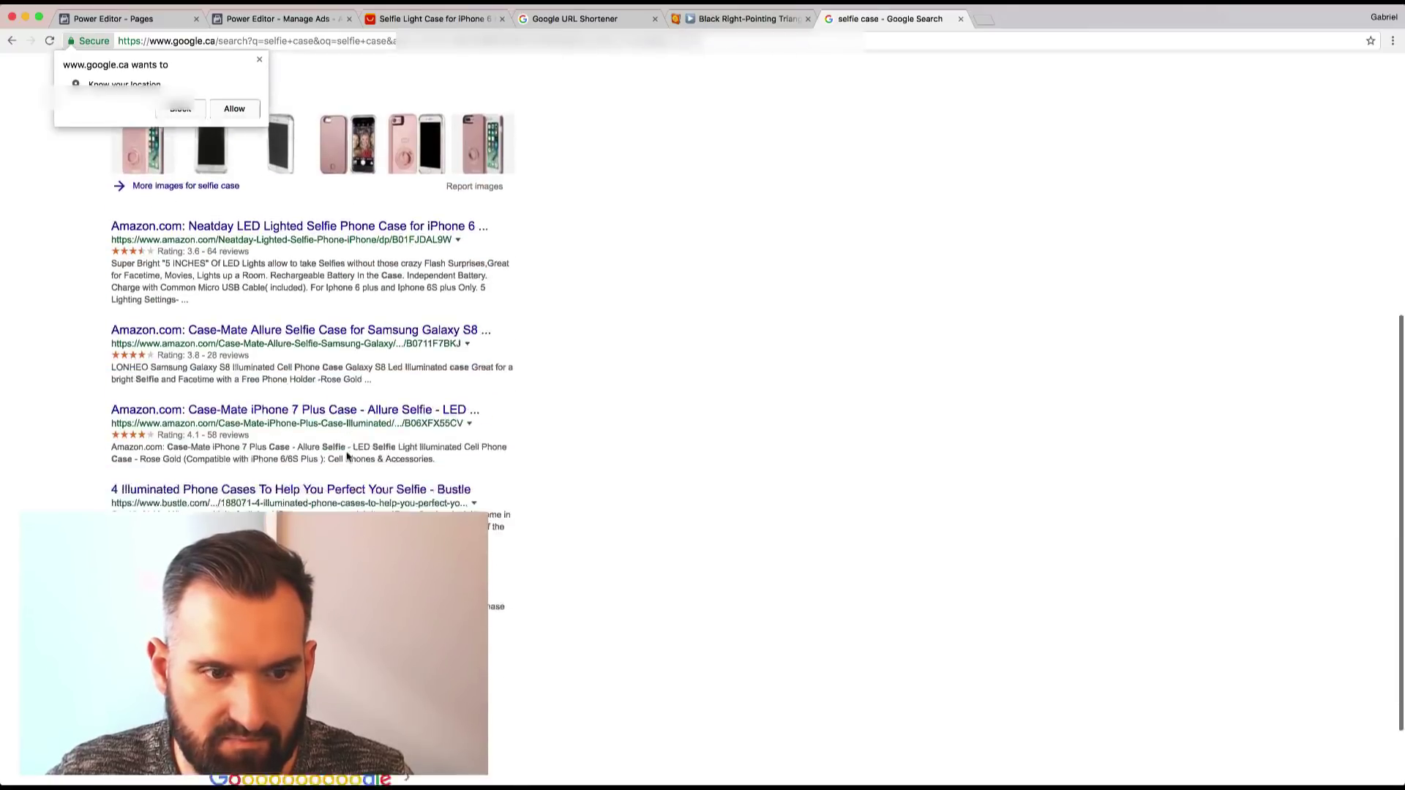
{"action": "scroll", "coordinate": [349, 457], "scroll_direction": "up", "scroll_amount": 15}
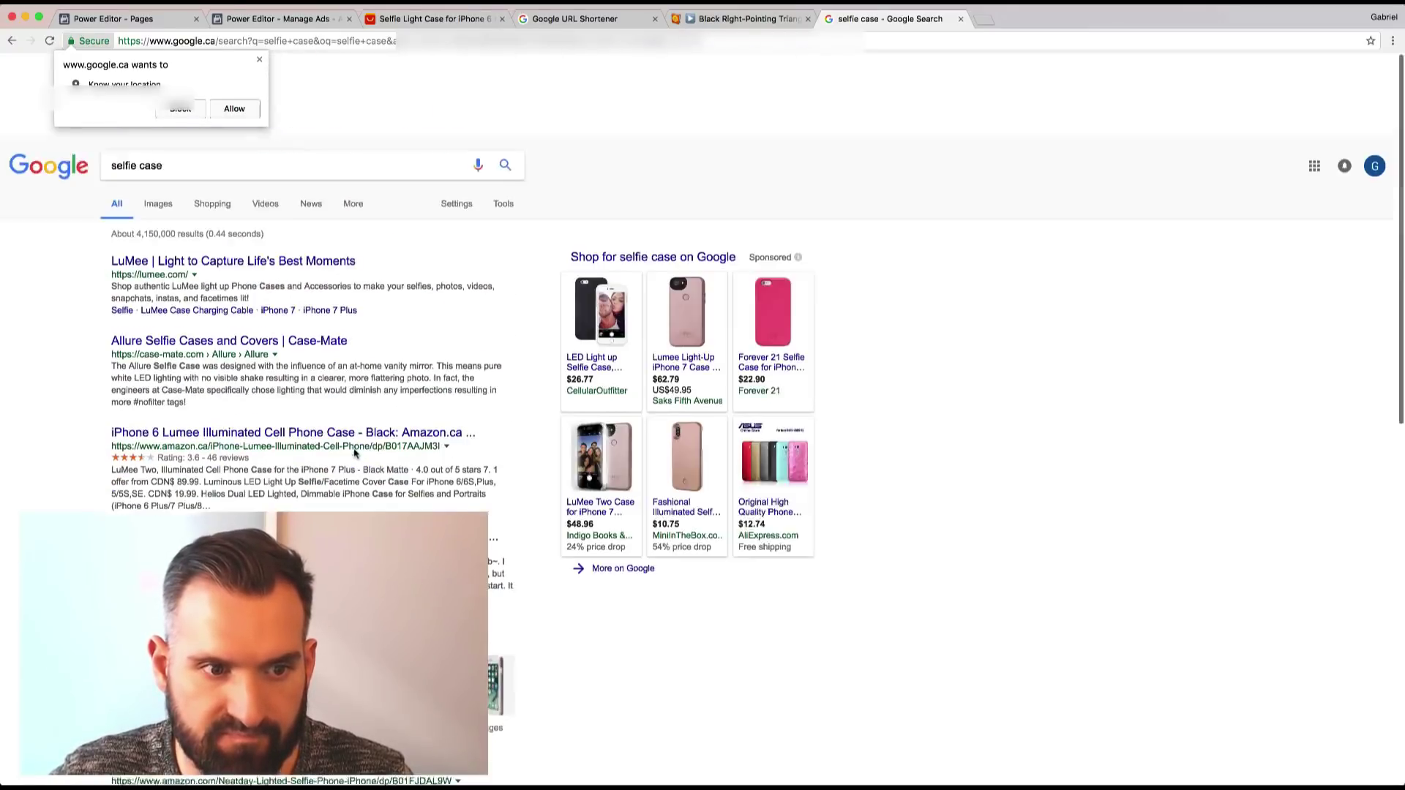
{"action": "left_click", "coordinate": [268, 27]}
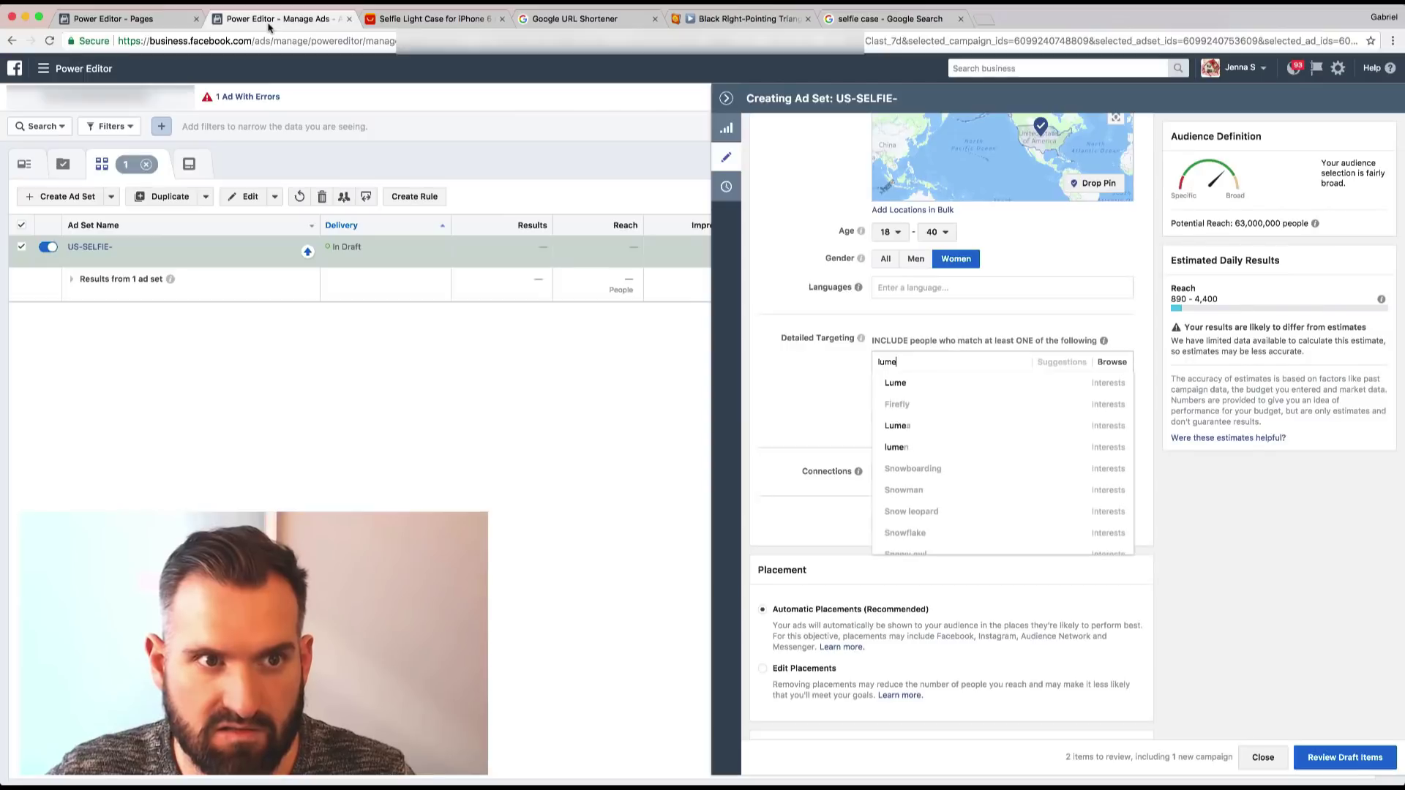
Search detailed targeting for "selfie" and add the Selfie interest to the audience.
{"action": "left_click", "coordinate": [914, 364]}
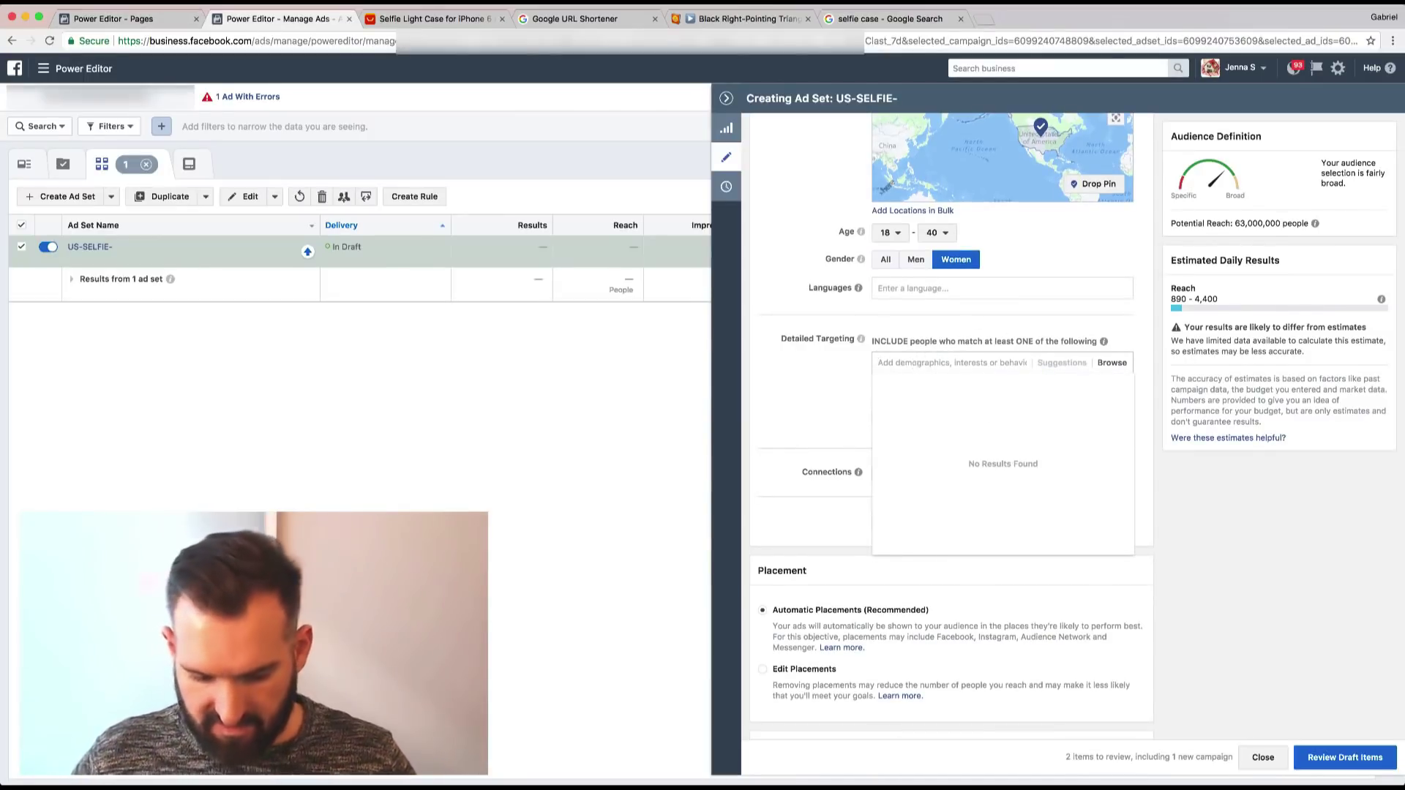
{"action": "type", "text": "selfie"}
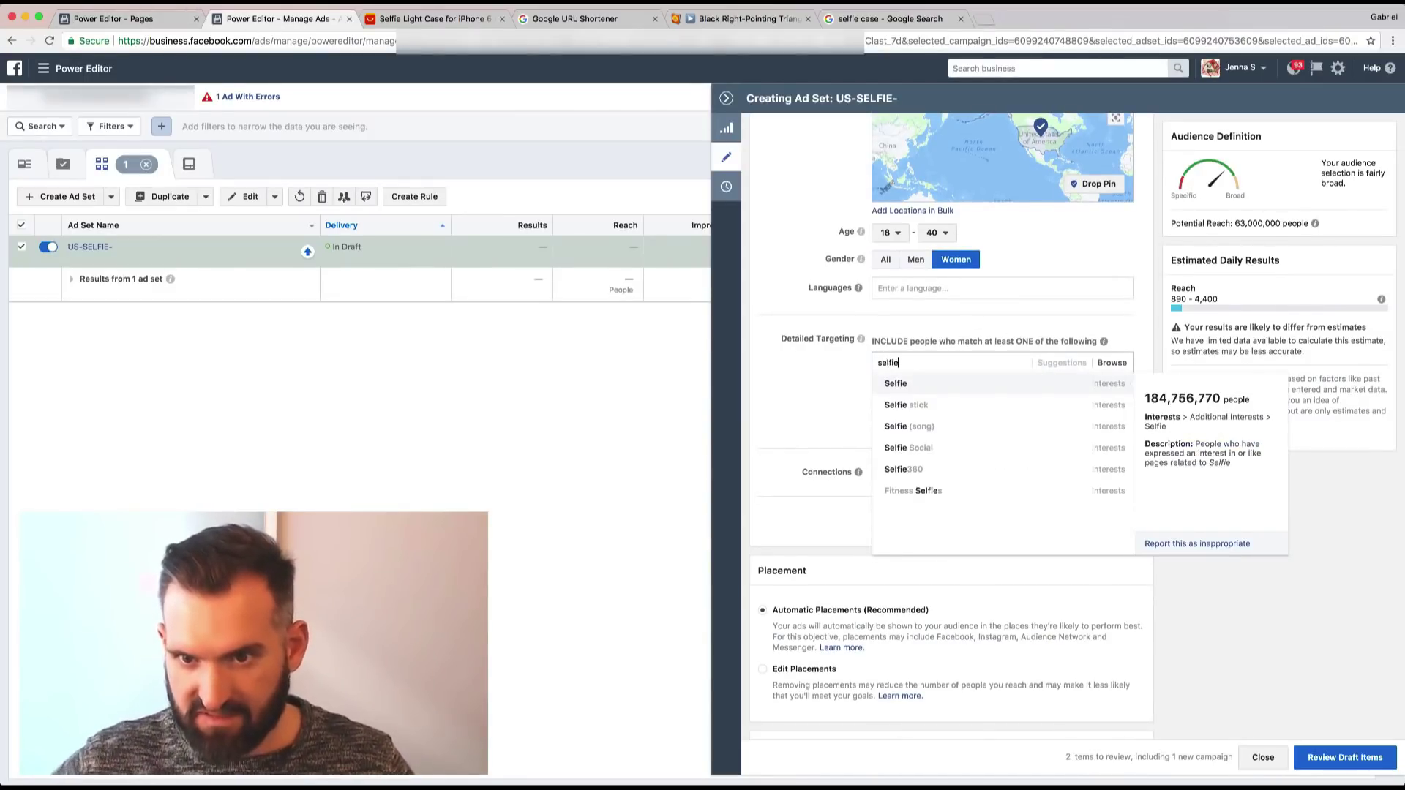
{"action": "left_click", "coordinate": [989, 388]}
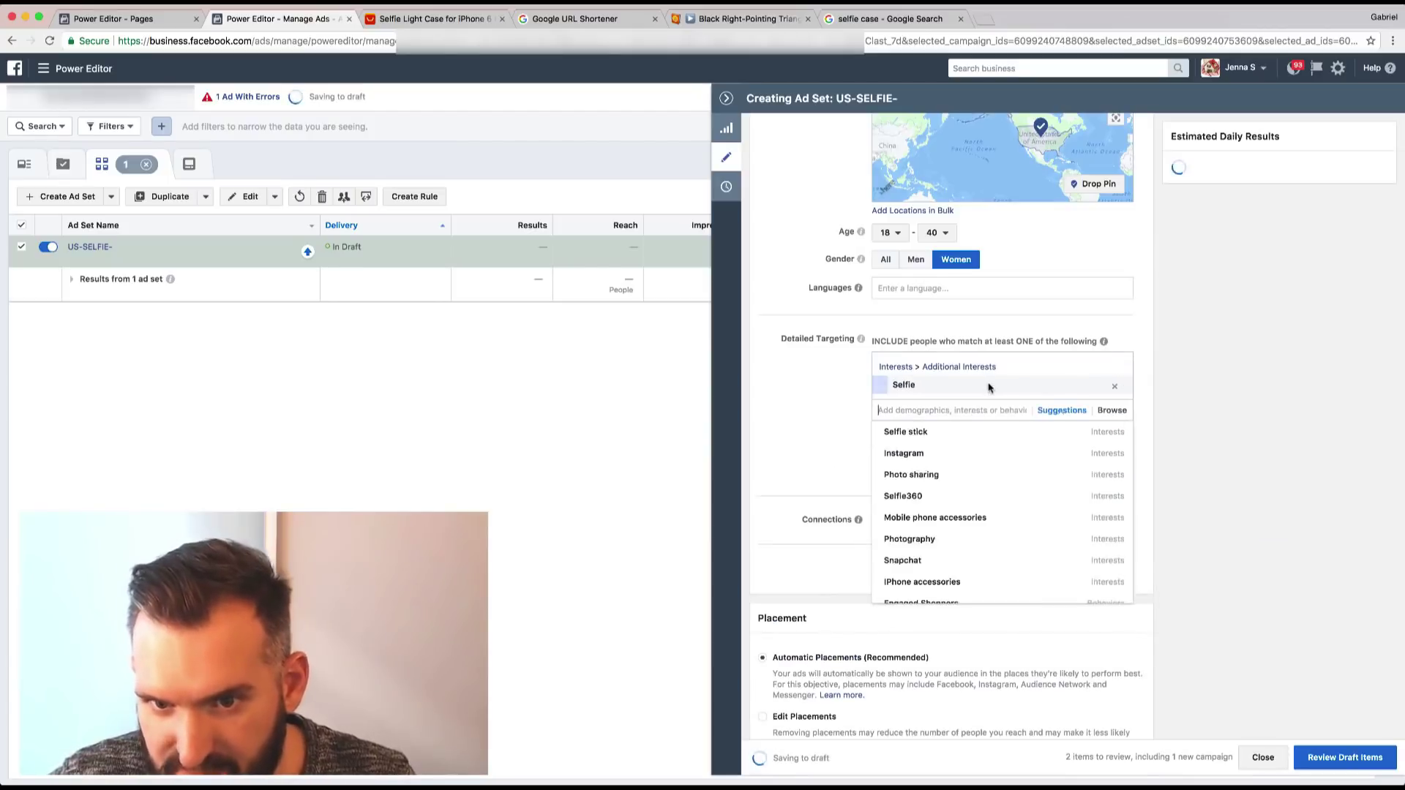
Look through the suggested interests related to Selfie and add Fitness Selfies to the detailed targeting.
{"action": "left_click", "coordinate": [1080, 415]}
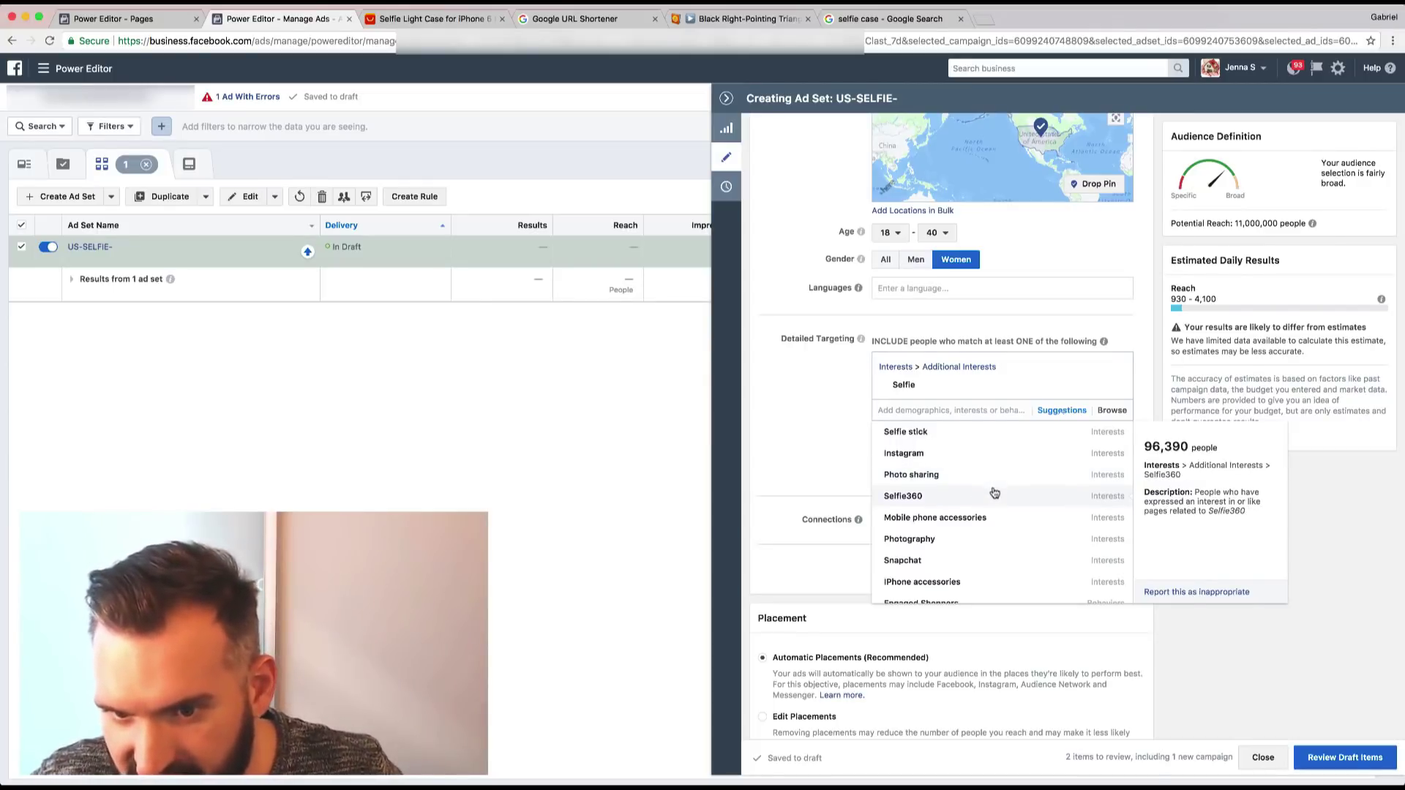
{"action": "scroll", "coordinate": [989, 525], "scroll_direction": "down", "scroll_amount": 2}
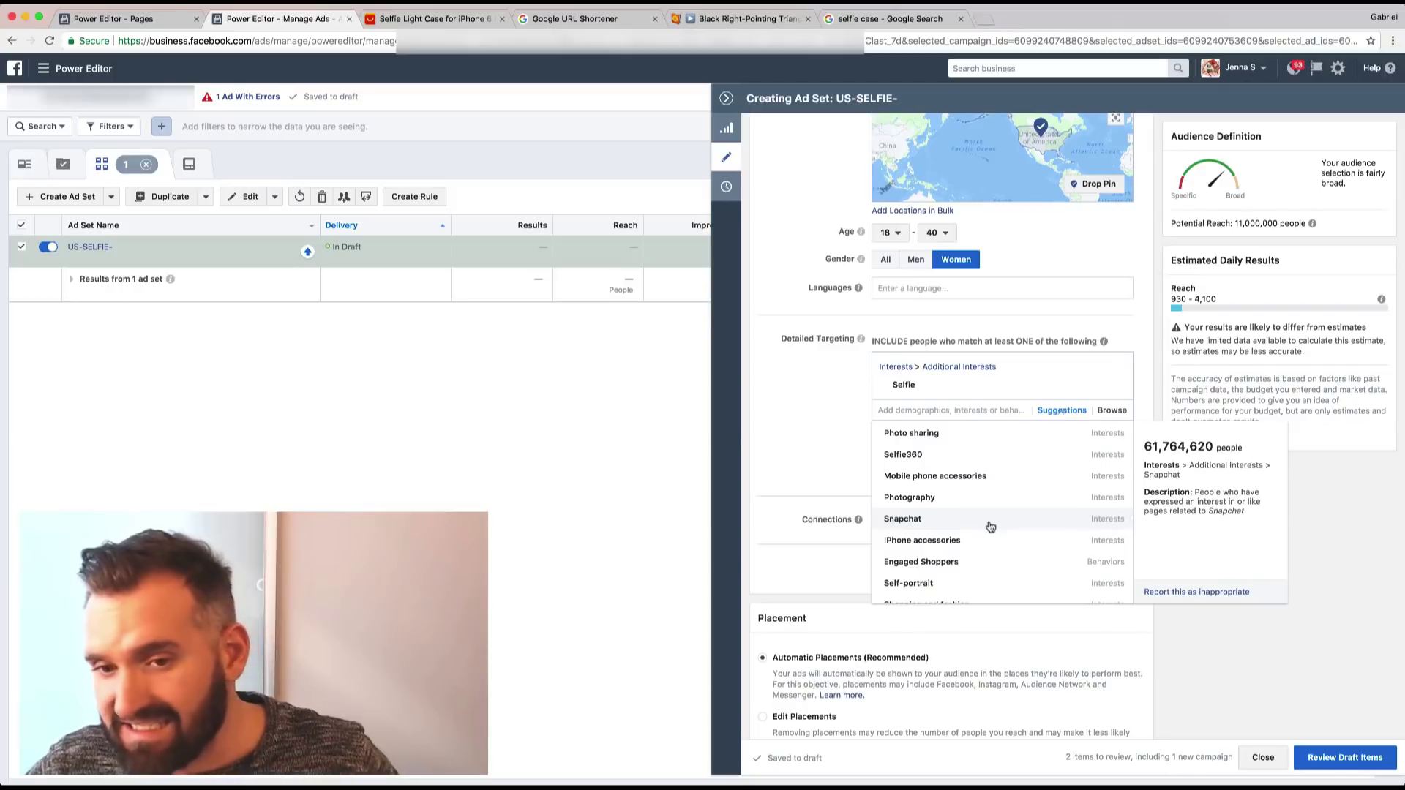
{"action": "scroll", "coordinate": [989, 526], "scroll_direction": "down", "scroll_amount": 1}
{"action": "scroll", "coordinate": [989, 526], "scroll_direction": "down", "scroll_amount": 4}
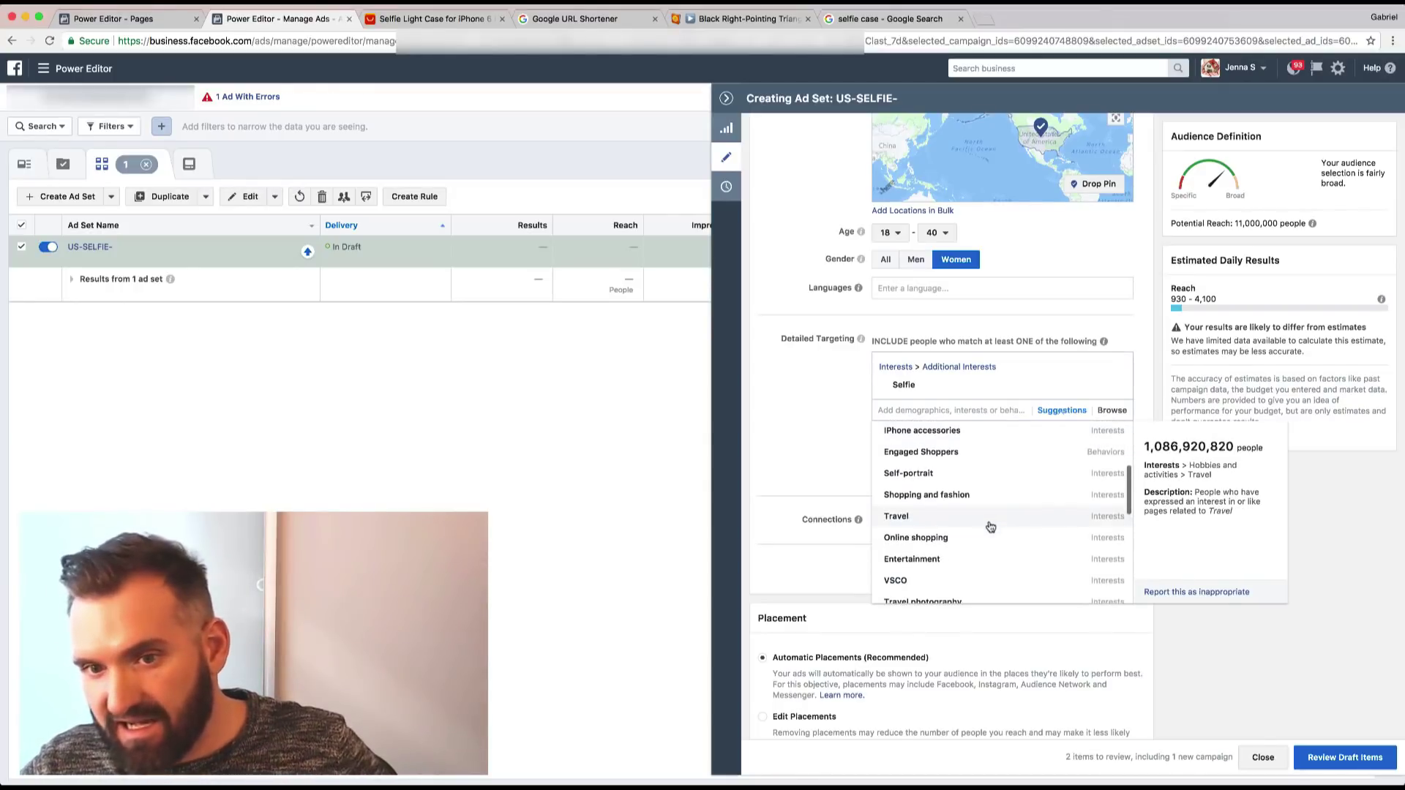
{"action": "scroll", "coordinate": [985, 512], "scroll_direction": "down", "scroll_amount": 4}
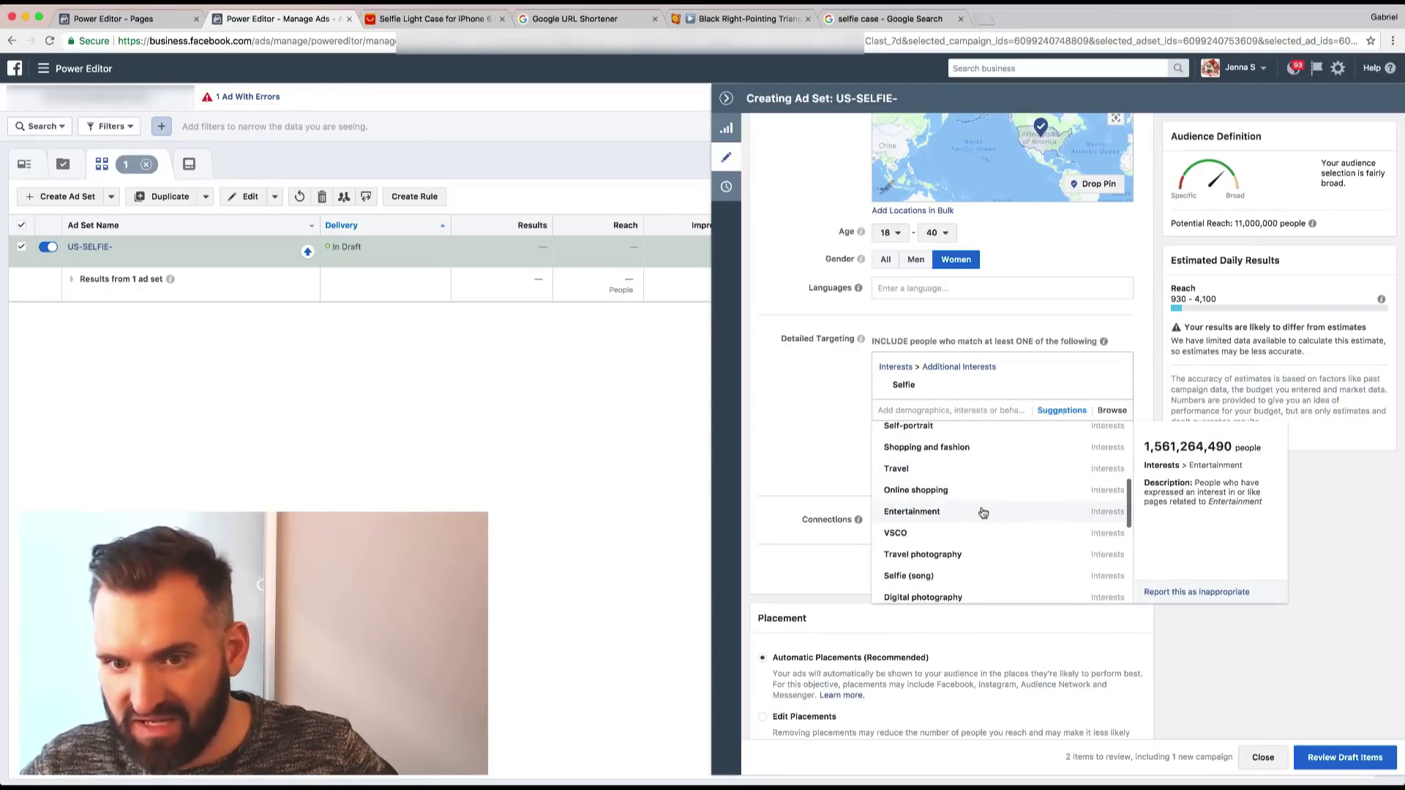
{"action": "scroll", "coordinate": [988, 535], "scroll_direction": "down", "scroll_amount": 2}
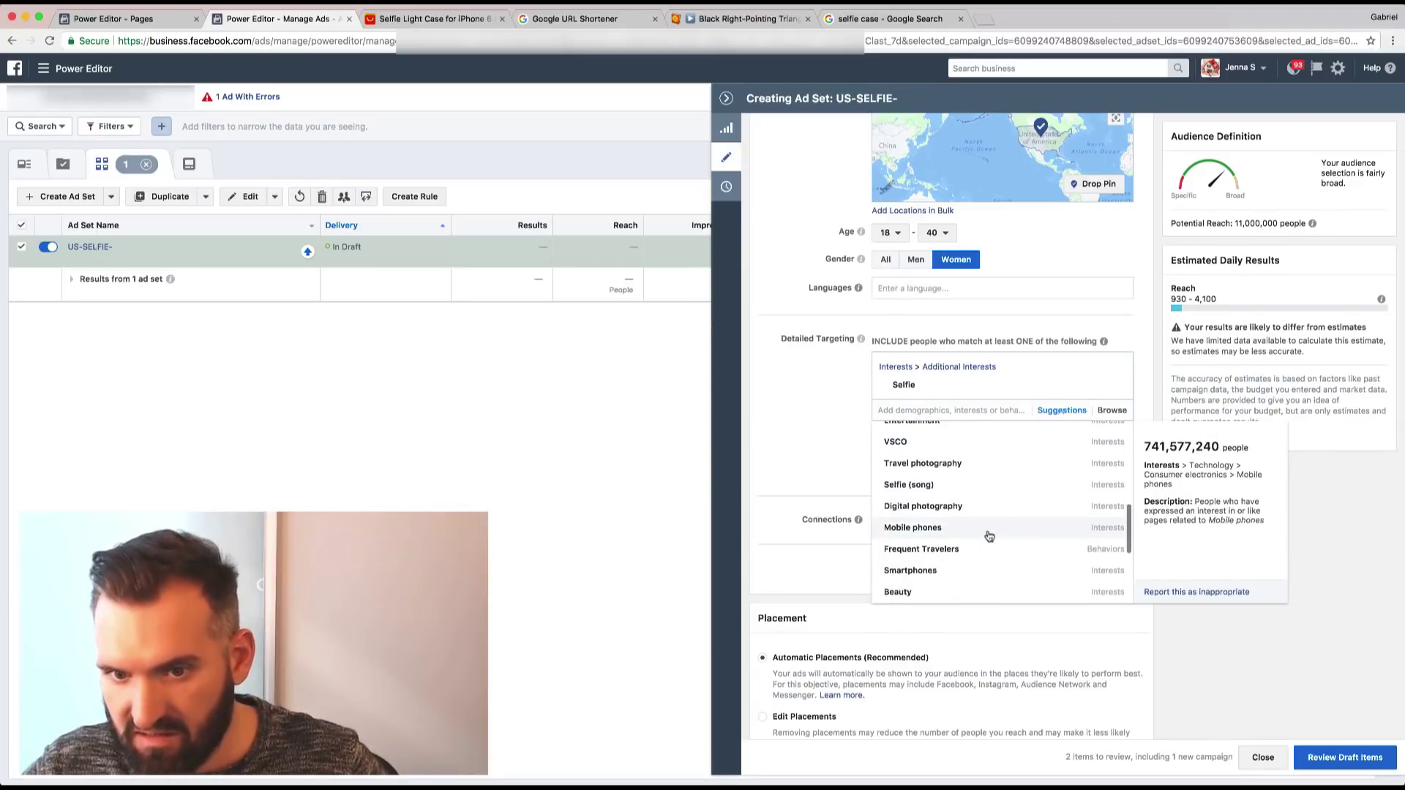
{"action": "scroll", "coordinate": [988, 536], "scroll_direction": "down", "scroll_amount": 2}
{"action": "scroll", "coordinate": [989, 535], "scroll_direction": "down", "scroll_amount": 2}
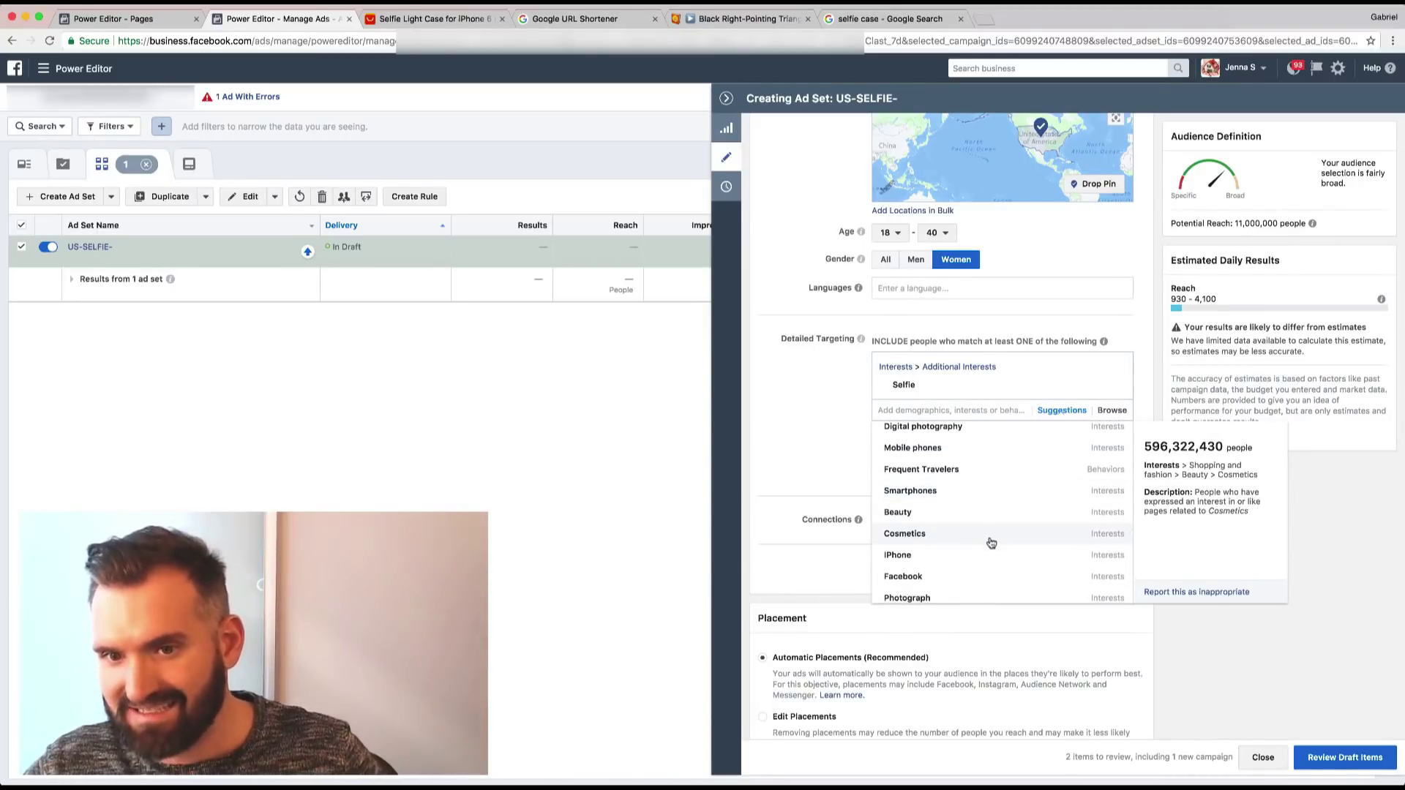
{"action": "scroll", "coordinate": [989, 545], "scroll_direction": "down", "scroll_amount": 4}
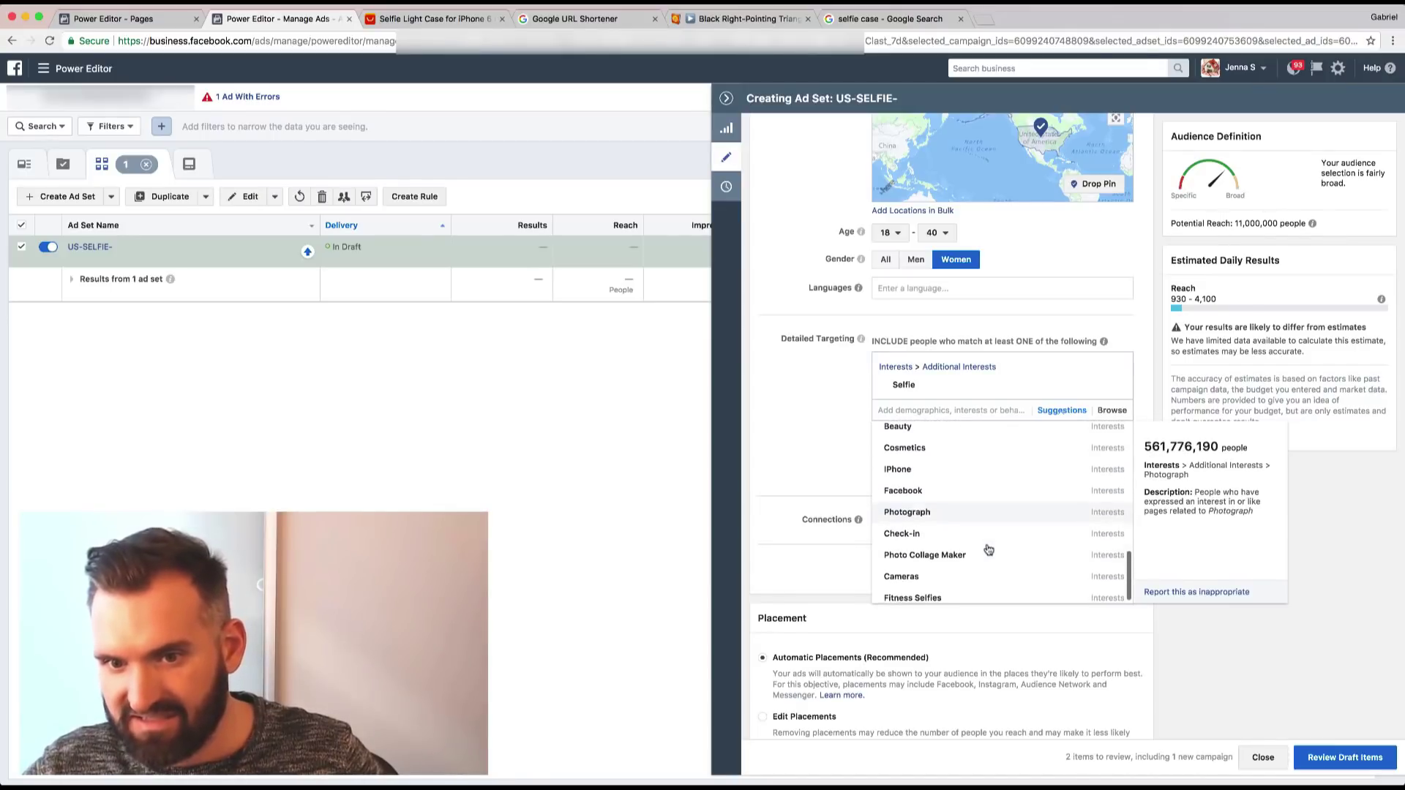
{"action": "scroll", "coordinate": [988, 550], "scroll_direction": "down", "scroll_amount": 1}
{"action": "scroll", "coordinate": [988, 549], "scroll_direction": "down", "scroll_amount": 2}
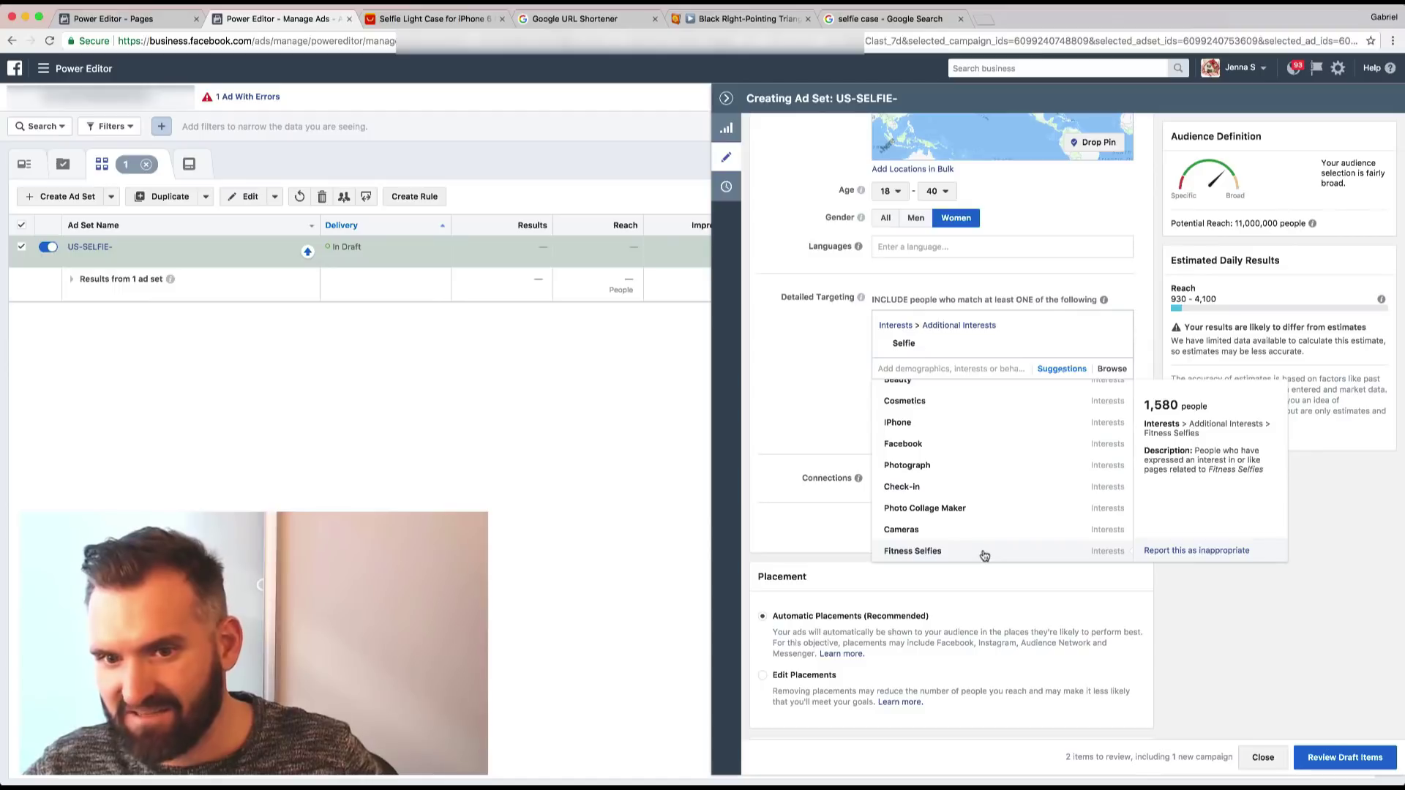
{"action": "left_click", "coordinate": [984, 554]}
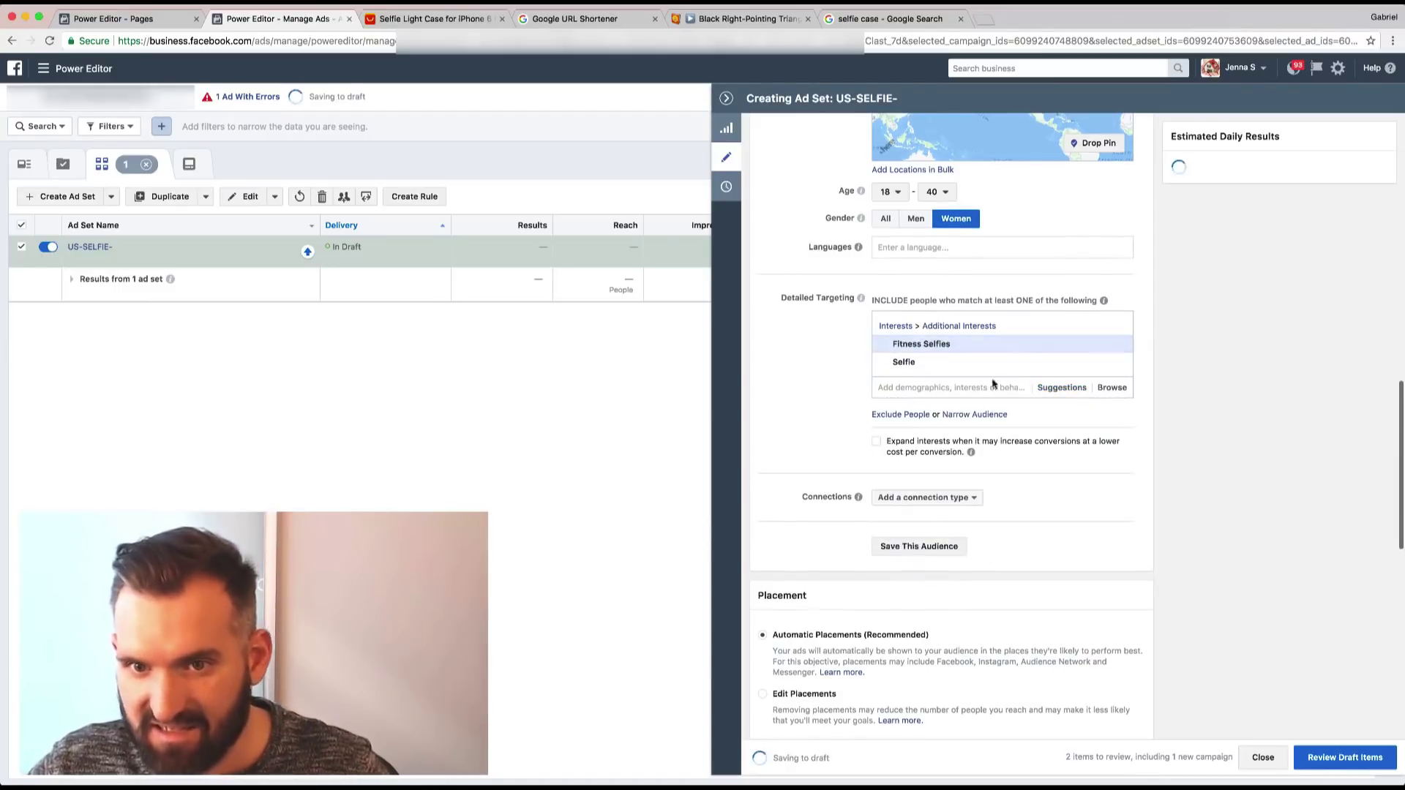
Remove the Selfie interest from the detailed targeting and add Selfie360 from the suggested interests.
{"action": "left_click", "coordinate": [1116, 365]}
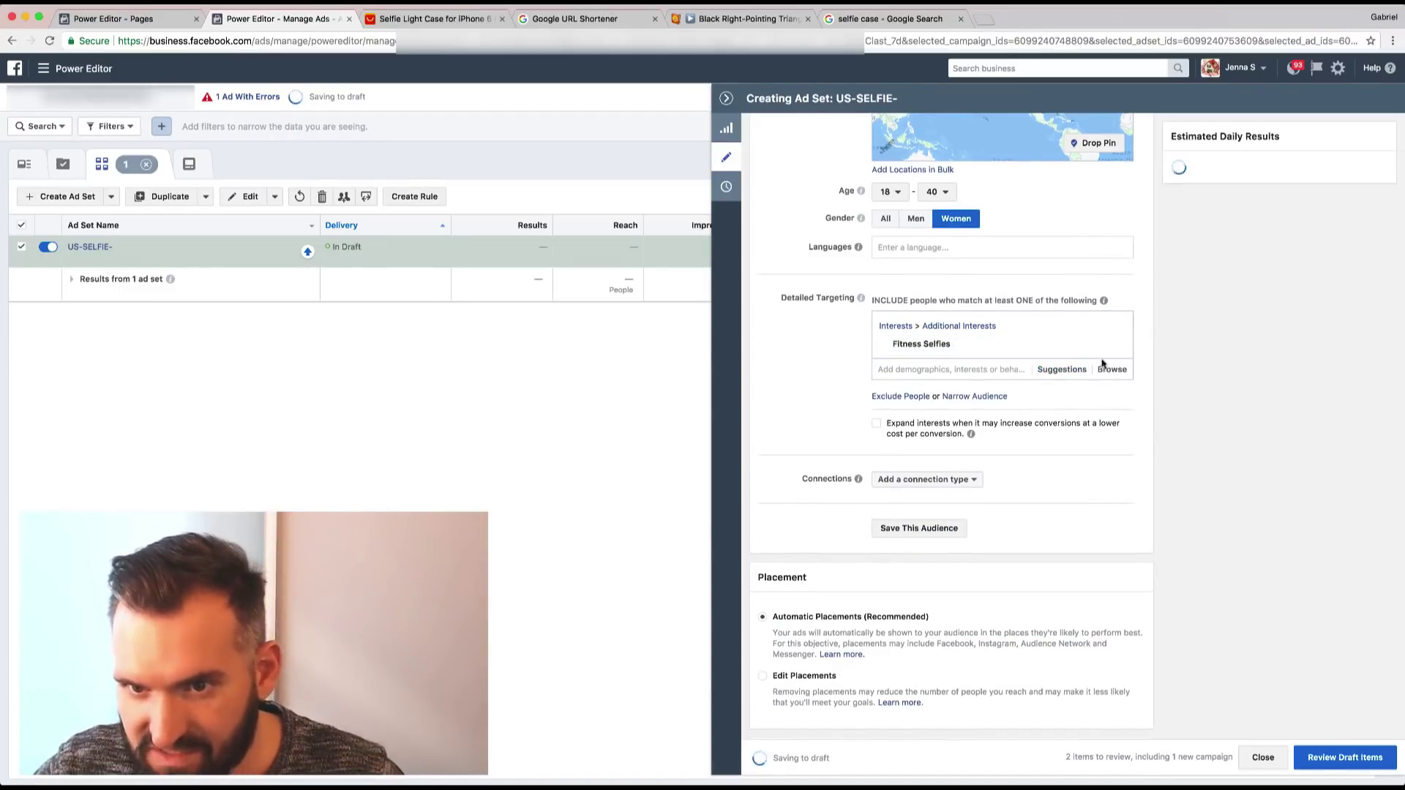
{"action": "left_click", "coordinate": [1059, 371]}
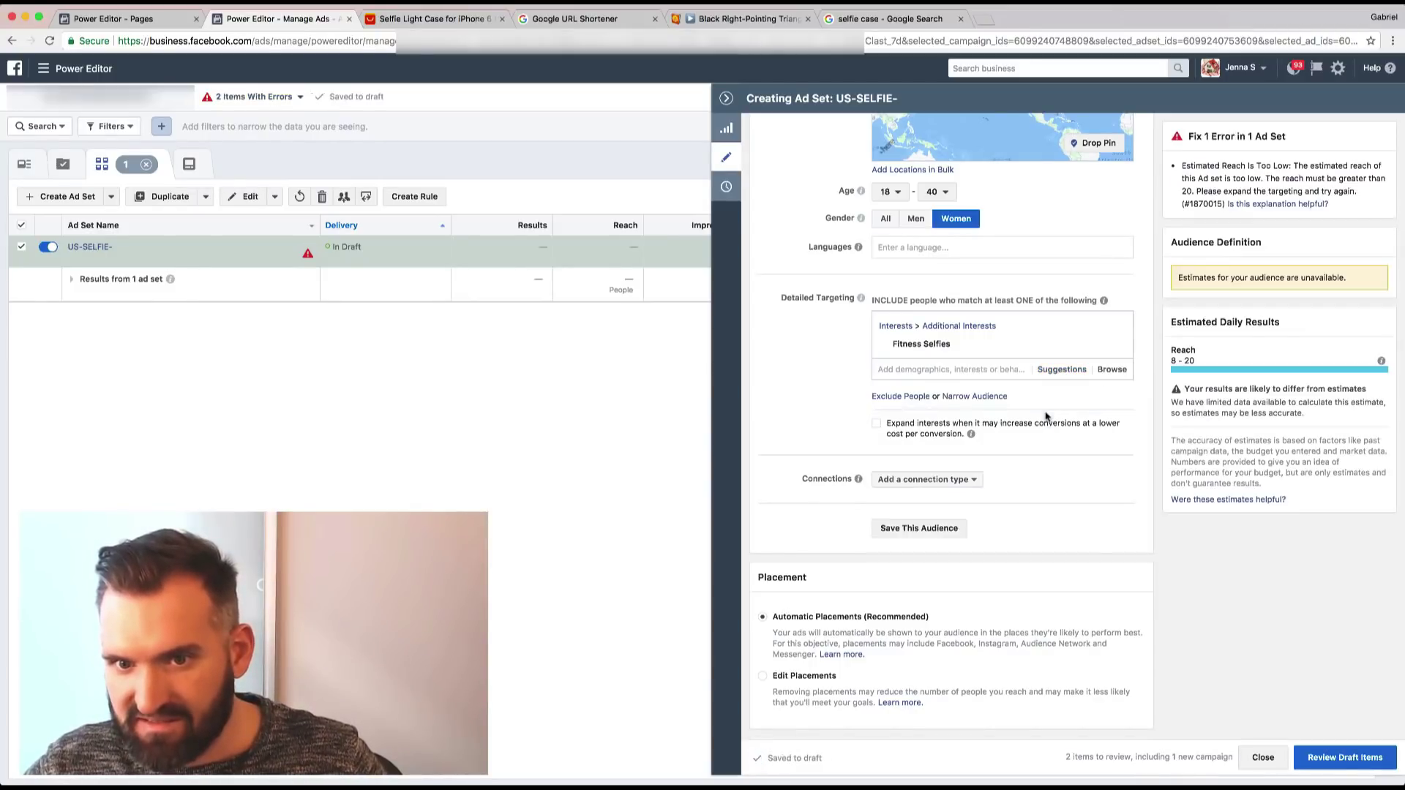
{"action": "left_click", "coordinate": [1062, 371]}
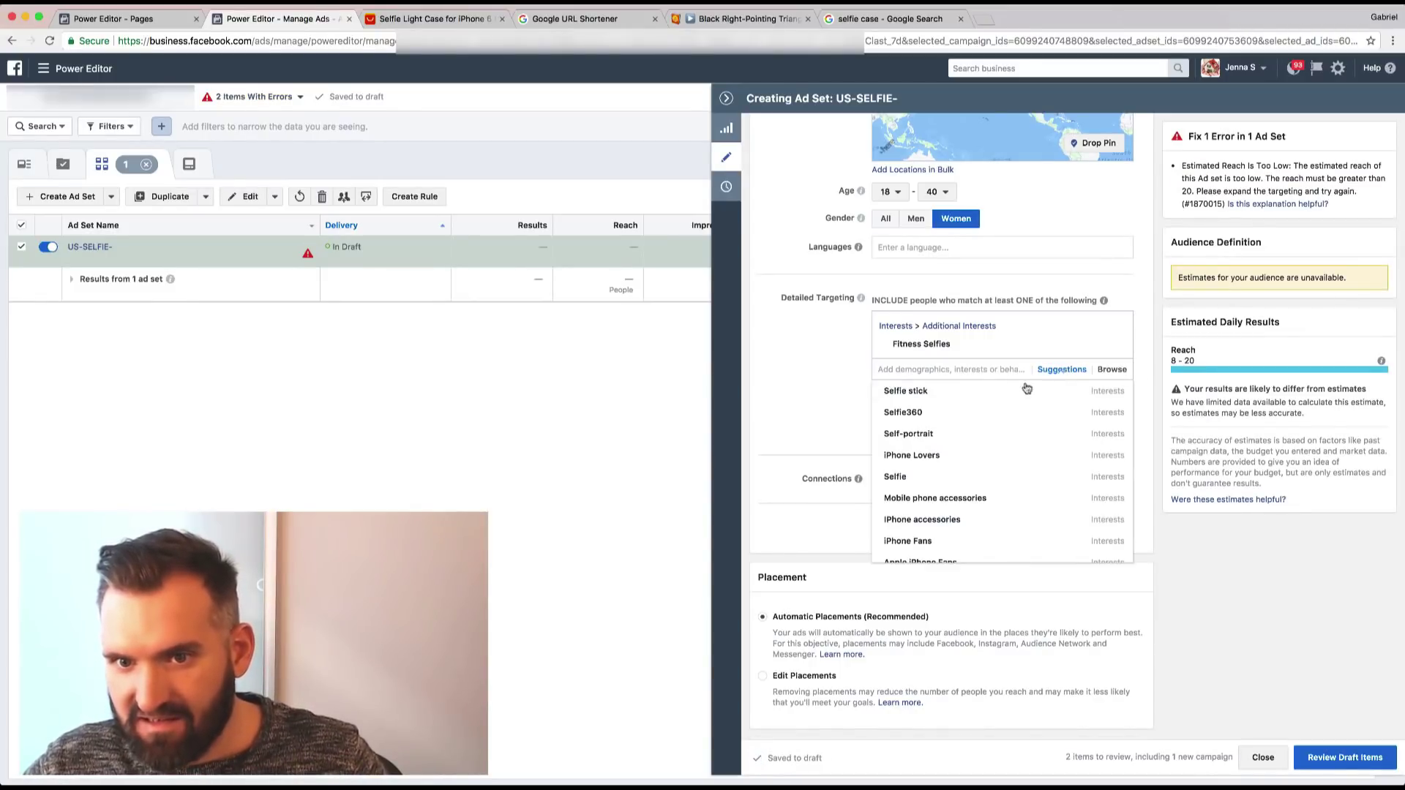
{"action": "left_click", "coordinate": [917, 414]}
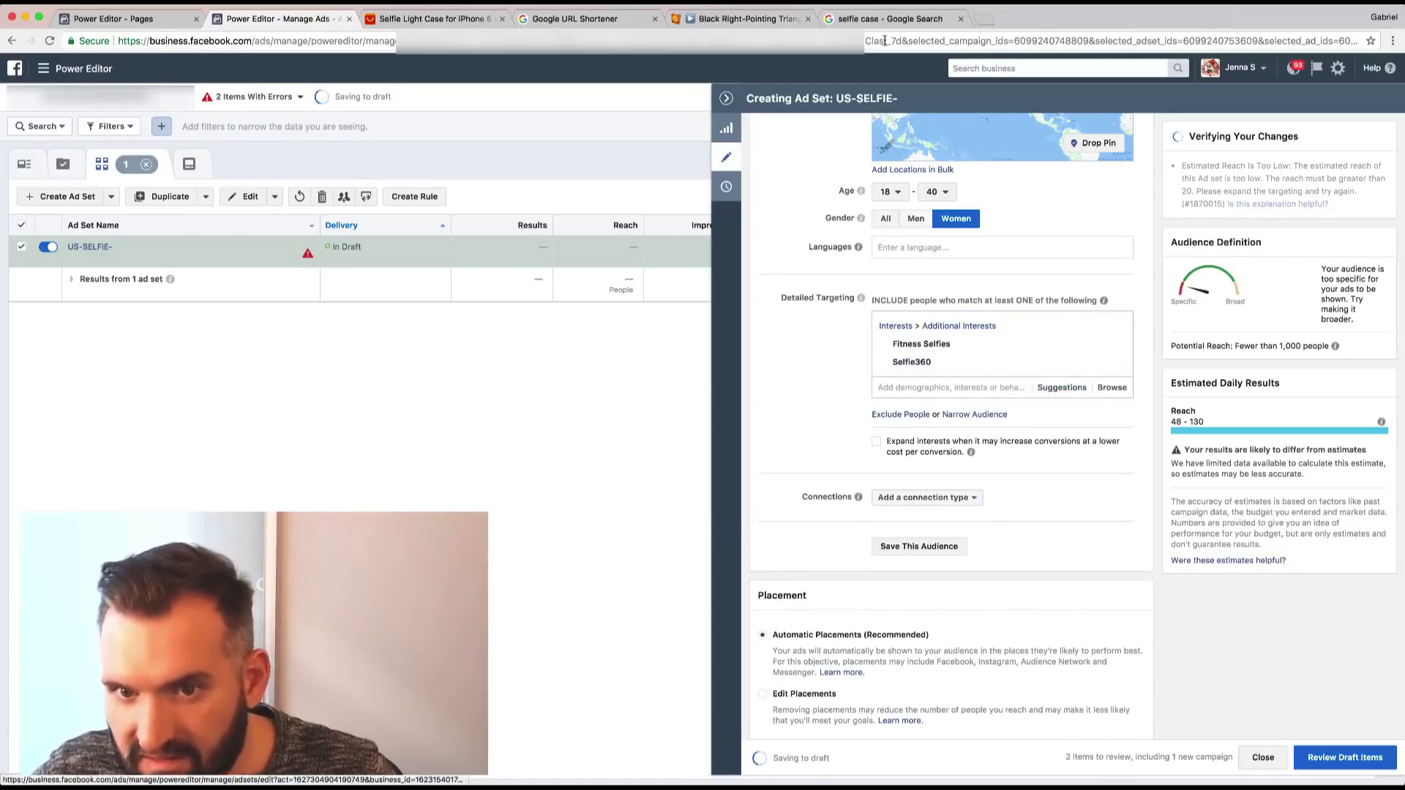
Switch to the Google results, dismiss the location request, and search for "selfie 360".
{"action": "left_click", "coordinate": [896, 18]}
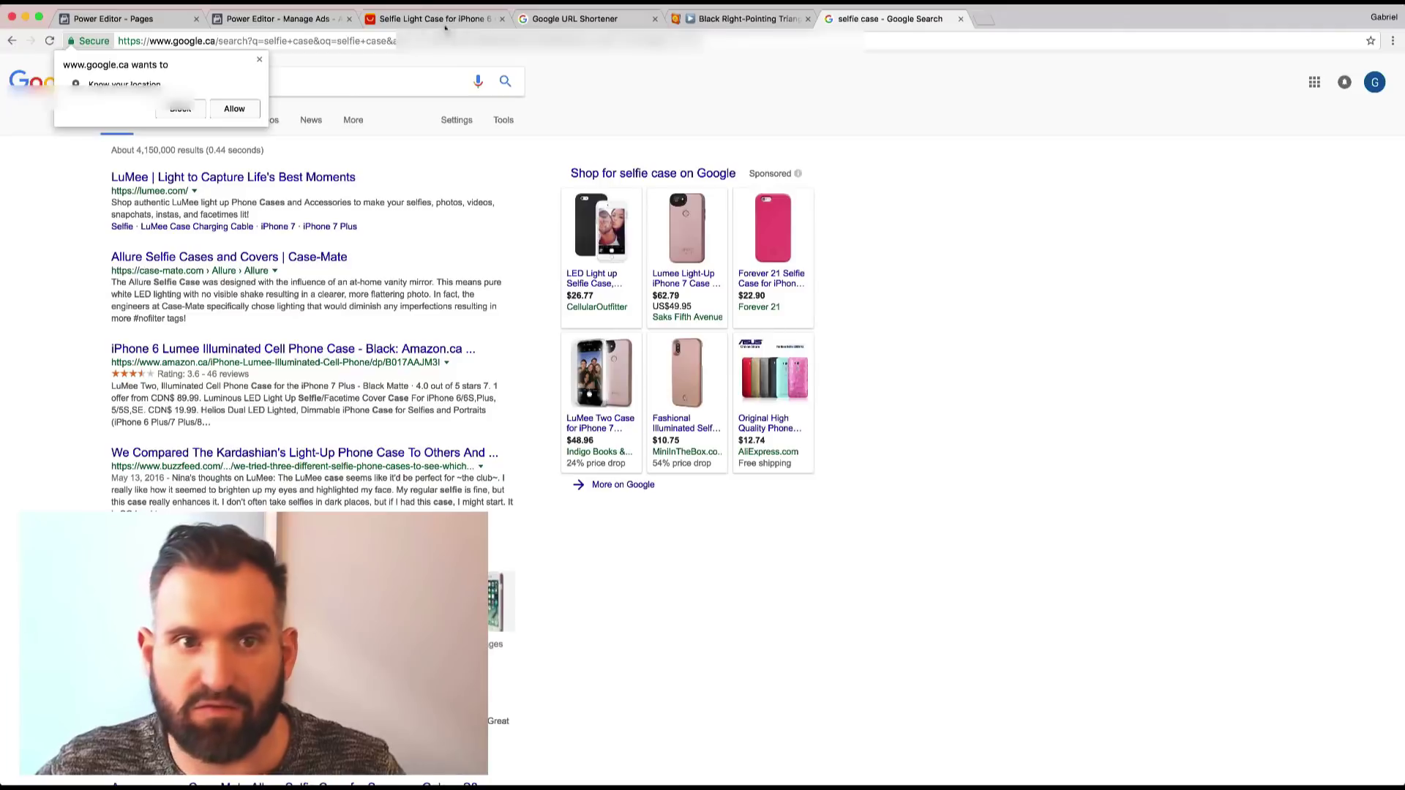
{"action": "left_click", "coordinate": [259, 59]}
{"action": "left_click", "coordinate": [272, 80]}
{"action": "key", "text": "BackSpace"}
{"action": "key", "text": "BackSpace"}
{"action": "key", "text": "BackSpace"}
{"action": "key", "text": "BackSpace"}
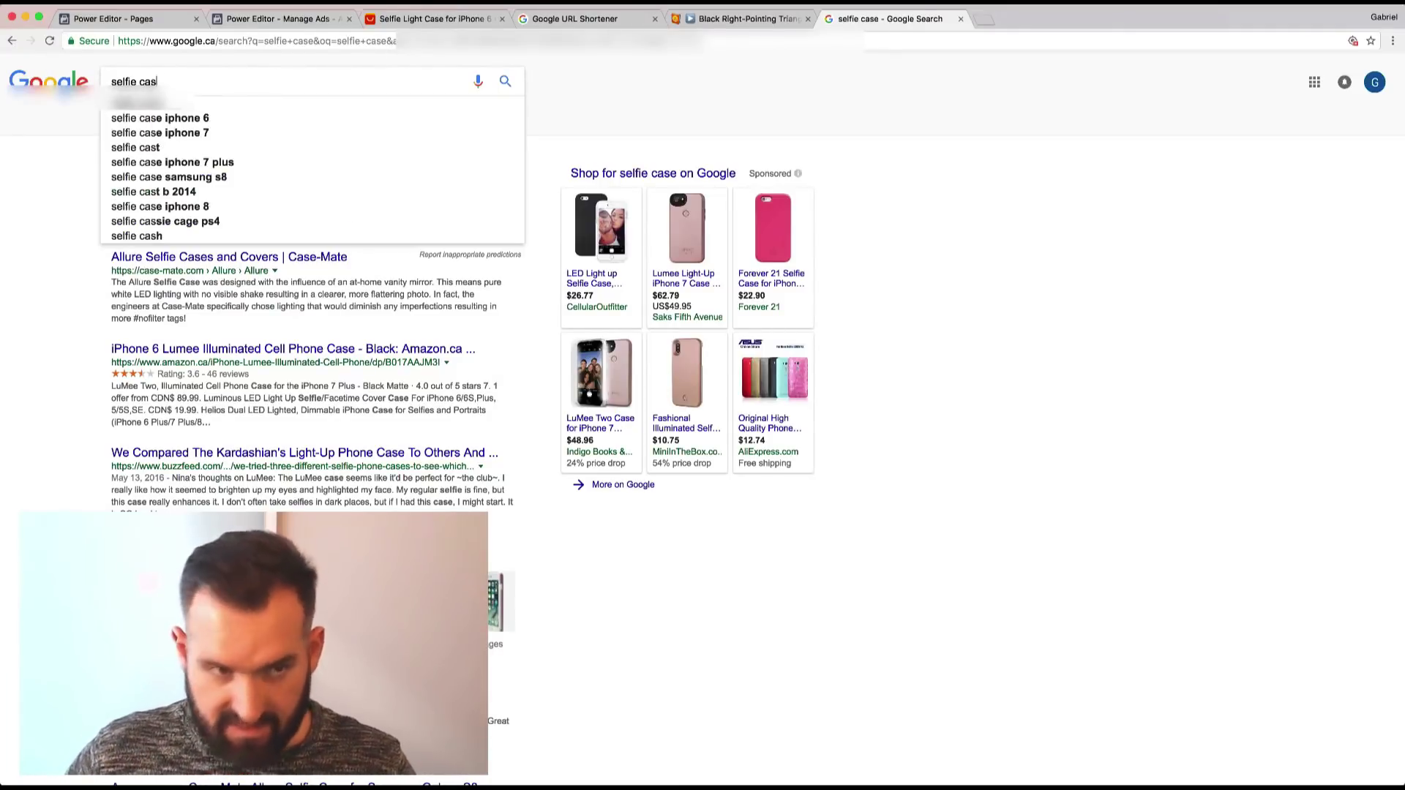
{"action": "type", "text": "360"}
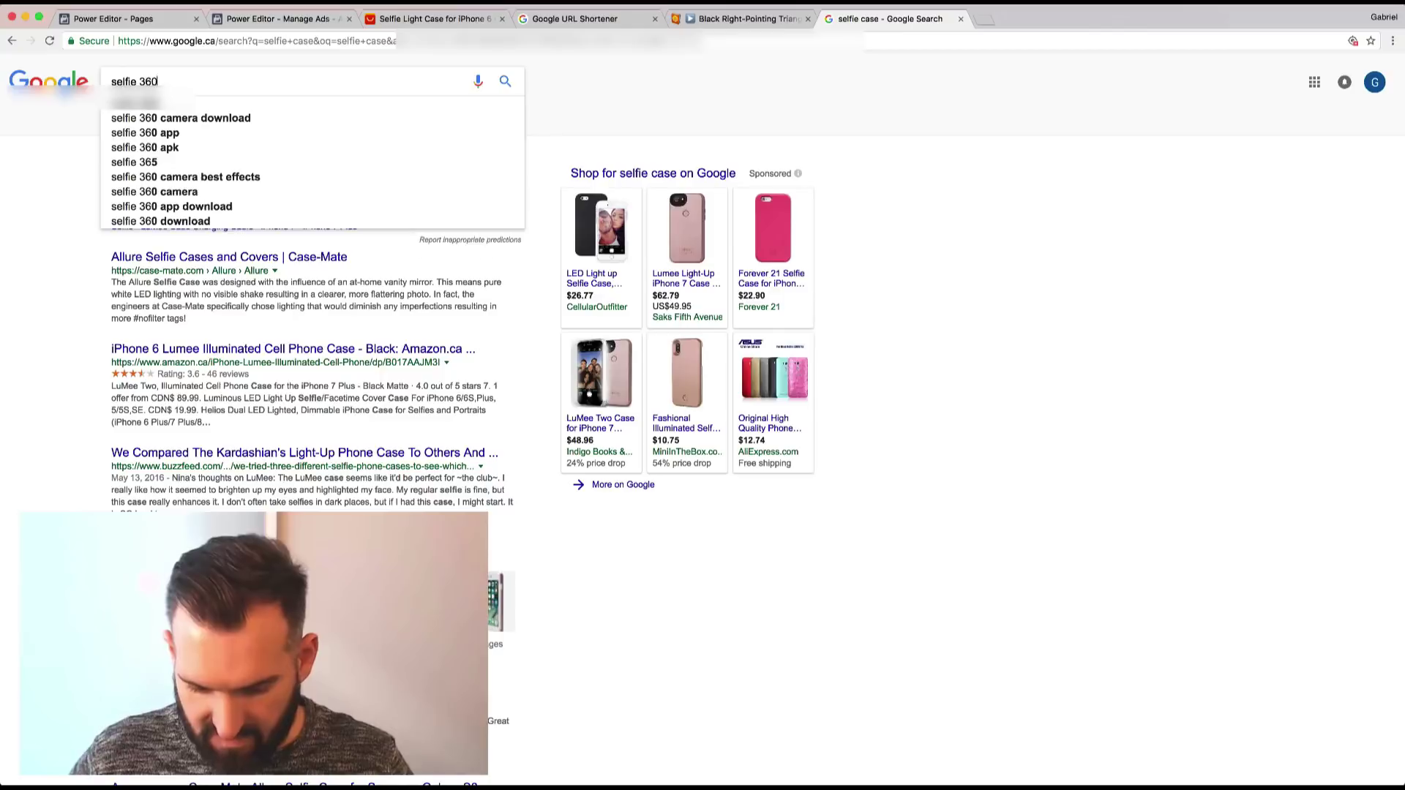
{"action": "key", "text": "Return"}
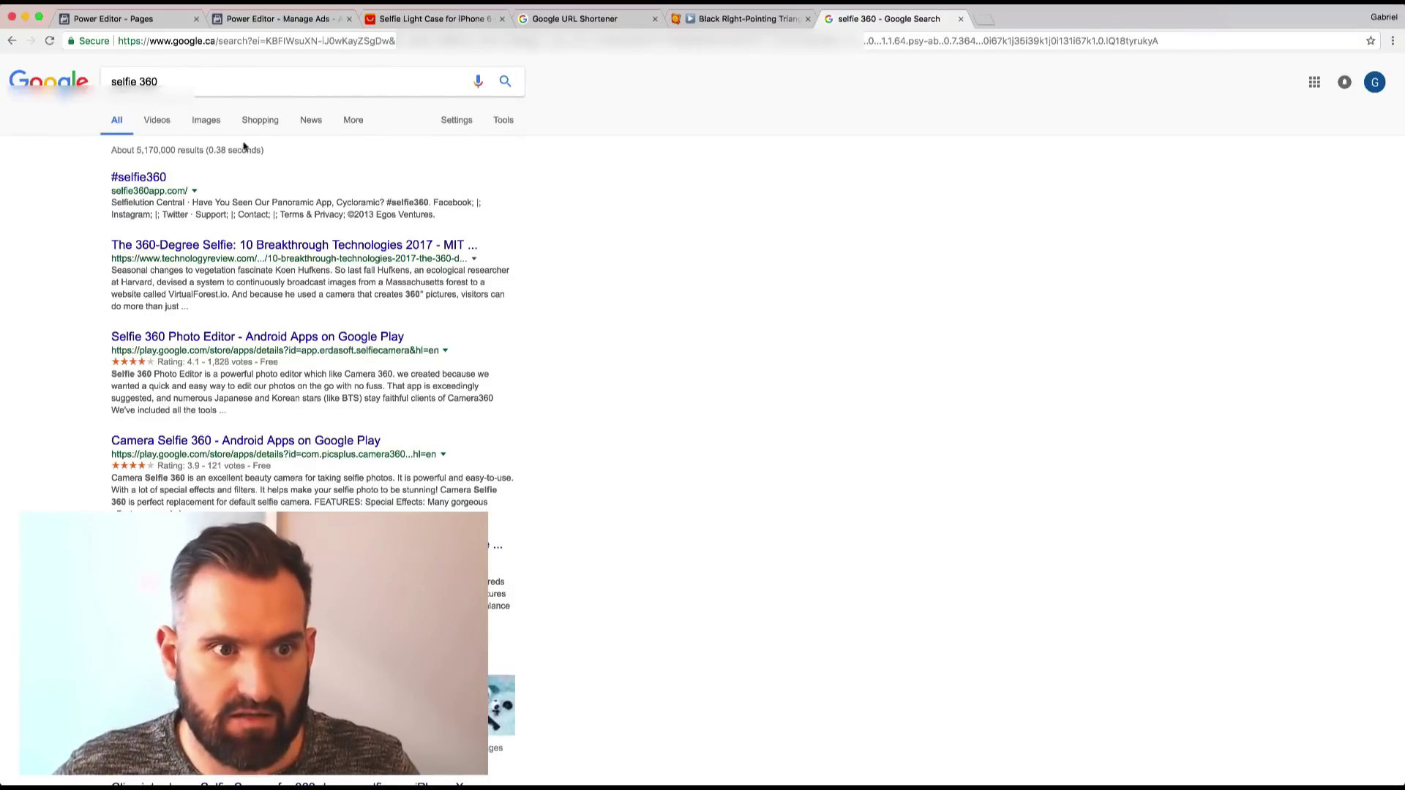
Examine the #selfie360 app website from the search results, then return to the Power Editor ad set.
{"action": "left_click", "coordinate": [158, 180]}
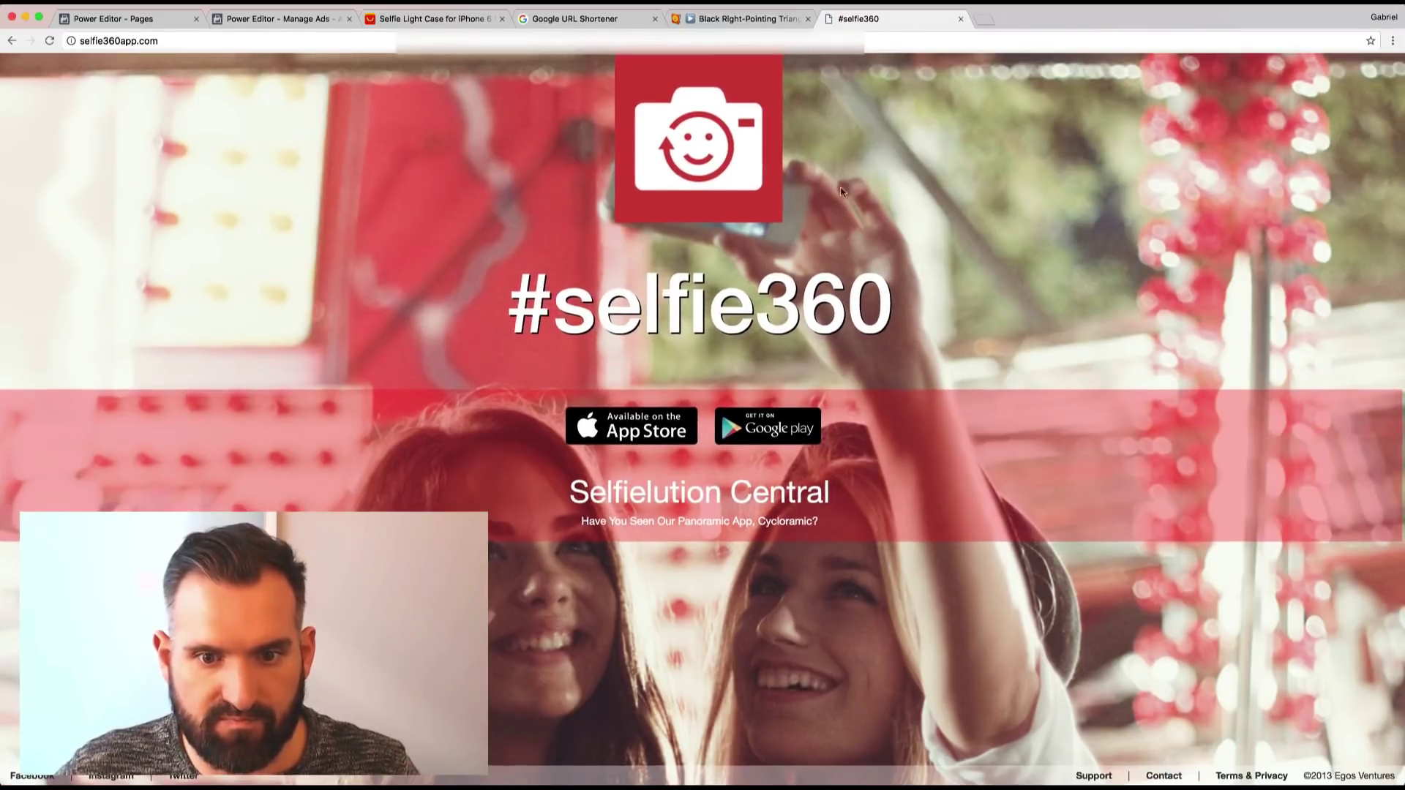
{"action": "left_click", "coordinate": [12, 41]}
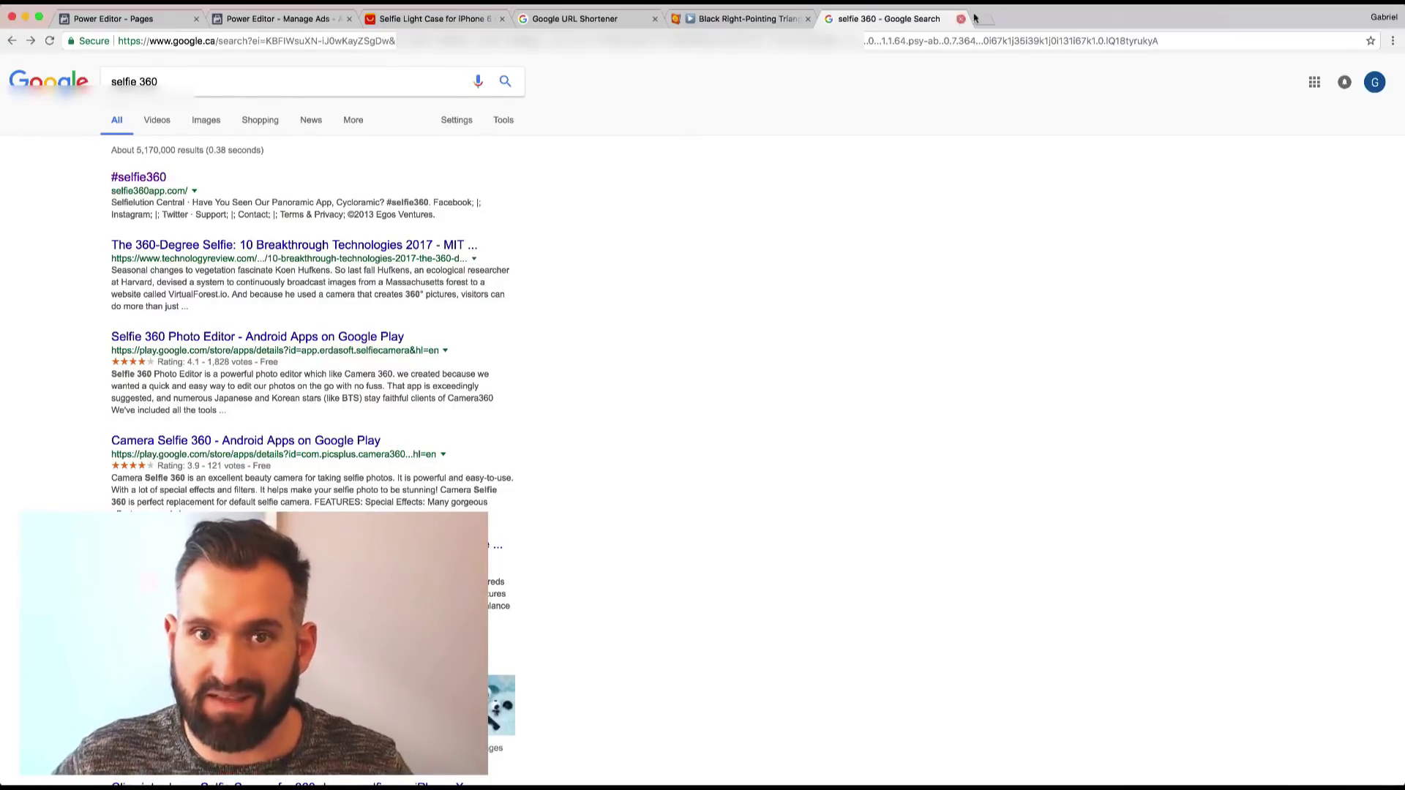
{"action": "left_click", "coordinate": [278, 18]}
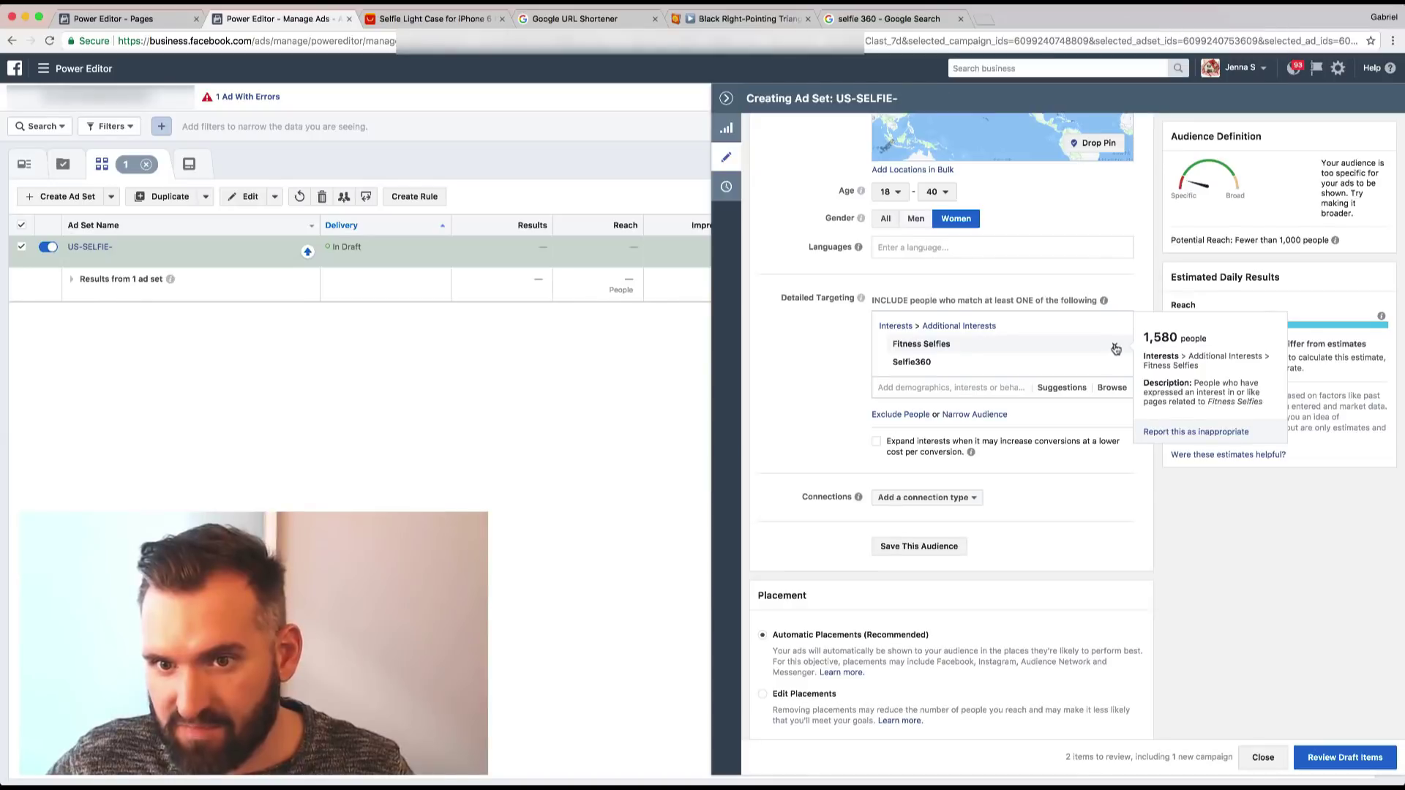
Remove the Fitness Selfies interest from the detailed targeting and check the audience's potential reach.
{"action": "left_click", "coordinate": [1115, 349]}
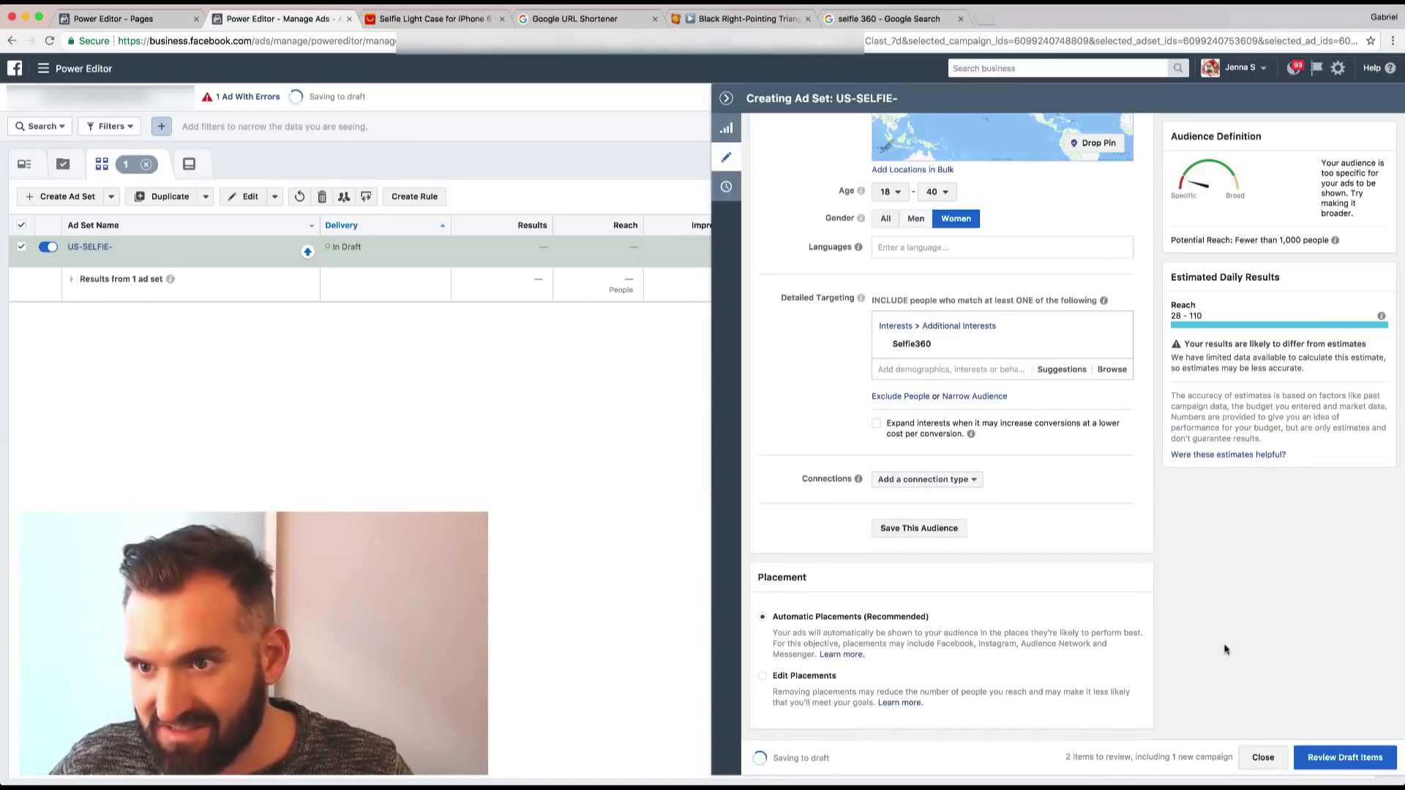
{"action": "left_click_drag", "start_coordinate": [1282, 241], "coordinate": [1317, 240]}
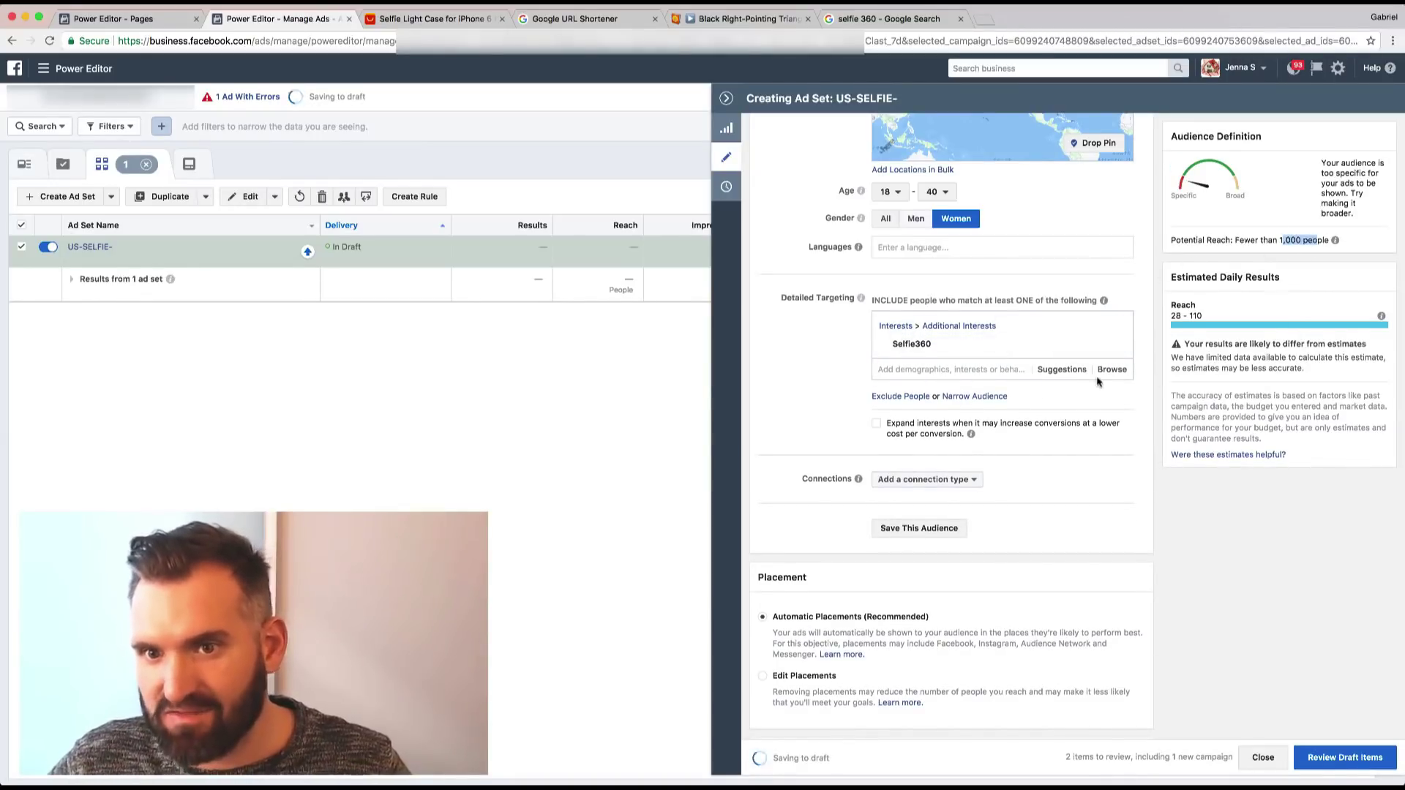
Examine the full list of suggested interests related to Selfie360 in the detailed targeting.
{"action": "left_click", "coordinate": [1062, 371]}
{"action": "left_click", "coordinate": [1061, 370]}
{"action": "left_click", "coordinate": [1062, 371]}
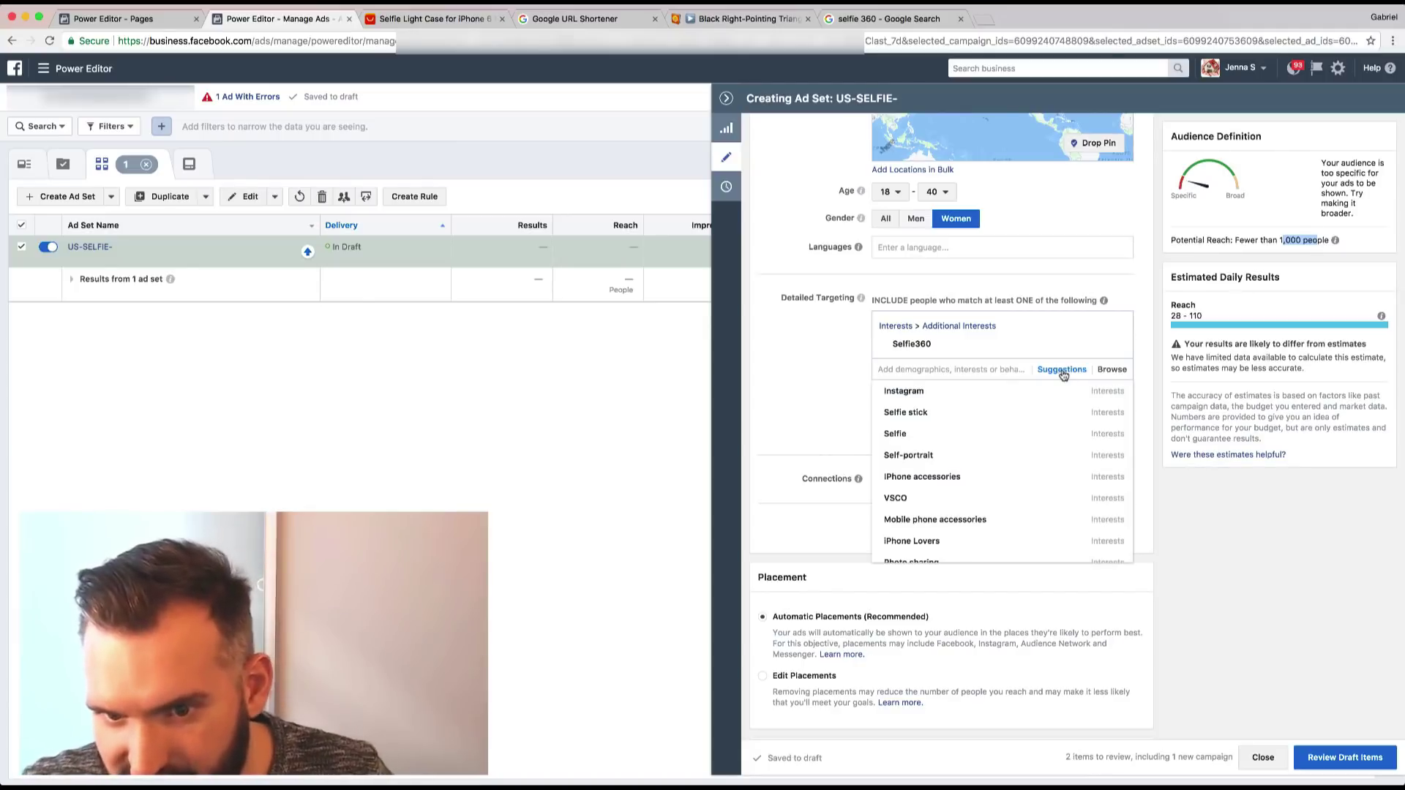
{"action": "scroll", "coordinate": [1032, 450], "scroll_direction": "down", "scroll_amount": 2}
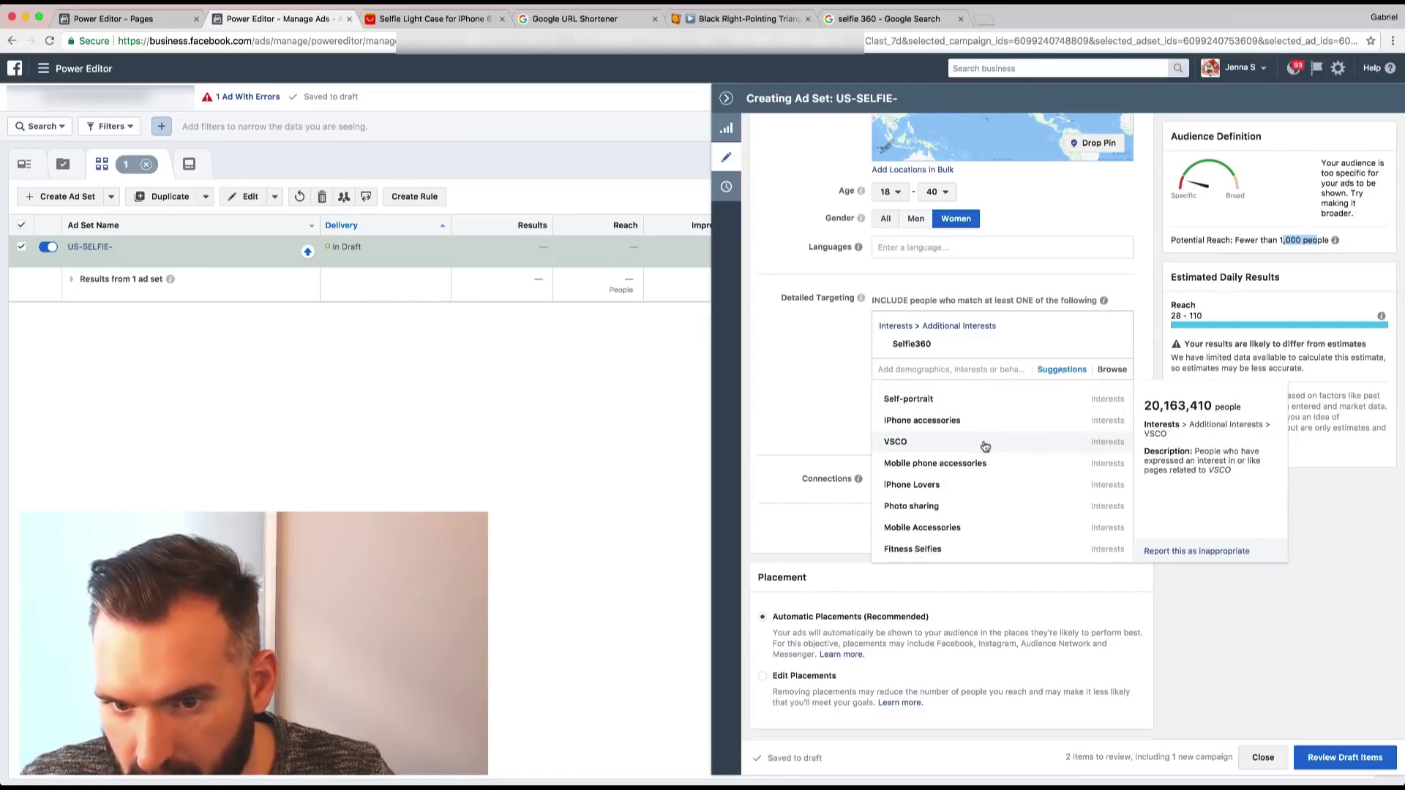
{"action": "scroll", "coordinate": [985, 447], "scroll_direction": "down", "scroll_amount": 8}
{"action": "scroll", "coordinate": [819, 419], "scroll_direction": "up", "scroll_amount": 7}
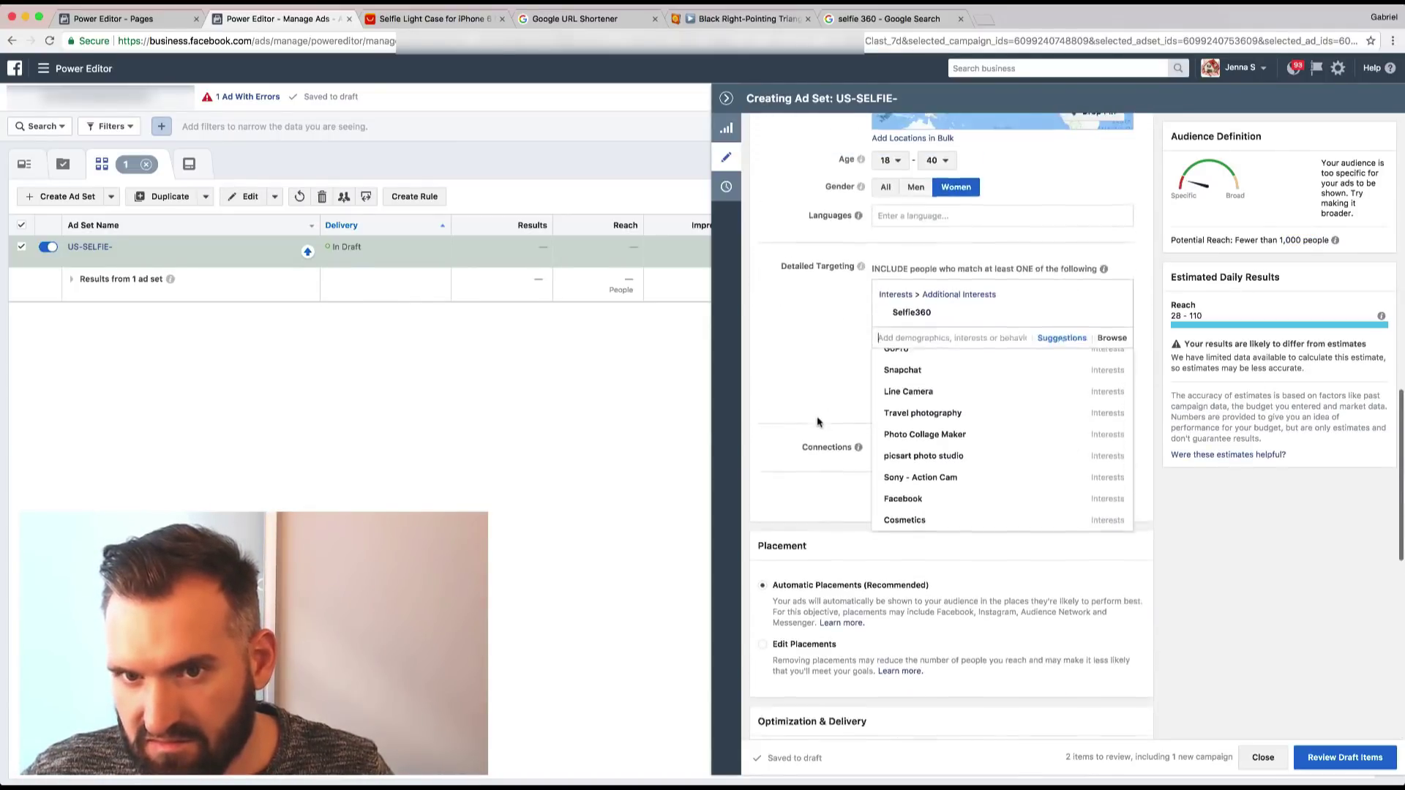
Search the detailed targeting for "instagram", check the suggestions, and remove the Selfie360 interest.
{"action": "scroll", "coordinate": [941, 461], "scroll_direction": "down", "scroll_amount": 1}
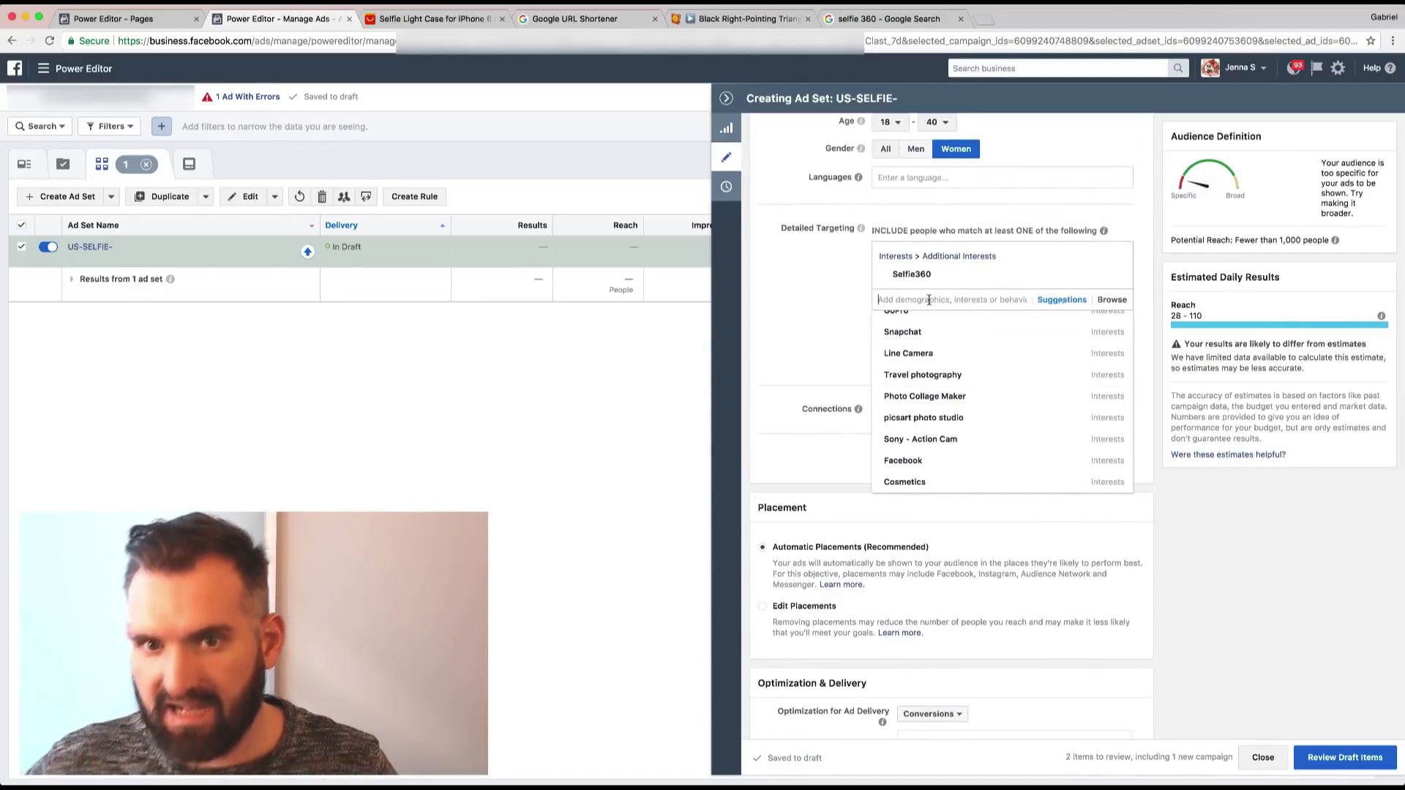
{"action": "type", "text": "instagram i"}
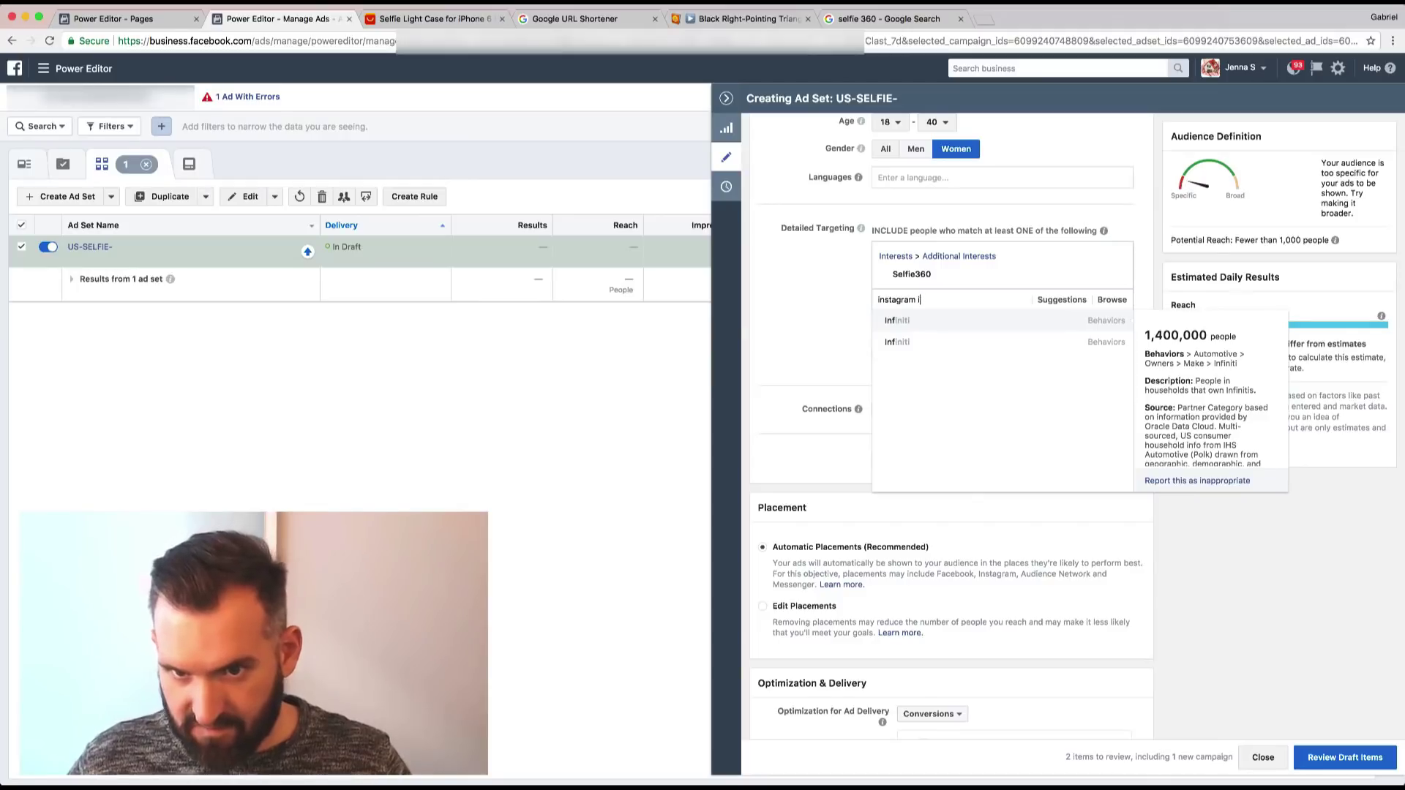
{"action": "key", "text": "BackSpace"}
{"action": "key", "text": "BackSpace"}
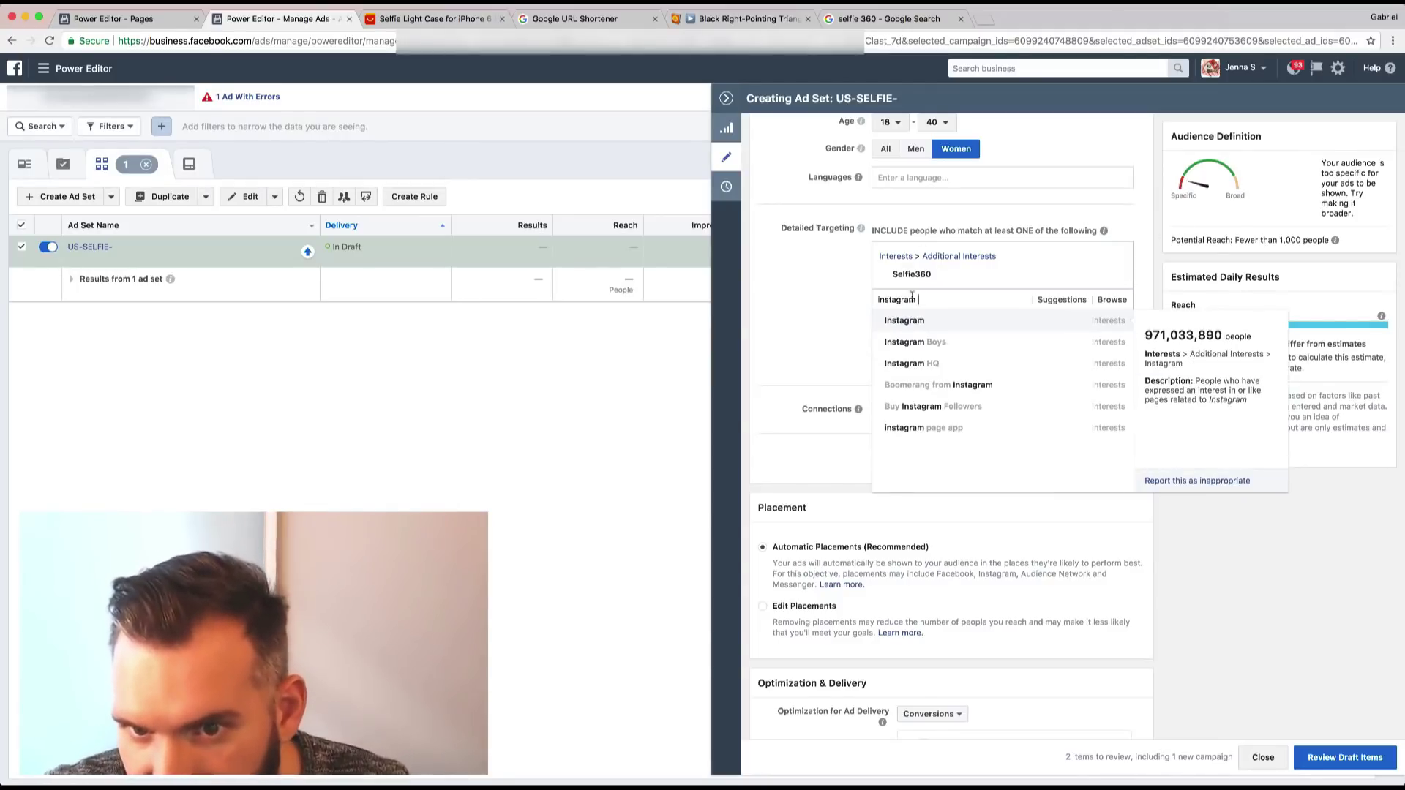
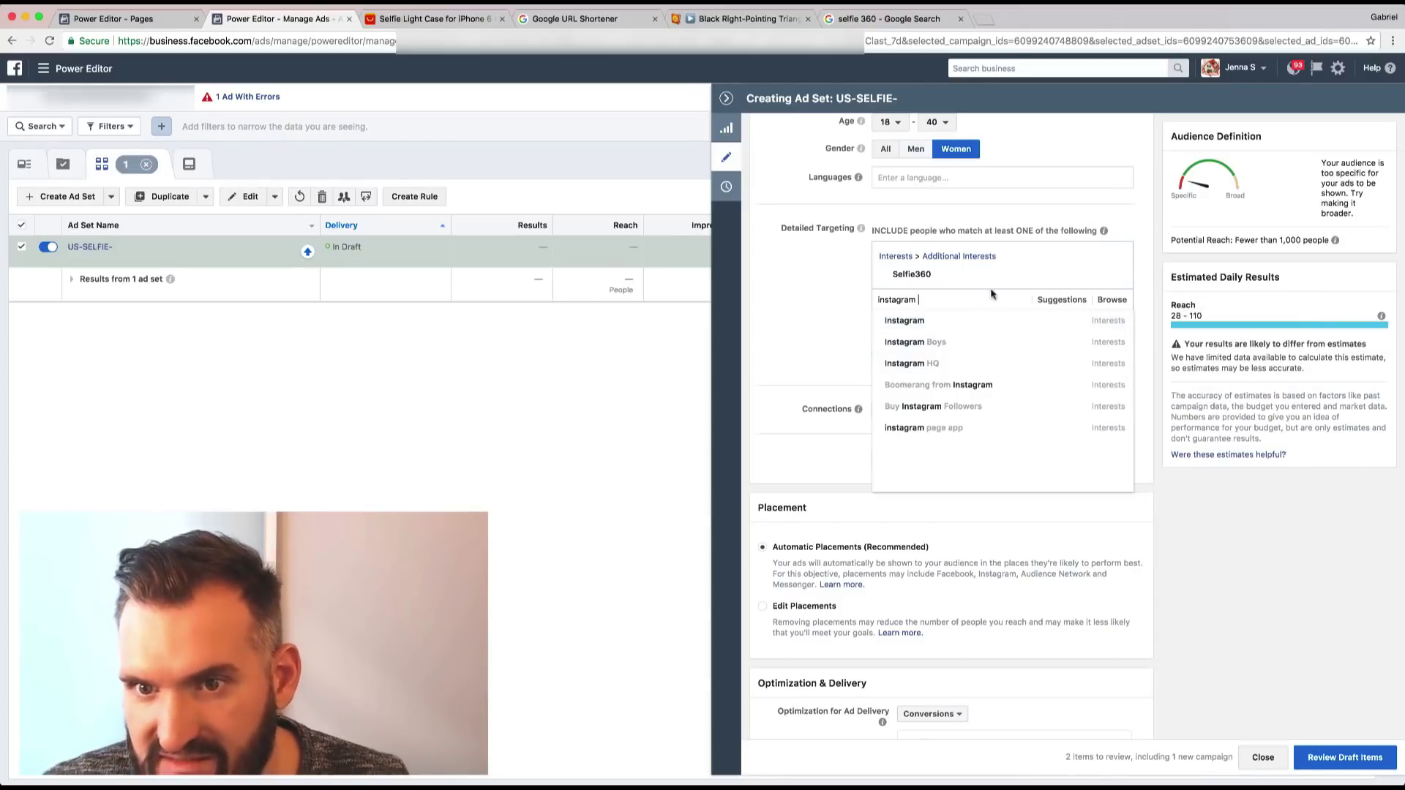
{"action": "left_click", "coordinate": [1063, 303]}
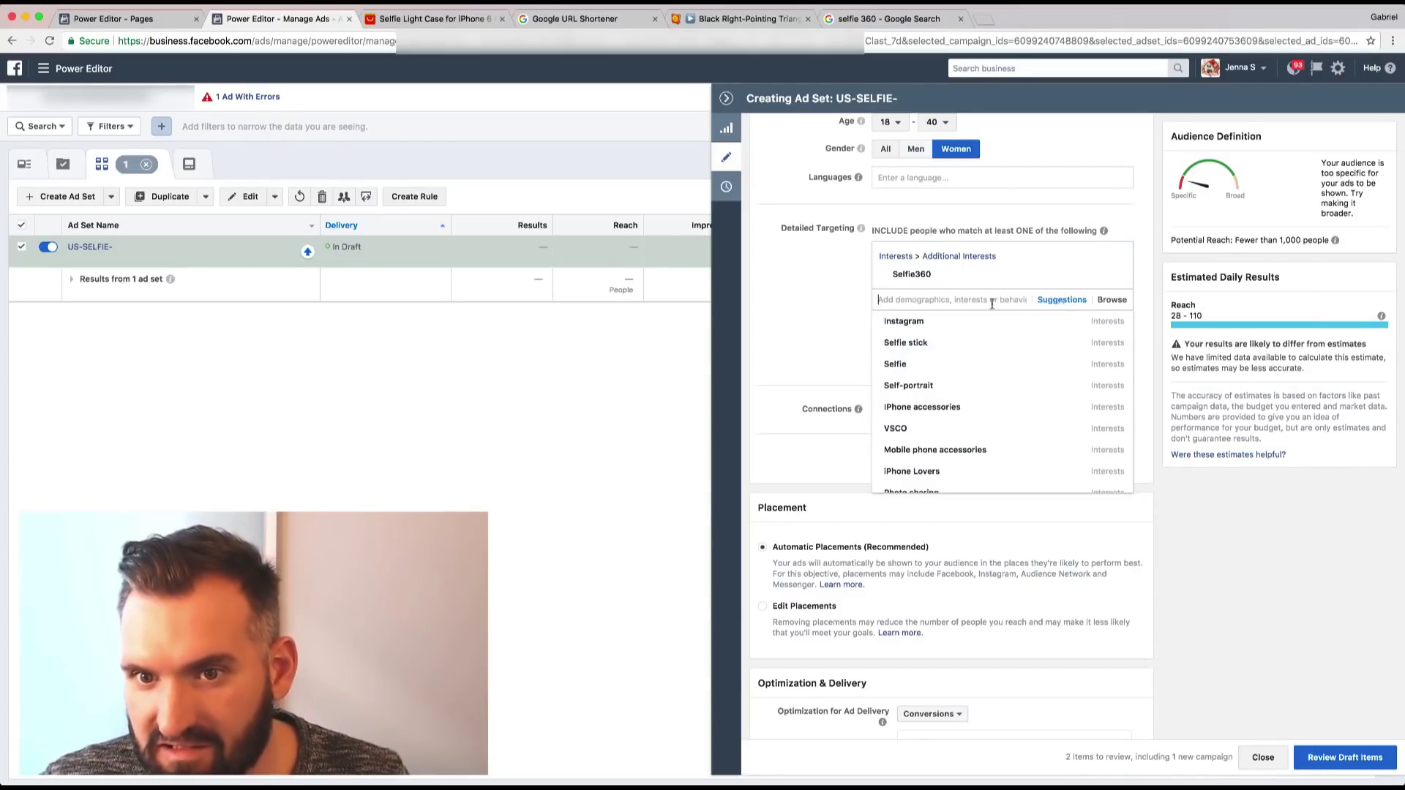
{"action": "left_click", "coordinate": [1118, 278]}
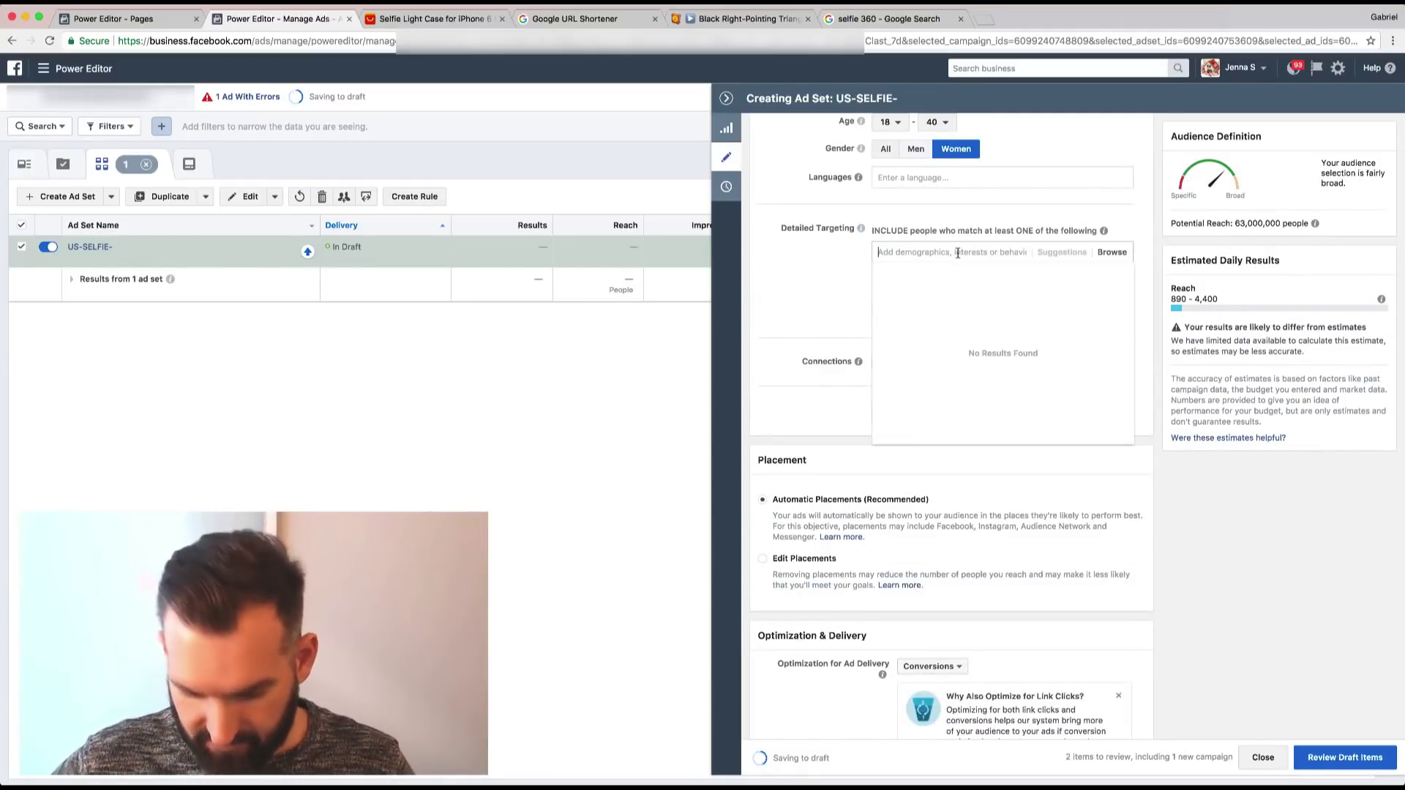
Search the detailed targeting for Instagram and add the Instagram interest.
{"action": "type", "text": "instagram"}
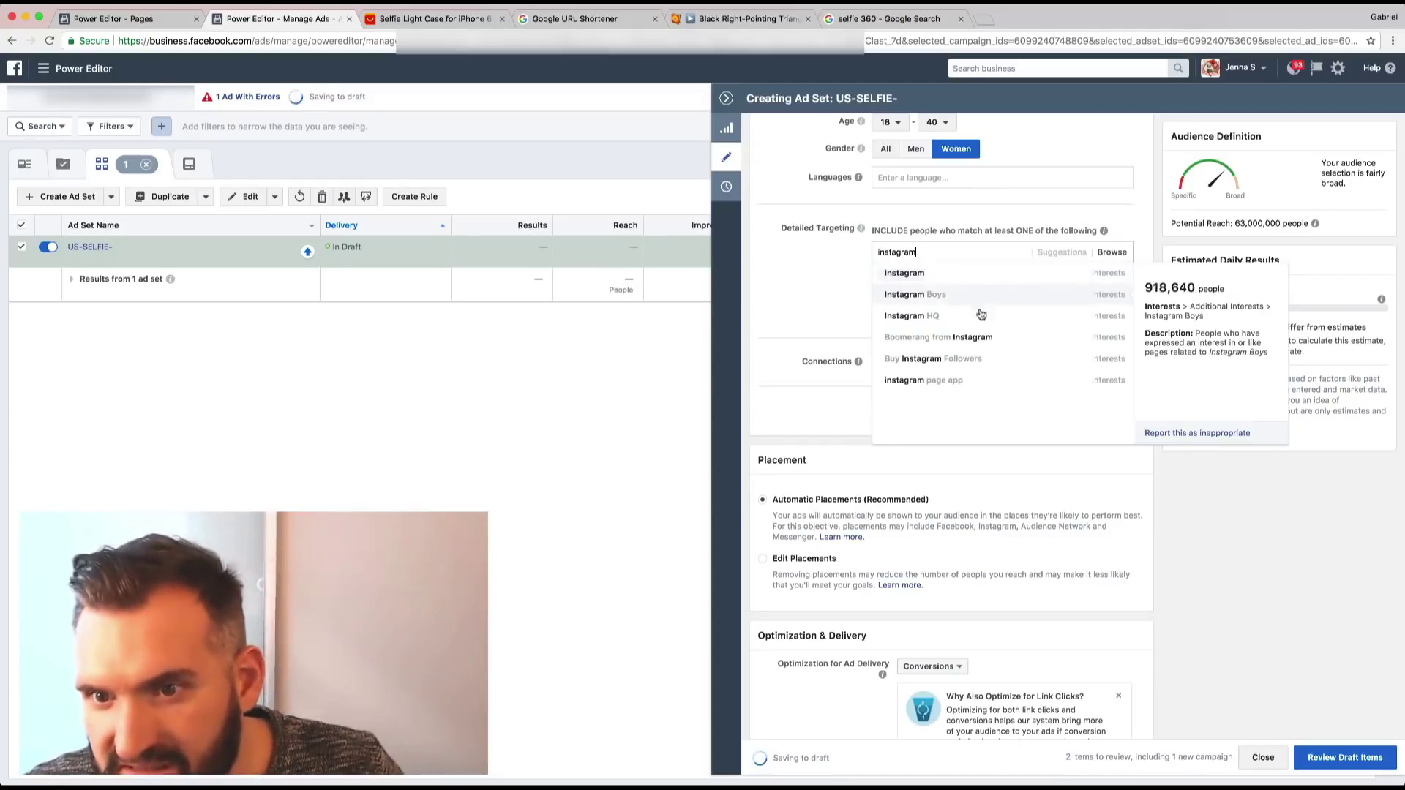
{"action": "left_click", "coordinate": [950, 381]}
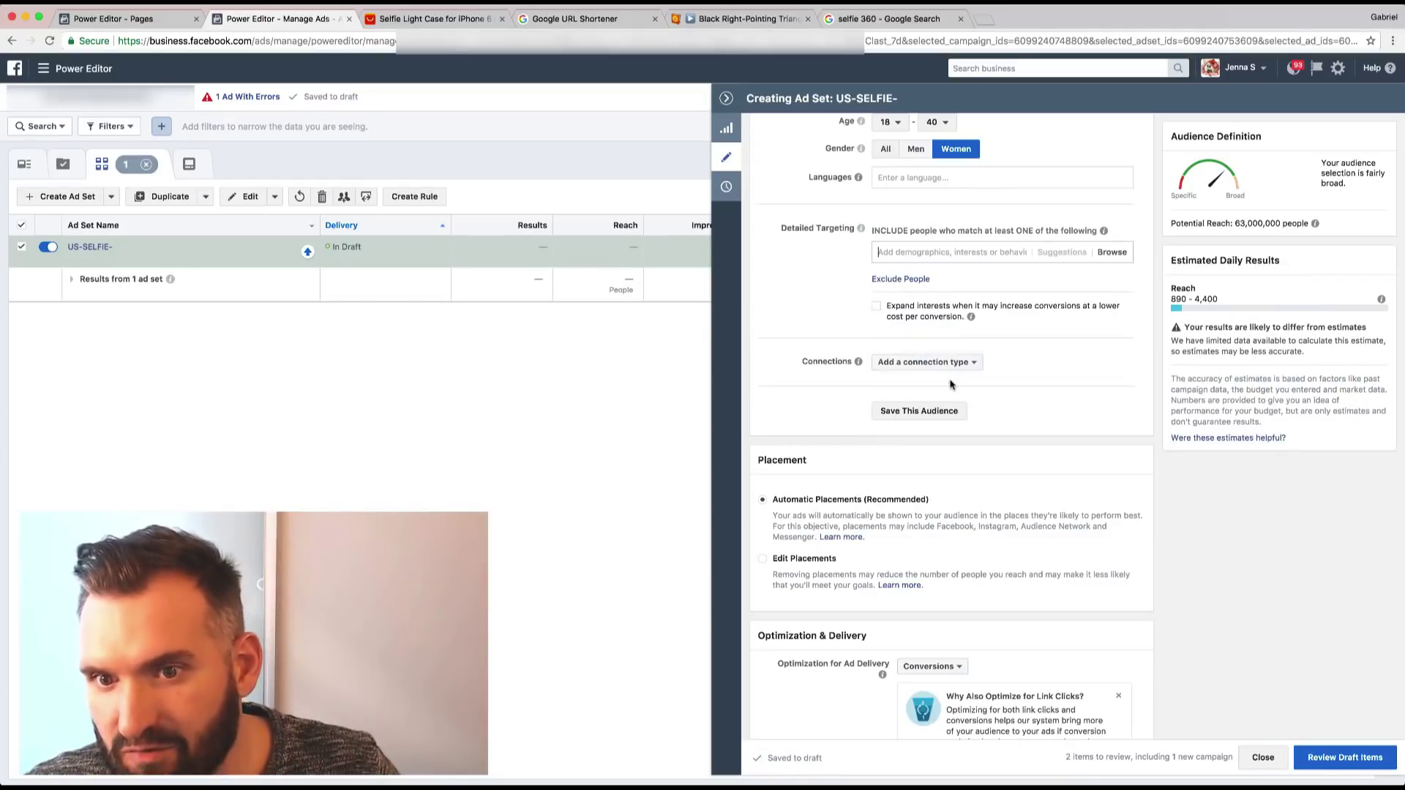
{"action": "left_click", "coordinate": [961, 253]}
{"action": "type", "text": "i"}
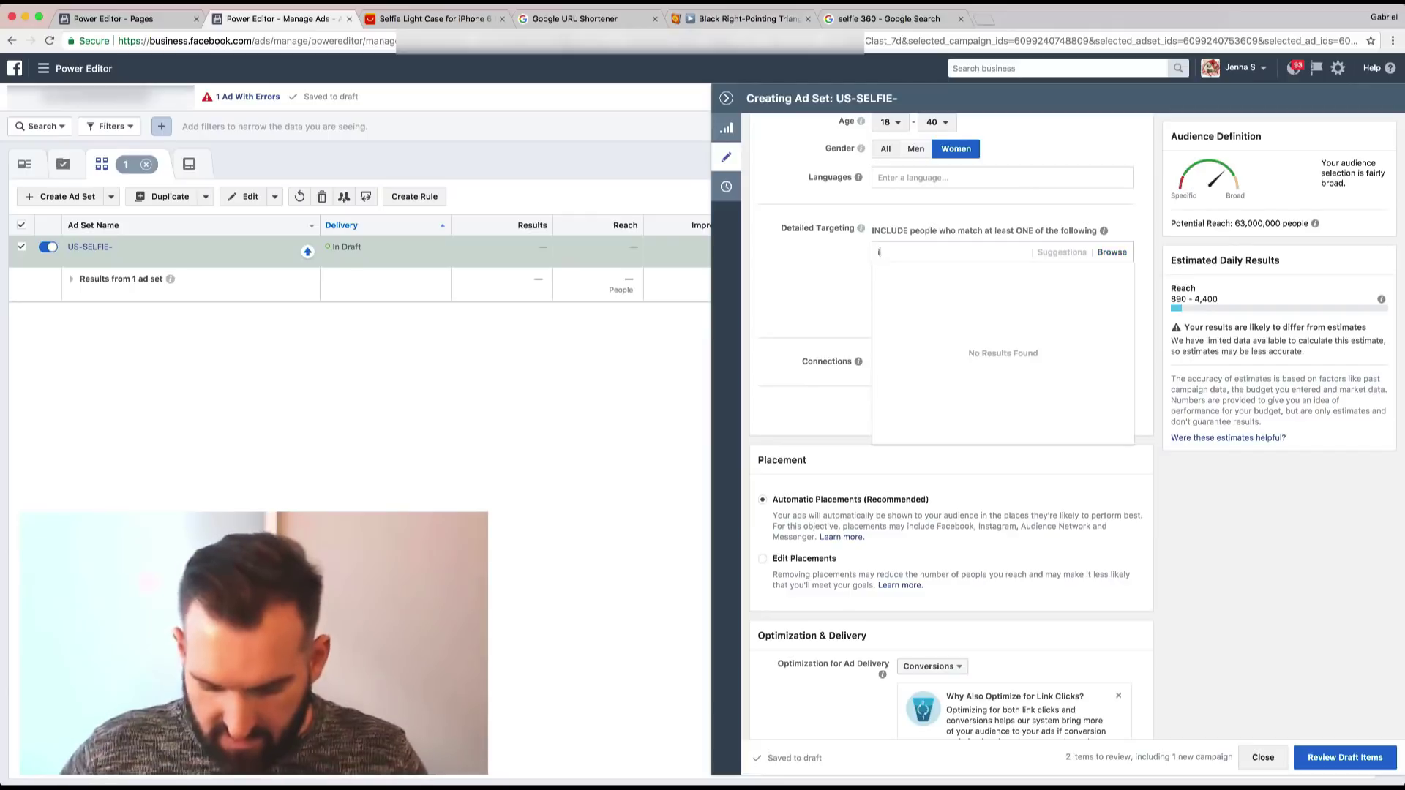
{"action": "type", "text": "ns"}
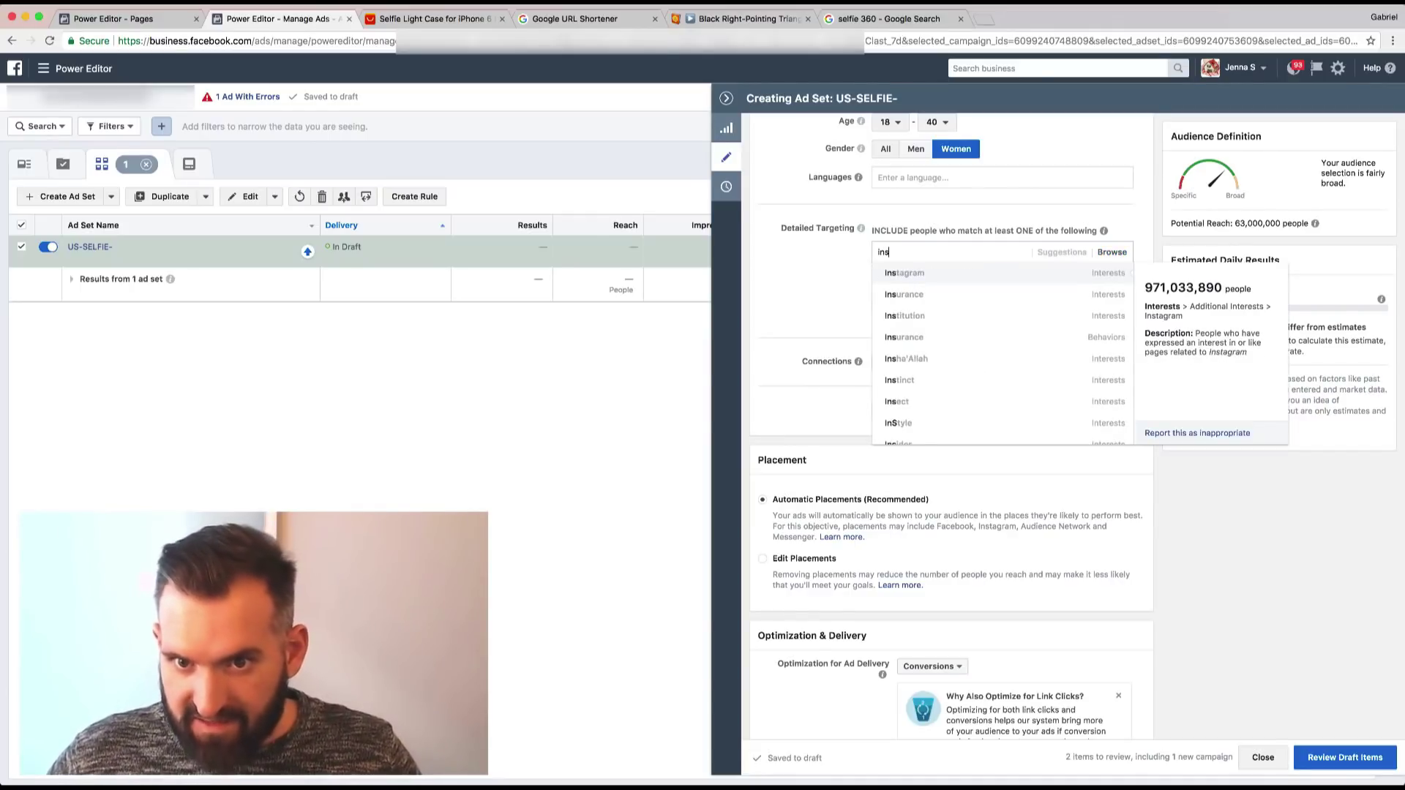
{"action": "key", "text": "Down"}
{"action": "key", "text": "Up"}
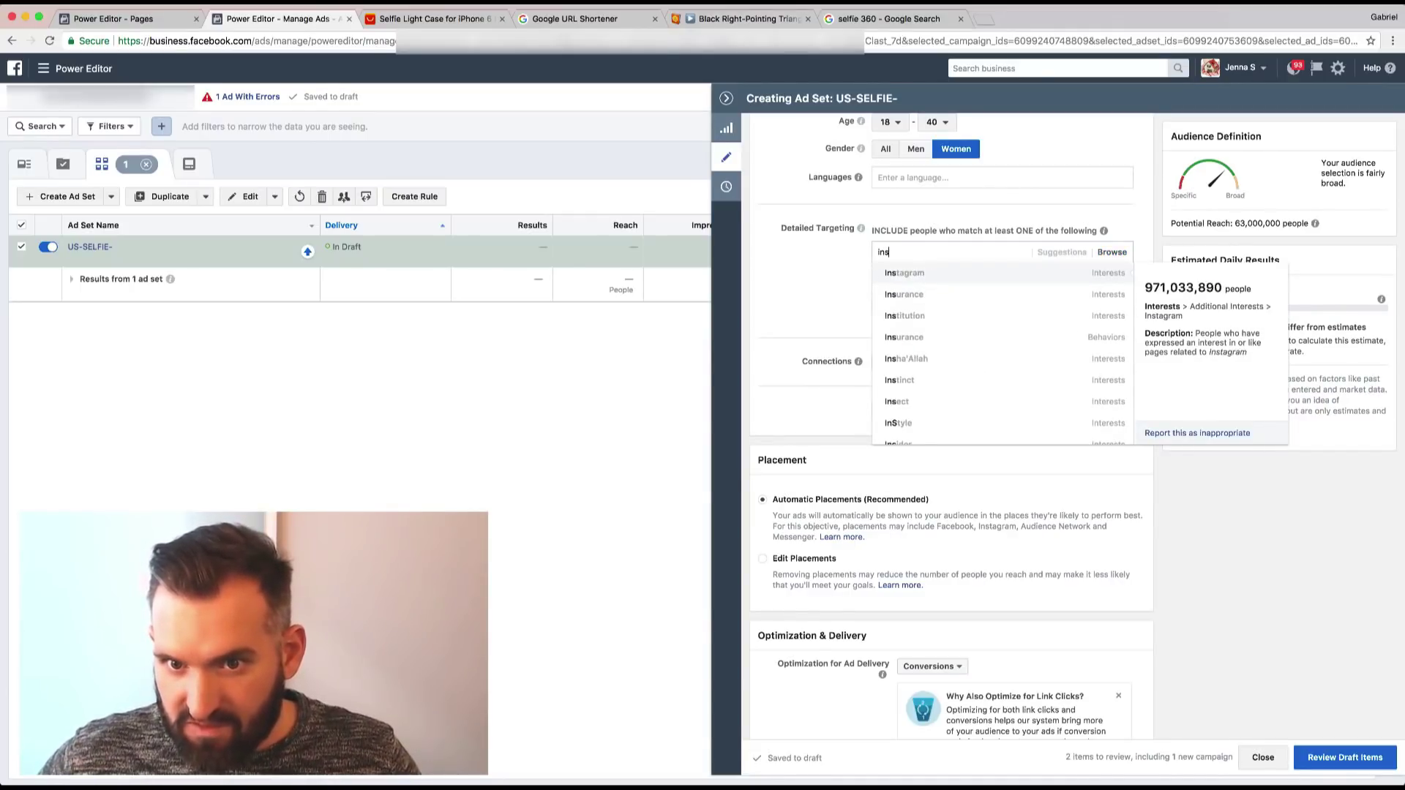
{"action": "key", "text": "Return"}
Replace the Instagram interest with the suggested Snapchat interest in the detailed targeting.
{"action": "left_click", "coordinate": [1080, 306]}
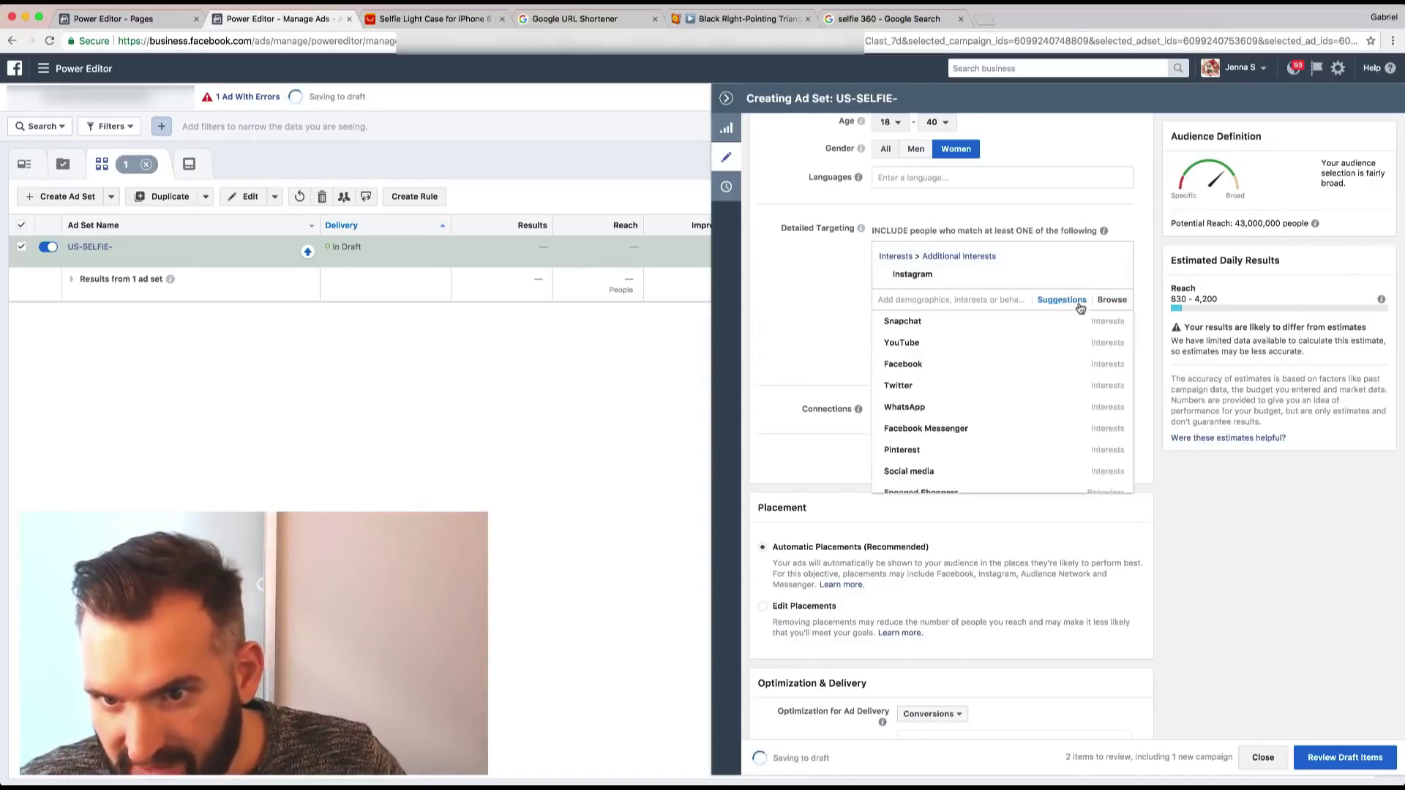
{"action": "left_click", "coordinate": [1038, 331]}
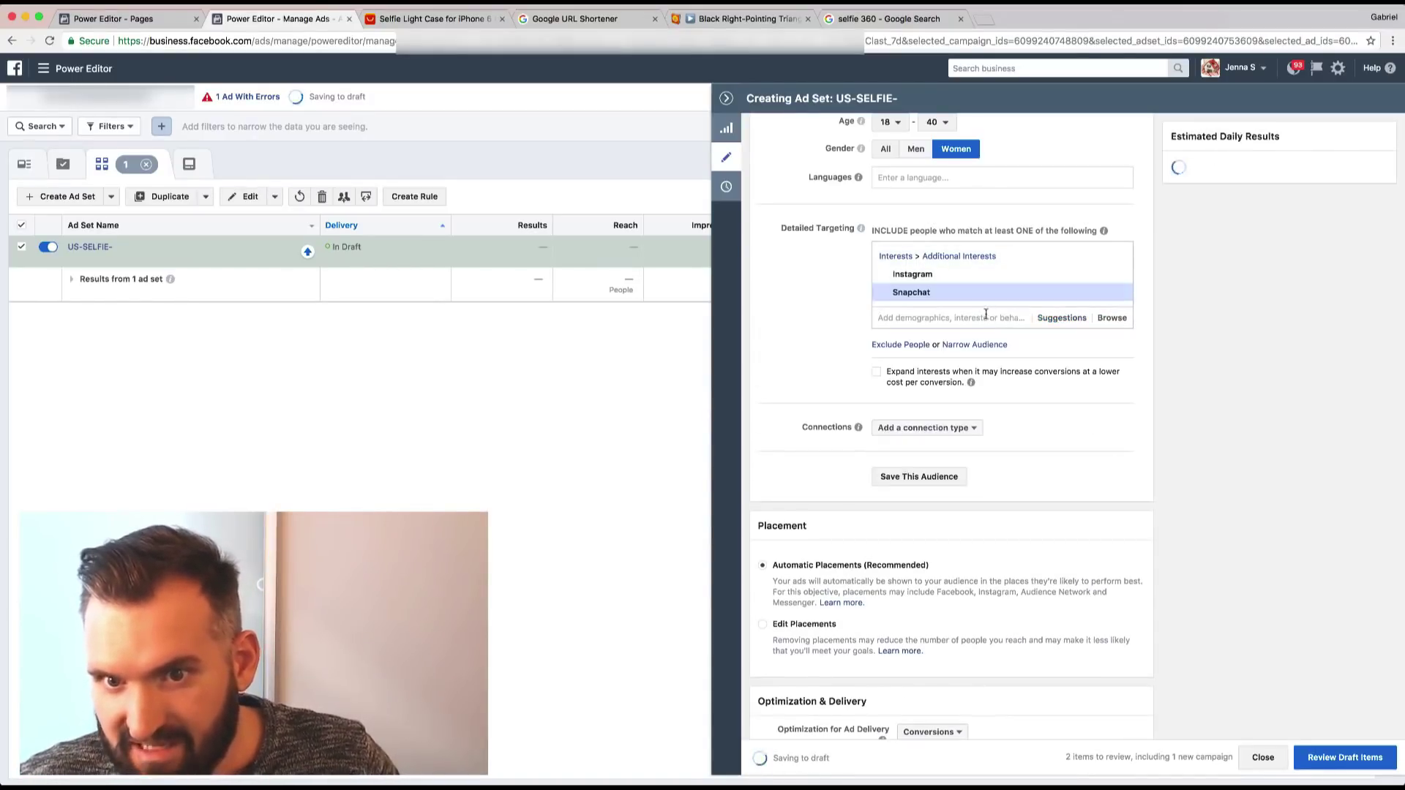
{"action": "left_click", "coordinate": [1115, 279]}
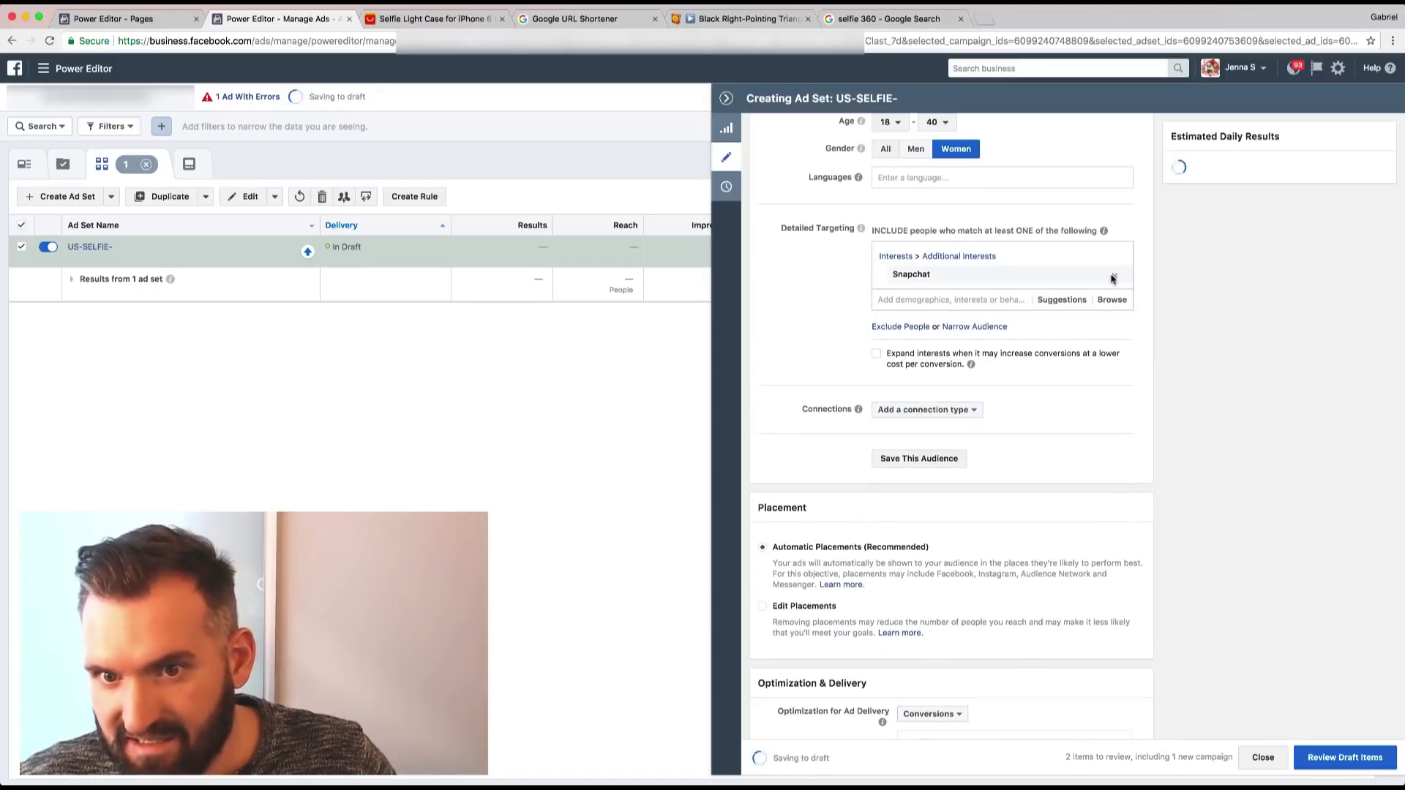
Examine the suggested interests related to Snapchat and the audience's potential reach in the detailed targeting.
{"action": "left_click", "coordinate": [1062, 299]}
{"action": "mouse_move", "coordinate": [1032, 357]}
{"action": "scroll", "coordinate": [1028, 358], "scroll_direction": "down", "scroll_amount": 4}
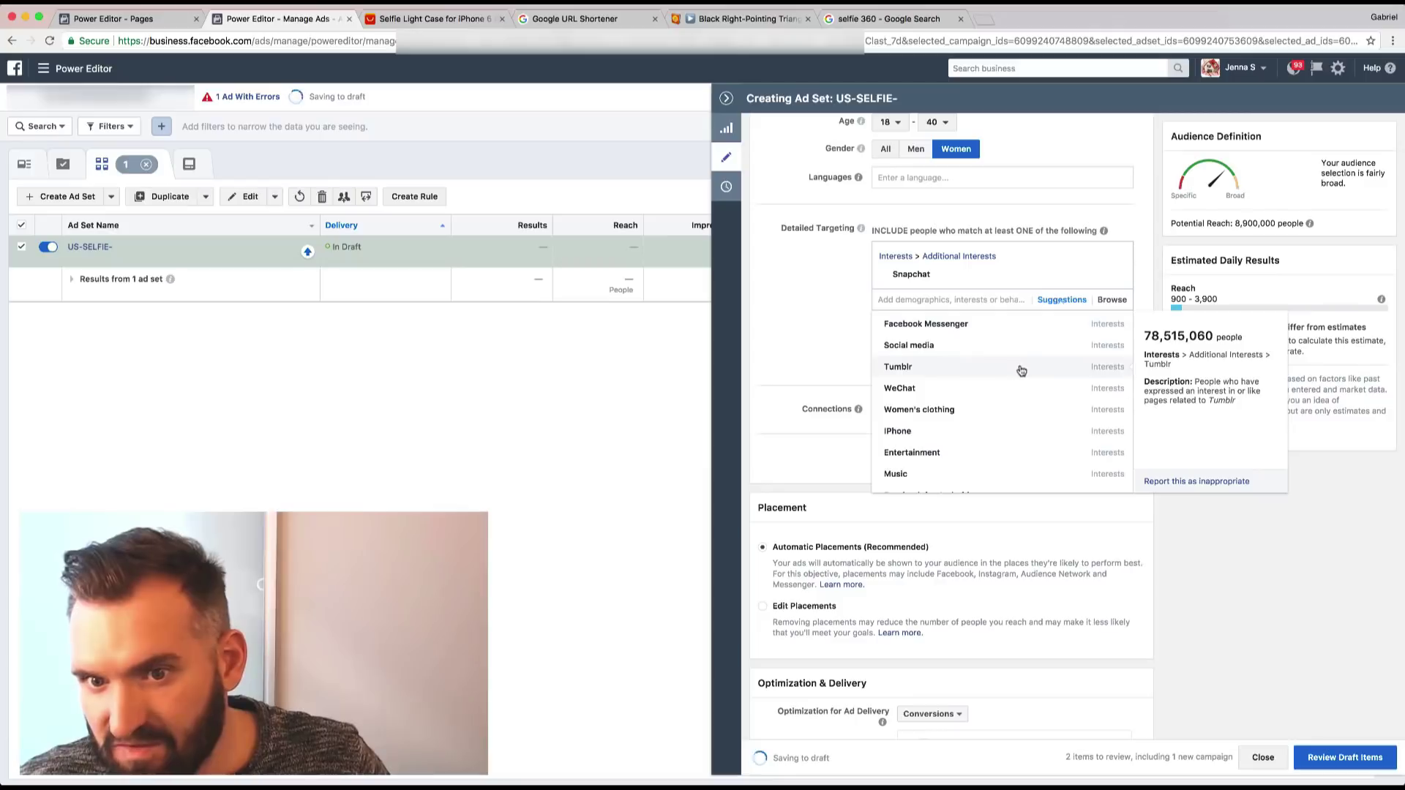
{"action": "scroll", "coordinate": [1021, 366], "scroll_direction": "down", "scroll_amount": 3}
{"action": "scroll", "coordinate": [1021, 371], "scroll_direction": "down", "scroll_amount": 5}
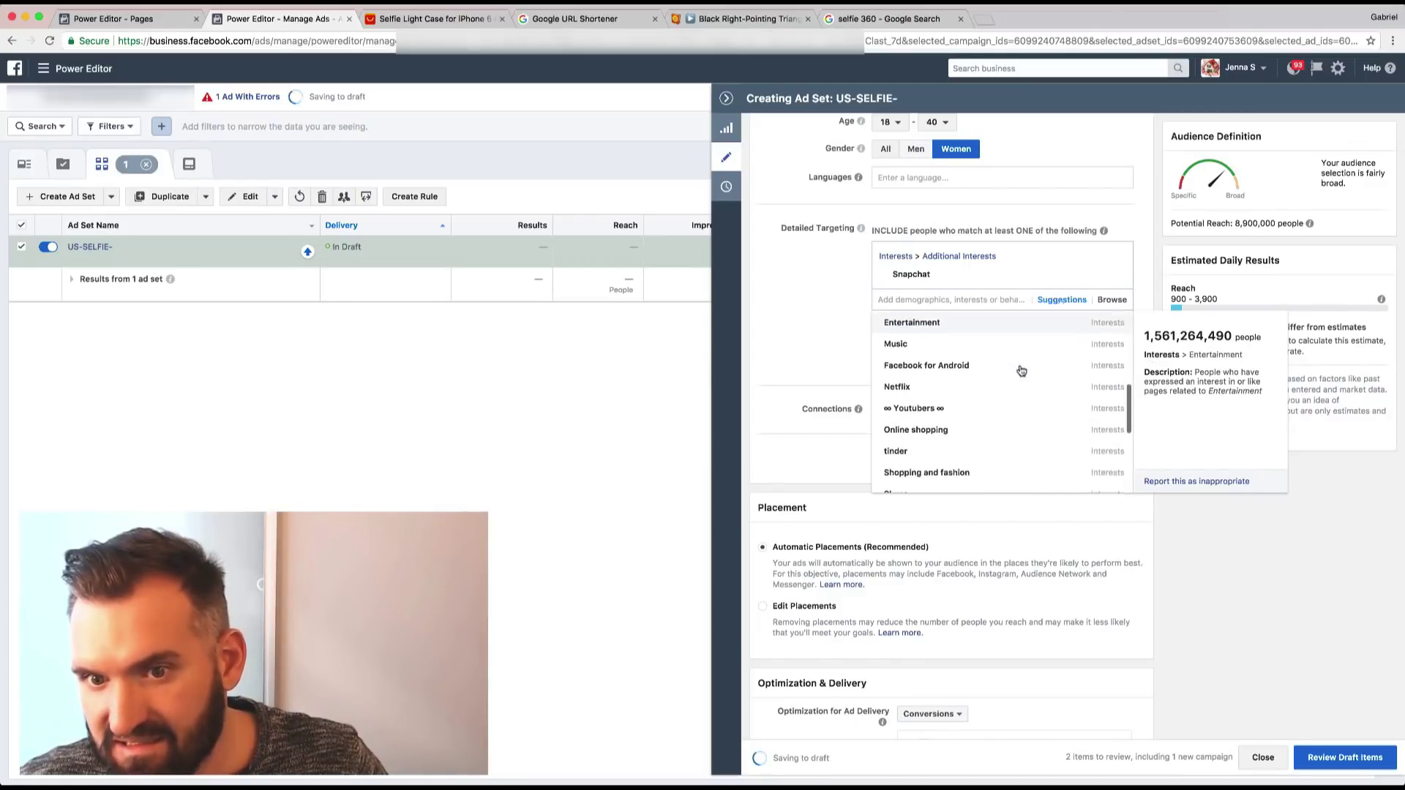
{"action": "scroll", "coordinate": [1022, 371], "scroll_direction": "down", "scroll_amount": 2}
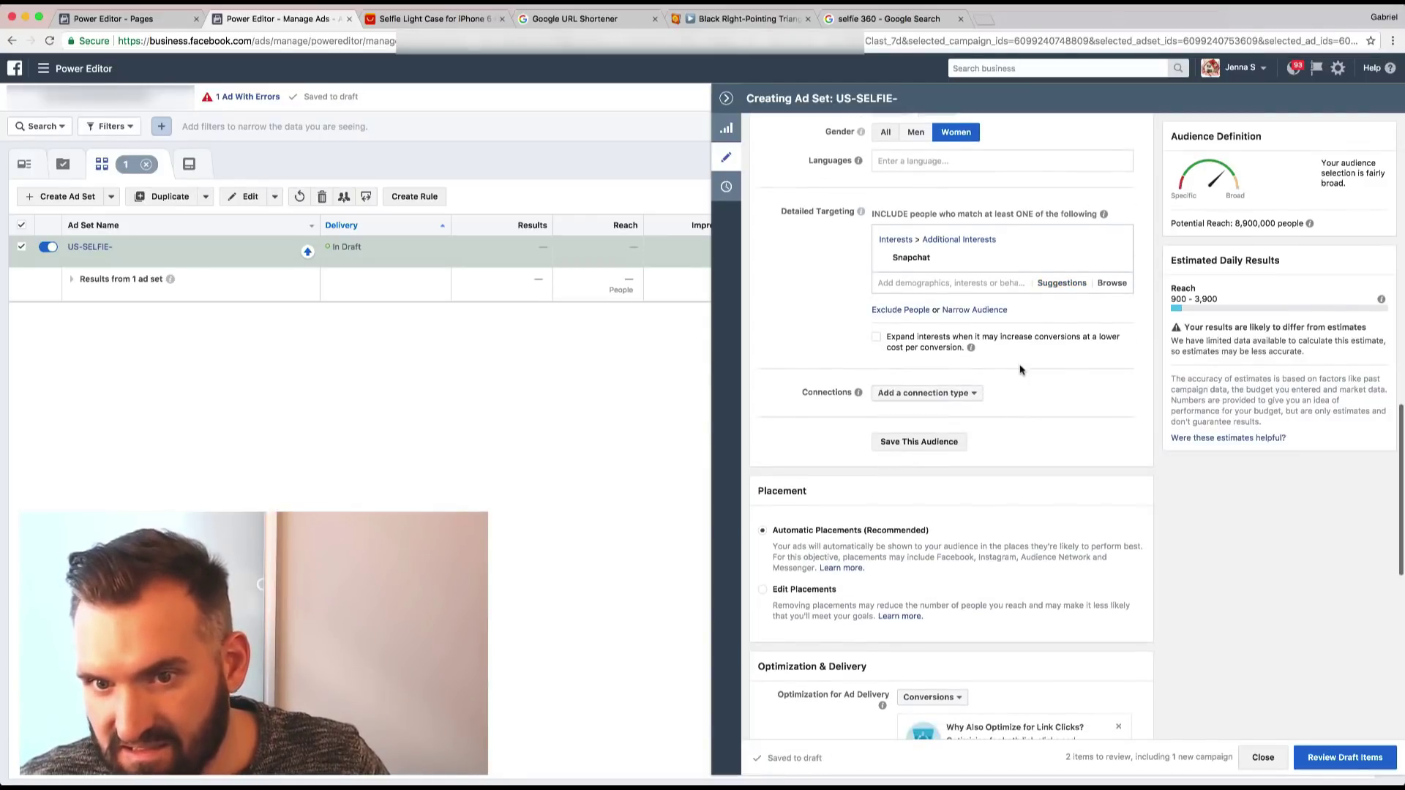
{"action": "left_click", "coordinate": [999, 284]}
{"action": "scroll", "coordinate": [996, 392], "scroll_direction": "down", "scroll_amount": 5}
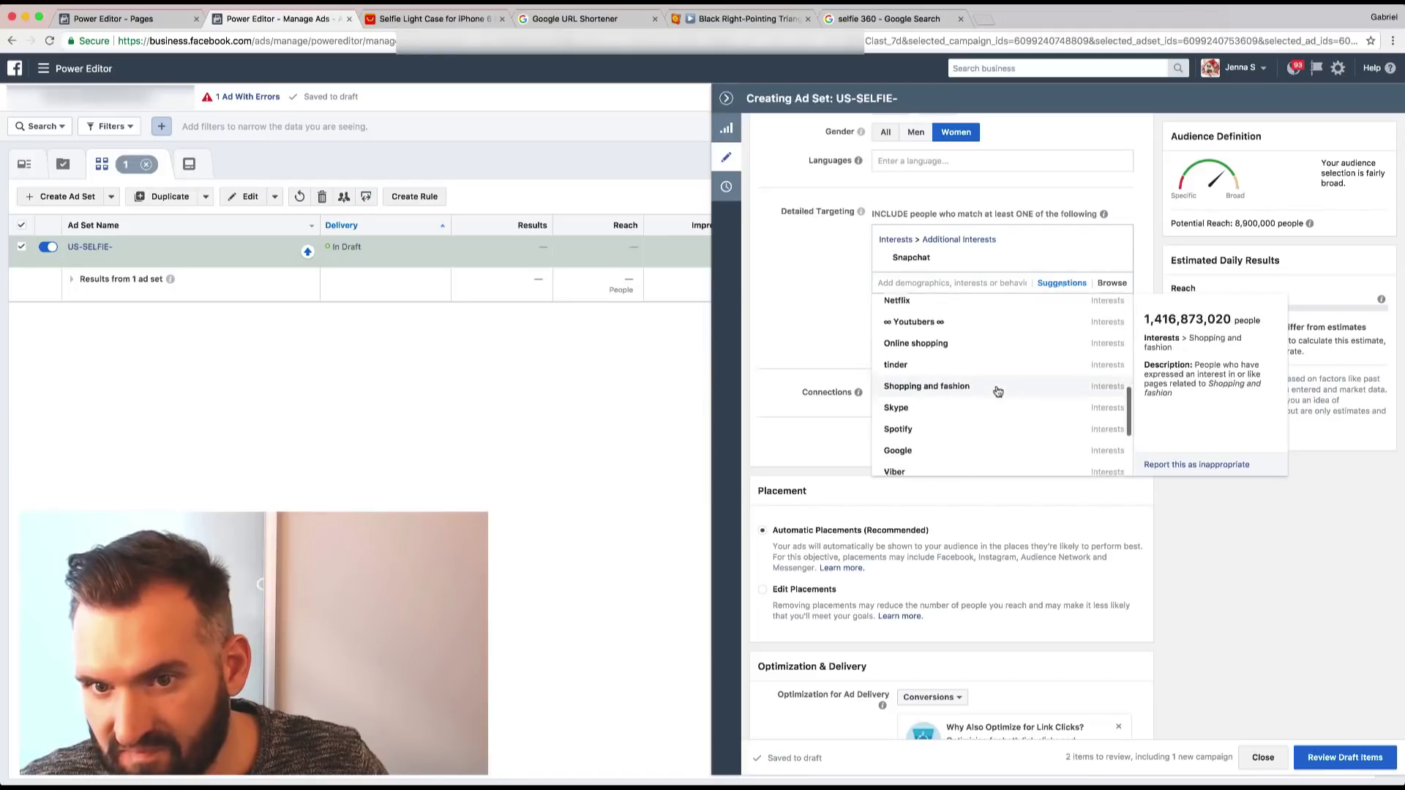
{"action": "scroll", "coordinate": [995, 390], "scroll_direction": "down", "scroll_amount": 4}
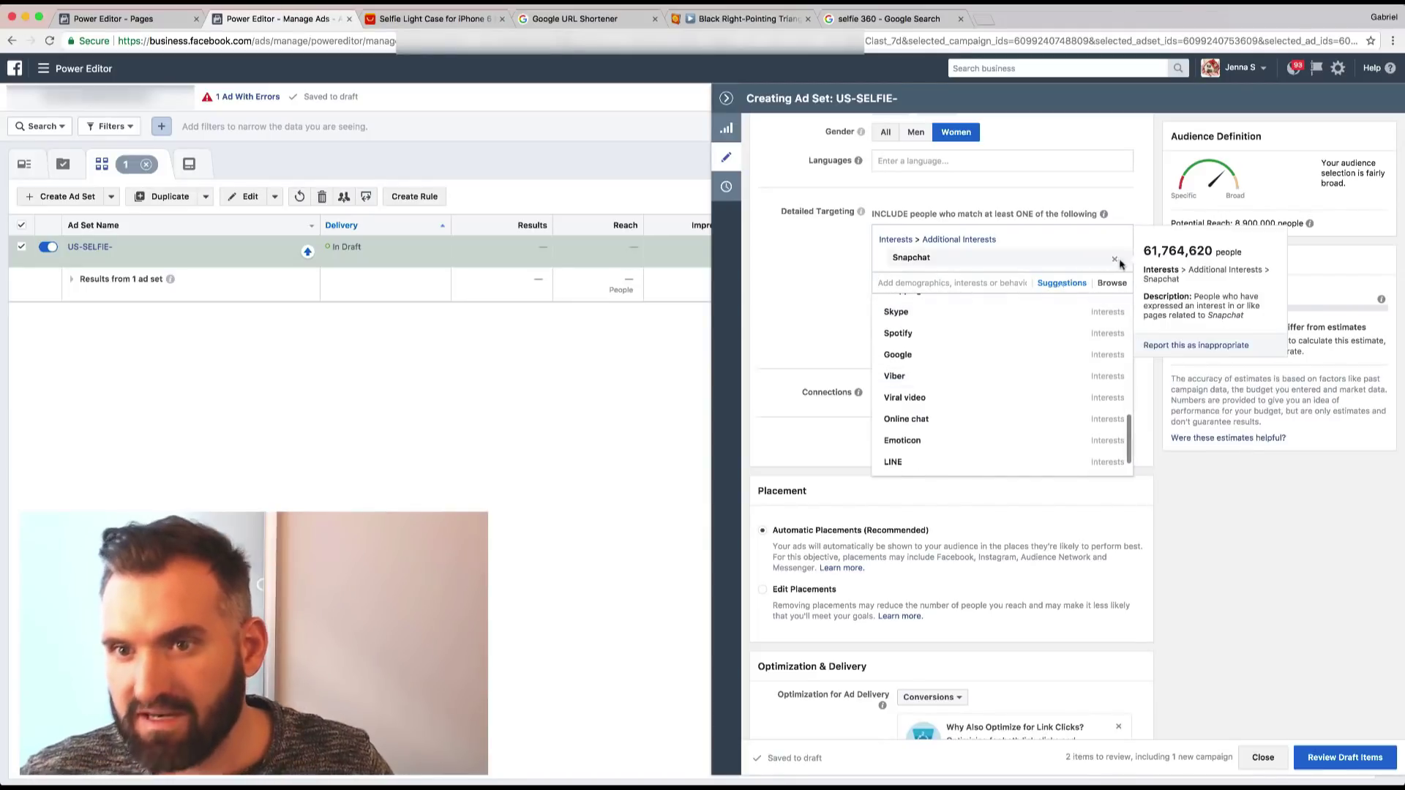
Remove the Snapchat interest and search the detailed targeting for "forever", comparing the matching interests and employers.
{"action": "left_click", "coordinate": [1026, 265]}
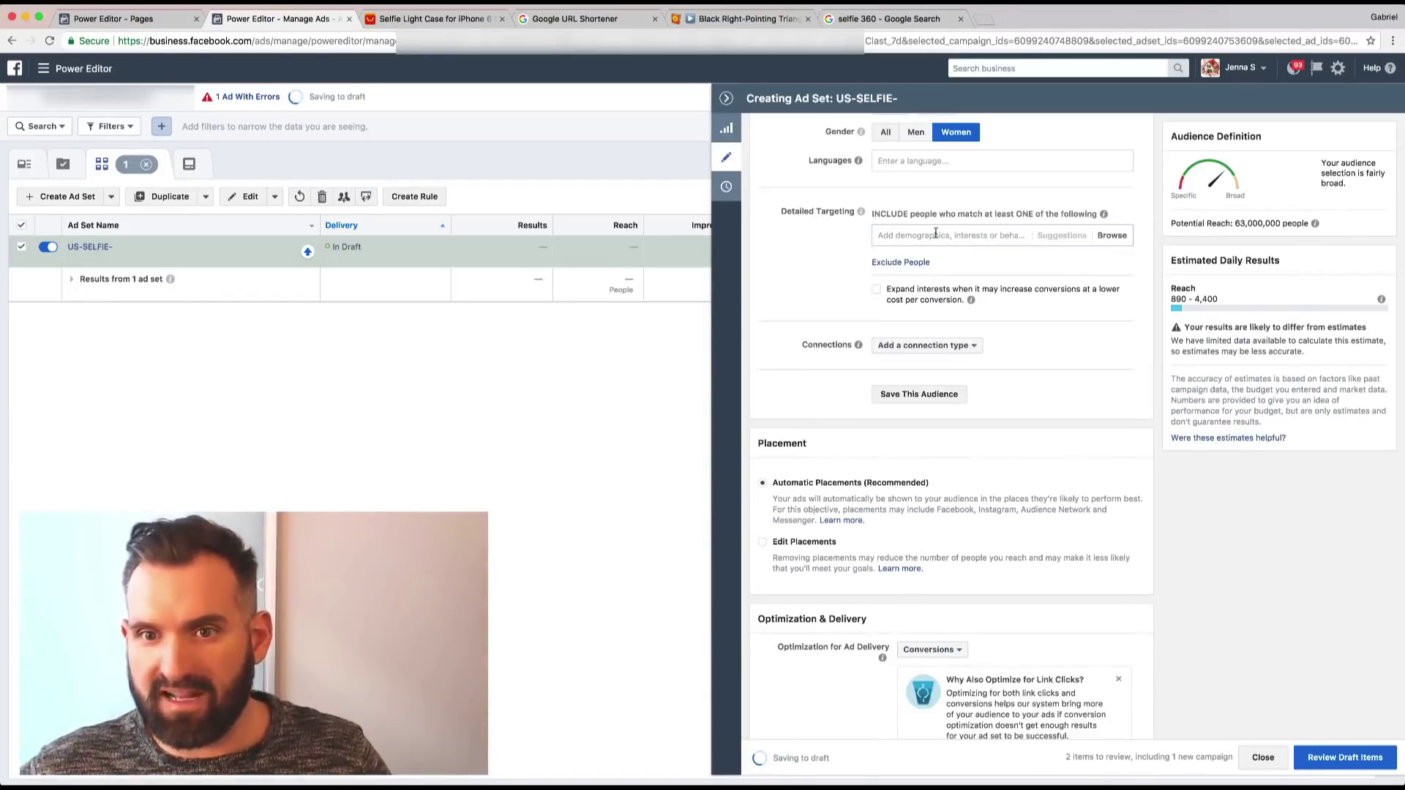
{"action": "left_click", "coordinate": [936, 234]}
{"action": "type", "text": "forv"}
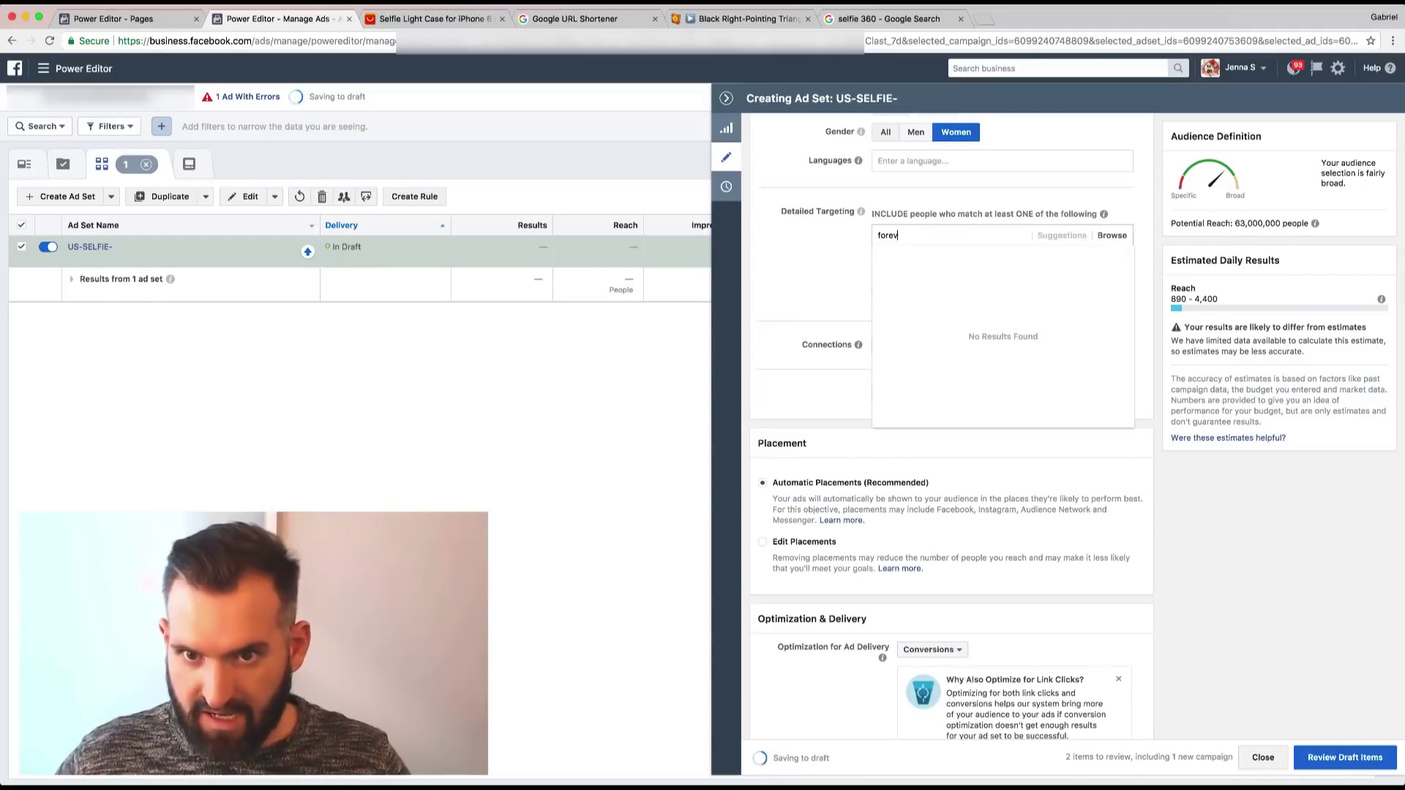
{"action": "key", "text": "Down"}
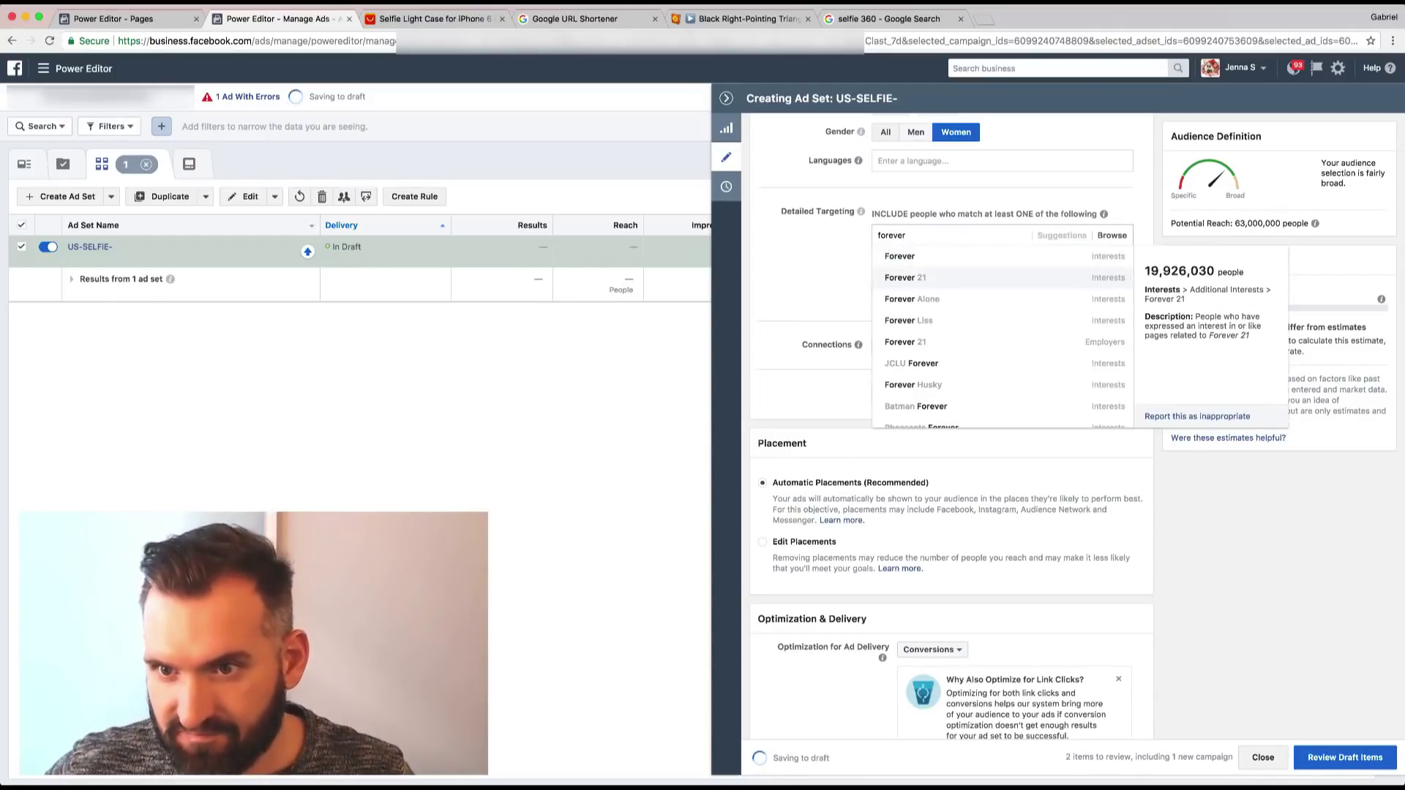
{"action": "key", "text": "Down"}
{"action": "key", "text": "Down"}
{"action": "key", "text": "Down"}
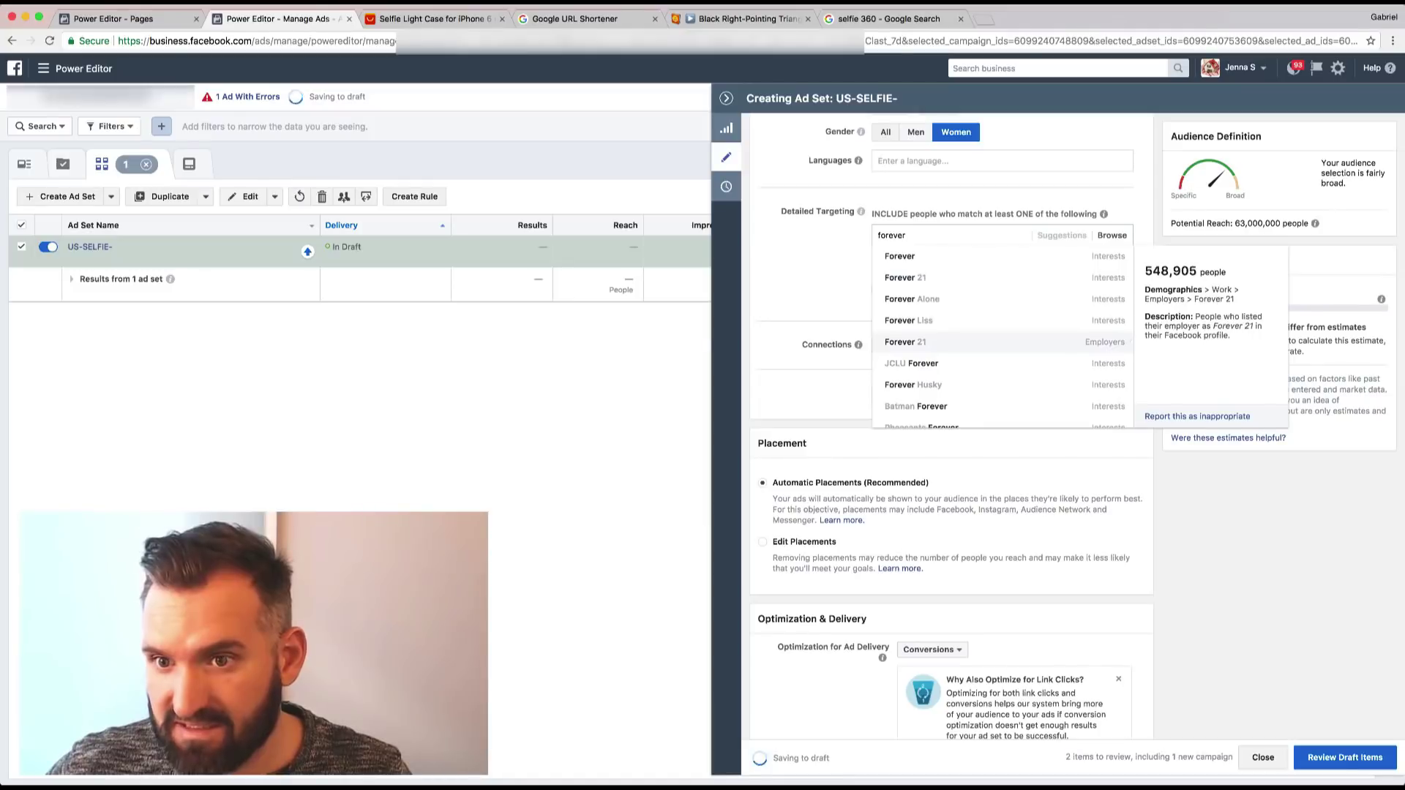
Search for "forever" and add the Forever 21 employer to the detailed targeting.
{"action": "key", "text": "Escape"}
{"action": "type", "text": "fo"}
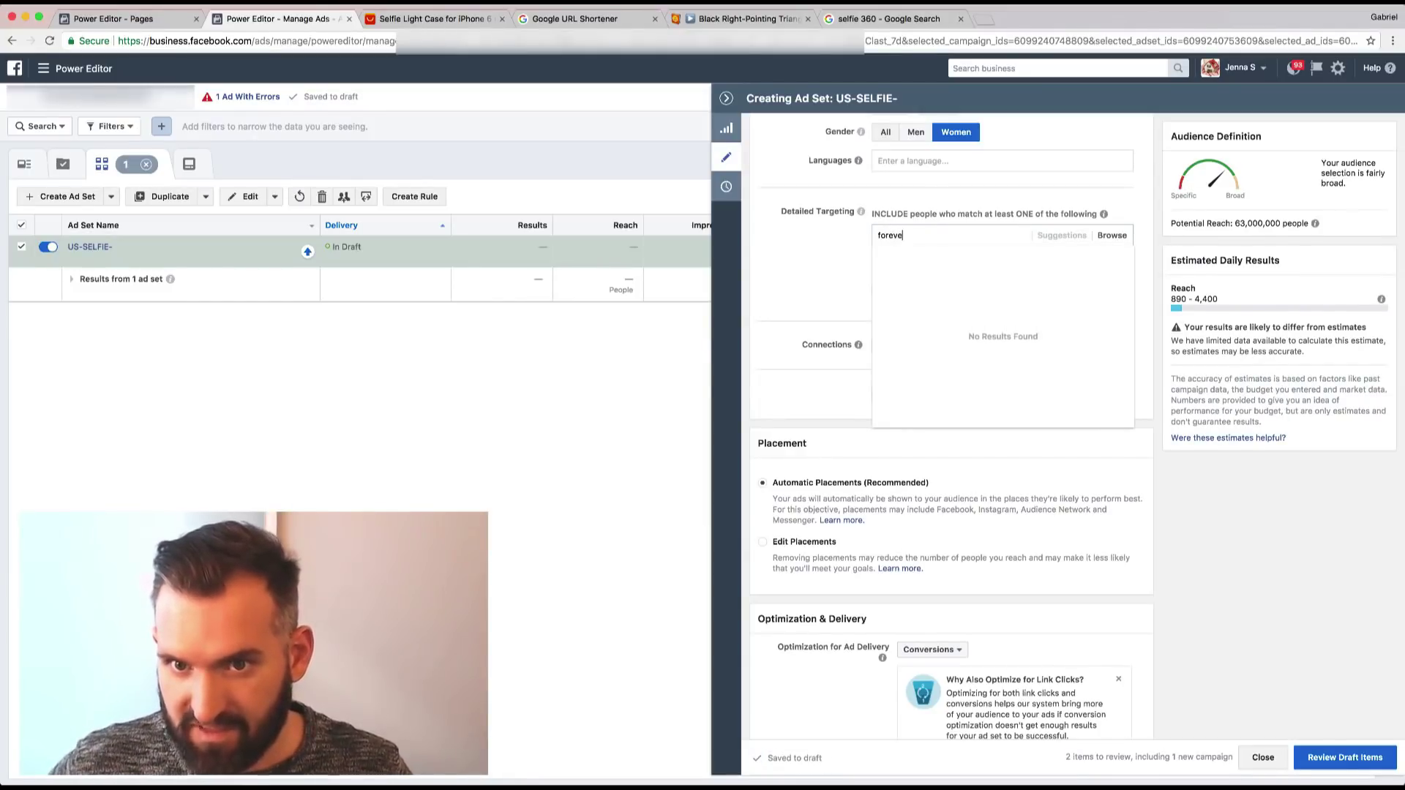
{"action": "type", "text": "reve"}
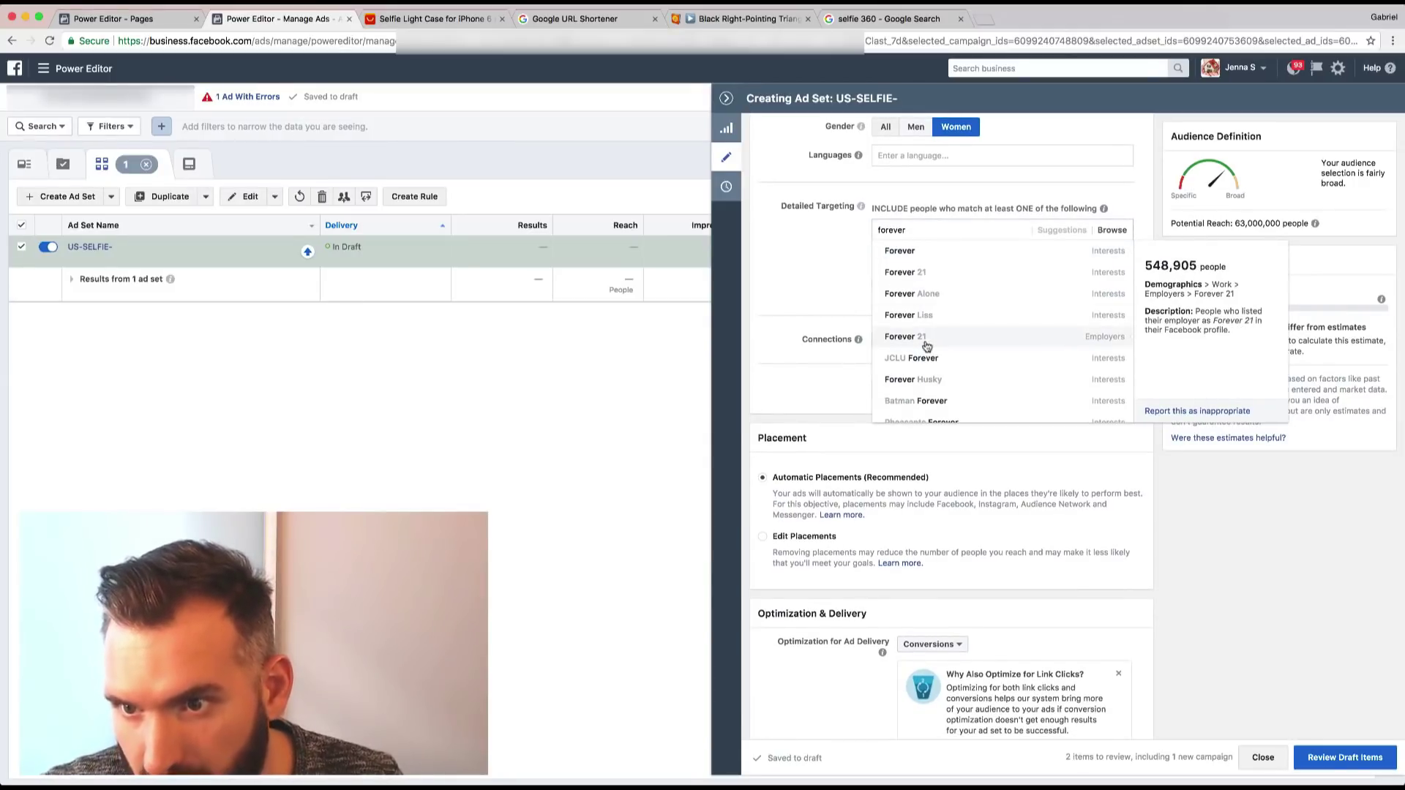
{"action": "left_click", "coordinate": [926, 344]}
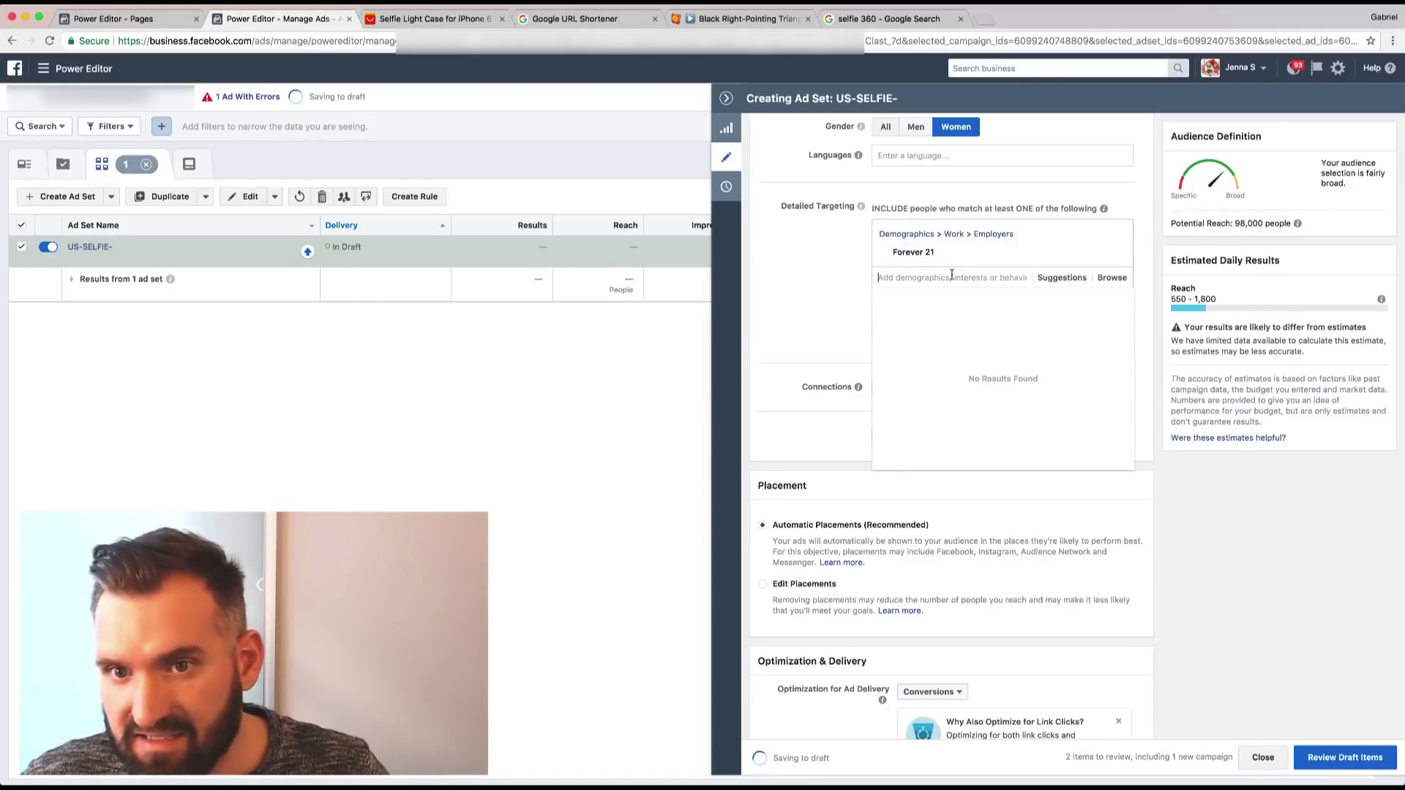
Check the employers suggested for Forever 21, and search the detailed targeting for "zara" to review its matches.
{"action": "left_click", "coordinate": [1043, 279]}
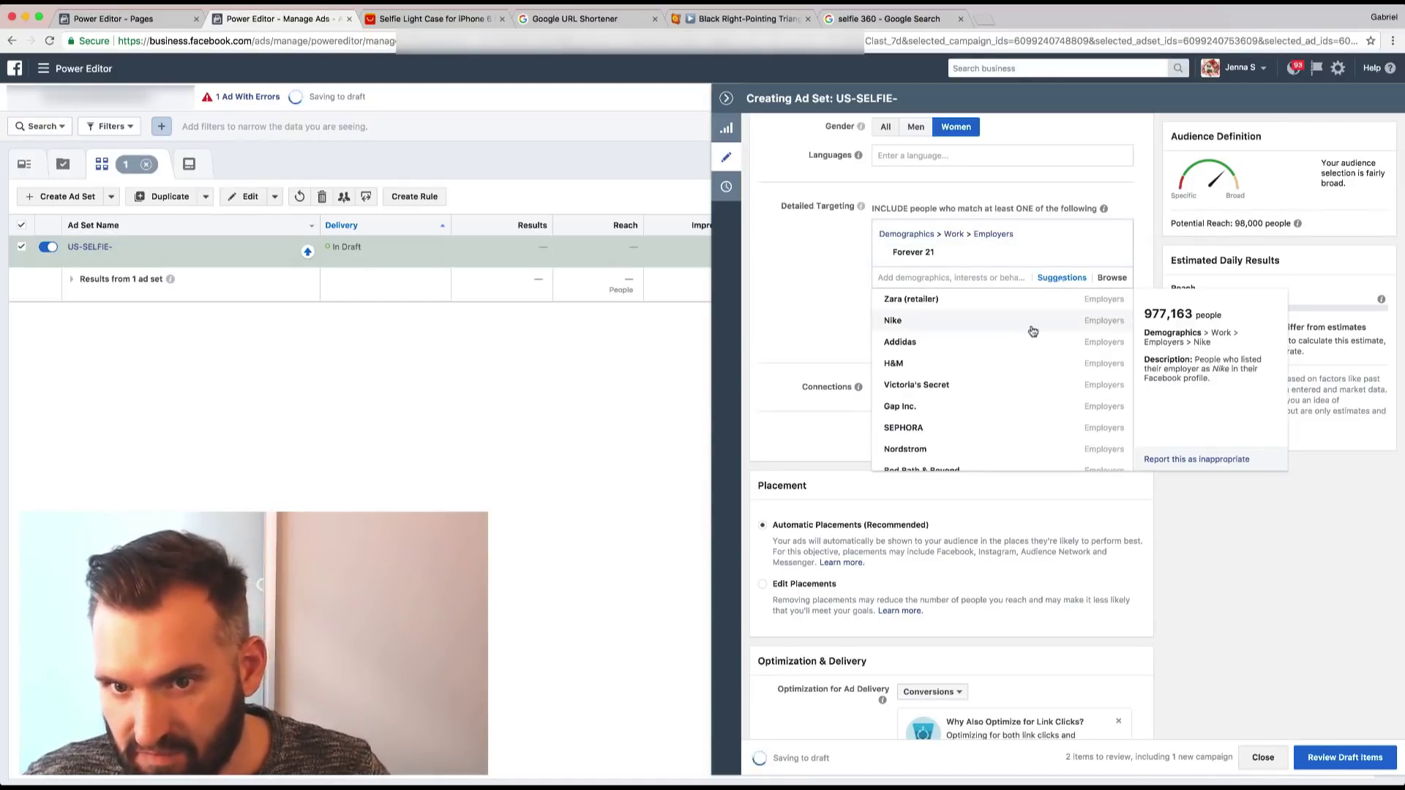
{"action": "scroll", "coordinate": [1025, 330], "scroll_direction": "up", "scroll_amount": 1}
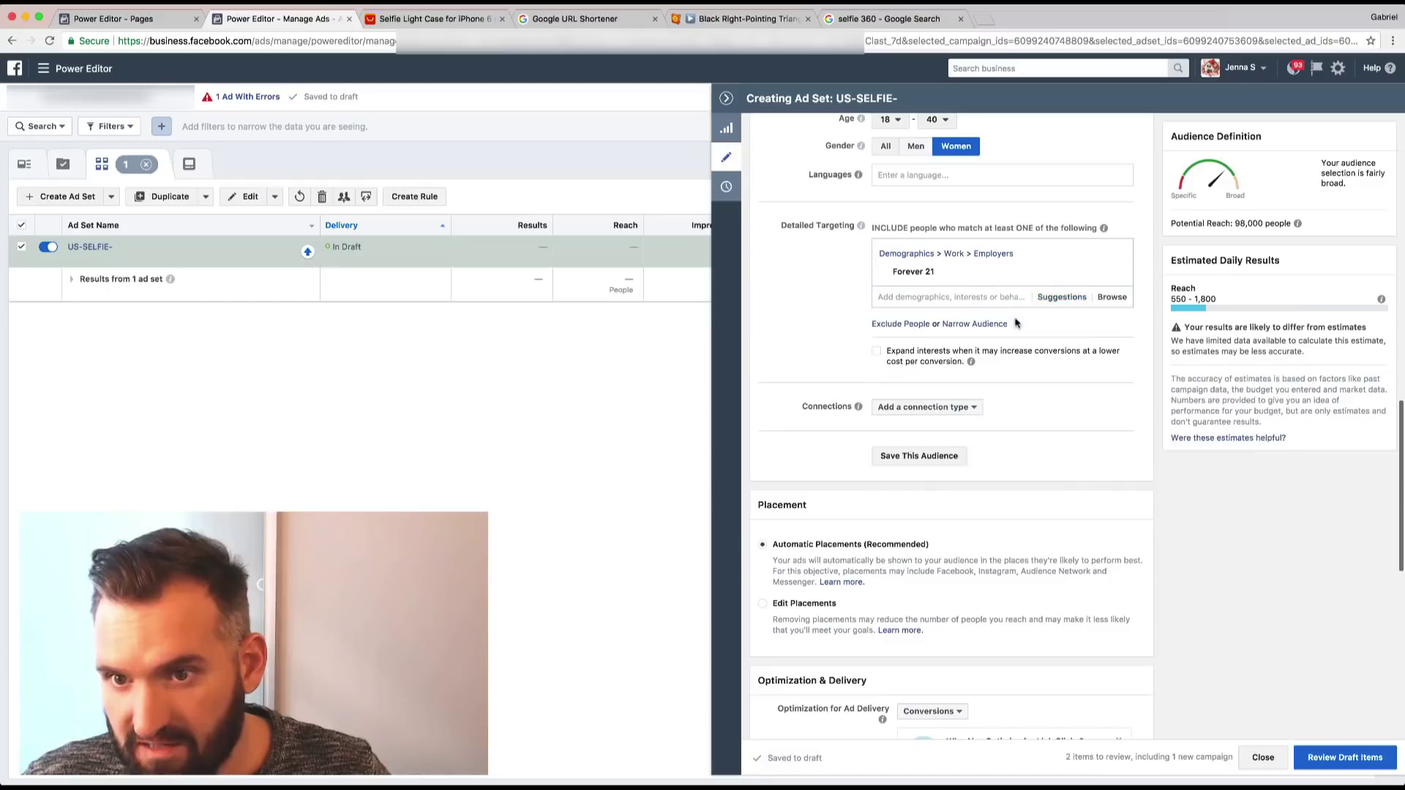
{"action": "left_click", "coordinate": [1003, 297]}
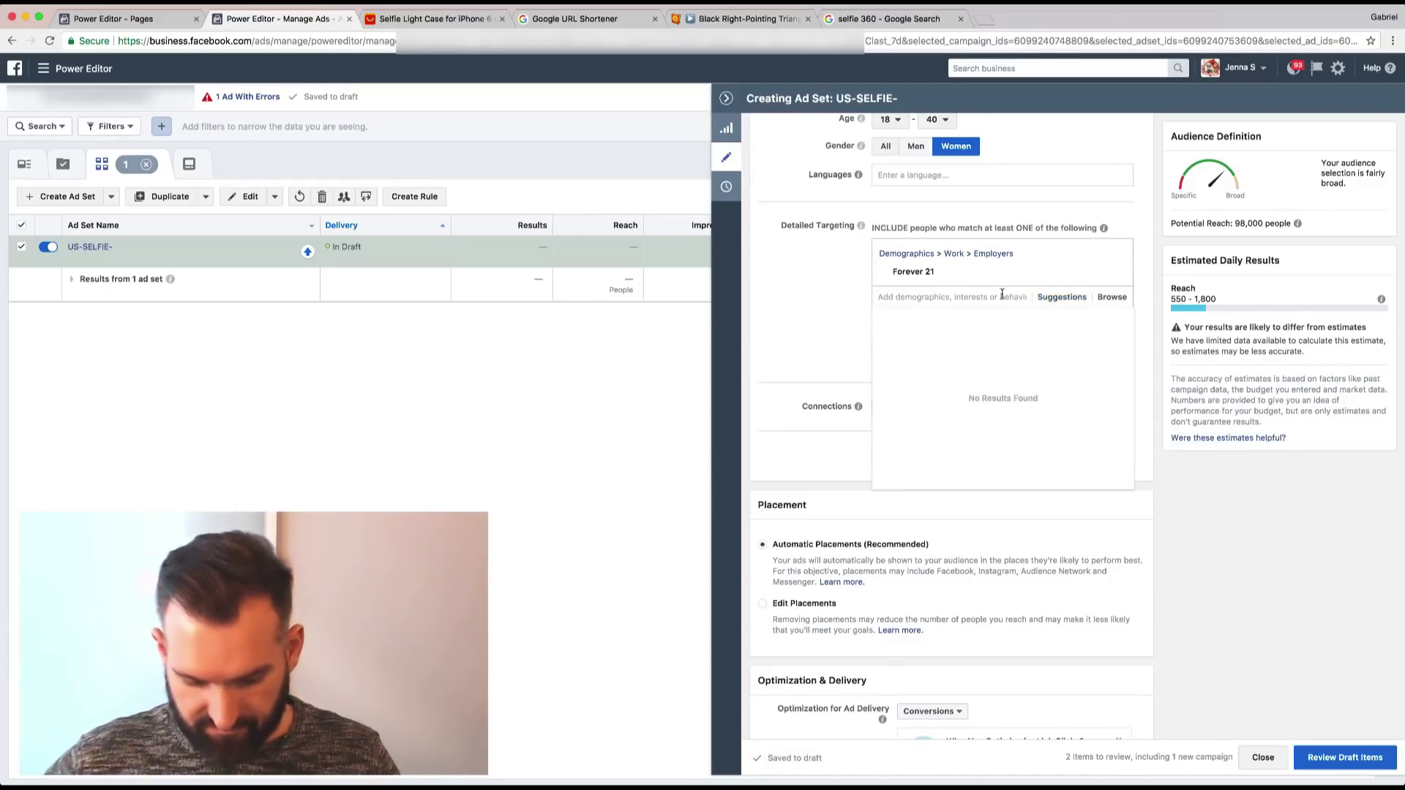
{"action": "type", "text": "zara"}
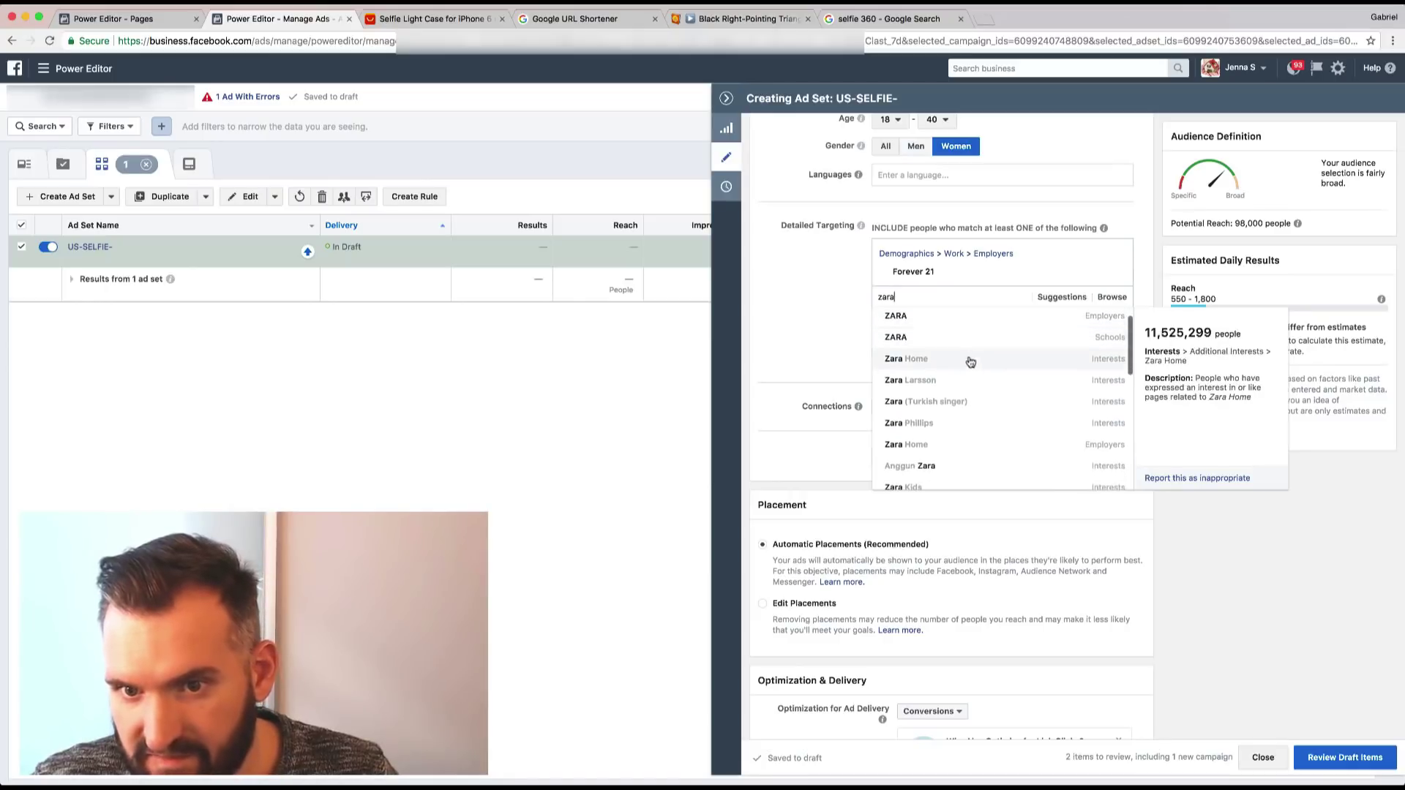
{"action": "scroll", "coordinate": [970, 388], "scroll_direction": "down", "scroll_amount": 2}
{"action": "scroll", "coordinate": [970, 397], "scroll_direction": "down", "scroll_amount": 6}
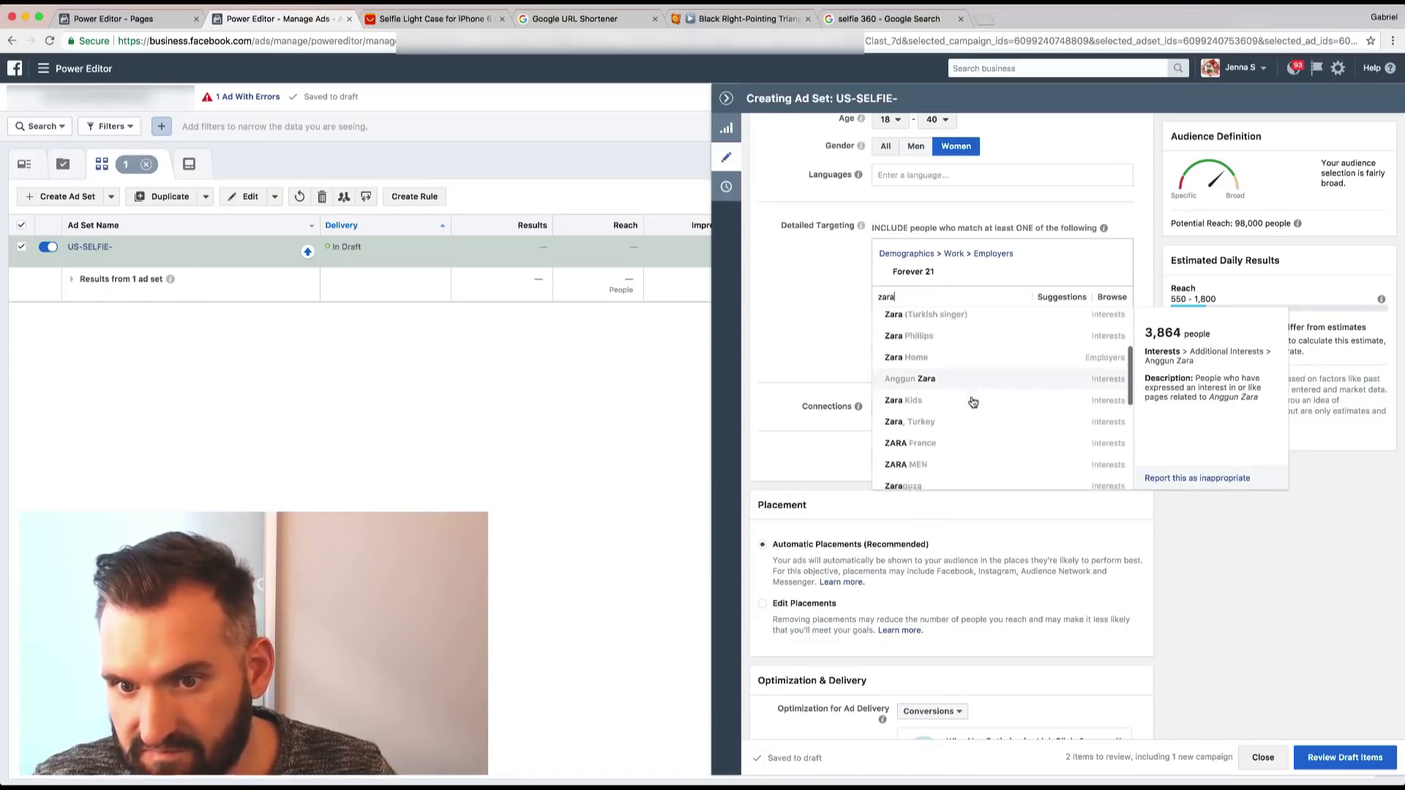
{"action": "scroll", "coordinate": [972, 403], "scroll_direction": "down", "scroll_amount": 5}
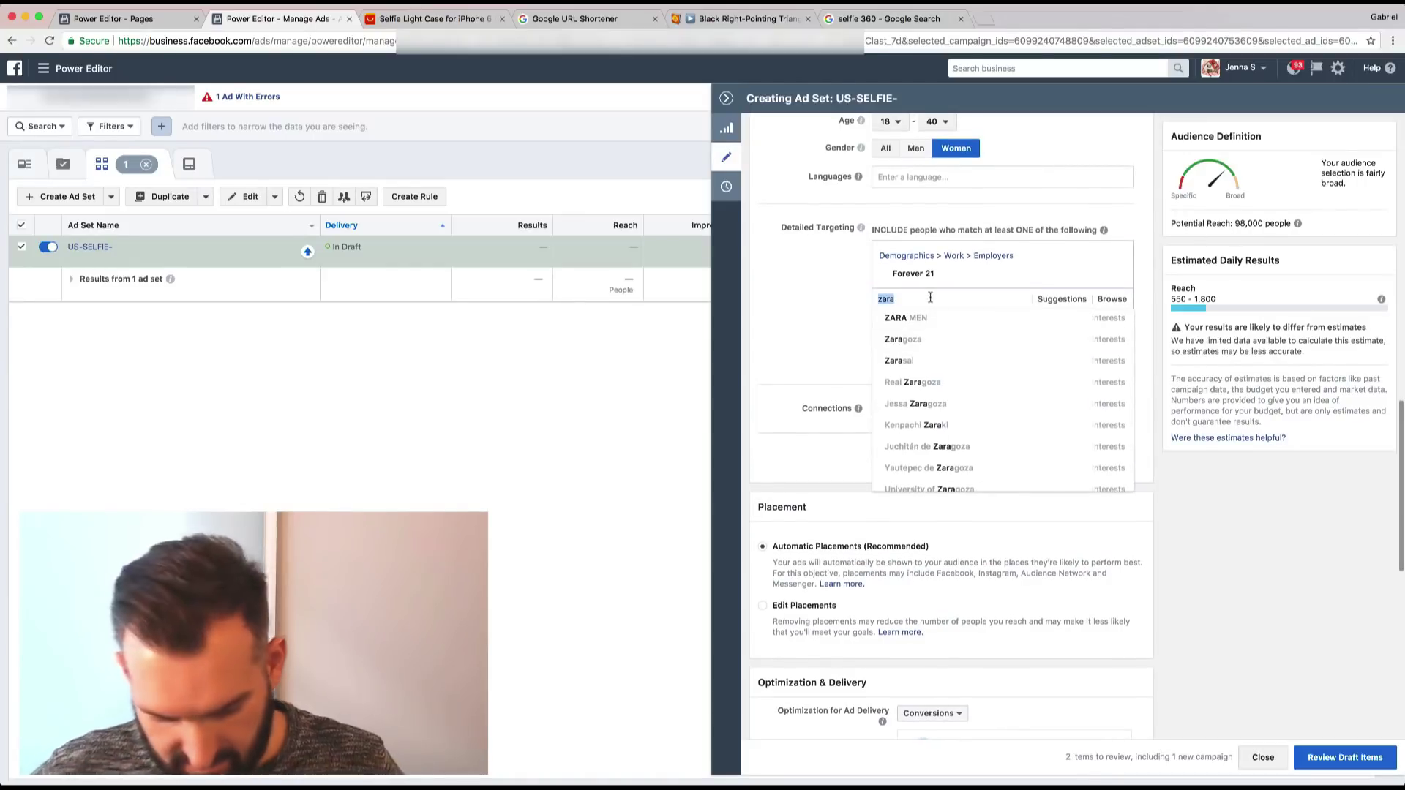
Clear the "zara" search and look up "sephora" in the detailed targeting.
{"action": "key", "text": "BackSpace"}
{"action": "key", "text": "BackSpace"}
{"action": "key", "text": "BackSpace"}
{"action": "key", "text": "BackSpace"}
{"action": "type", "text": "sa"}
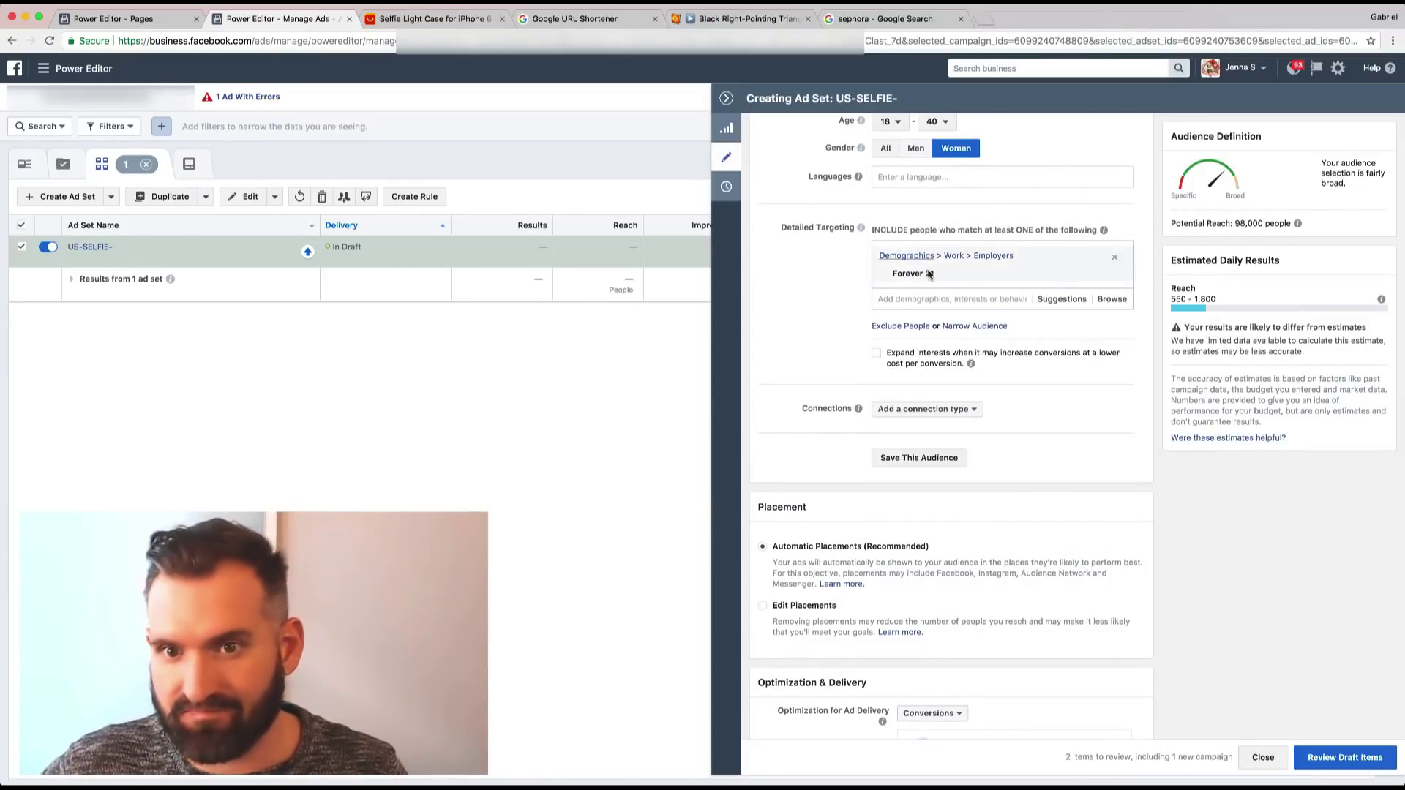
{"action": "left_click", "coordinate": [932, 297]}
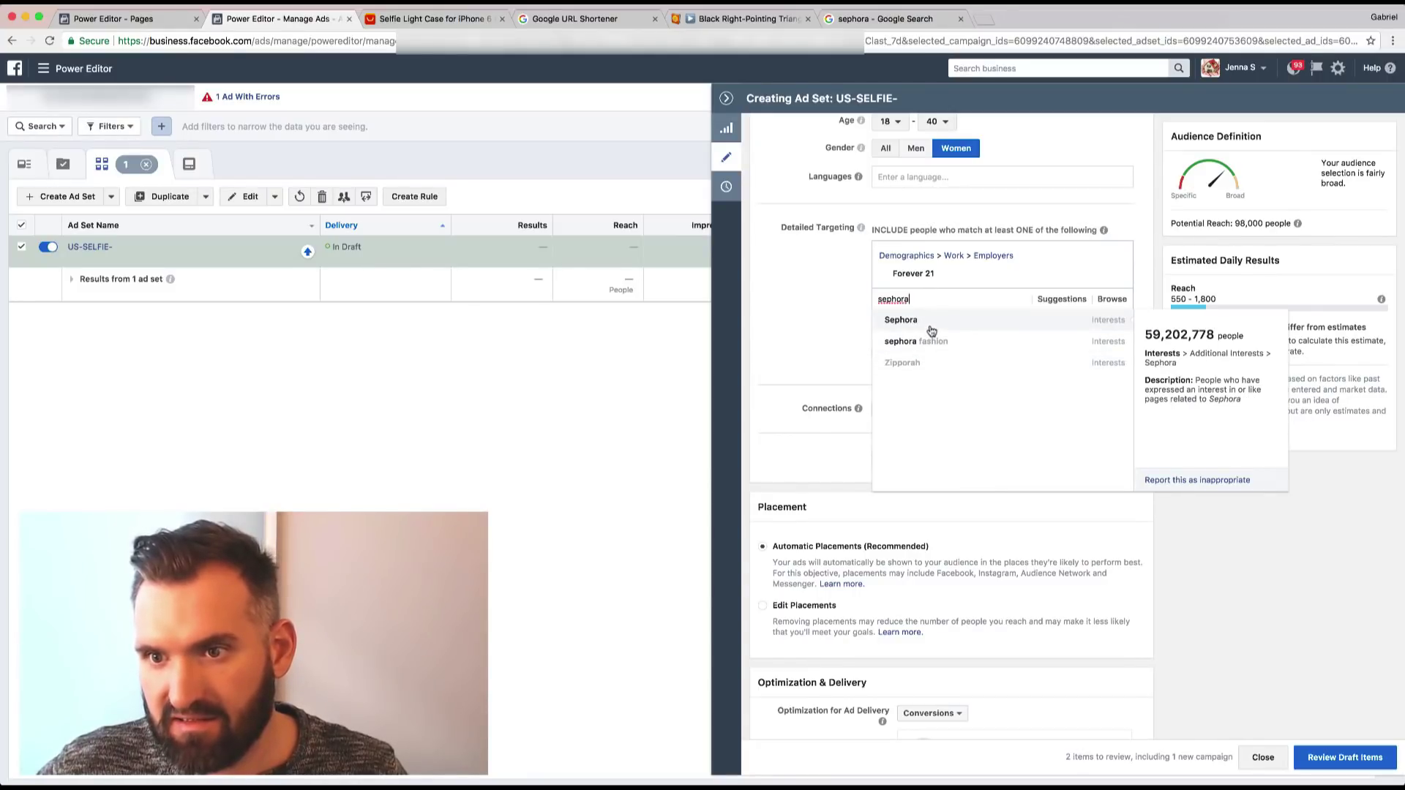
{"action": "double_click", "coordinate": [944, 298]}
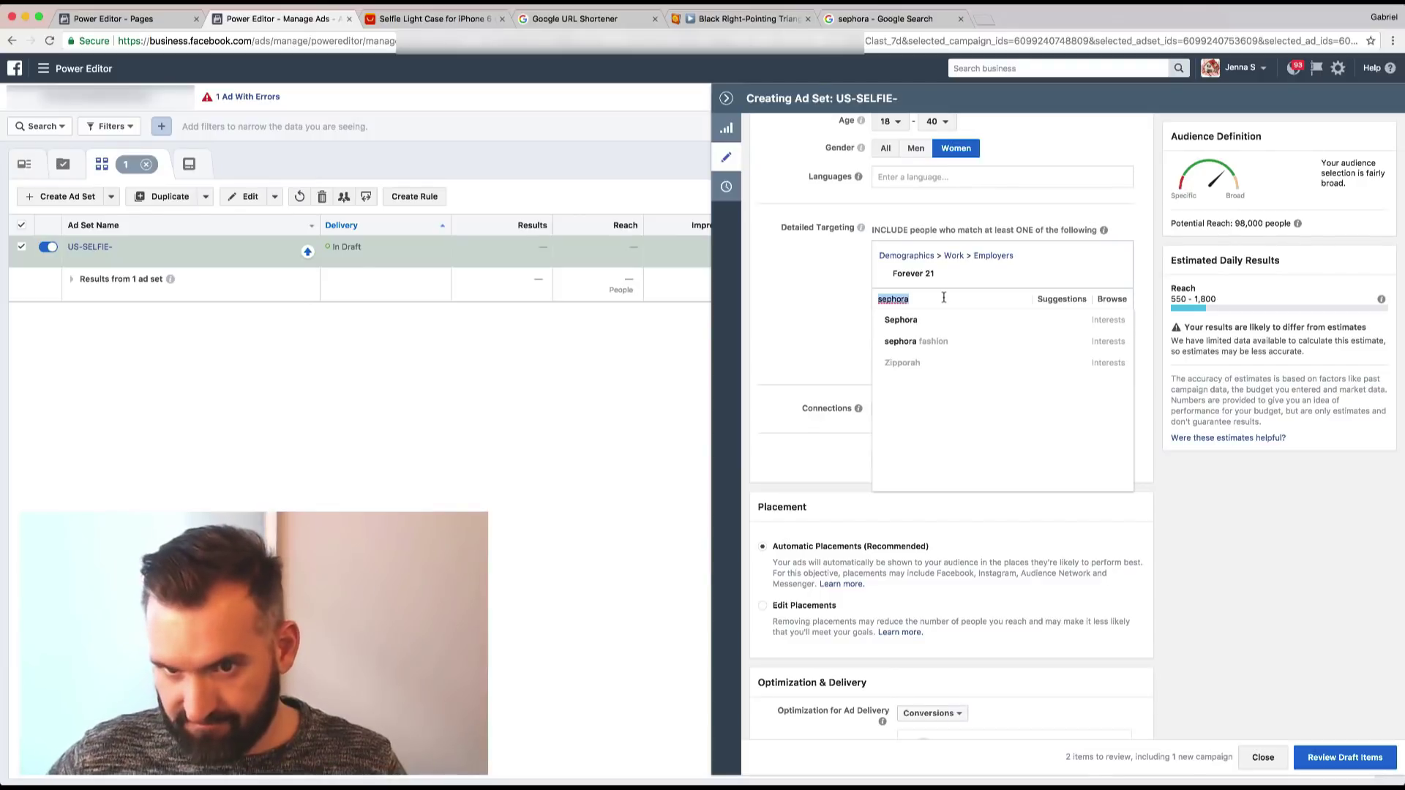
Clear the "sephora" search from the detailed targeting and switch the ad set's placement to Edit Placements.
{"action": "key", "text": "BackSpace"}
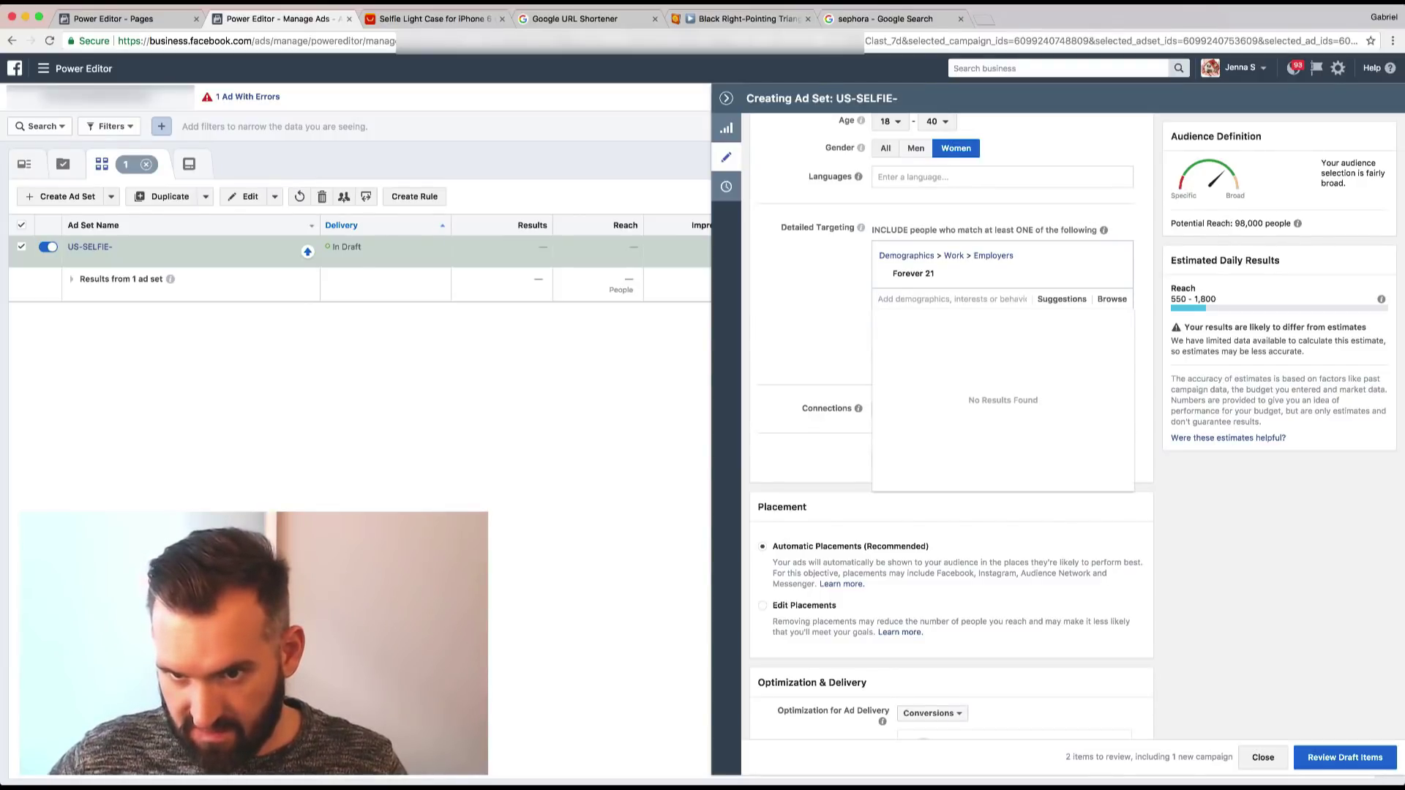
{"action": "left_click", "coordinate": [829, 273]}
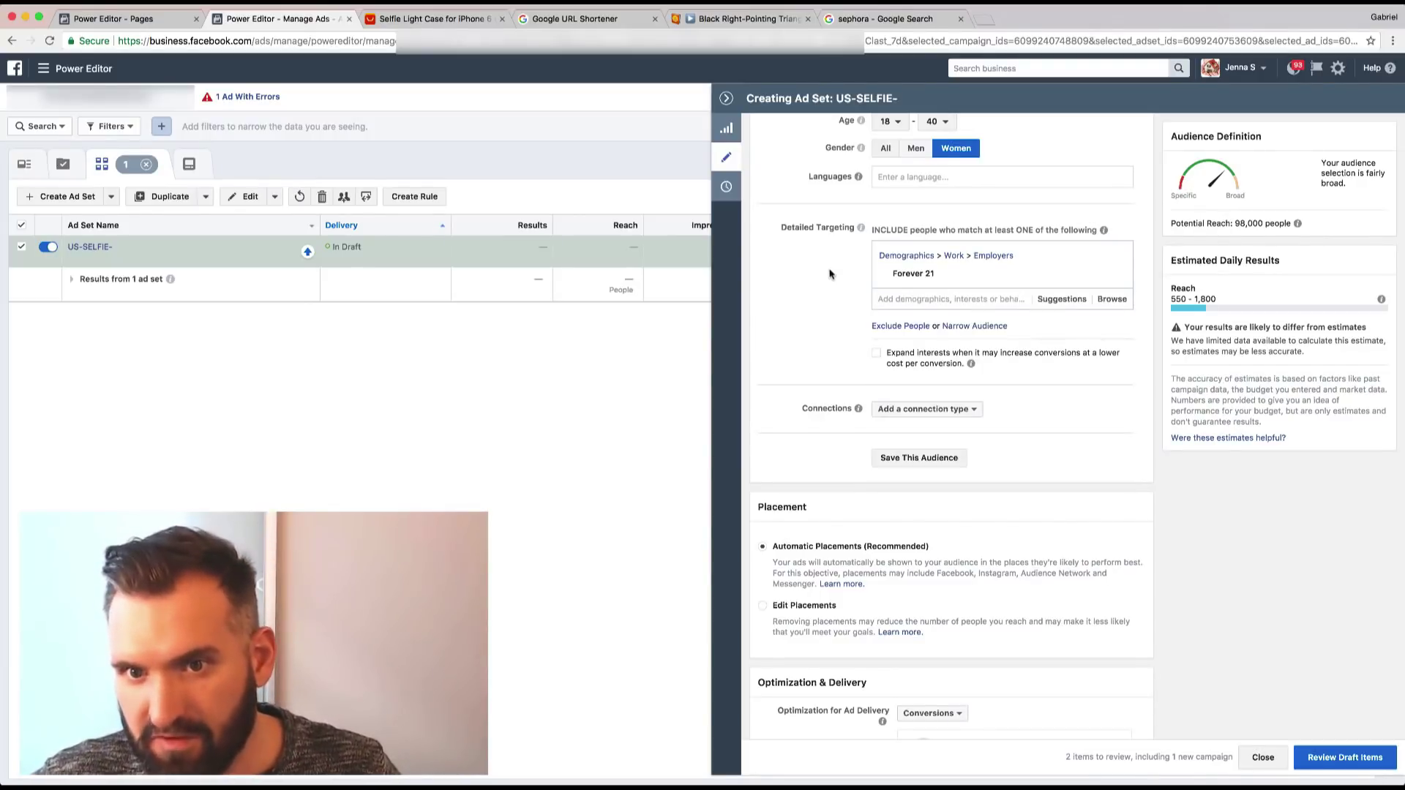
{"action": "scroll", "coordinate": [1007, 293], "scroll_direction": "down", "scroll_amount": 3}
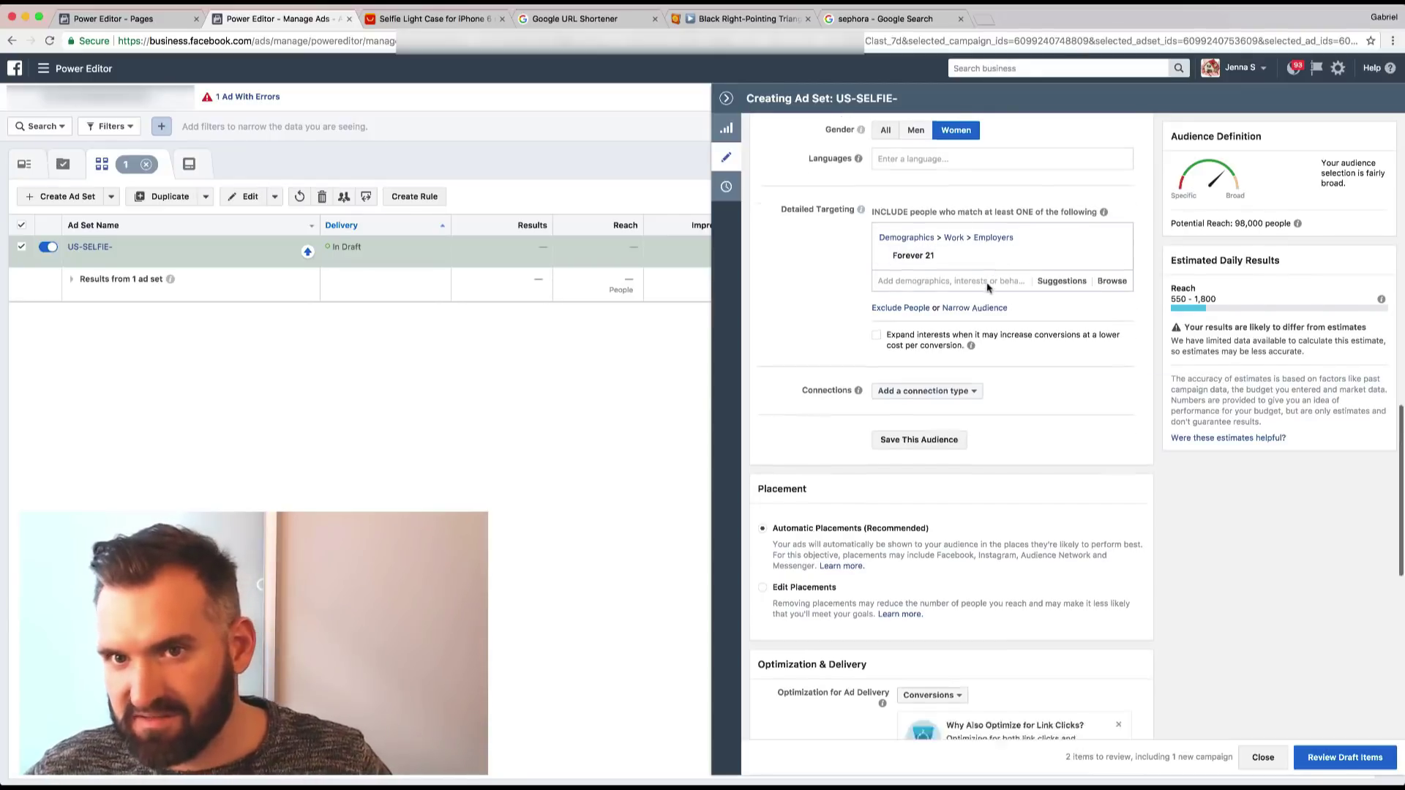
{"action": "scroll", "coordinate": [943, 261], "scroll_direction": "down", "scroll_amount": 5}
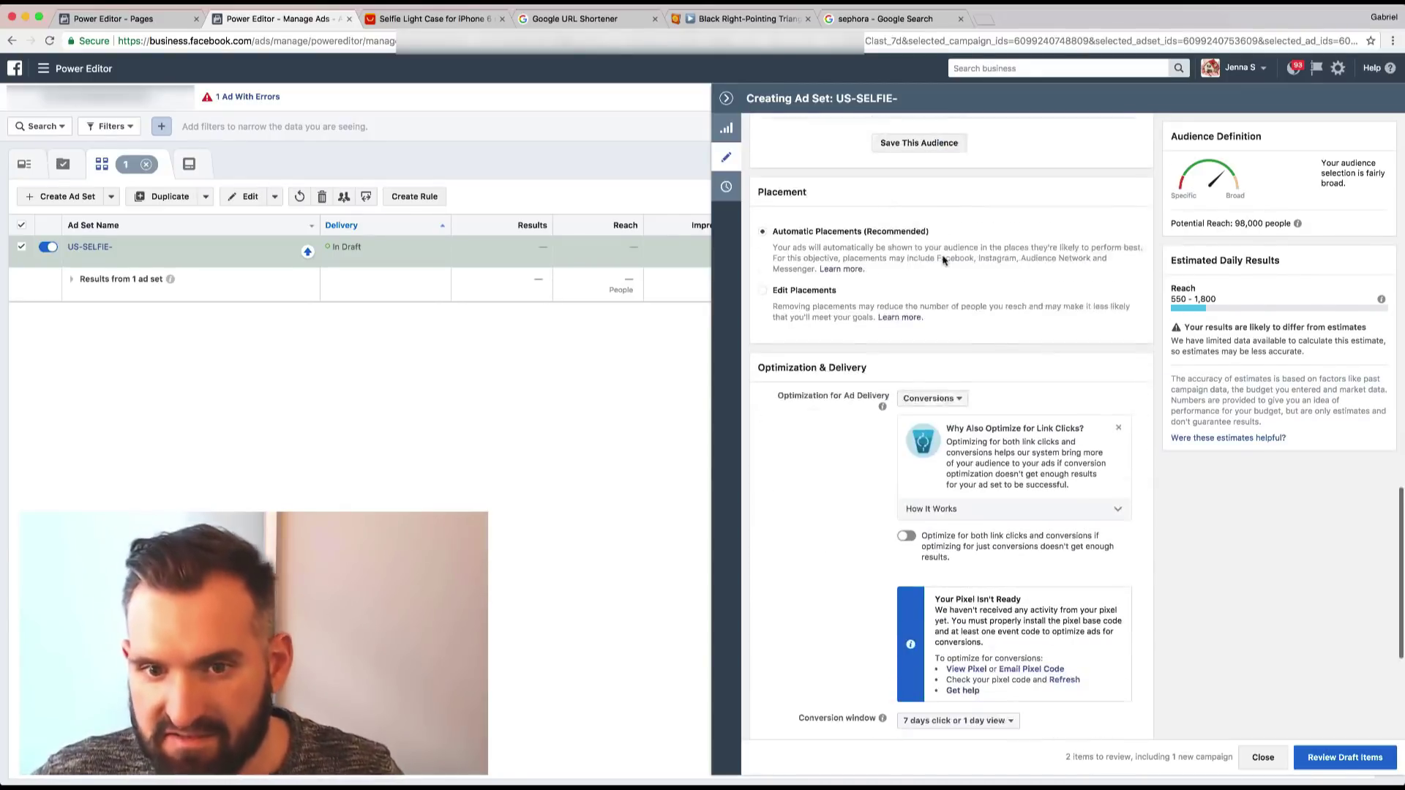
{"action": "left_click", "coordinate": [764, 271]}
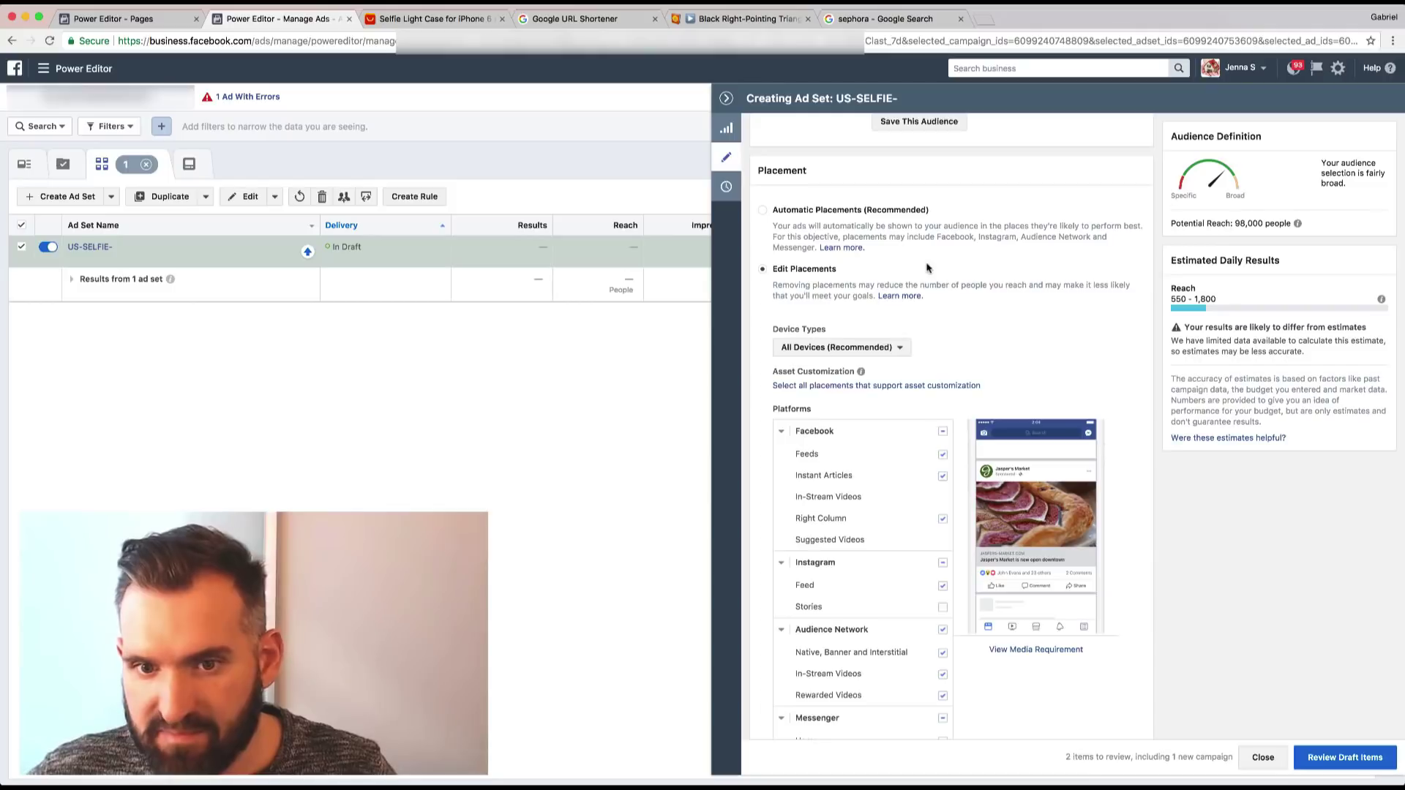
Limit the placements to Facebook Feeds by excluding Instagram, Audience Network, Messenger, Right Column and Instant Articles.
{"action": "left_click", "coordinate": [943, 432]}
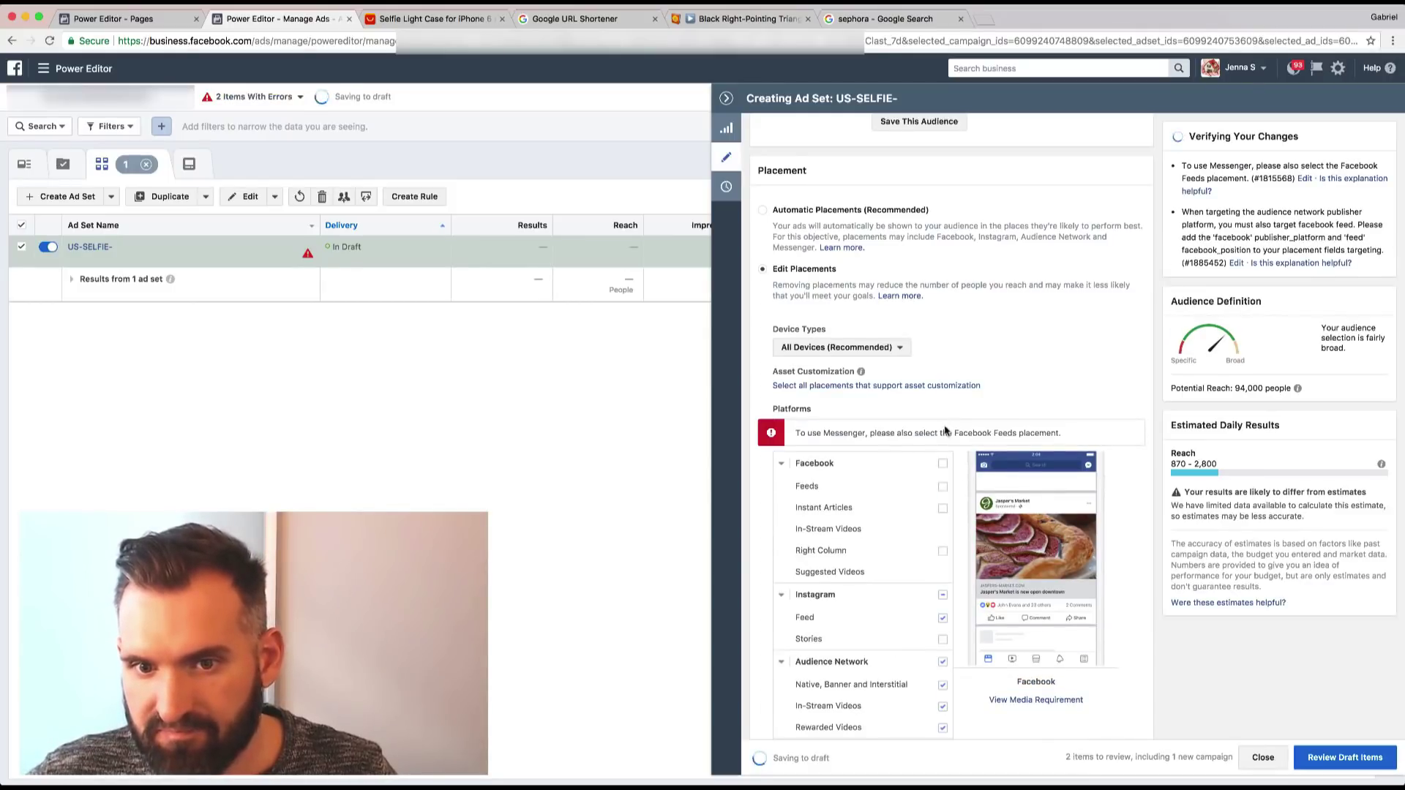
{"action": "scroll", "coordinate": [942, 396], "scroll_direction": "down", "scroll_amount": 2}
{"action": "left_click", "coordinate": [942, 385]}
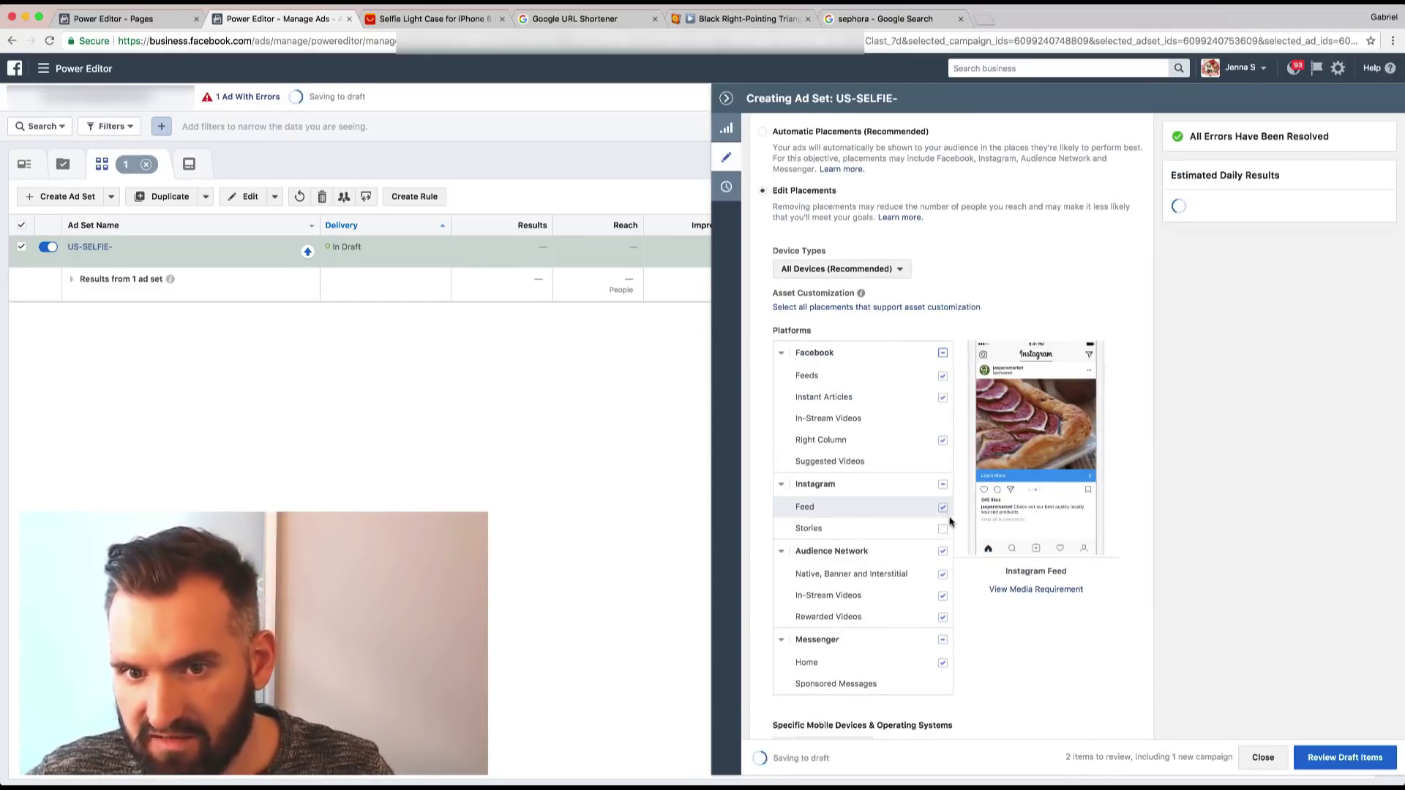
{"action": "left_click", "coordinate": [943, 484]}
{"action": "left_click", "coordinate": [942, 552]}
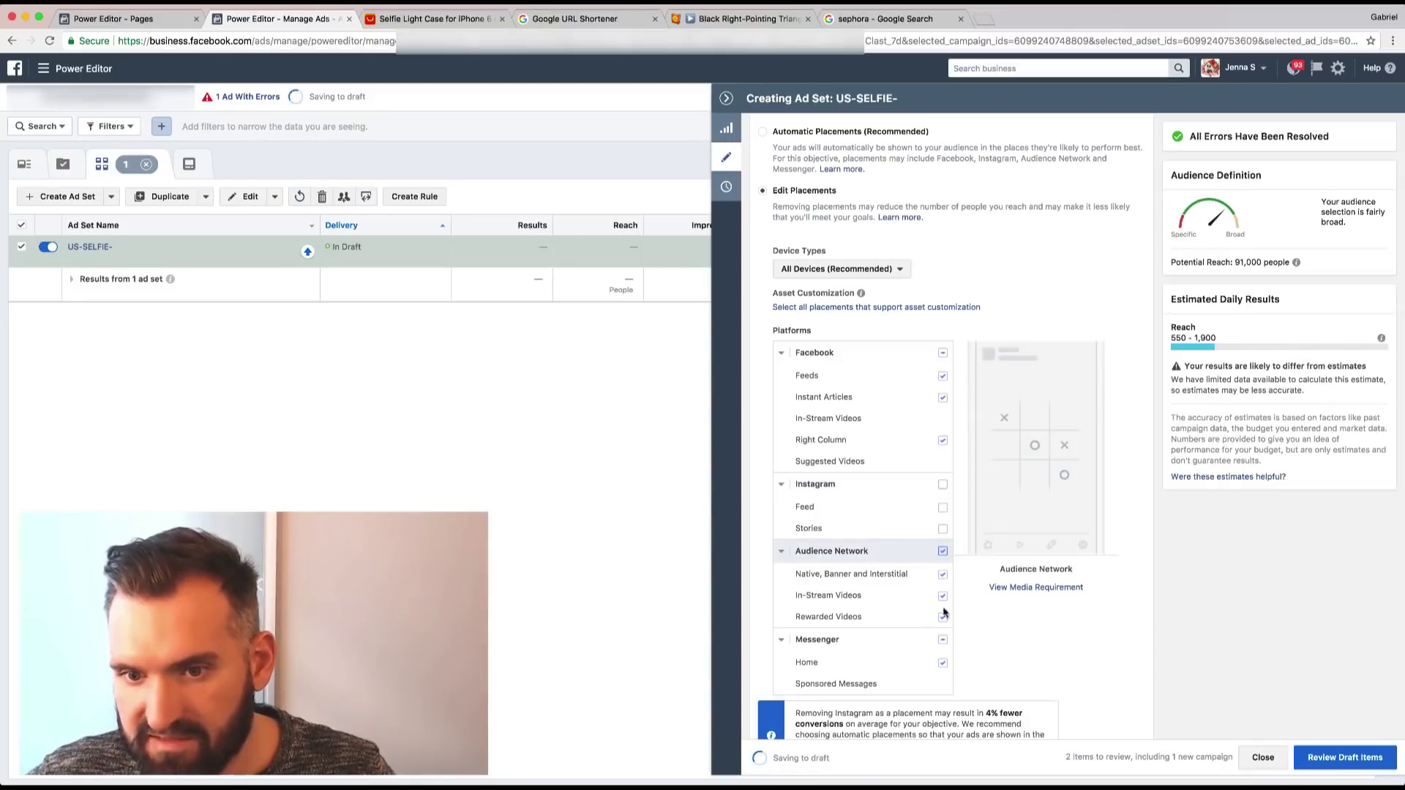
{"action": "left_click", "coordinate": [942, 640]}
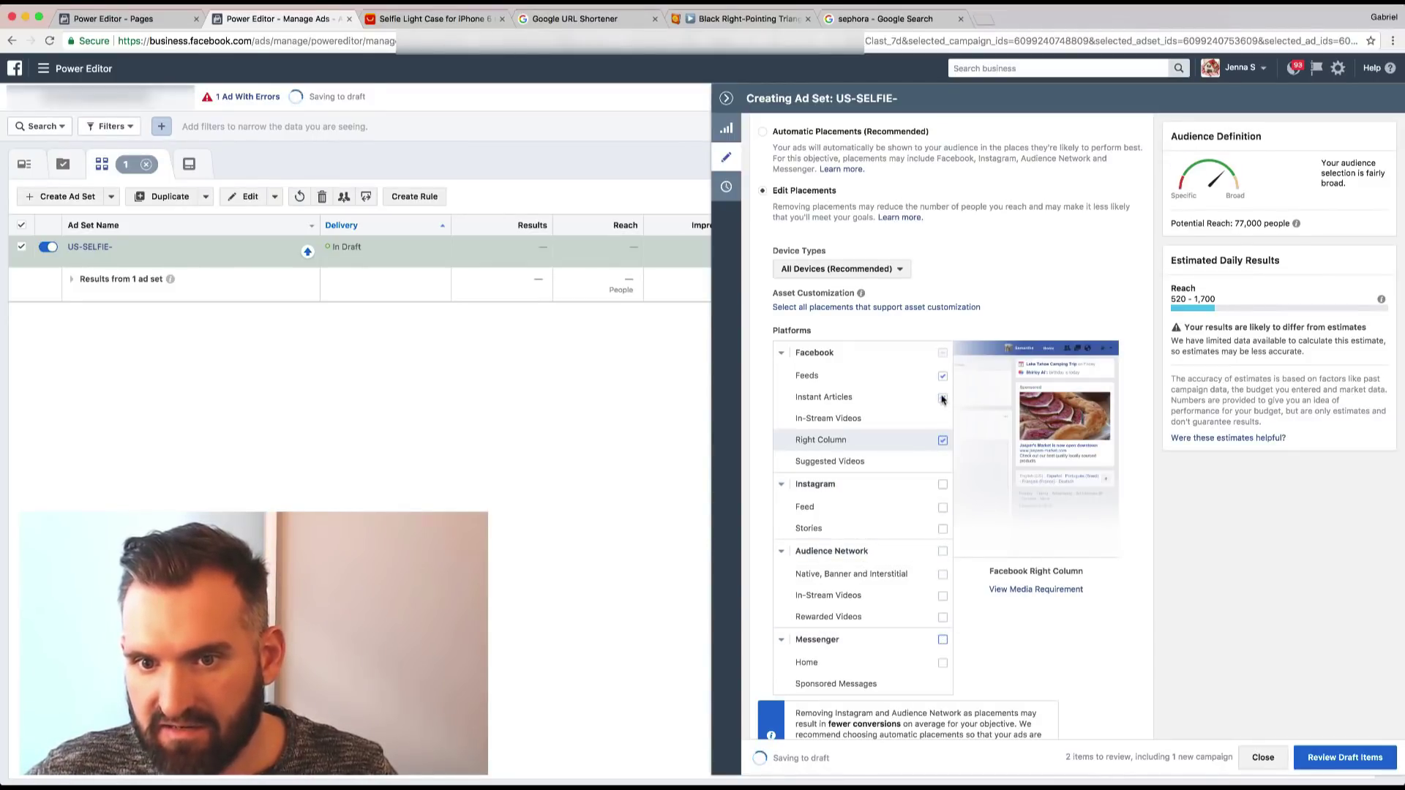
{"action": "left_click", "coordinate": [943, 398]}
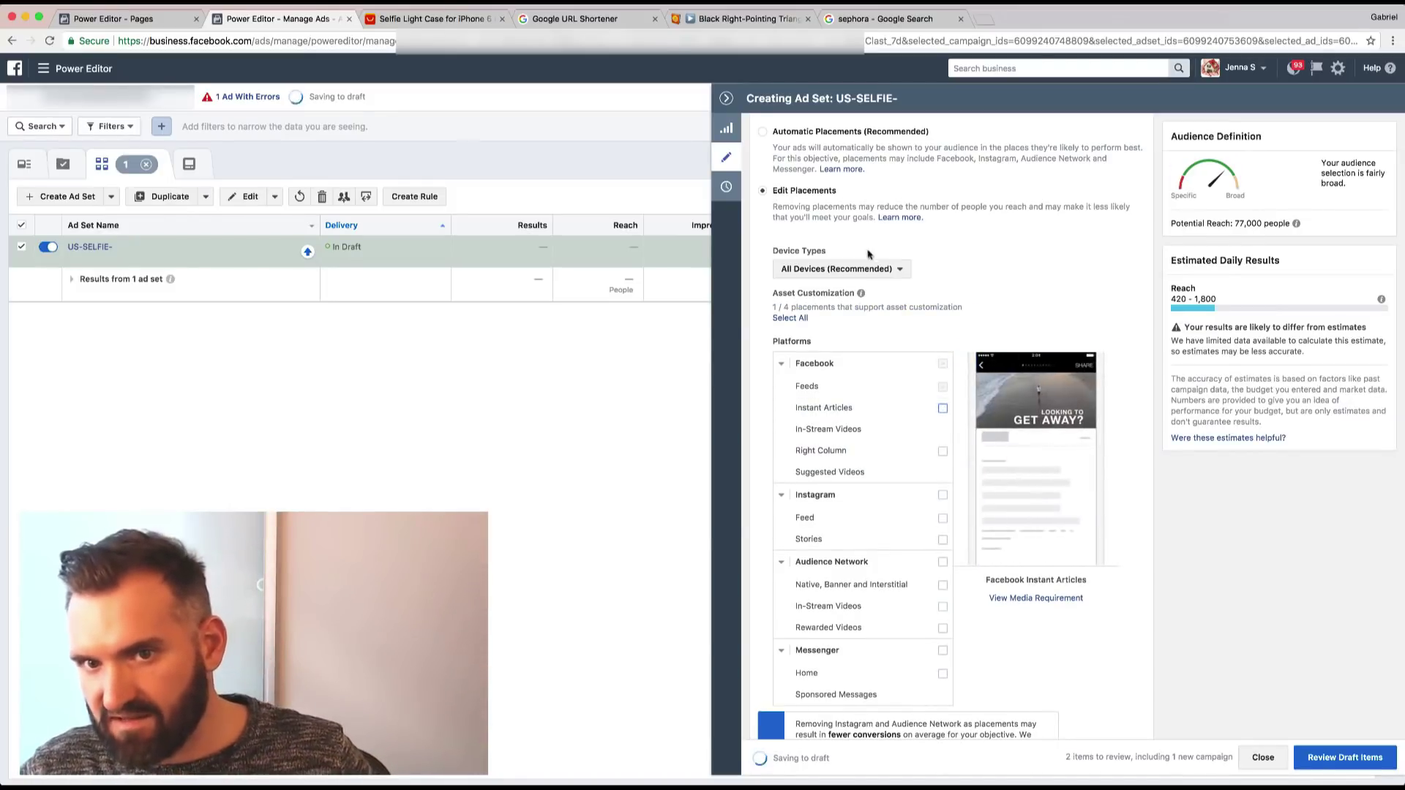
Set the placement's device types to Mobile Only and restrict the specific mobile devices to iOS Devices Only.
{"action": "left_click", "coordinate": [862, 268]}
{"action": "left_click", "coordinate": [820, 305]}
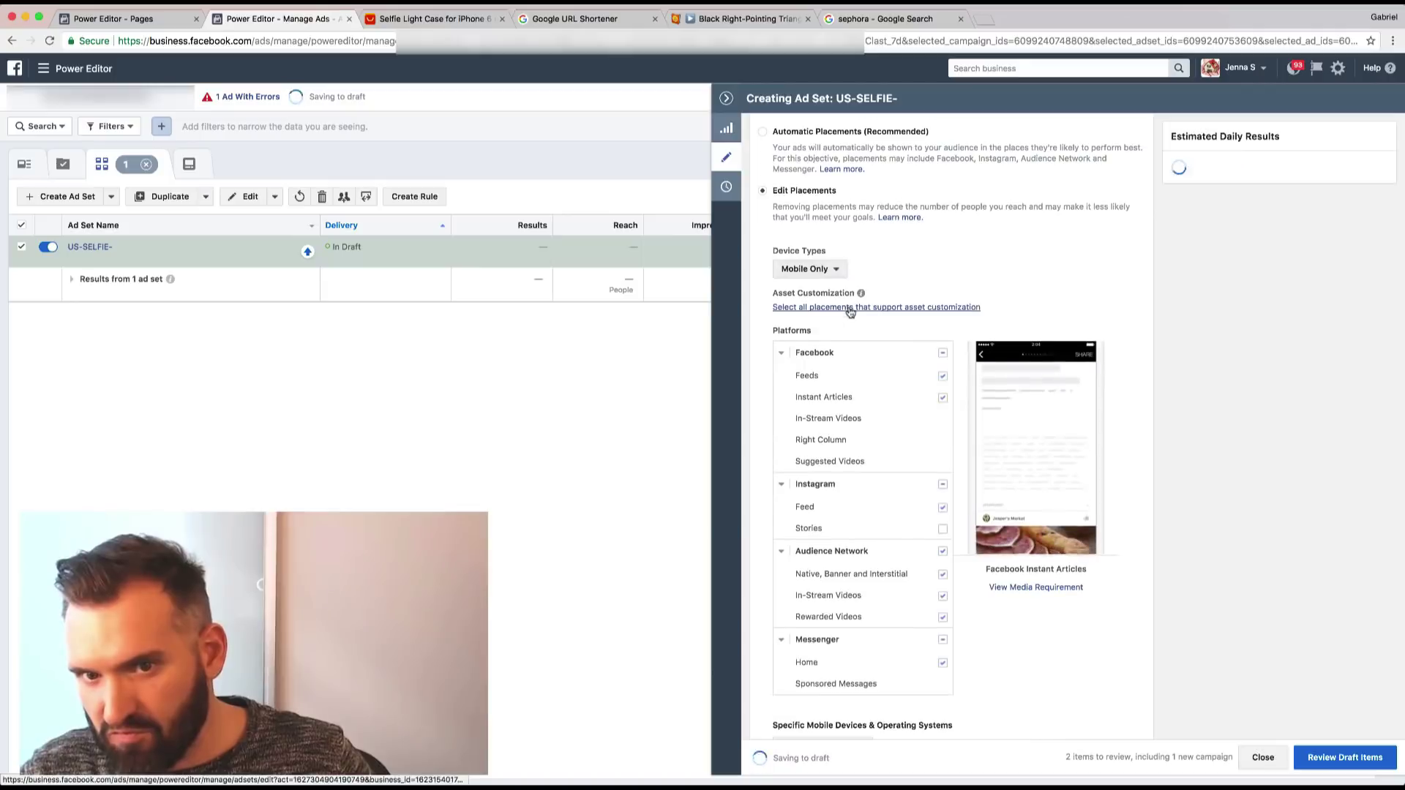
{"action": "scroll", "coordinate": [984, 277], "scroll_direction": "down", "scroll_amount": 5}
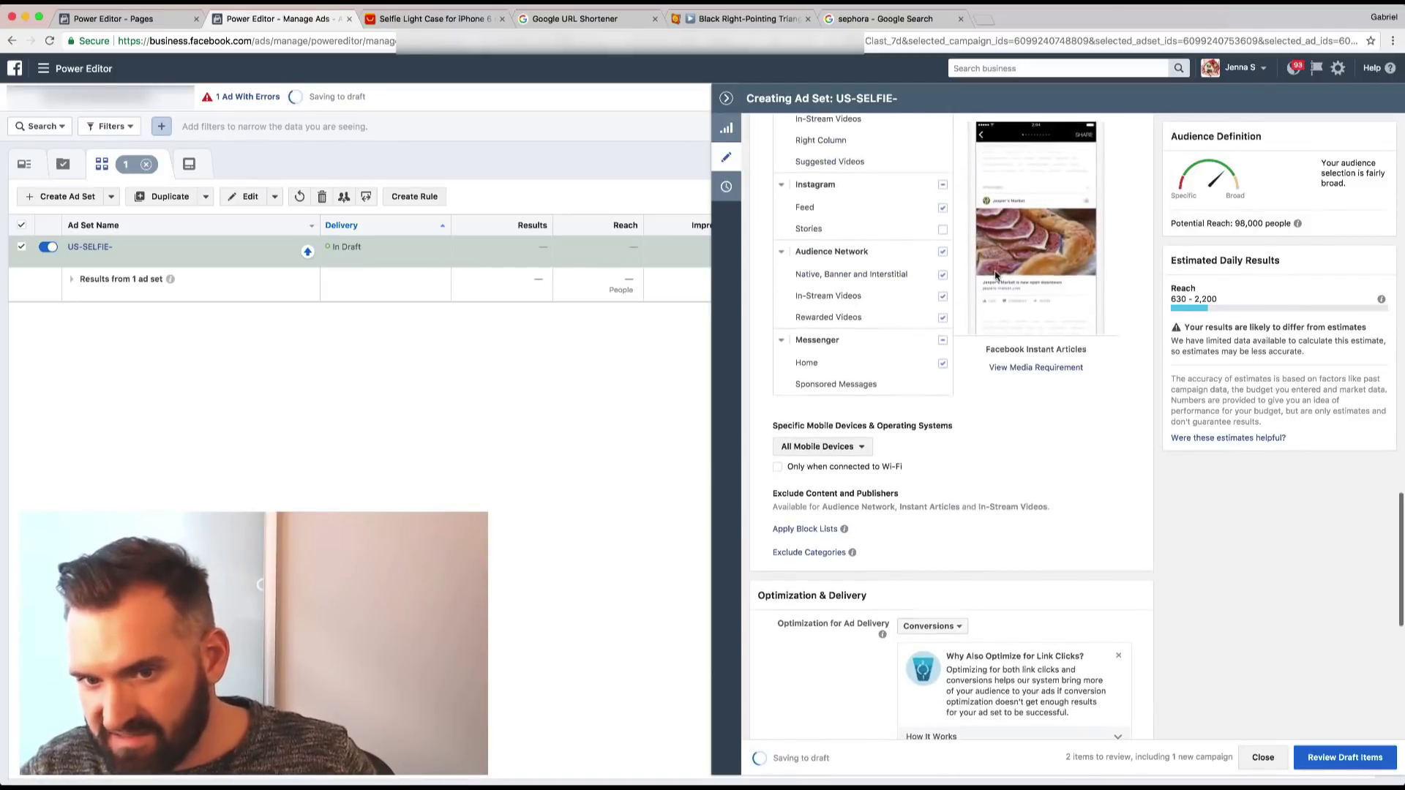
{"action": "scroll", "coordinate": [995, 275], "scroll_direction": "down", "scroll_amount": 1}
{"action": "left_click", "coordinate": [820, 379]}
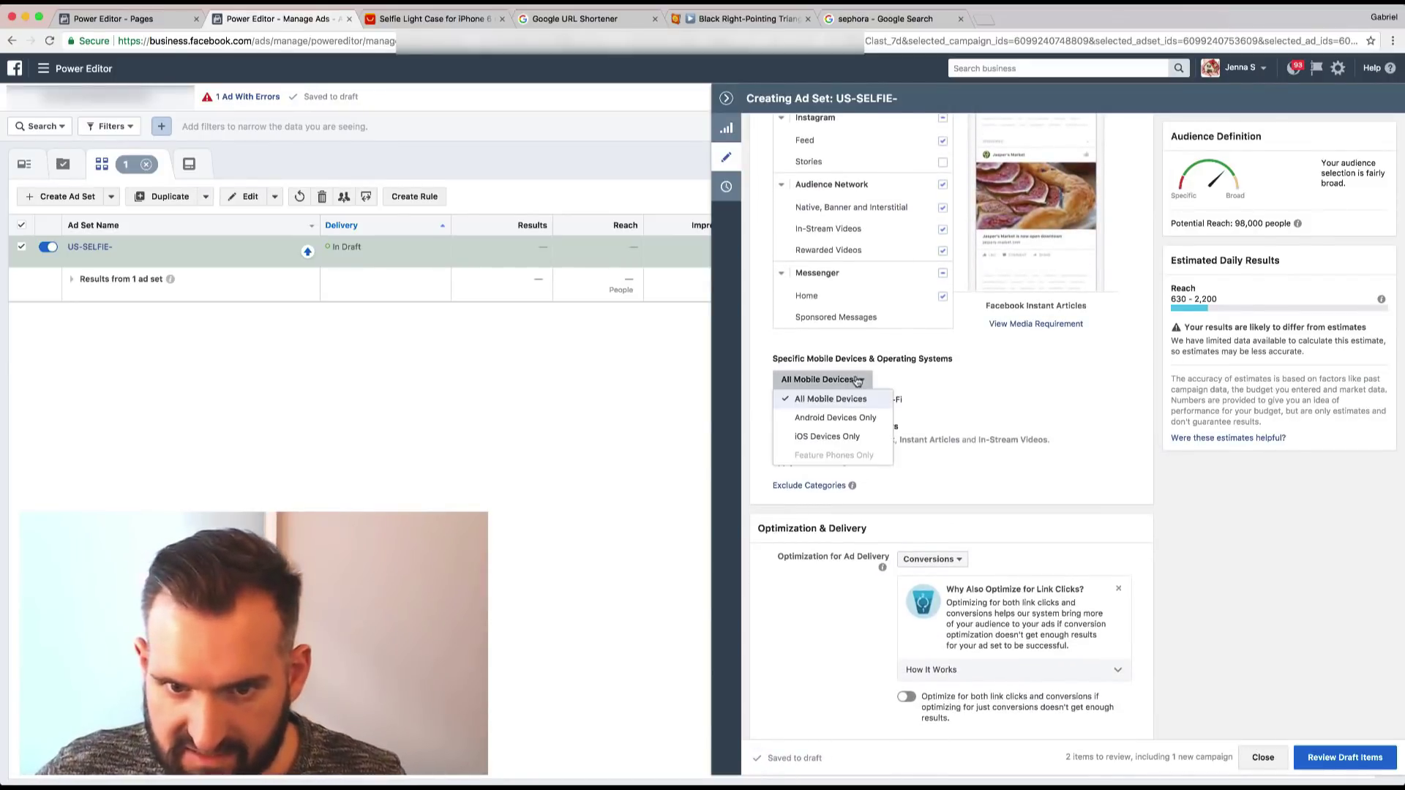
{"action": "left_click", "coordinate": [818, 438]}
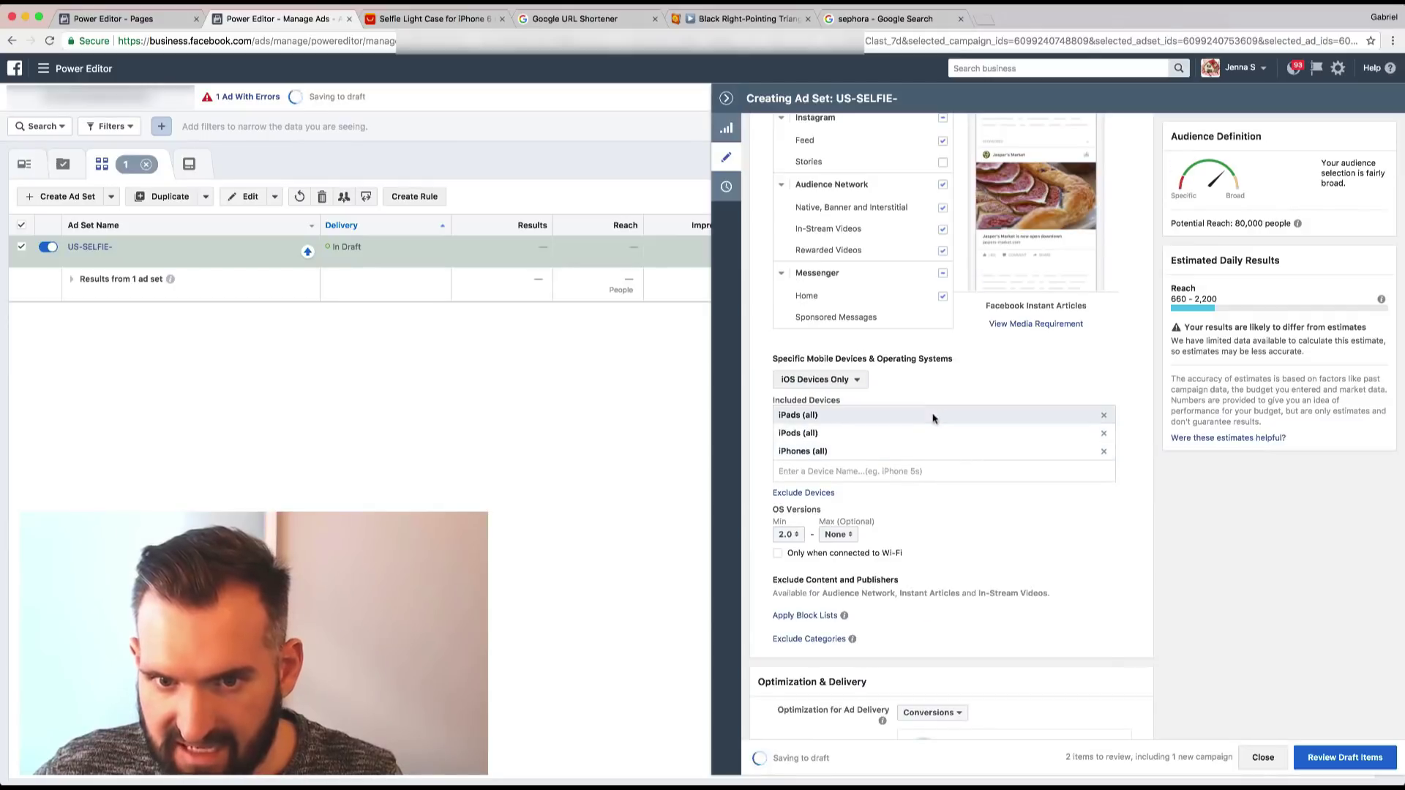
Remove iPads and iPods from the included devices, keeping iPhones, and set the minimum OS version to 5.0.
{"action": "left_click", "coordinate": [1103, 418]}
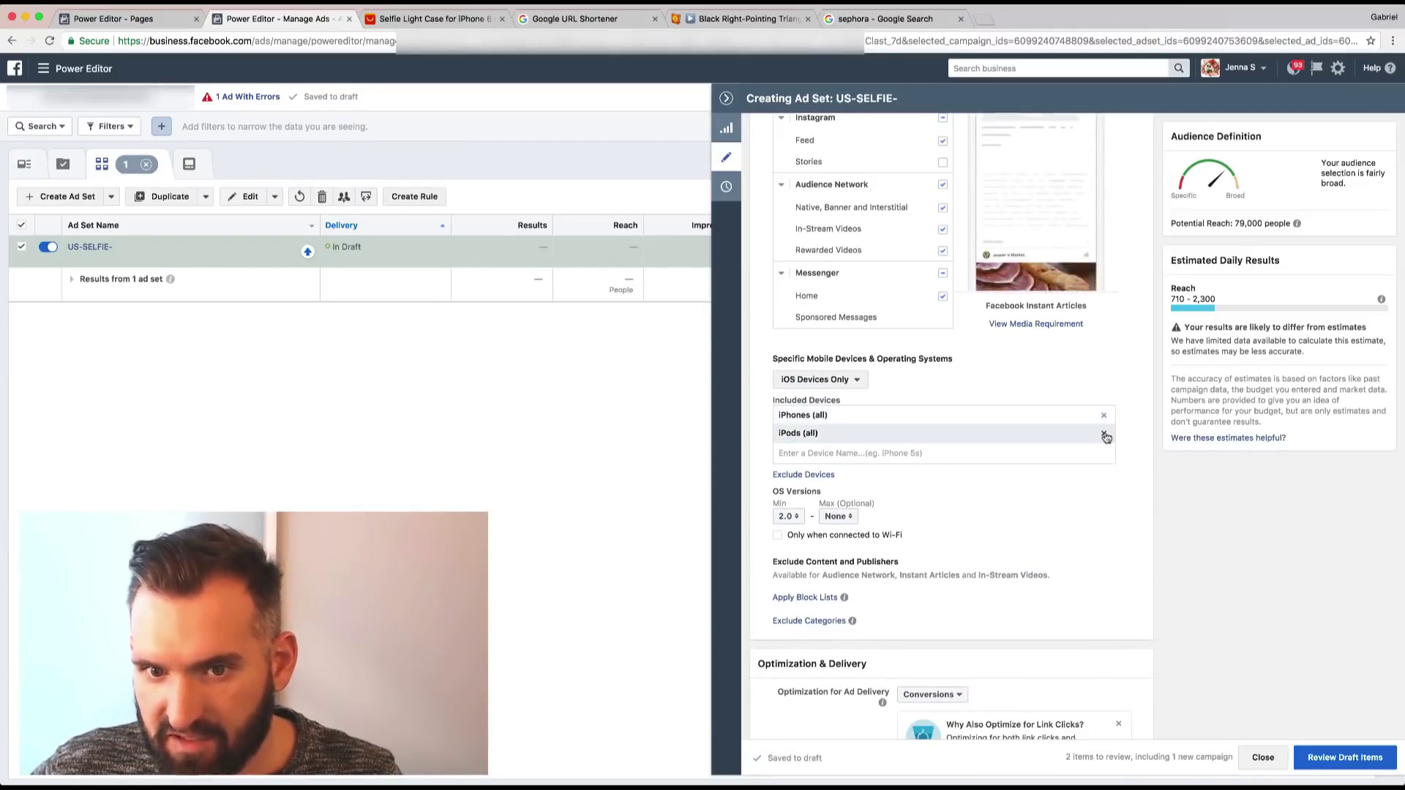
{"action": "left_click", "coordinate": [1104, 436]}
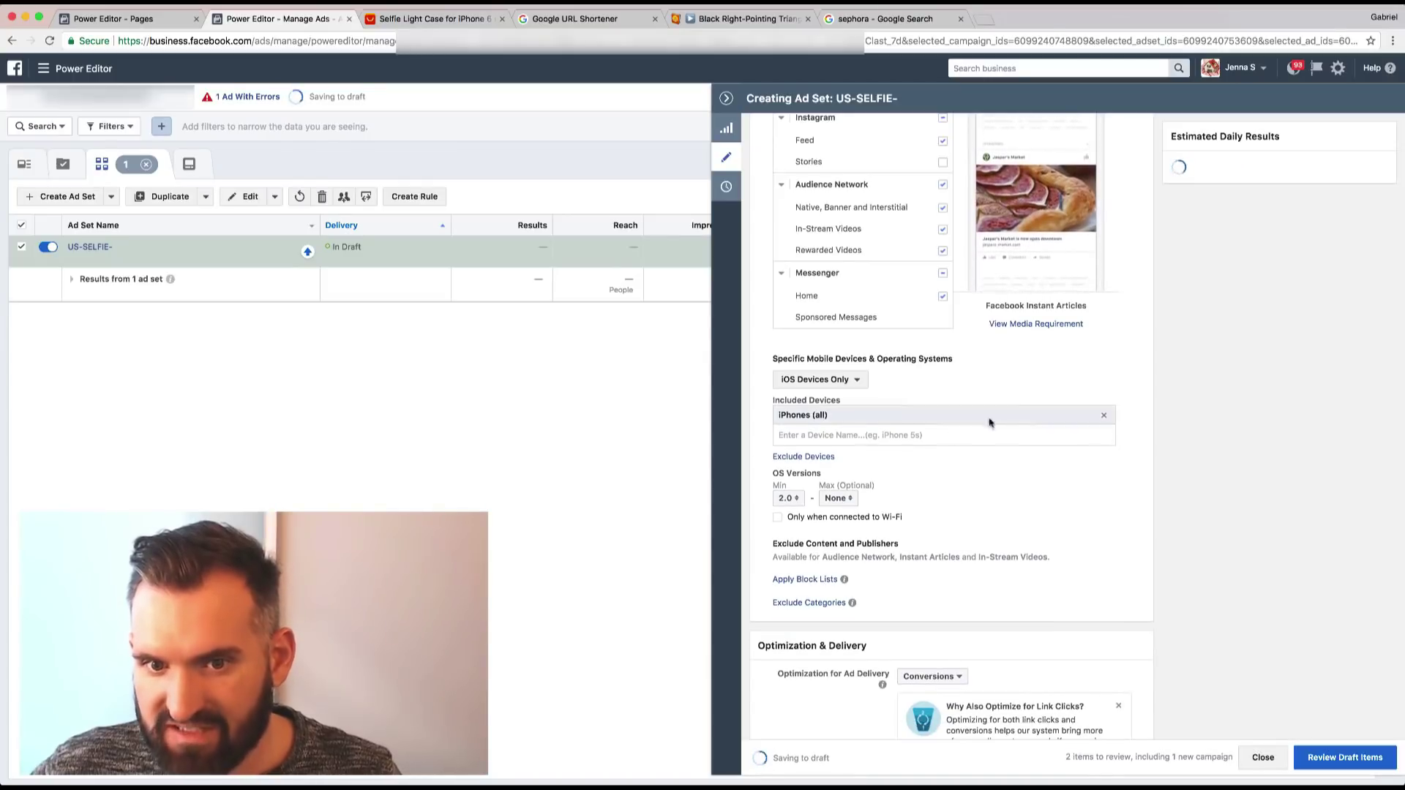
{"action": "left_click", "coordinate": [785, 498]}
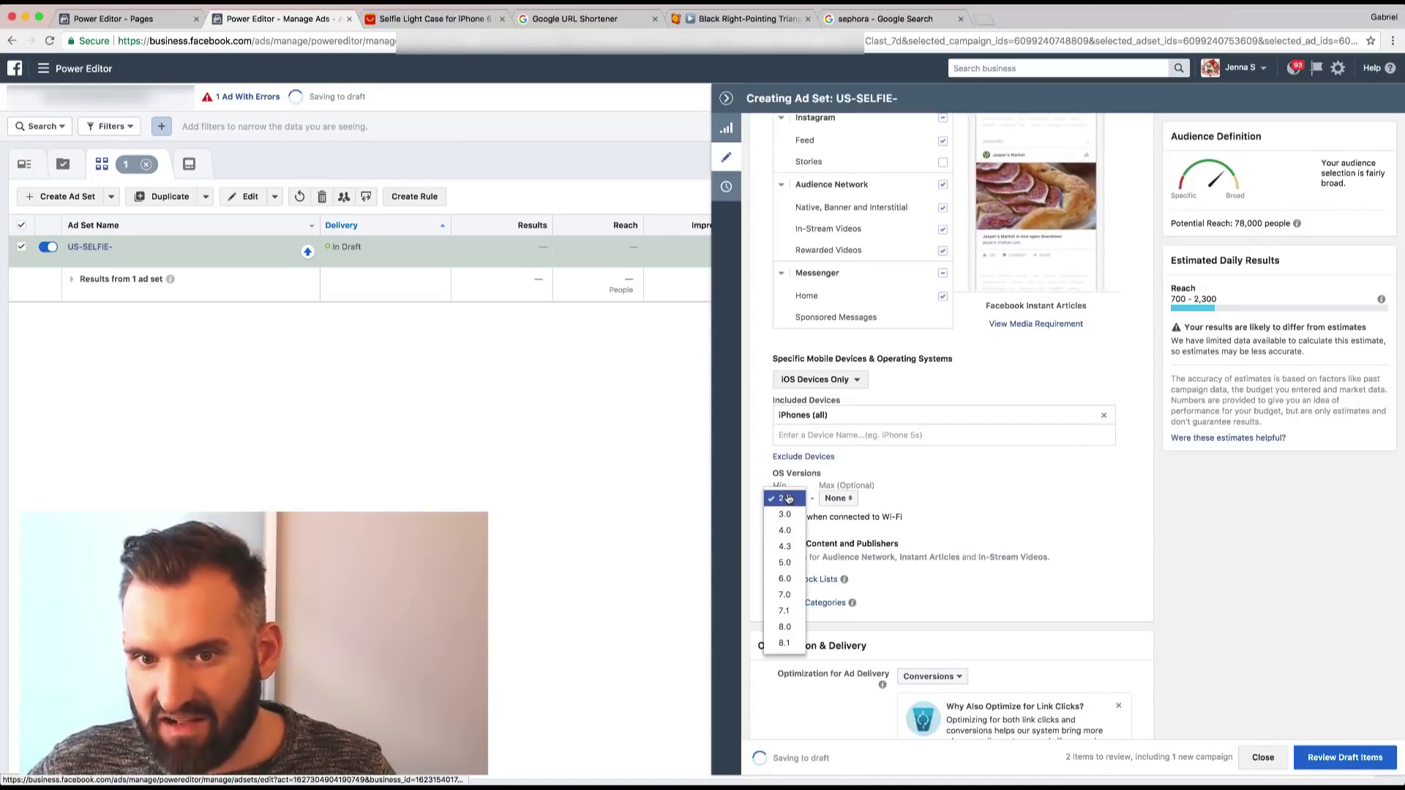
{"action": "left_click", "coordinate": [789, 569]}
Dismiss the "Why Also Optimize for Link Clicks?" tip in the Optimization & Delivery section.
{"action": "scroll", "coordinate": [1035, 549], "scroll_direction": "down", "scroll_amount": 3}
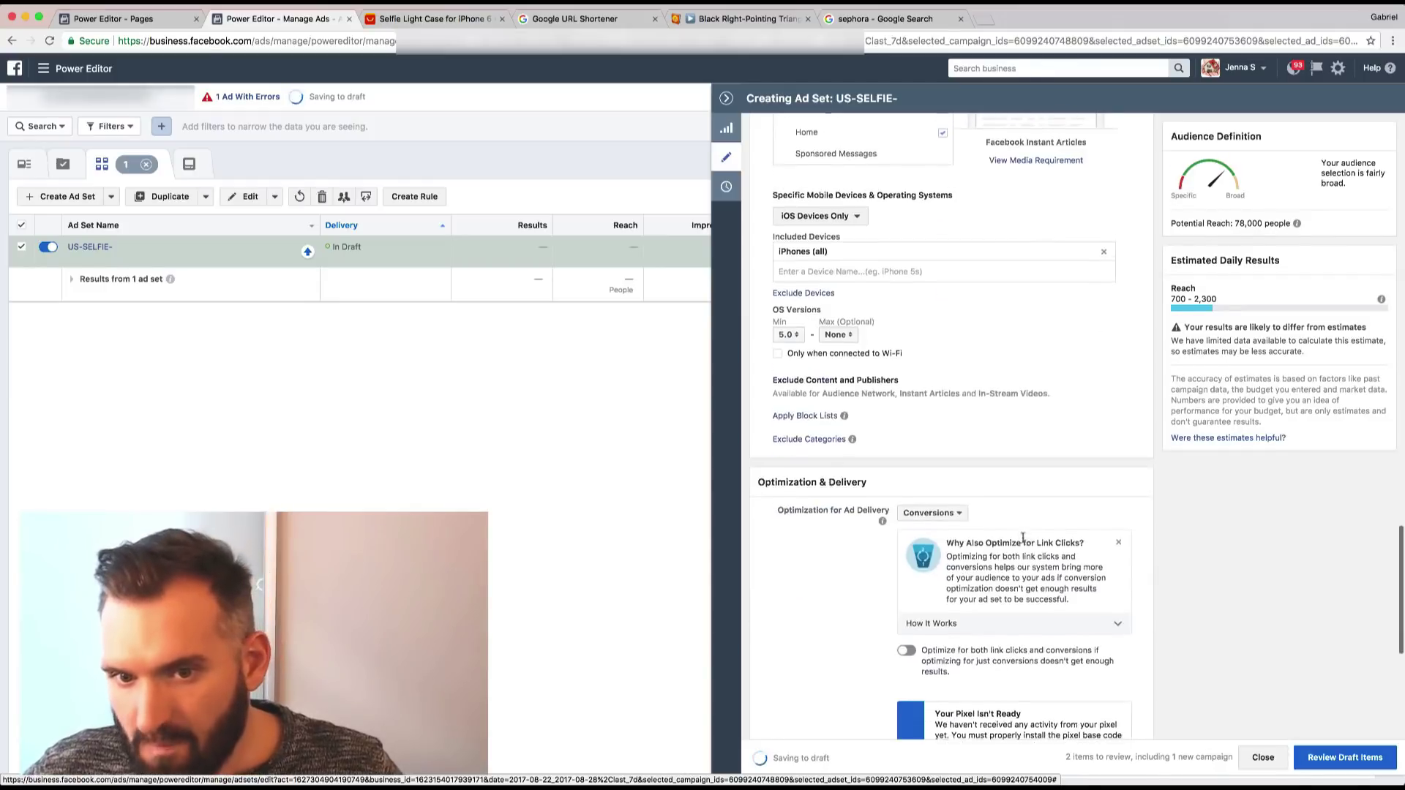
{"action": "scroll", "coordinate": [1038, 520], "scroll_direction": "down", "scroll_amount": 2}
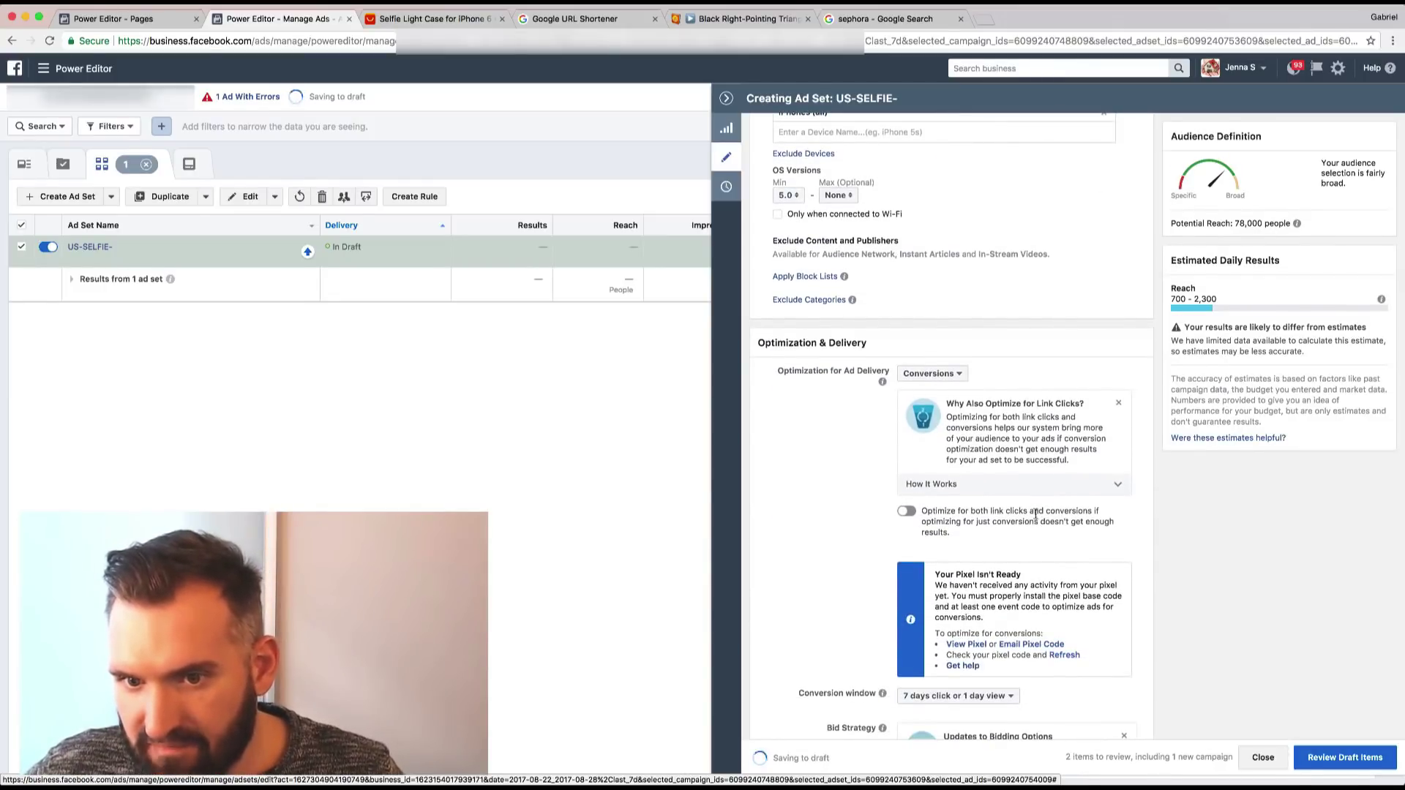
{"action": "left_click", "coordinate": [1120, 405]}
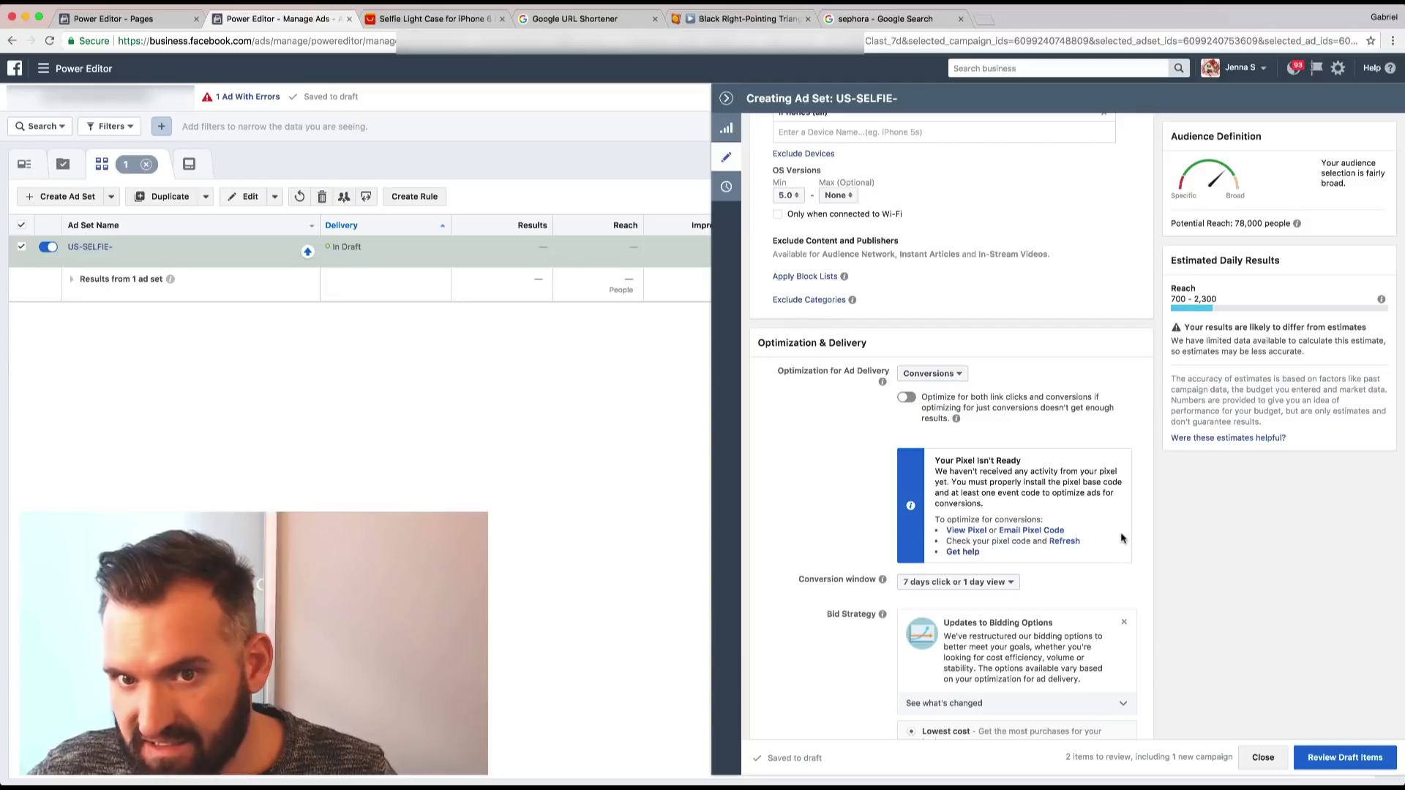
Review the ad set's detailed targeting, placements, optimization and bid strategy settings, including the lowest cost and target cost options.
{"action": "scroll", "coordinate": [1121, 539], "scroll_direction": "up", "scroll_amount": 10}
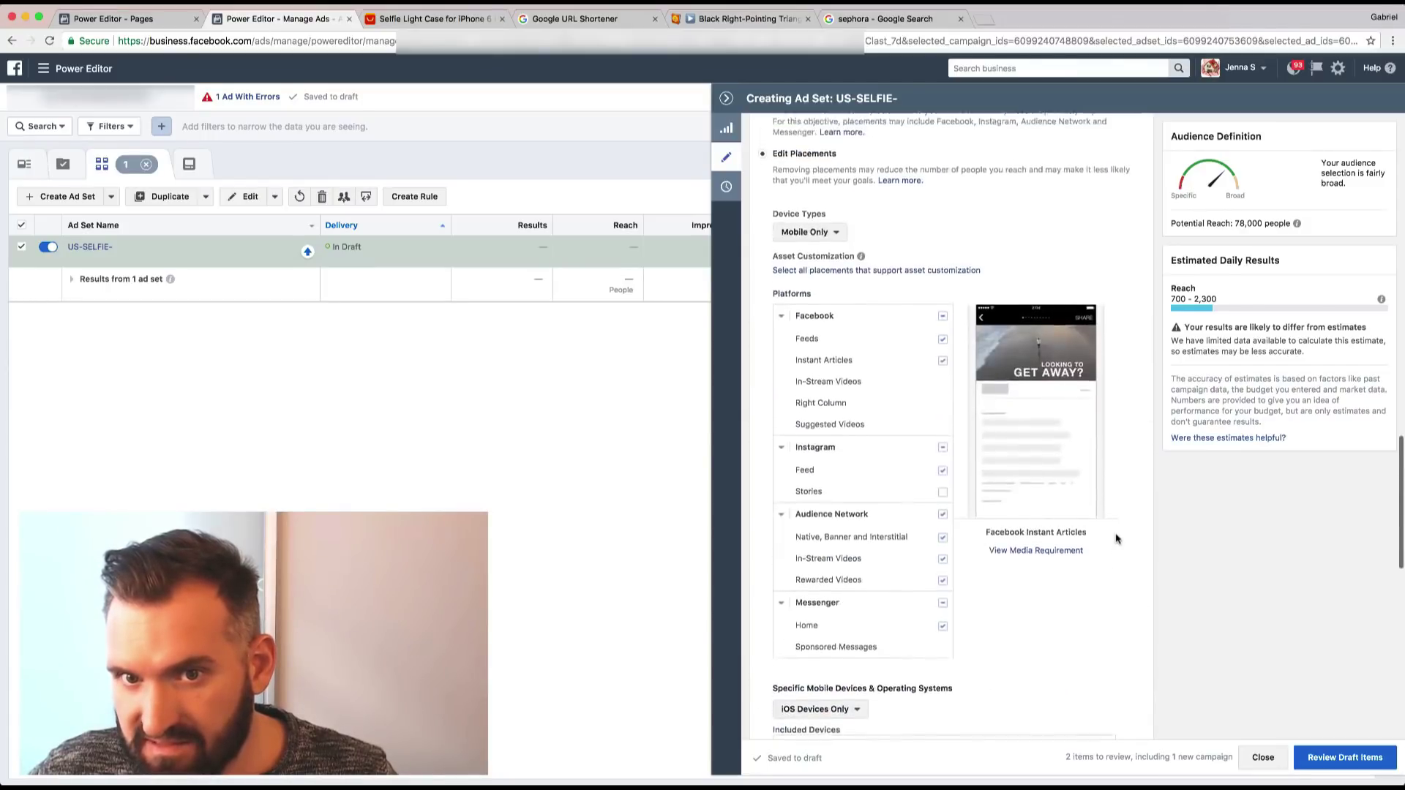
{"action": "scroll", "coordinate": [1116, 539], "scroll_direction": "up", "scroll_amount": 8}
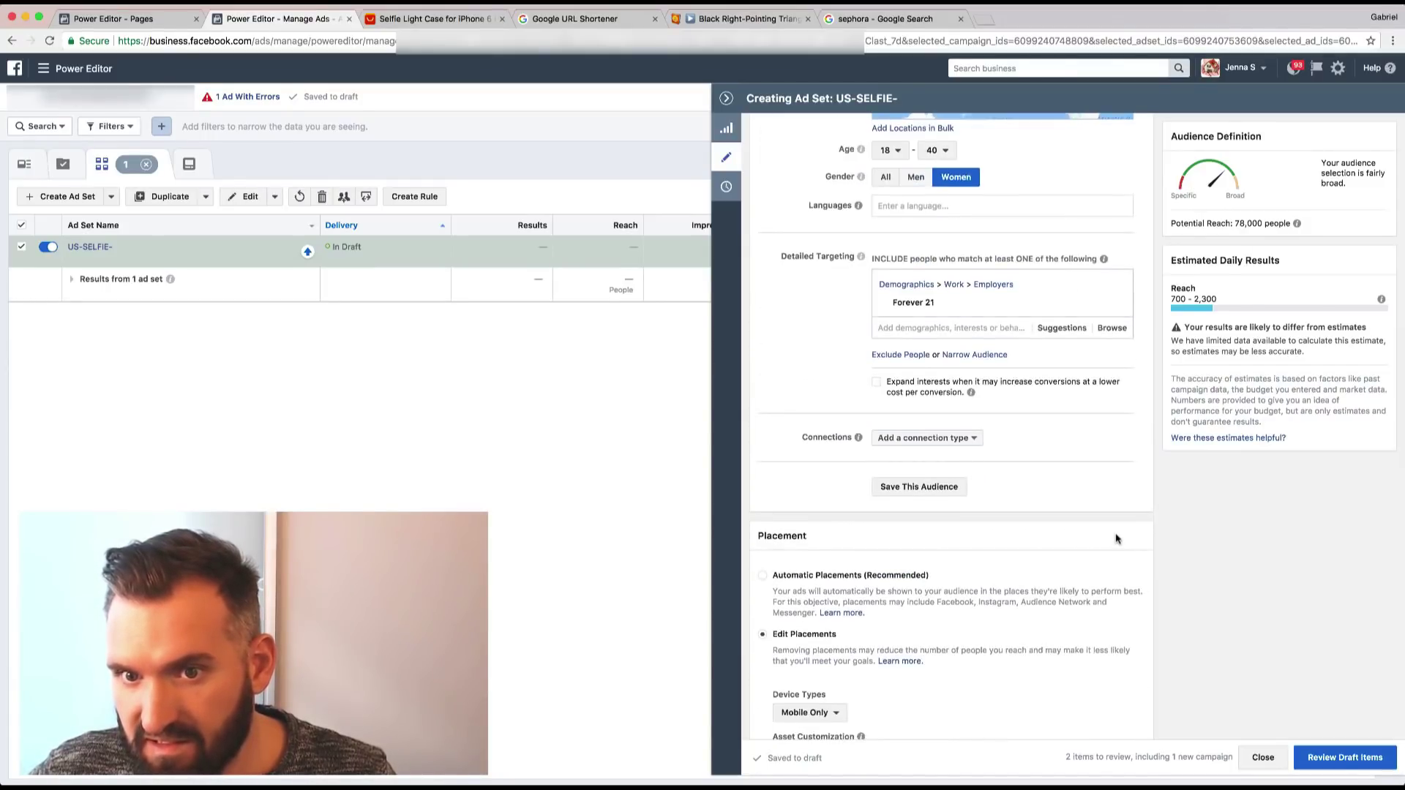
{"action": "scroll", "coordinate": [1118, 539], "scroll_direction": "down", "scroll_amount": 3}
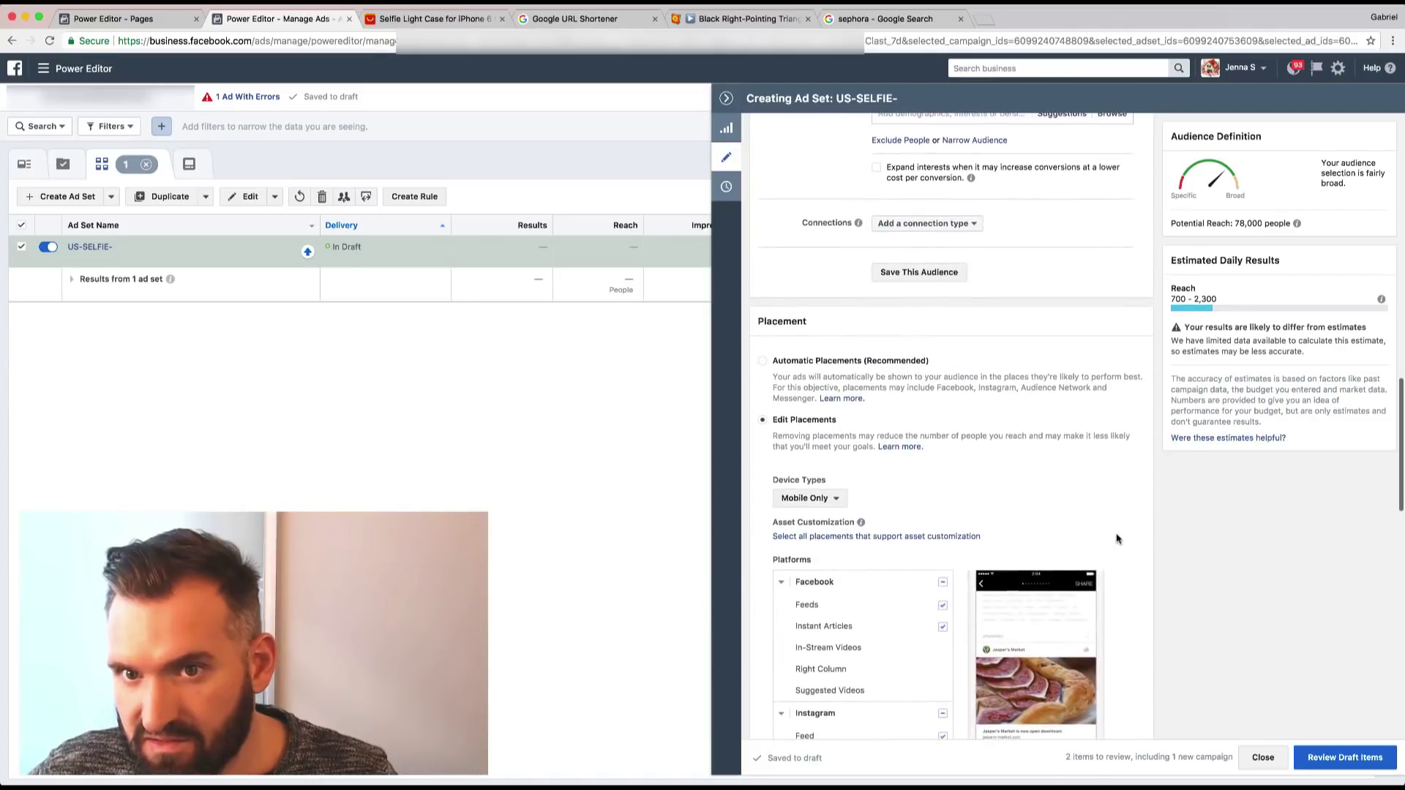
{"action": "scroll", "coordinate": [910, 216], "scroll_direction": "up", "scroll_amount": 1}
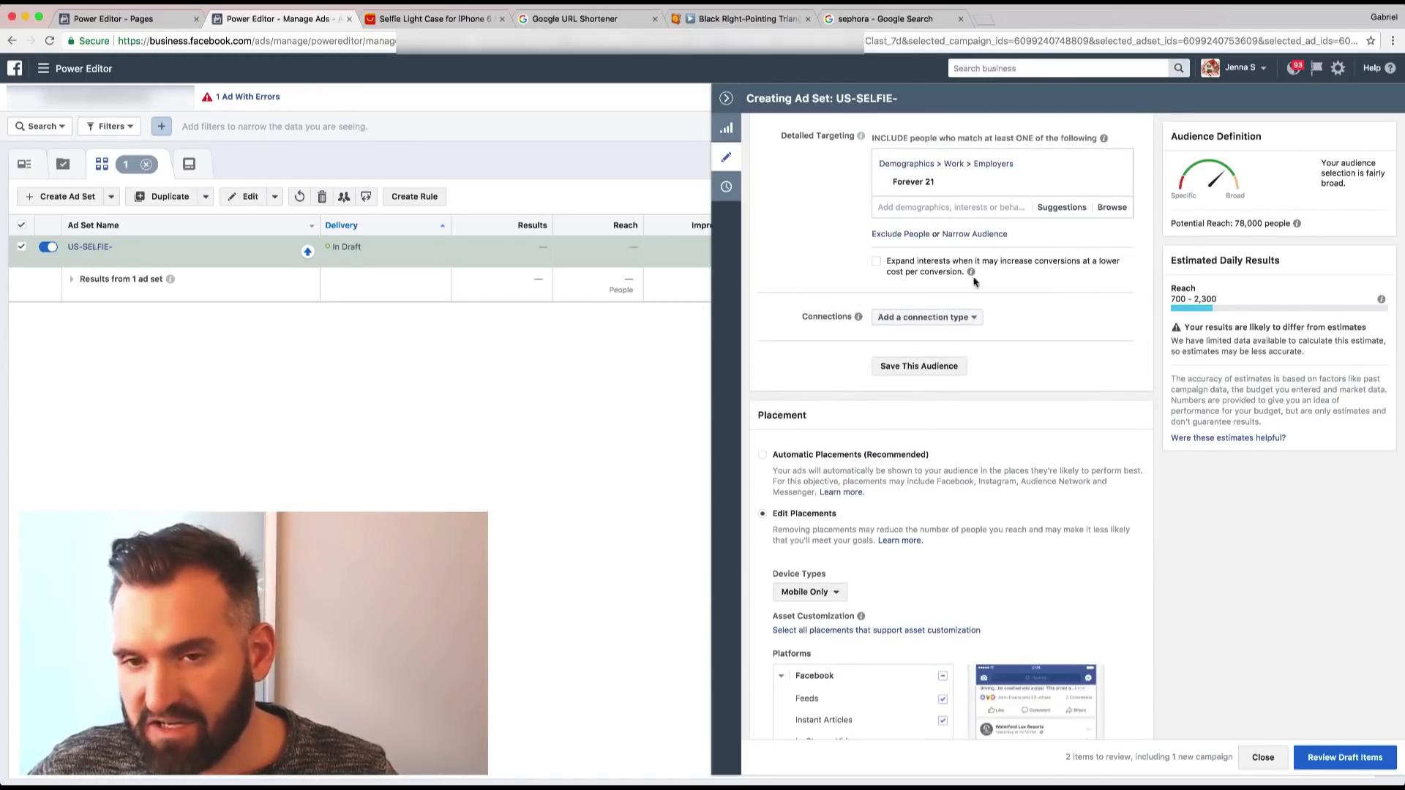
{"action": "scroll", "coordinate": [1083, 300], "scroll_direction": "down", "scroll_amount": 8}
{"action": "scroll", "coordinate": [1134, 399], "scroll_direction": "down", "scroll_amount": 5}
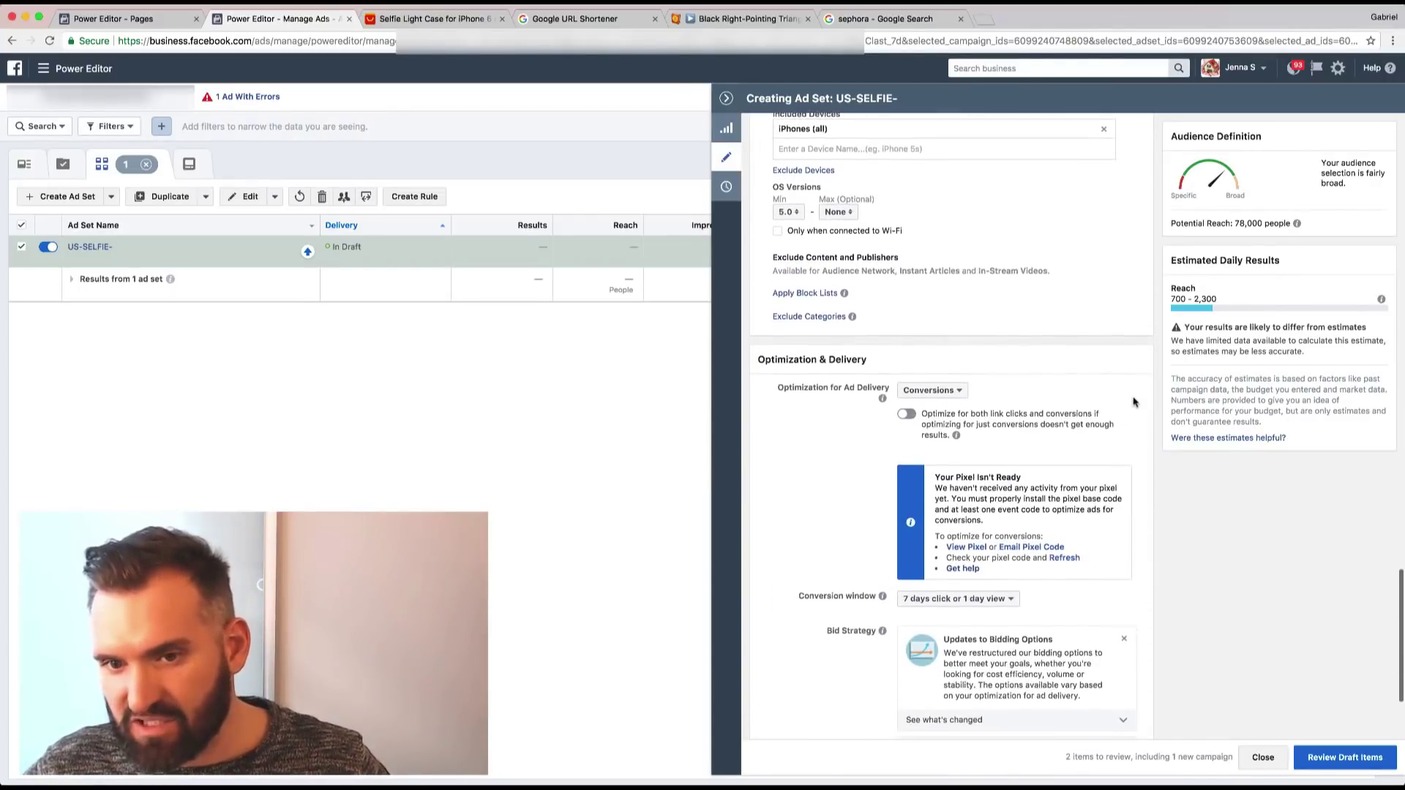
{"action": "scroll", "coordinate": [1134, 403], "scroll_direction": "down", "scroll_amount": 2}
{"action": "scroll", "coordinate": [1134, 405], "scroll_direction": "down", "scroll_amount": 1}
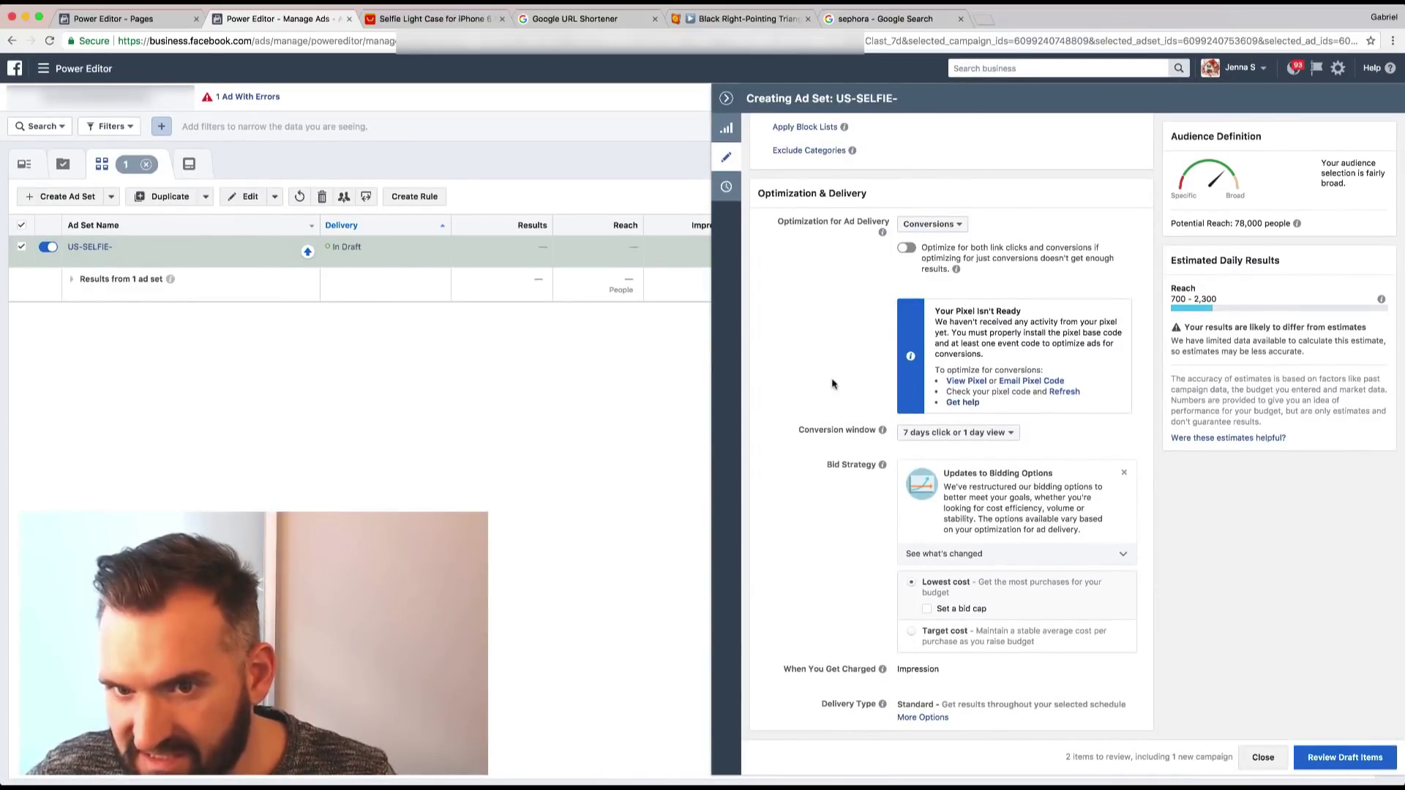
{"action": "mouse_move", "coordinate": [885, 233]}
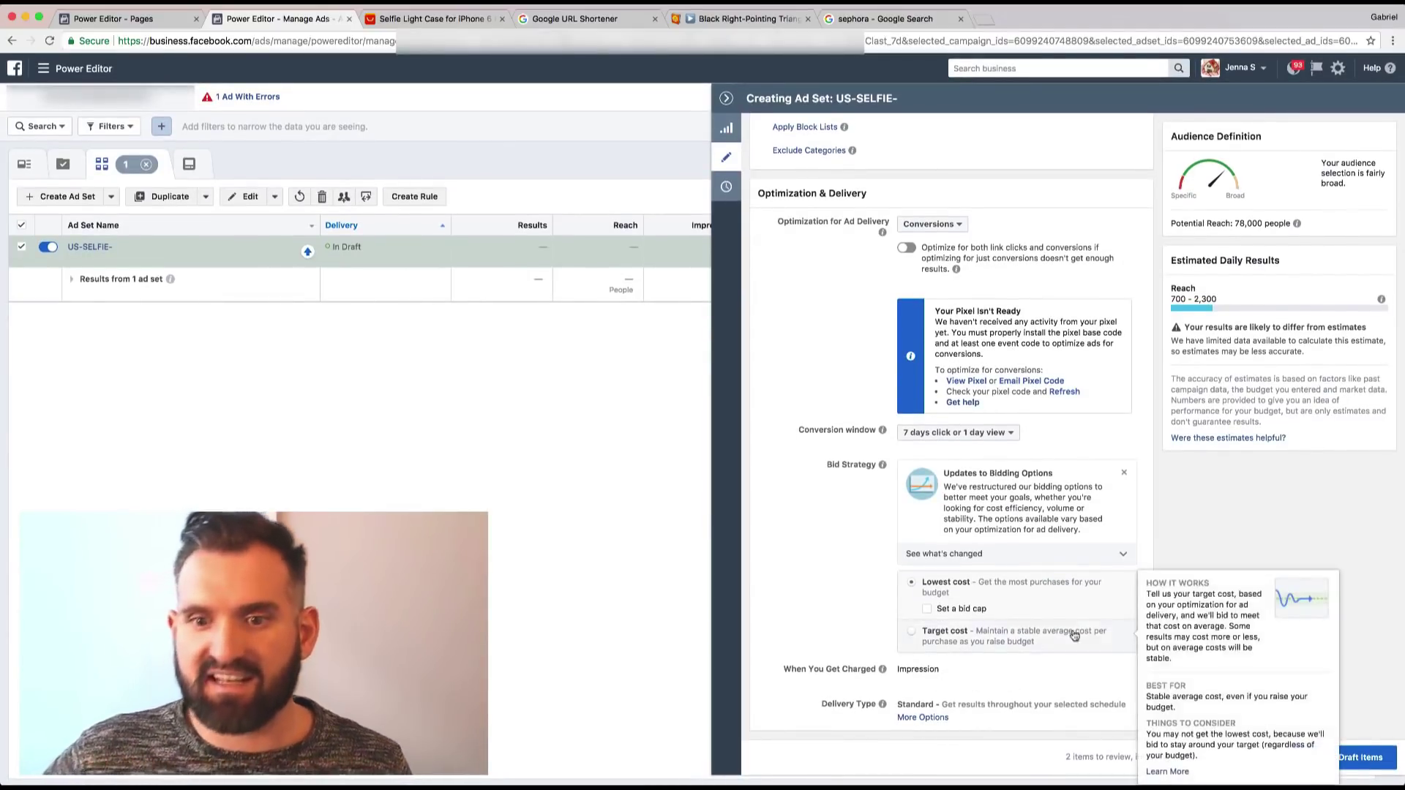
Open the ad ad1 for editing and choose The Sand Box as its Facebook Page.
{"action": "left_click", "coordinate": [188, 165]}
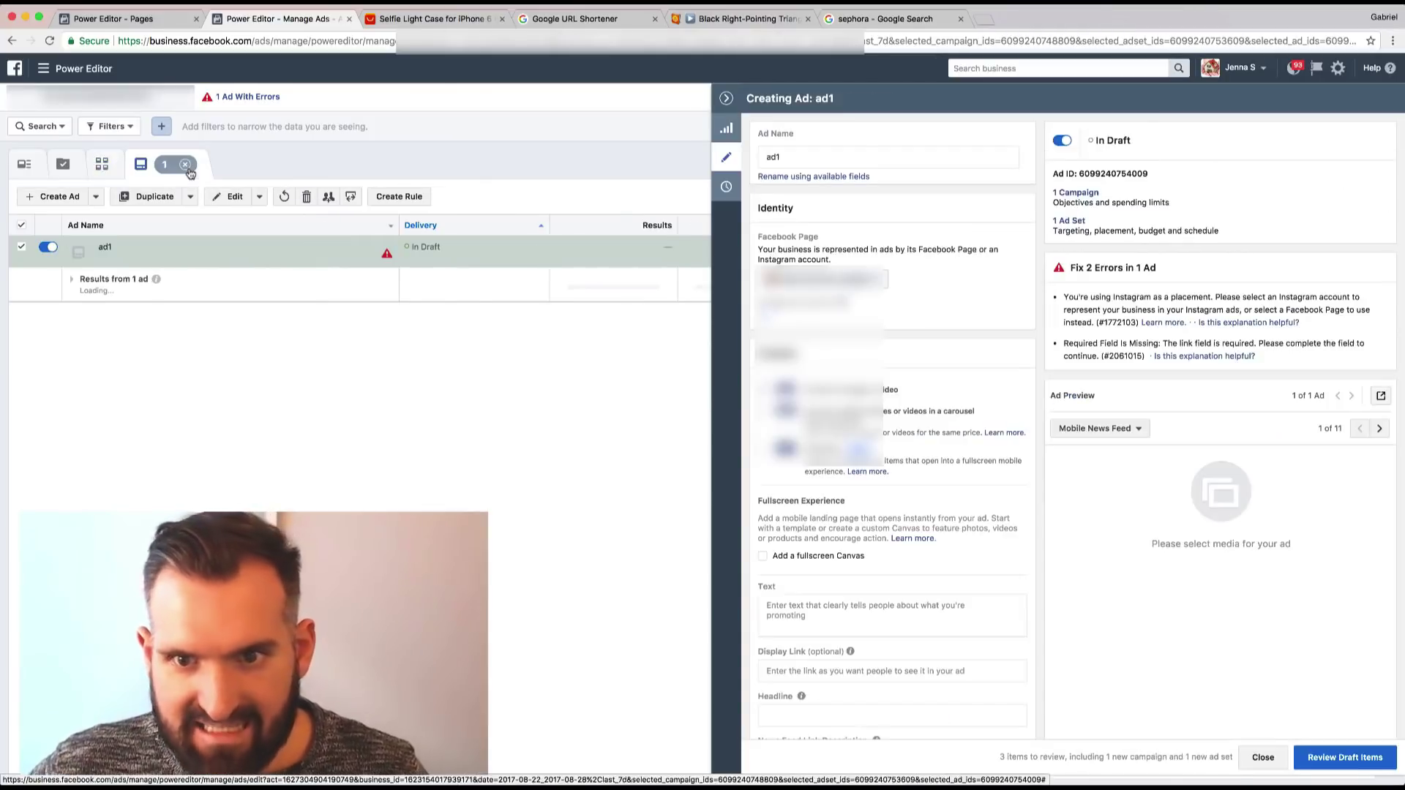
{"action": "left_click", "coordinate": [824, 279]}
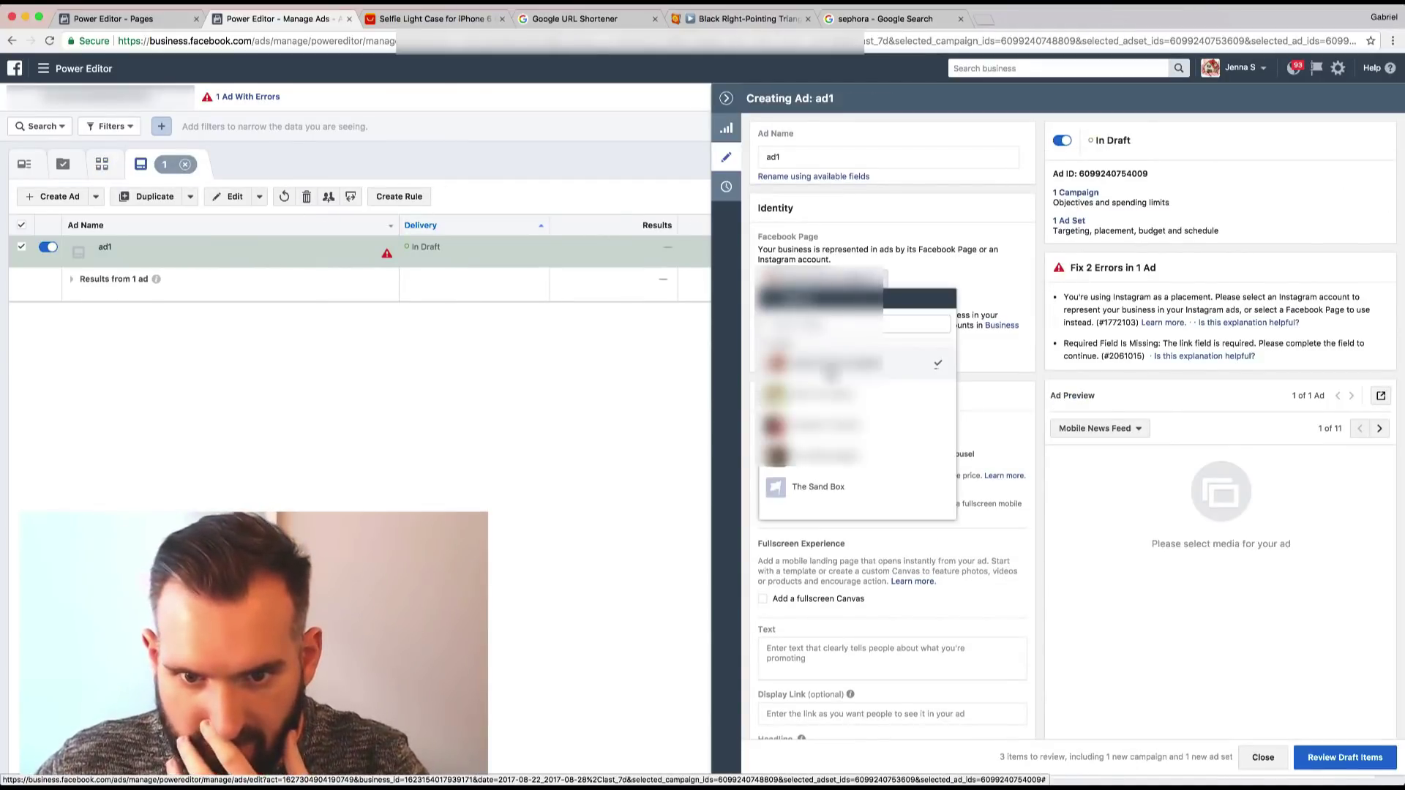
{"action": "left_click", "coordinate": [826, 489]}
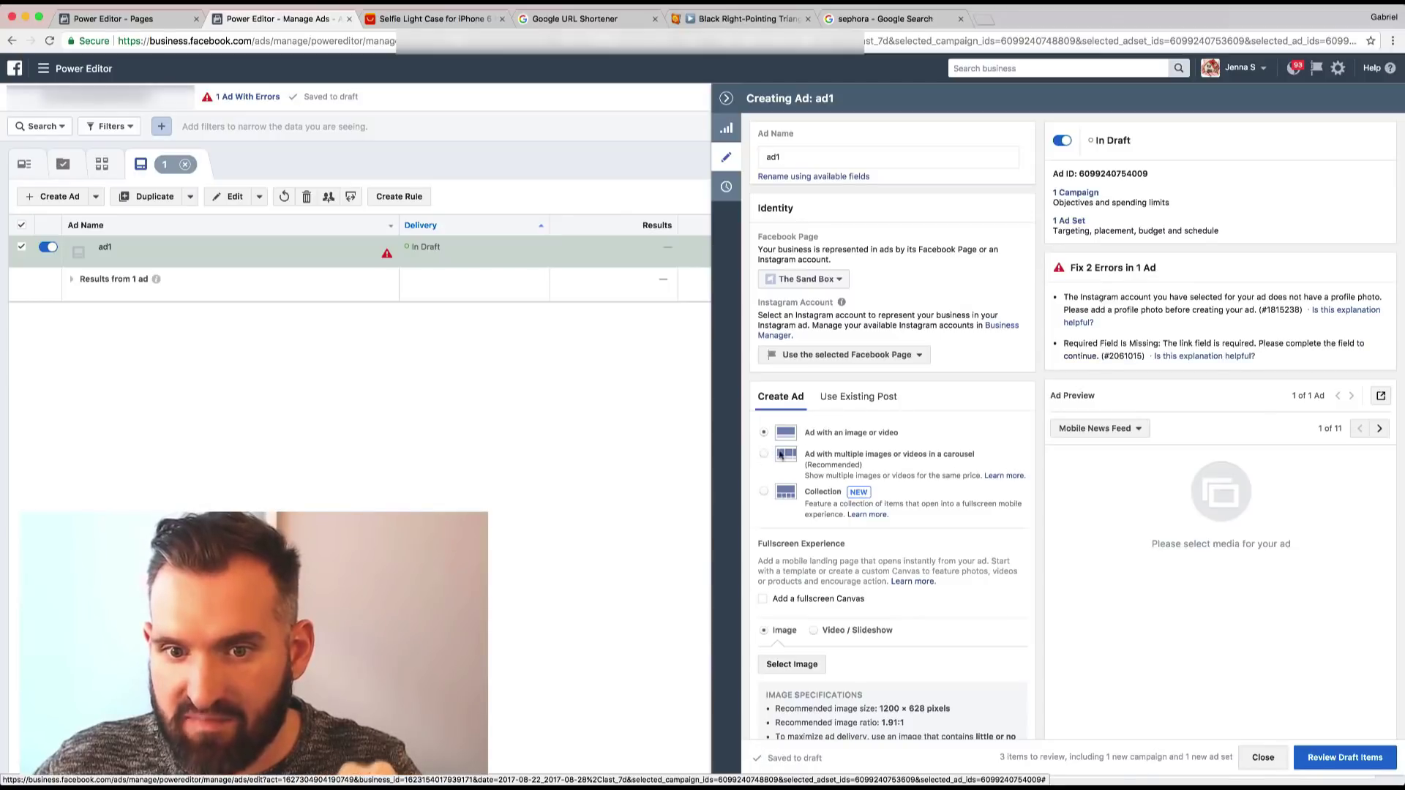
Add the first image from the image library to ad1 and open that image for cropping.
{"action": "scroll", "coordinate": [806, 412], "scroll_direction": "down", "scroll_amount": 5}
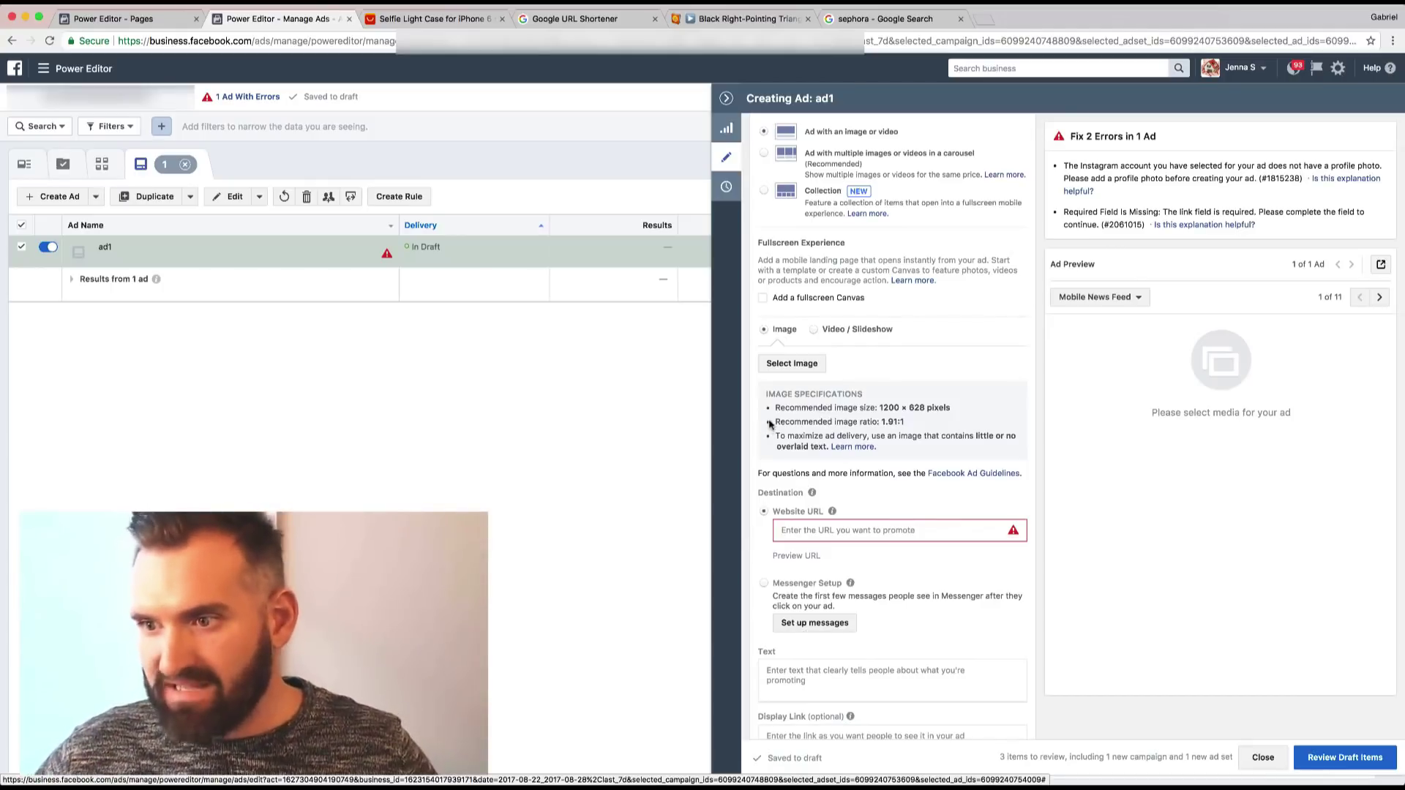
{"action": "left_click", "coordinate": [779, 364]}
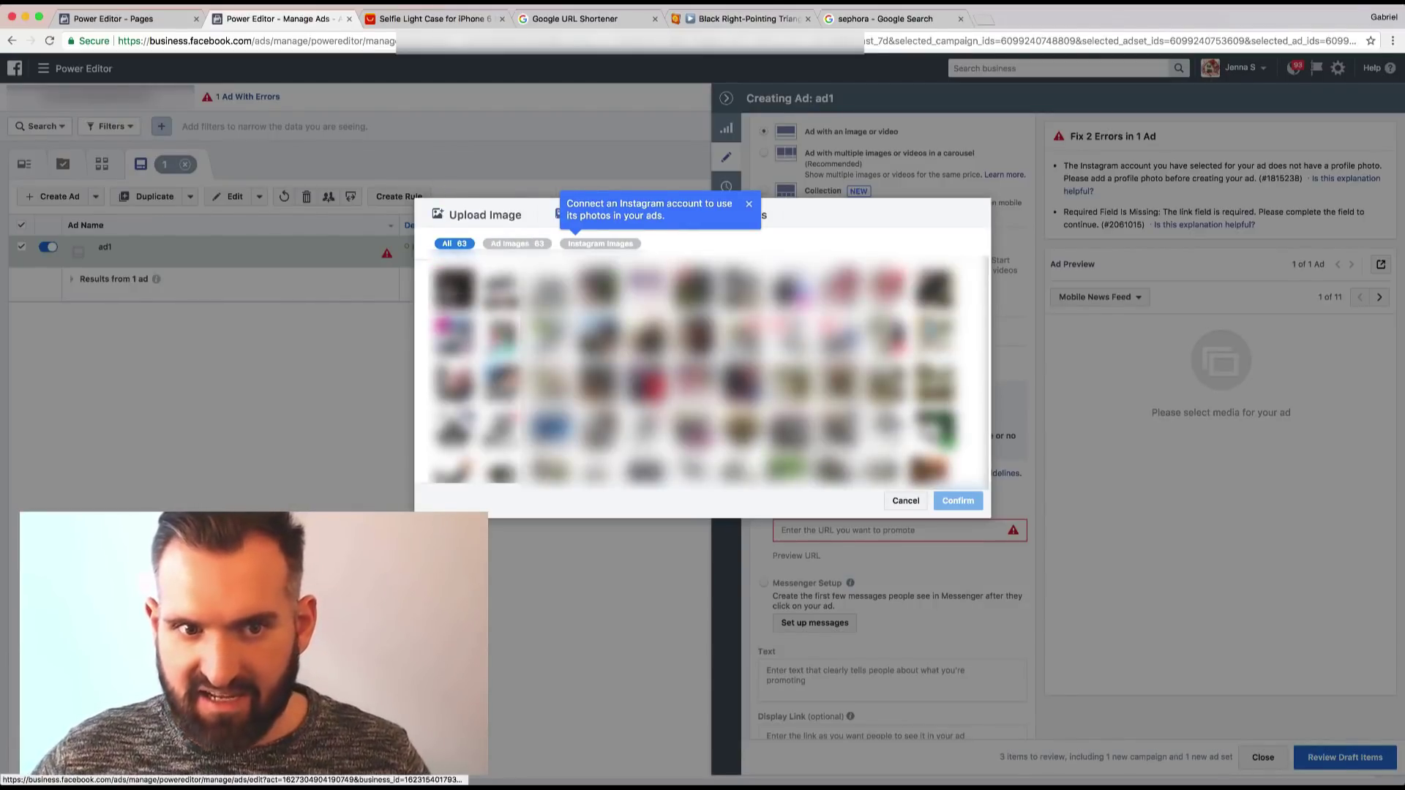
{"action": "left_click", "coordinate": [454, 290]}
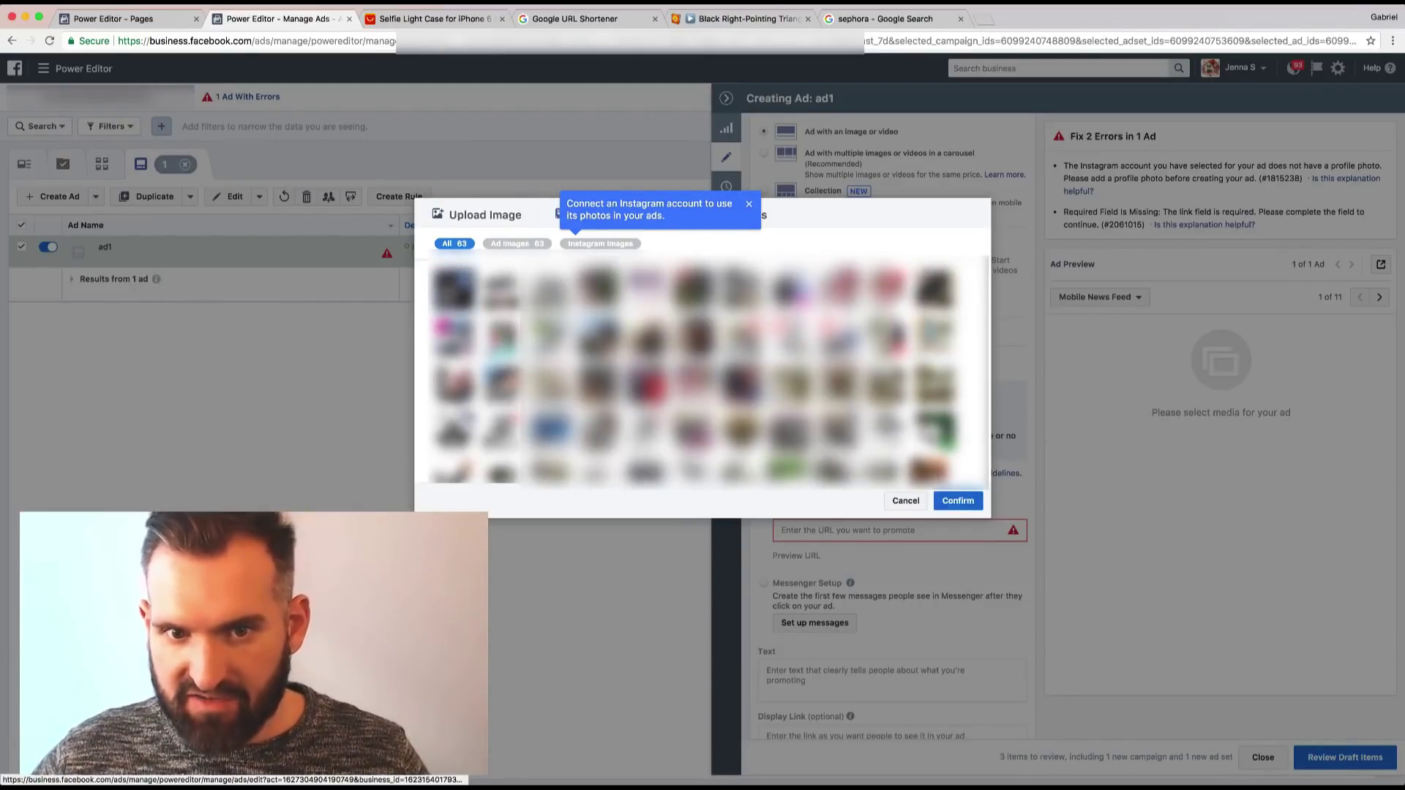
{"action": "left_click", "coordinate": [958, 501]}
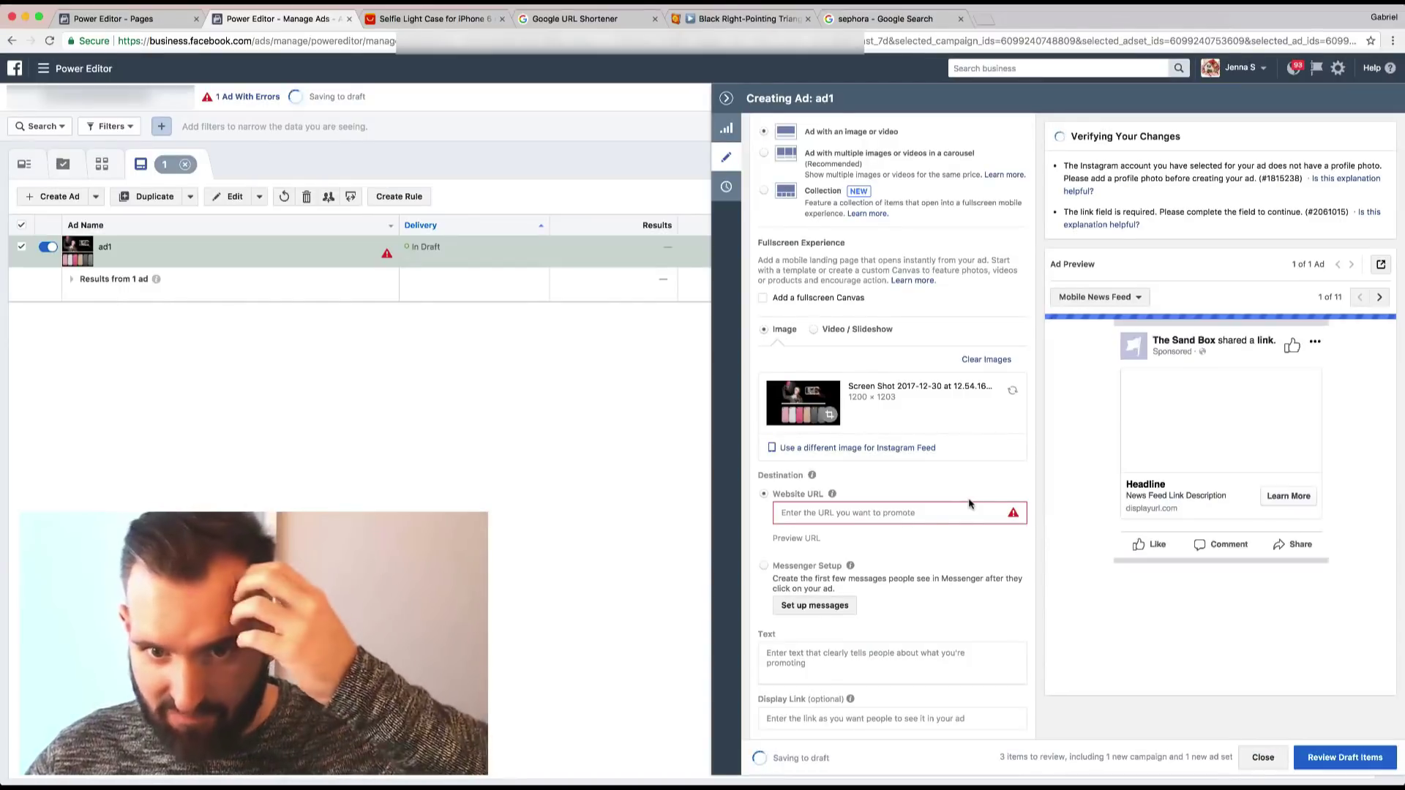
{"action": "left_click", "coordinate": [829, 415]}
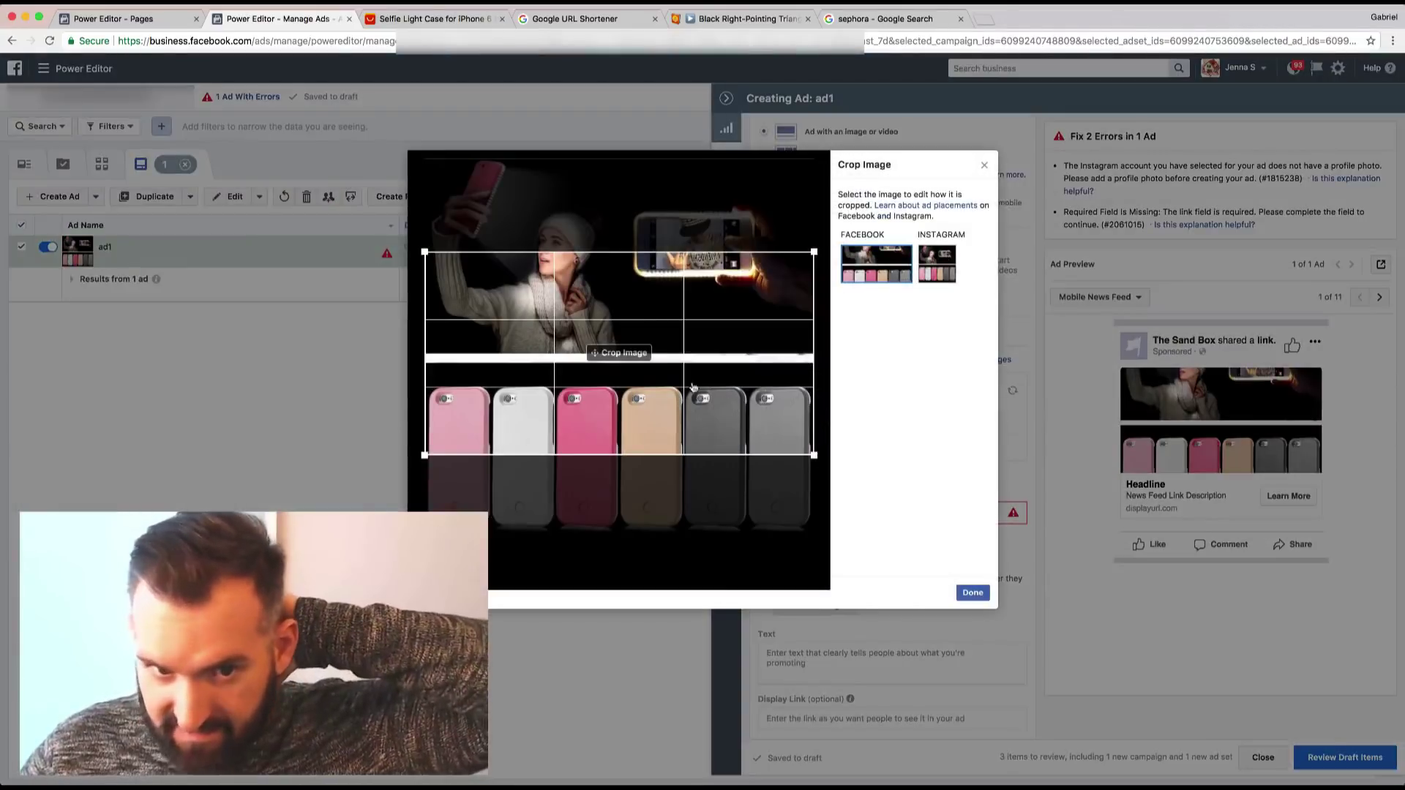
{"action": "left_click_drag", "start_coordinate": [665, 358], "coordinate": [642, 225]}
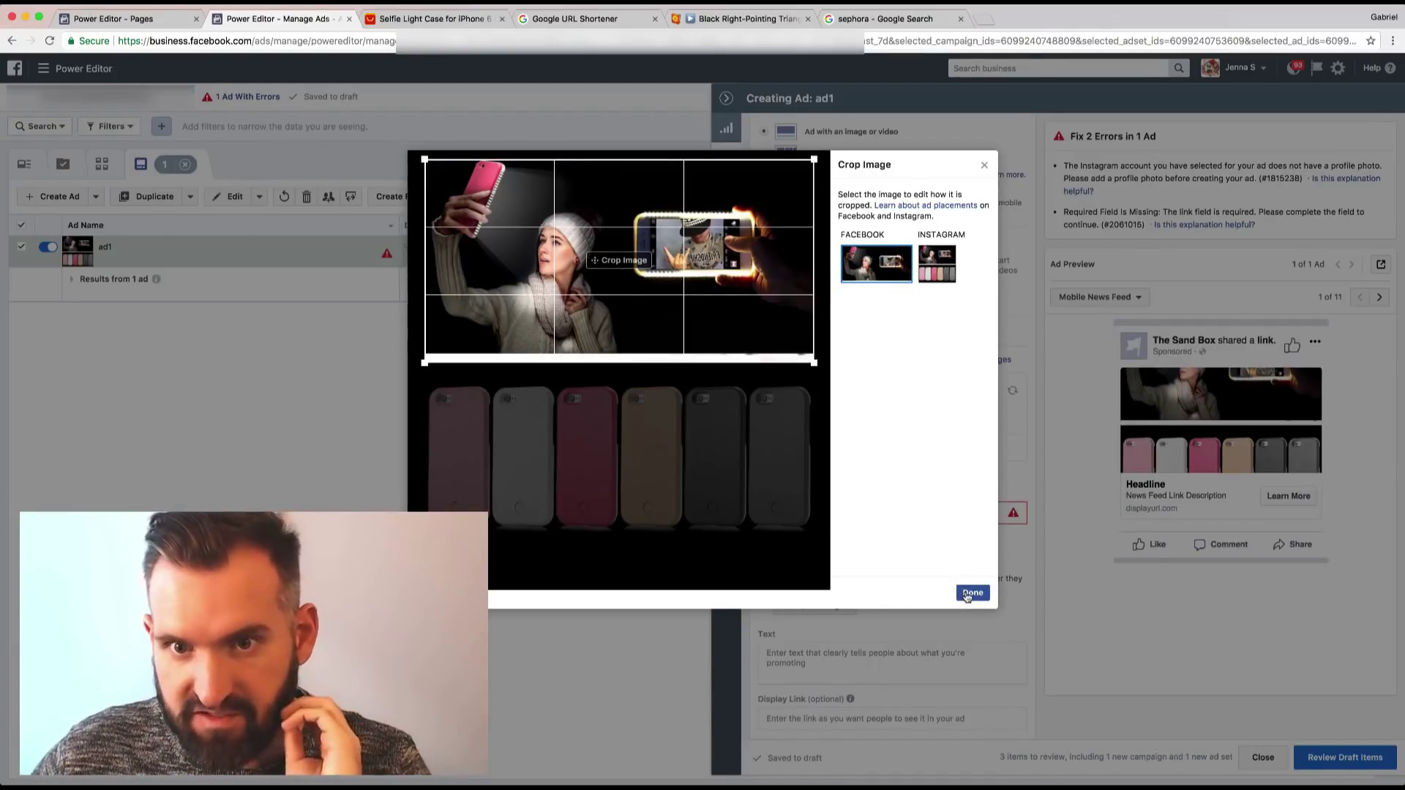
{"action": "left_click", "coordinate": [967, 594]}
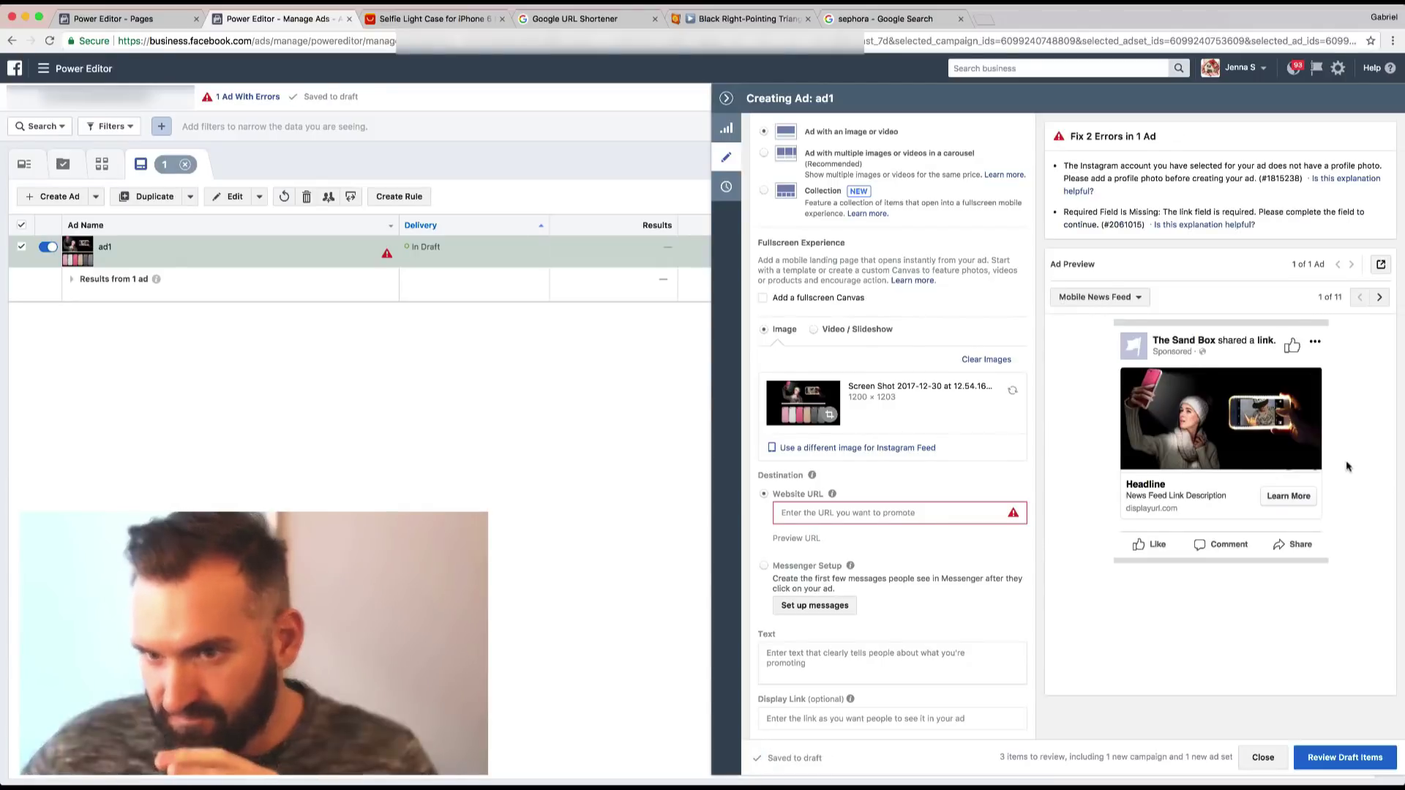
{"action": "left_click", "coordinate": [860, 513]}
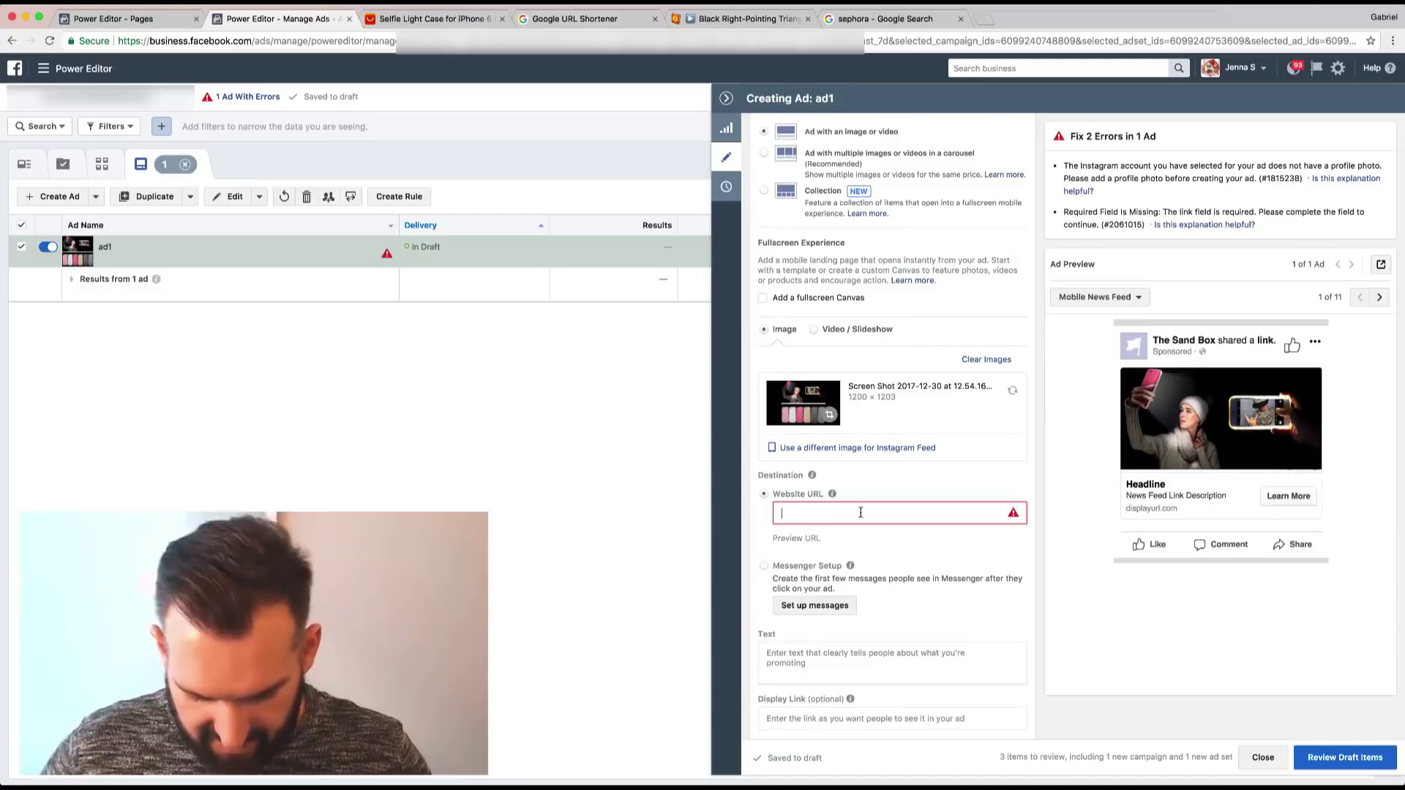
{"action": "type", "text": "www.hotselfiecase.com"}
Copy the ad copy from "Tired of dark selfies?" through the first BUY NOW link in the Untitled text document into ad1's Text field.
{"action": "scroll", "coordinate": [842, 513], "scroll_direction": "down", "scroll_amount": 3}
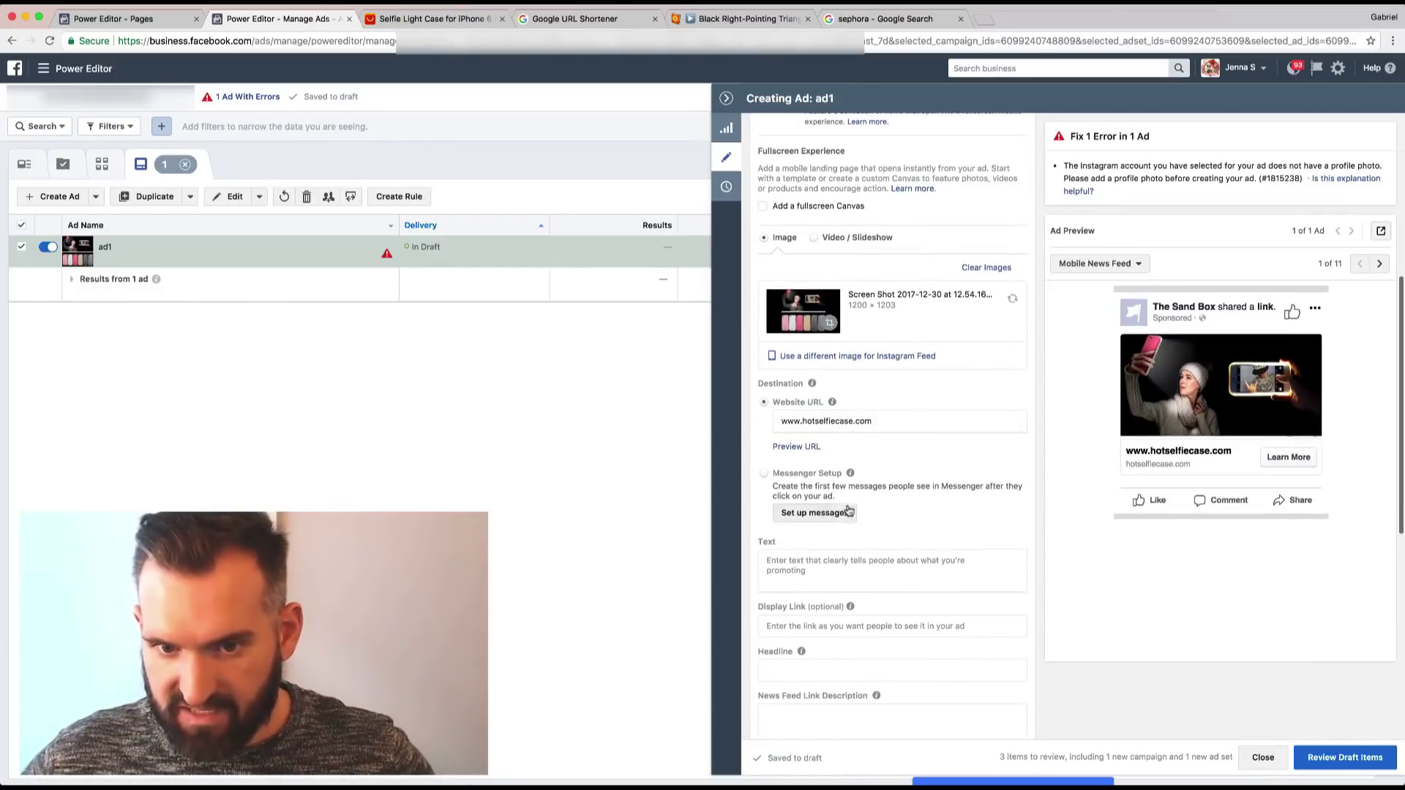
{"action": "left_click", "coordinate": [833, 565]}
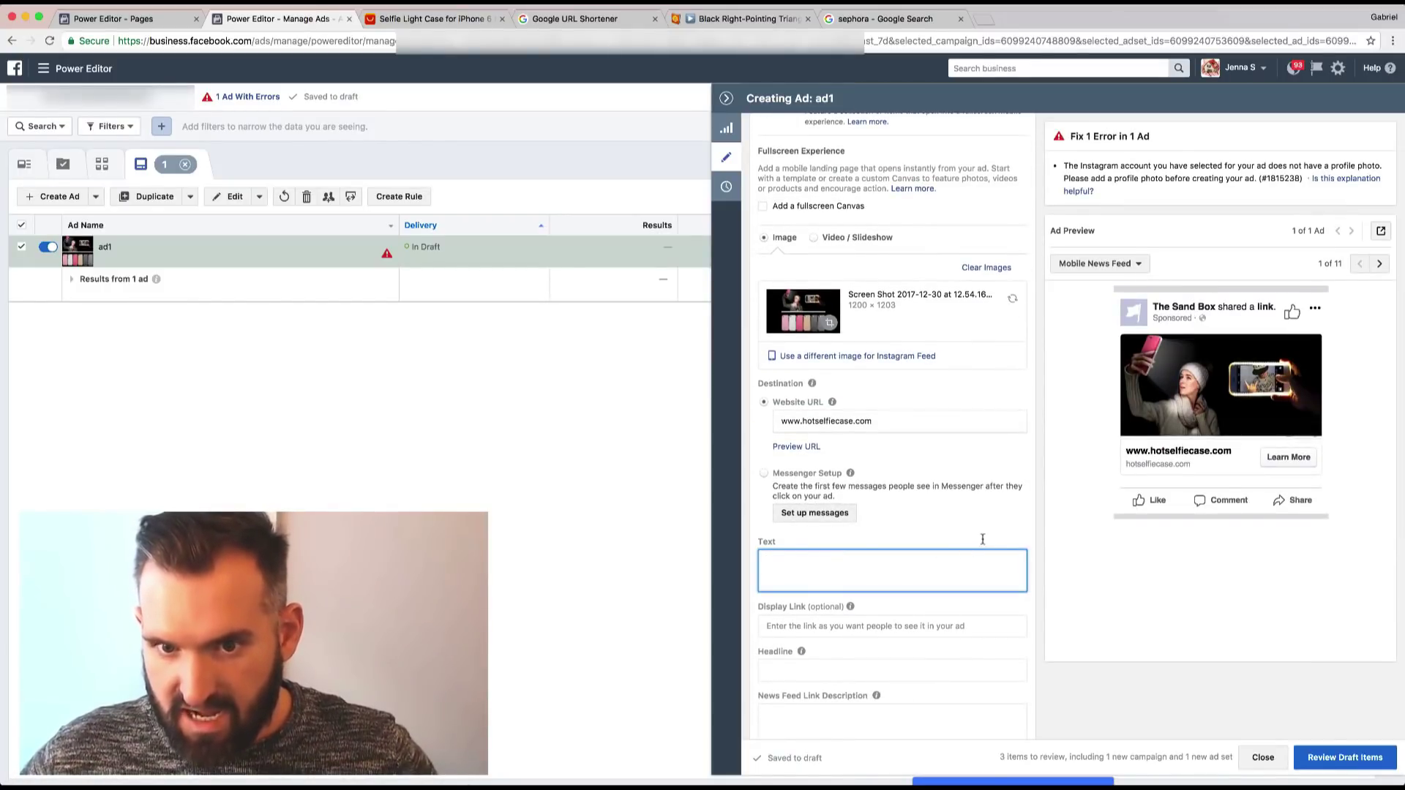
{"action": "scroll", "coordinate": [977, 527], "scroll_direction": "down", "scroll_amount": 2}
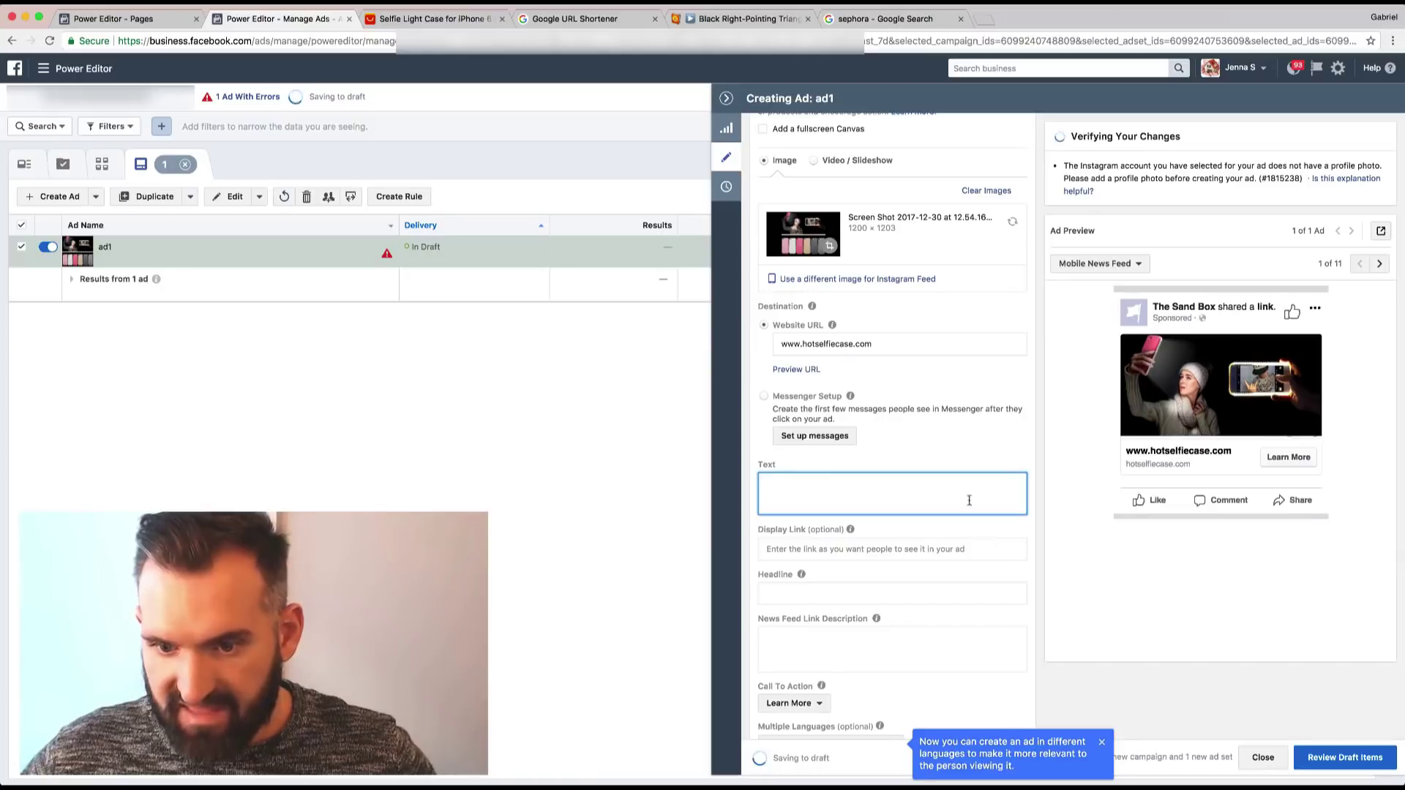
{"action": "key", "text": "super+Tab"}
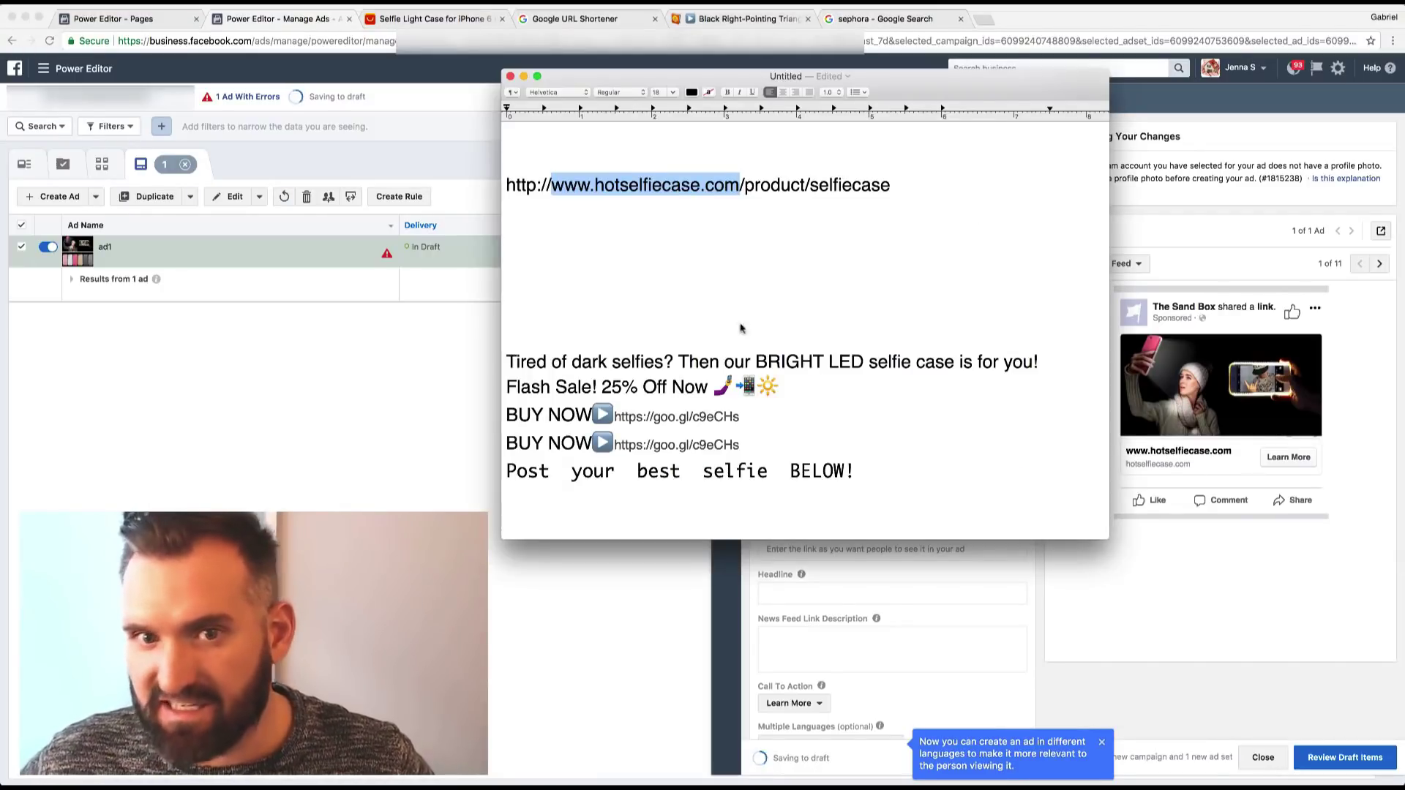
{"action": "left_click", "coordinate": [739, 307]}
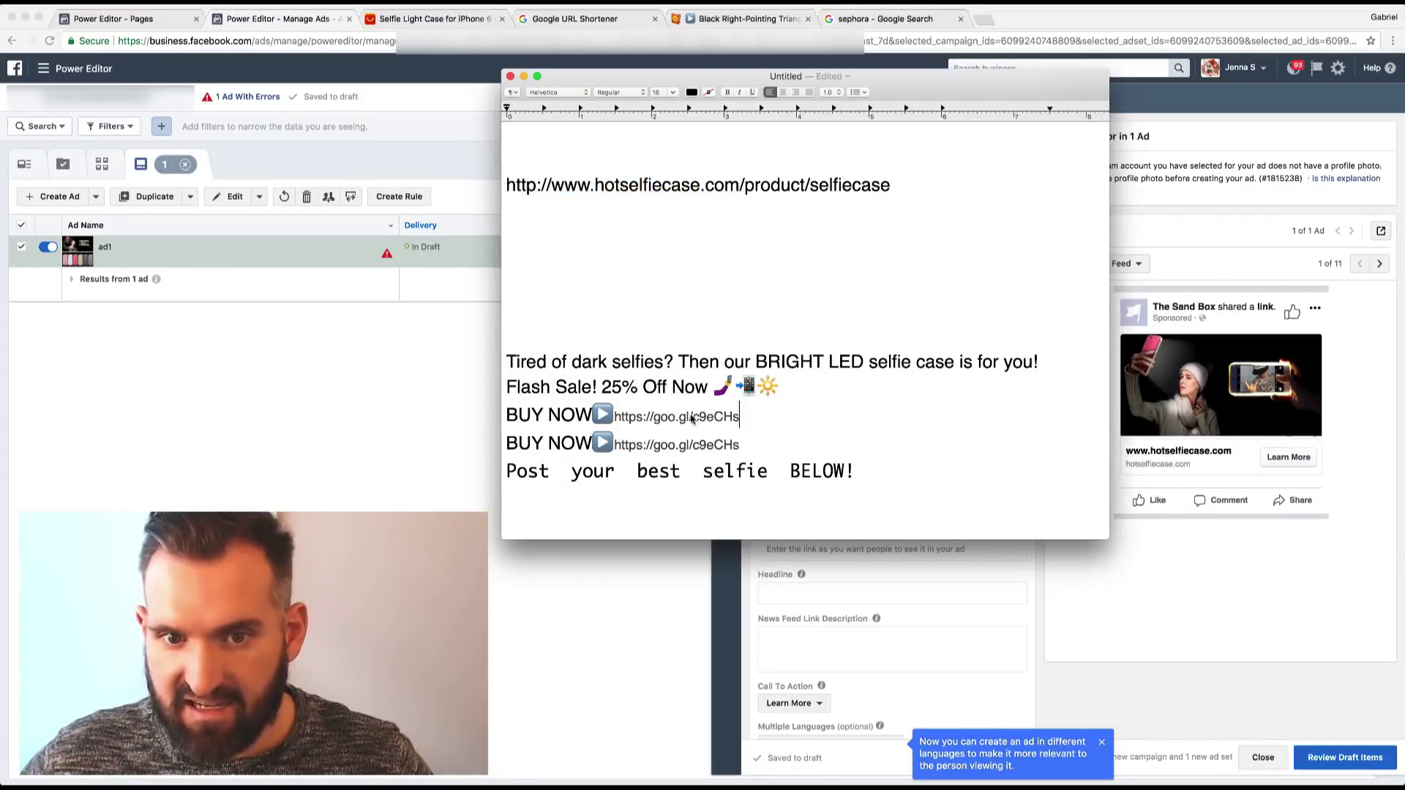
{"action": "left_click_drag", "start_coordinate": [740, 419], "coordinate": [506, 362]}
{"action": "key", "text": "super+c"}
{"action": "key", "text": "super+Tab"}
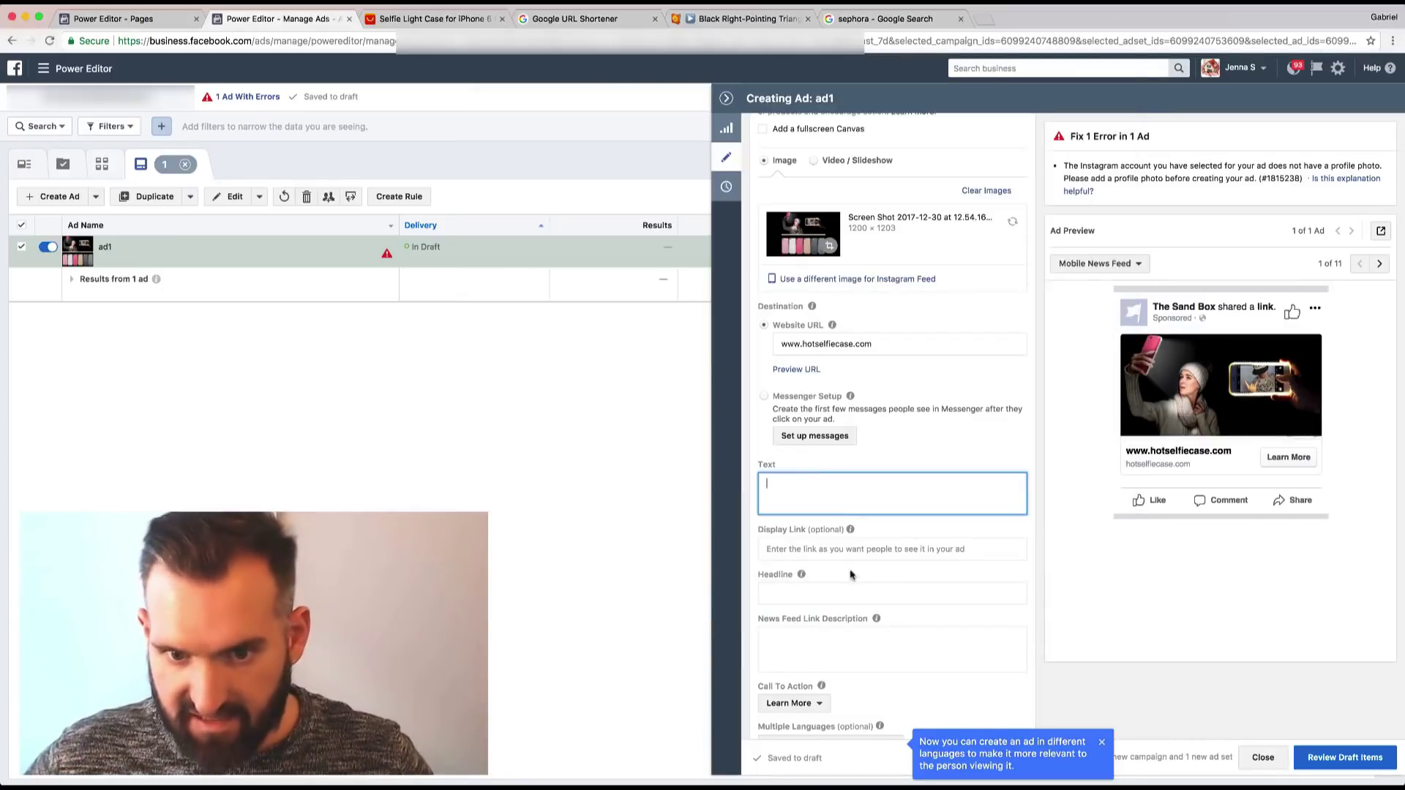
{"action": "key", "text": "super+v"}
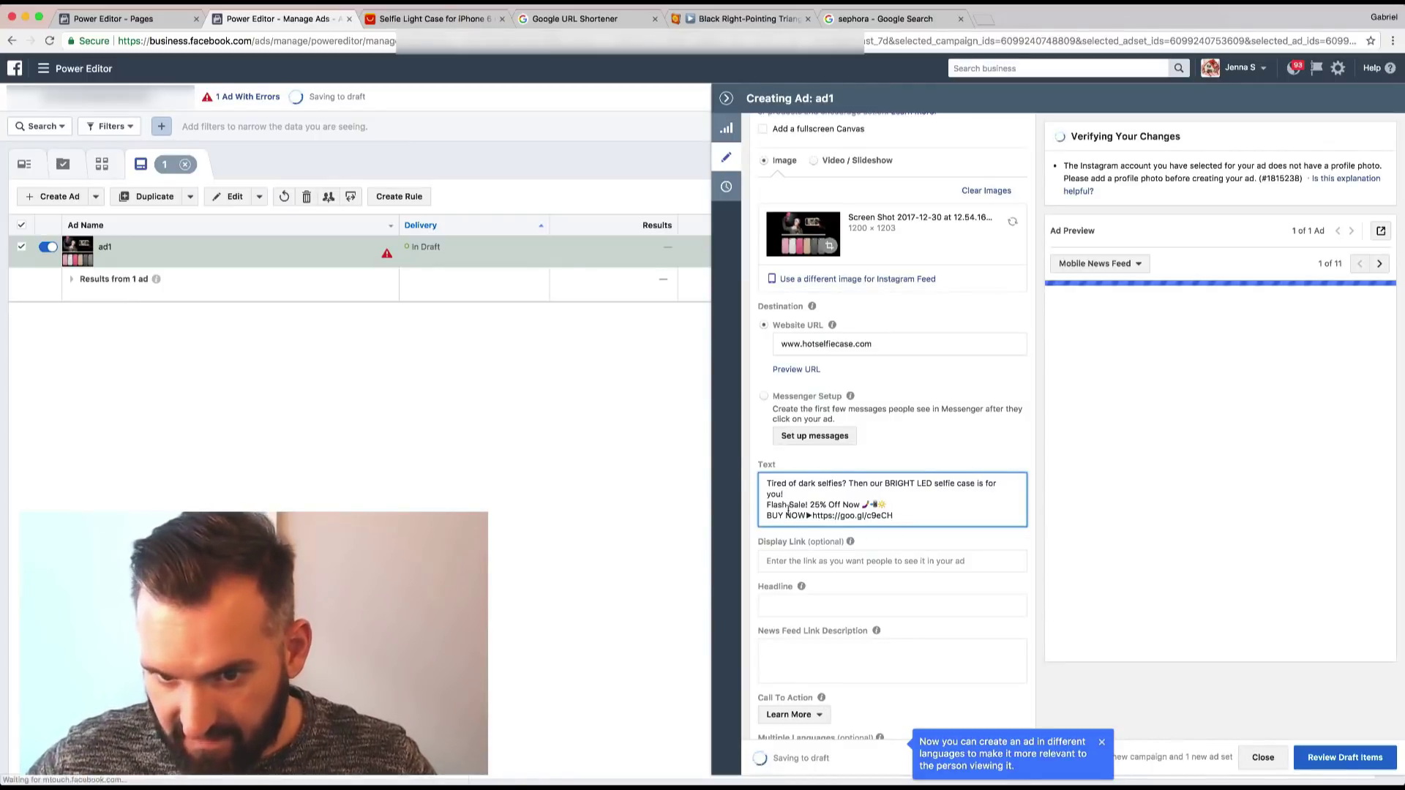
Tidy the ad text by removing its line breaks, adding a space before the goo.gl link and cutting the three emojis.
{"action": "left_click", "coordinate": [767, 505]}
{"action": "key", "text": "BackSpace"}
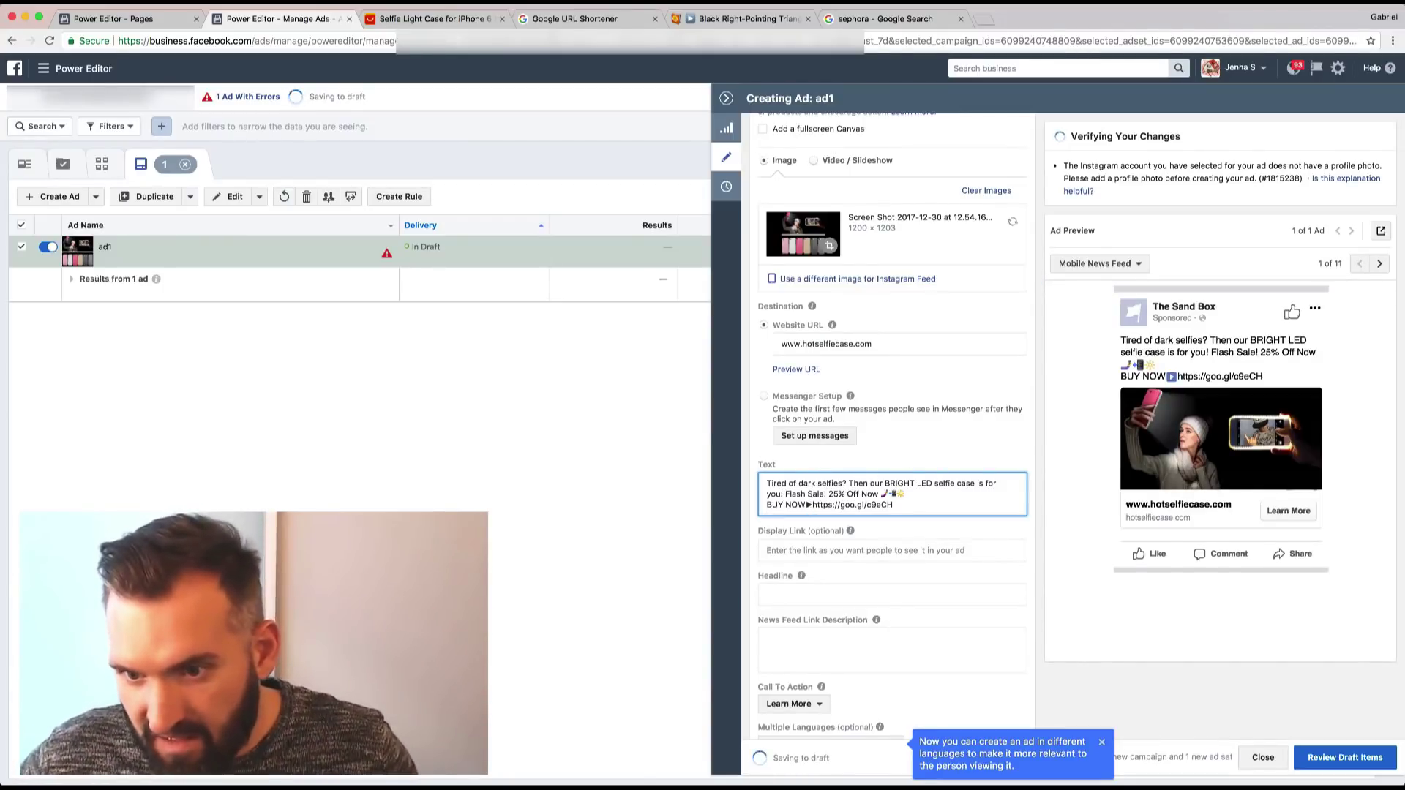
{"action": "left_click", "coordinate": [812, 505]}
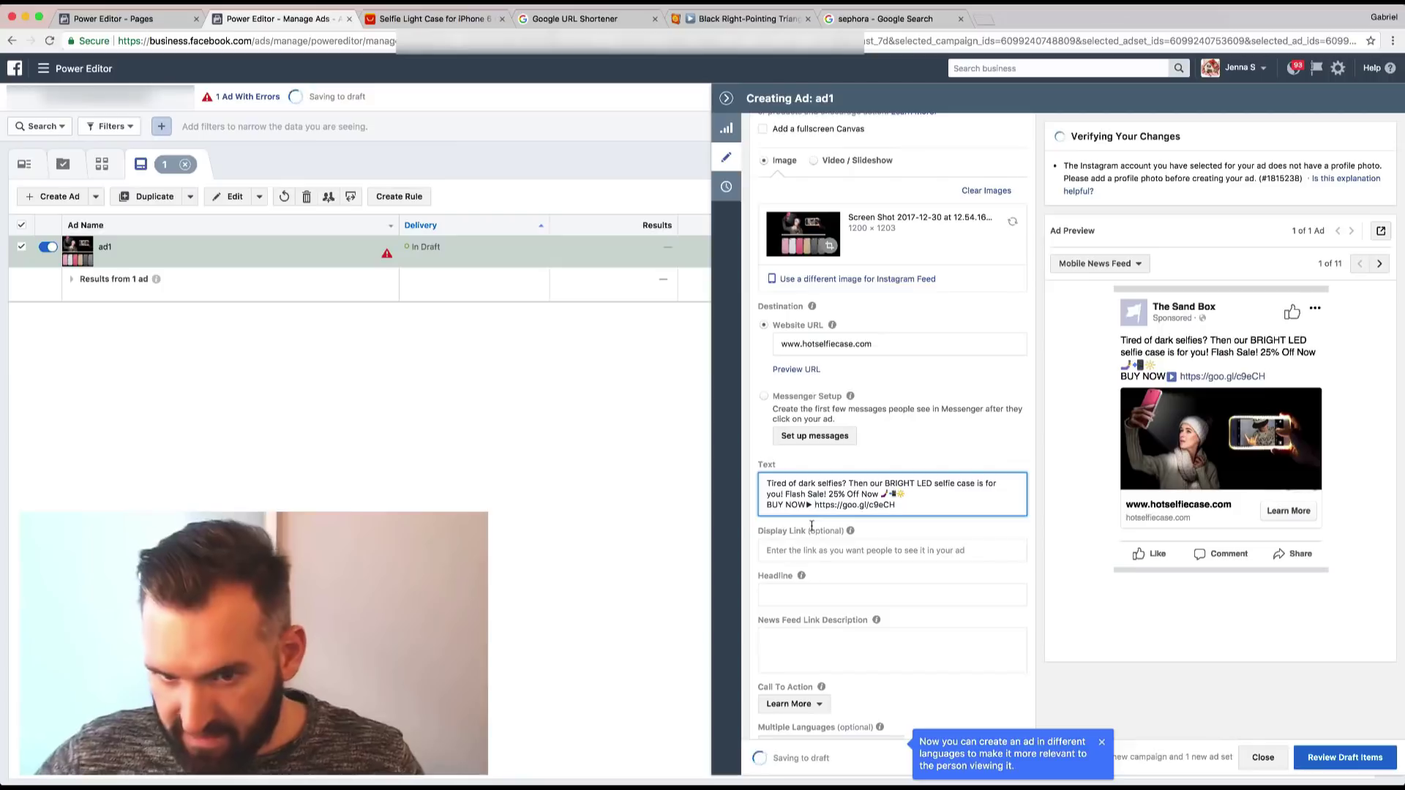
{"action": "left_click", "coordinate": [768, 505]}
{"action": "key", "text": "BackSpace"}
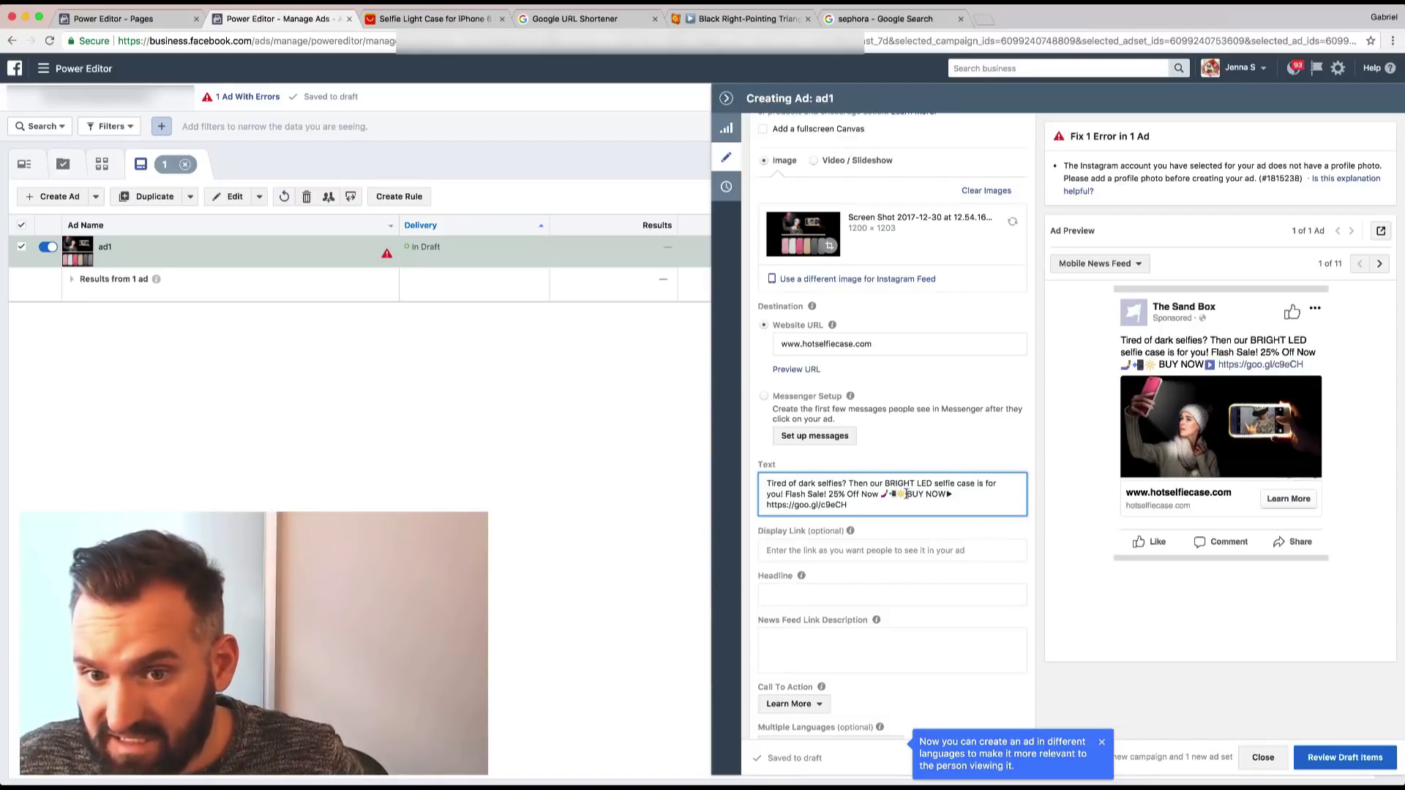
{"action": "left_click_drag", "start_coordinate": [905, 494], "coordinate": [881, 494]}
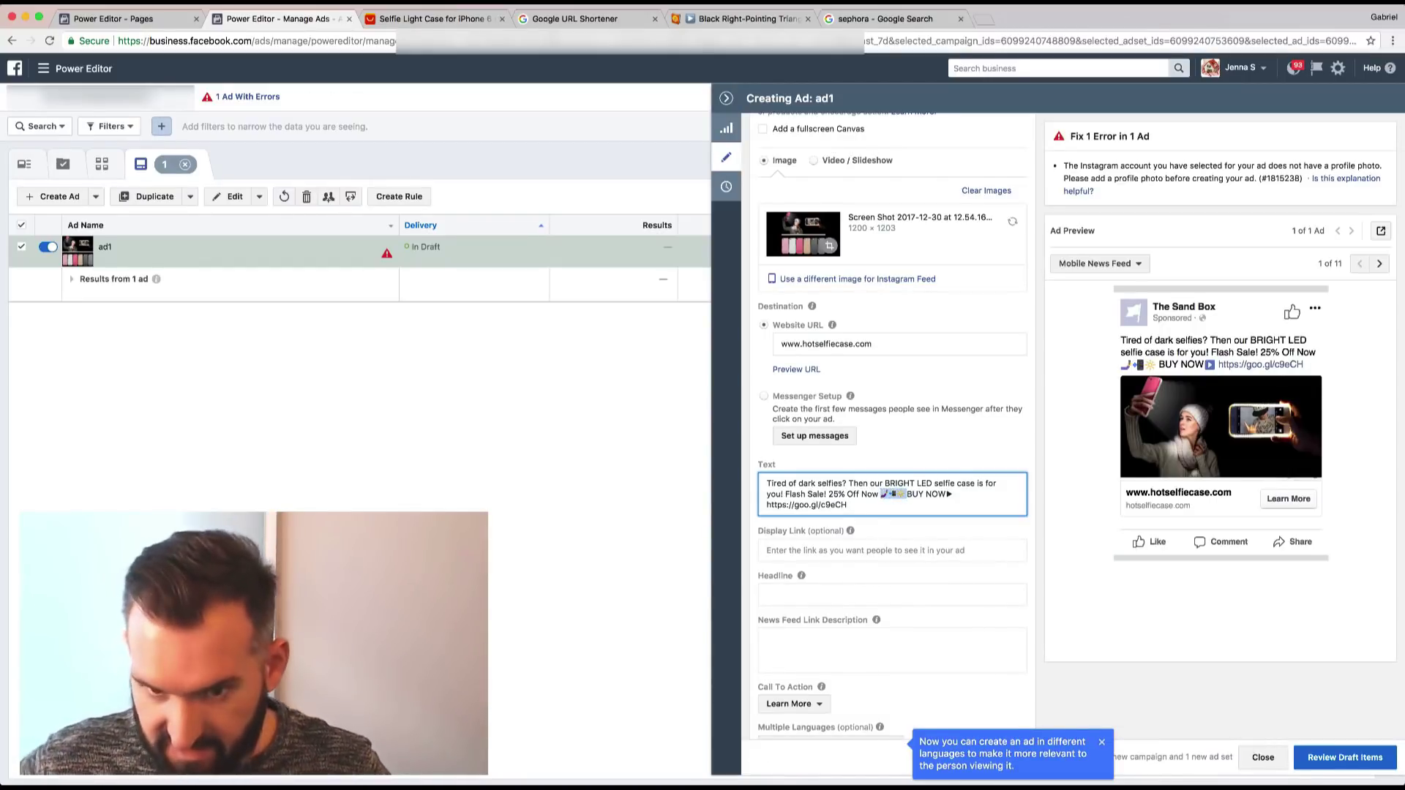
{"action": "key", "text": "BackSpace"}
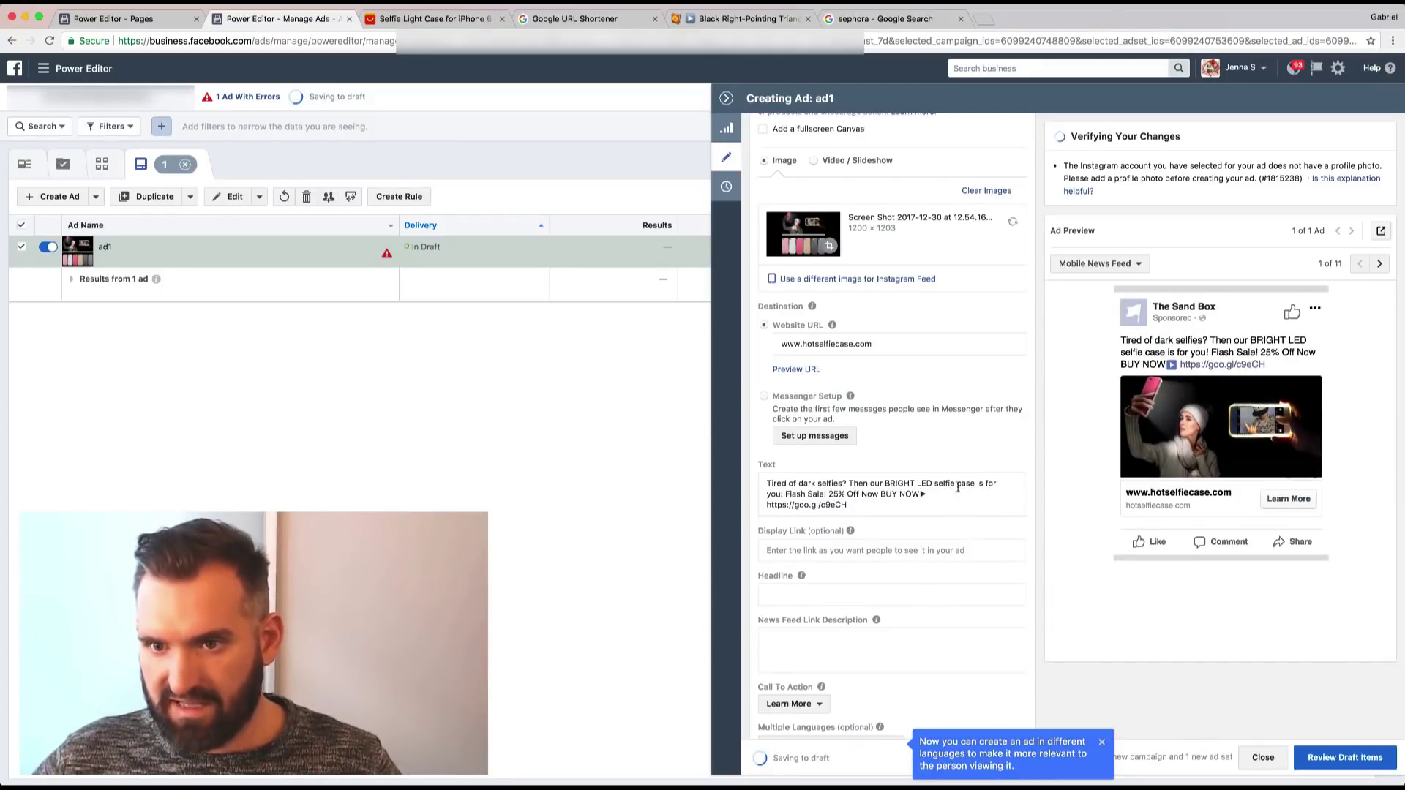
{"action": "left_click", "coordinate": [798, 641]}
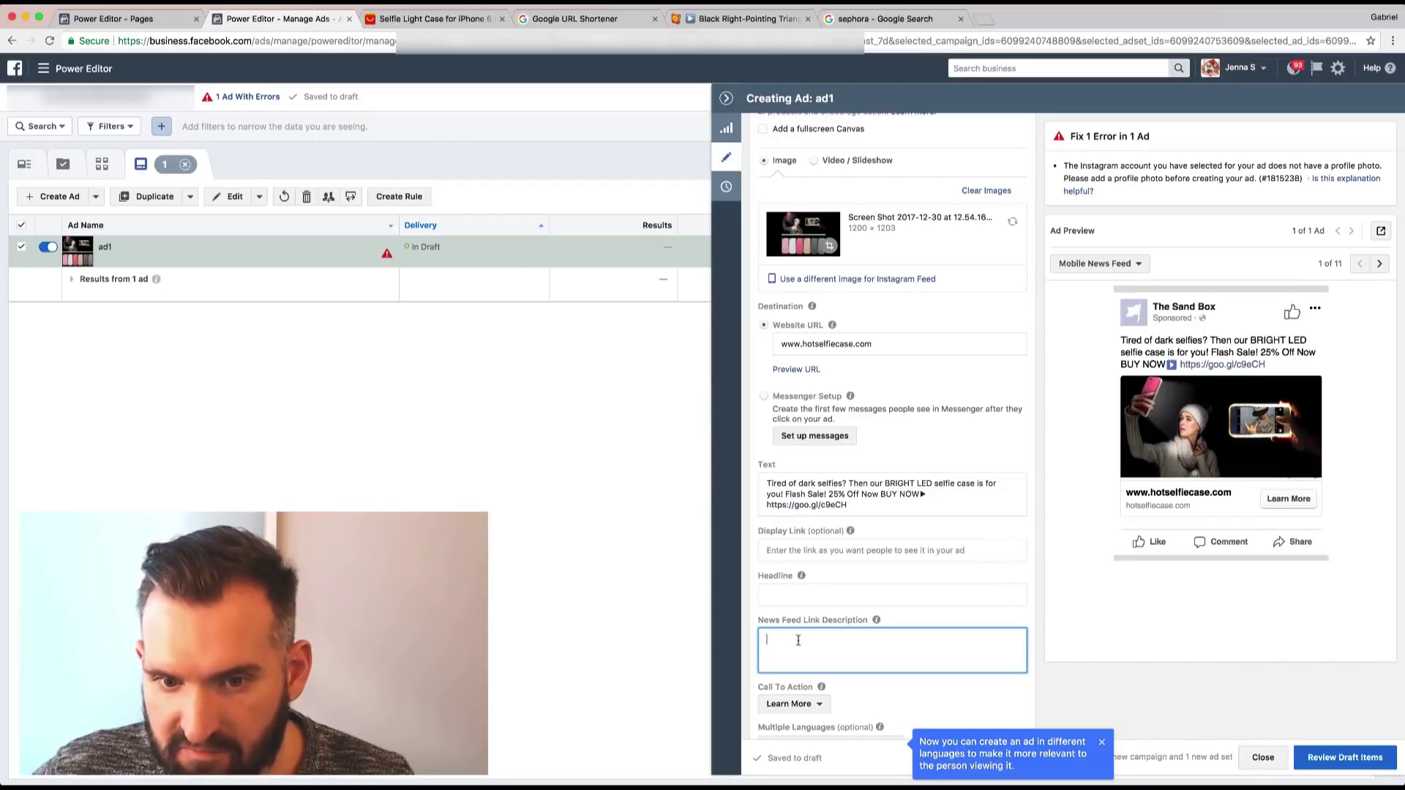
{"action": "key", "text": "super+v"}
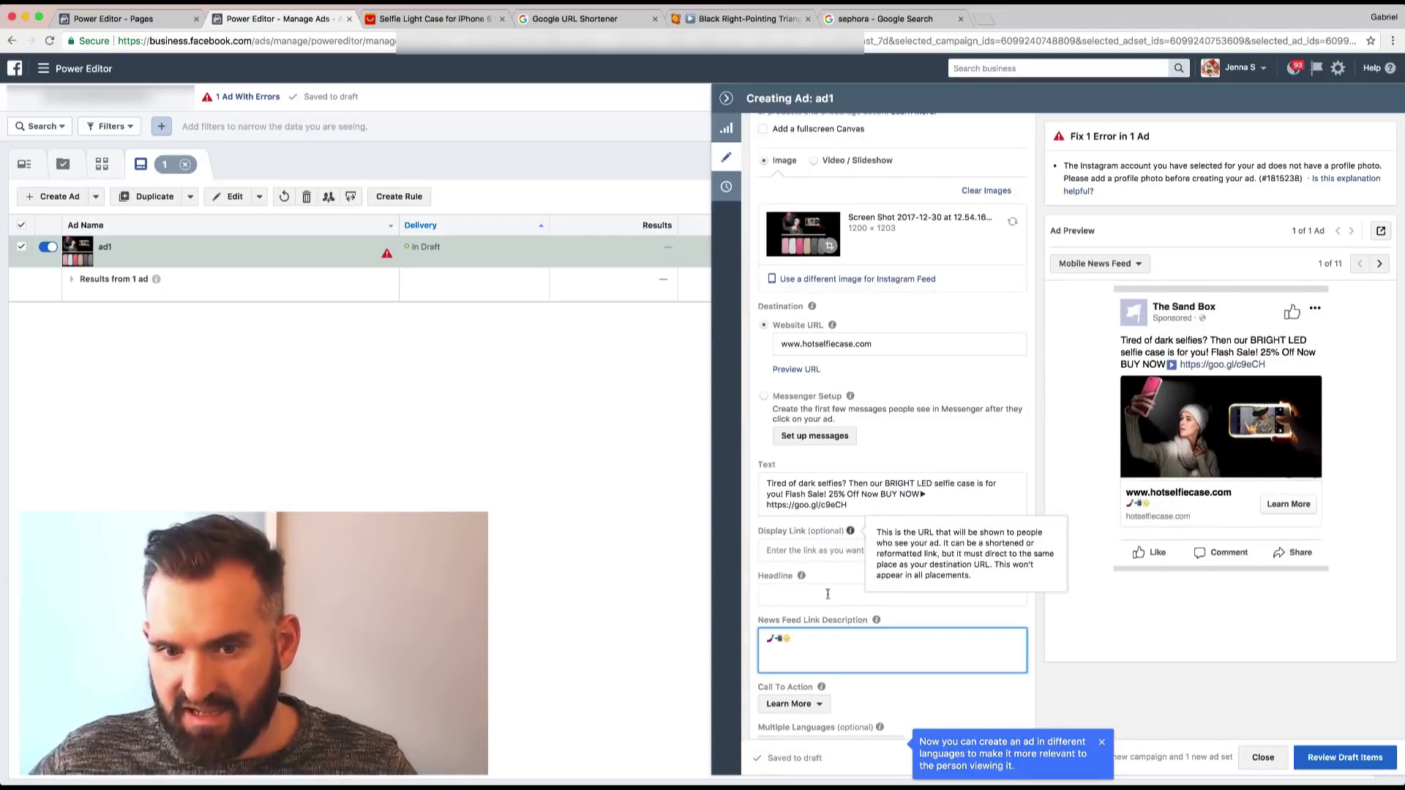
{"action": "left_click_drag", "start_coordinate": [800, 638], "coordinate": [723, 642]}
{"action": "key", "text": "BackSpace"}
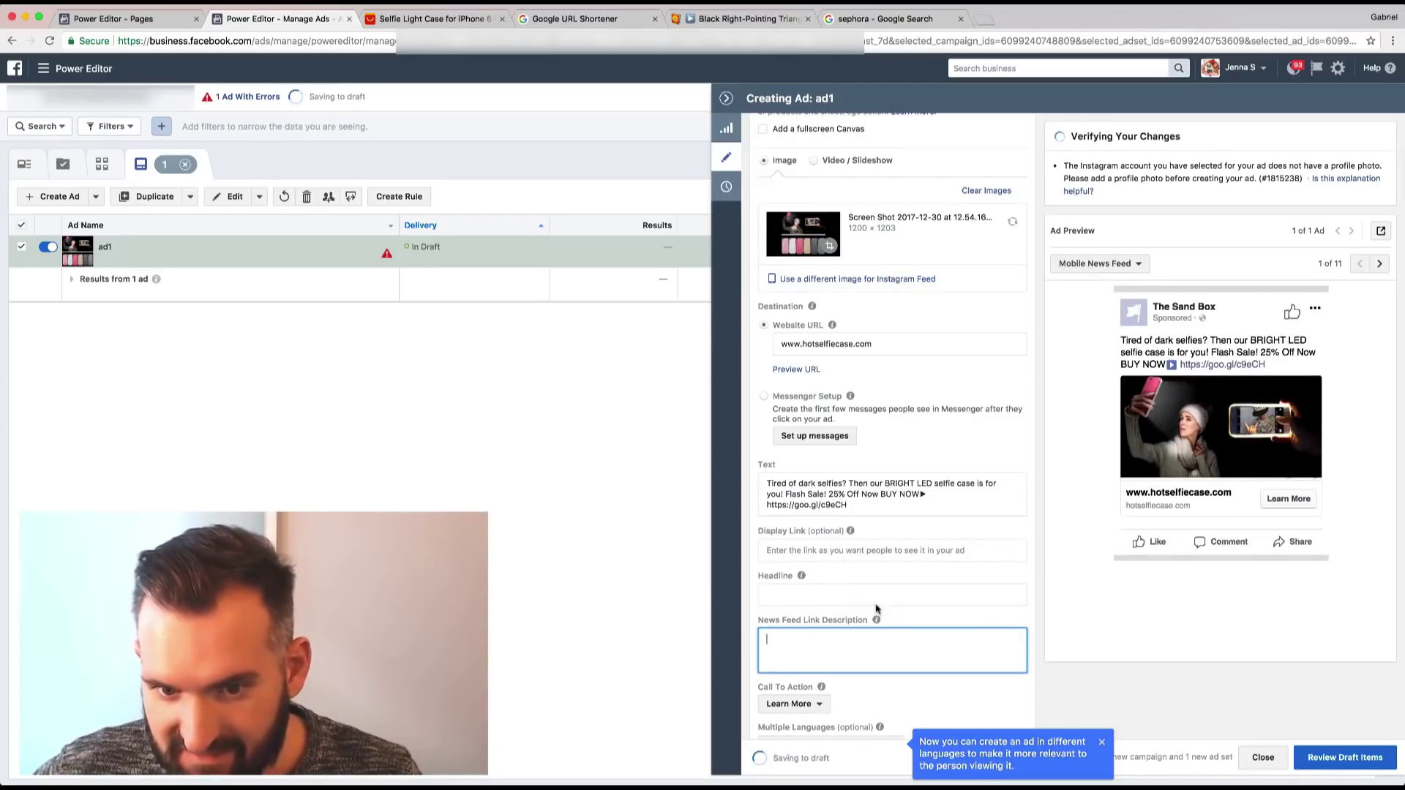
Set ad1's headline to "Take AMAZING Selfies" followed by the selfie and phone emojis, without the sun emoji.
{"action": "left_click", "coordinate": [882, 595]}
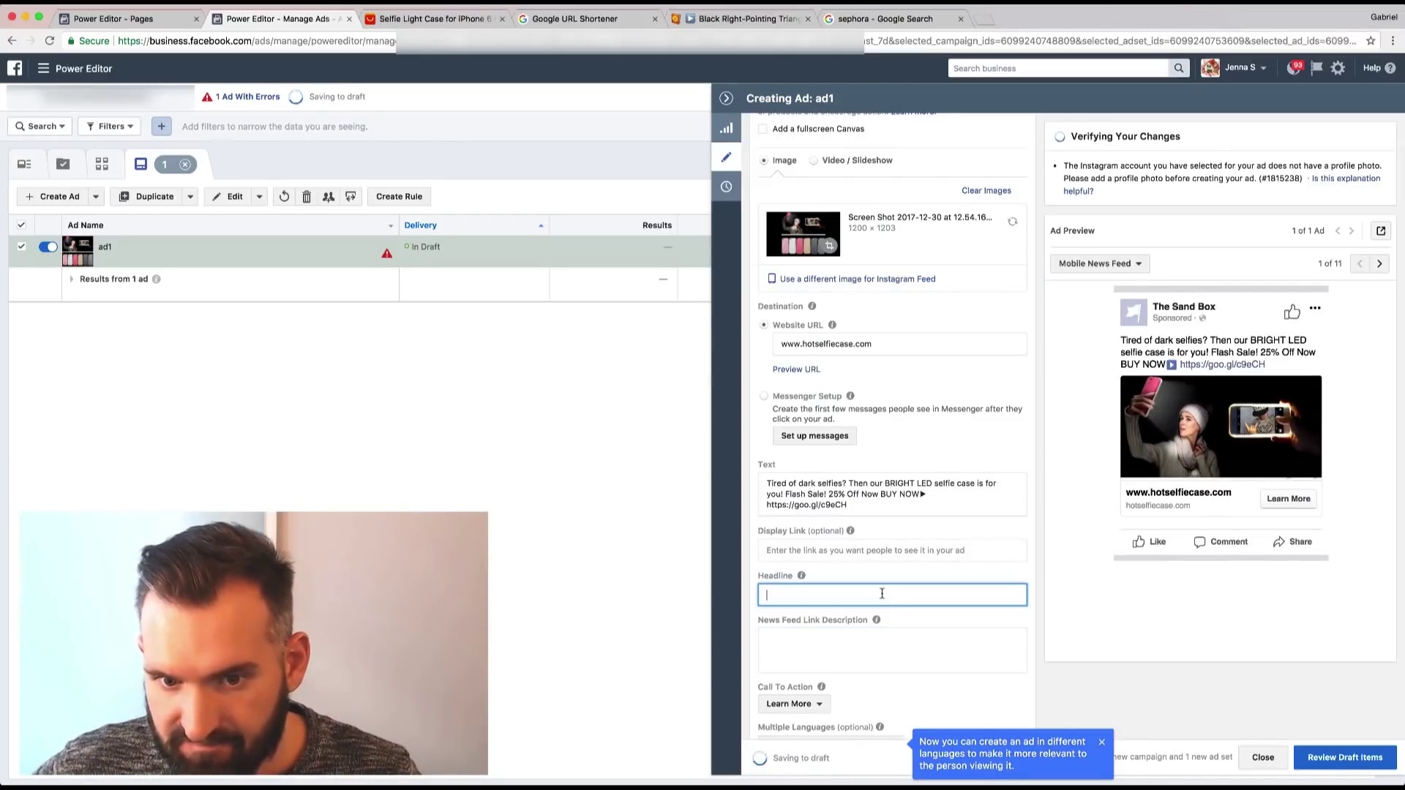
{"action": "key", "text": "super+v"}
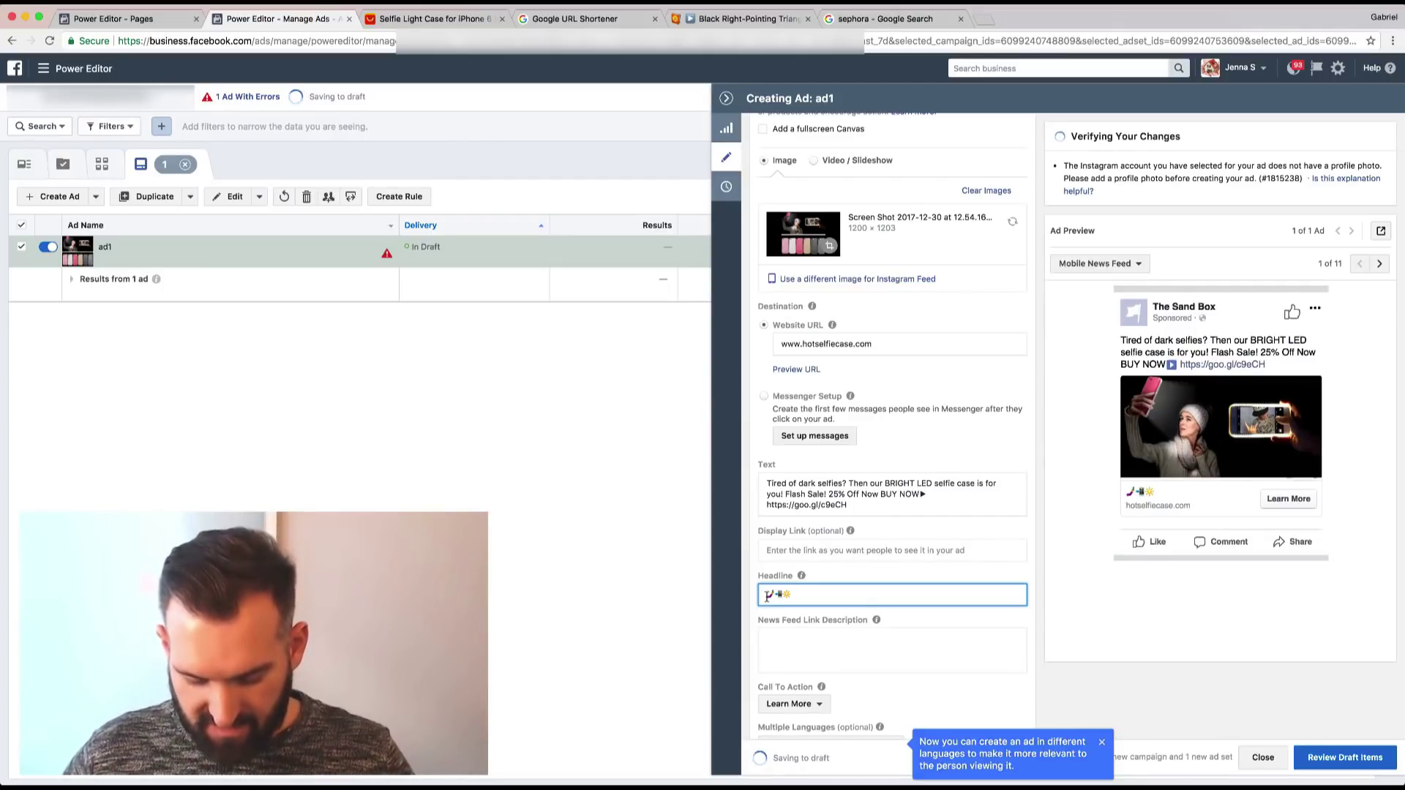
{"action": "left_click", "coordinate": [765, 595]}
{"action": "type", "text": "Take "}
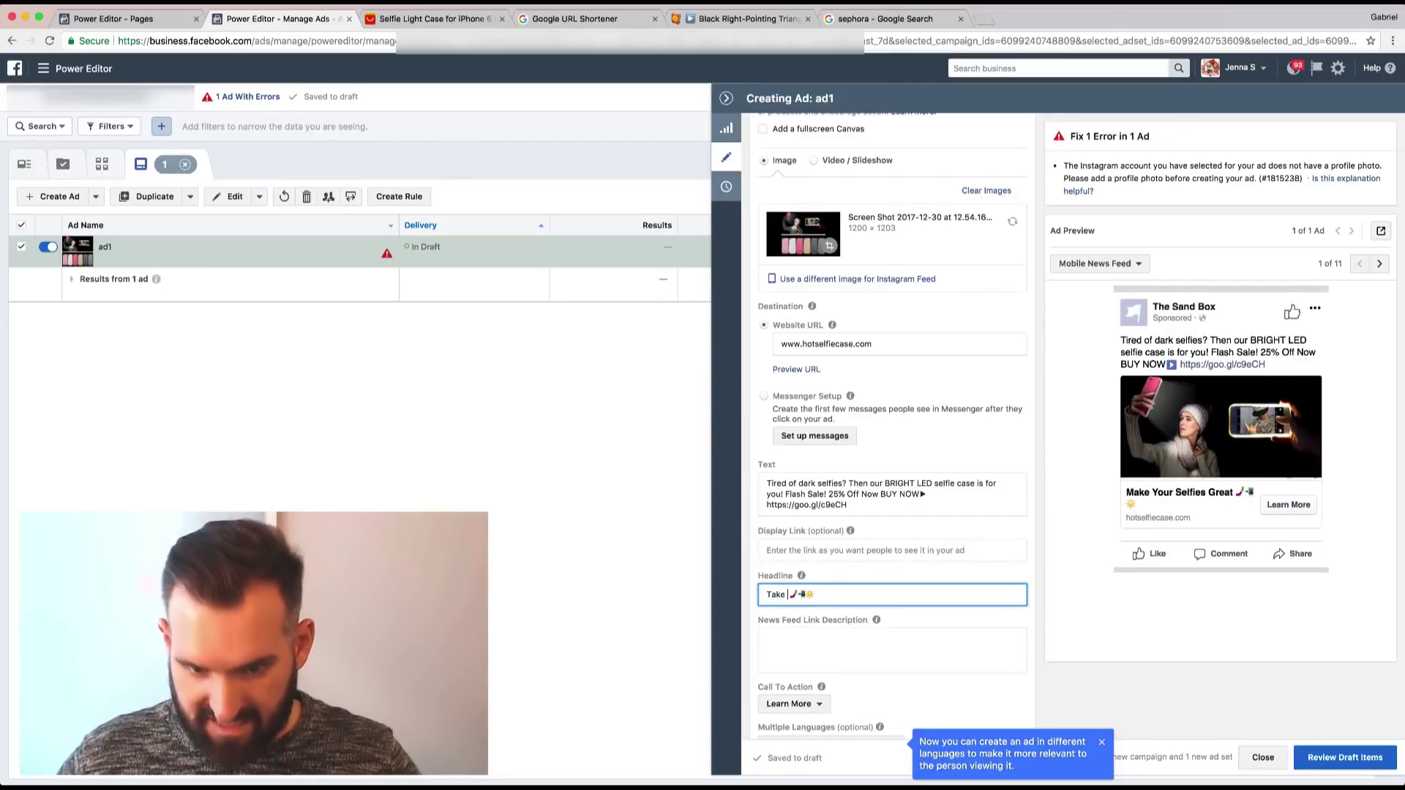
{"action": "type", "text": "AMAZING "}
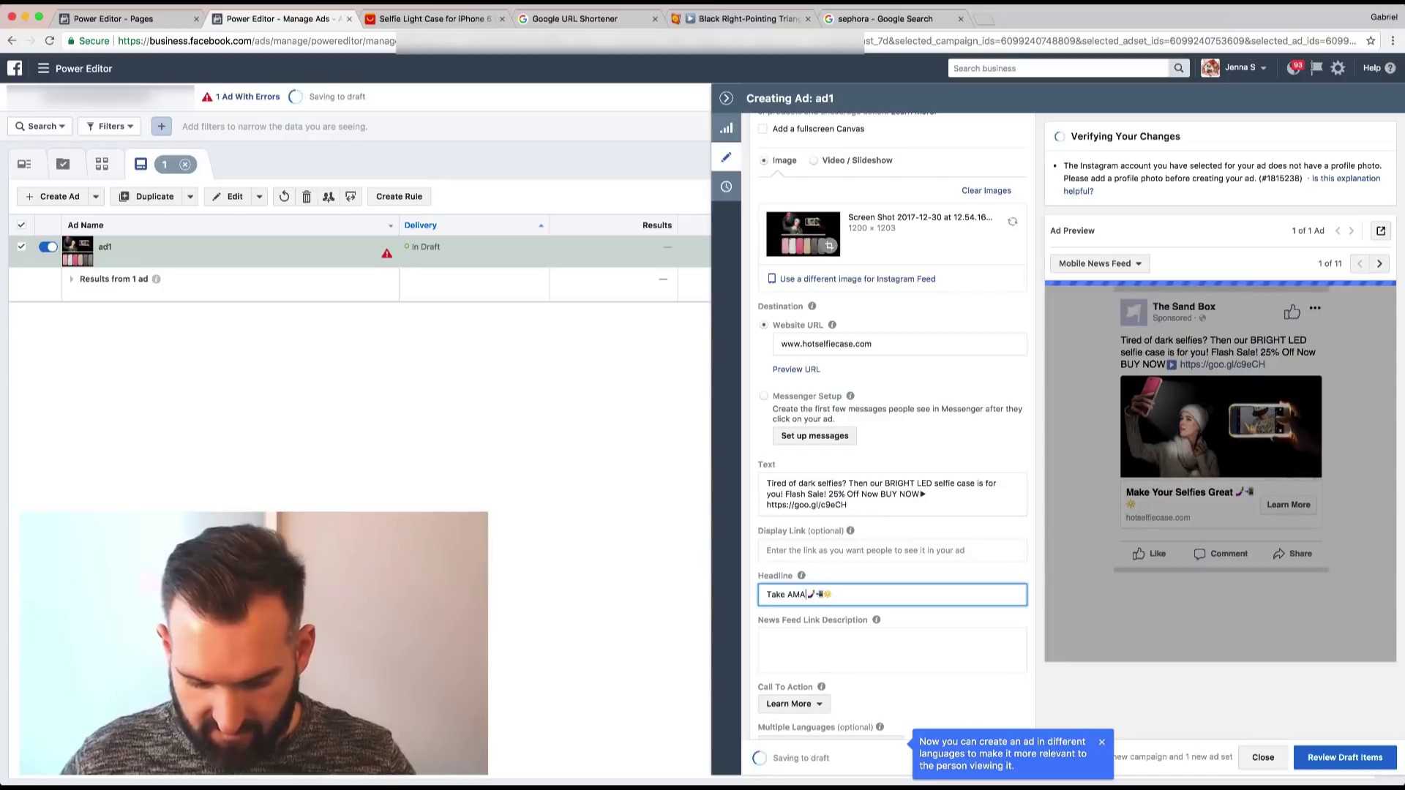
{"action": "type", "text": "Selfies"}
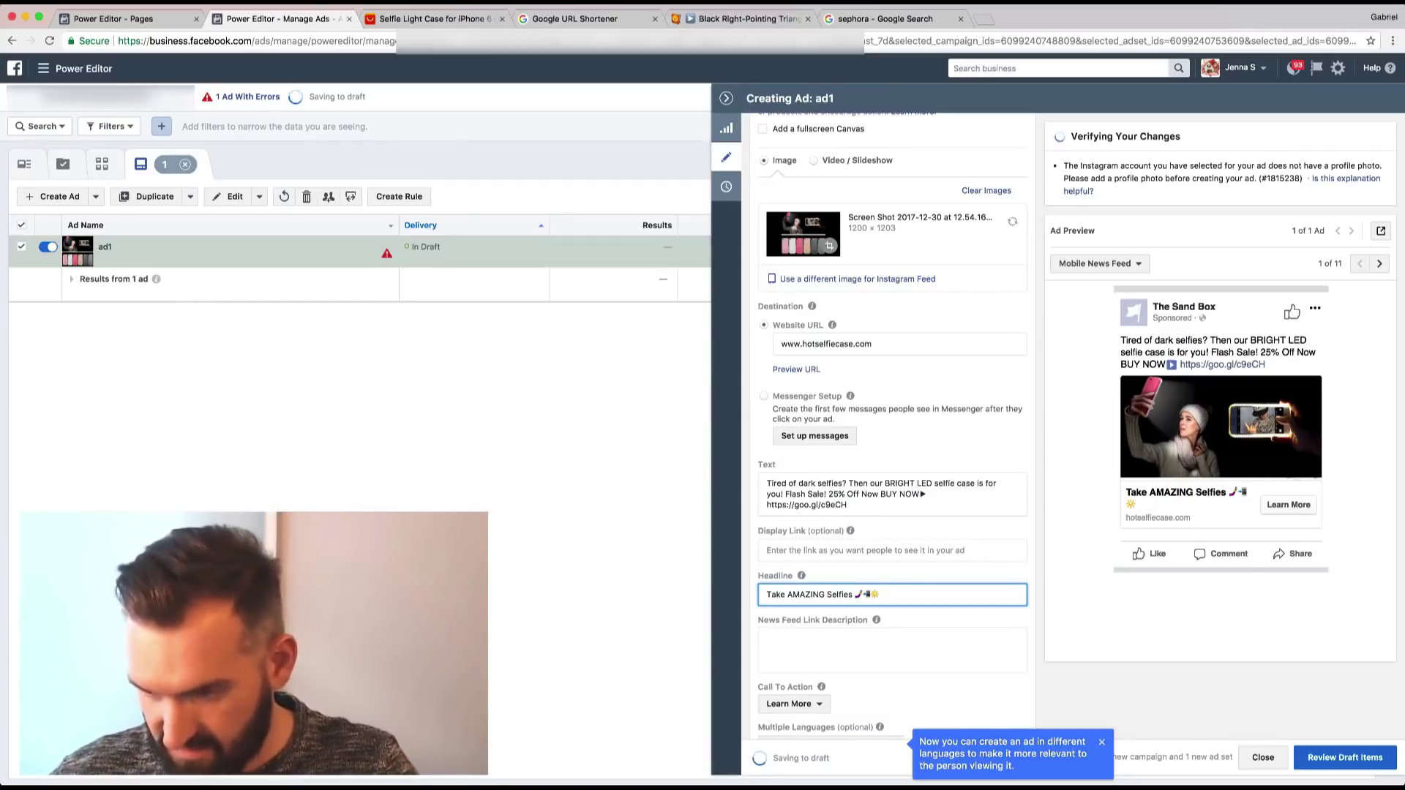
{"action": "key", "text": "BackSpace"}
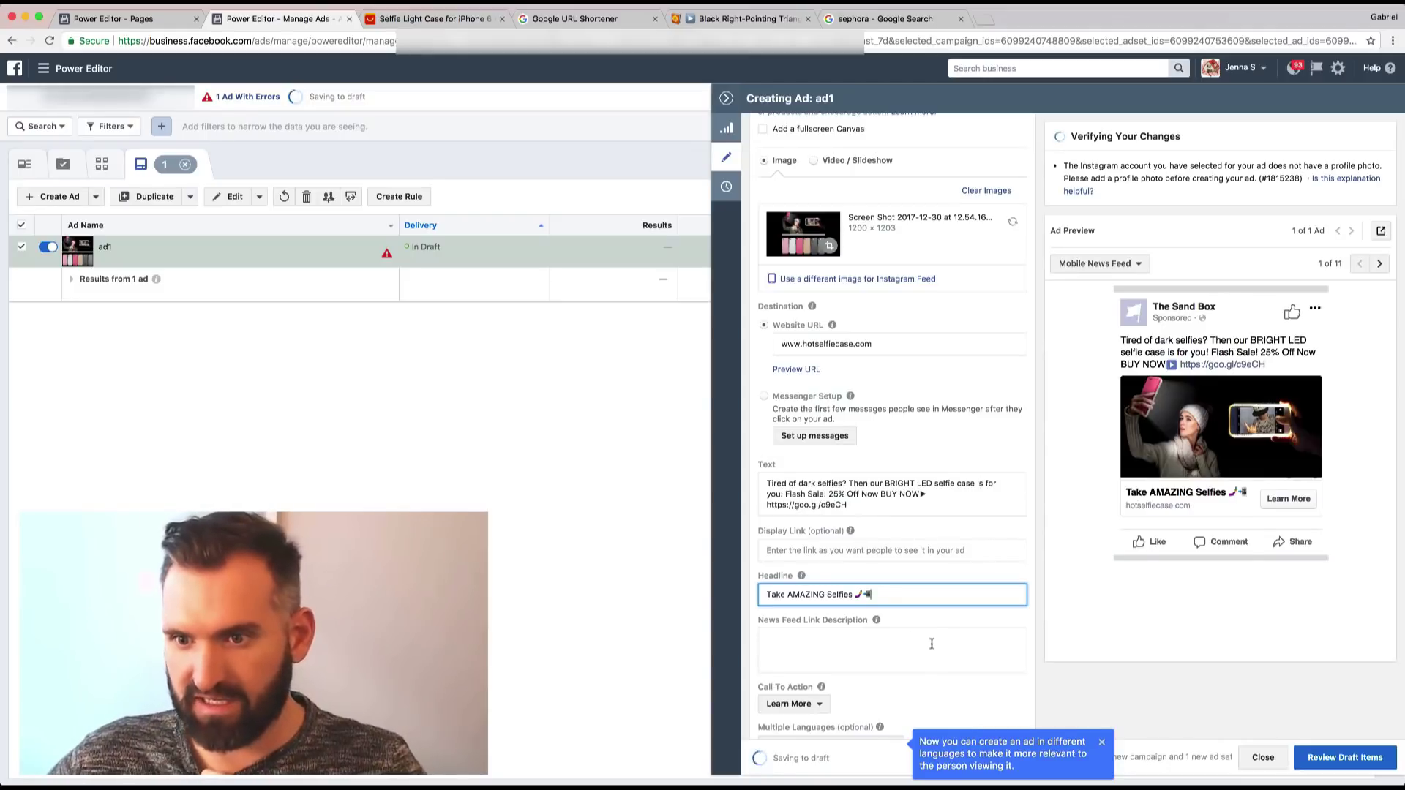
Enter "this is just the description" as ad1's News Feed Link Description.
{"action": "left_click", "coordinate": [871, 645]}
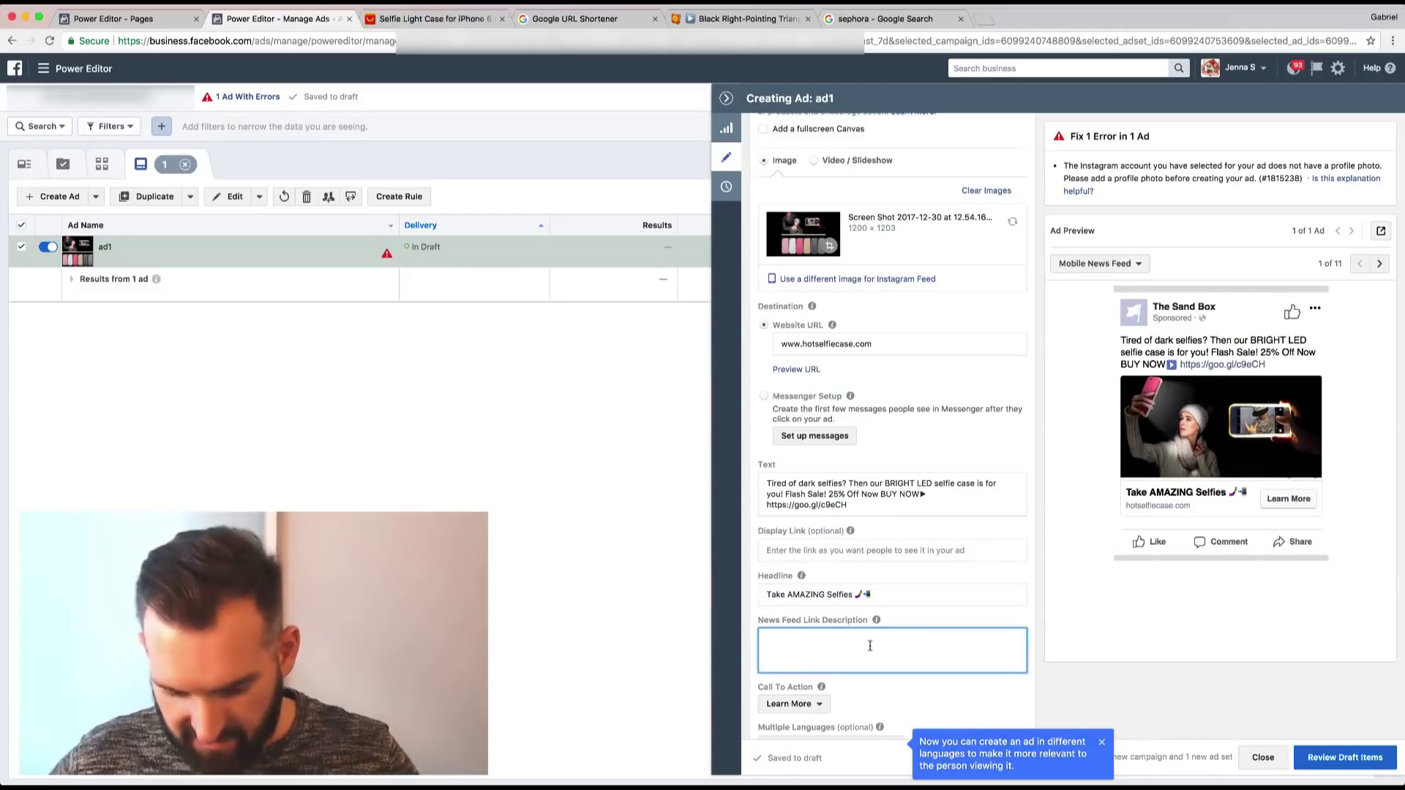
{"action": "type", "text": "this is just"}
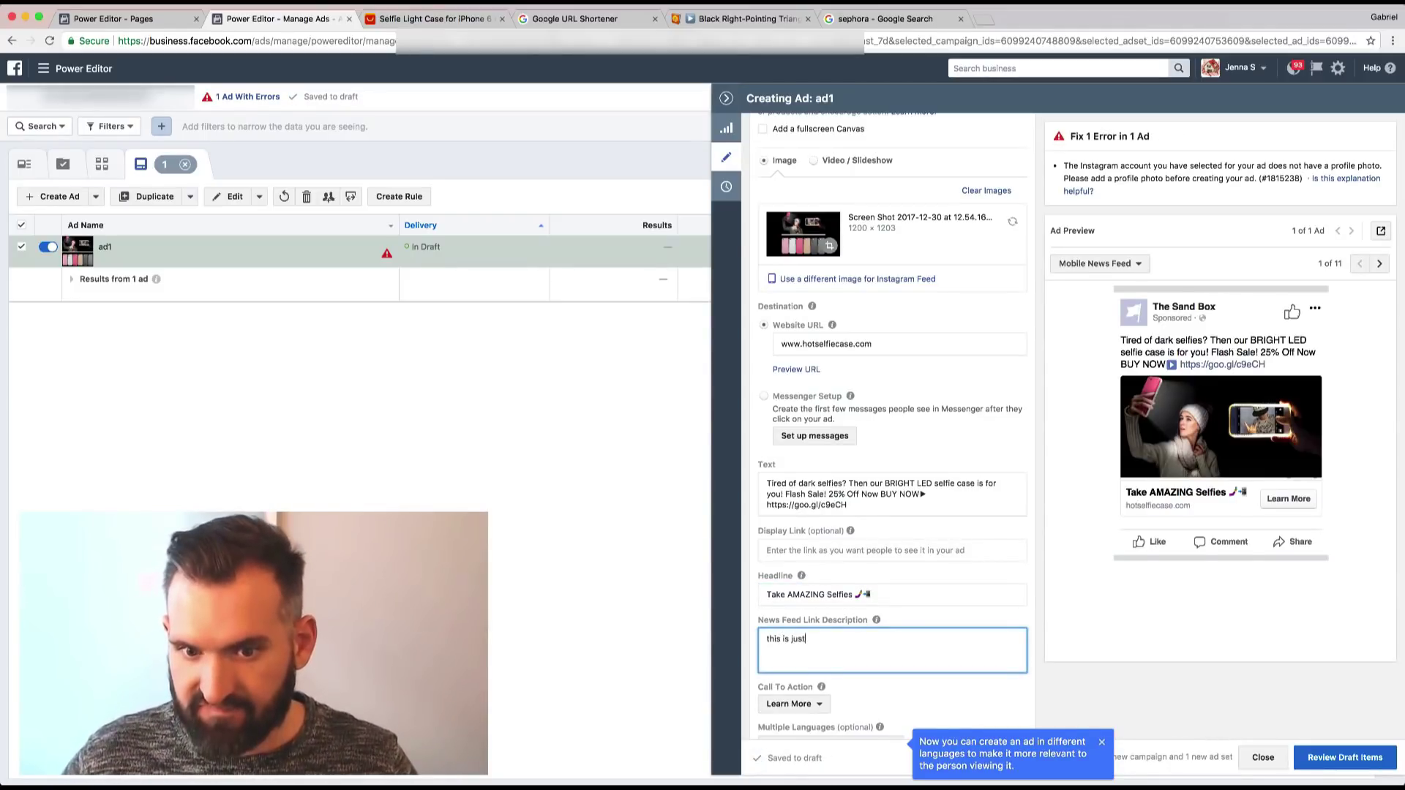
{"action": "type", "text": " the de"}
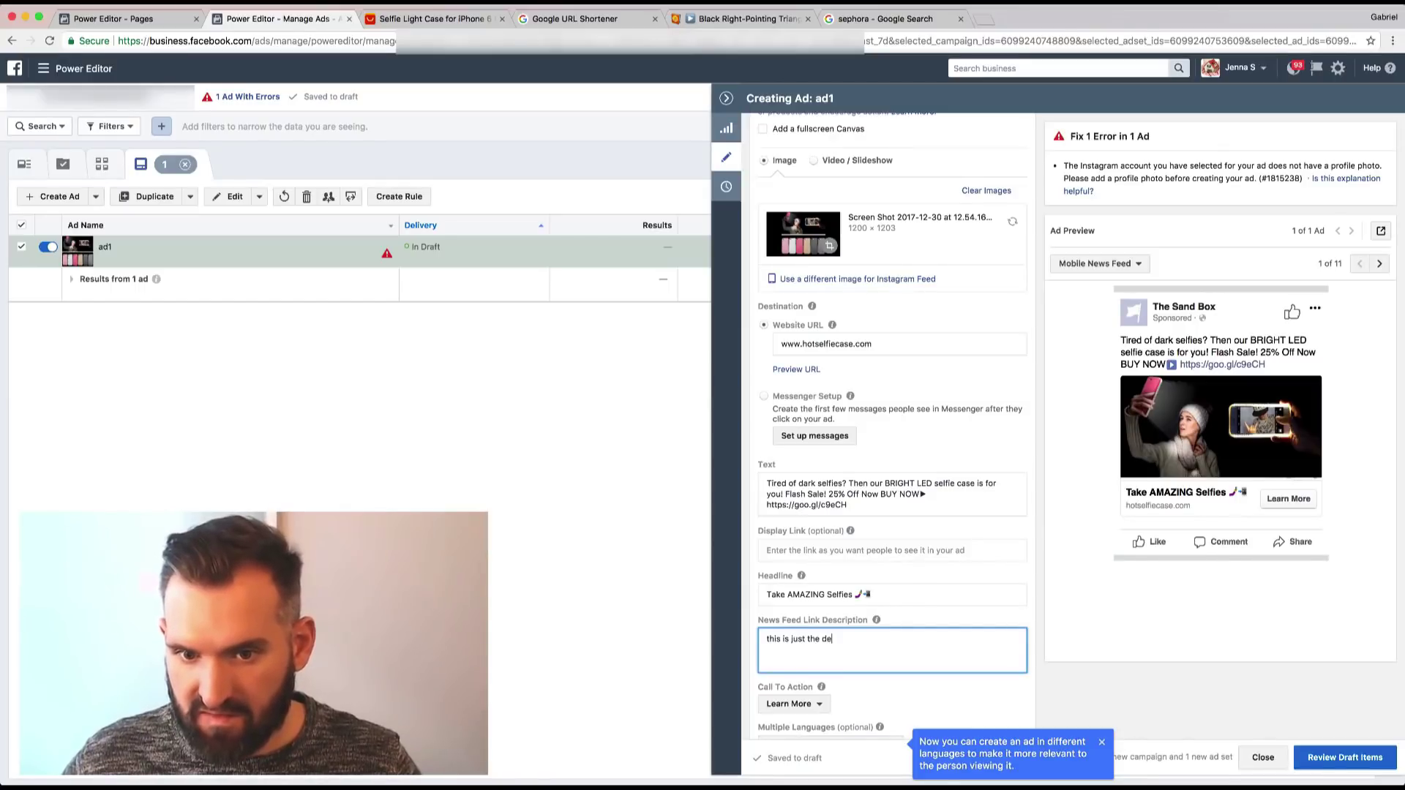
{"action": "type", "text": "scriop"}
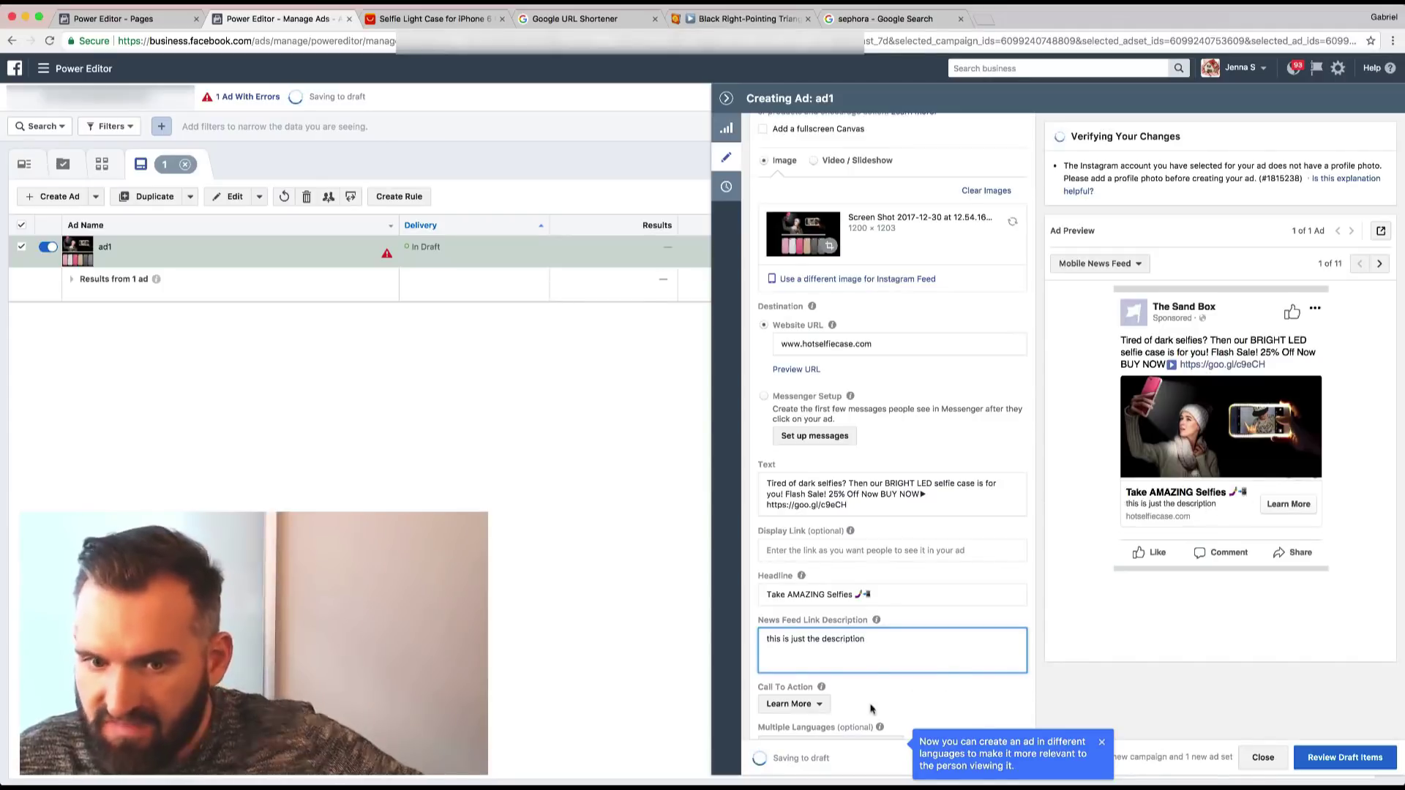
Replace the News Feed Link Description with "Tap Here!".
{"action": "left_click_drag", "start_coordinate": [871, 642], "coordinate": [645, 626]}
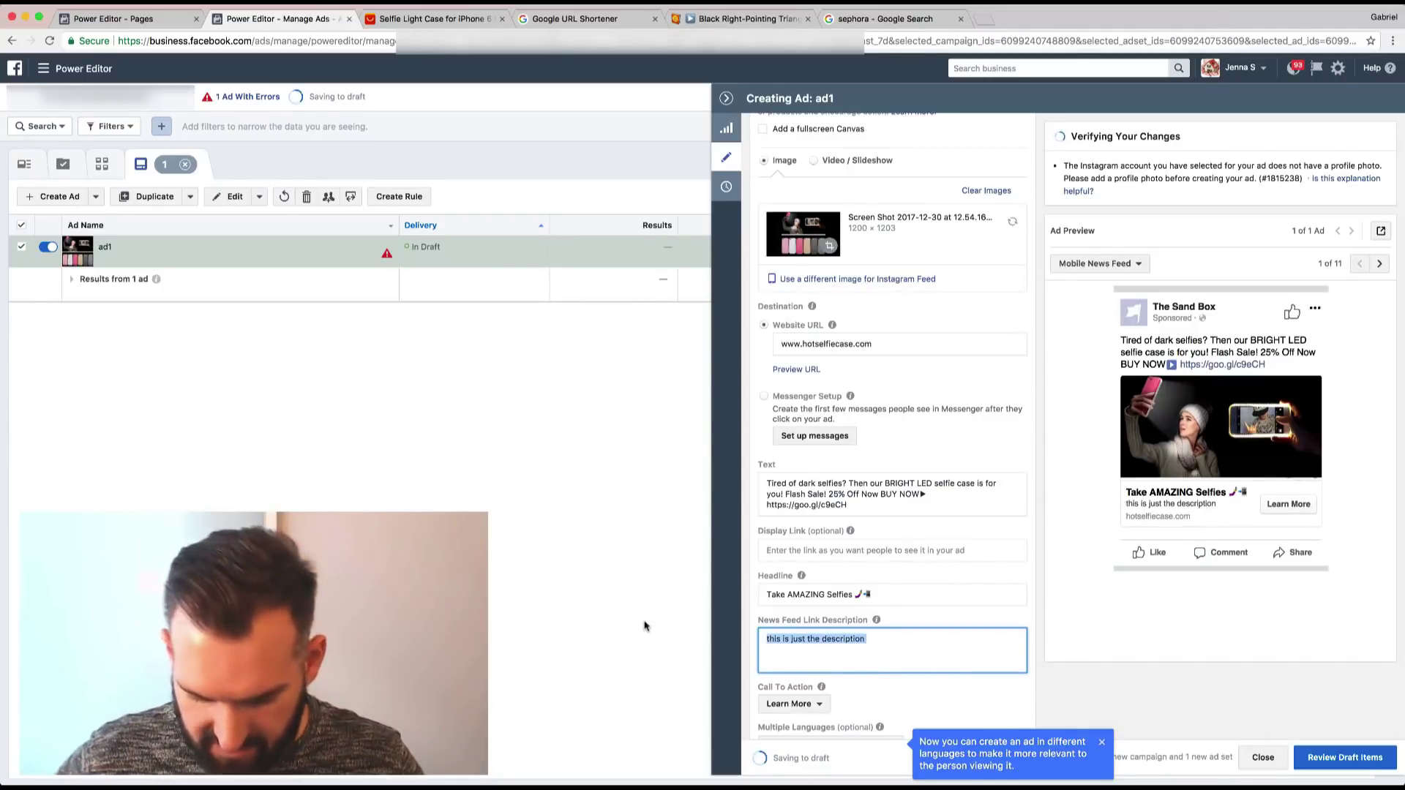
{"action": "type", "text": "Tap "}
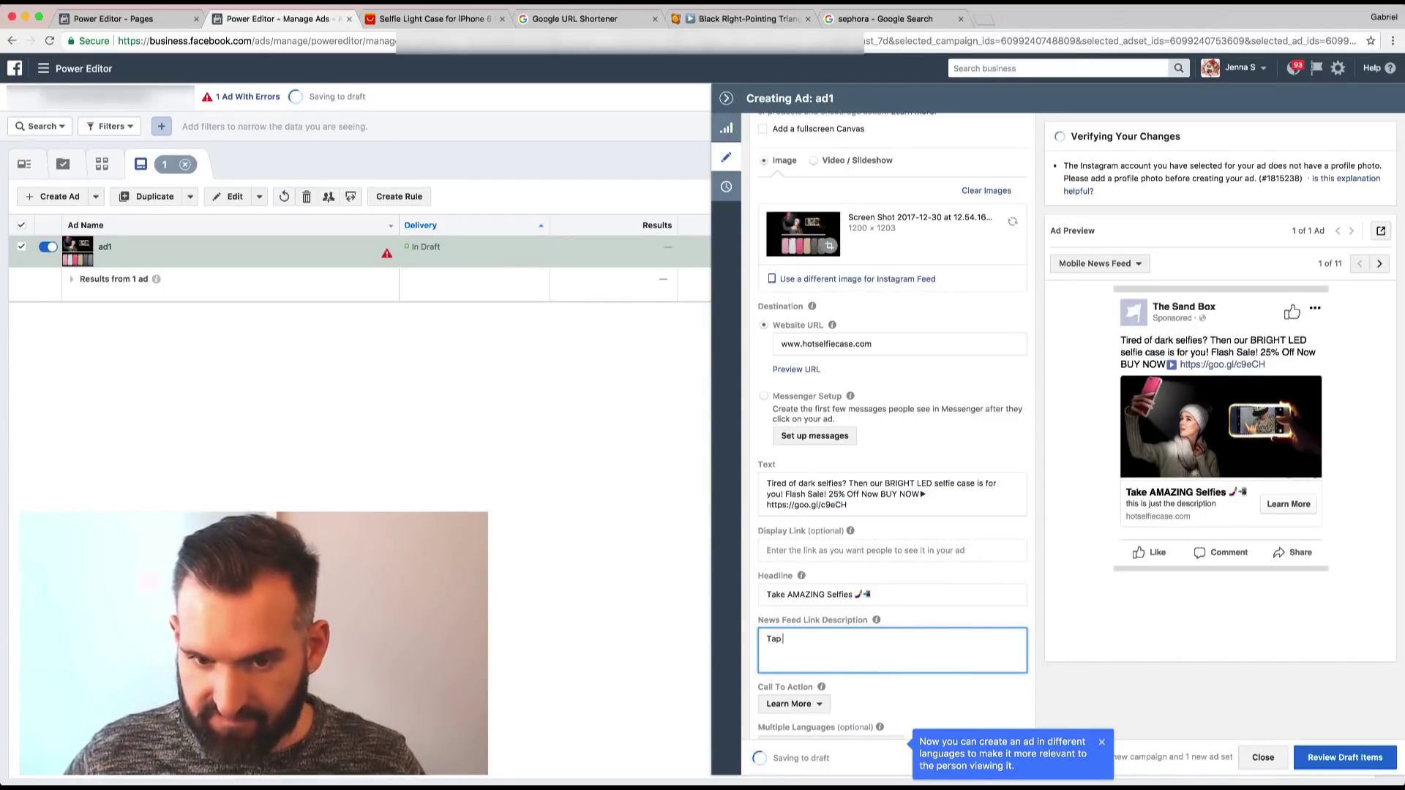
{"action": "type", "text": "Here"}
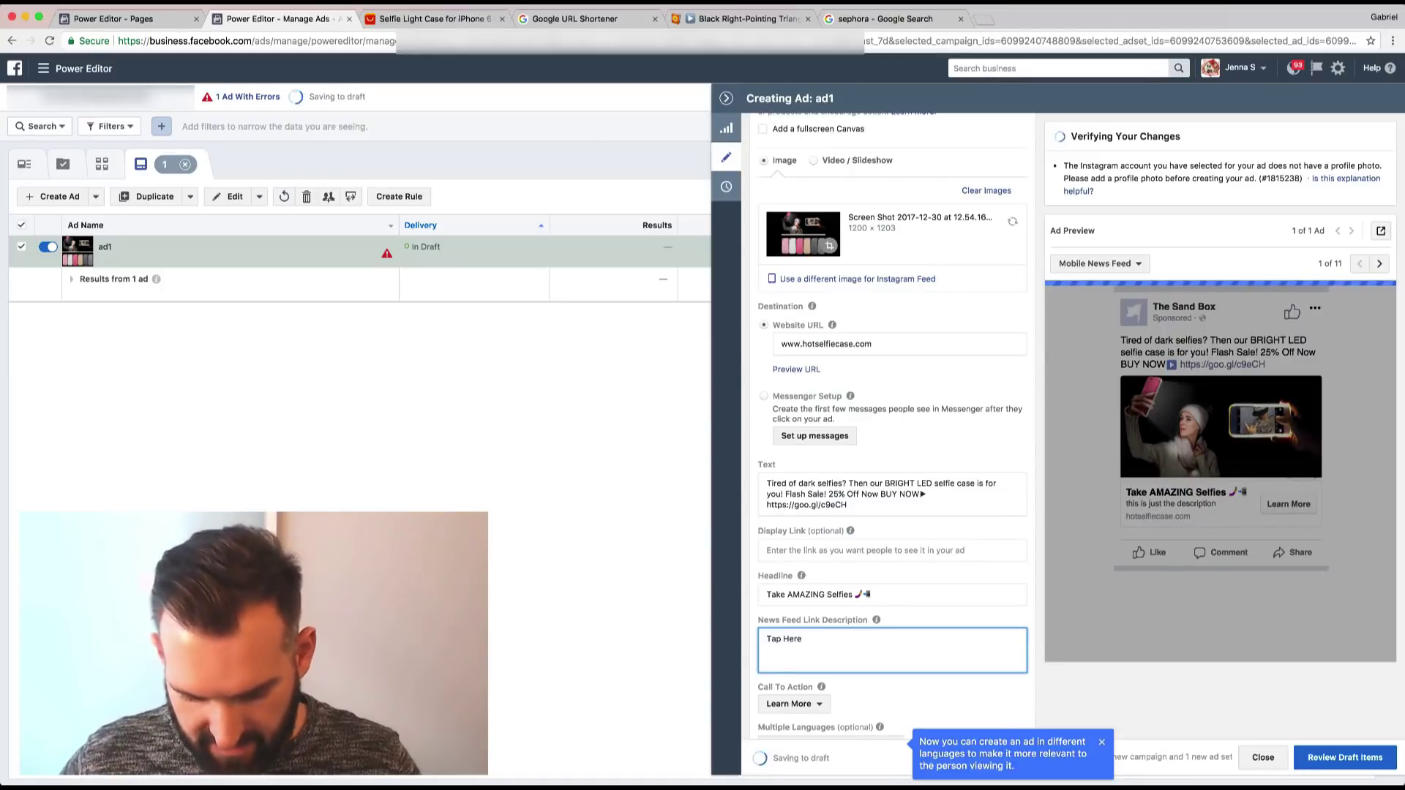
{"action": "type", "text": "!"}
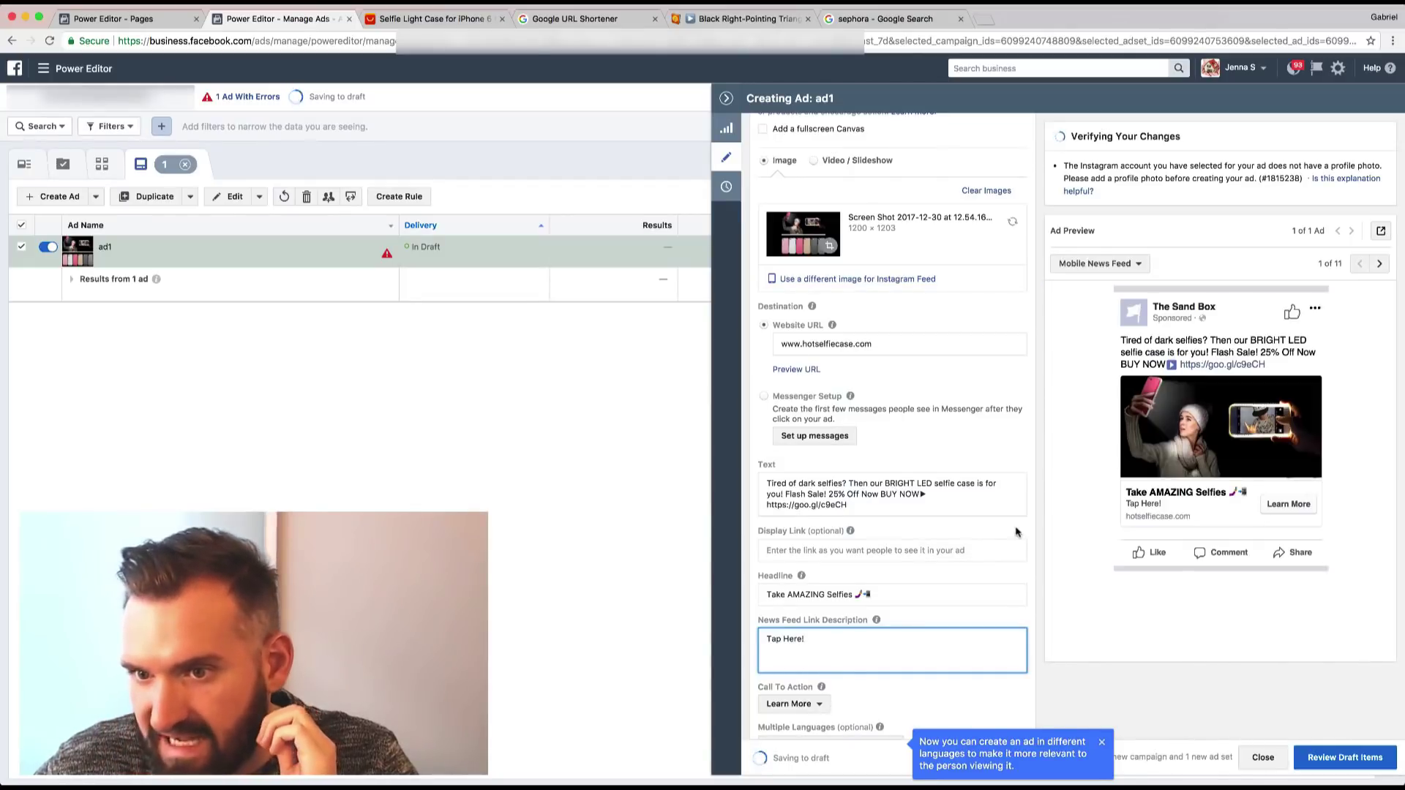
Dismiss the tip about creating the ad in different languages and set ad1's call to action to Shop Now.
{"action": "scroll", "coordinate": [1019, 533], "scroll_direction": "down", "scroll_amount": 3}
{"action": "scroll", "coordinate": [1008, 609], "scroll_direction": "down", "scroll_amount": 1}
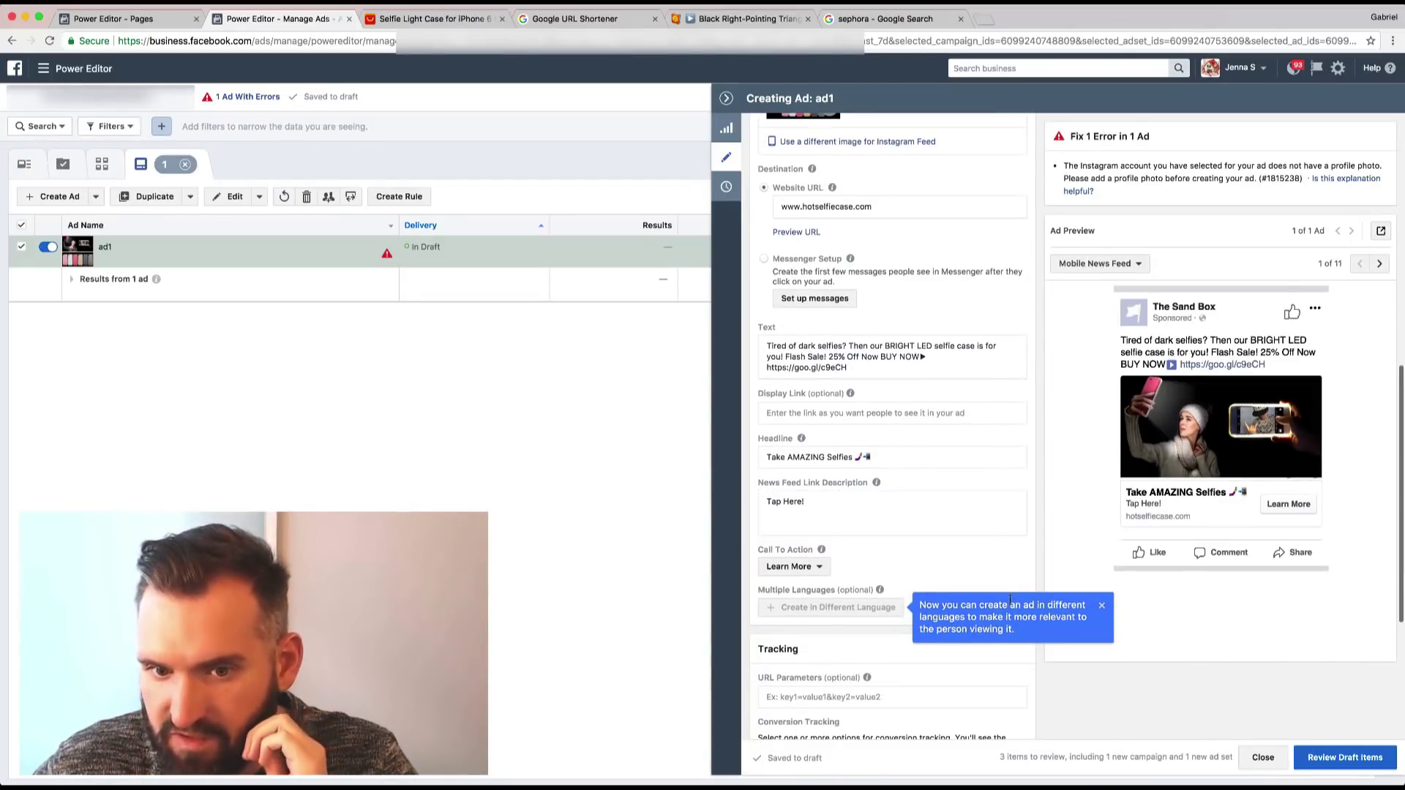
{"action": "left_click", "coordinate": [807, 570]}
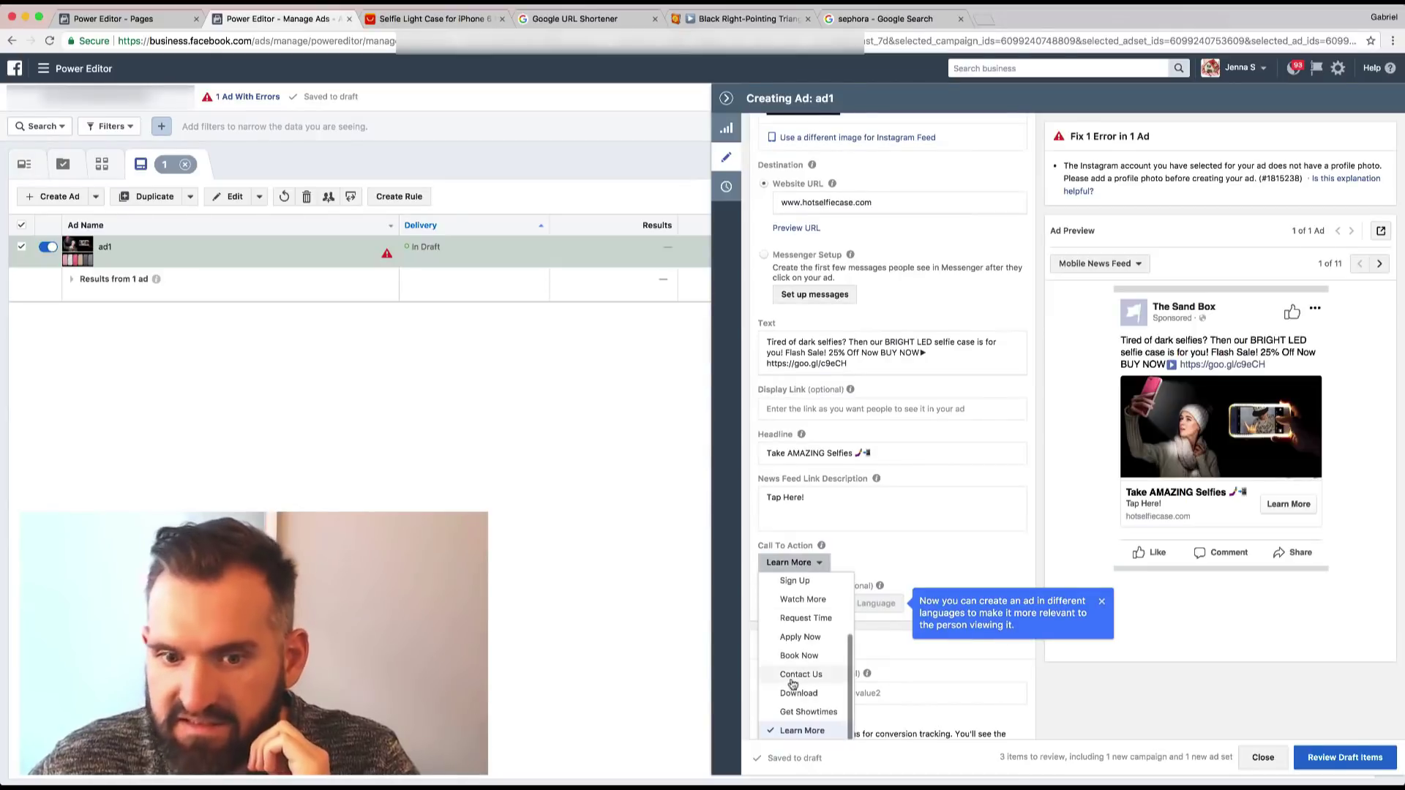
{"action": "scroll", "coordinate": [809, 670], "scroll_direction": "down", "scroll_amount": 1}
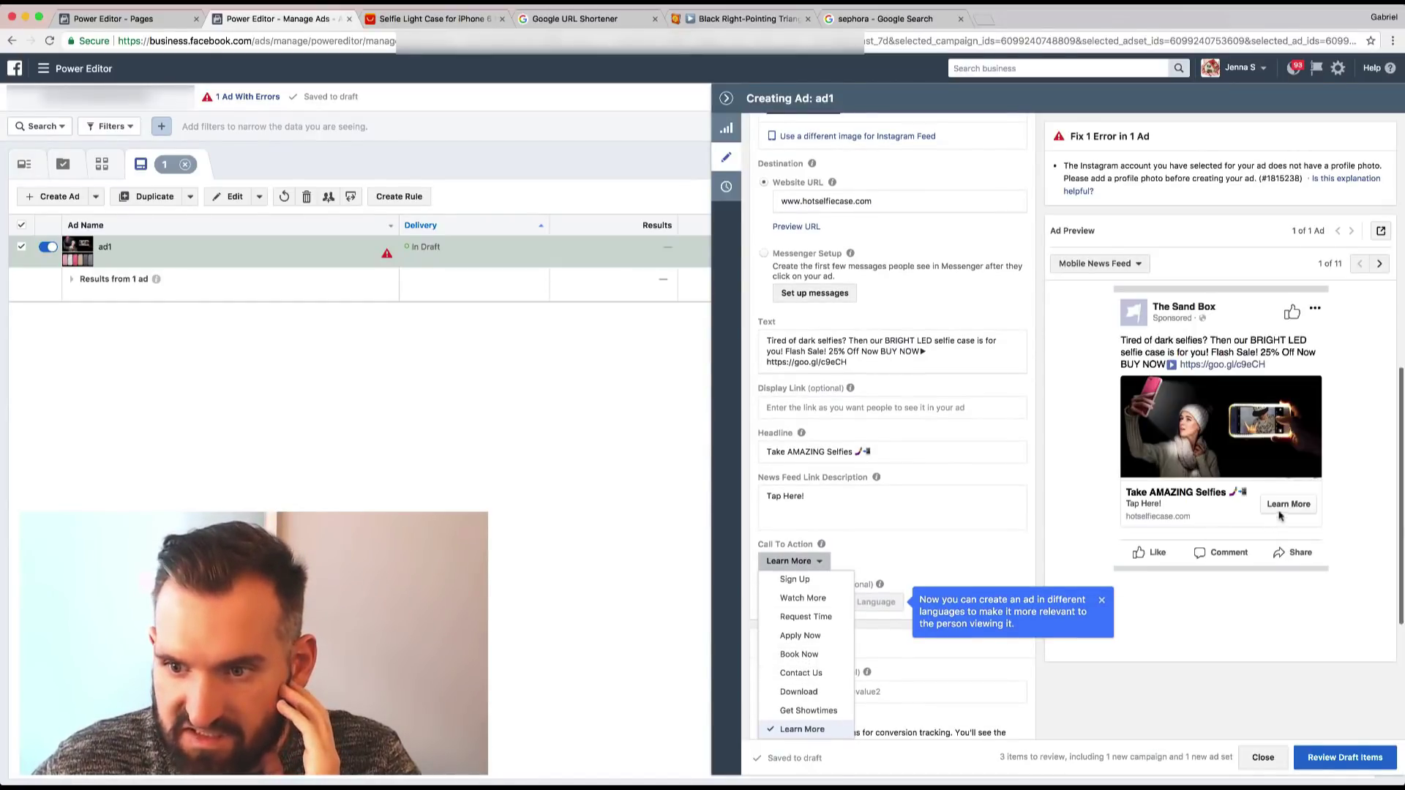
{"action": "left_click", "coordinate": [1102, 600]}
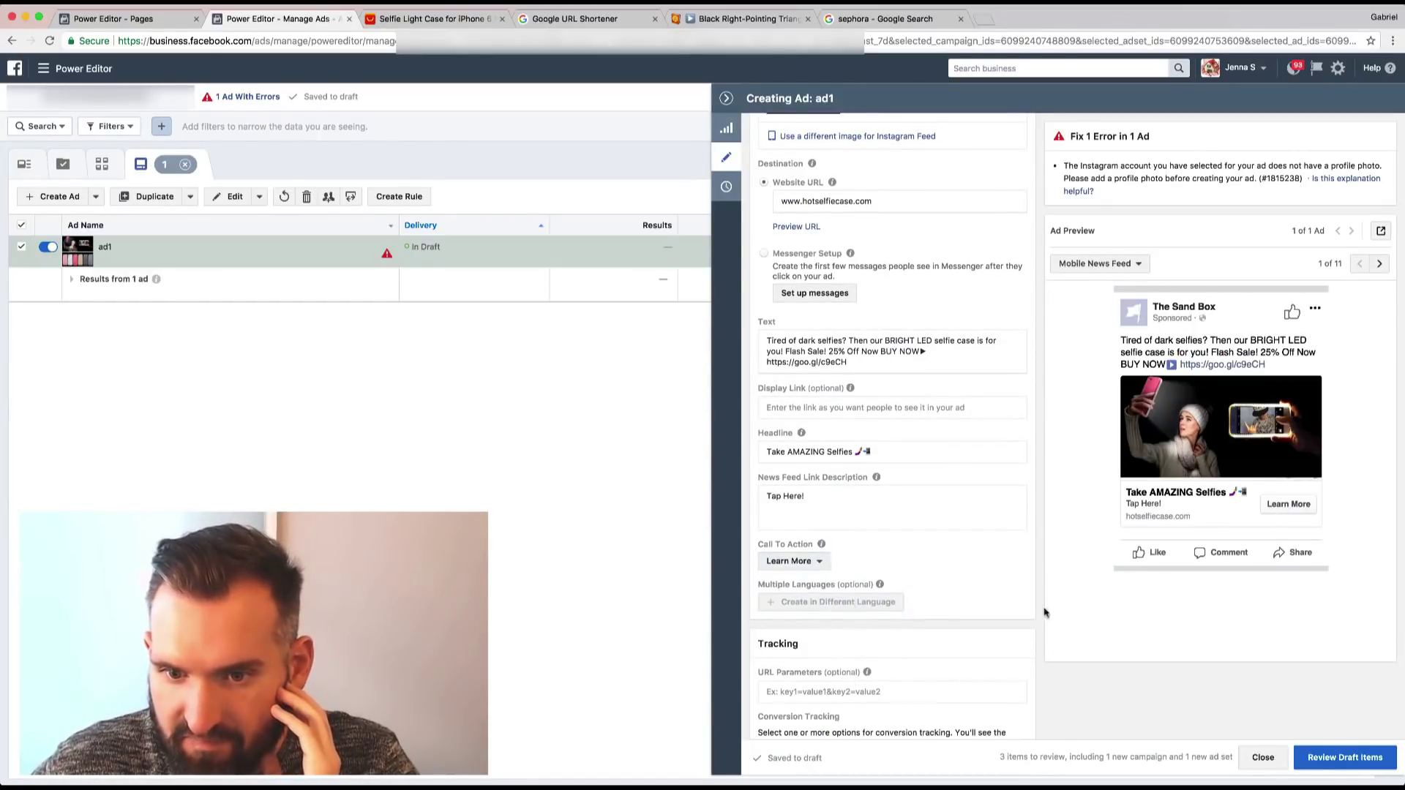
{"action": "left_click", "coordinate": [816, 561]}
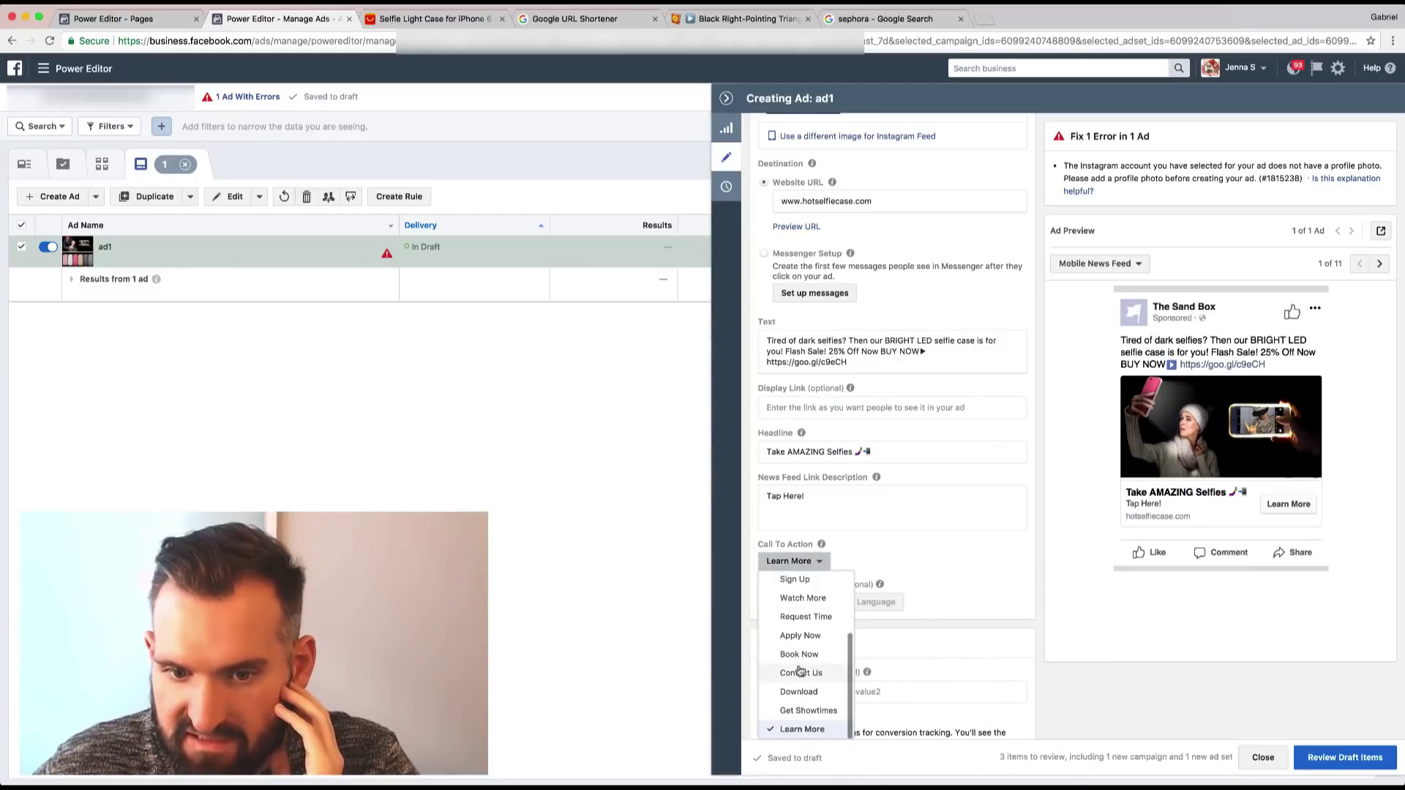
{"action": "scroll", "coordinate": [799, 681], "scroll_direction": "up", "scroll_amount": 3}
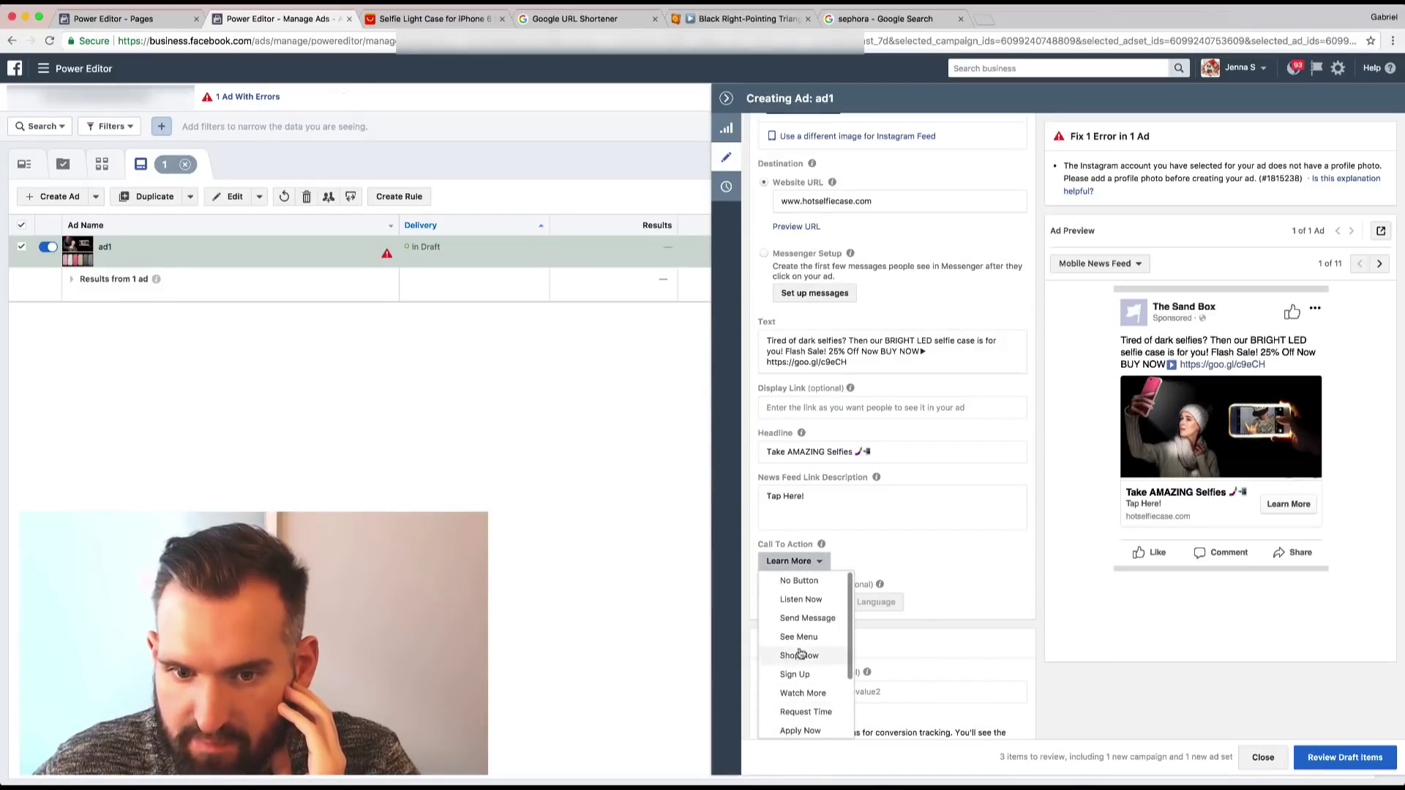
{"action": "left_click", "coordinate": [799, 657]}
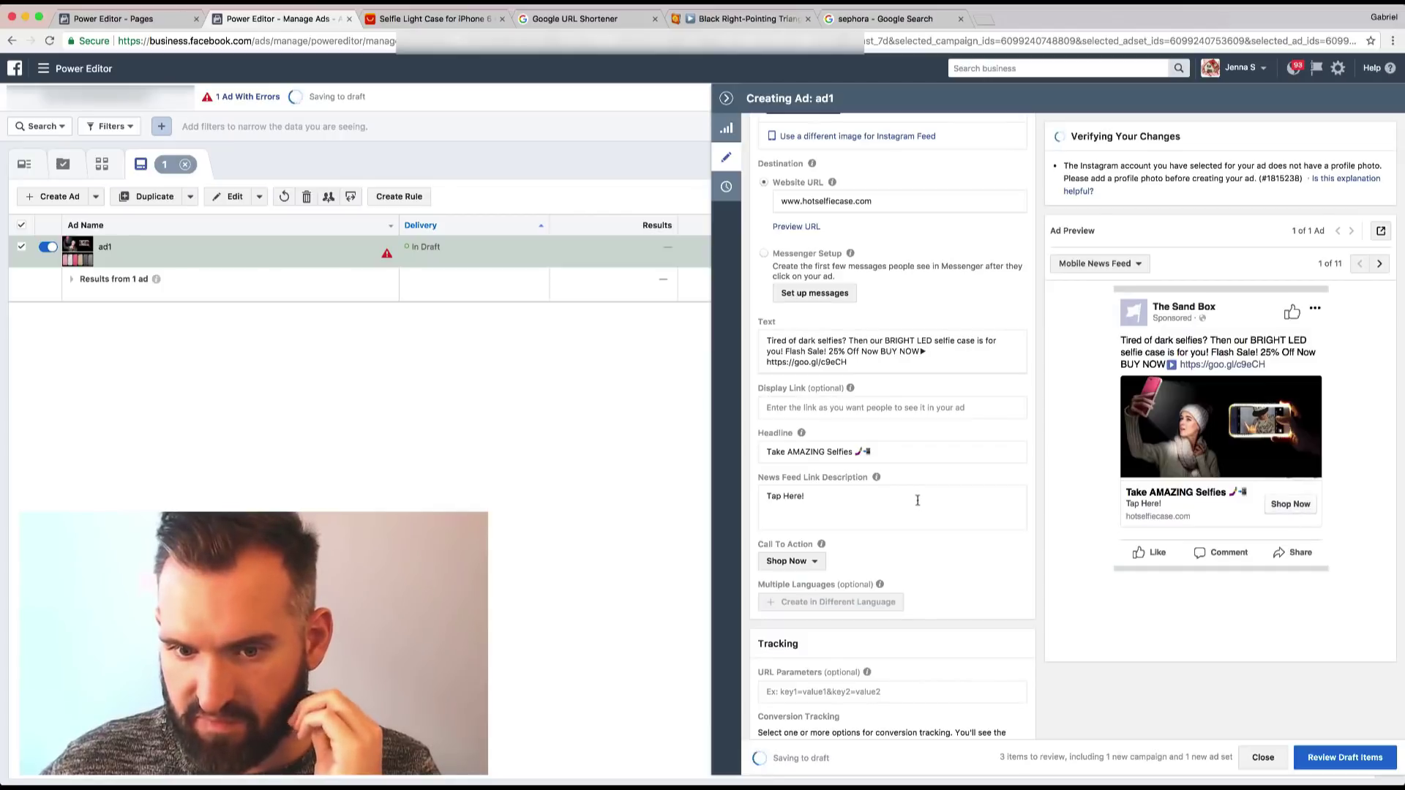
{"action": "scroll", "coordinate": [917, 499], "scroll_direction": "down", "scroll_amount": 1}
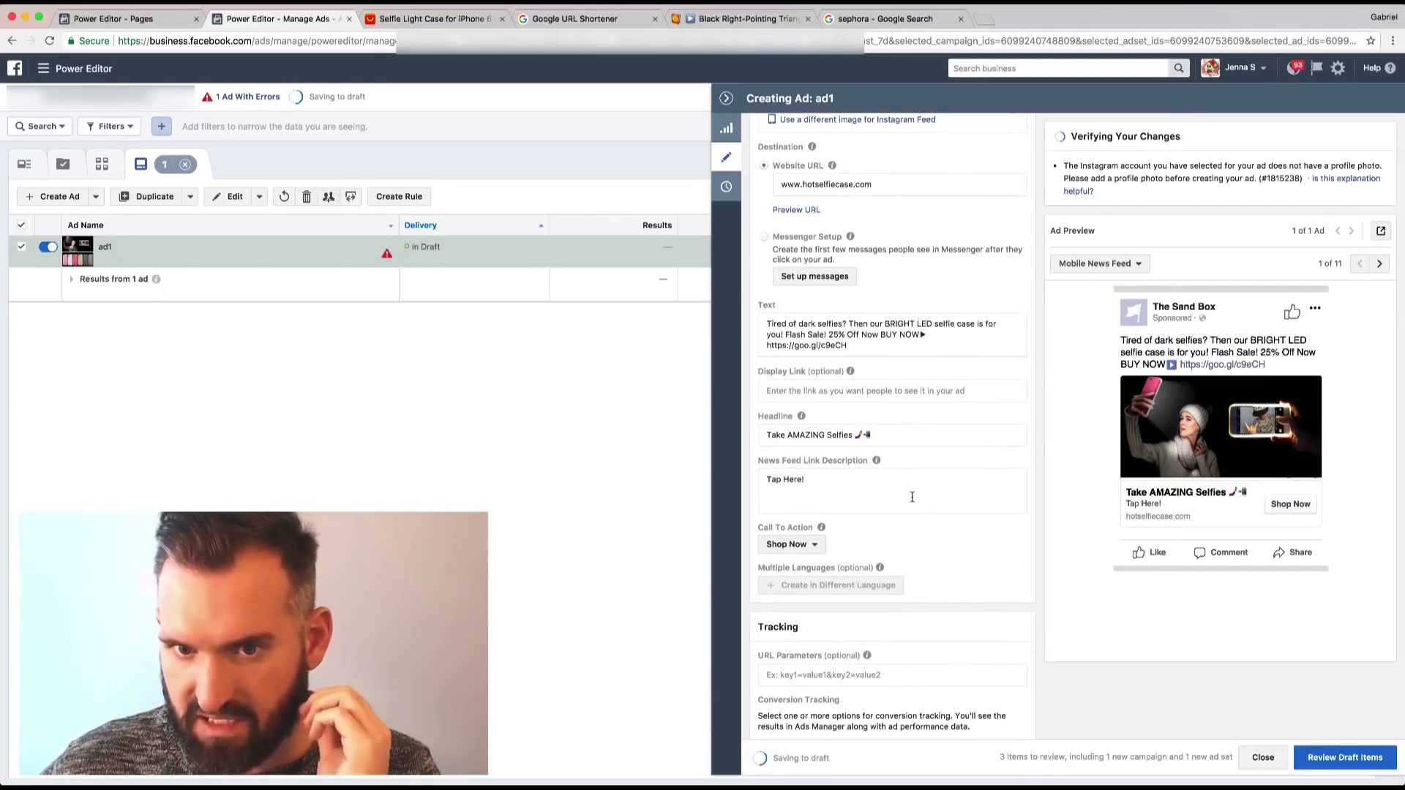
{"action": "left_click", "coordinate": [599, 20]}
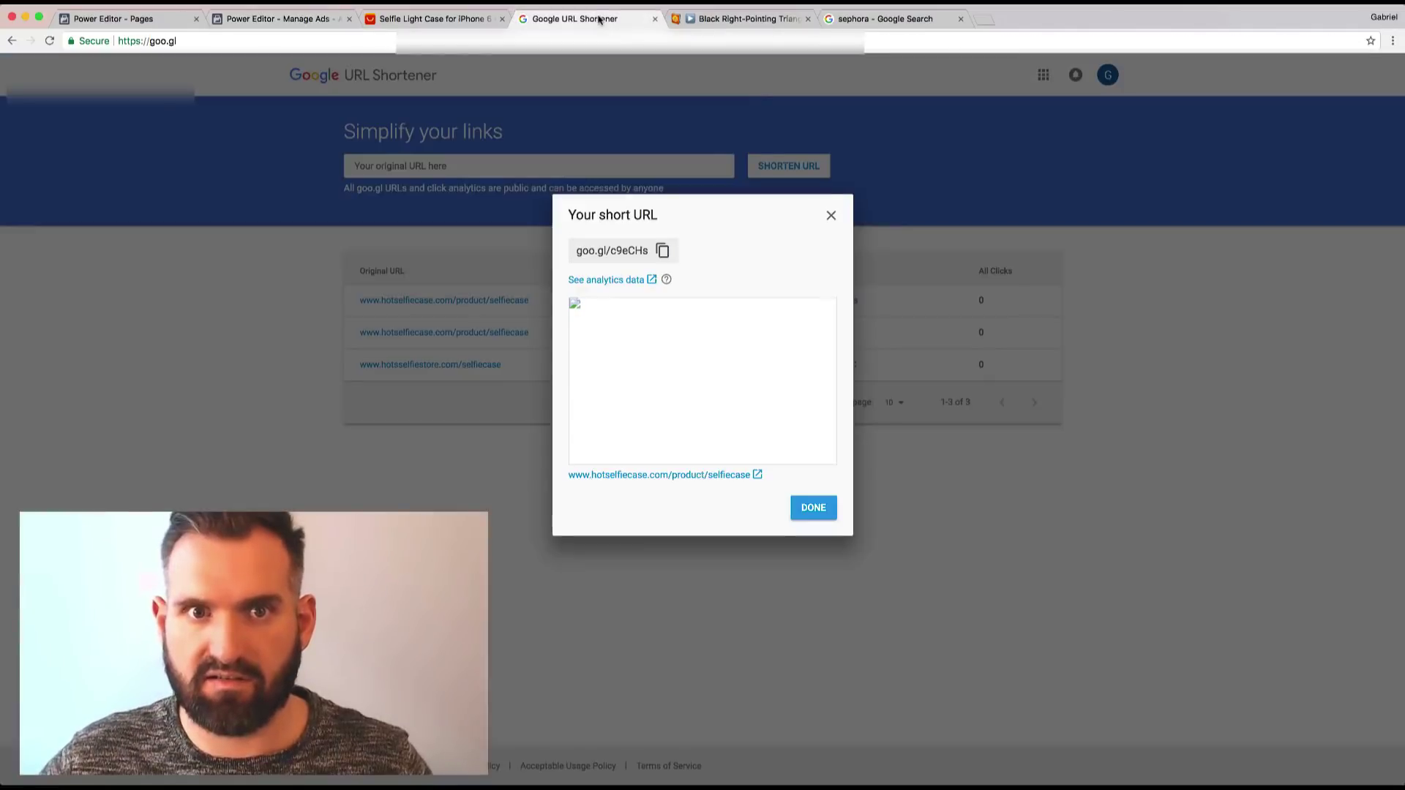
{"action": "left_click", "coordinate": [743, 19]}
{"action": "left_click", "coordinate": [881, 19]}
{"action": "left_click", "coordinate": [424, 18]}
{"action": "left_click", "coordinate": [583, 19]}
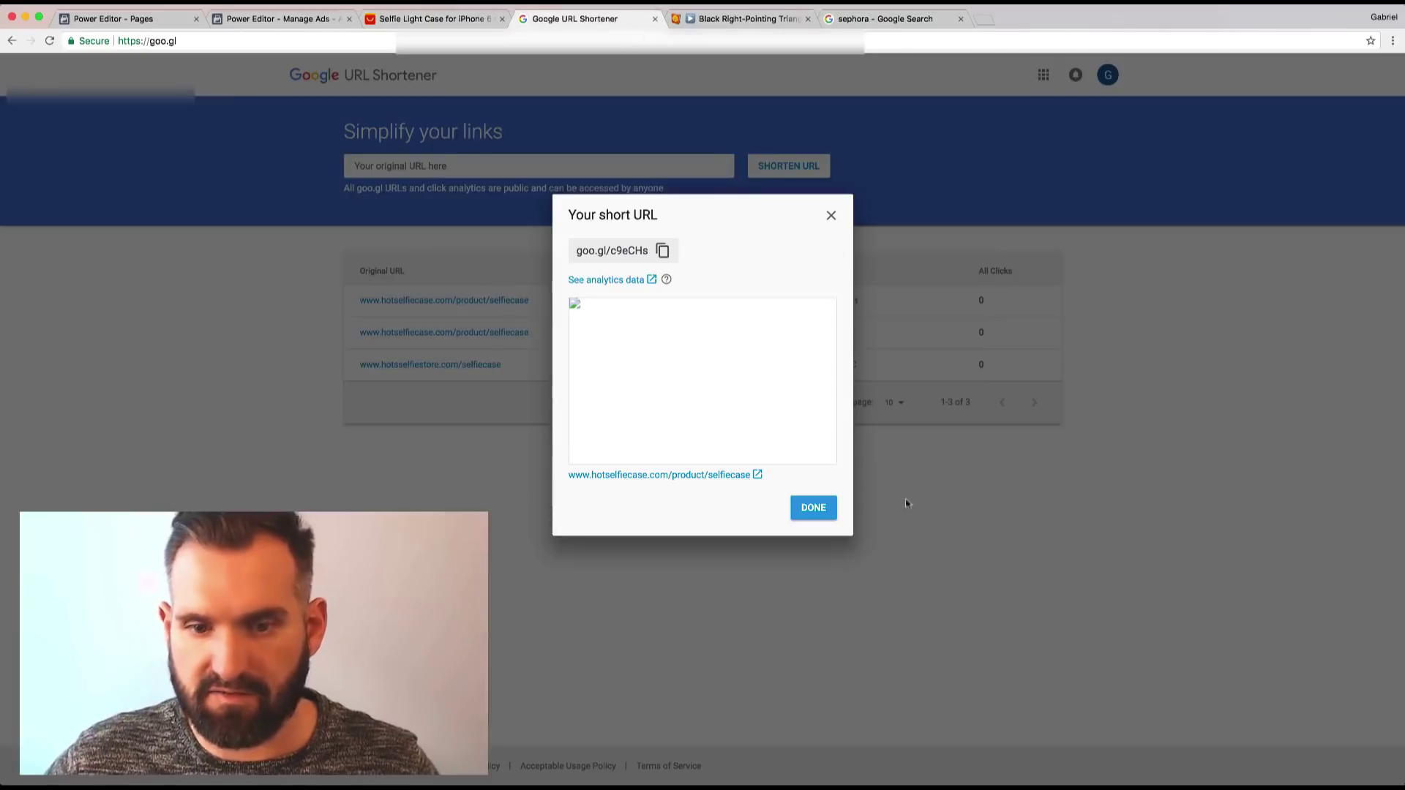
{"action": "key", "text": "super+Tab"}
{"action": "triple_click", "coordinate": [789, 220]}
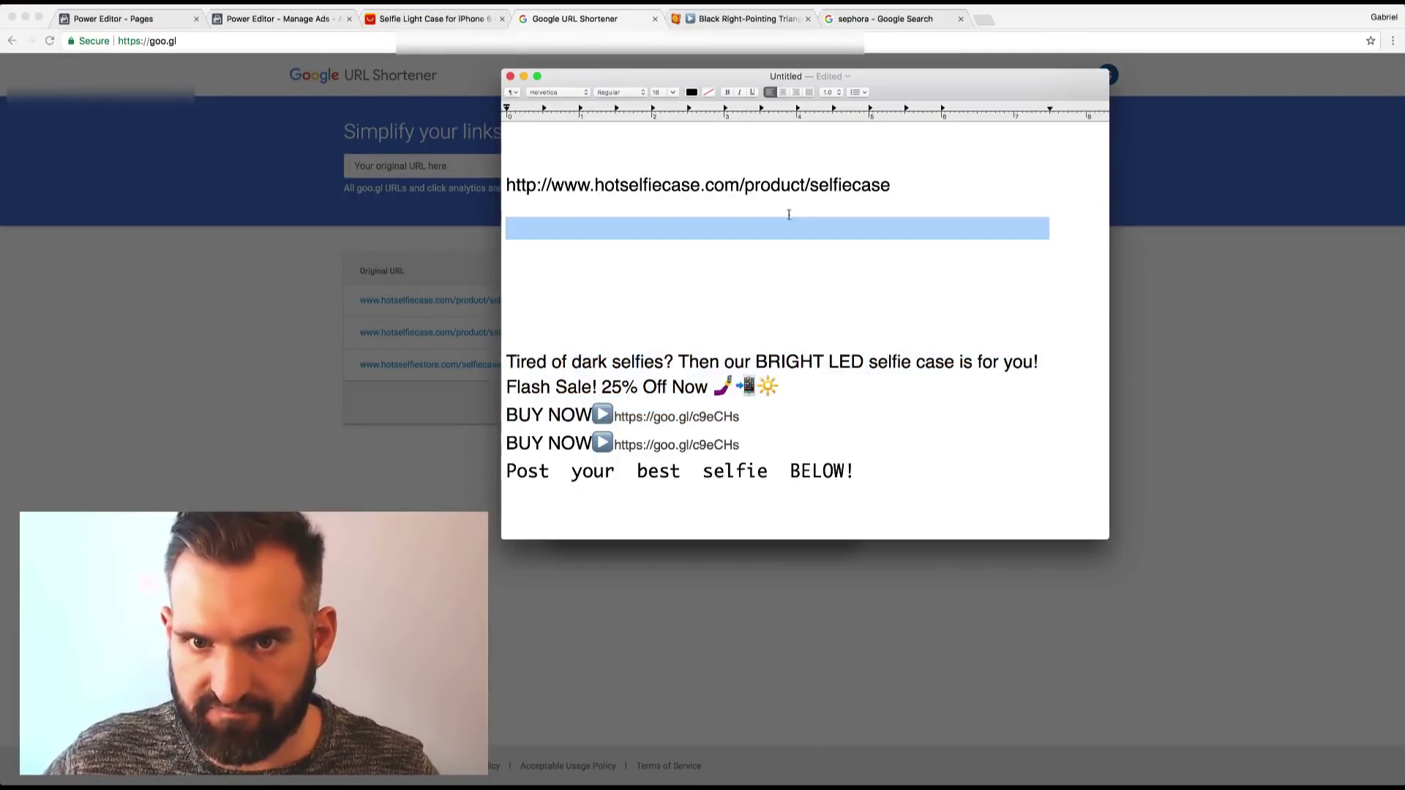
{"action": "left_click_drag", "start_coordinate": [892, 183], "coordinate": [508, 183]}
{"action": "key", "text": "ctrl+c"}
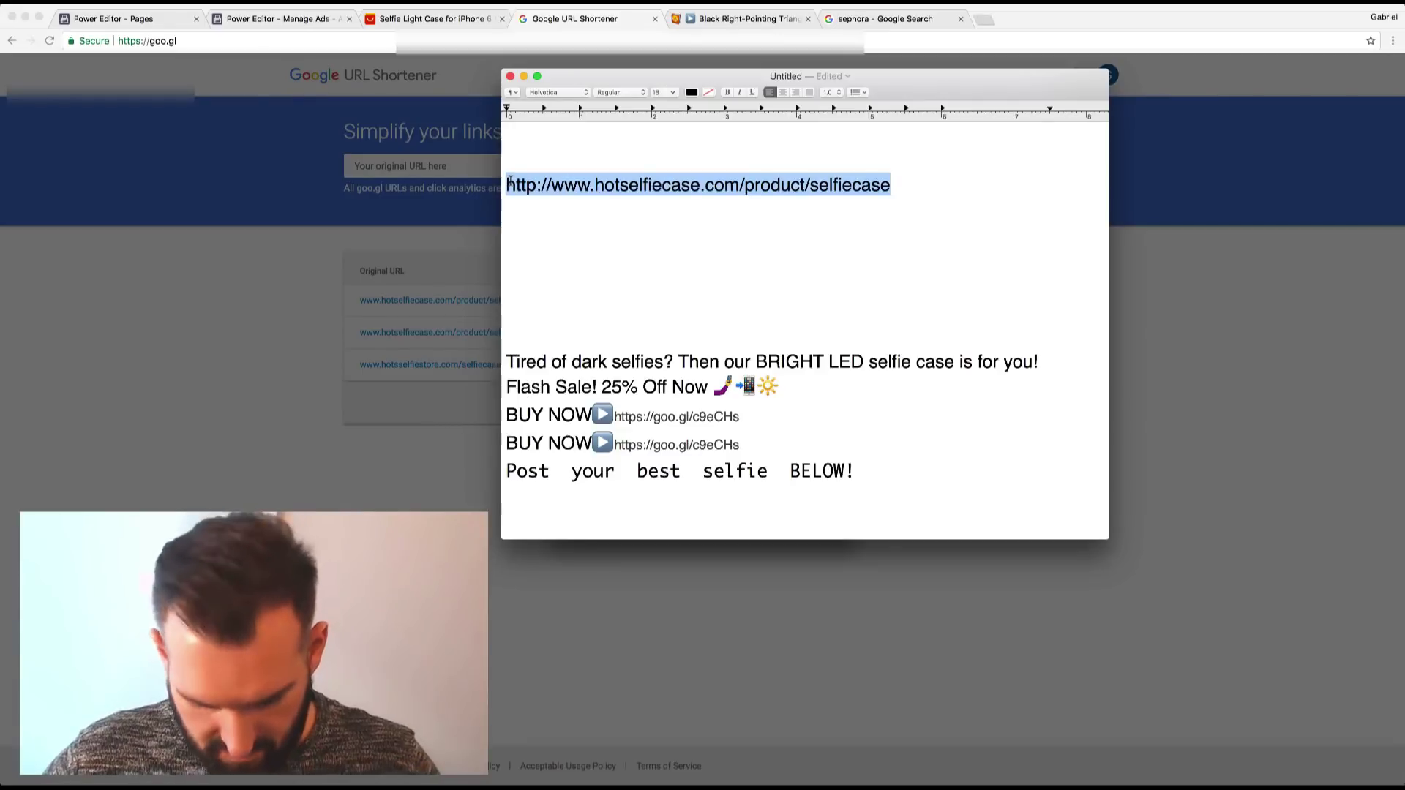
{"action": "left_click", "coordinate": [286, 20]}
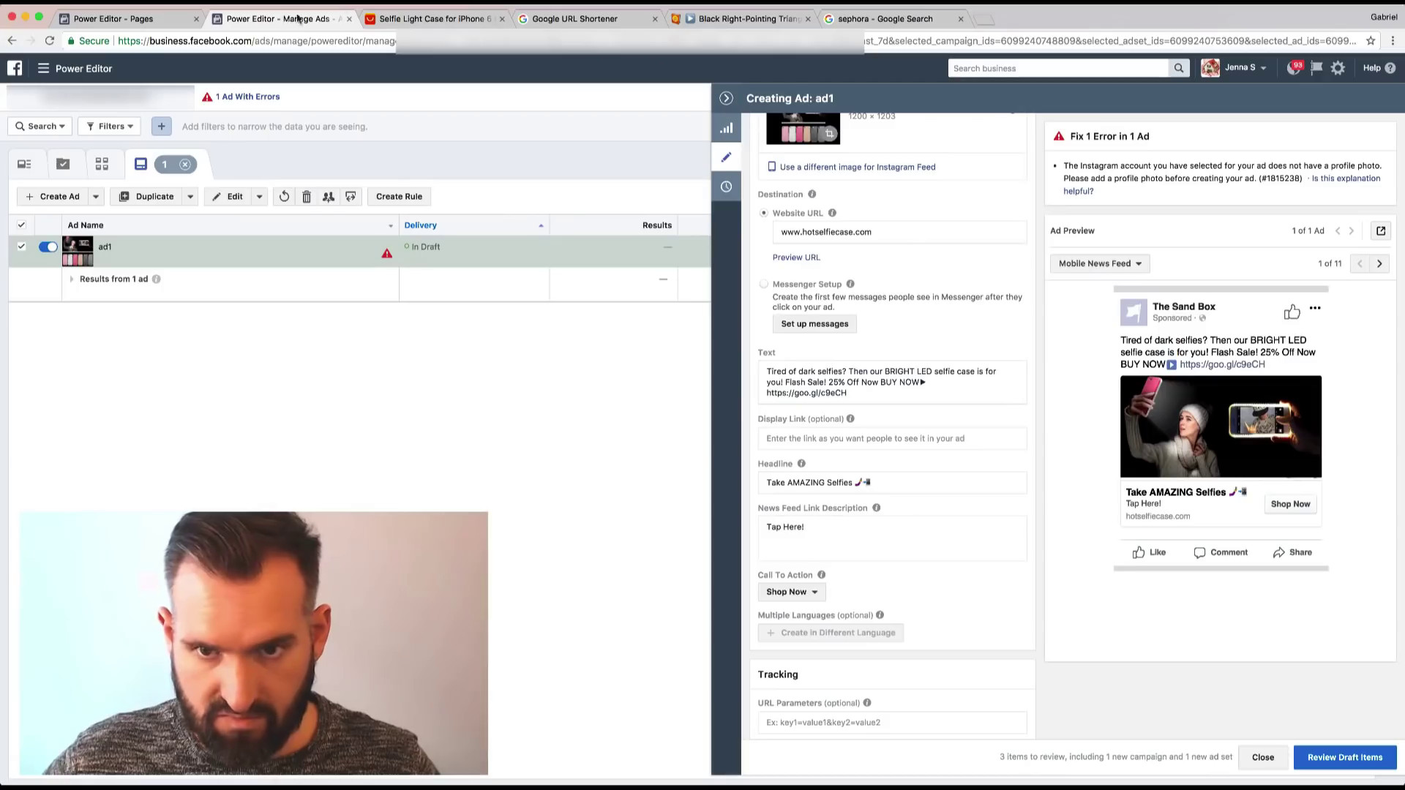
{"action": "double_click", "coordinate": [891, 237]}
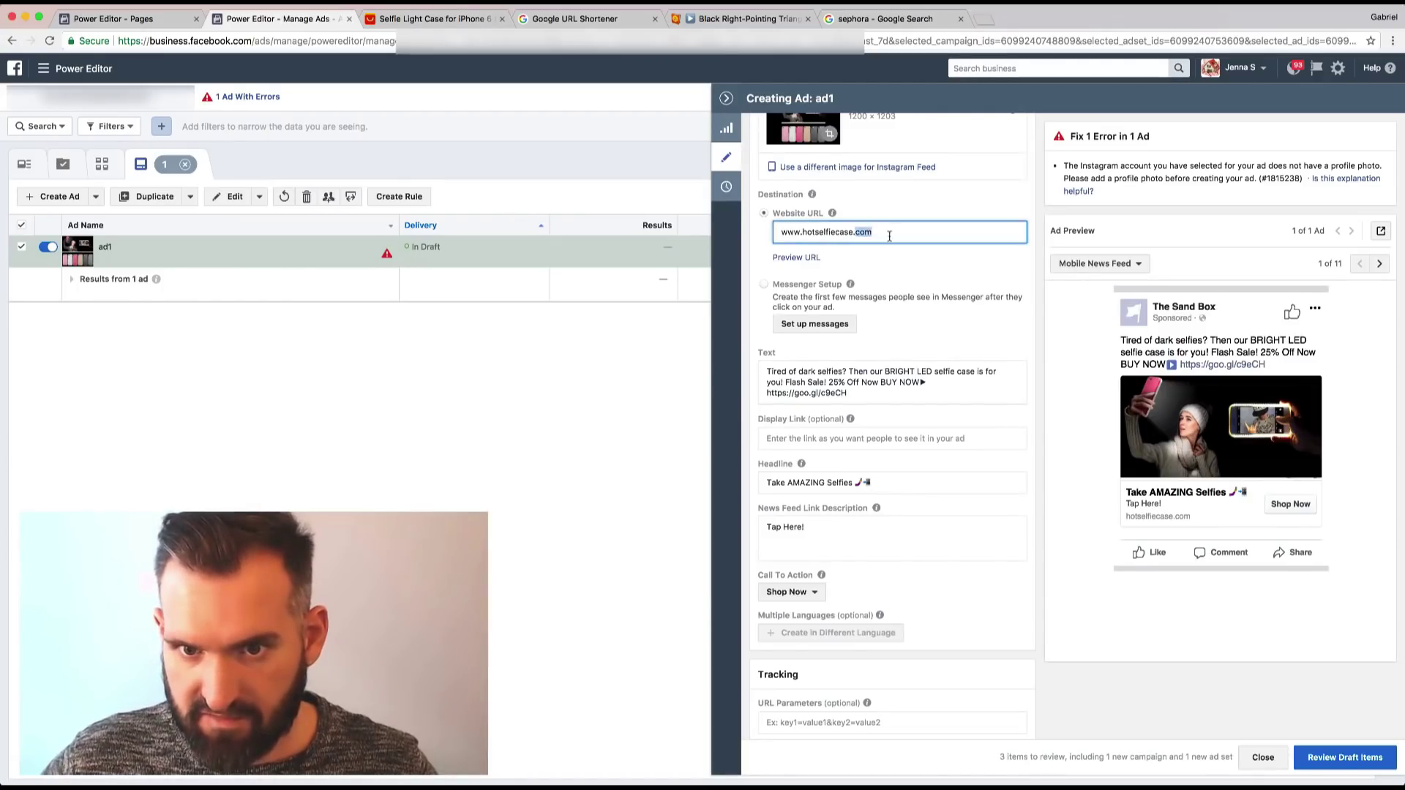
{"action": "triple_click", "coordinate": [891, 237]}
{"action": "key", "text": "ctrl+v"}
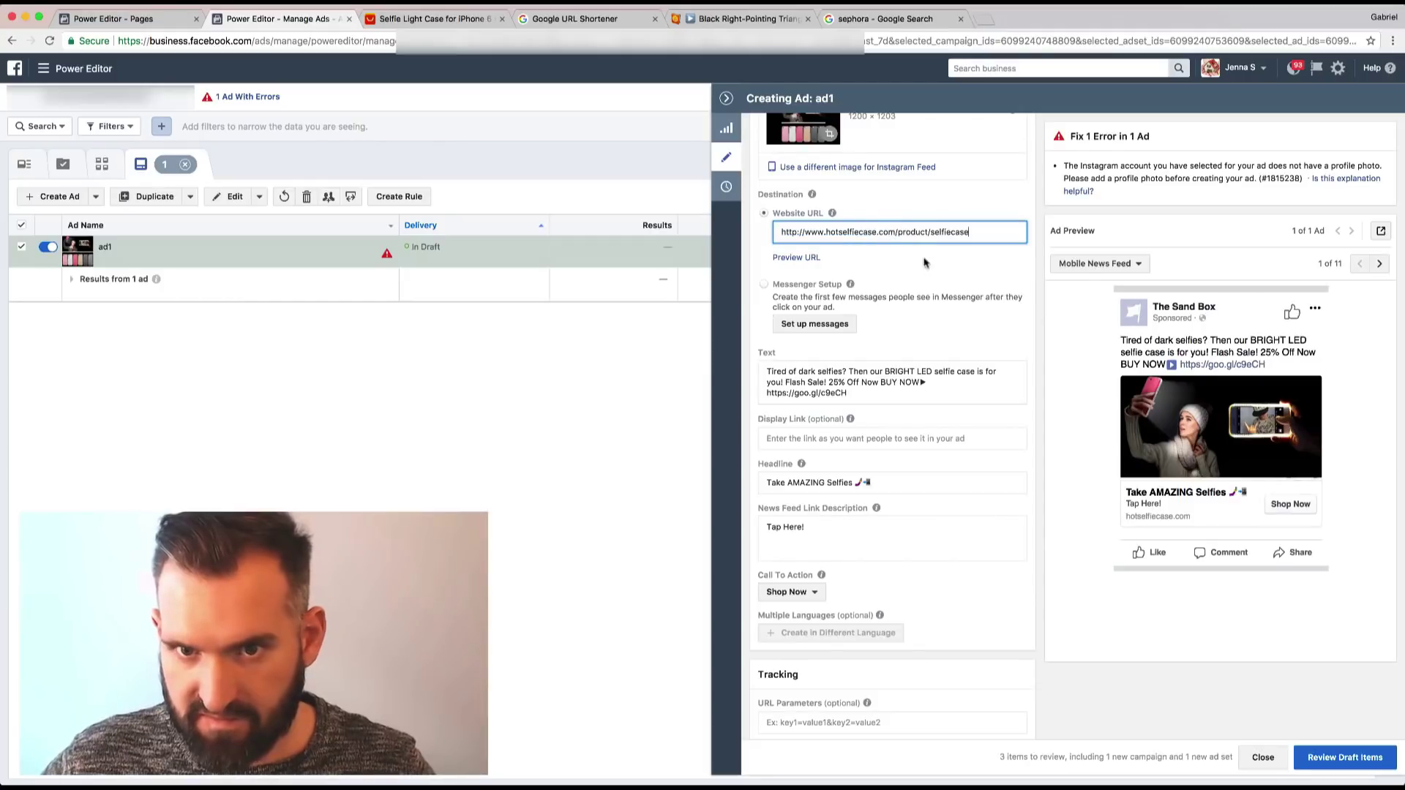
{"action": "left_click", "coordinate": [1028, 471]}
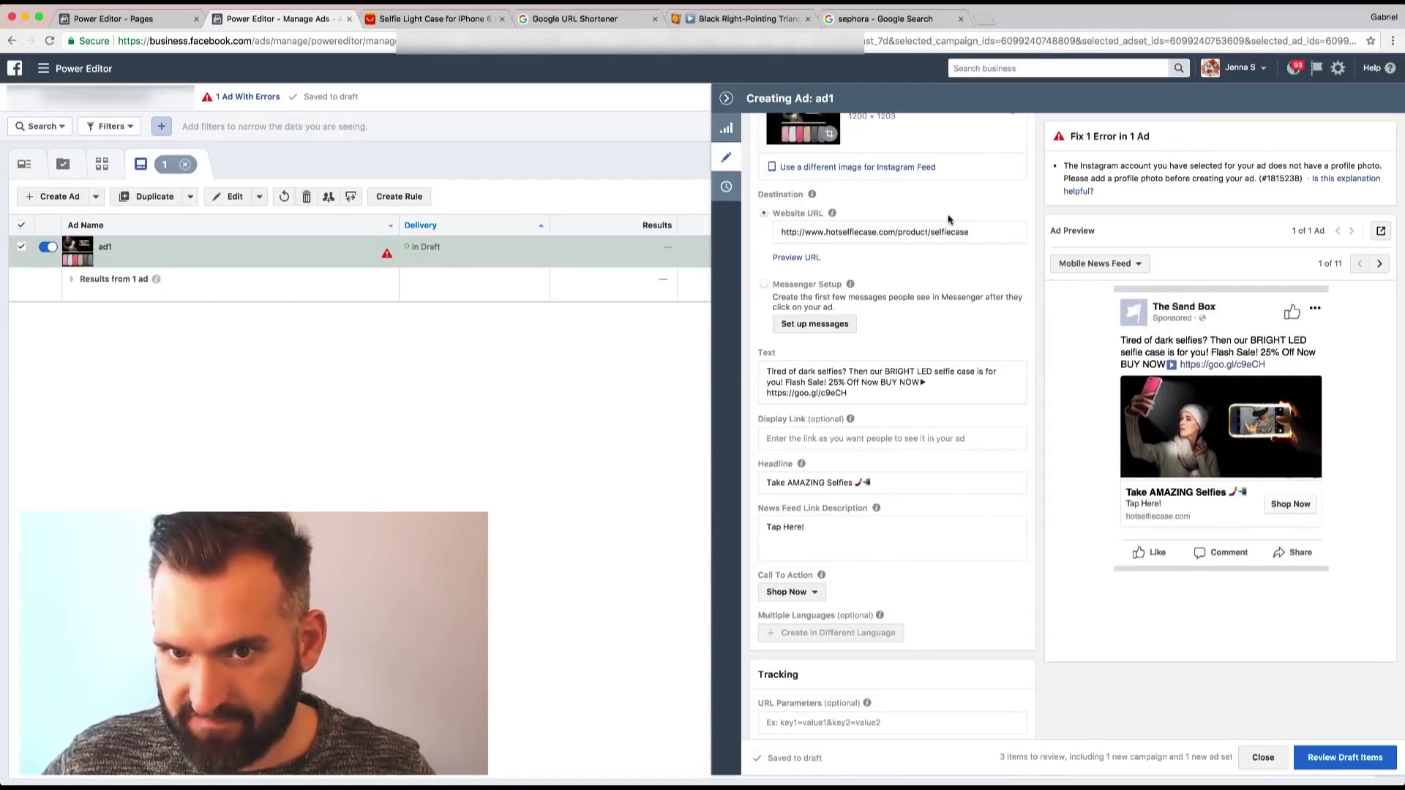
Review ad1's whole setup, from identity, image and destination through the ad text and call to action to the tracking options.
{"action": "scroll", "coordinate": [896, 410], "scroll_direction": "down", "scroll_amount": 5}
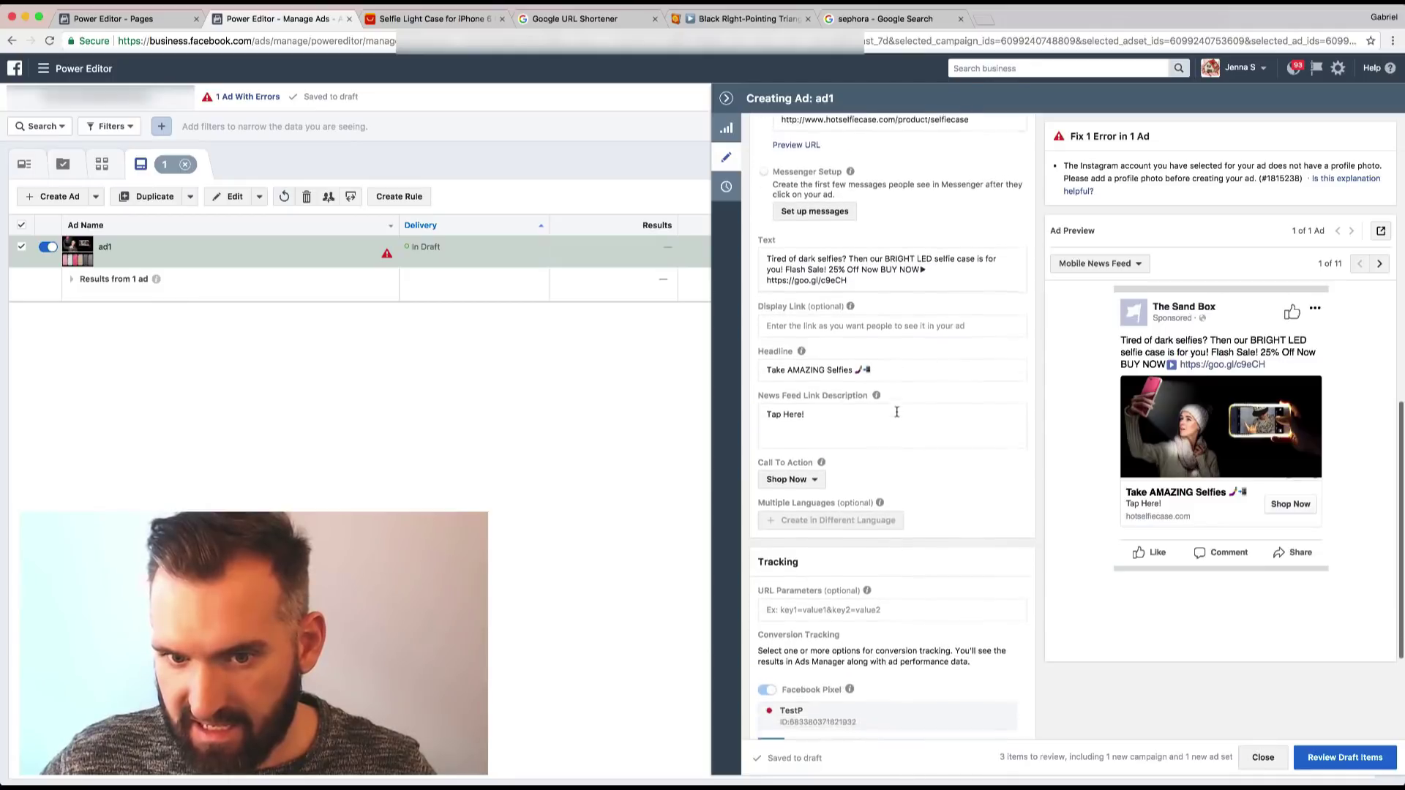
{"action": "scroll", "coordinate": [900, 411], "scroll_direction": "down", "scroll_amount": 3}
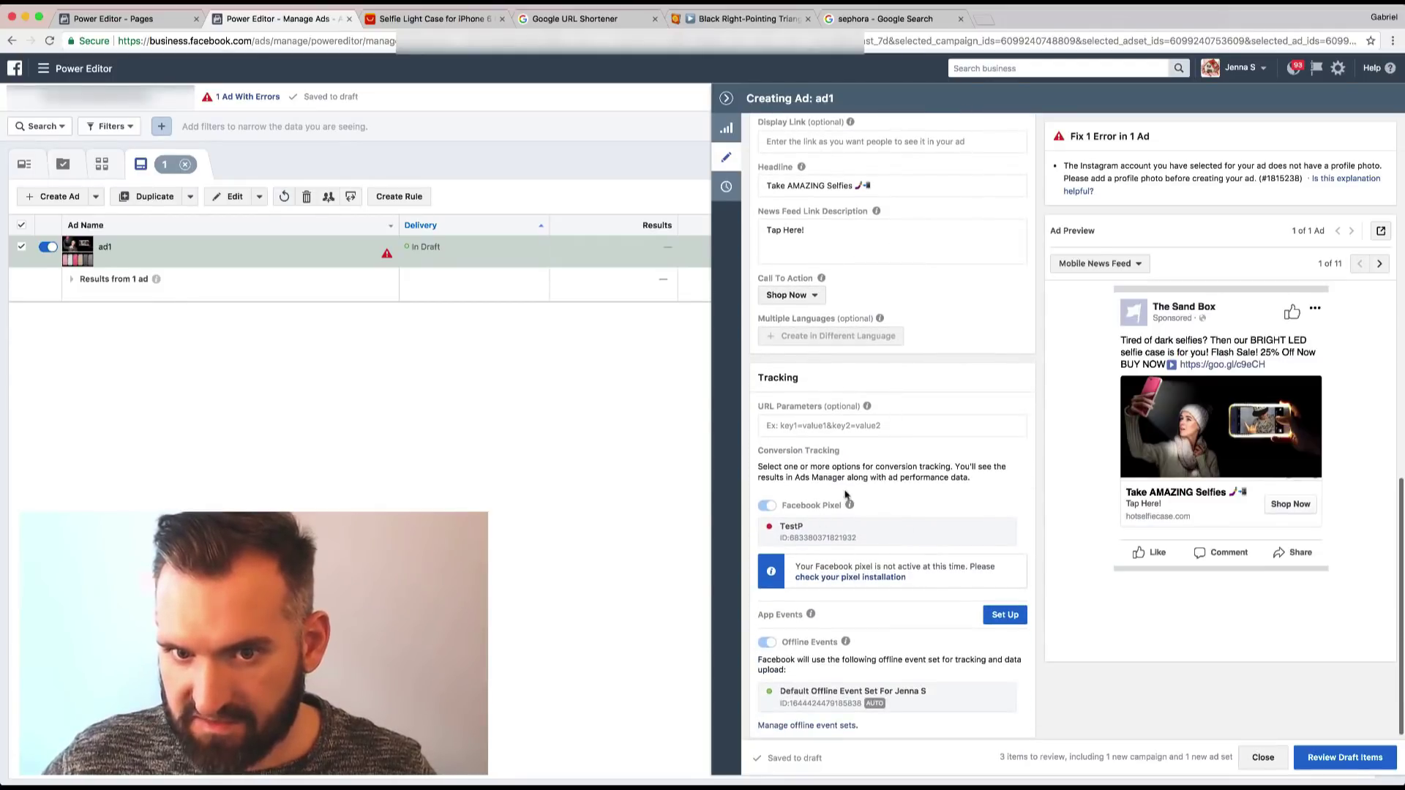
{"action": "scroll", "coordinate": [863, 528], "scroll_direction": "down", "scroll_amount": 1}
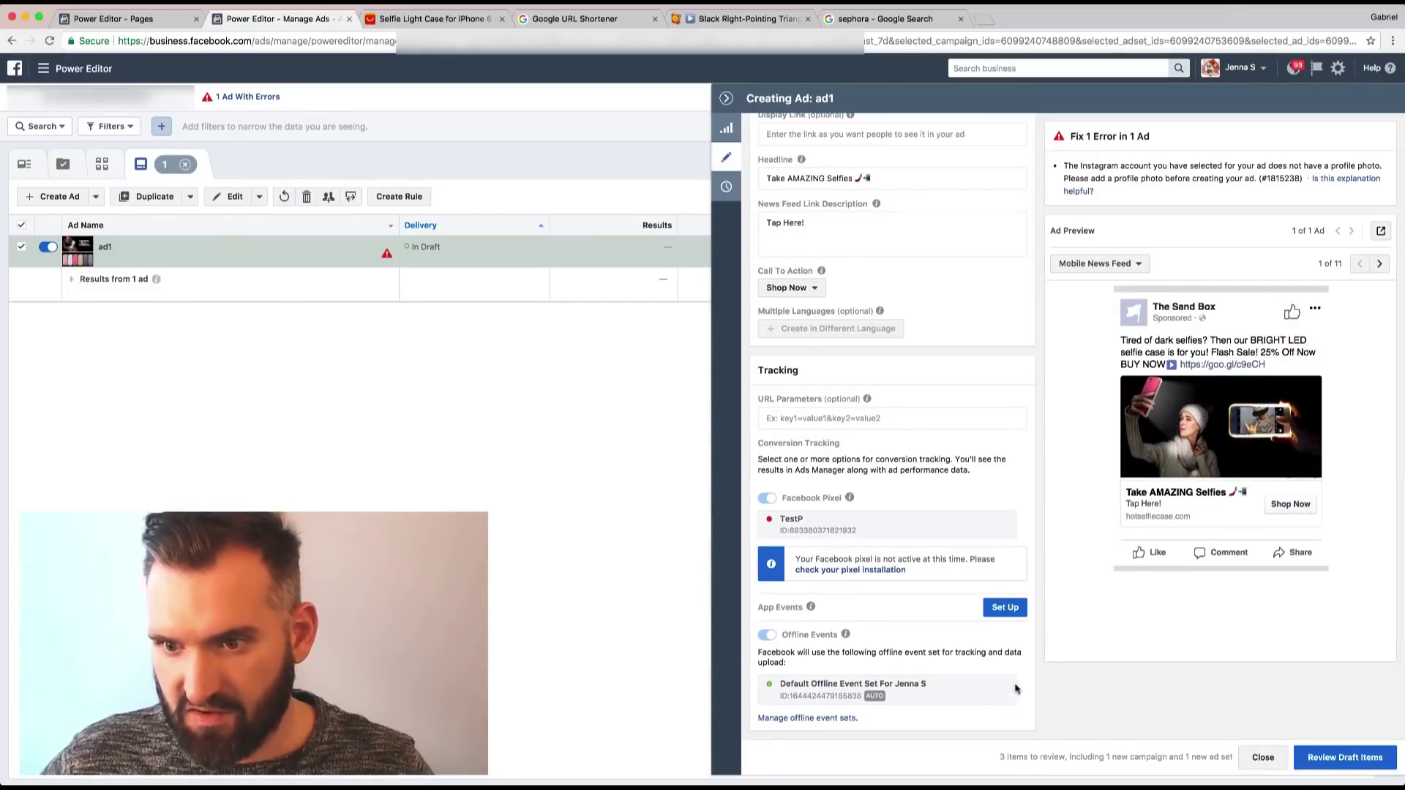
{"action": "scroll", "coordinate": [1016, 689], "scroll_direction": "up", "scroll_amount": 15}
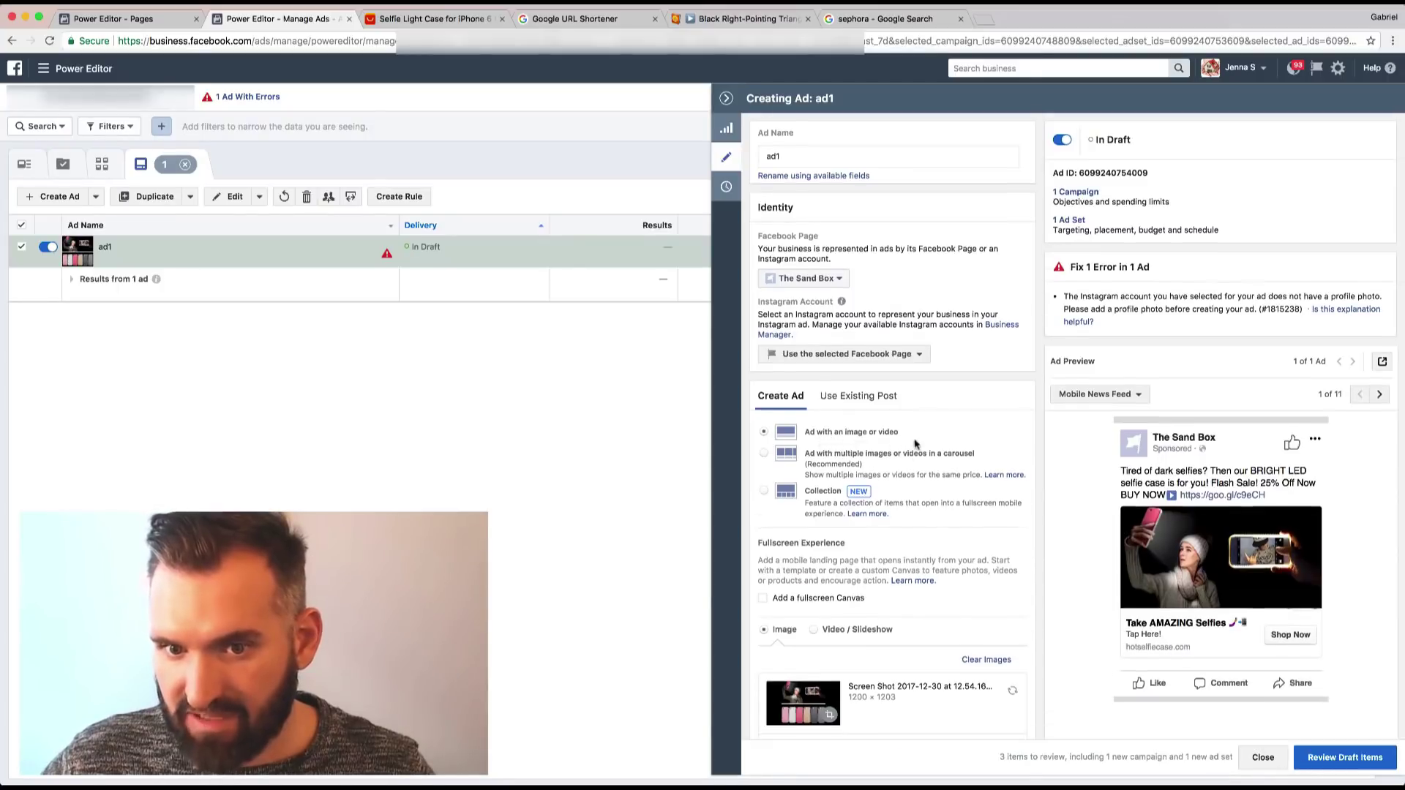
{"action": "scroll", "coordinate": [826, 446], "scroll_direction": "down", "scroll_amount": 3}
{"action": "scroll", "coordinate": [780, 461], "scroll_direction": "down", "scroll_amount": 2}
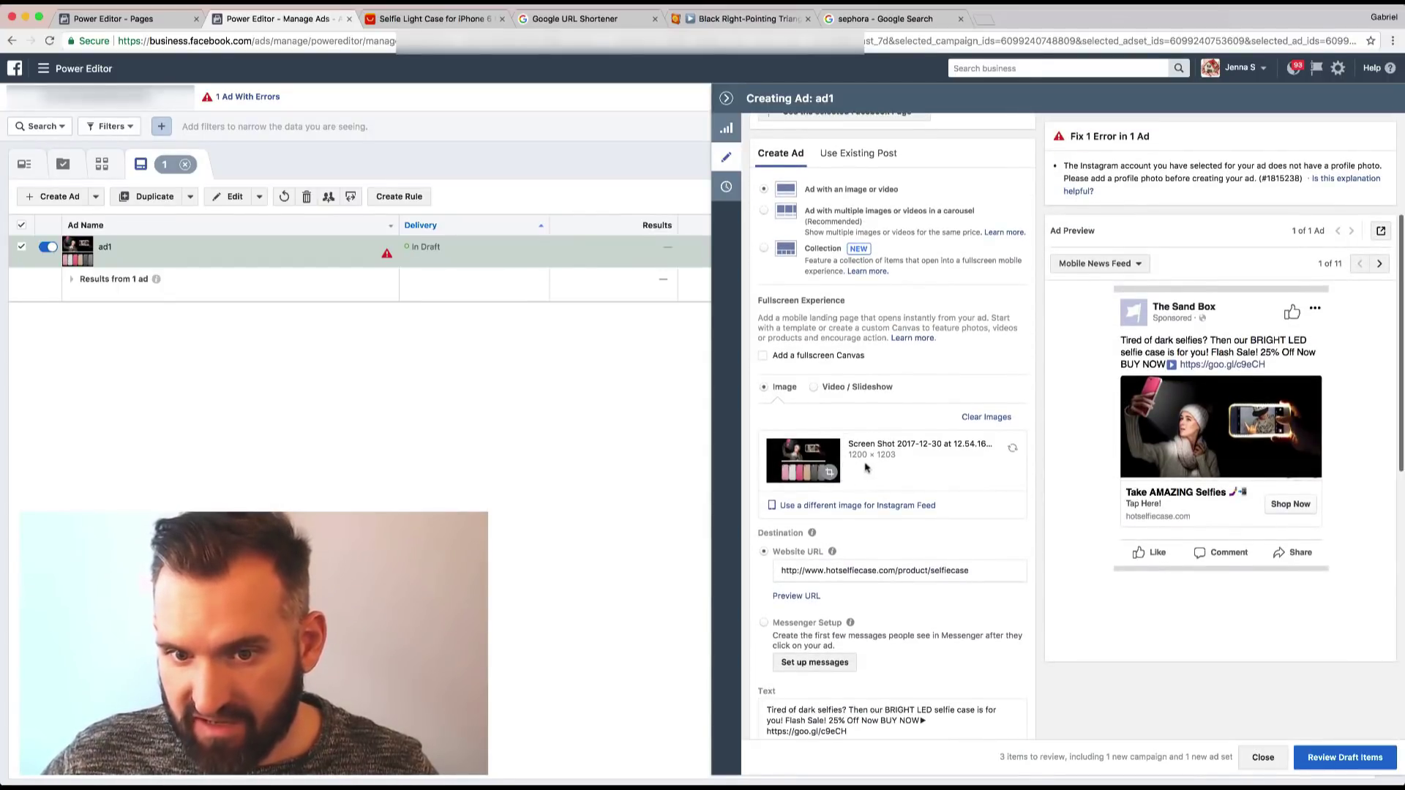
{"action": "scroll", "coordinate": [888, 465], "scroll_direction": "down", "scroll_amount": 2}
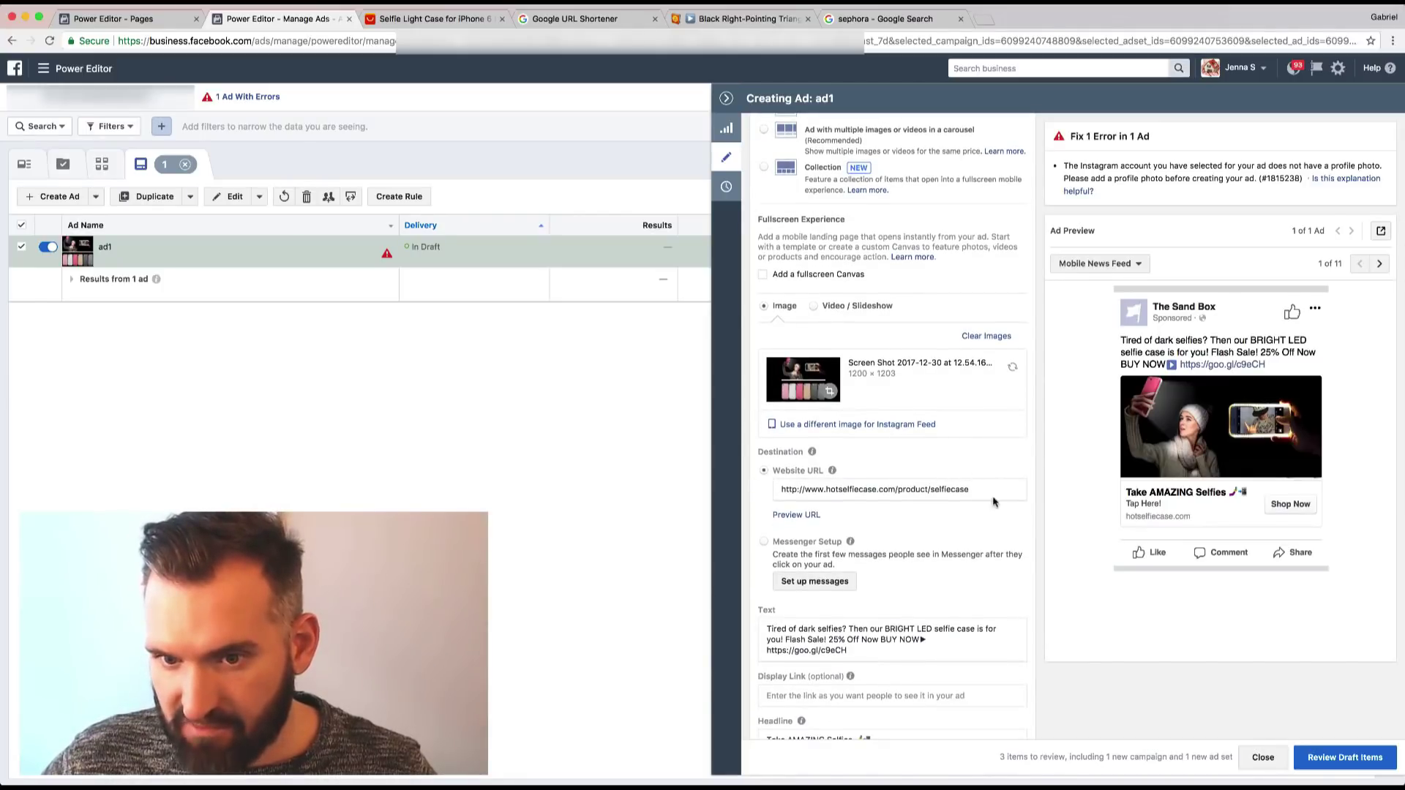
{"action": "scroll", "coordinate": [996, 499], "scroll_direction": "down", "scroll_amount": 4}
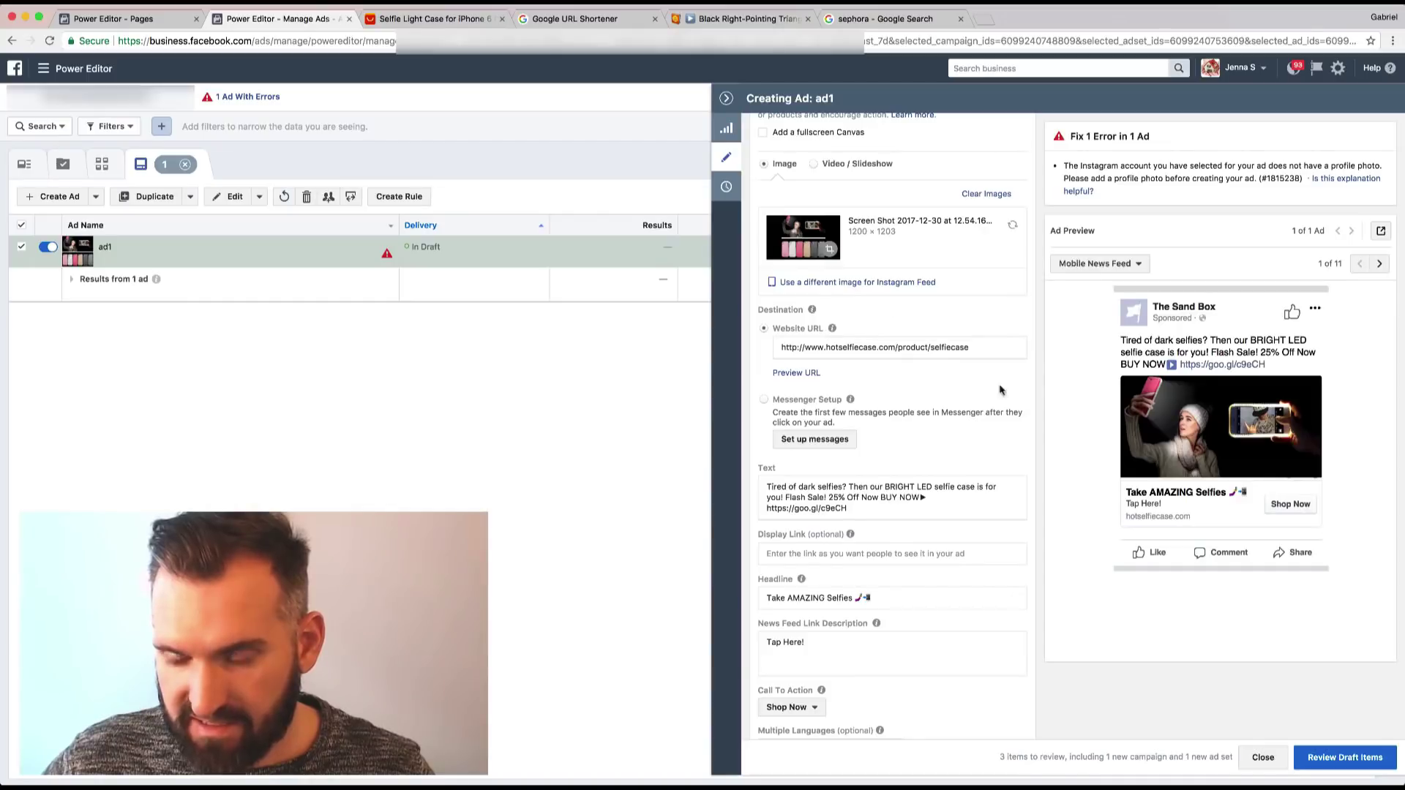
{"action": "scroll", "coordinate": [1010, 480], "scroll_direction": "down", "scroll_amount": 1}
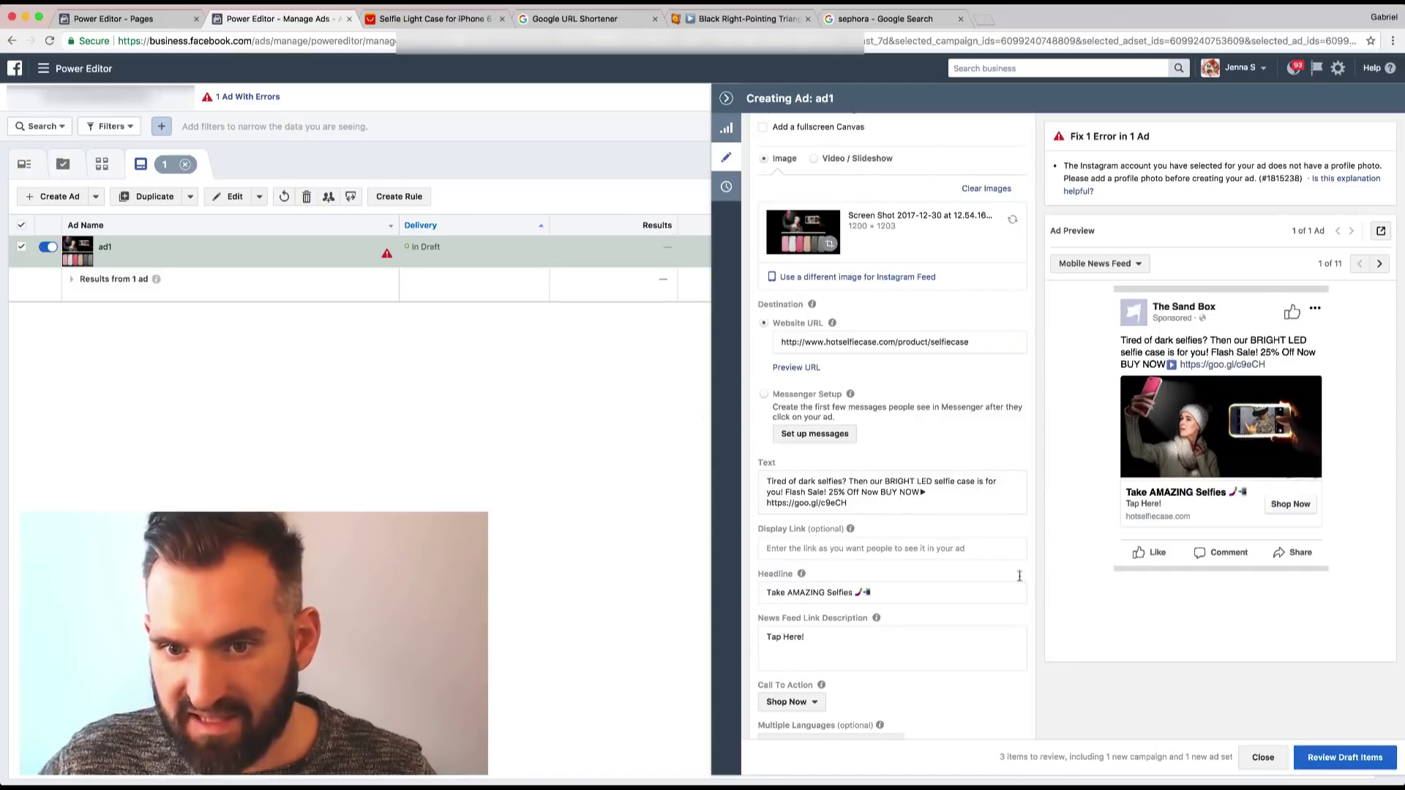
{"action": "scroll", "coordinate": [994, 444], "scroll_direction": "down", "scroll_amount": 2}
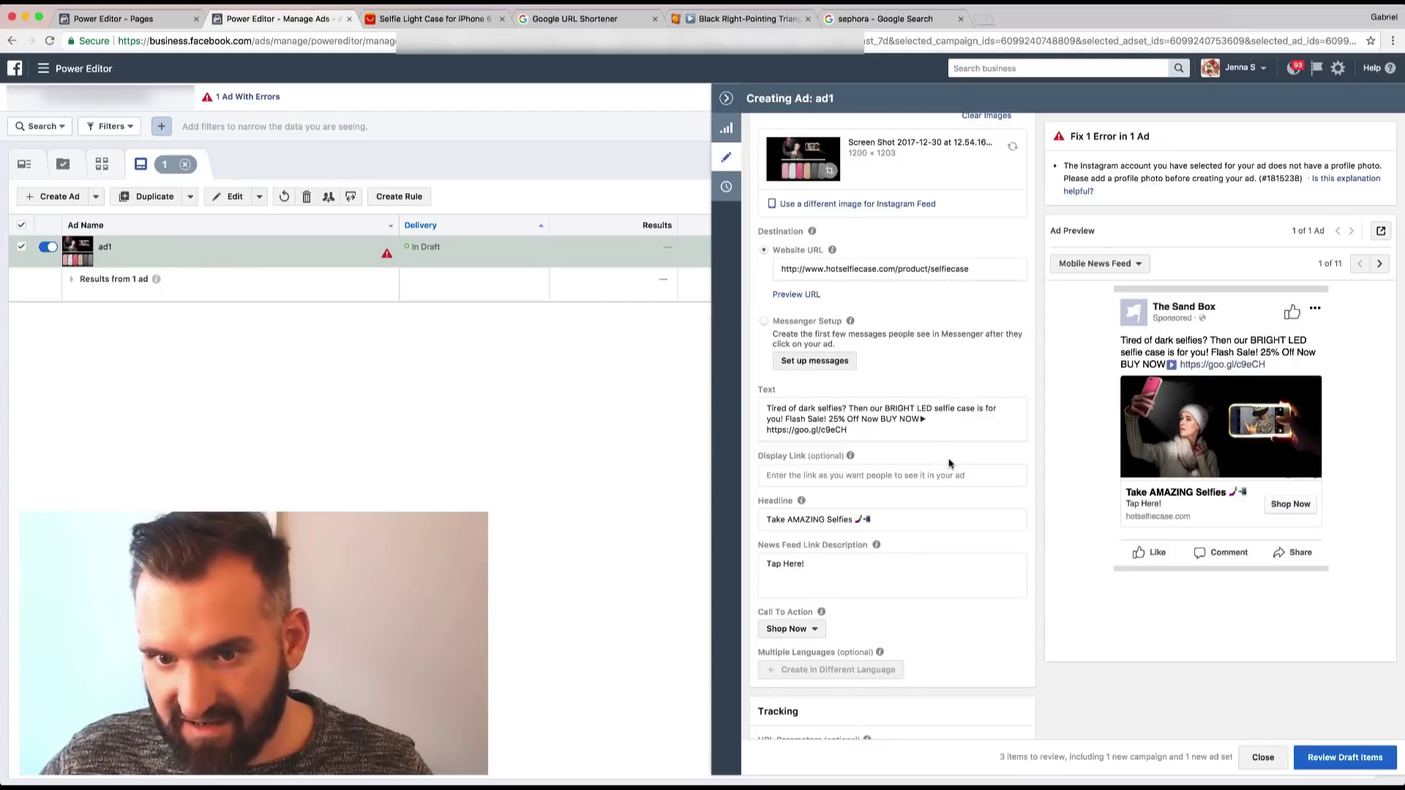
{"action": "scroll", "coordinate": [959, 463], "scroll_direction": "down", "scroll_amount": 2}
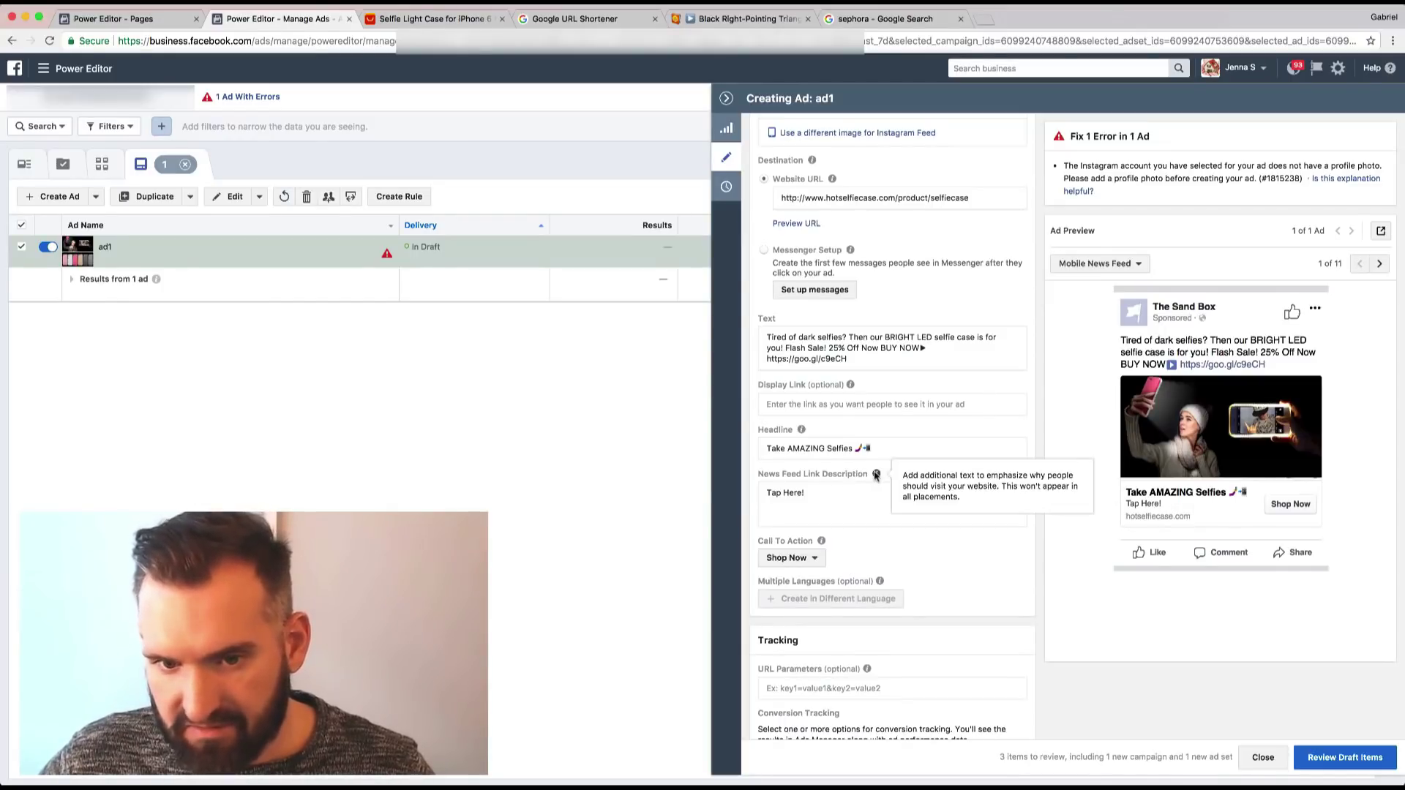
{"action": "scroll", "coordinate": [878, 556], "scroll_direction": "down", "scroll_amount": 1}
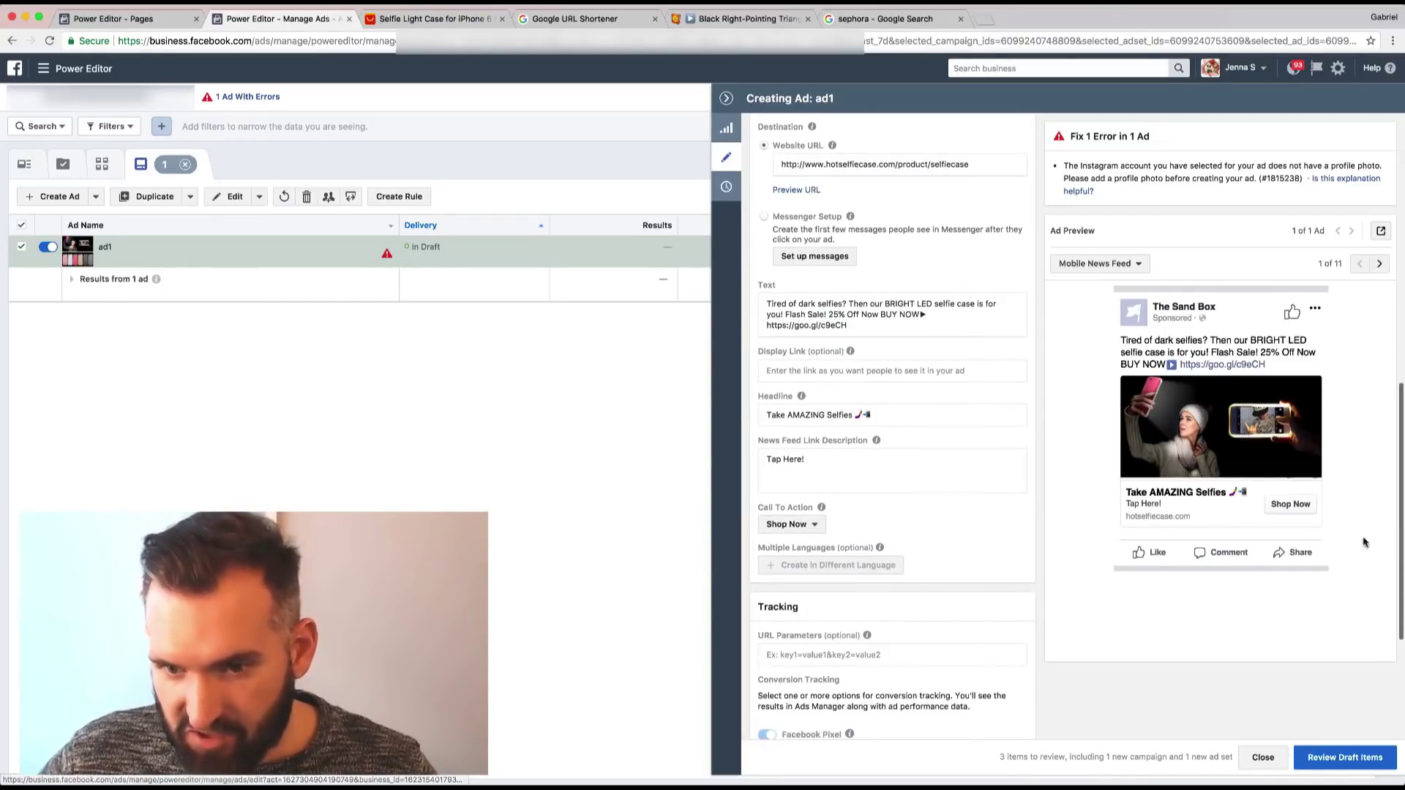
{"action": "scroll", "coordinate": [963, 520], "scroll_direction": "down", "scroll_amount": 5}
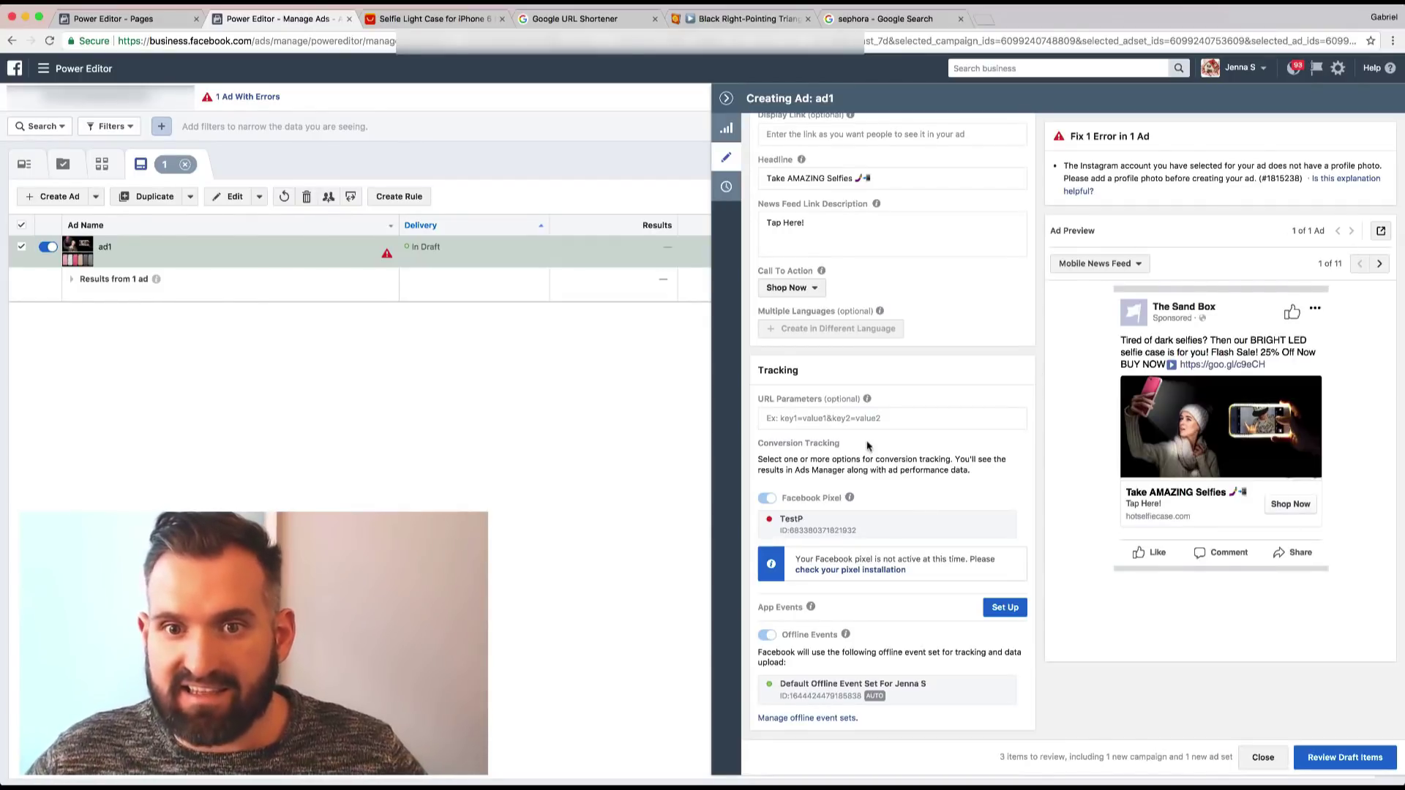
{"action": "scroll", "coordinate": [871, 447], "scroll_direction": "up", "scroll_amount": 7}
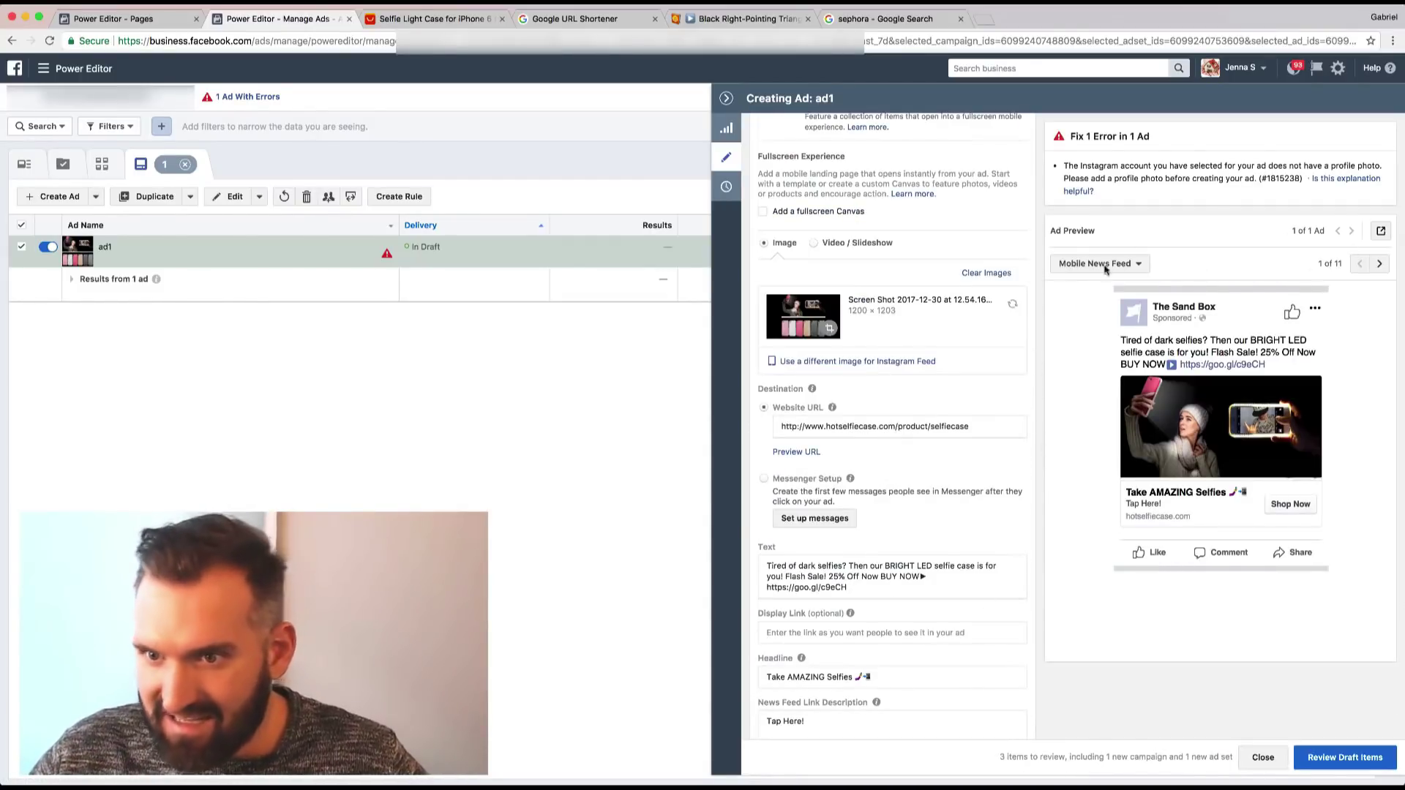